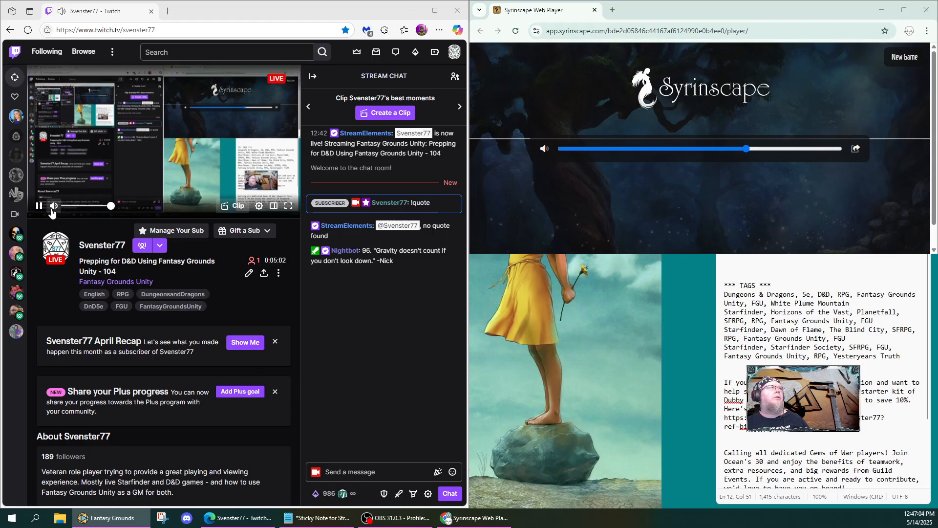
Toggle the sound of the Twitch stream preview.
{"action": "left_click", "coordinate": [52, 210]}
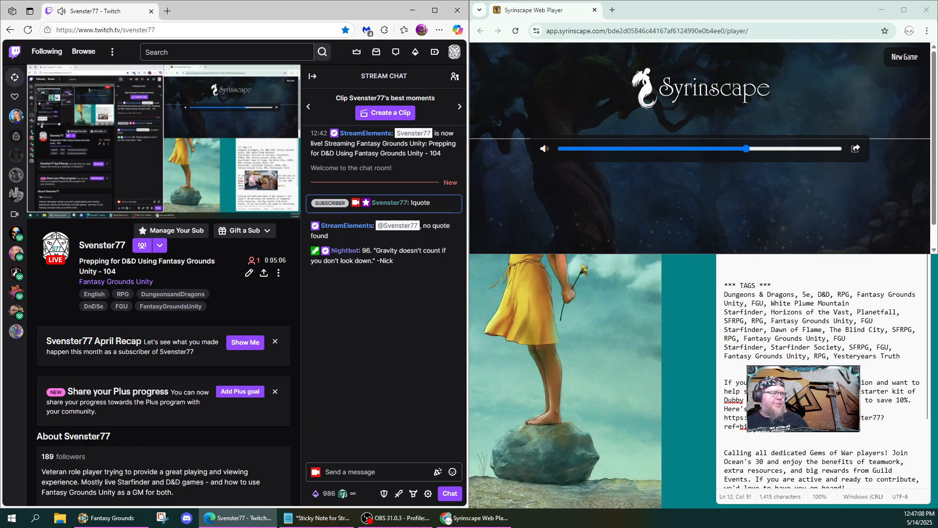
Switch to Fantasy Grounds and close the Combat Tracker window.
{"action": "key", "text": "alt+Tab"}
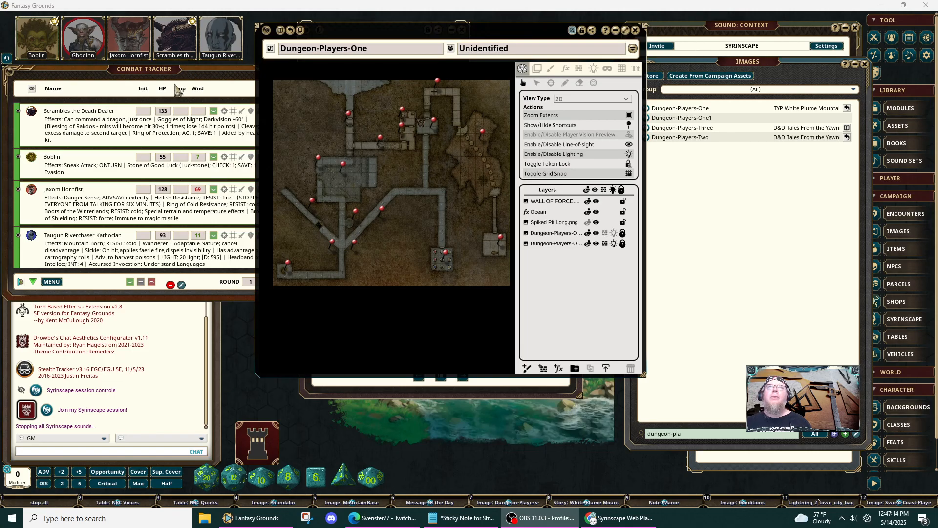
{"action": "left_click", "coordinate": [225, 73]}
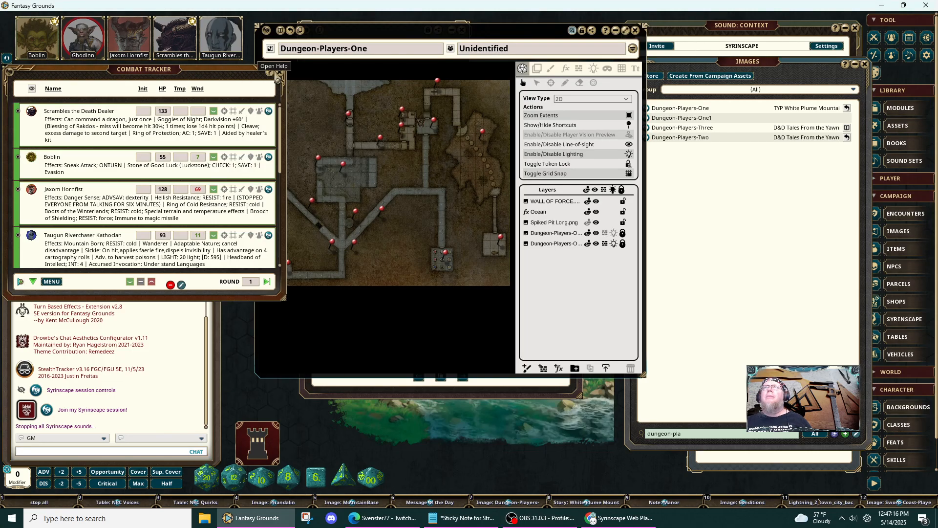
{"action": "left_click", "coordinate": [280, 73]}
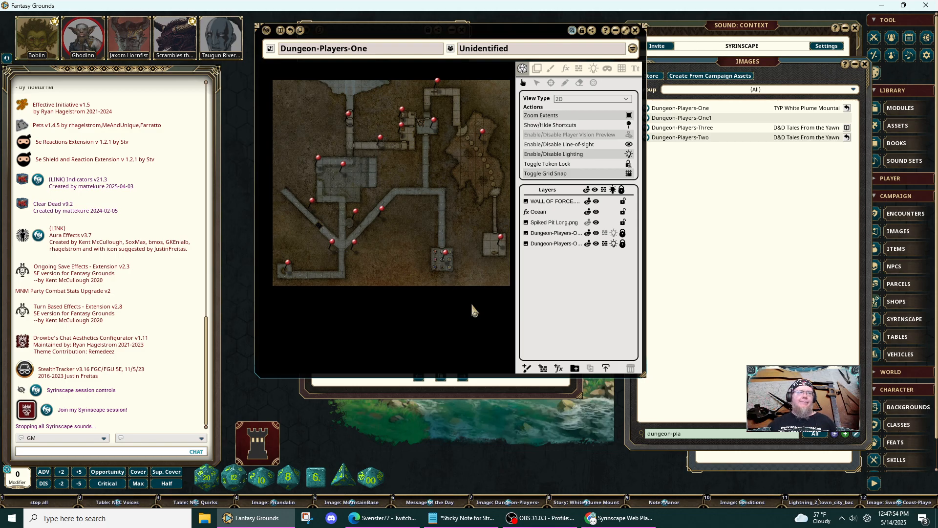
Move the Dungeon-Players-One image window closer to the chat and enlarge it to show more of the map.
{"action": "scroll", "coordinate": [395, 197], "scroll_direction": "up", "scroll_amount": 2}
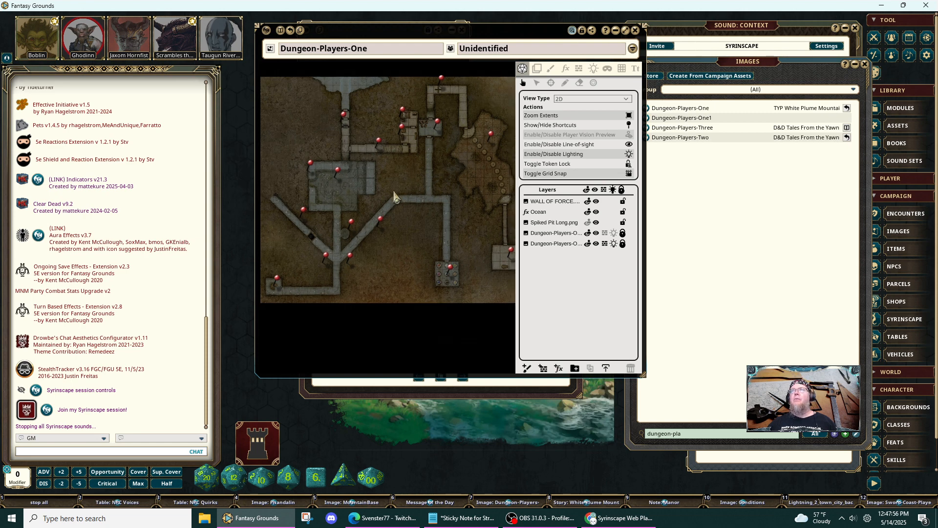
{"action": "scroll", "coordinate": [395, 197], "scroll_direction": "up", "scroll_amount": 3}
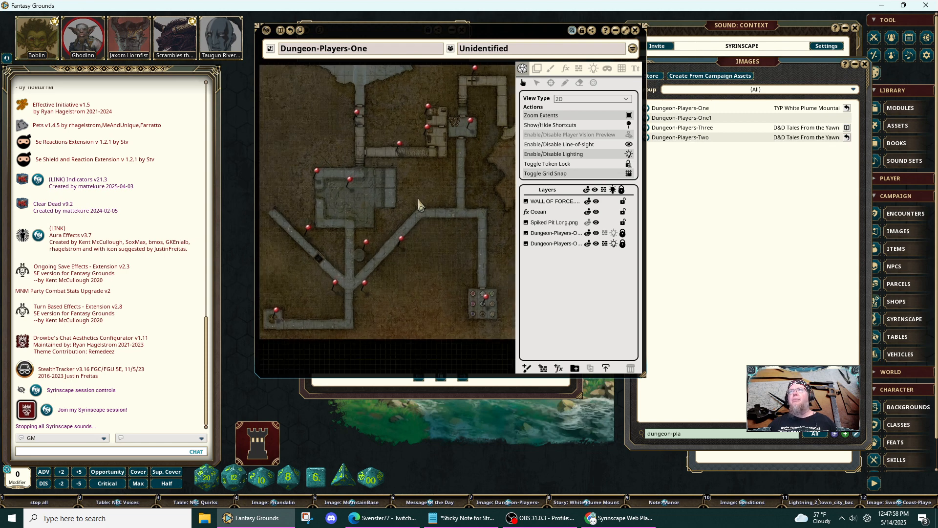
{"action": "scroll", "coordinate": [418, 200], "scroll_direction": "up", "scroll_amount": 1}
{"action": "left_click_drag", "start_coordinate": [419, 200], "coordinate": [445, 209]}
{"action": "scroll", "coordinate": [445, 210], "scroll_direction": "up", "scroll_amount": 1}
{"action": "scroll", "coordinate": [445, 210], "scroll_direction": "down", "scroll_amount": 2}
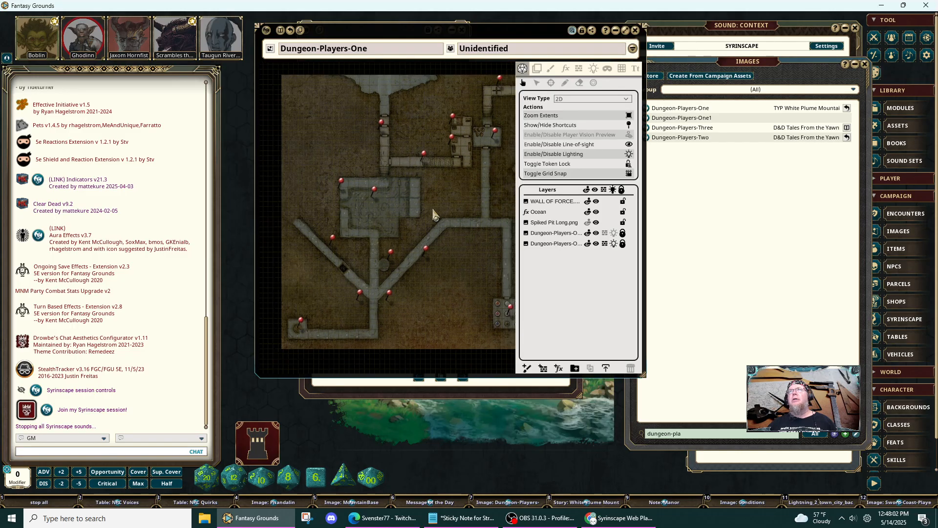
{"action": "left_click_drag", "start_coordinate": [432, 43], "coordinate": [387, 51]}
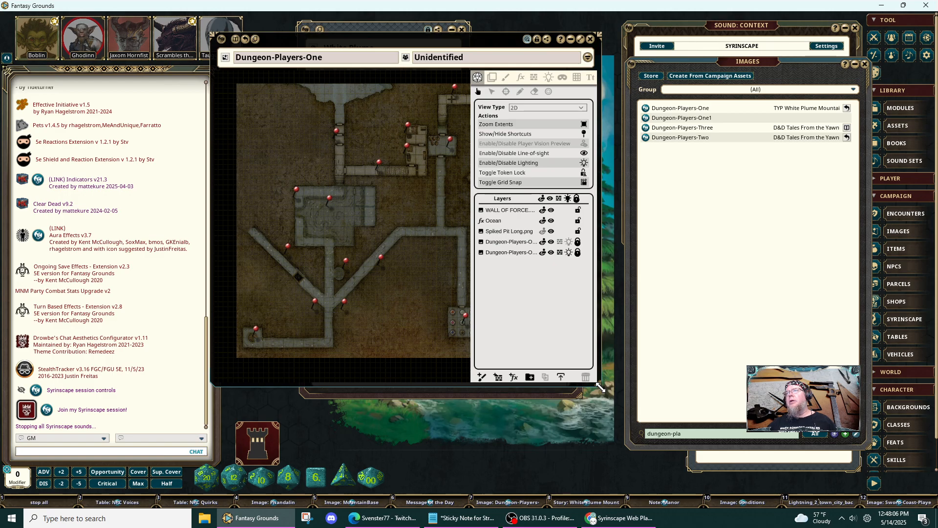
{"action": "left_click_drag", "start_coordinate": [602, 378], "coordinate": [683, 436]}
{"action": "scroll", "coordinate": [404, 234], "scroll_direction": "up", "scroll_amount": 2}
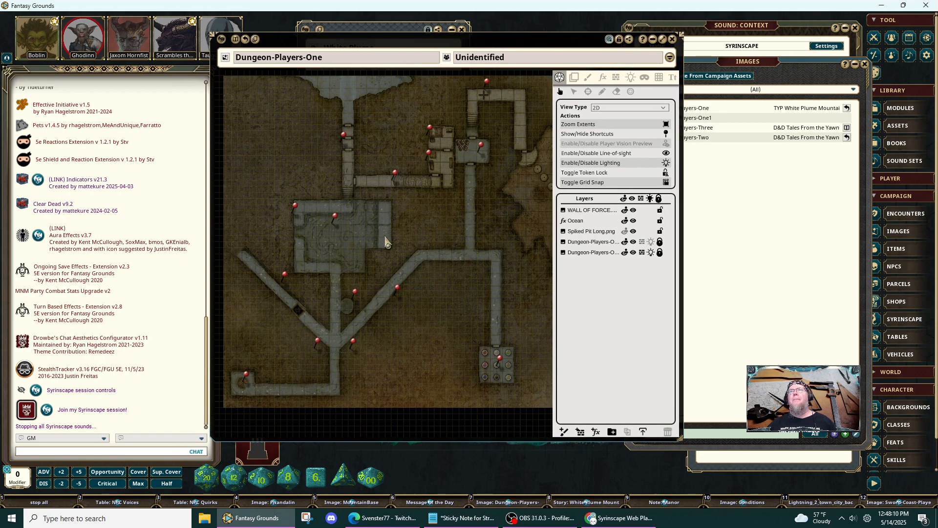
{"action": "left_click_drag", "start_coordinate": [385, 236], "coordinate": [384, 246]}
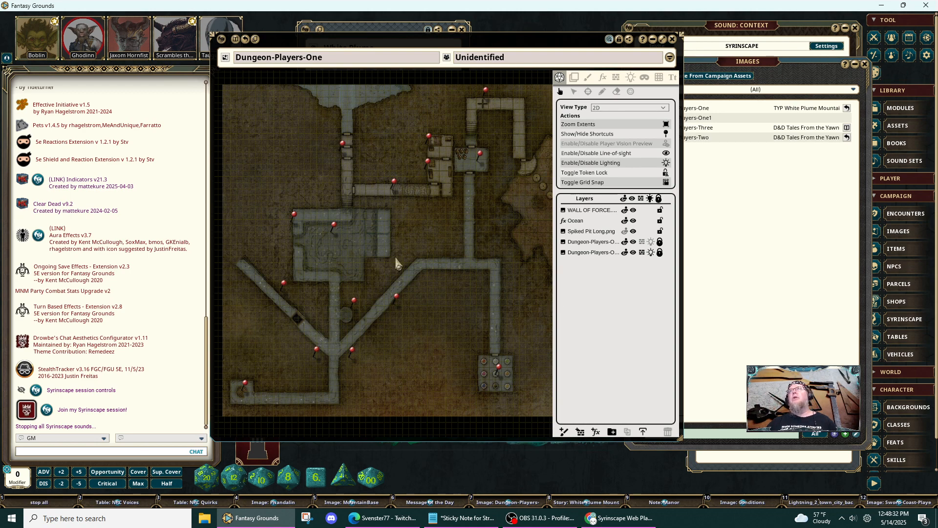
Disable the lighting on the Dungeon-Players-One map and examine its corridors and the rooms toward the northern hallway.
{"action": "left_click", "coordinate": [666, 163]}
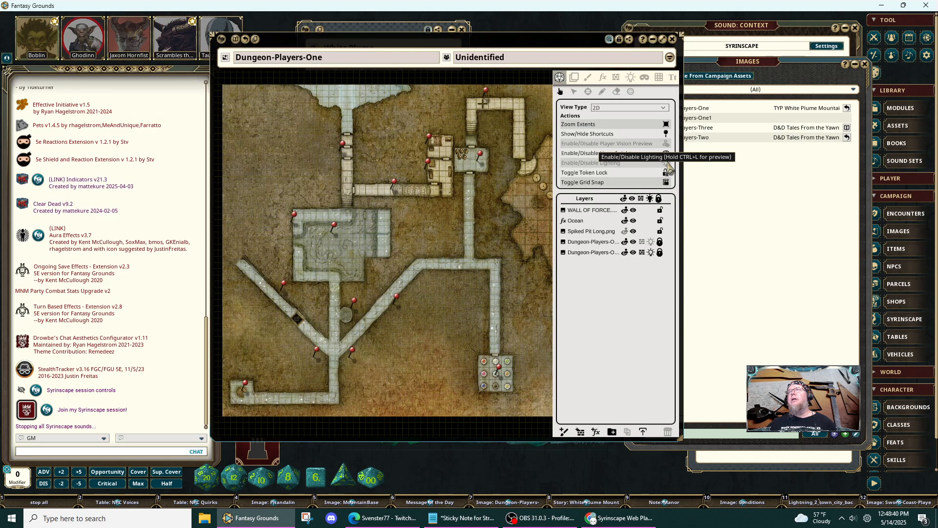
{"action": "scroll", "coordinate": [468, 242], "scroll_direction": "up", "scroll_amount": 5}
{"action": "scroll", "coordinate": [468, 243], "scroll_direction": "up", "scroll_amount": 5}
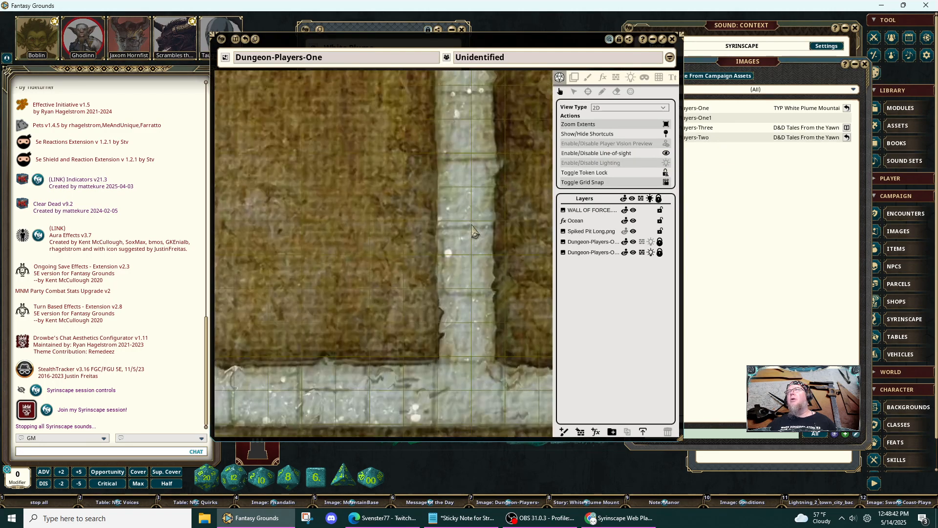
{"action": "scroll", "coordinate": [472, 230], "scroll_direction": "down", "scroll_amount": 6}
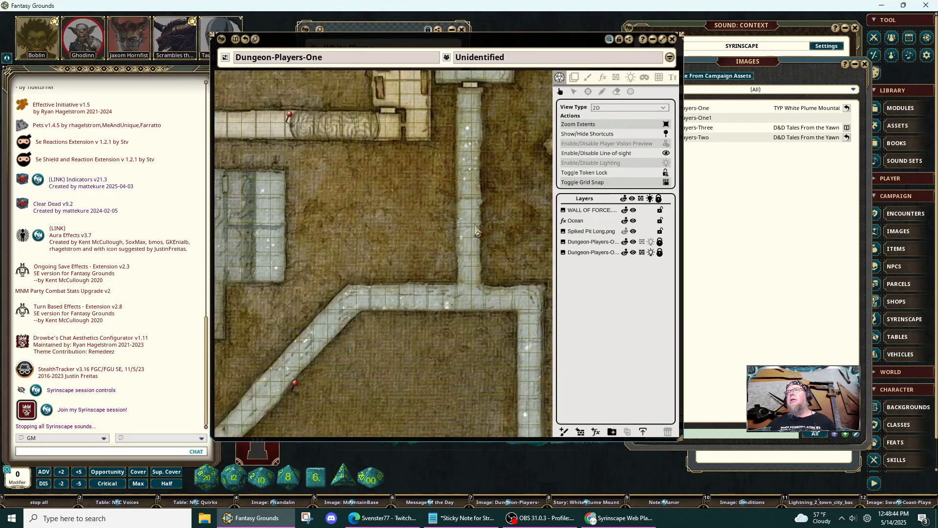
{"action": "scroll", "coordinate": [488, 186], "scroll_direction": "down", "scroll_amount": 1}
{"action": "scroll", "coordinate": [484, 196], "scroll_direction": "up", "scroll_amount": 6}
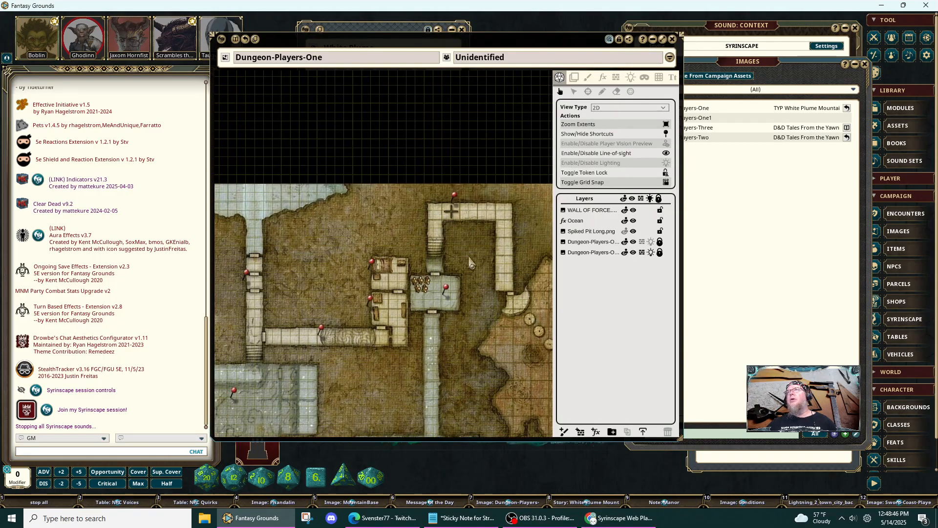
{"action": "scroll", "coordinate": [386, 281], "scroll_direction": "up", "scroll_amount": 3}
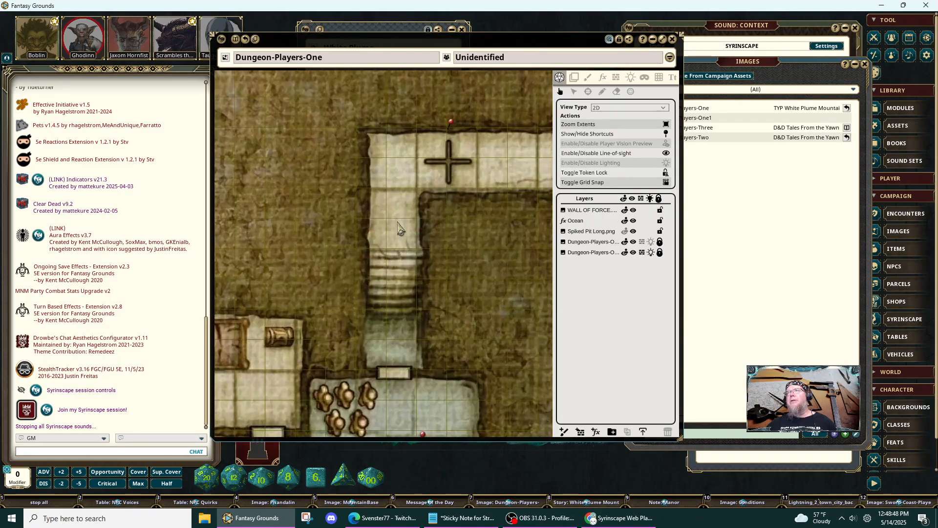
{"action": "scroll", "coordinate": [387, 365], "scroll_direction": "down", "scroll_amount": 7}
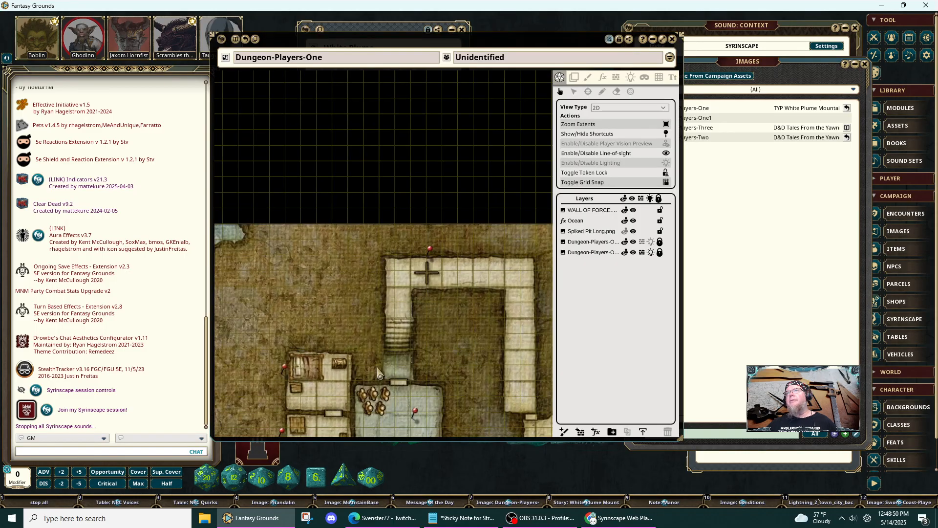
{"action": "left_click_drag", "start_coordinate": [356, 431], "coordinate": [477, 124]}
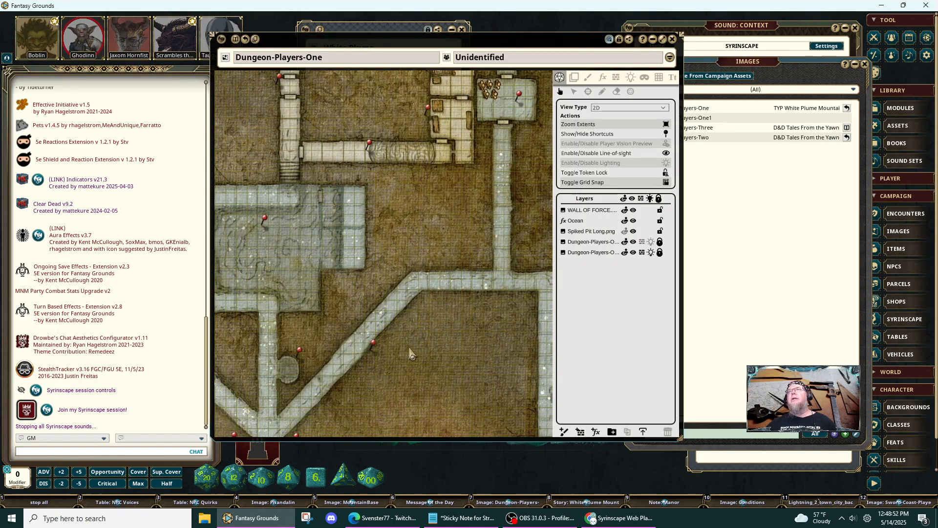
{"action": "left_click_drag", "start_coordinate": [410, 347], "coordinate": [553, 188]}
{"action": "scroll", "coordinate": [525, 304], "scroll_direction": "down", "scroll_amount": 2}
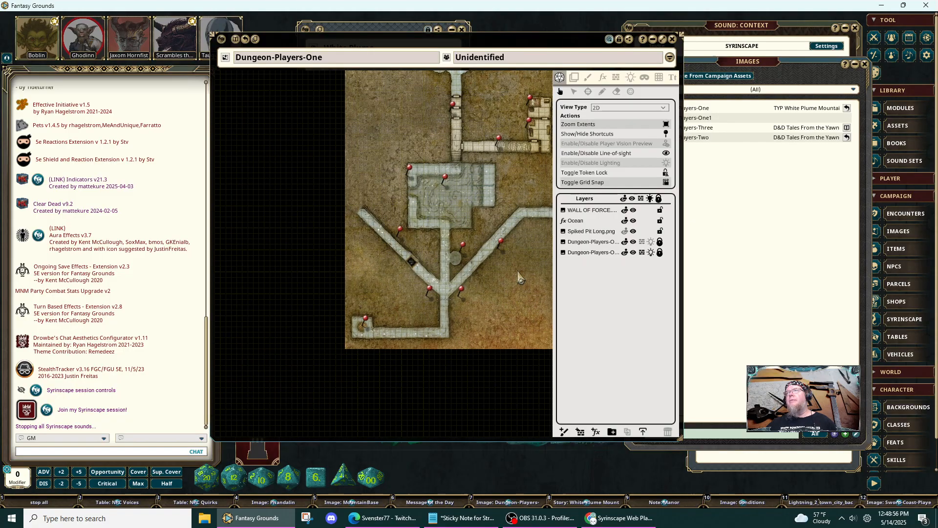
{"action": "left_click_drag", "start_coordinate": [519, 279], "coordinate": [426, 315]}
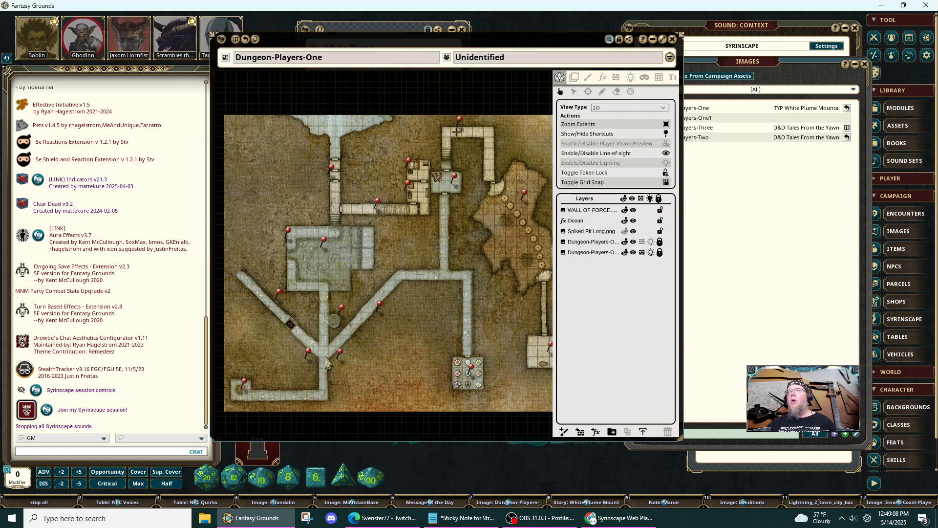
Examine the corridor junction near the spiked pit and the overall layout of the Dungeon-Players-One map.
{"action": "scroll", "coordinate": [327, 364], "scroll_direction": "up", "scroll_amount": 5}
{"action": "scroll", "coordinate": [327, 377], "scroll_direction": "up", "scroll_amount": 5}
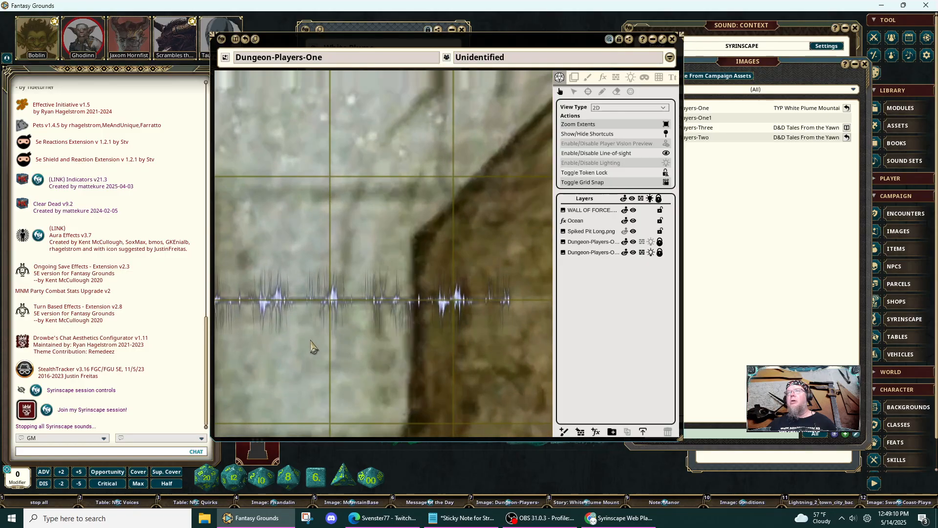
{"action": "scroll", "coordinate": [364, 325], "scroll_direction": "down", "scroll_amount": 10}
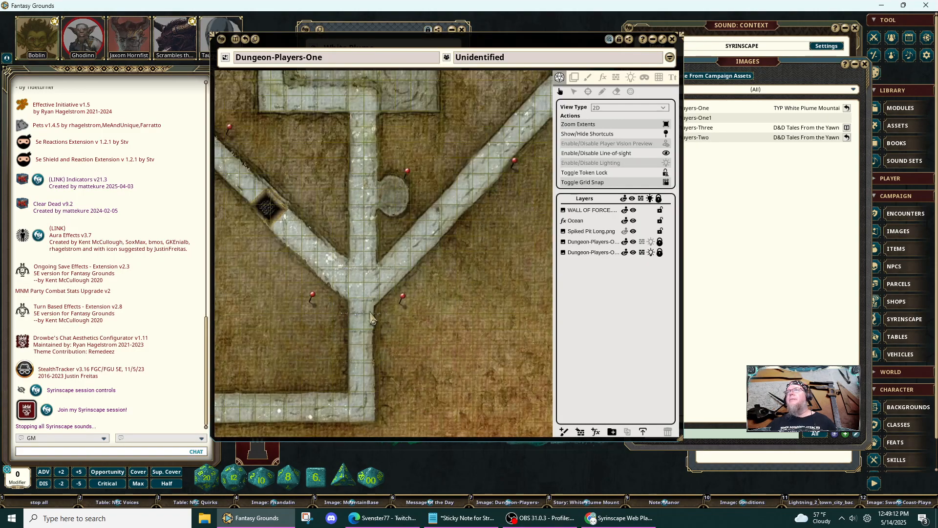
{"action": "scroll", "coordinate": [431, 289], "scroll_direction": "down", "scroll_amount": 5}
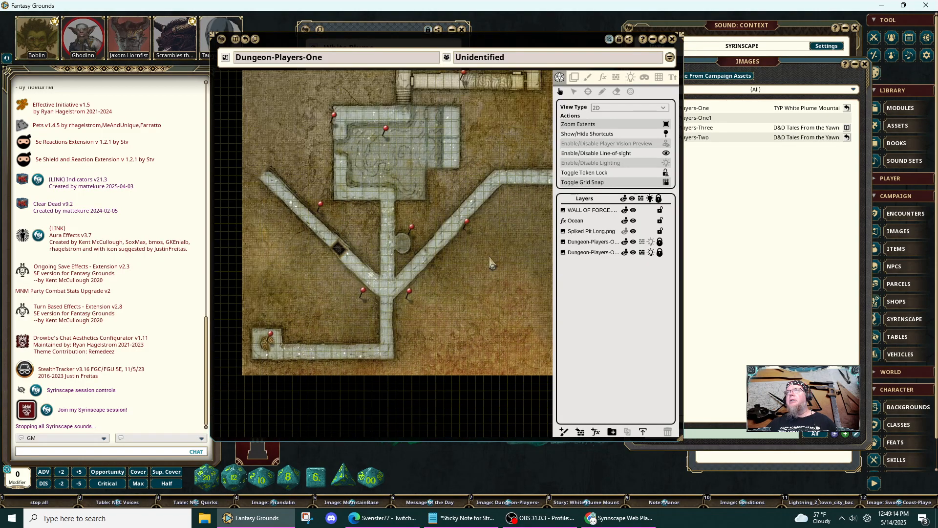
{"action": "scroll", "coordinate": [431, 289], "scroll_direction": "down", "scroll_amount": 2}
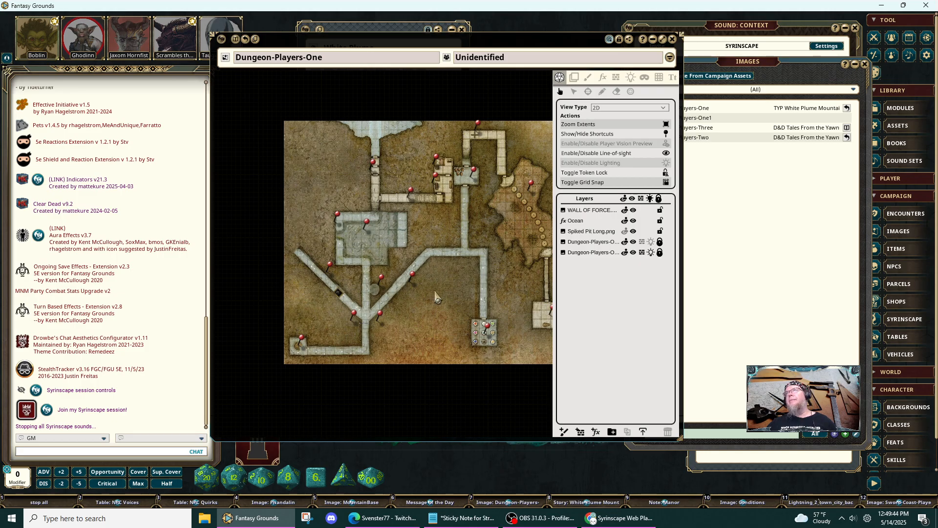
{"action": "scroll", "coordinate": [439, 281], "scroll_direction": "down", "scroll_amount": 2}
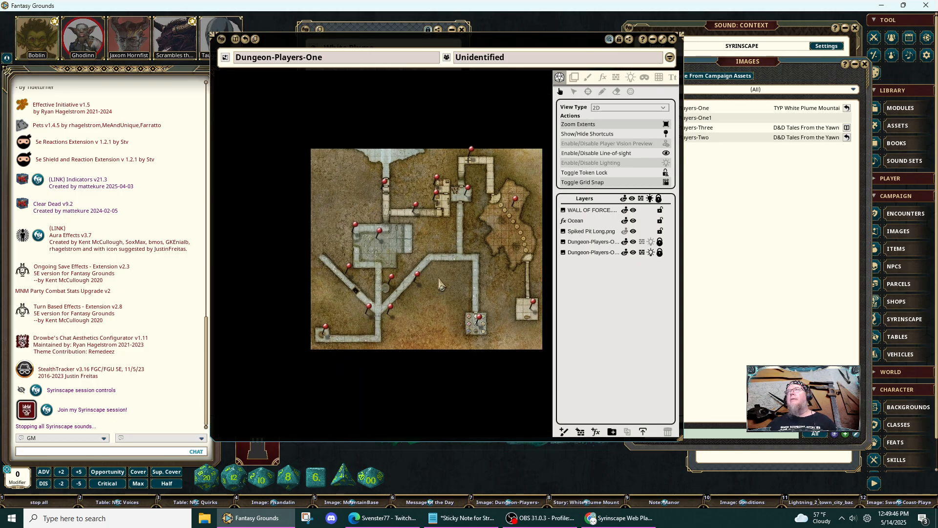
{"action": "mouse_move", "coordinate": [438, 280]}
{"action": "left_mouse_down"}
{"action": "mouse_move", "coordinate": [390, 252]}
{"action": "mouse_move", "coordinate": [433, 277]}
{"action": "left_mouse_up"}
{"action": "scroll", "coordinate": [393, 249], "scroll_direction": "up", "scroll_amount": 3}
{"action": "scroll", "coordinate": [432, 279], "scroll_direction": "down", "scroll_amount": 1}
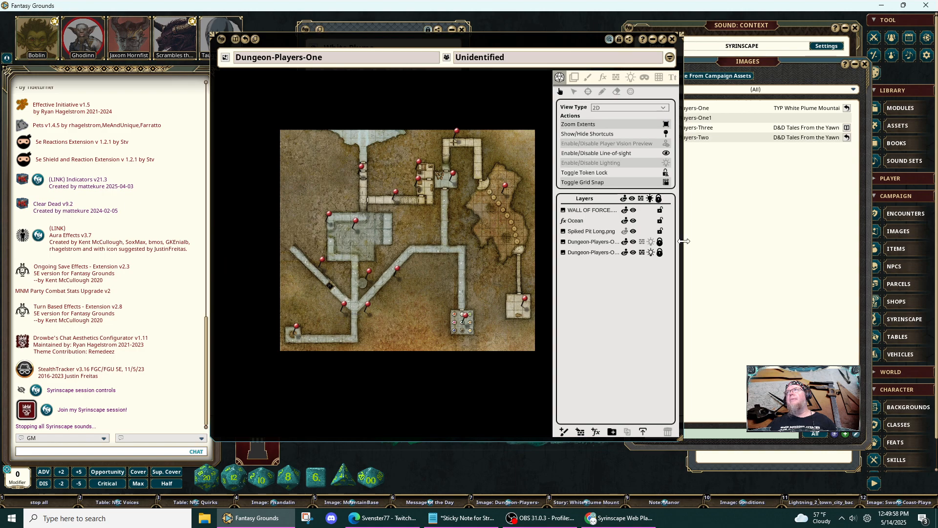
Set the Dungeon-Players-One image's unidentified name to White Plume Mountain.
{"action": "left_click", "coordinate": [743, 197]}
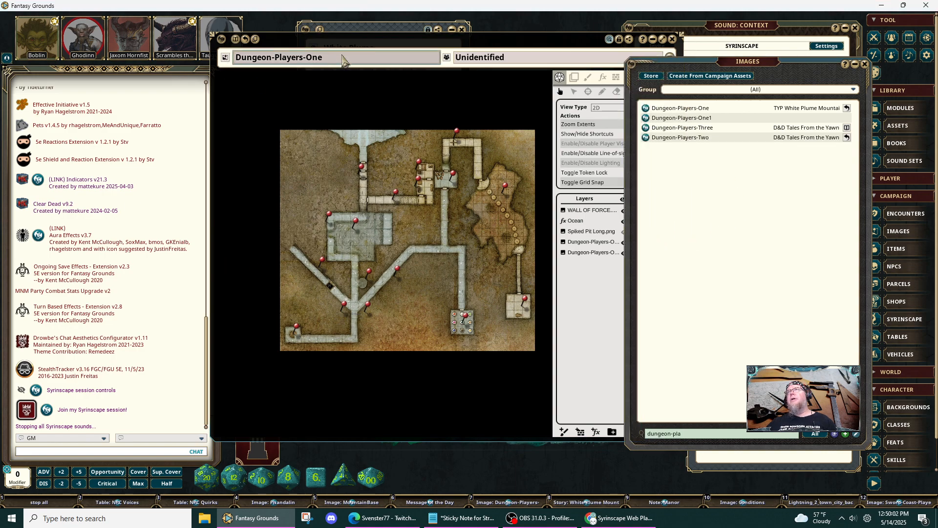
{"action": "left_click", "coordinate": [611, 44]}
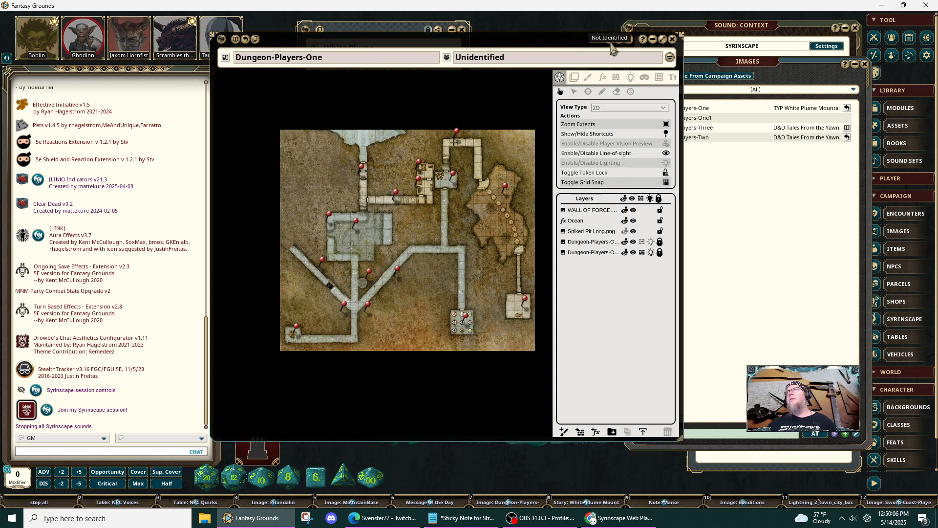
{"action": "left_click", "coordinate": [534, 61]}
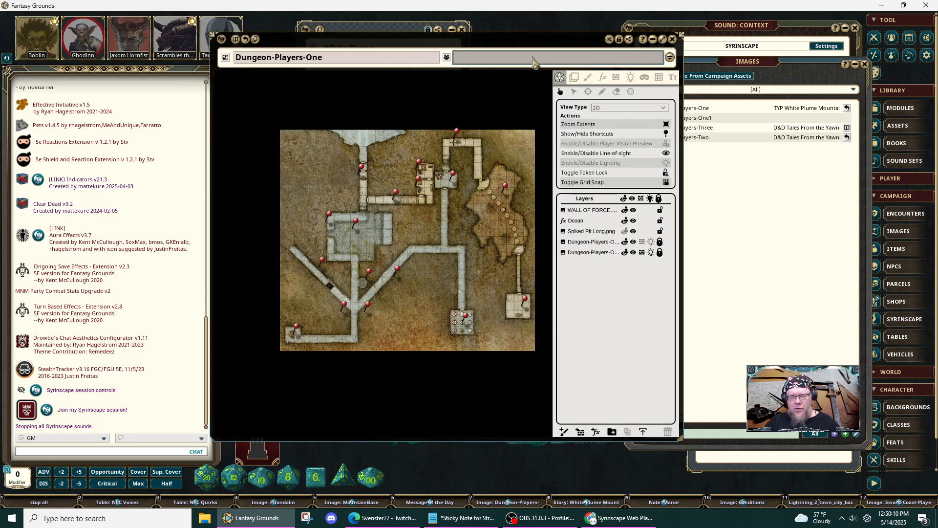
{"action": "type", "text": "Wh"}
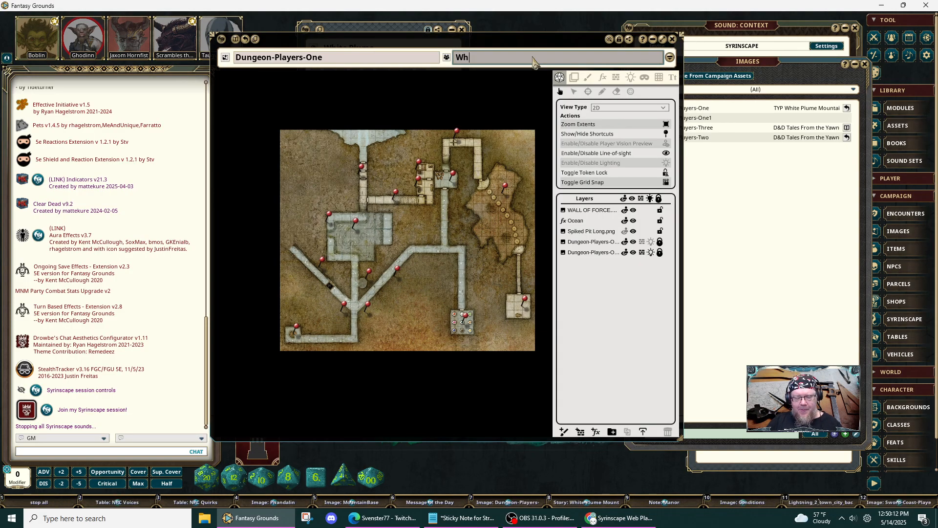
{"action": "type", "text": "iteP"}
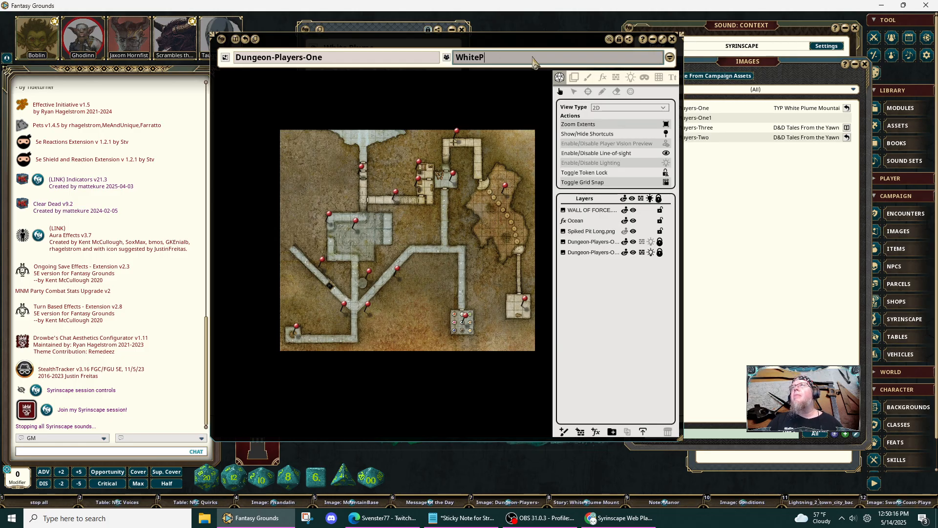
{"action": "key", "text": "BackSpace"}
{"action": "type", "text": " Pl"}
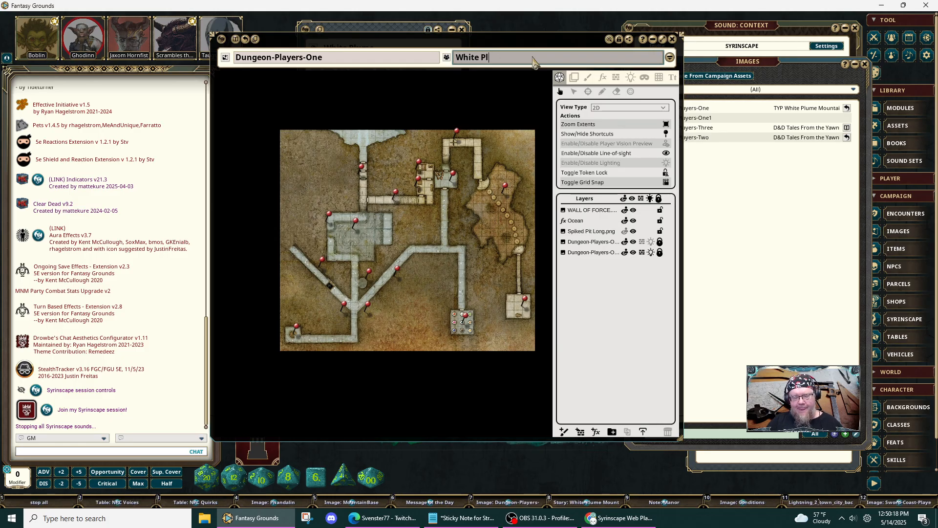
{"action": "type", "text": "ume"}
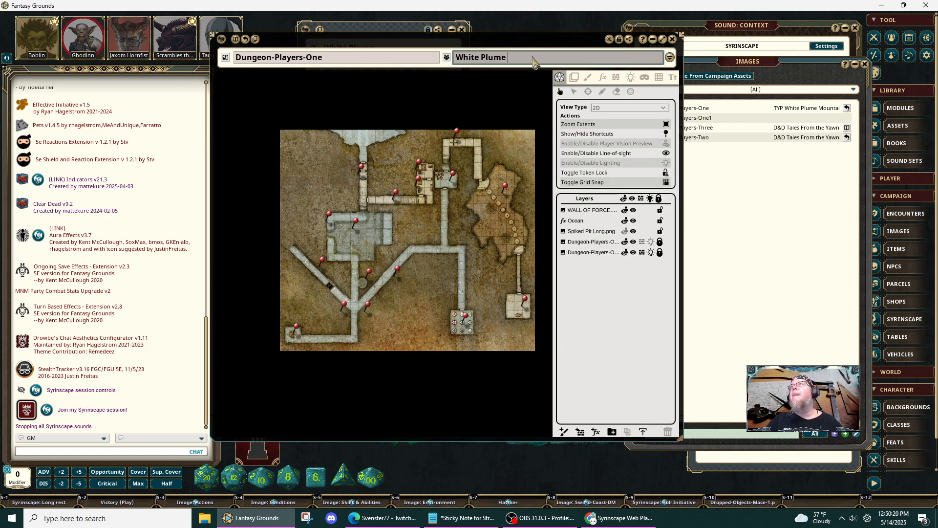
{"action": "type", "text": " Mountain"}
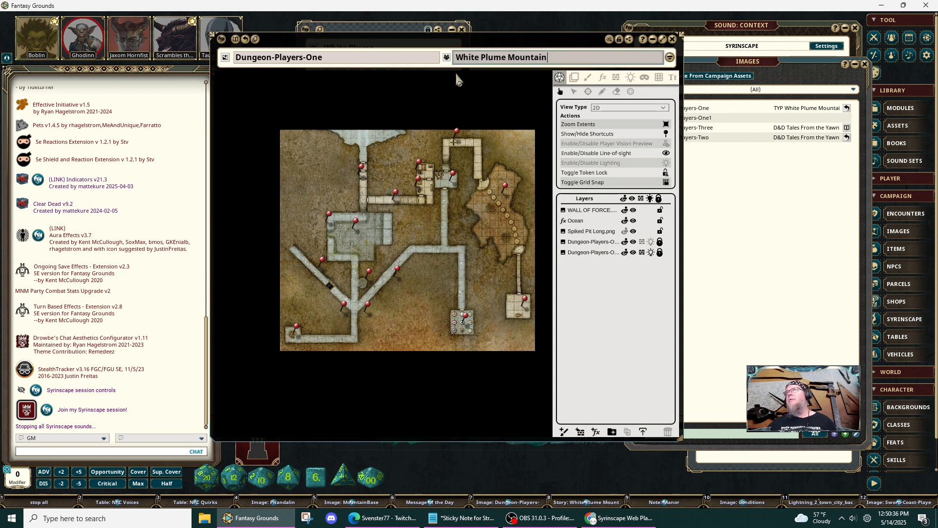
Hide and restore the map's editing tools, and bring the Images list to the front.
{"action": "left_click", "coordinate": [610, 39]}
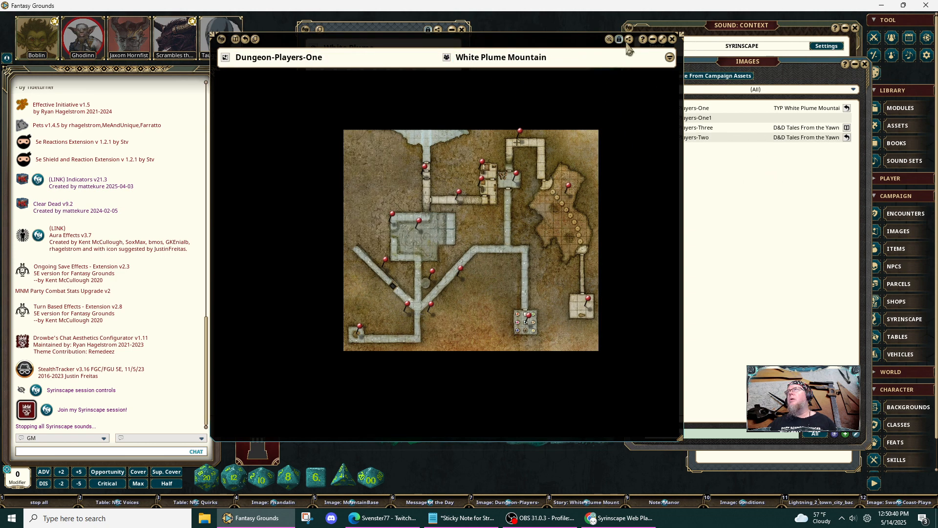
{"action": "left_click", "coordinate": [609, 39]}
{"action": "left_click", "coordinate": [732, 184]}
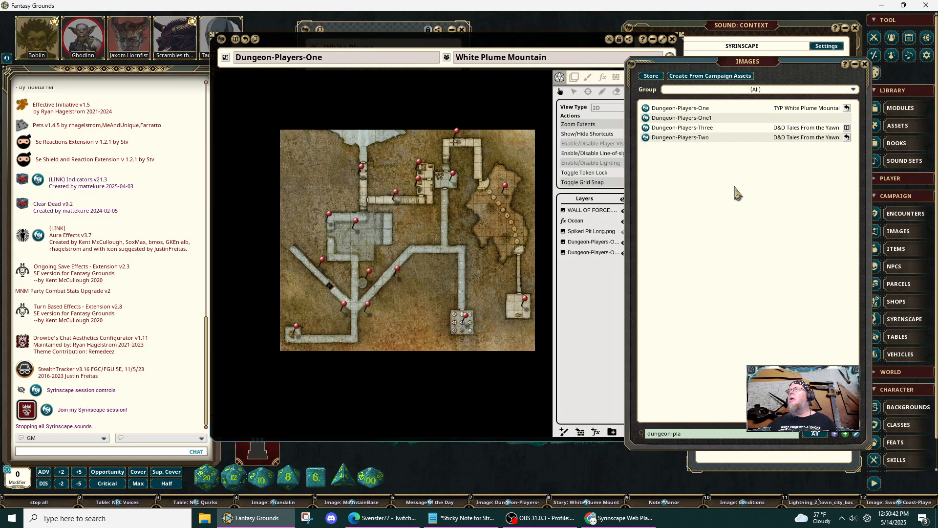
Link the Dungeon-Players-Two image to the Dungeon-Players-One map with a pin just north of the northern passage, and close Dungeon-Players-Two.
{"action": "left_click", "coordinate": [645, 138]}
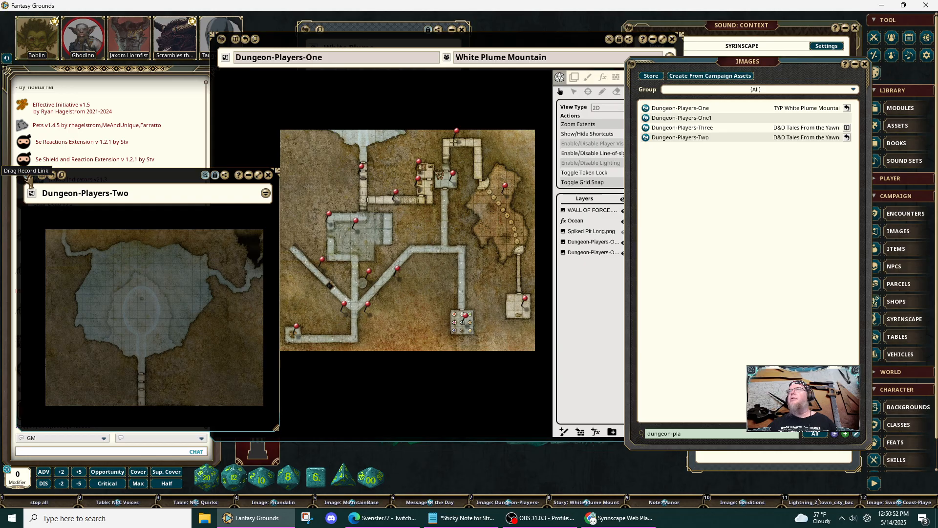
{"action": "left_click_drag", "start_coordinate": [29, 180], "coordinate": [366, 95]}
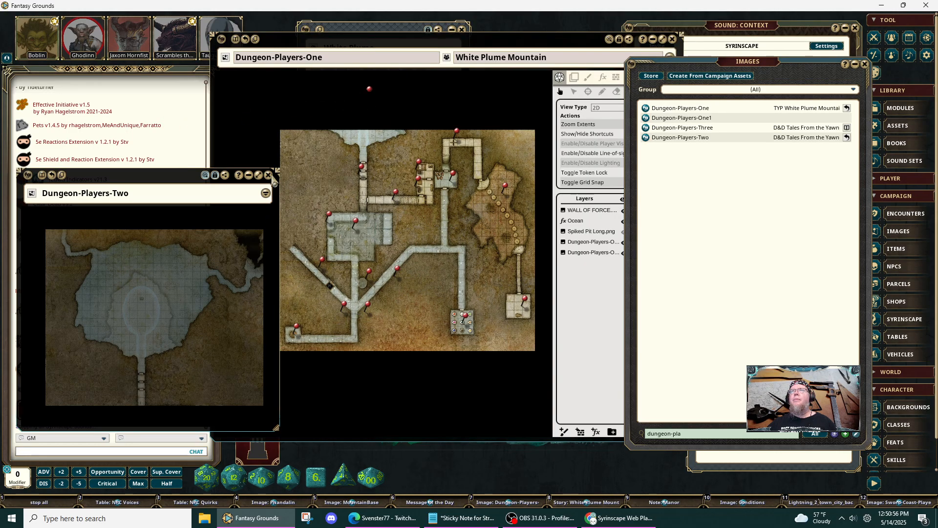
{"action": "left_click", "coordinate": [644, 137]}
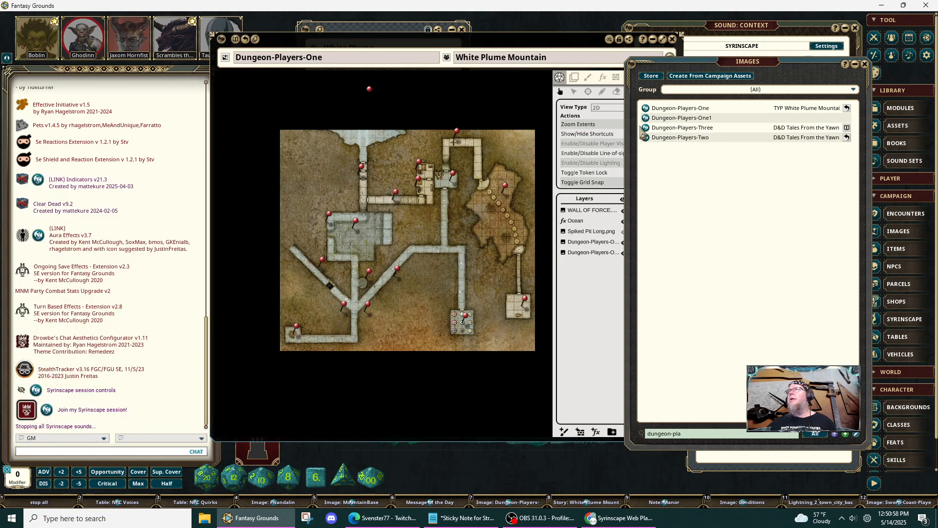
Open the Dungeon-Players-Three image and link it to the Dungeon-Players-One map with a pin just west of the map.
{"action": "left_click", "coordinate": [645, 128]}
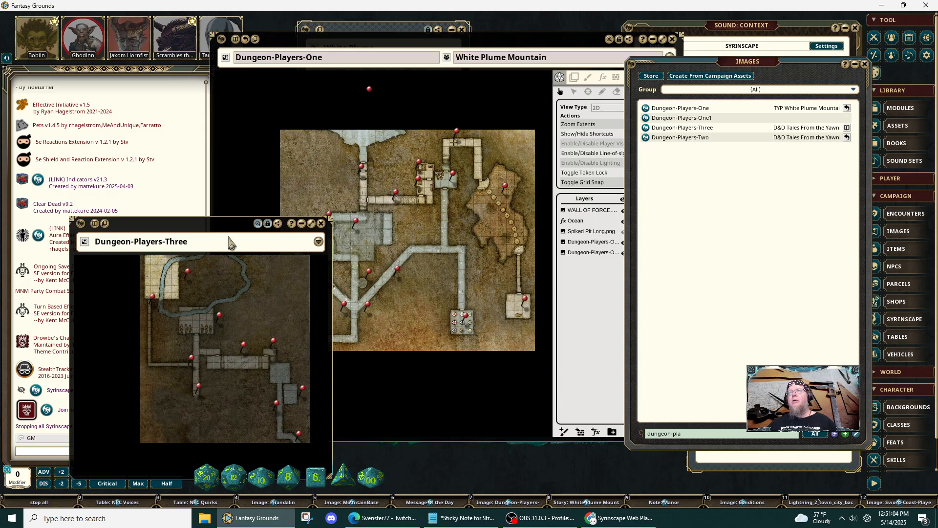
{"action": "left_click_drag", "start_coordinate": [229, 234], "coordinate": [157, 212]}
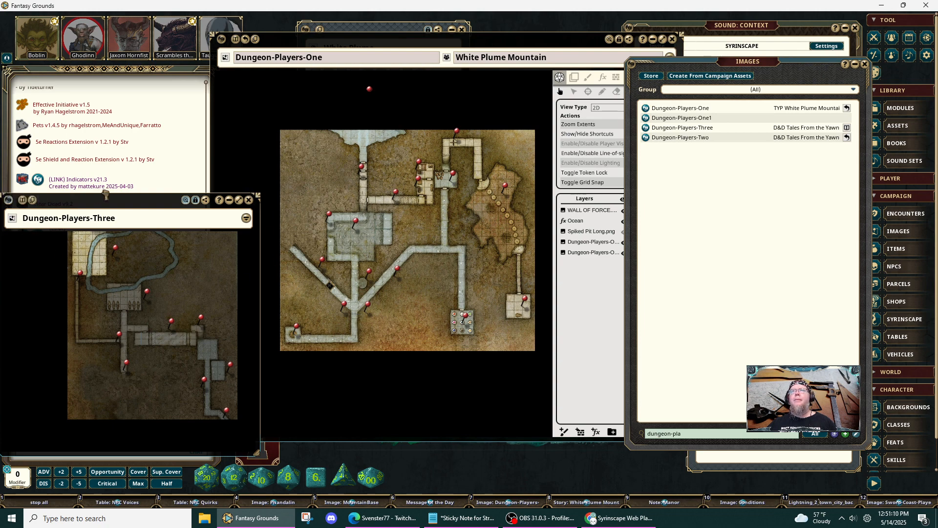
{"action": "left_click_drag", "start_coordinate": [255, 172], "coordinate": [255, 173]}
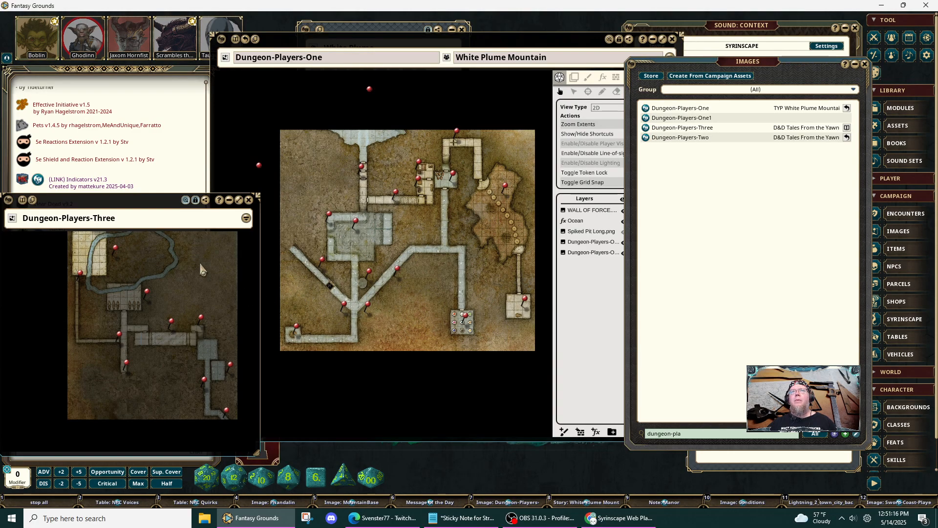
Move the Dungeon-Players-Three window over the Dungeon-Players-One map and enlarge it to show the southeastern rooms.
{"action": "left_click_drag", "start_coordinate": [164, 215], "coordinate": [137, 123]}
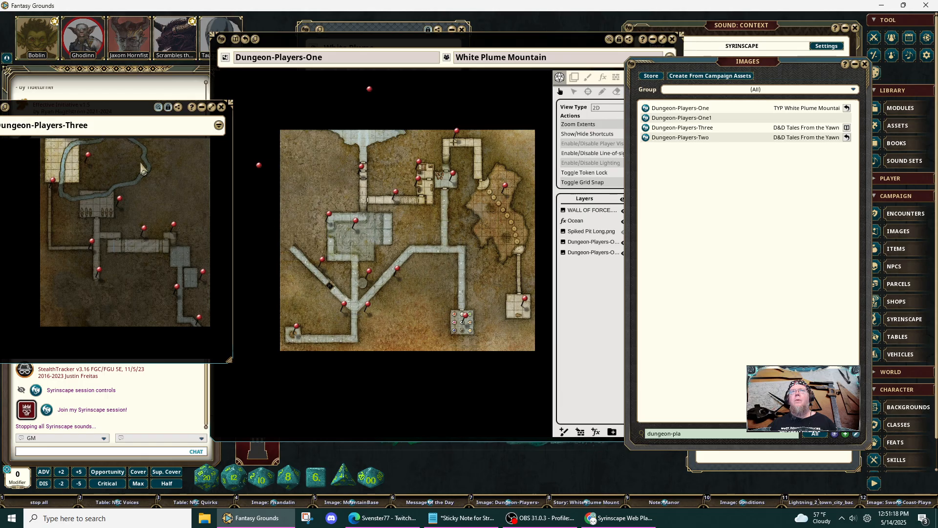
{"action": "left_click_drag", "start_coordinate": [147, 171], "coordinate": [124, 210]}
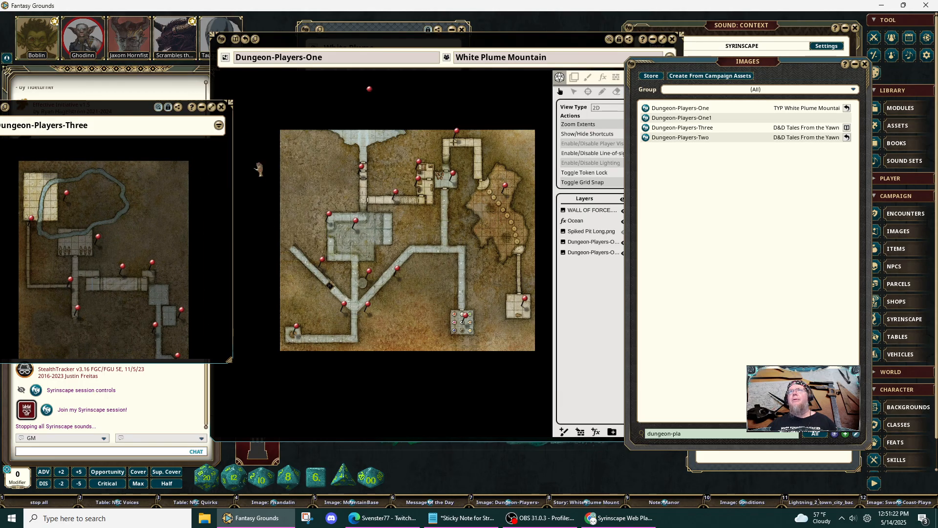
{"action": "left_click_drag", "start_coordinate": [111, 110], "coordinate": [376, 91]}
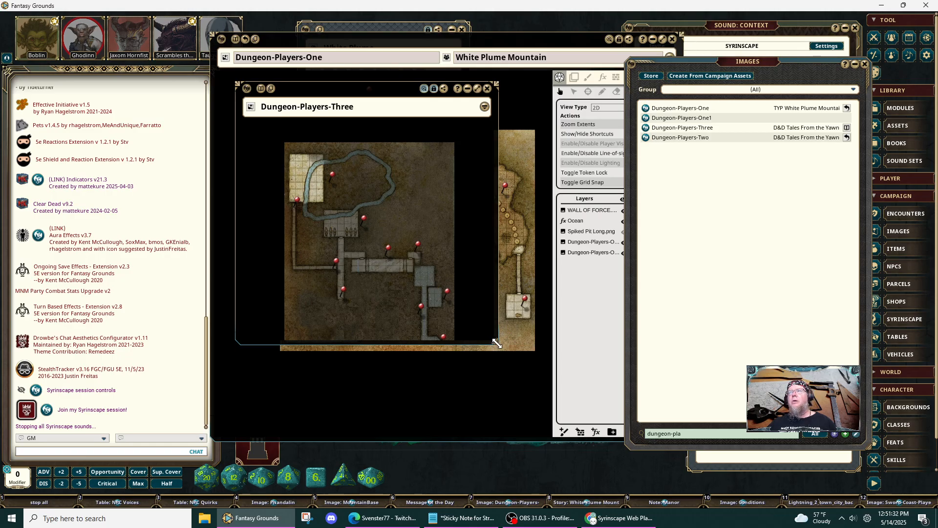
{"action": "left_click_drag", "start_coordinate": [499, 342], "coordinate": [617, 435]}
{"action": "scroll", "coordinate": [476, 350], "scroll_direction": "up", "scroll_amount": 6}
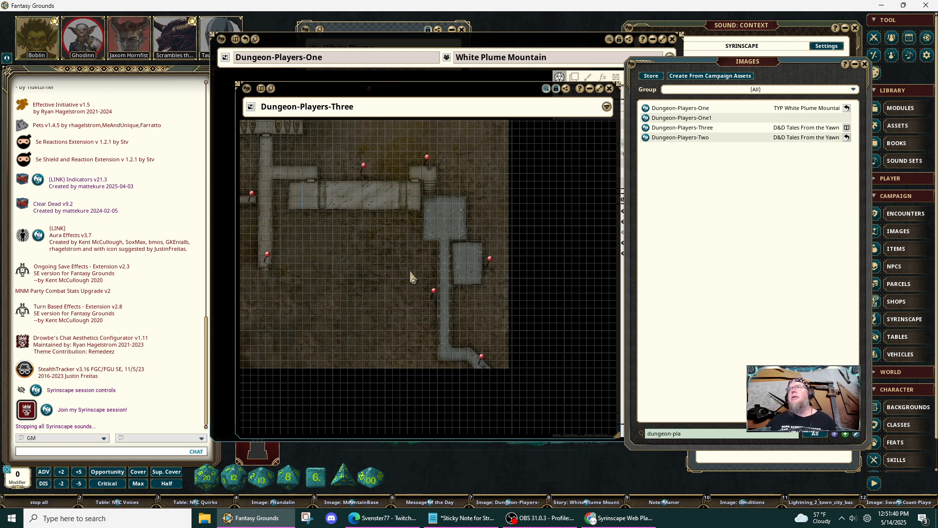
Unlock the Dungeon-Players-Three map, display its line-of-sight walls, and examine those along the southeastern corridor.
{"action": "left_click", "coordinate": [556, 88]}
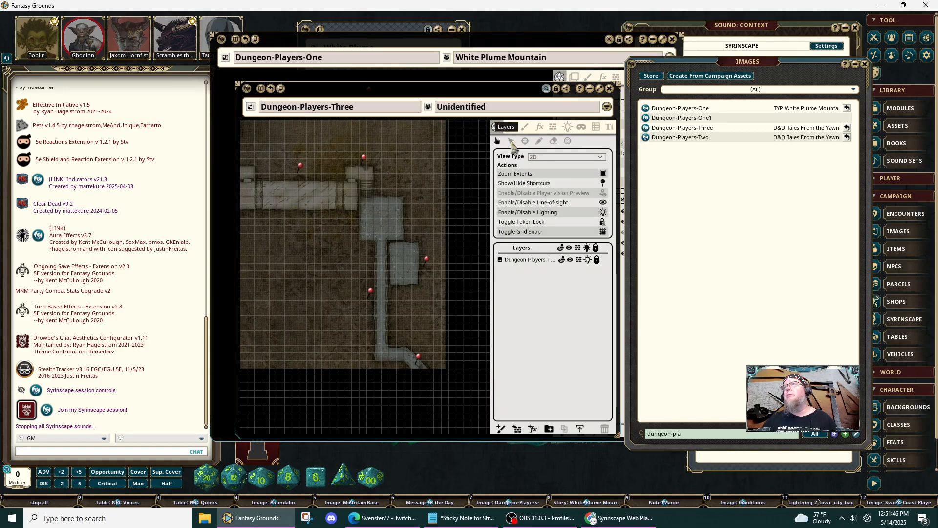
{"action": "left_click", "coordinate": [555, 131]}
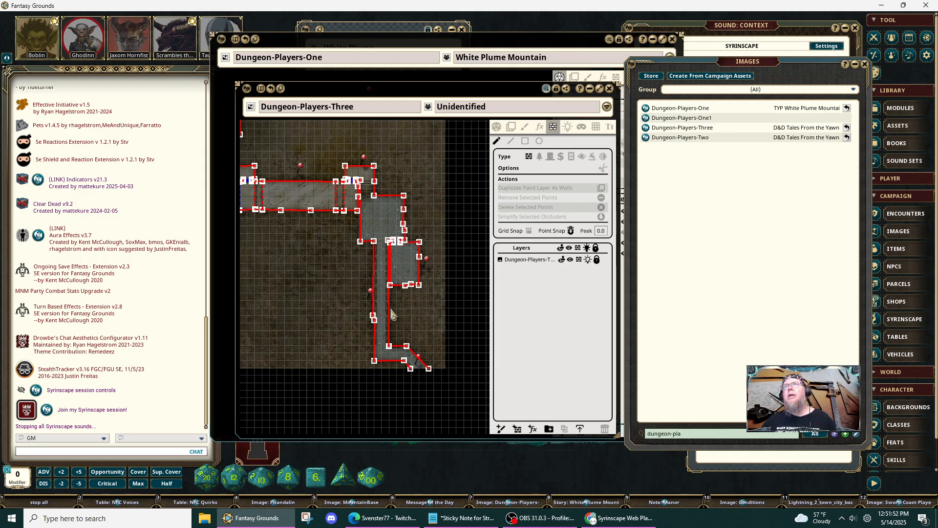
{"action": "scroll", "coordinate": [390, 315], "scroll_direction": "up", "scroll_amount": 8}
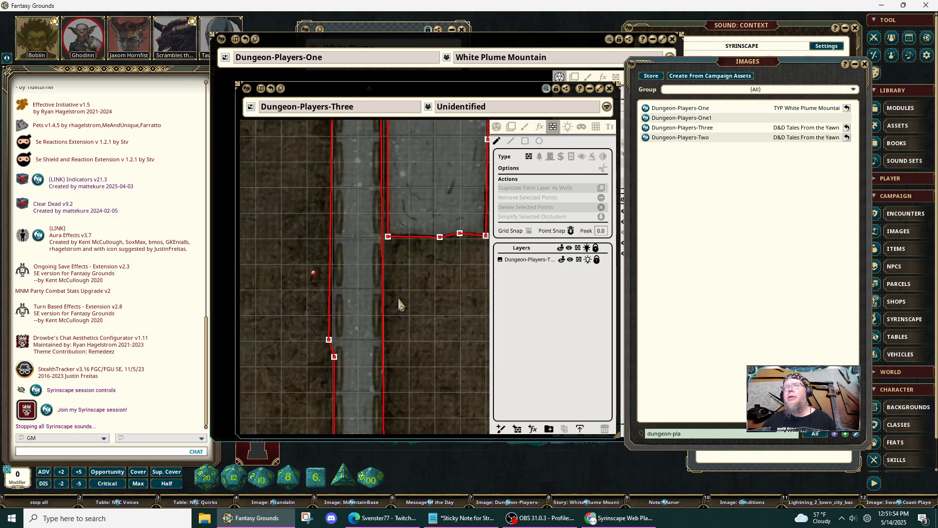
{"action": "scroll", "coordinate": [398, 305], "scroll_direction": "up", "scroll_amount": 4}
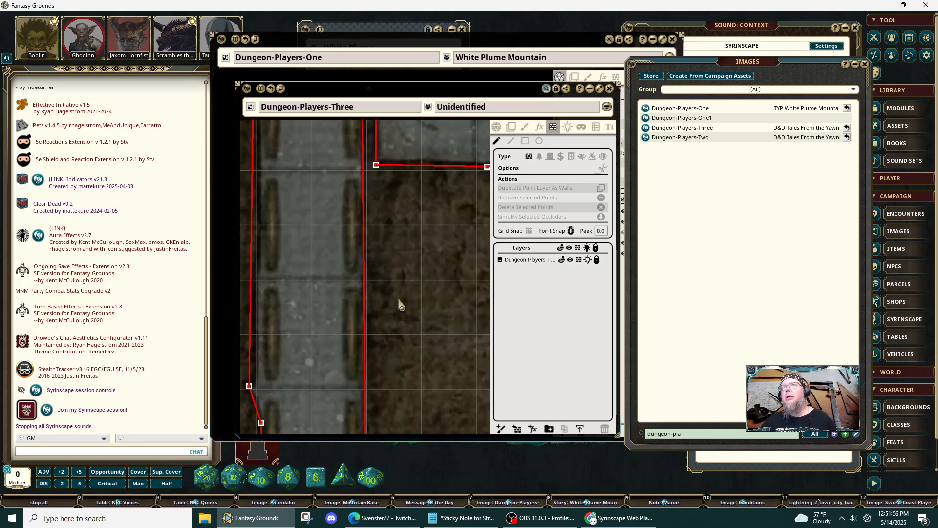
{"action": "scroll", "coordinate": [398, 304], "scroll_direction": "down", "scroll_amount": 8}
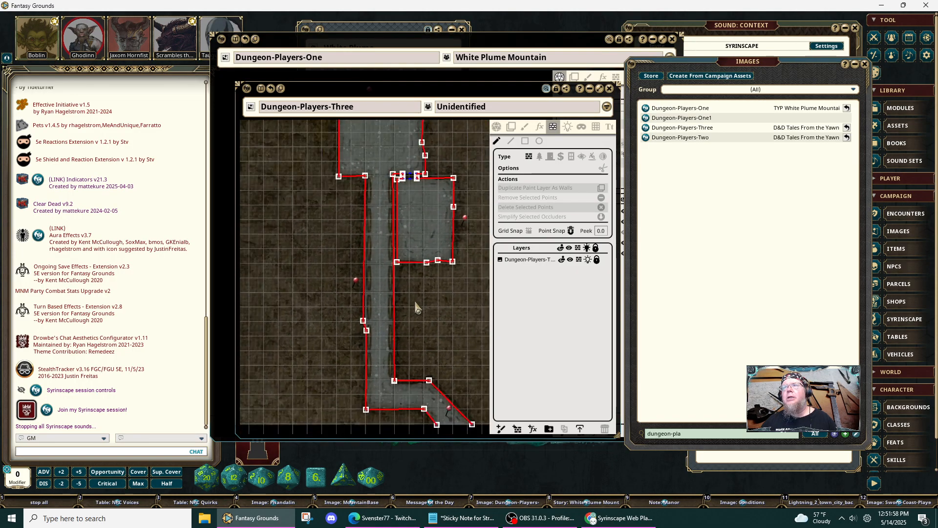
{"action": "scroll", "coordinate": [418, 310], "scroll_direction": "down", "scroll_amount": 1}
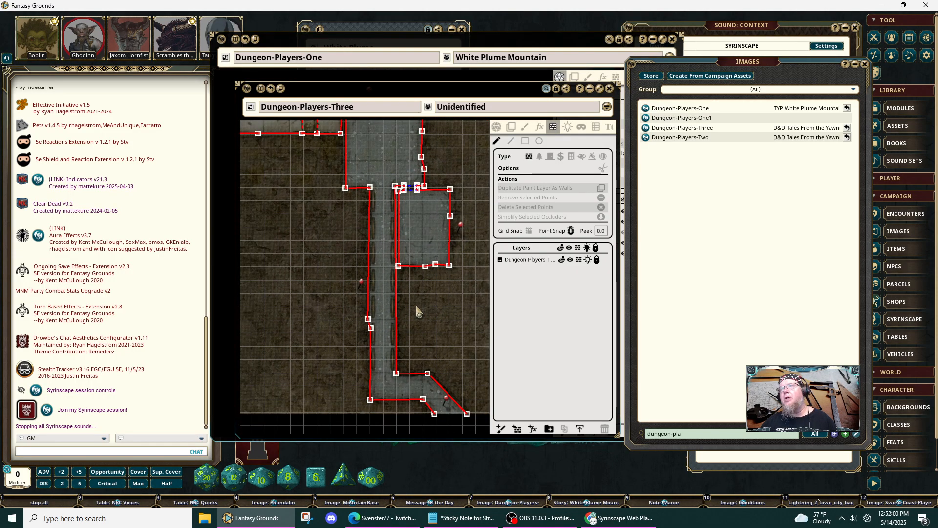
{"action": "left_click_drag", "start_coordinate": [417, 310], "coordinate": [383, 258]}
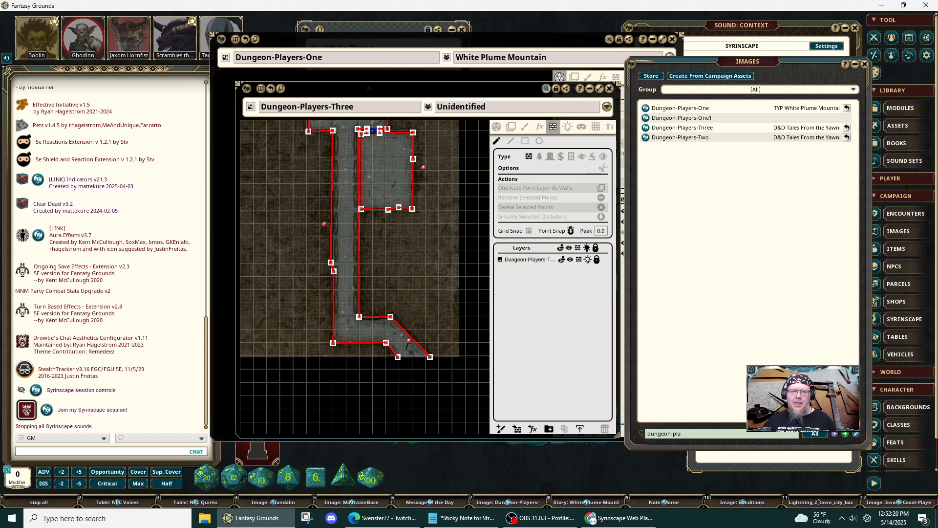
Shift the Images list window away from the sidebar so it partly overlaps the Dungeon-Players-Three map.
{"action": "key", "text": "alt+Tab"}
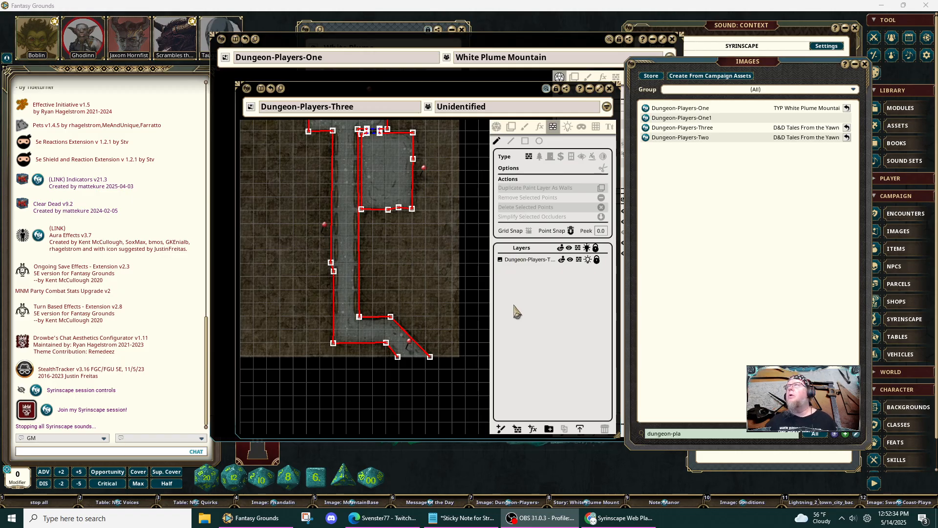
{"action": "left_click_drag", "start_coordinate": [822, 73], "coordinate": [797, 90]}
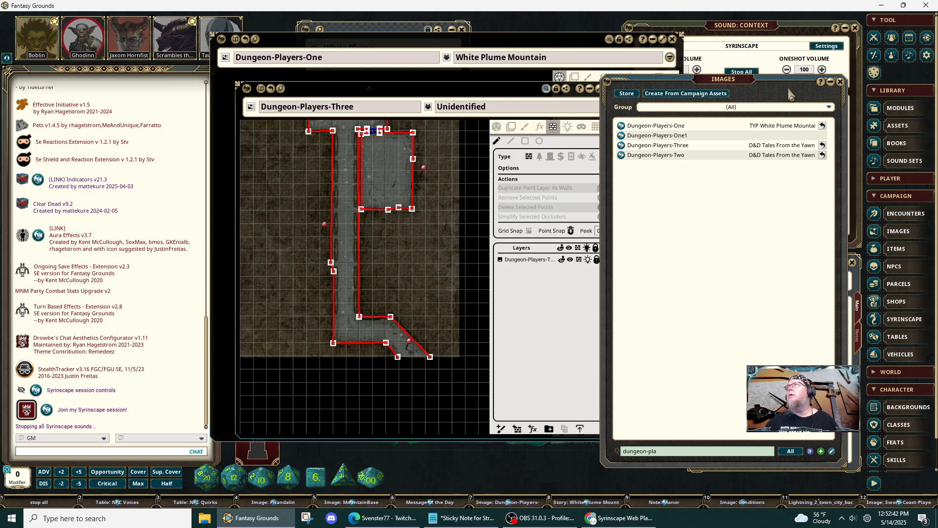
{"action": "left_click_drag", "start_coordinate": [790, 93], "coordinate": [760, 96]}
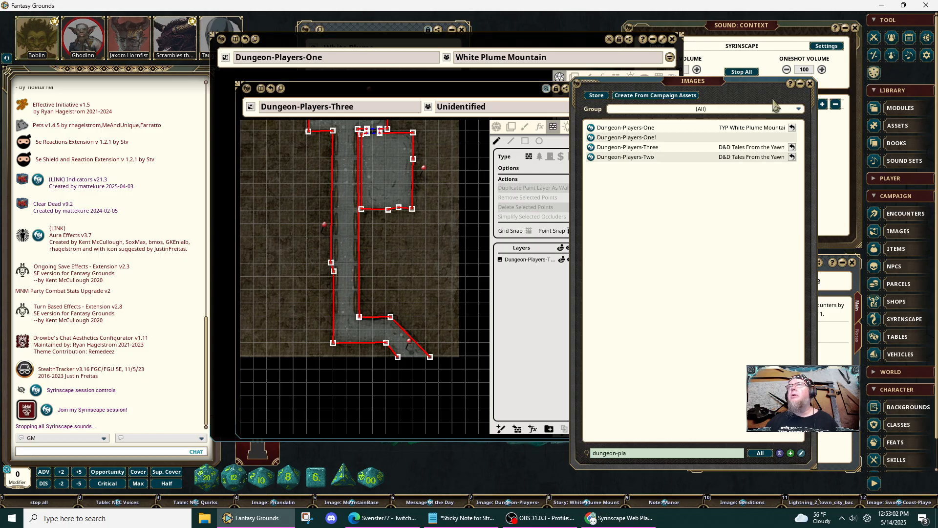
Place the Psion token from the Combat Tracker at the southern corner of the long corridor on the Dungeon-Players-Three map.
{"action": "left_click", "coordinate": [873, 37]}
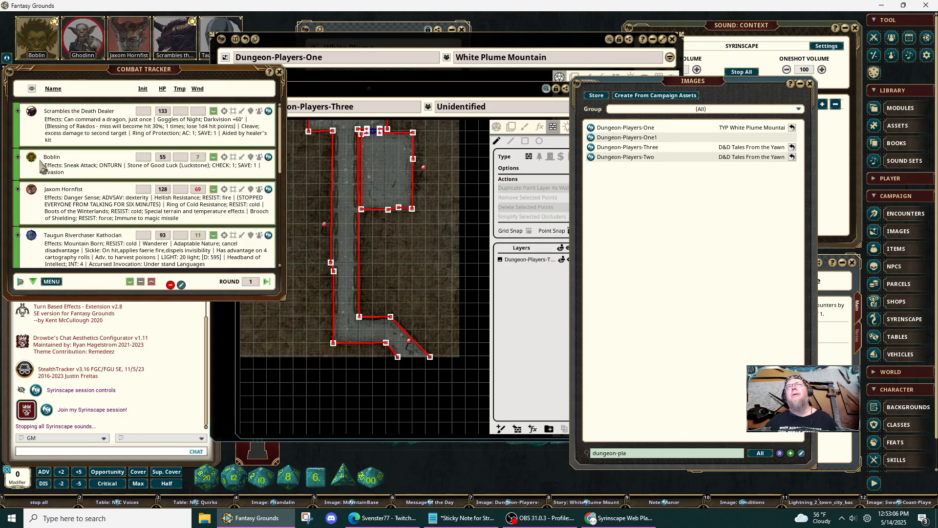
{"action": "scroll", "coordinate": [44, 163], "scroll_direction": "down", "scroll_amount": 1}
{"action": "scroll", "coordinate": [115, 149], "scroll_direction": "down", "scroll_amount": 5}
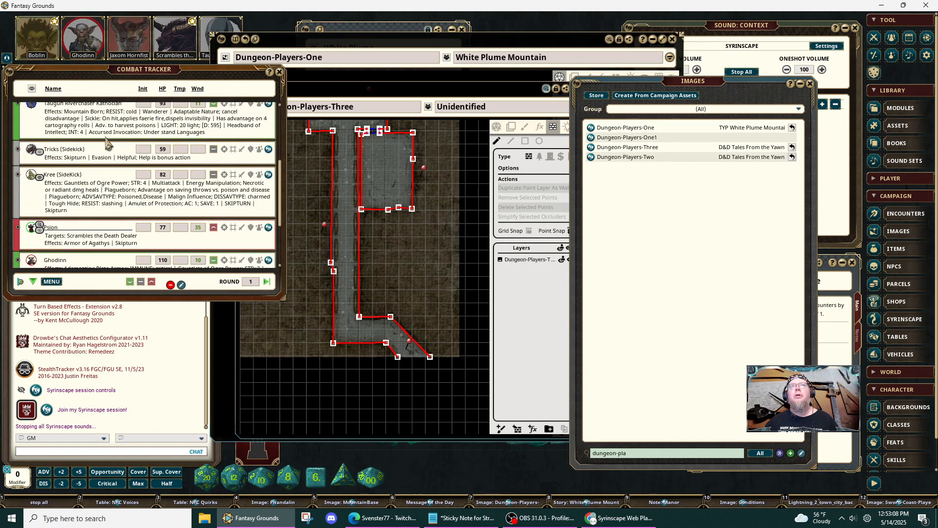
{"action": "scroll", "coordinate": [107, 143], "scroll_direction": "down", "scroll_amount": 2}
{"action": "scroll", "coordinate": [107, 143], "scroll_direction": "down", "scroll_amount": 2}
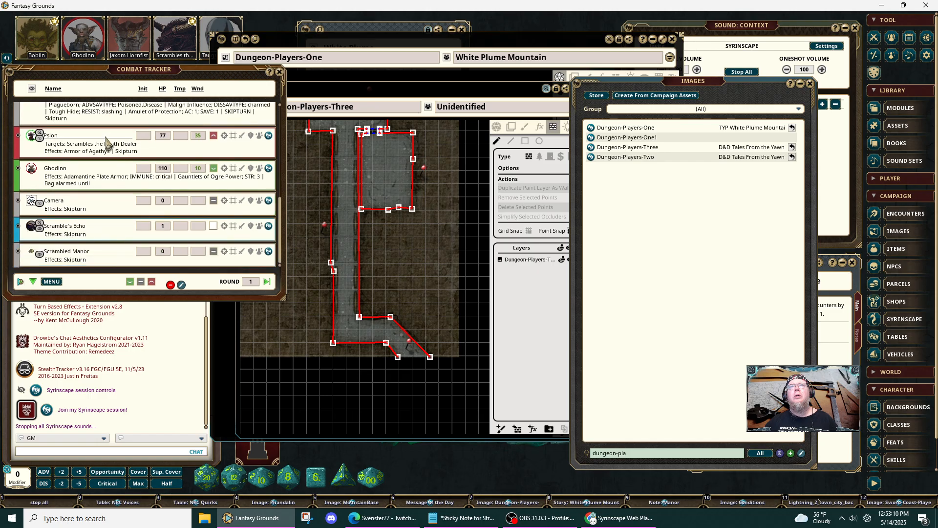
{"action": "scroll", "coordinate": [107, 144], "scroll_direction": "up", "scroll_amount": 2}
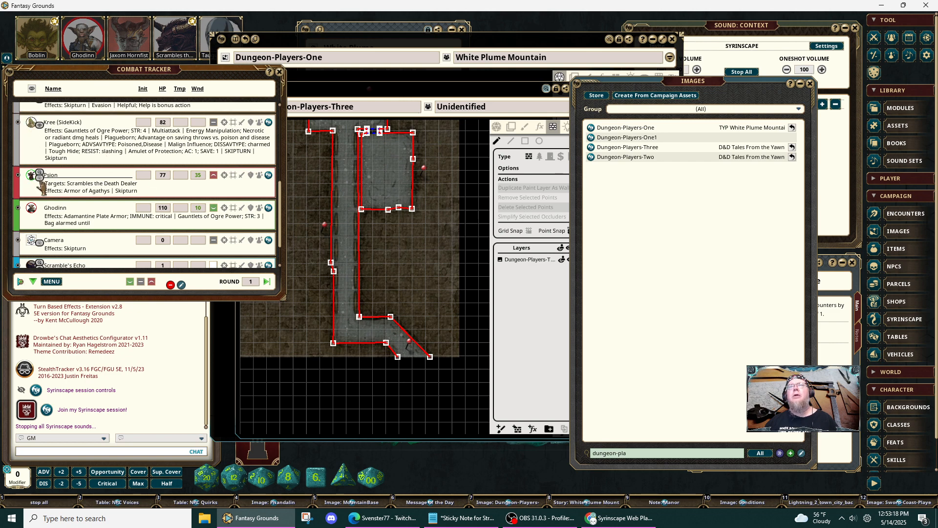
{"action": "left_click_drag", "start_coordinate": [31, 175], "coordinate": [349, 334]}
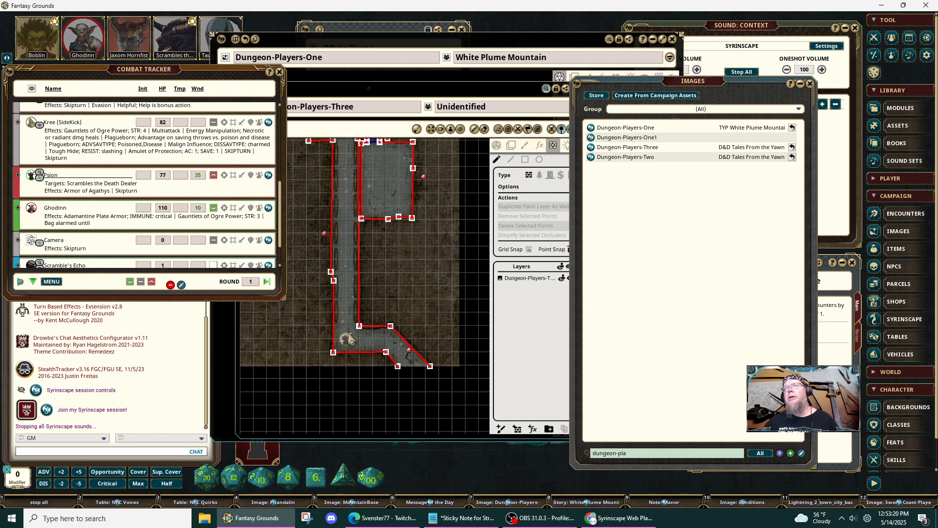
Leave wall editing and enable the player vision preview on the Dungeon-Players-Three map.
{"action": "left_click", "coordinate": [469, 221]}
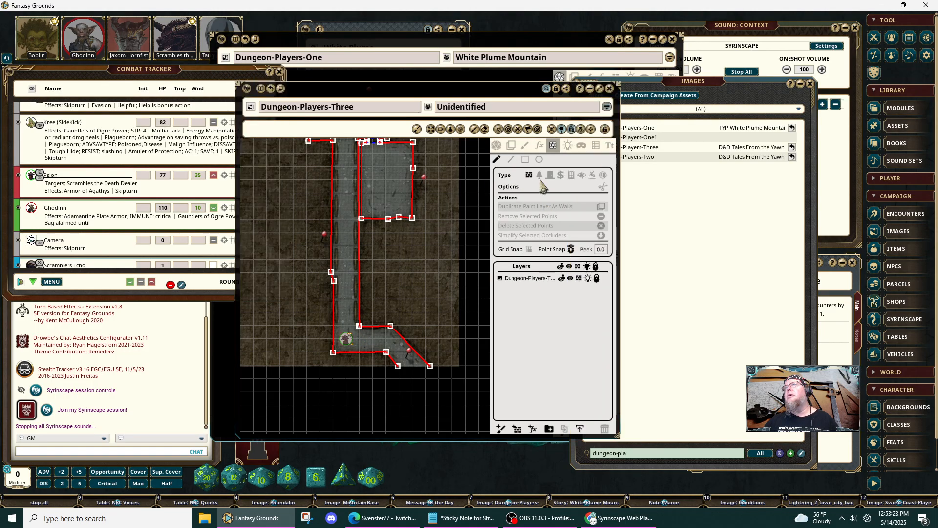
{"action": "left_click", "coordinate": [496, 151]}
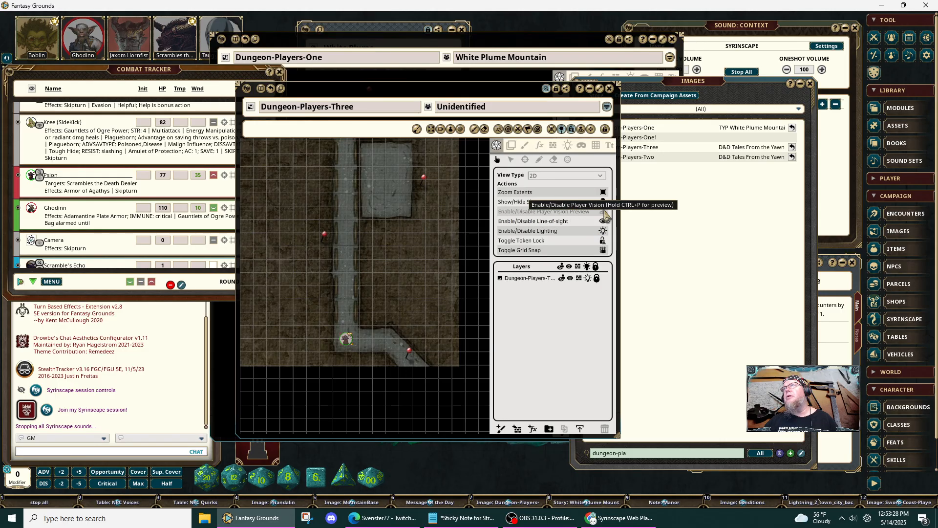
{"action": "left_click", "coordinate": [589, 212]}
Select the Psion token and apply the Lamp light effect to it.
{"action": "mouse_move", "coordinate": [346, 341]}
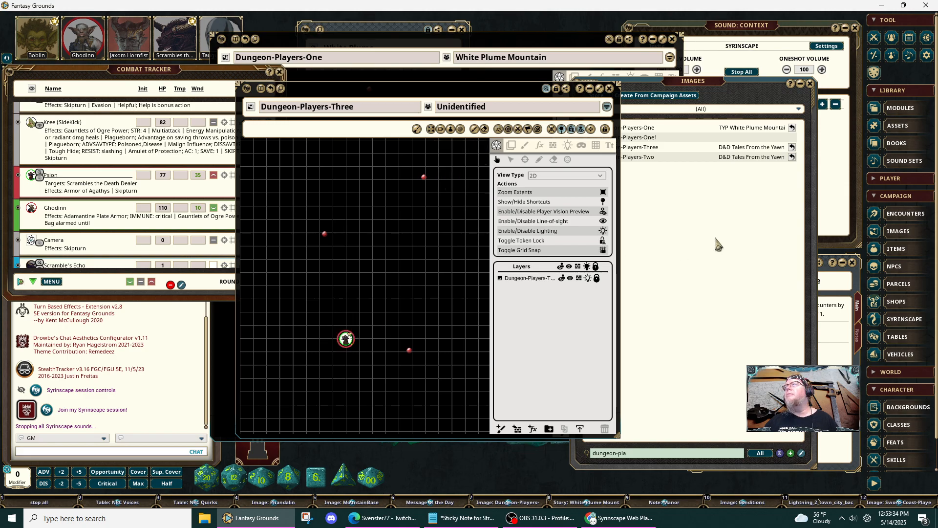
{"action": "left_click", "coordinate": [890, 59]}
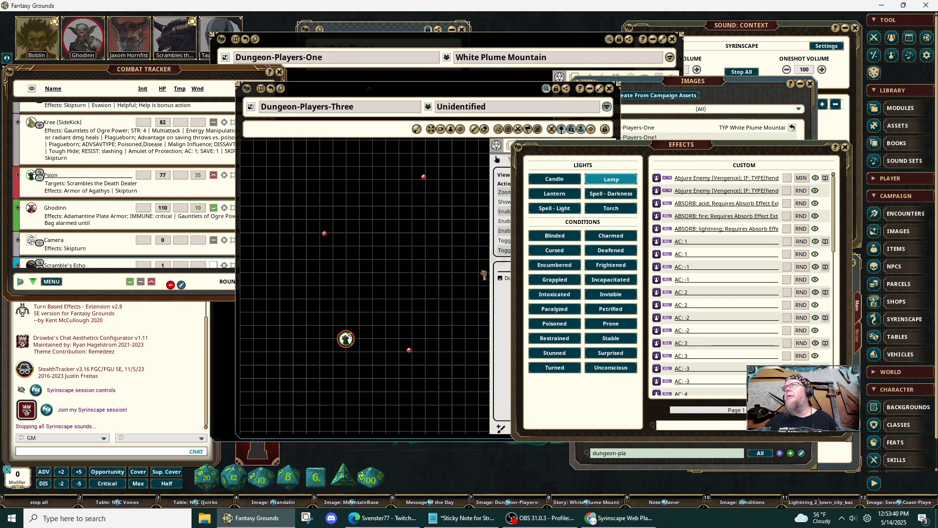
{"action": "left_click_drag", "start_coordinate": [484, 275], "coordinate": [347, 339]}
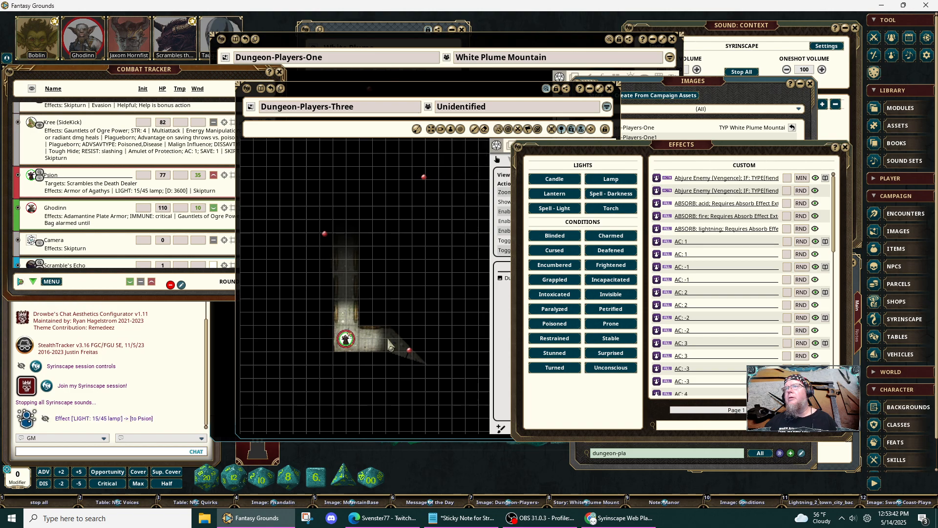
Move the Psion token east to the start of the diagonal passage to check its lit view.
{"action": "scroll", "coordinate": [337, 337], "scroll_direction": "up", "scroll_amount": 5}
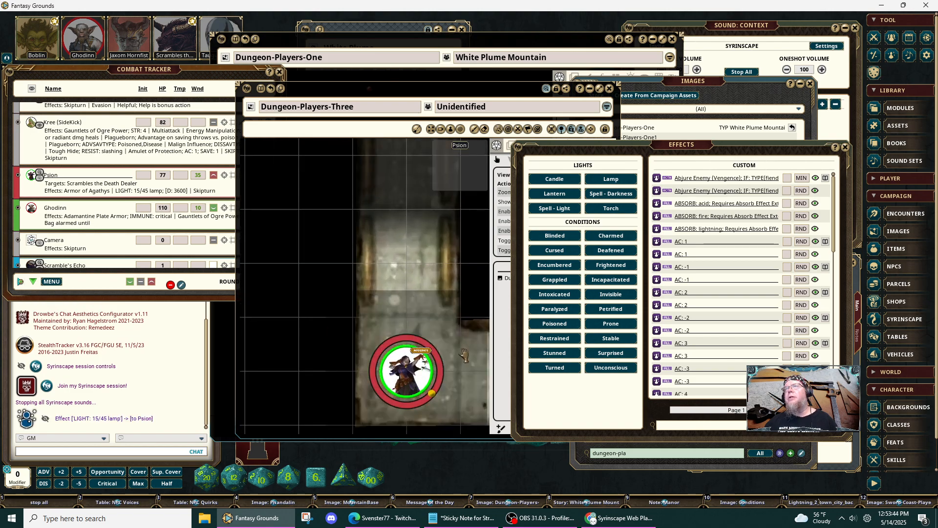
{"action": "scroll", "coordinate": [487, 358], "scroll_direction": "down", "scroll_amount": 2}
{"action": "left_click_drag", "start_coordinate": [487, 358], "coordinate": [389, 293]}
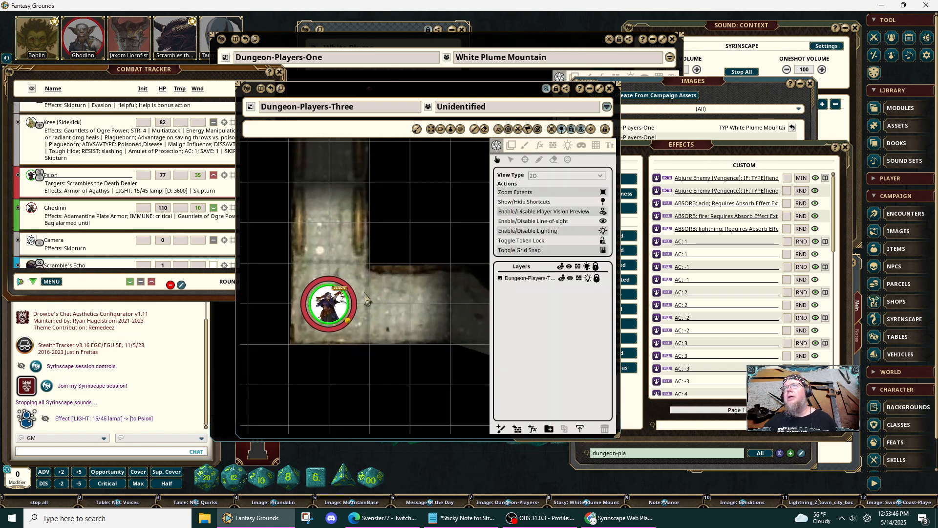
{"action": "left_click_drag", "start_coordinate": [329, 304], "coordinate": [368, 262]}
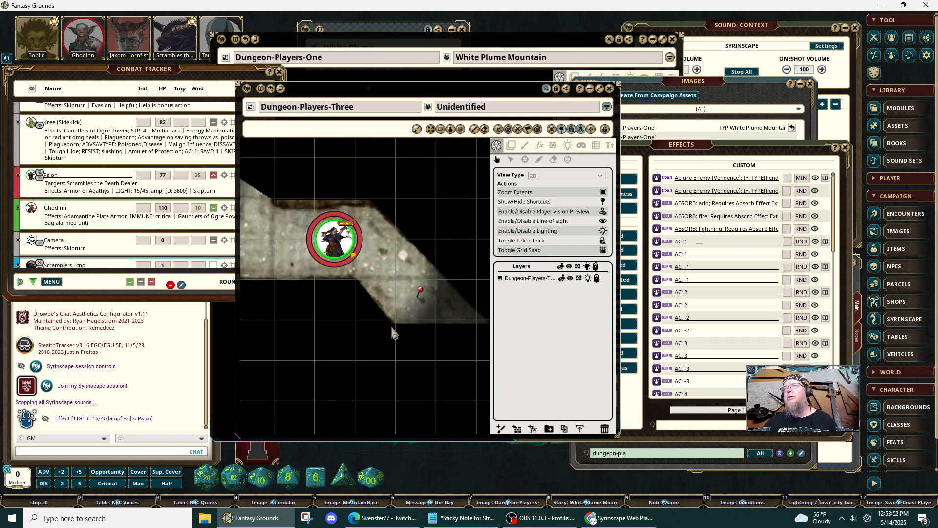
Bring the Psion token back and move it north along the long corridor to check how the walls limit its vision.
{"action": "left_click_drag", "start_coordinate": [335, 240], "coordinate": [295, 244]}
{"action": "left_click_drag", "start_coordinate": [397, 243], "coordinate": [510, 352]}
{"action": "left_click_drag", "start_coordinate": [413, 349], "coordinate": [365, 259]}
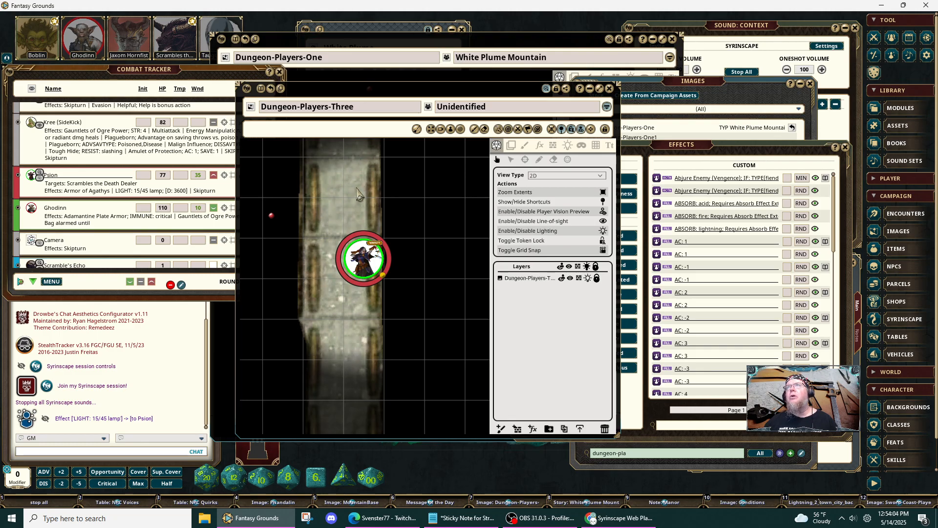
{"action": "left_click_drag", "start_coordinate": [357, 188], "coordinate": [353, 304]}
{"action": "left_click_drag", "start_coordinate": [370, 378], "coordinate": [331, 195]}
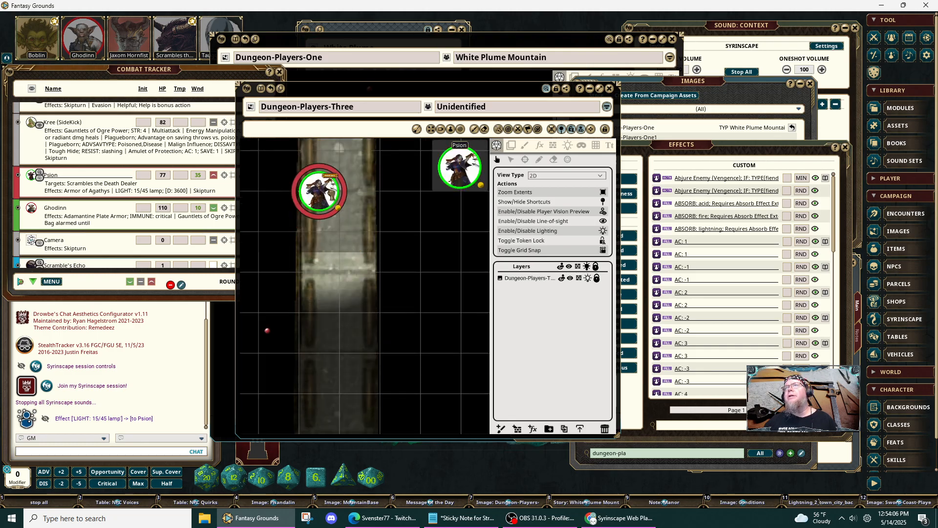
Move the Psion token out of the long corridor and around a nearby room to check its lighting and line of sight.
{"action": "scroll", "coordinate": [349, 226], "scroll_direction": "down", "scroll_amount": 4}
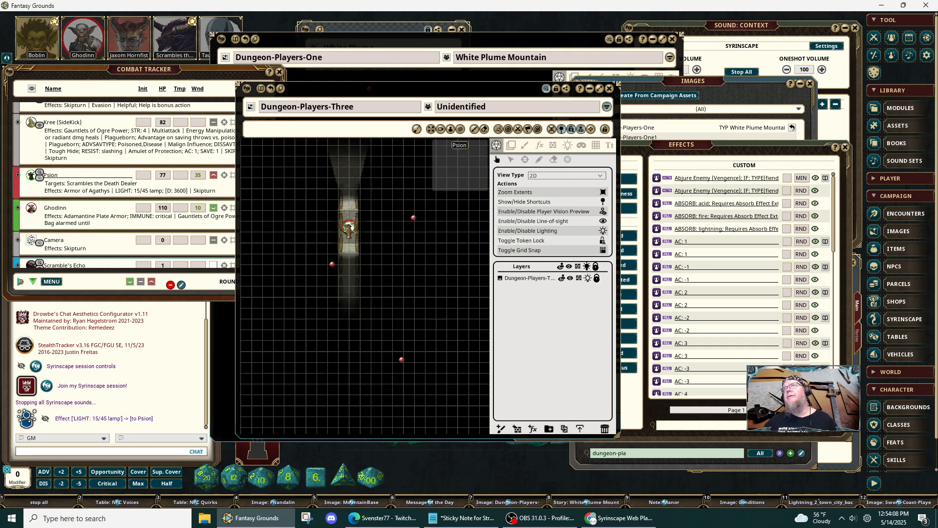
{"action": "left_click_drag", "start_coordinate": [349, 226], "coordinate": [339, 328]}
{"action": "left_click_drag", "start_coordinate": [320, 297], "coordinate": [346, 298]}
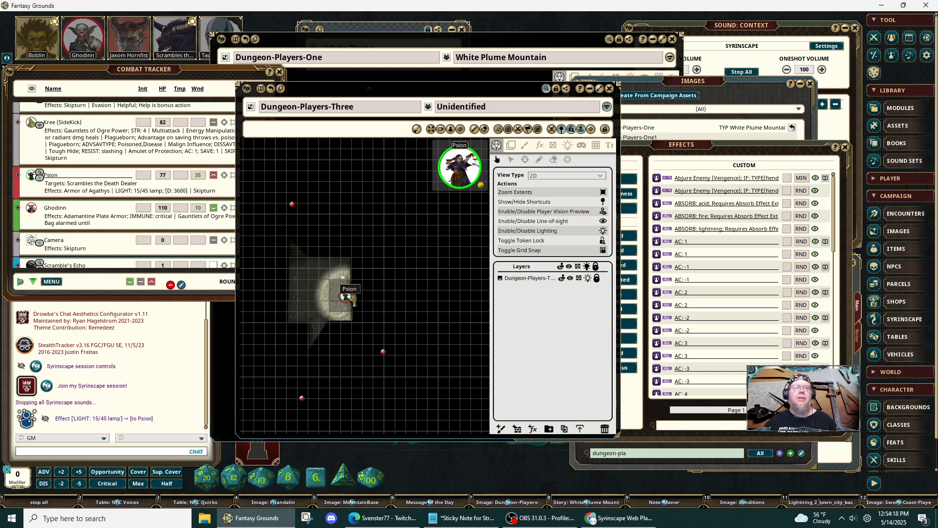
{"action": "left_click_drag", "start_coordinate": [346, 294], "coordinate": [297, 279]}
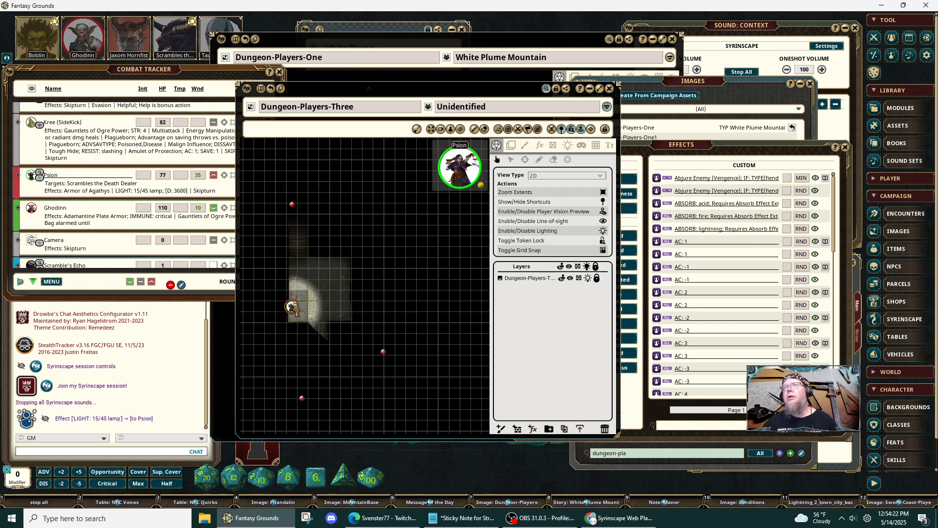
{"action": "scroll", "coordinate": [302, 259], "scroll_direction": "up", "scroll_amount": 8}
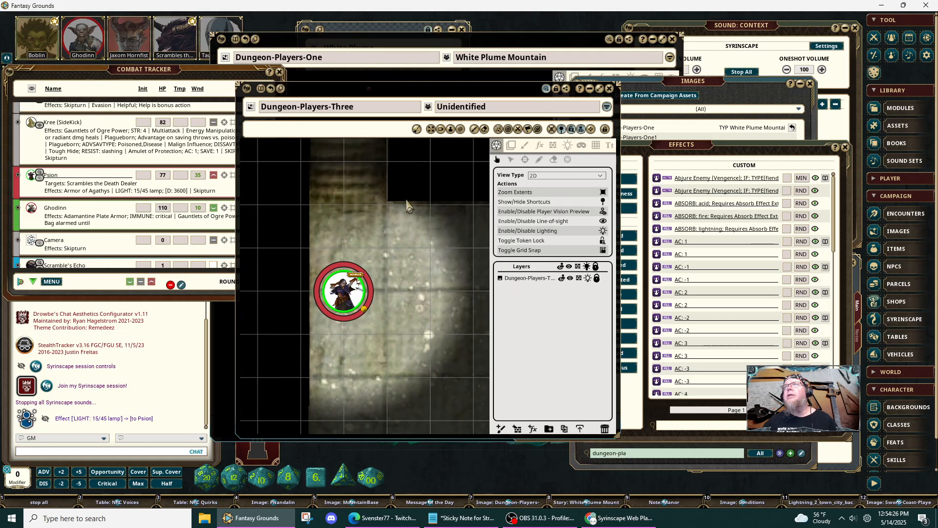
{"action": "mouse_move", "coordinate": [344, 291]}
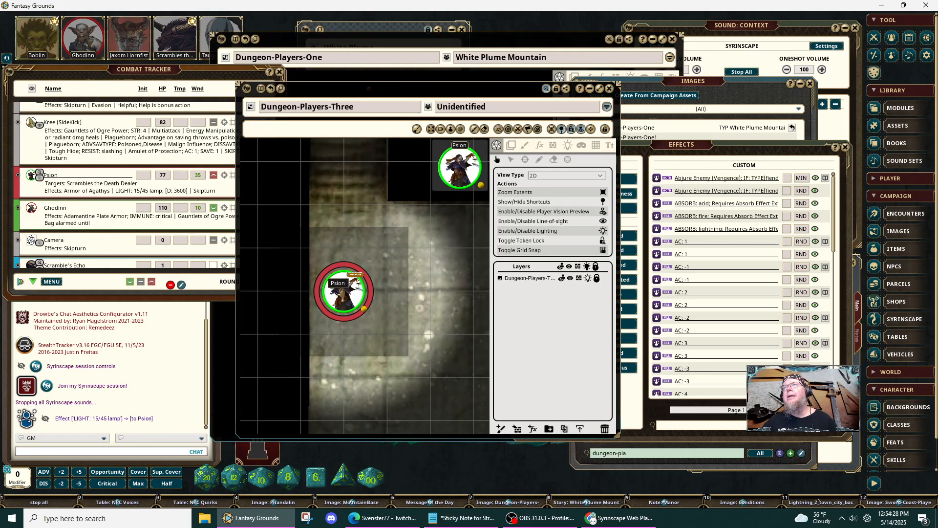
{"action": "left_click_drag", "start_coordinate": [342, 293], "coordinate": [407, 359]}
{"action": "scroll", "coordinate": [408, 359], "scroll_direction": "down", "scroll_amount": 3}
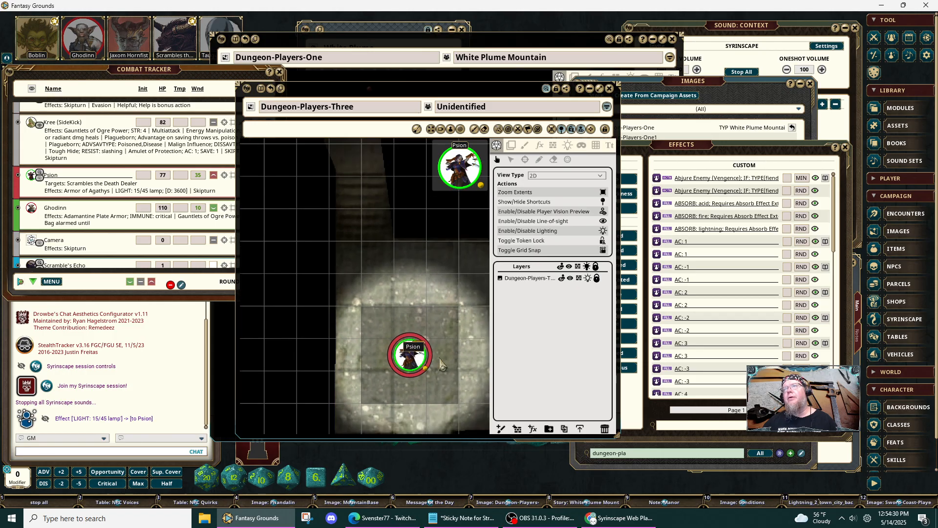
Return the Psion token to the long corridor and shift the Dungeon-Players-Three map window lower on the desktop.
{"action": "left_click_drag", "start_coordinate": [464, 365], "coordinate": [394, 175]}
{"action": "left_click_drag", "start_coordinate": [355, 147], "coordinate": [383, 136]}
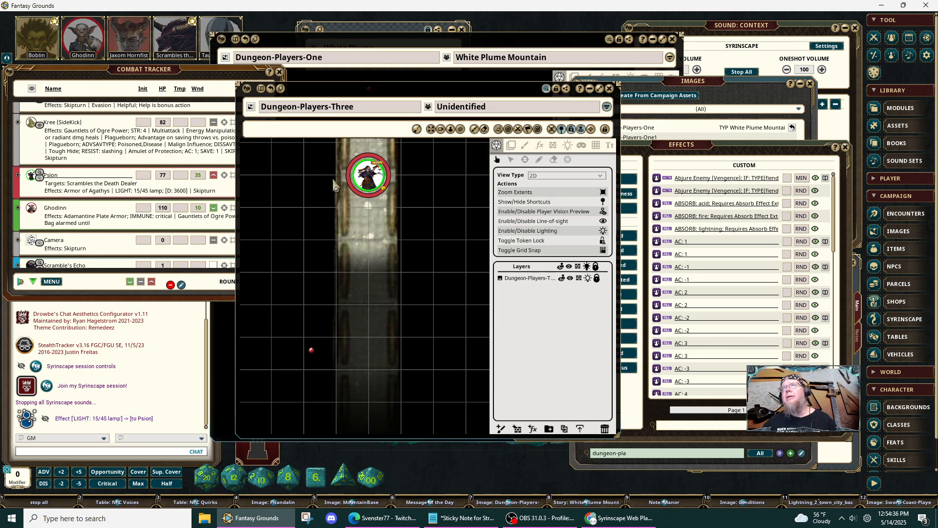
{"action": "left_click_drag", "start_coordinate": [338, 262], "coordinate": [333, 328]}
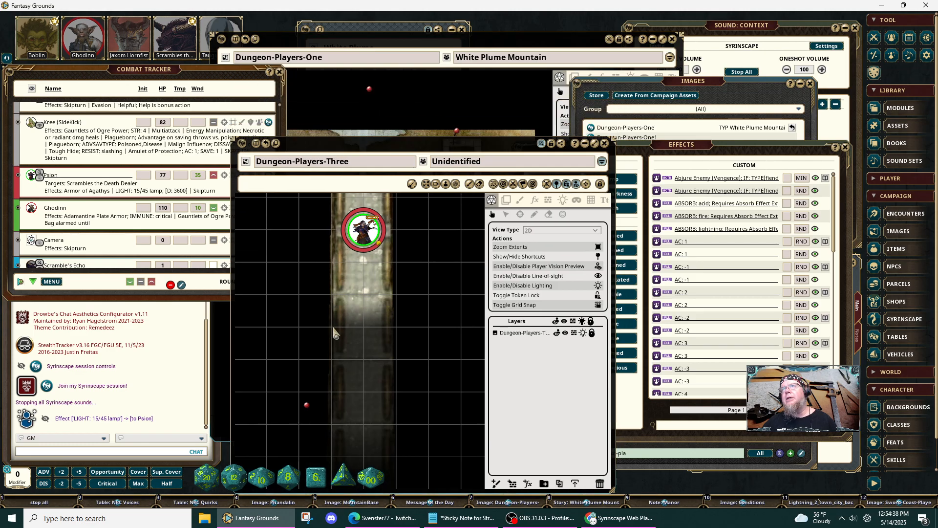
{"action": "scroll", "coordinate": [367, 296], "scroll_direction": "down", "scroll_amount": 3}
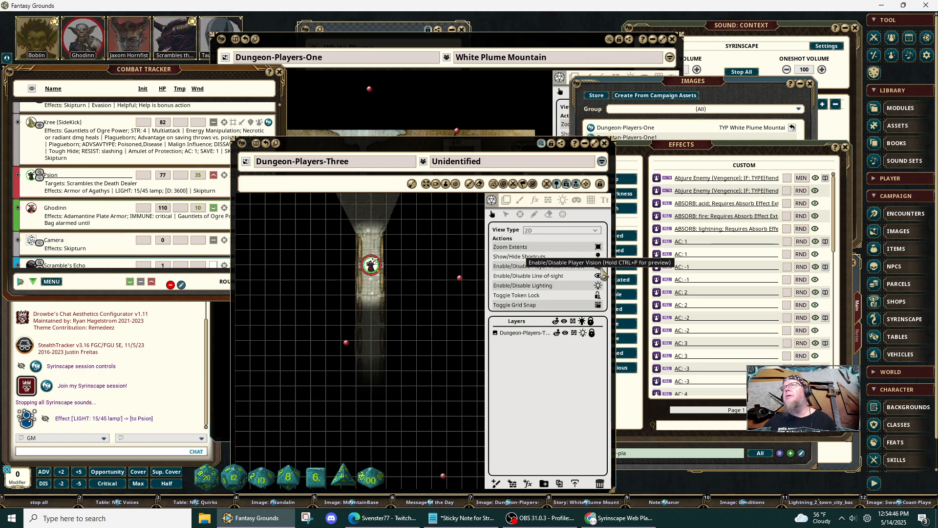
Turn off the player vision preview, token lock and lighting on the Dungeon-Players-Three map.
{"action": "left_click", "coordinate": [600, 268]}
{"action": "left_click", "coordinate": [599, 296]}
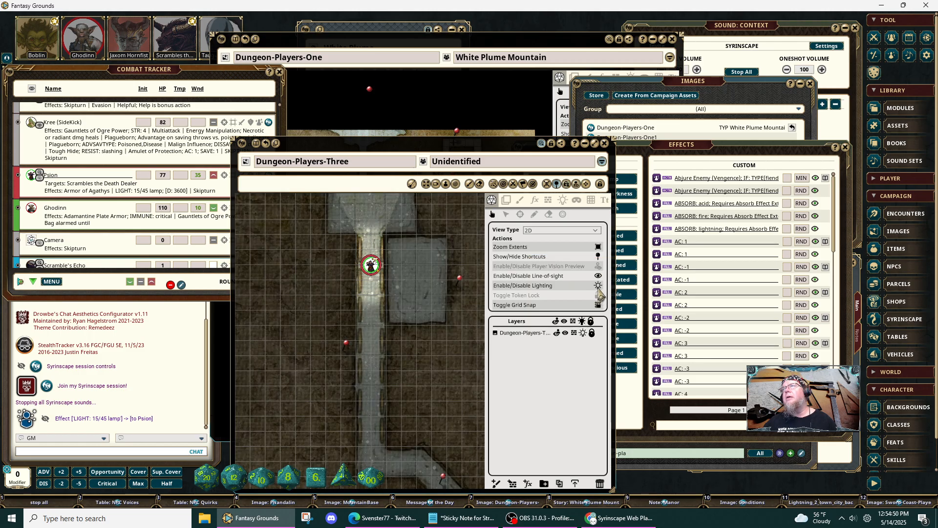
{"action": "left_click", "coordinate": [598, 286]}
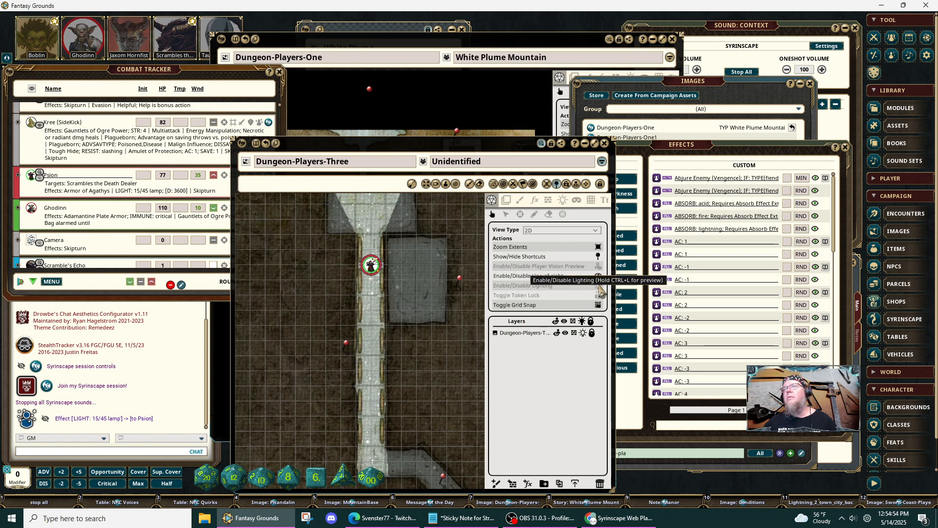
In wall editing, shift the two lower wall points of the diagonal passage at the corridor's south end slightly west.
{"action": "left_click", "coordinate": [549, 202]}
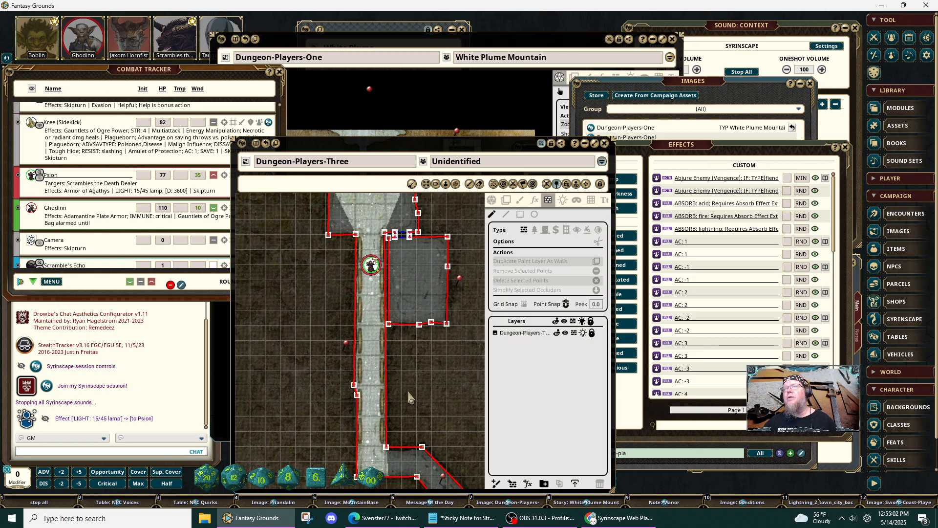
{"action": "left_click_drag", "start_coordinate": [408, 397], "coordinate": [390, 288]}
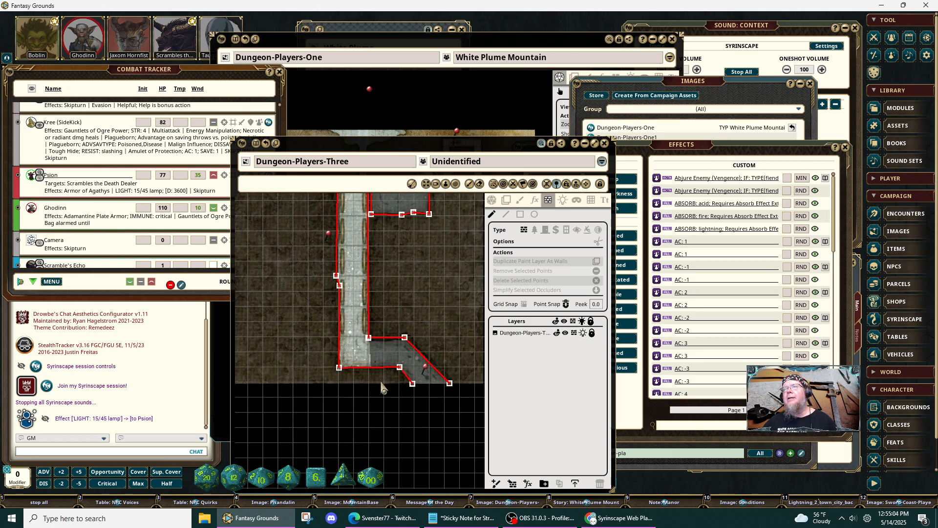
{"action": "scroll", "coordinate": [385, 379], "scroll_direction": "up", "scroll_amount": 3}
{"action": "scroll", "coordinate": [386, 377], "scroll_direction": "up", "scroll_amount": 3}
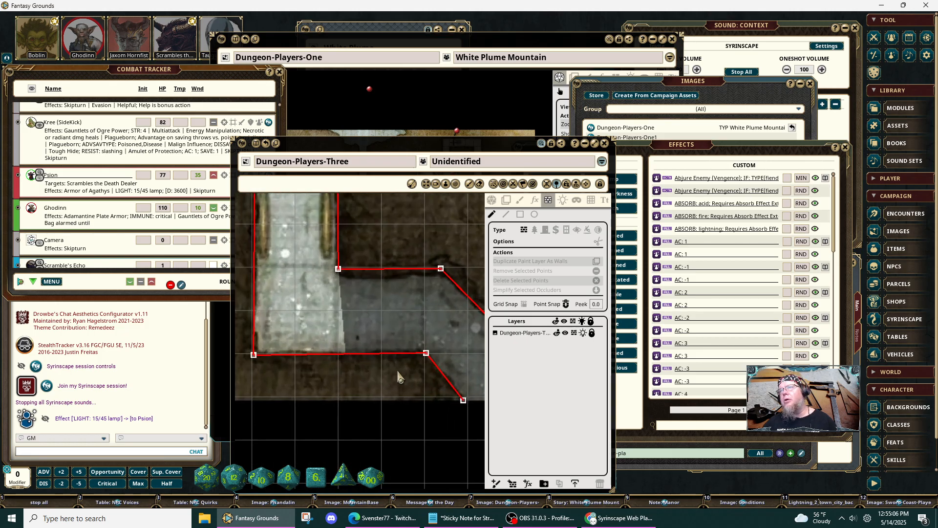
{"action": "left_click_drag", "start_coordinate": [398, 376], "coordinate": [389, 320]}
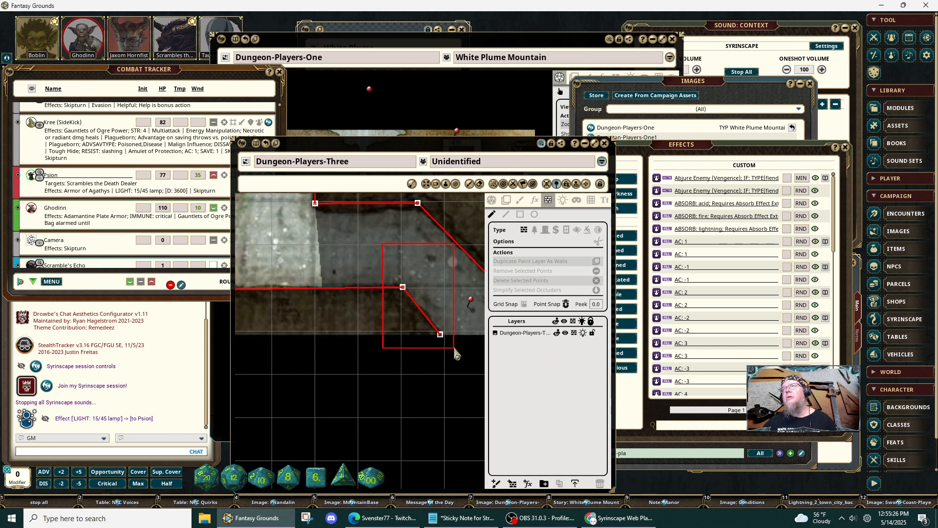
{"action": "left_click", "coordinate": [440, 334]}
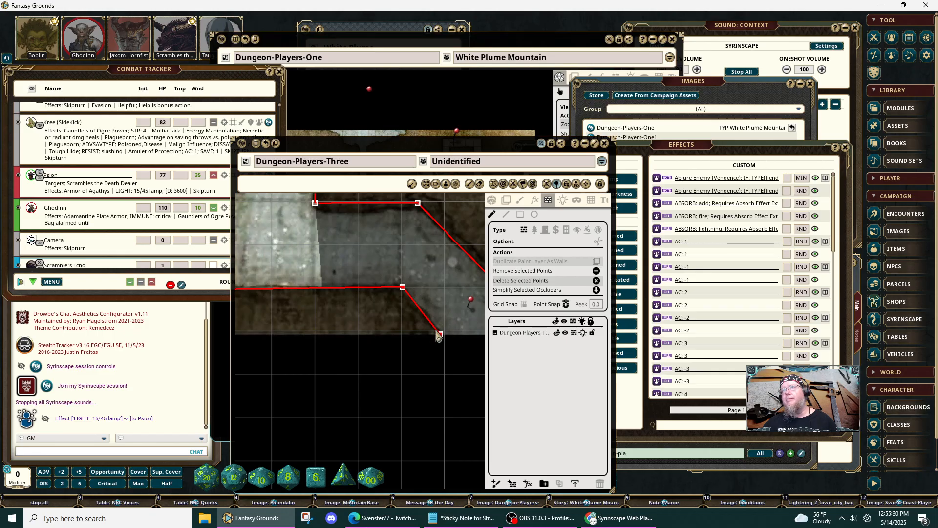
{"action": "left_click_drag", "start_coordinate": [442, 336], "coordinate": [434, 334]}
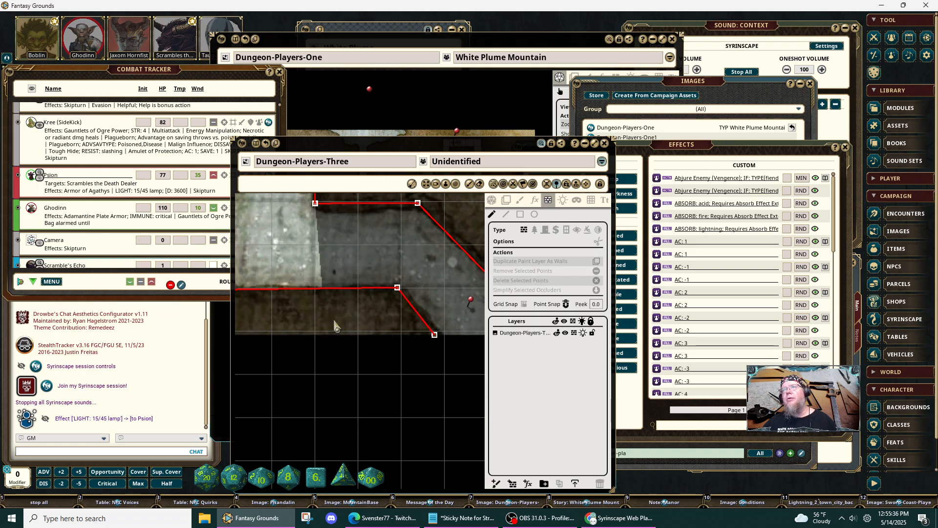
Select the two points of the wall closing the corridor's south end and shift them slightly south off the floor.
{"action": "scroll", "coordinate": [295, 331], "scroll_direction": "down", "scroll_amount": 2}
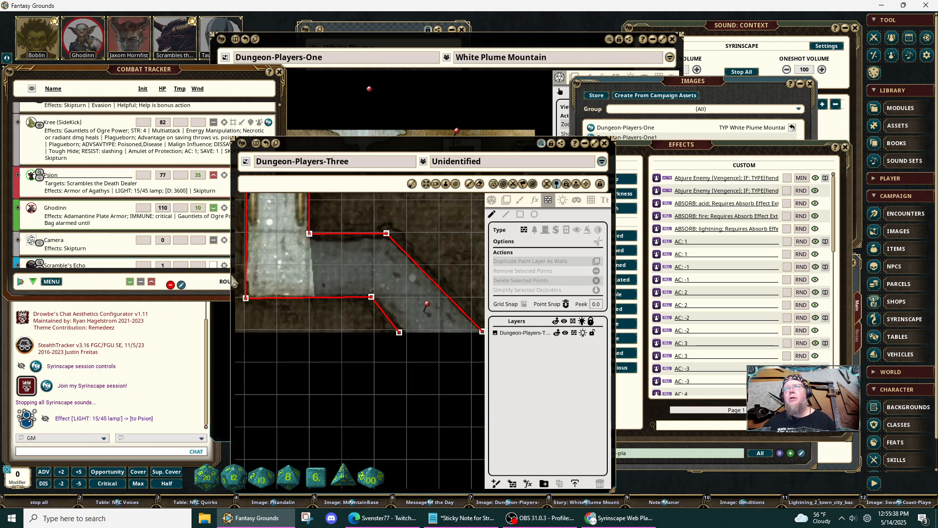
{"action": "left_click_drag", "start_coordinate": [231, 276], "coordinate": [243, 236]}
{"action": "left_click_drag", "start_coordinate": [324, 317], "coordinate": [386, 328]}
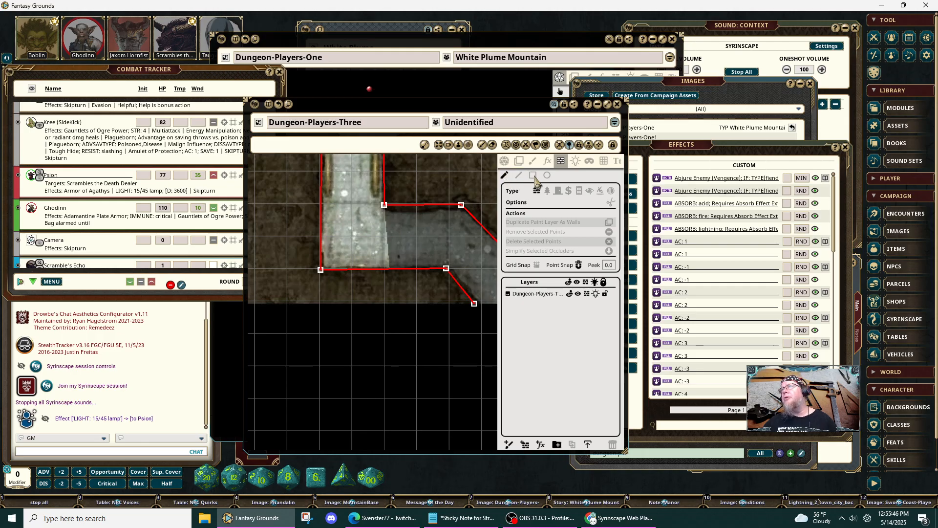
{"action": "left_click_drag", "start_coordinate": [282, 261], "coordinate": [458, 286]}
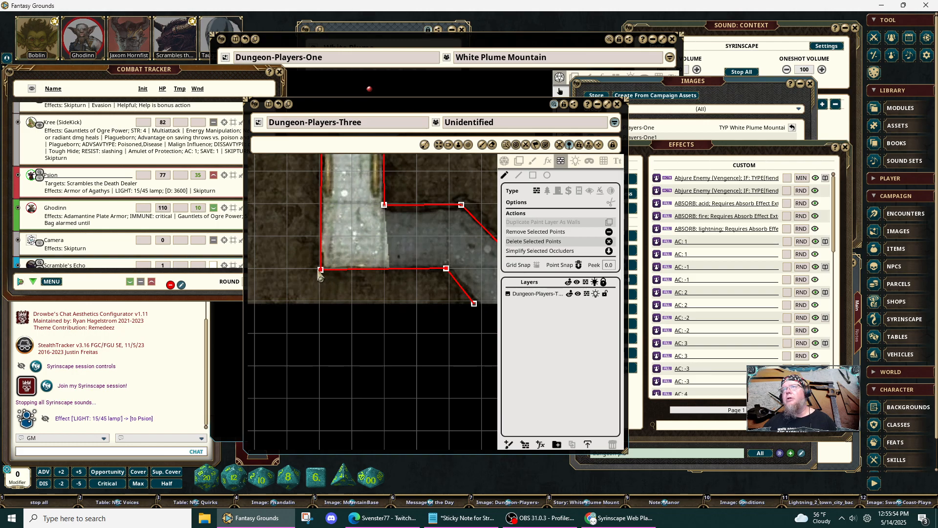
{"action": "left_click_drag", "start_coordinate": [318, 269], "coordinate": [319, 275]}
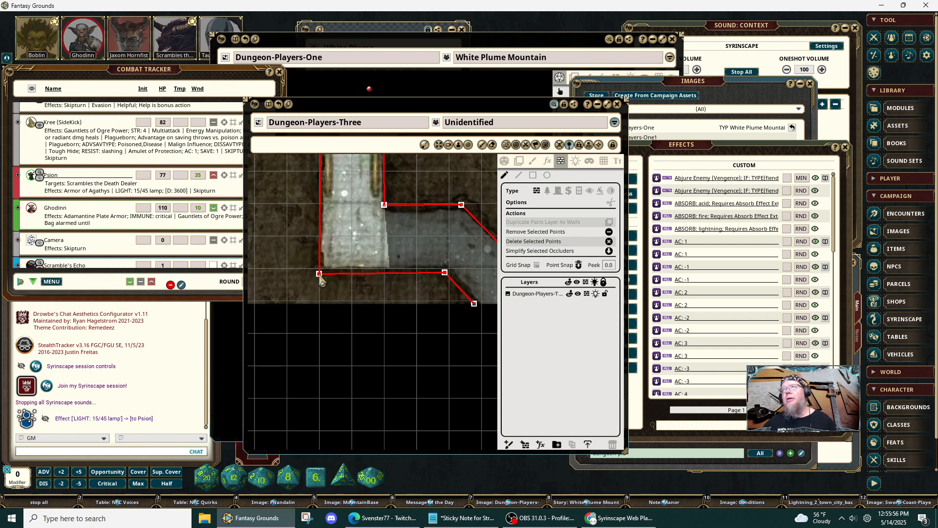
{"action": "left_click", "coordinate": [320, 278]}
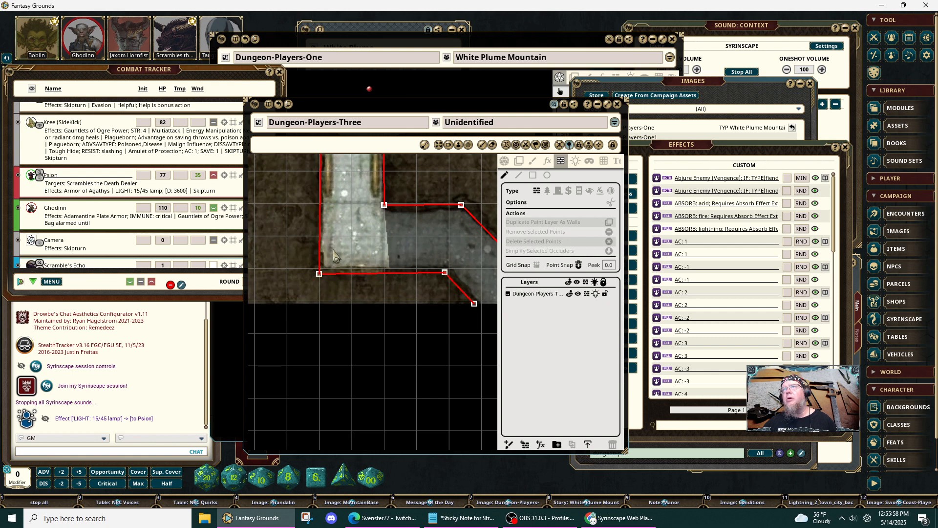
Straighten the corridor's west wall by moving its lower bend point and the southwest corner point slightly west.
{"action": "left_click_drag", "start_coordinate": [360, 222], "coordinate": [342, 323]}
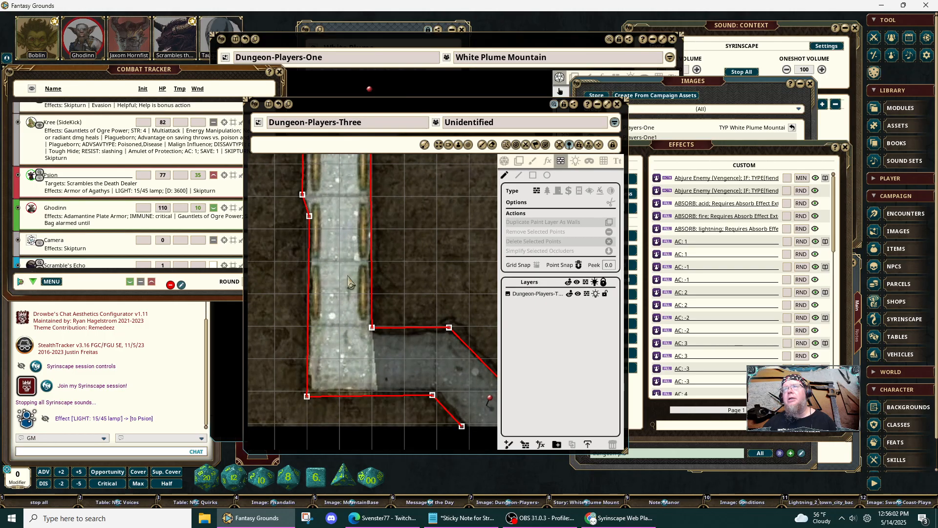
{"action": "left_click", "coordinate": [309, 216]}
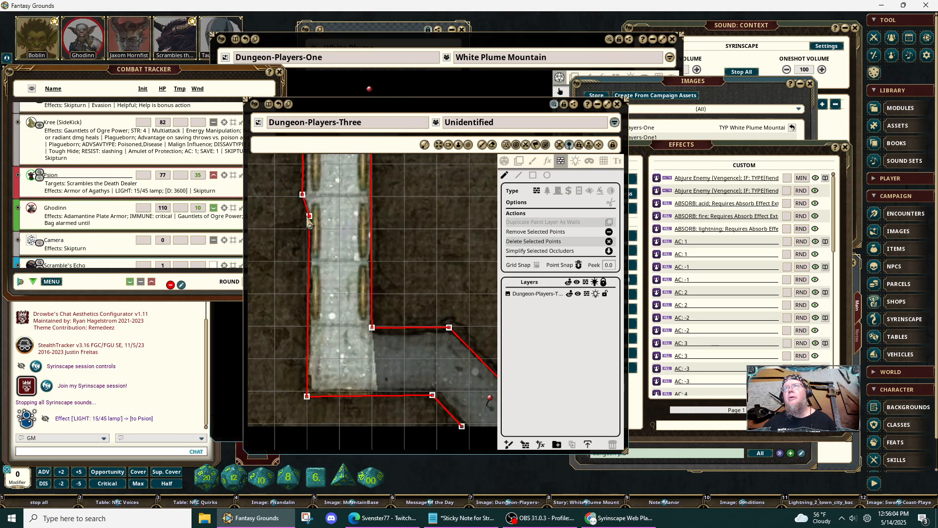
{"action": "mouse_move", "coordinate": [309, 224]}
{"action": "left_mouse_down"}
{"action": "mouse_move", "coordinate": [286, 225]}
{"action": "mouse_move", "coordinate": [305, 226]}
{"action": "left_mouse_up"}
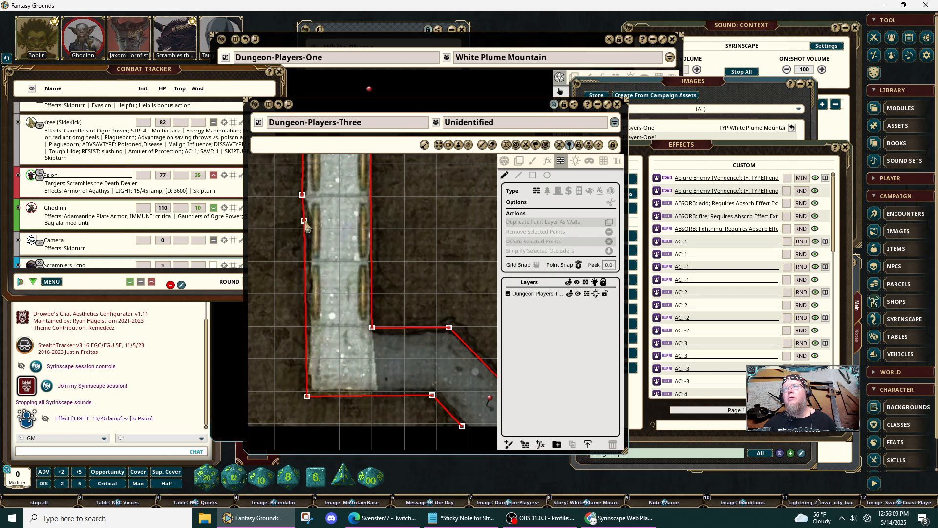
{"action": "left_click", "coordinate": [307, 397]}
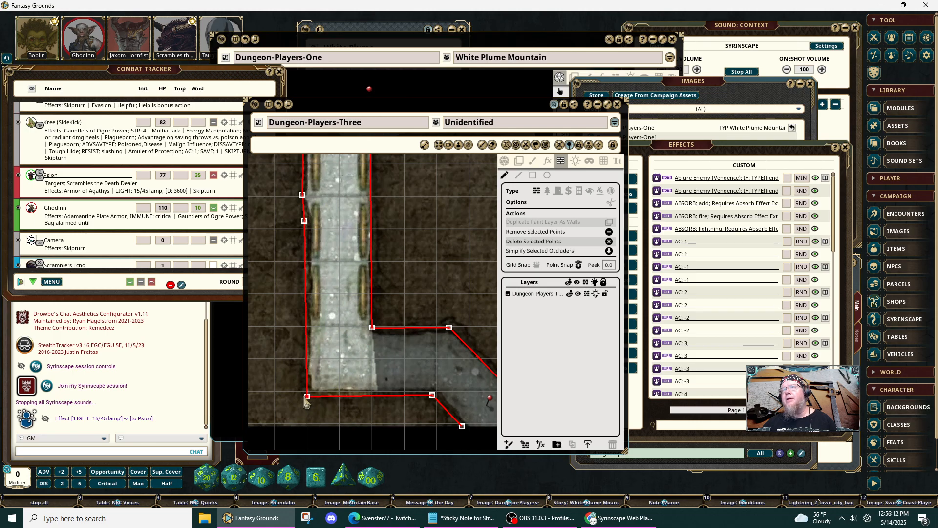
{"action": "left_click_drag", "start_coordinate": [307, 402], "coordinate": [304, 396]}
{"action": "left_click_drag", "start_coordinate": [306, 394], "coordinate": [301, 397]}
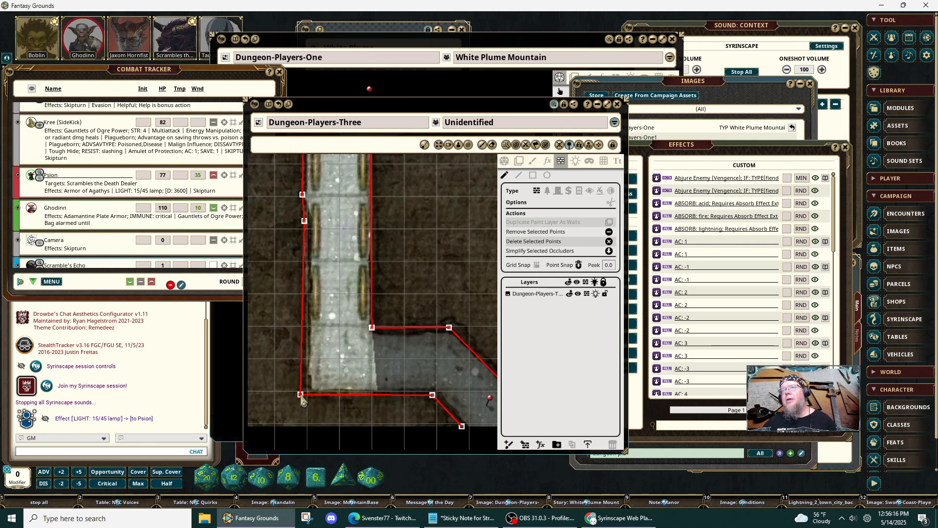
{"action": "left_click_drag", "start_coordinate": [301, 397], "coordinate": [306, 398]}
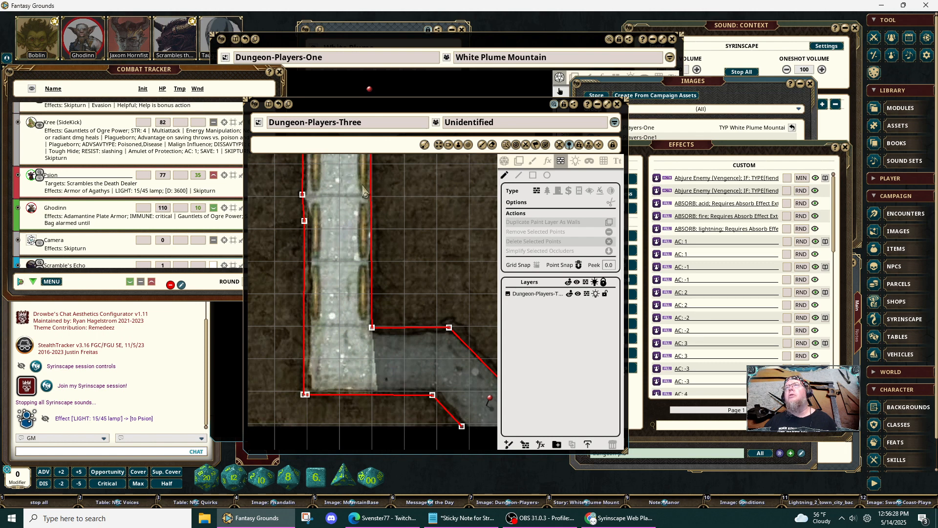
Move the upper bend point of the corridor's west wall slightly outward to the west.
{"action": "left_click_drag", "start_coordinate": [367, 195], "coordinate": [344, 325]}
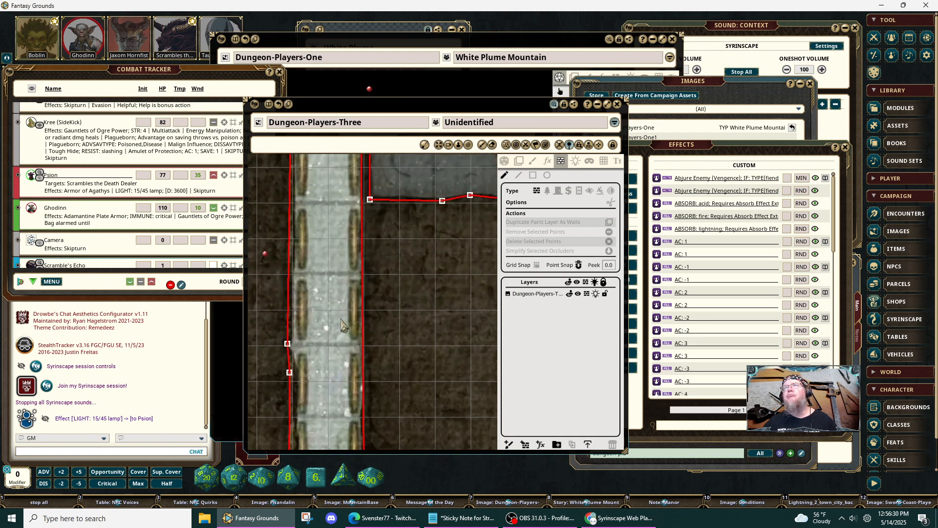
{"action": "left_click", "coordinate": [287, 343]}
{"action": "left_click_drag", "start_coordinate": [286, 348], "coordinate": [284, 349]}
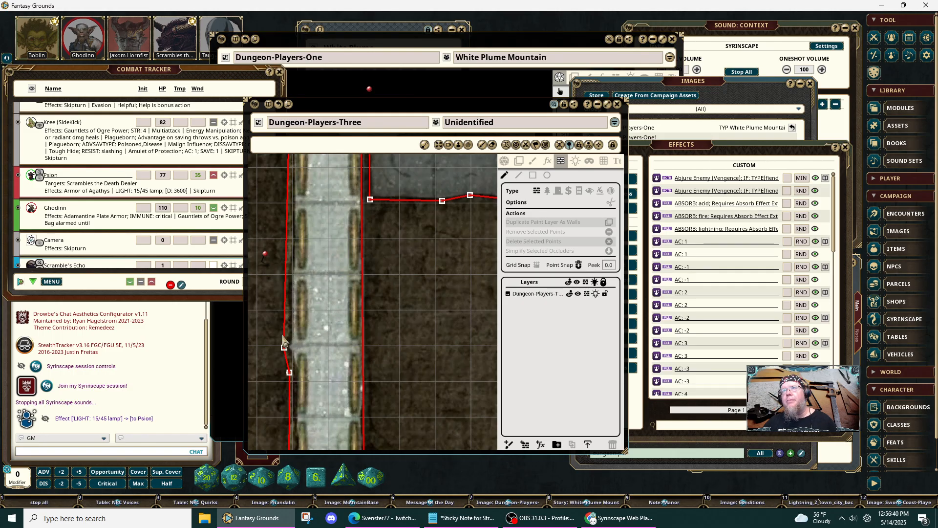
Select the two wall points at the large room's southwest edge, beside the corridor entrance, and shift them slightly south and west.
{"action": "left_click_drag", "start_coordinate": [339, 346], "coordinate": [341, 353]}
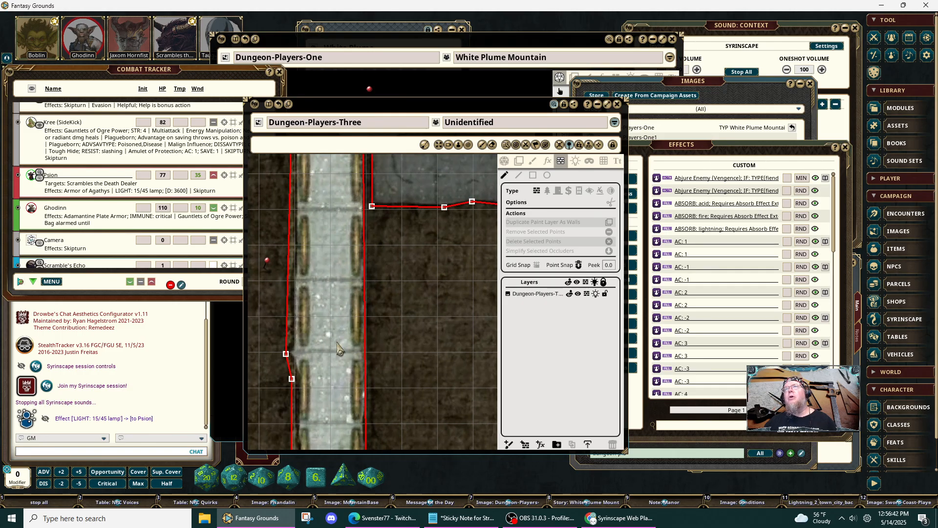
{"action": "scroll", "coordinate": [337, 342], "scroll_direction": "down", "scroll_amount": 3}
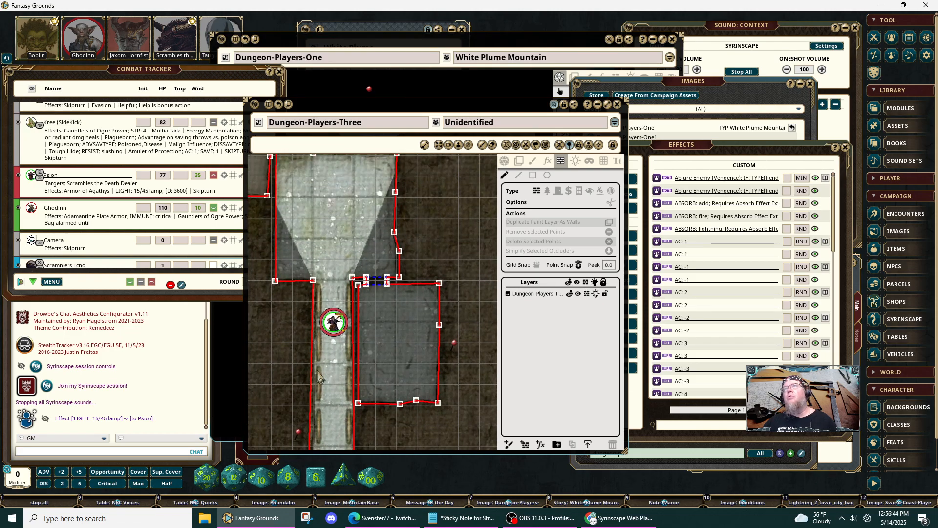
{"action": "scroll", "coordinate": [319, 272], "scroll_direction": "up", "scroll_amount": 3}
{"action": "left_click_drag", "start_coordinate": [292, 336], "coordinate": [350, 351]}
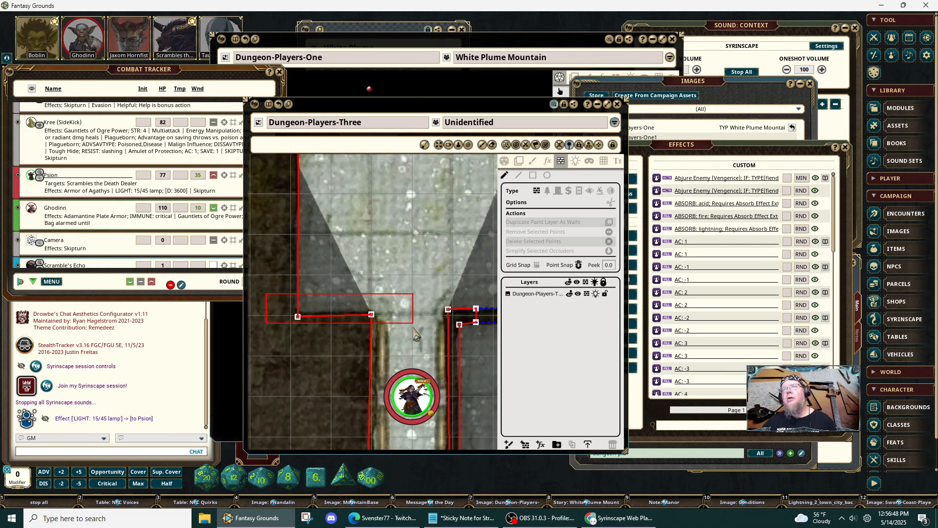
{"action": "left_click", "coordinate": [298, 317]}
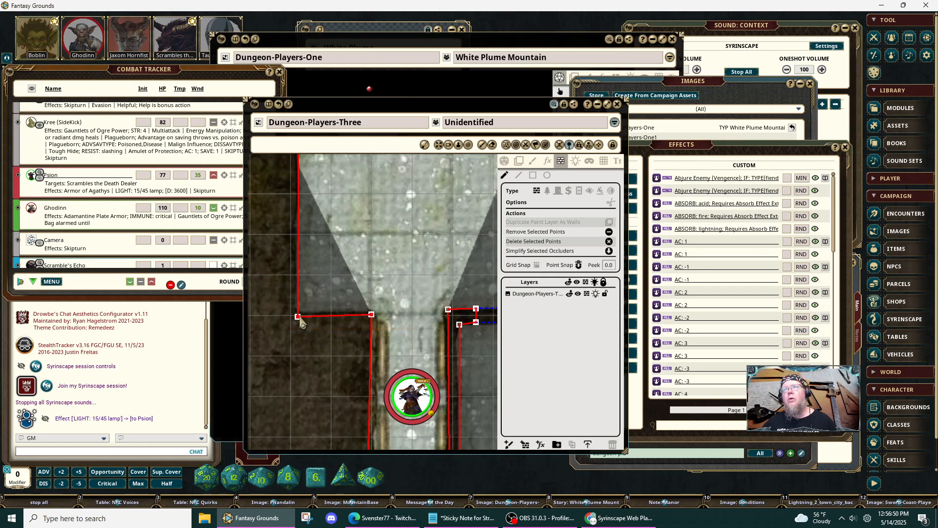
{"action": "left_click_drag", "start_coordinate": [297, 320], "coordinate": [296, 326]}
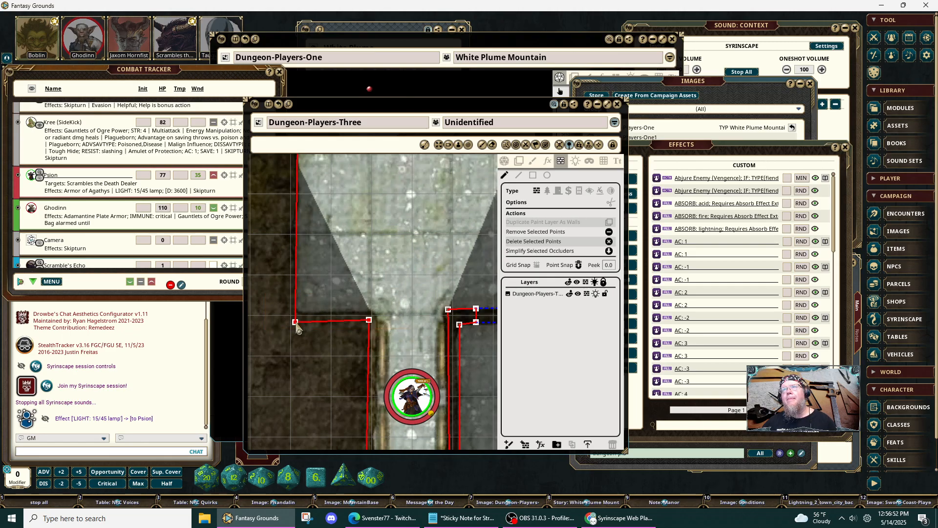
Select the points along the large room's west wall and move the wall's southwest corner point slightly west off the floor.
{"action": "scroll", "coordinate": [349, 245], "scroll_direction": "down", "scroll_amount": 4}
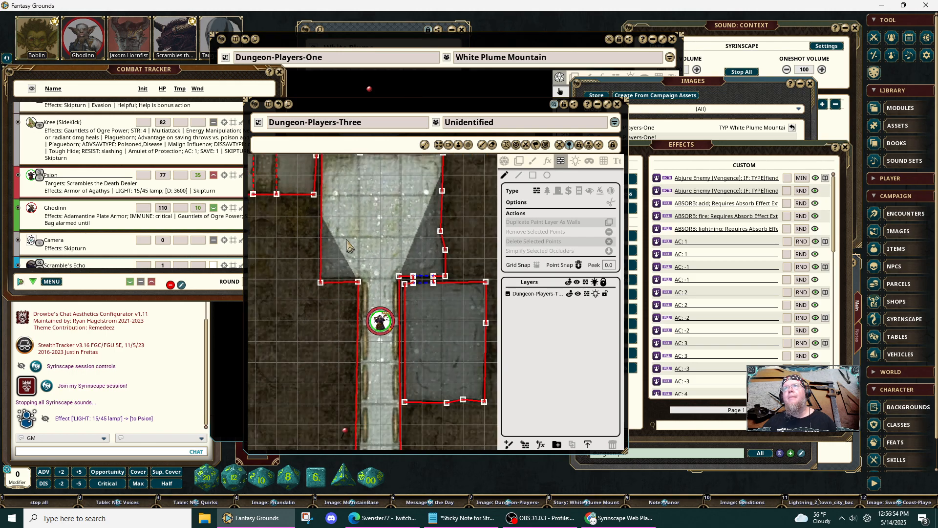
{"action": "left_click_drag", "start_coordinate": [348, 246], "coordinate": [366, 326]}
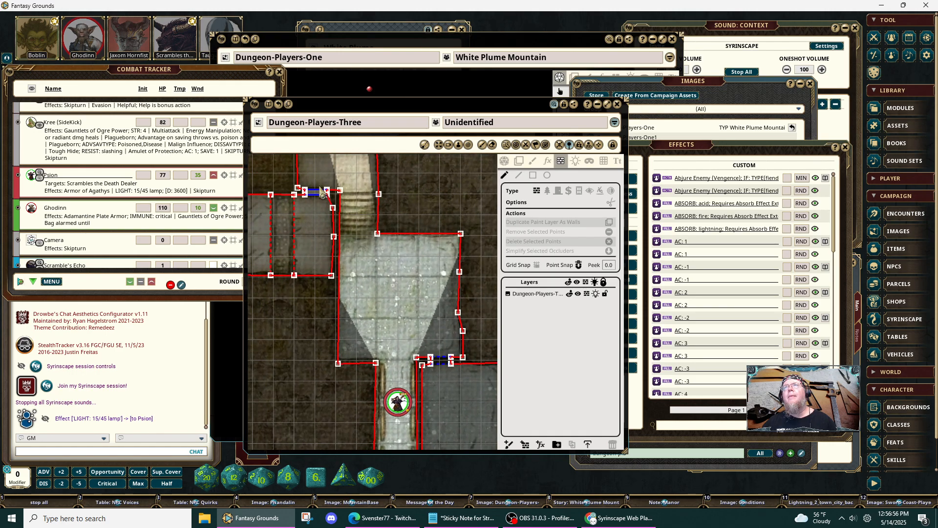
{"action": "left_click_drag", "start_coordinate": [334, 182], "coordinate": [348, 372]}
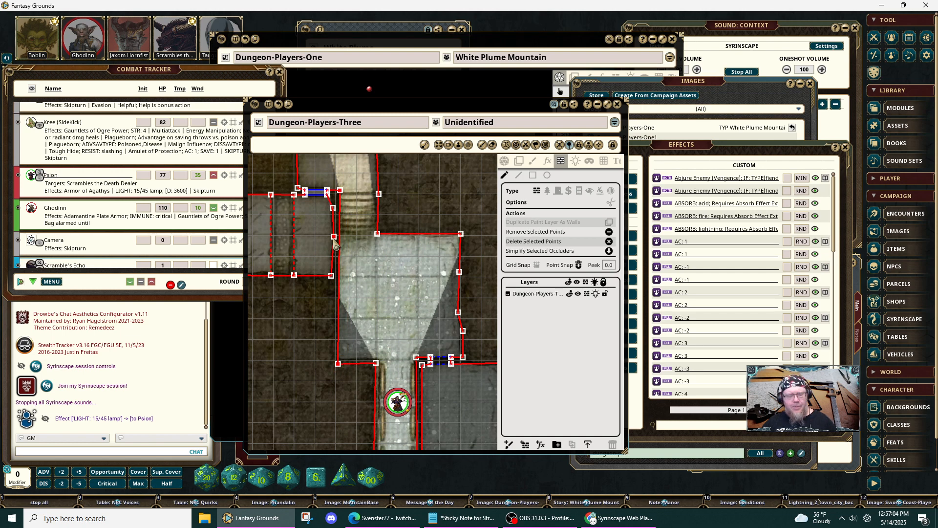
{"action": "key", "text": "shift"}
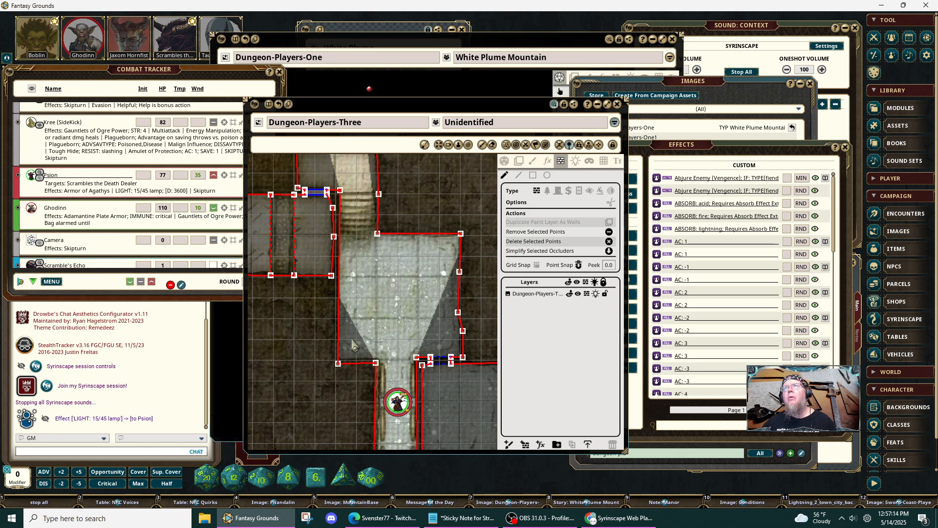
{"action": "key", "text": "ctrl"}
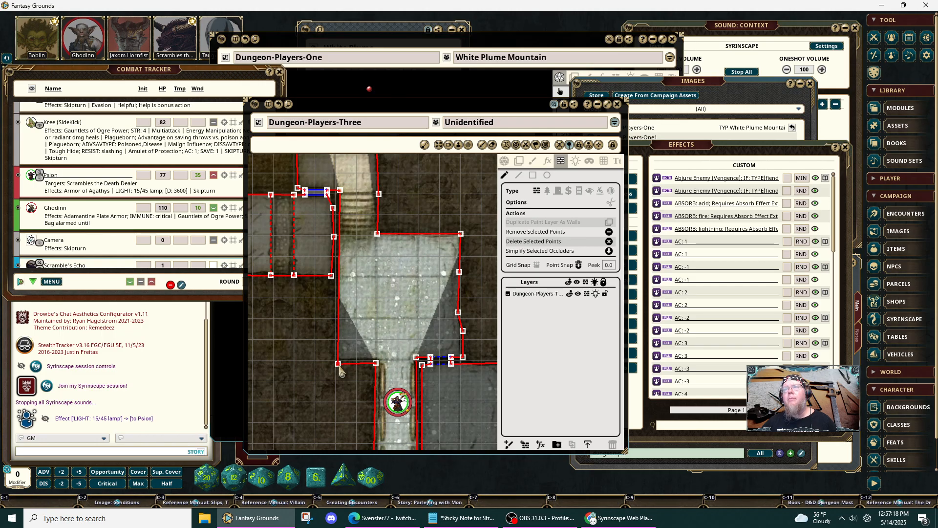
{"action": "key", "text": "shift"}
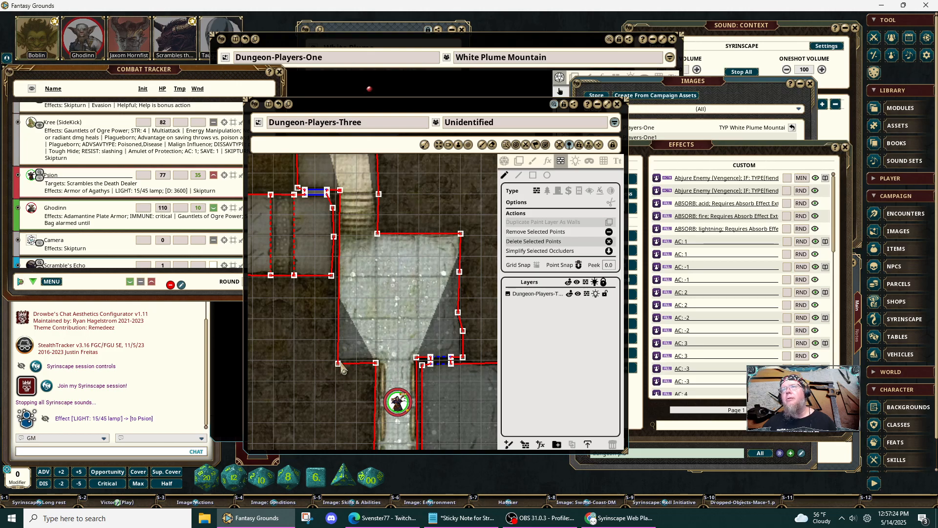
{"action": "mouse_move", "coordinate": [338, 363]}
{"action": "left_mouse_down"}
{"action": "mouse_move", "coordinate": [341, 169]}
{"action": "mouse_move", "coordinate": [335, 366]}
{"action": "left_mouse_up"}
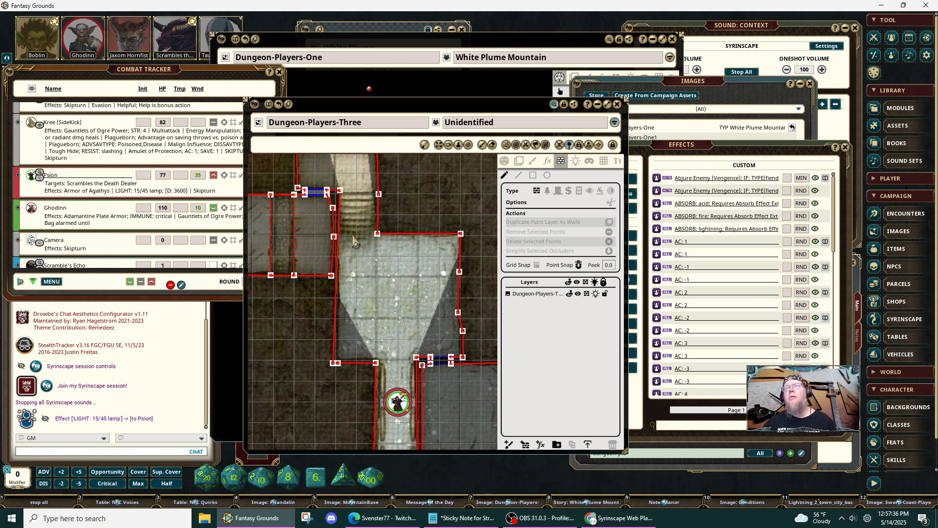
Move the wall points on both sides of the door beside the stairs to the adjoining small room's northern corners.
{"action": "scroll", "coordinate": [353, 225], "scroll_direction": "up", "scroll_amount": 2}
{"action": "scroll", "coordinate": [353, 225], "scroll_direction": "down", "scroll_amount": 2}
{"action": "left_click", "coordinate": [344, 271]}
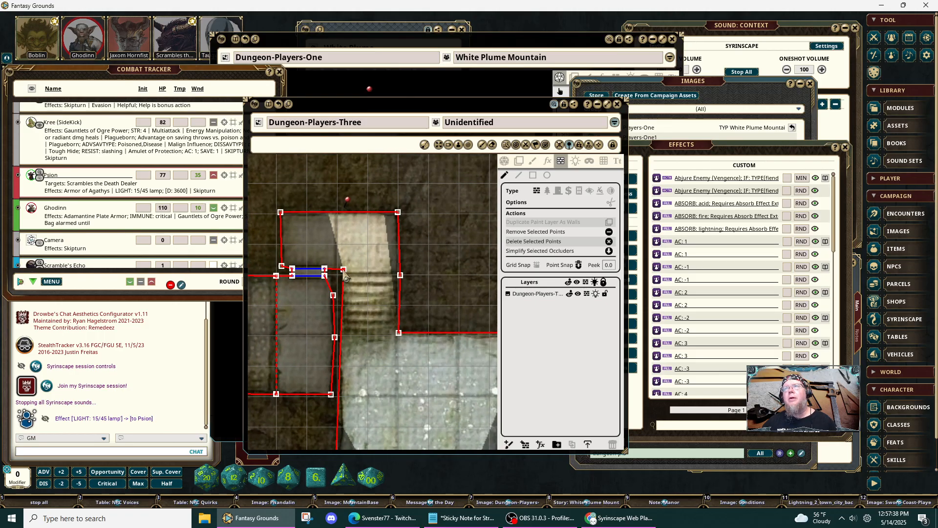
{"action": "mouse_move", "coordinate": [344, 277]}
{"action": "left_mouse_down"}
{"action": "mouse_move", "coordinate": [339, 285]}
{"action": "mouse_move", "coordinate": [336, 276]}
{"action": "left_mouse_up"}
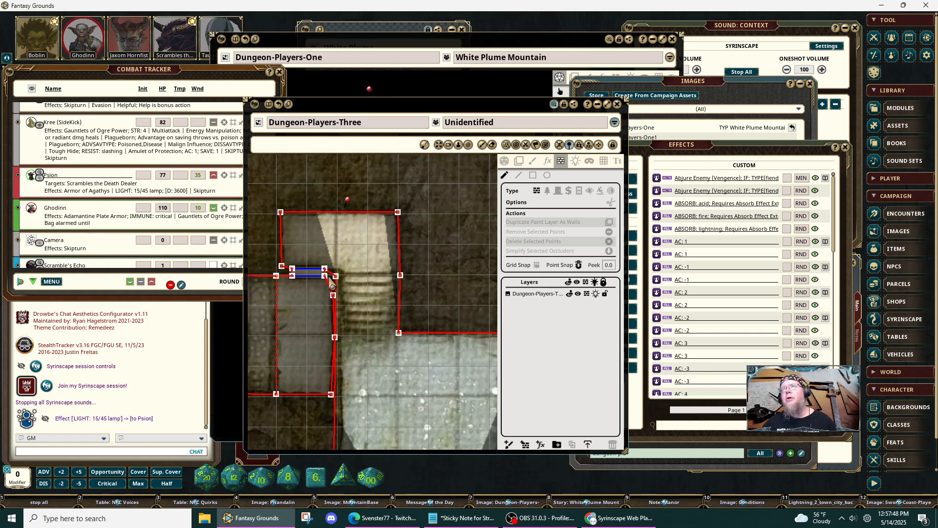
{"action": "left_click", "coordinate": [281, 267]}
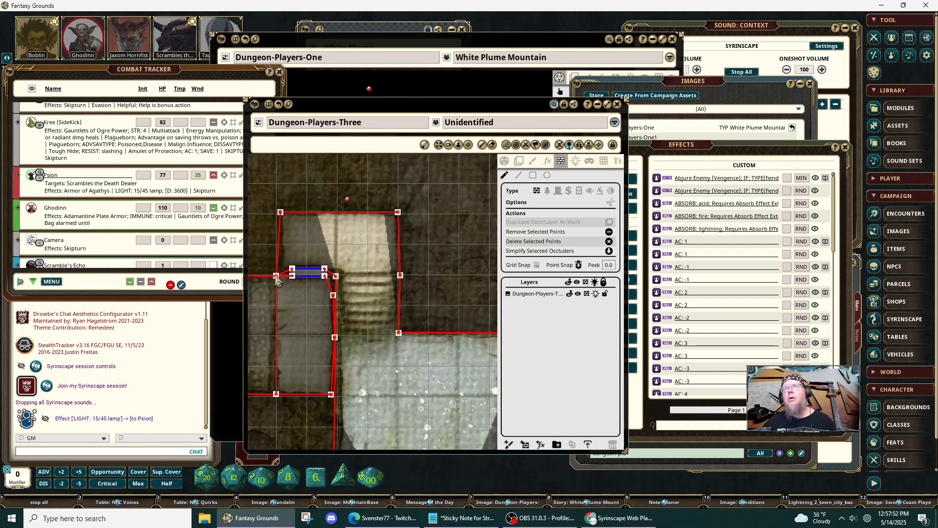
{"action": "key", "text": "Delete"}
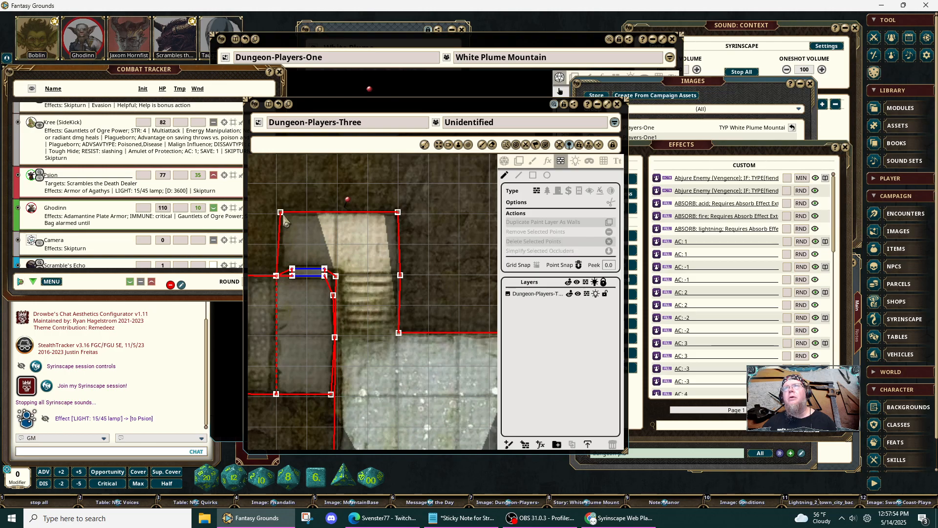
Select the corner points of the wall north of the stairs and shift them slightly north and west.
{"action": "left_click_drag", "start_coordinate": [259, 190], "coordinate": [424, 223]}
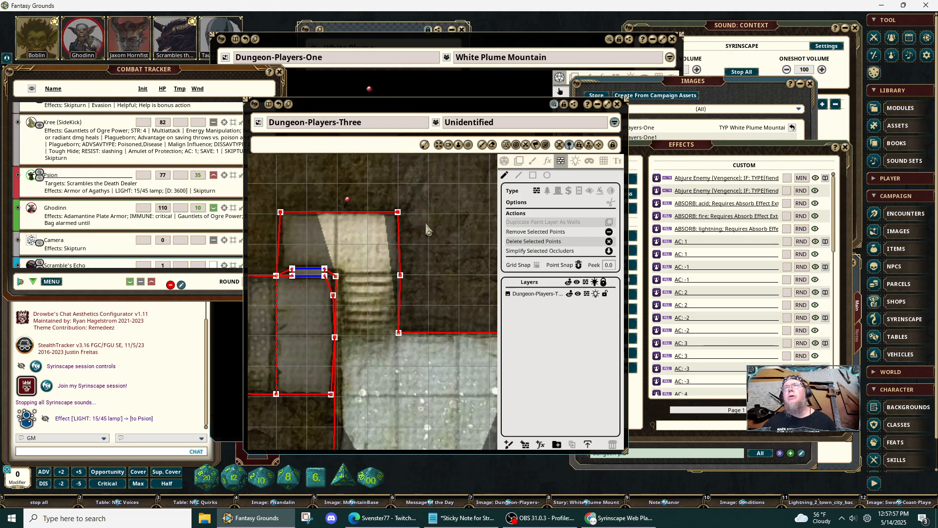
{"action": "mouse_move", "coordinate": [282, 219]}
{"action": "left_mouse_down"}
{"action": "mouse_move", "coordinate": [266, 210]}
{"action": "mouse_move", "coordinate": [277, 209]}
{"action": "left_mouse_up"}
{"action": "left_click", "coordinate": [279, 214]}
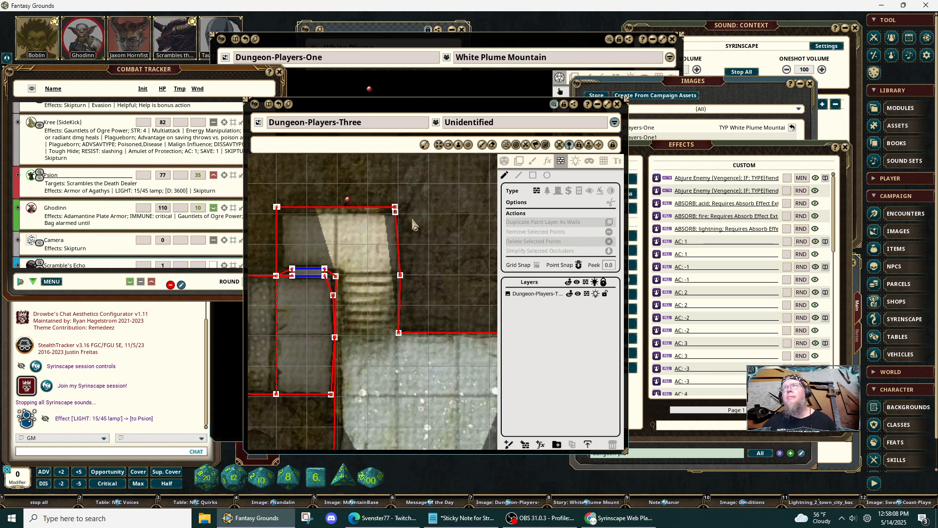
Move the points of the stair area's east wall slightly east, and its corner with the large room slightly northeast.
{"action": "left_click", "coordinate": [397, 216]}
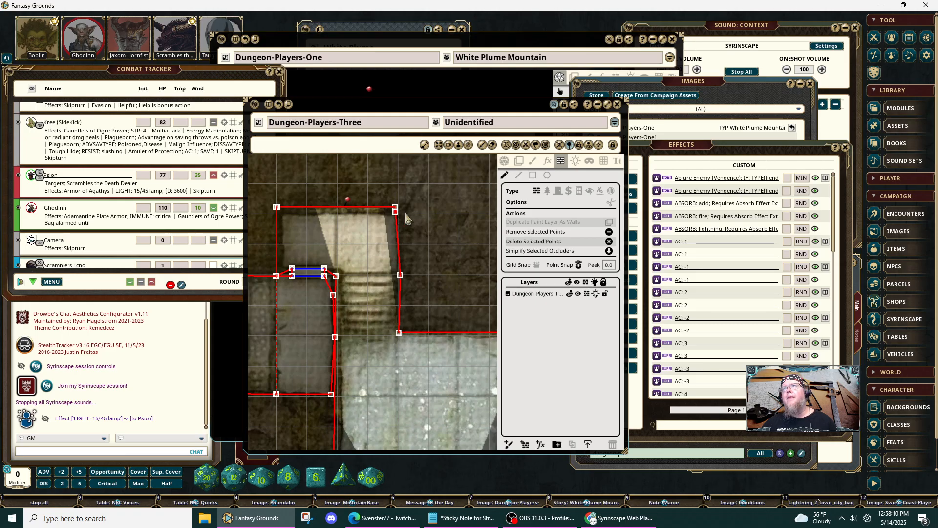
{"action": "left_click_drag", "start_coordinate": [406, 214], "coordinate": [403, 214]}
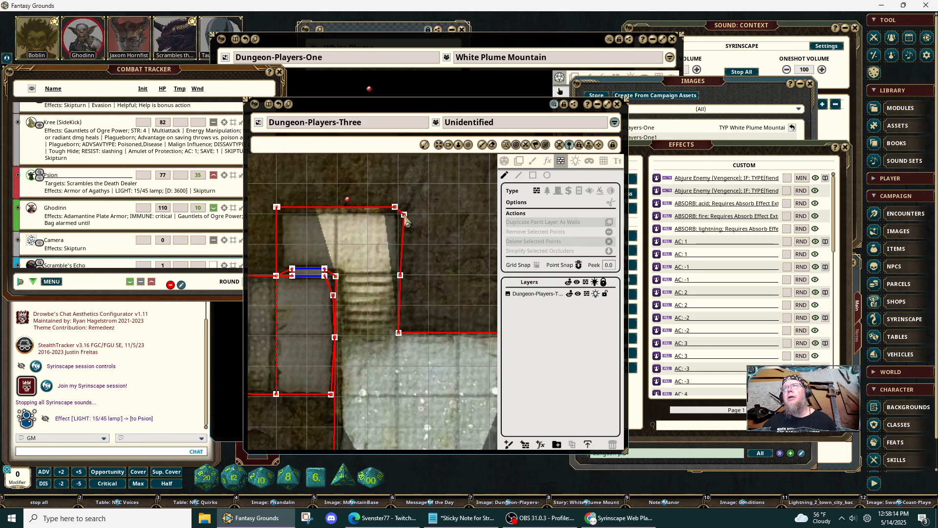
{"action": "left_click", "coordinate": [402, 279]}
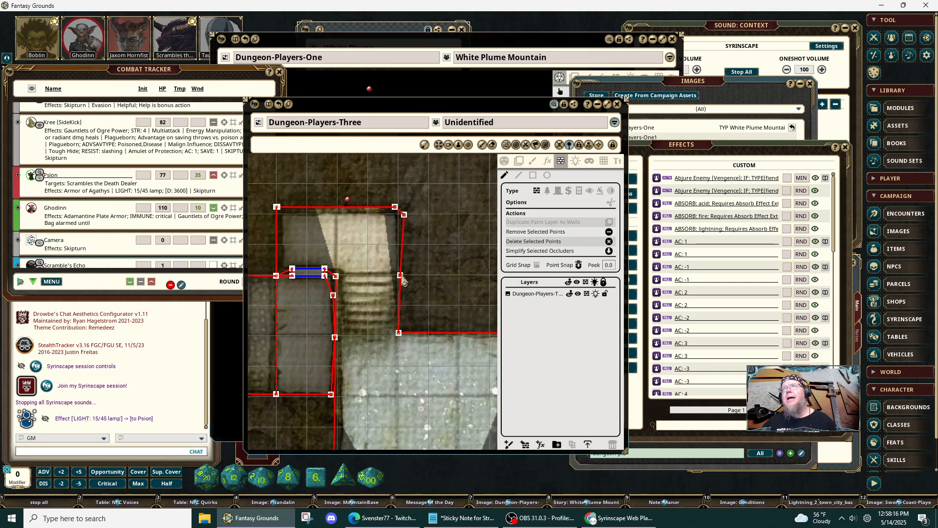
{"action": "left_click_drag", "start_coordinate": [407, 276], "coordinate": [407, 281]}
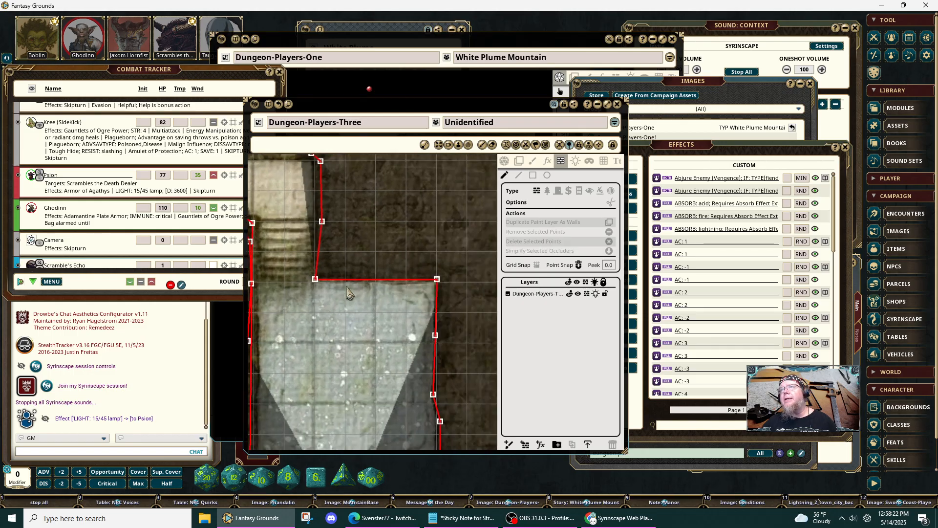
{"action": "left_click_drag", "start_coordinate": [442, 354], "coordinate": [330, 279]}
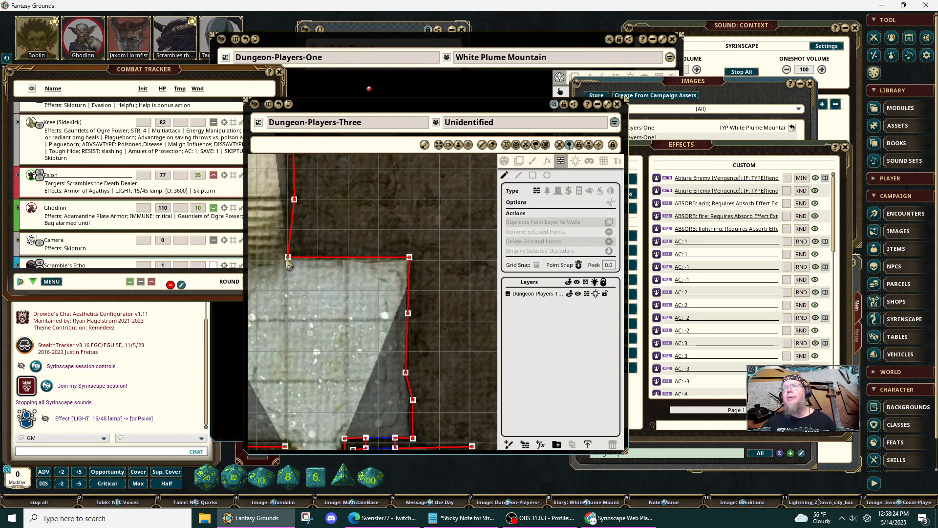
{"action": "mouse_move", "coordinate": [288, 260]}
{"action": "left_mouse_down"}
{"action": "mouse_move", "coordinate": [303, 258]}
{"action": "mouse_move", "coordinate": [292, 254]}
{"action": "left_mouse_up"}
Shift the upper points of the large room's east wall slightly northeast and move its lower bend point slightly south and east.
{"action": "left_click_drag", "start_coordinate": [396, 229], "coordinate": [415, 391]}
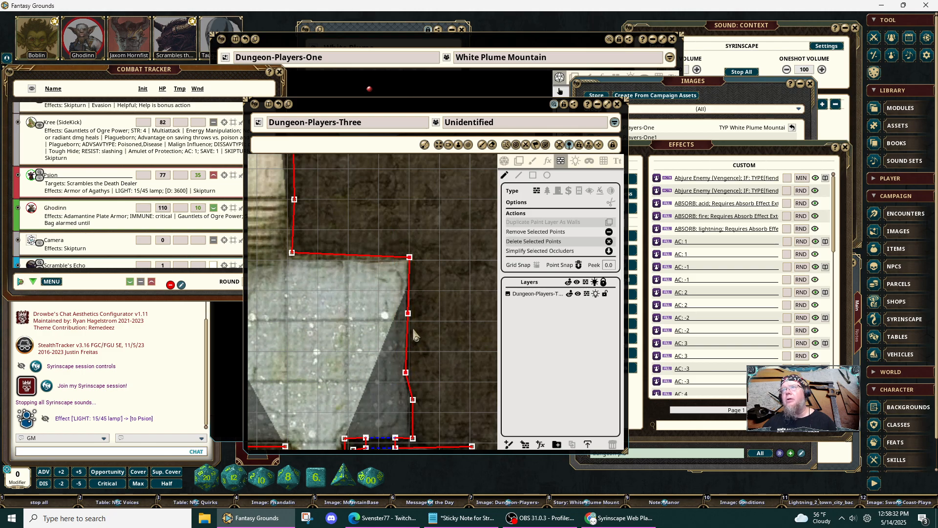
{"action": "left_click_drag", "start_coordinate": [410, 315], "coordinate": [416, 311]}
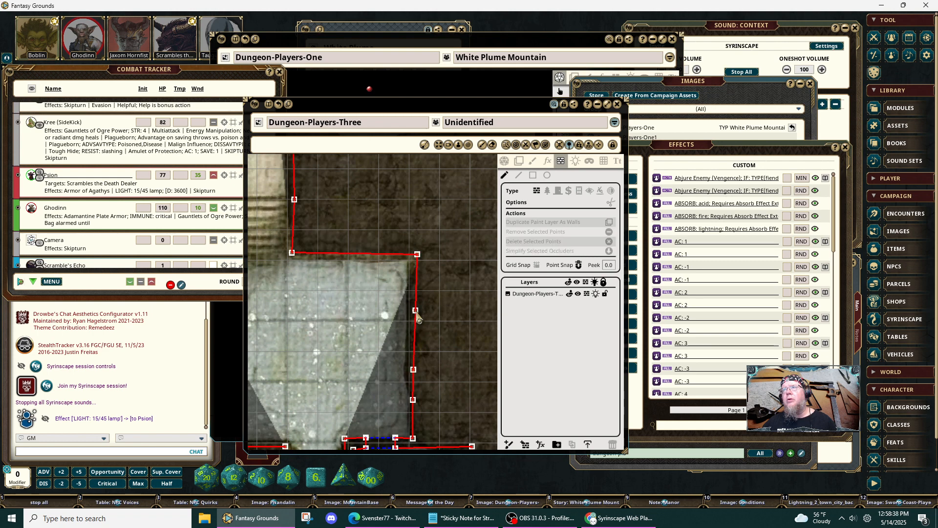
{"action": "left_click", "coordinate": [413, 400]}
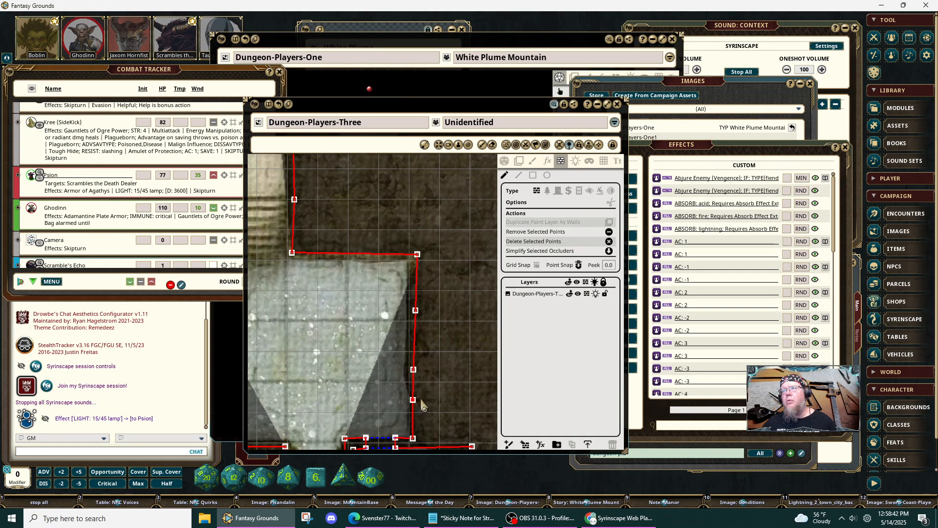
{"action": "left_click_drag", "start_coordinate": [413, 399], "coordinate": [416, 411]}
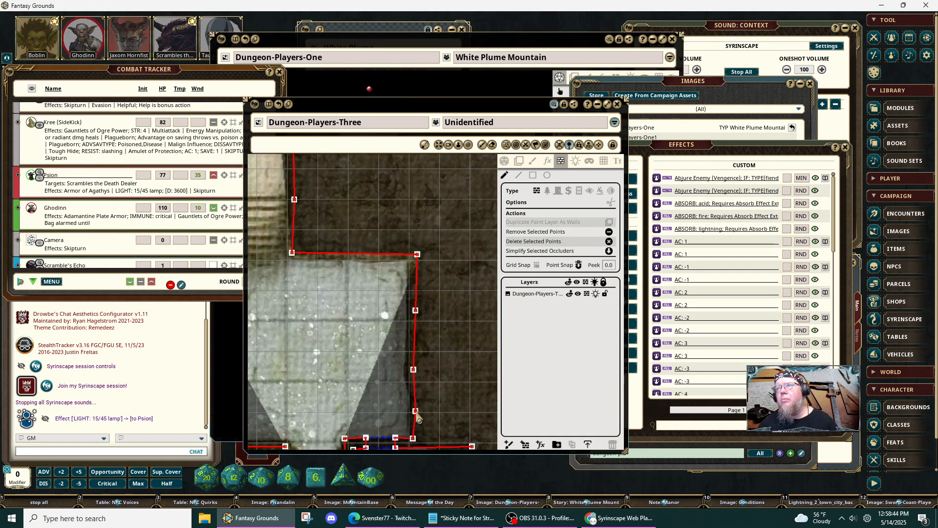
{"action": "left_click", "coordinate": [416, 411]}
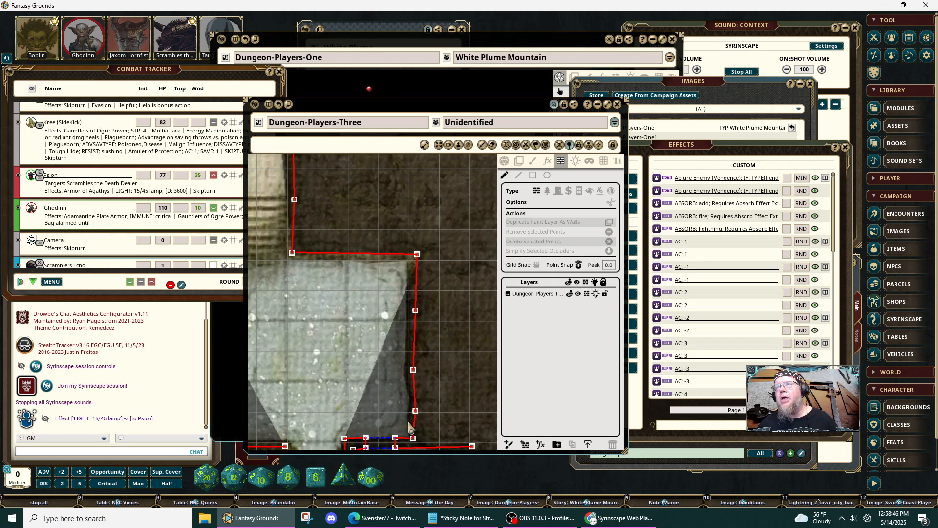
Move the large room's southeast corner and the wall and door points beside it south to meet the side room's north wall.
{"action": "left_click_drag", "start_coordinate": [403, 331], "coordinate": [385, 220]}
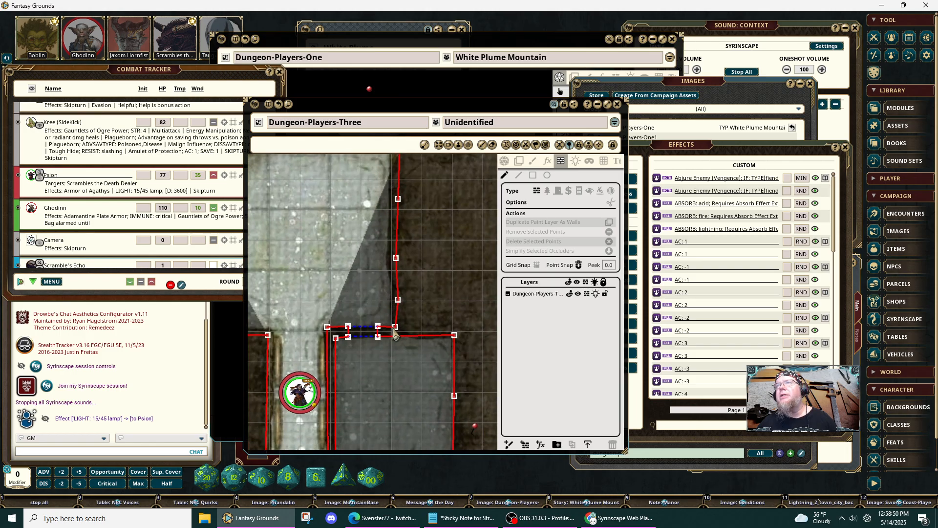
{"action": "left_click_drag", "start_coordinate": [395, 329], "coordinate": [395, 331]}
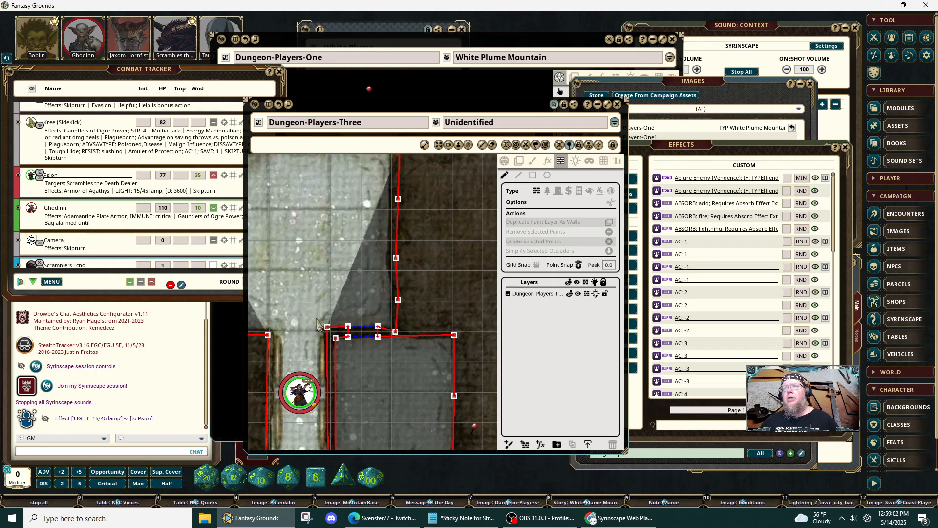
{"action": "left_click_drag", "start_coordinate": [316, 319], "coordinate": [386, 333]}
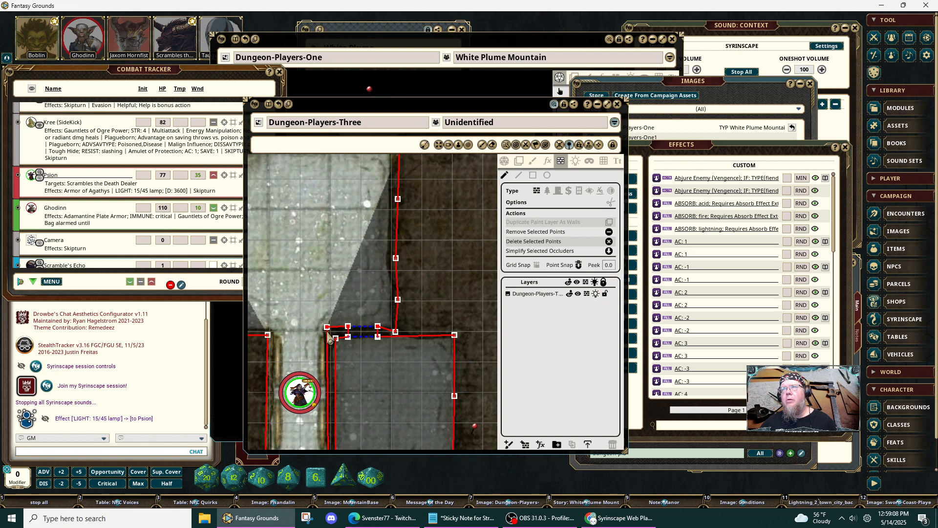
{"action": "left_click_drag", "start_coordinate": [327, 327], "coordinate": [327, 335]}
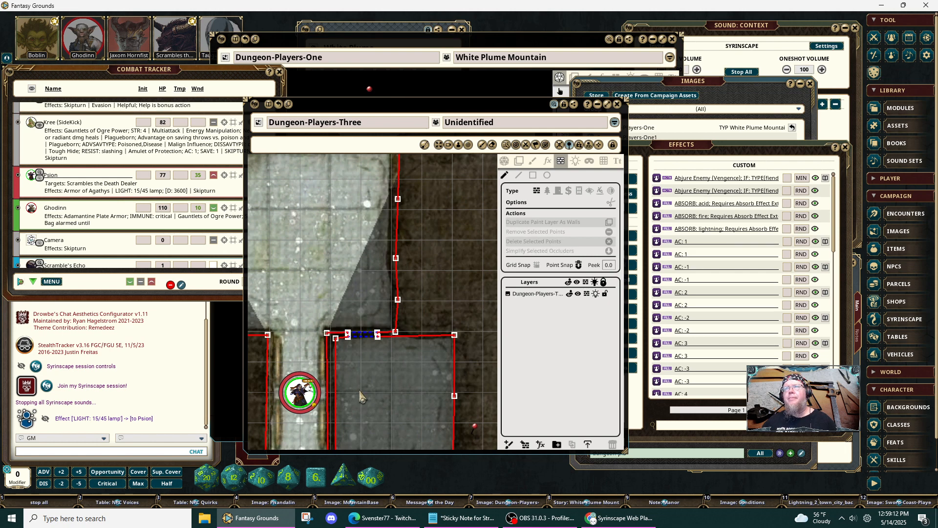
Delete the side room's northwest wall point and move its southwest corner point west onto the corridor's east wall.
{"action": "scroll", "coordinate": [360, 396], "scroll_direction": "down", "scroll_amount": 2}
{"action": "left_click_drag", "start_coordinate": [360, 392], "coordinate": [357, 323]}
{"action": "scroll", "coordinate": [347, 360], "scroll_direction": "up", "scroll_amount": 1}
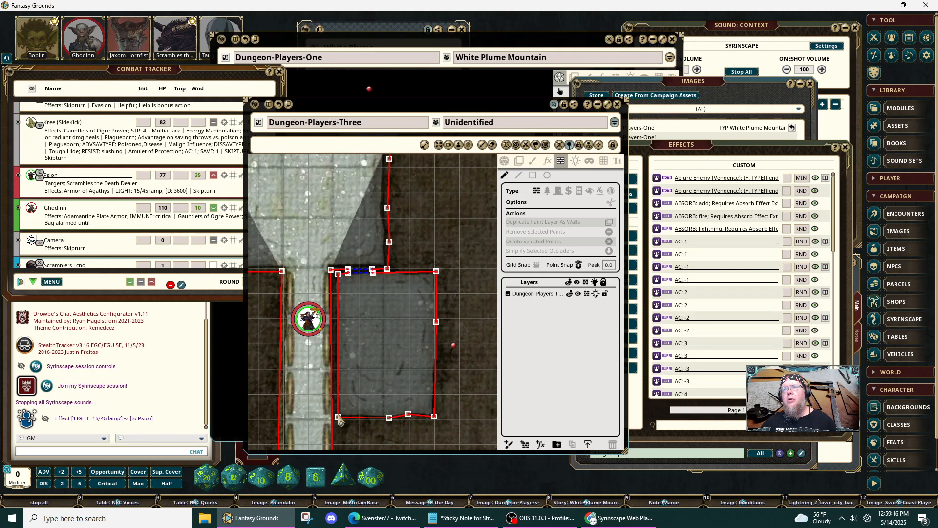
{"action": "left_click", "coordinate": [341, 281]}
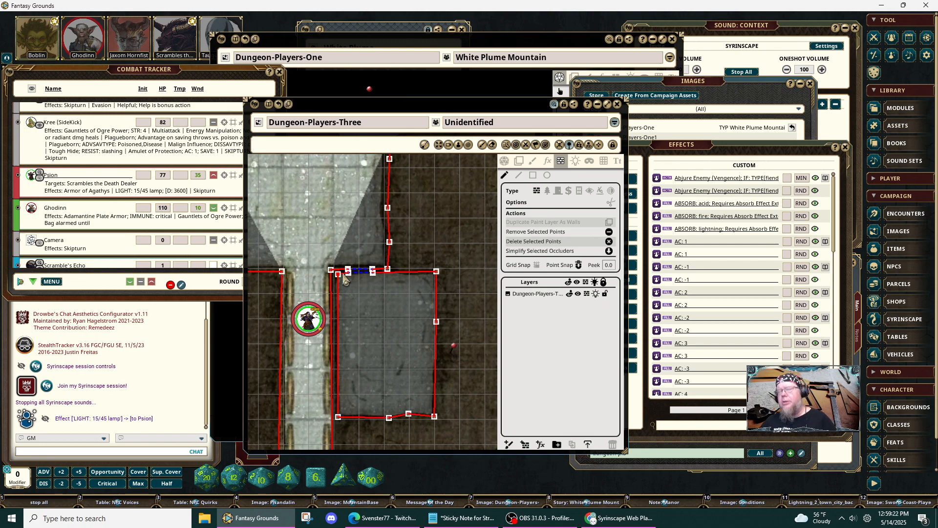
{"action": "key", "text": "Delete"}
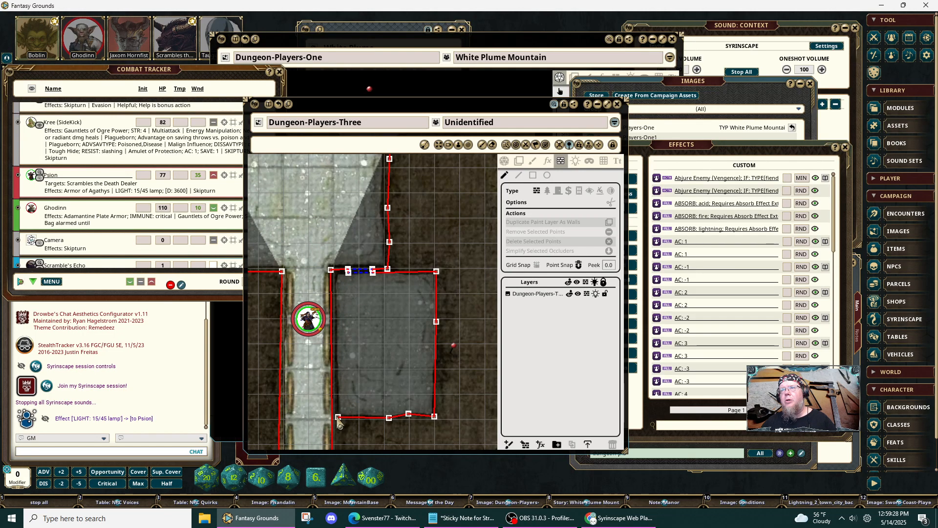
{"action": "mouse_move", "coordinate": [339, 421]}
{"action": "left_mouse_down"}
{"action": "mouse_move", "coordinate": [331, 426]}
{"action": "mouse_move", "coordinate": [333, 419]}
{"action": "left_mouse_up"}
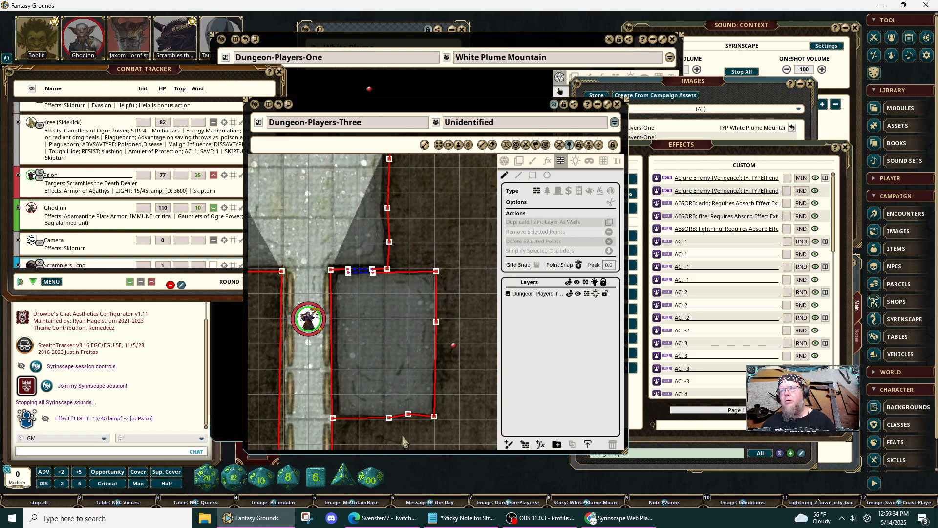
Delete the extra point on the side room's south wall and join the wall's east end to the room's southeast corner, slightly farther southeast.
{"action": "left_click", "coordinate": [409, 415]}
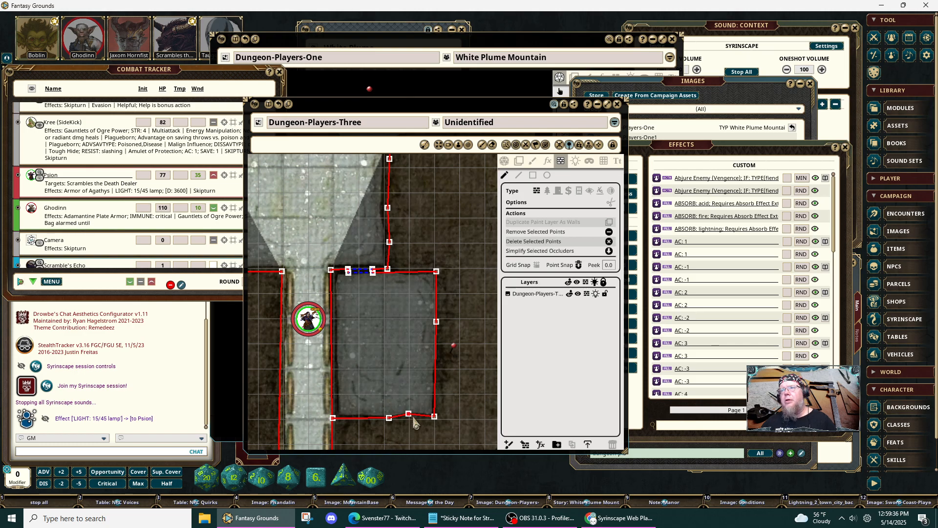
{"action": "key", "text": "Delete"}
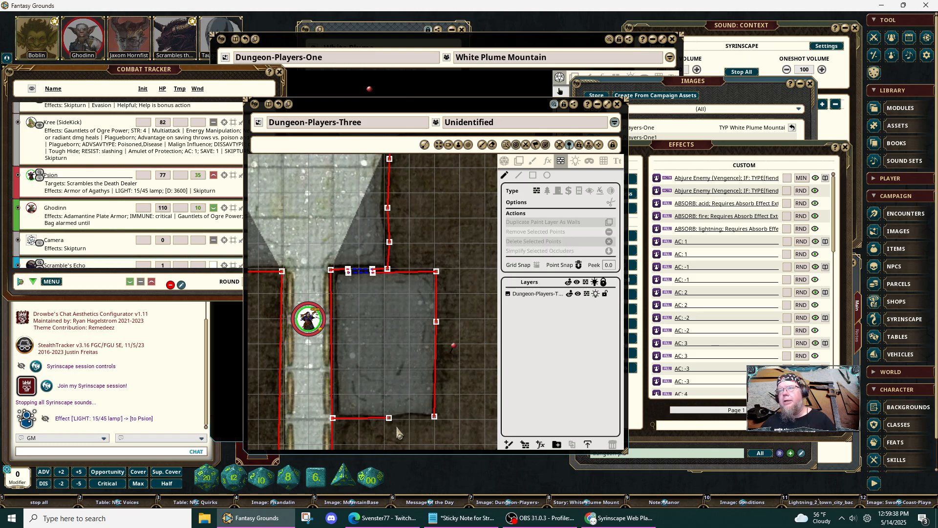
{"action": "left_click_drag", "start_coordinate": [389, 419], "coordinate": [442, 428]}
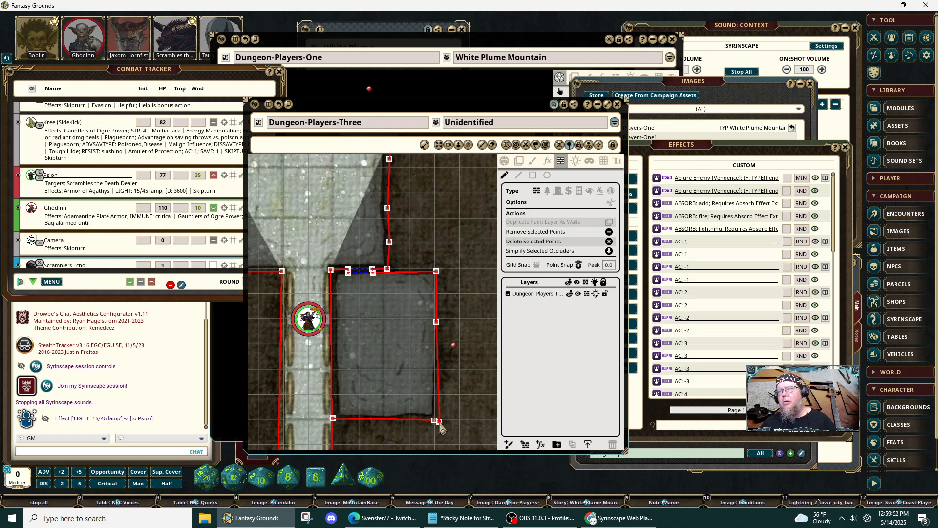
{"action": "scroll", "coordinate": [441, 429], "scroll_direction": "up", "scroll_amount": 5}
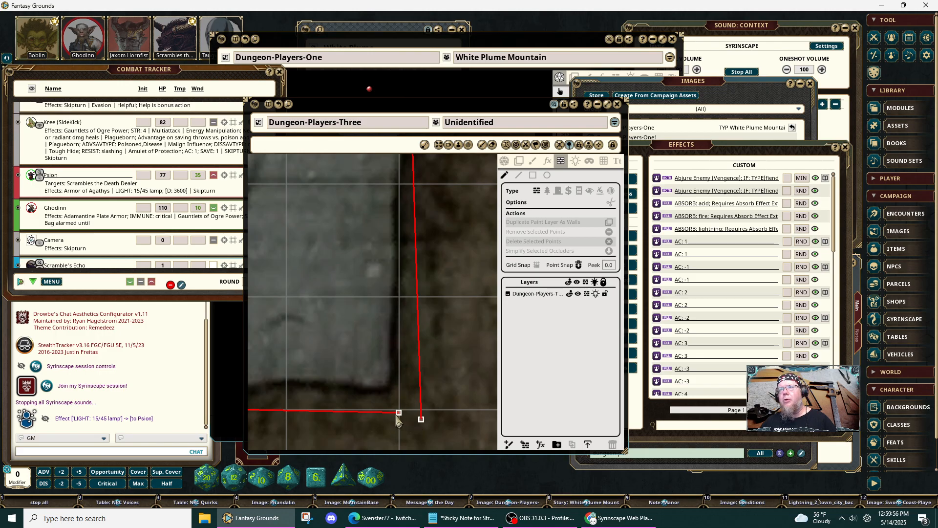
{"action": "left_click_drag", "start_coordinate": [405, 414], "coordinate": [419, 411]}
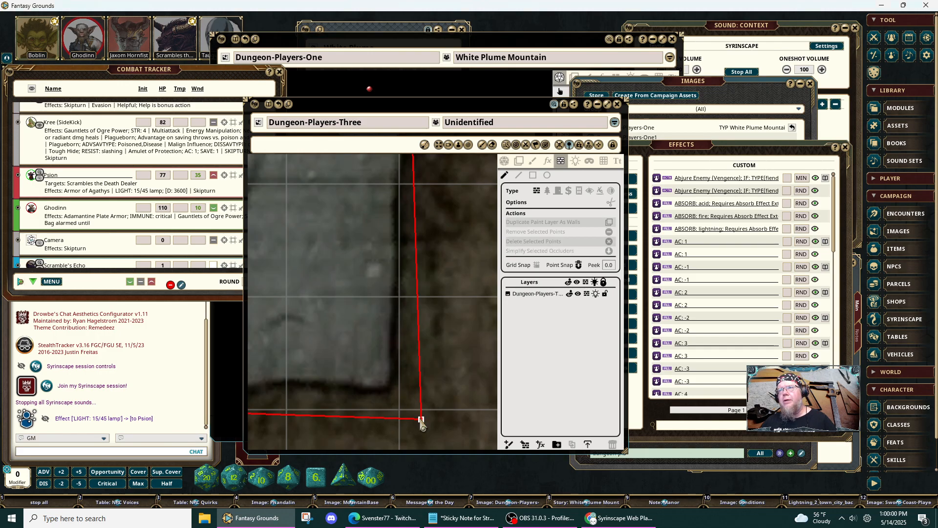
Move the side room's northeast corner and the middle point of its east wall slightly northeast.
{"action": "scroll", "coordinate": [438, 342], "scroll_direction": "down", "scroll_amount": 2}
{"action": "scroll", "coordinate": [438, 339], "scroll_direction": "down", "scroll_amount": 2}
{"action": "left_click_drag", "start_coordinate": [430, 216], "coordinate": [442, 321]}
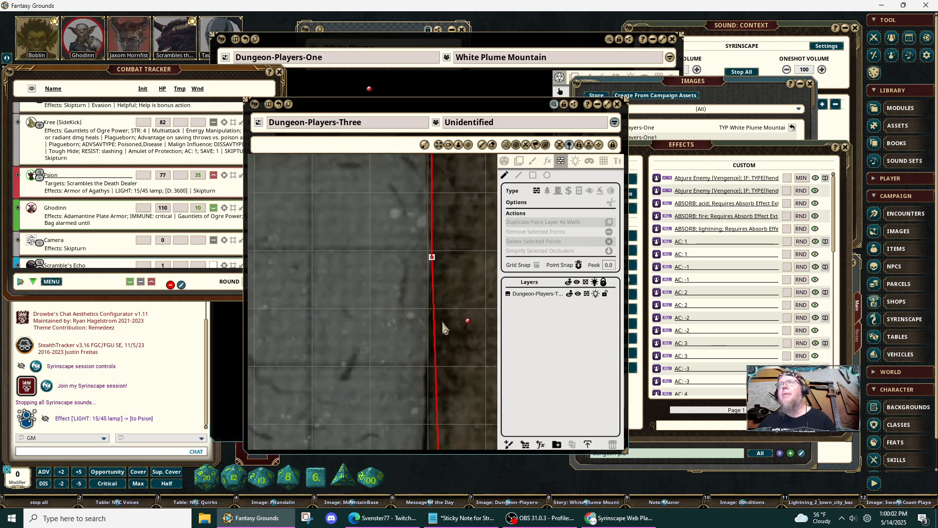
{"action": "scroll", "coordinate": [457, 239], "scroll_direction": "down", "scroll_amount": 2}
{"action": "left_click_drag", "start_coordinate": [457, 240], "coordinate": [464, 344]}
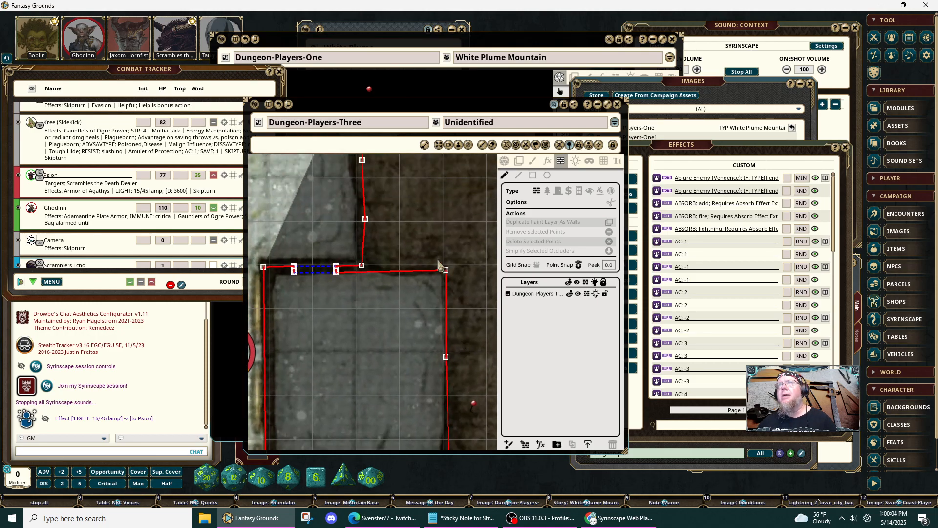
{"action": "left_click_drag", "start_coordinate": [439, 247], "coordinate": [467, 372]}
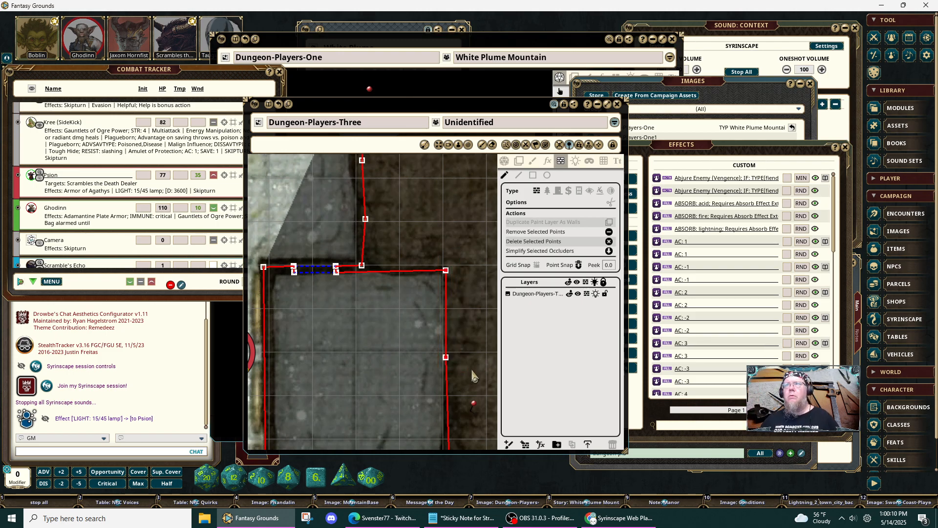
{"action": "left_click_drag", "start_coordinate": [447, 271], "coordinate": [452, 276]}
{"action": "left_click", "coordinate": [434, 275]}
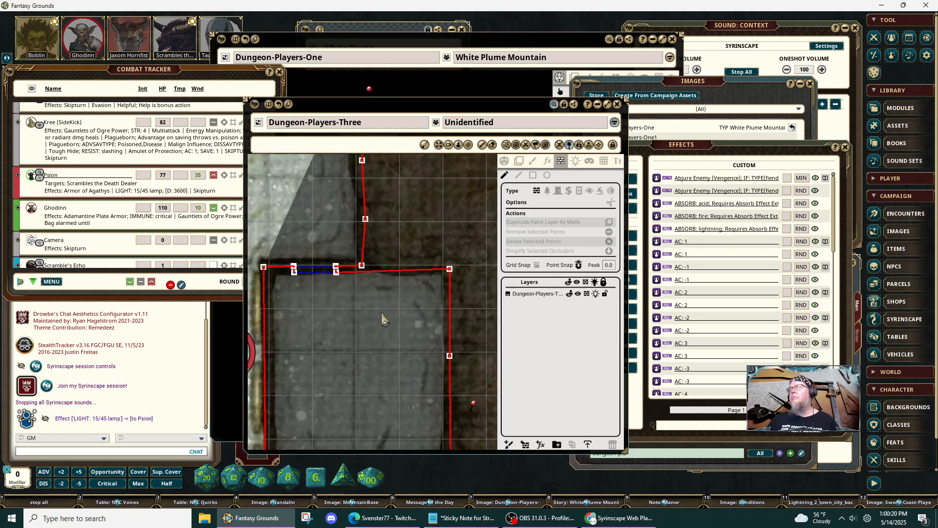
Return the Dungeon-Players-Three map to play mode and enable the player vision preview.
{"action": "scroll", "coordinate": [383, 318], "scroll_direction": "down", "scroll_amount": 10}
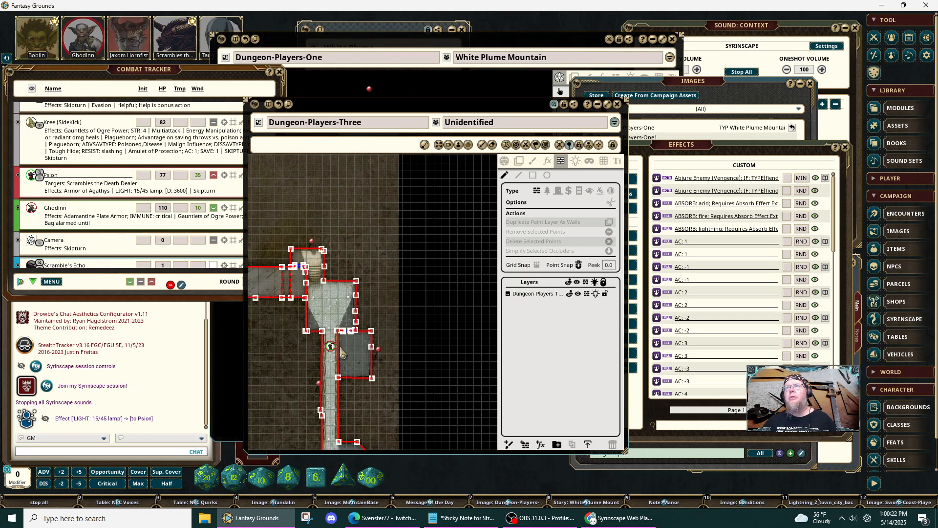
{"action": "left_click_drag", "start_coordinate": [278, 366], "coordinate": [315, 288]}
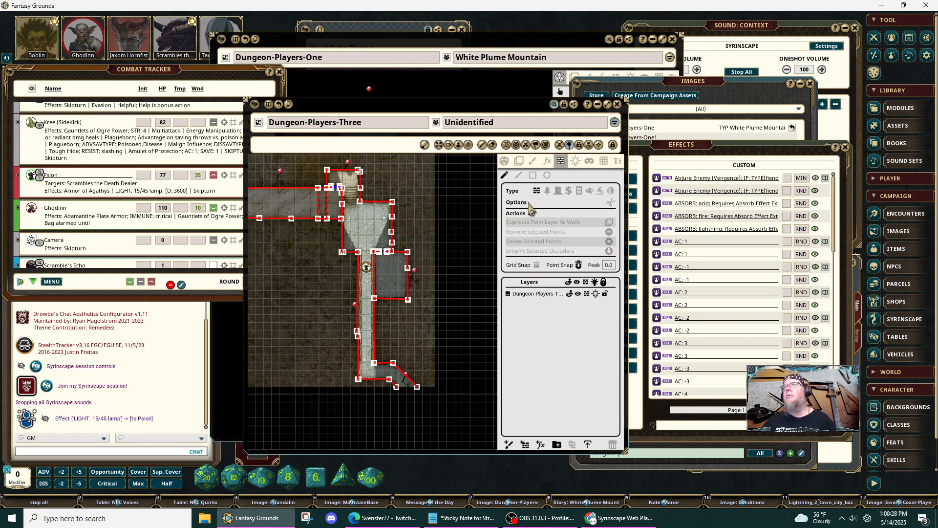
{"action": "left_click", "coordinate": [504, 161]}
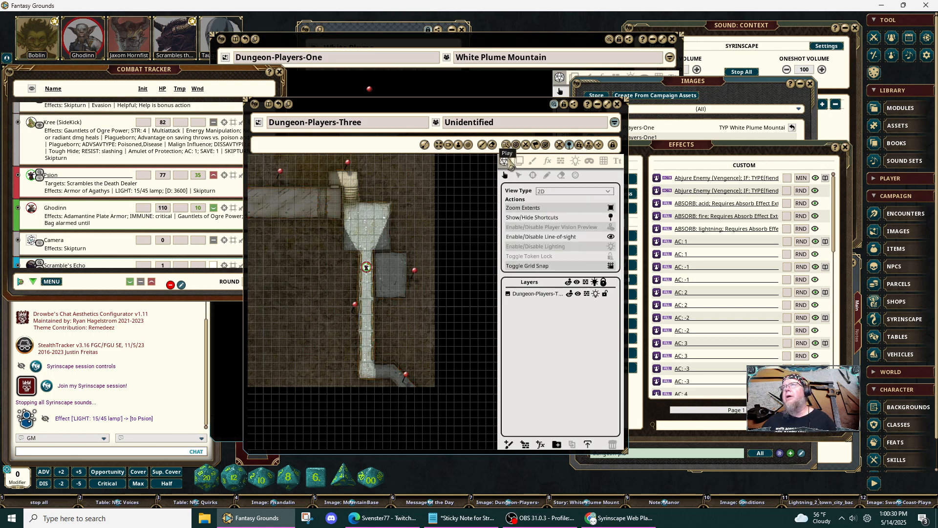
{"action": "left_click", "coordinate": [610, 228]}
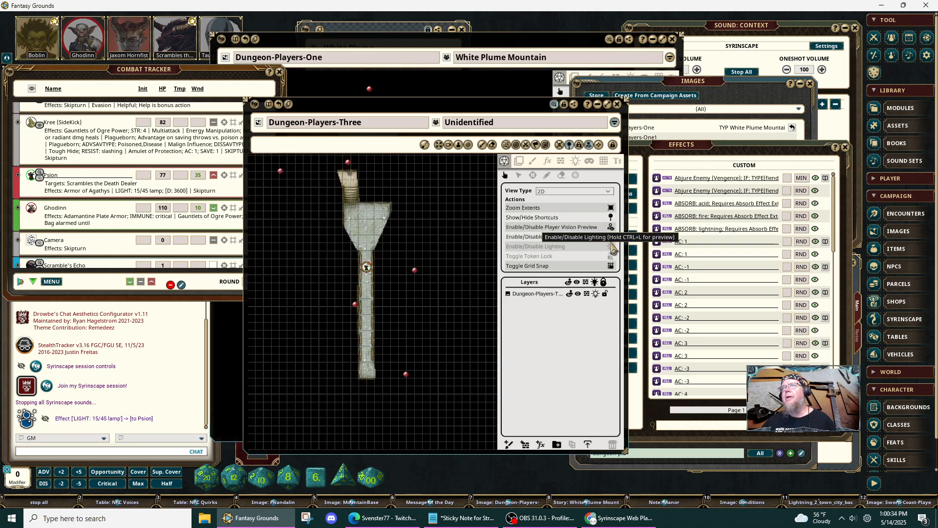
Move the Psion token south down the corridor and around the bend, ending at the corridor's southwest corner, to check its line of sight.
{"action": "scroll", "coordinate": [333, 253], "scroll_direction": "up", "scroll_amount": 5}
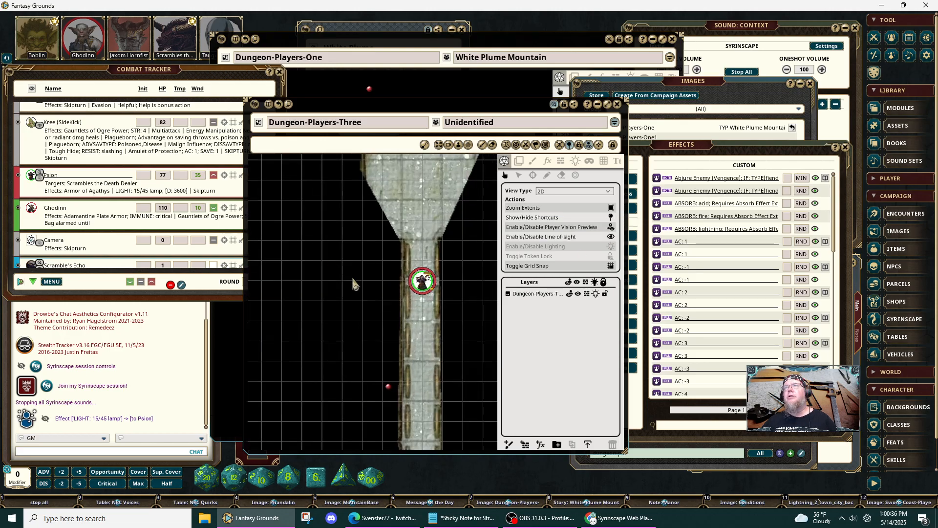
{"action": "left_click_drag", "start_coordinate": [481, 344], "coordinate": [403, 263]}
{"action": "scroll", "coordinate": [403, 263], "scroll_direction": "up", "scroll_amount": 1}
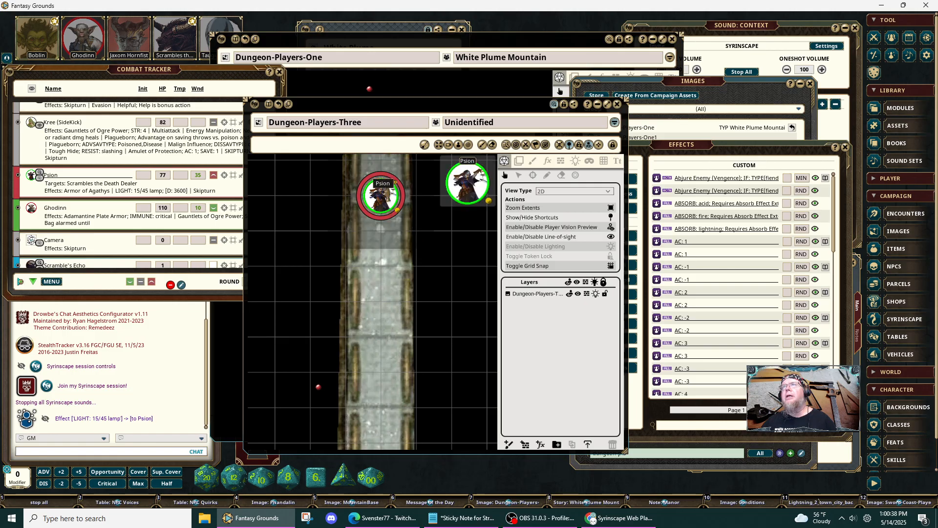
{"action": "left_click_drag", "start_coordinate": [384, 204], "coordinate": [441, 176]}
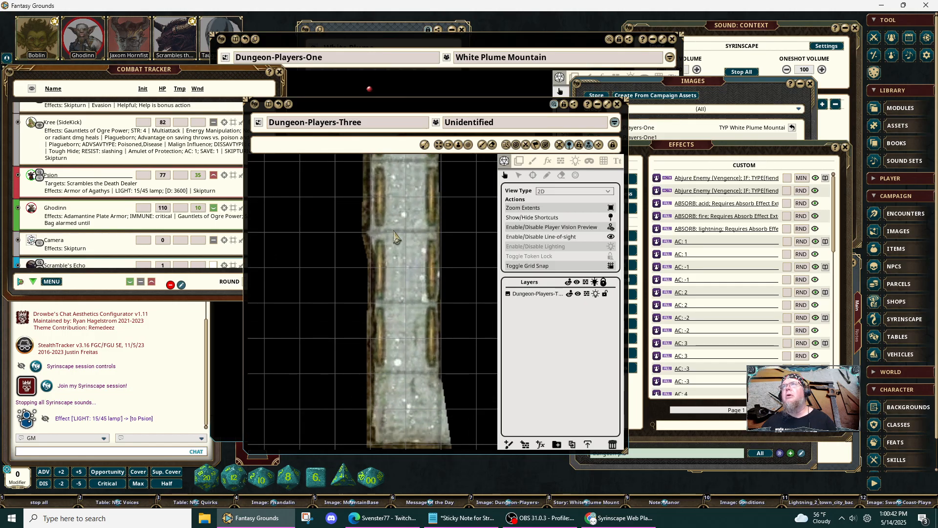
{"action": "left_click_drag", "start_coordinate": [401, 165], "coordinate": [463, 358]}
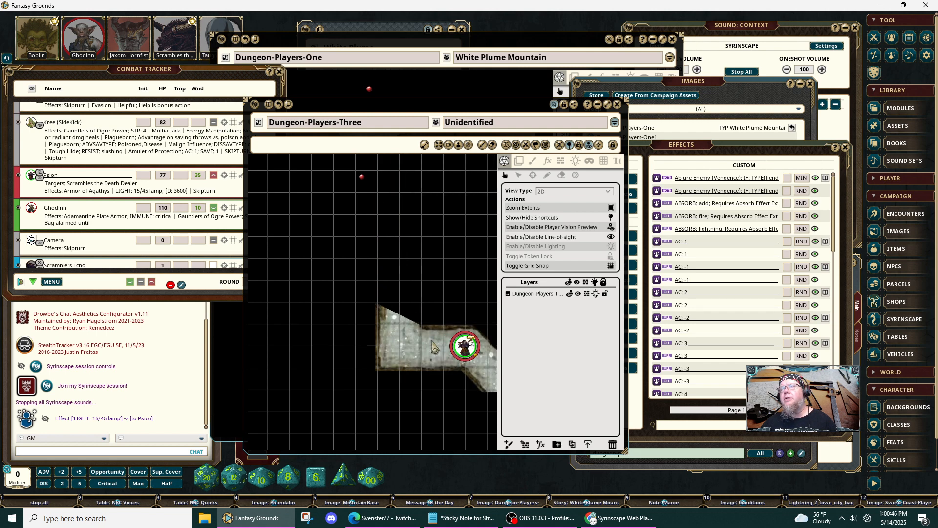
{"action": "left_click_drag", "start_coordinate": [418, 332], "coordinate": [313, 304]}
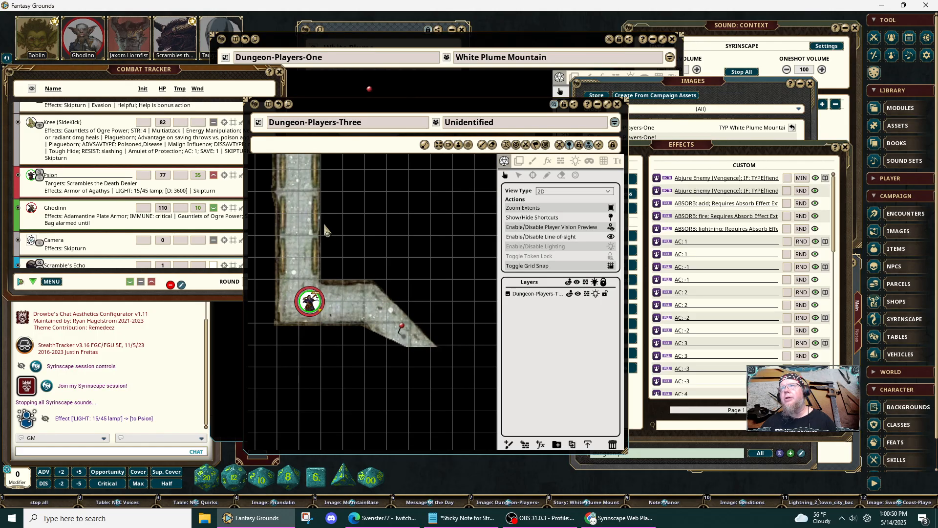
Move the Psion token back north up the corridor into the large room.
{"action": "left_click_drag", "start_coordinate": [370, 216], "coordinate": [394, 322]}
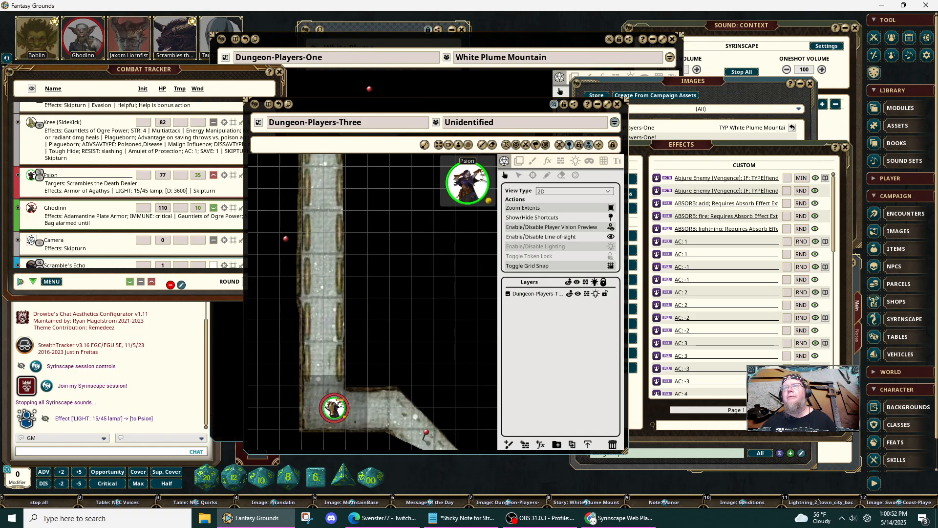
{"action": "left_click_drag", "start_coordinate": [334, 402], "coordinate": [315, 172]}
{"action": "left_click_drag", "start_coordinate": [373, 203], "coordinate": [373, 430]}
{"action": "left_click_drag", "start_coordinate": [310, 402], "coordinate": [310, 249]}
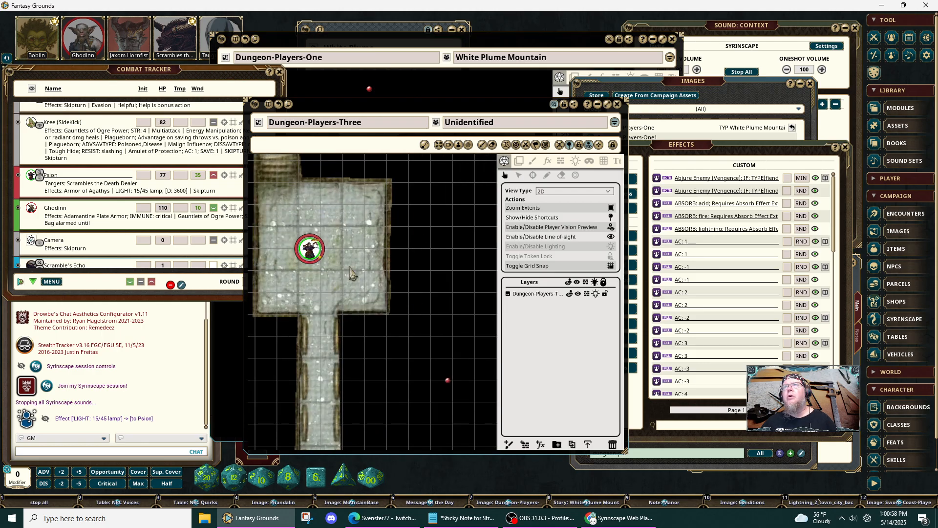
Test the door between the large room and the side room, and shift the Psion token slightly southwest.
{"action": "left_click", "coordinate": [364, 316]}
{"action": "left_click", "coordinate": [303, 252]}
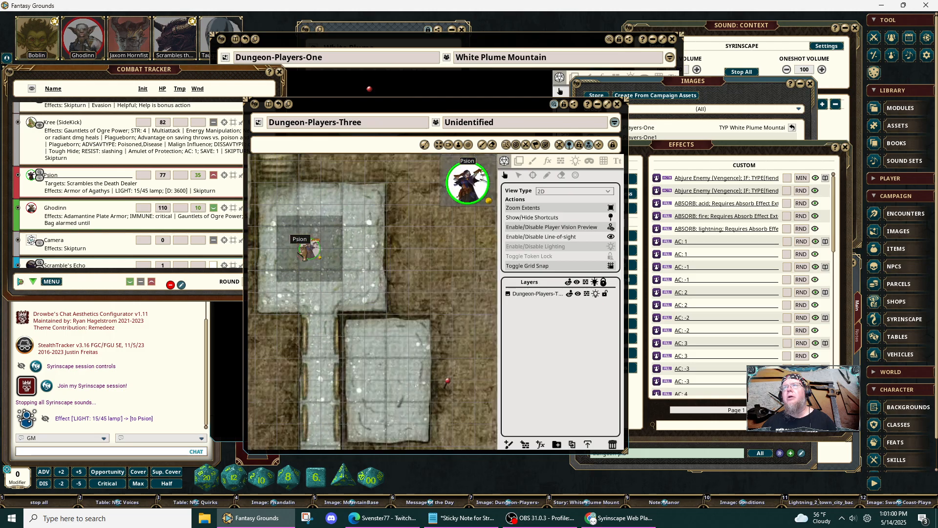
{"action": "left_click", "coordinate": [305, 250]}
{"action": "mouse_move", "coordinate": [310, 249]}
{"action": "left_mouse_down"}
{"action": "mouse_move", "coordinate": [365, 314]}
{"action": "mouse_move", "coordinate": [386, 380]}
{"action": "mouse_move", "coordinate": [369, 354]}
{"action": "mouse_move", "coordinate": [352, 203]}
{"action": "mouse_move", "coordinate": [337, 229]}
{"action": "mouse_move", "coordinate": [299, 260]}
{"action": "left_mouse_up"}
{"action": "left_click", "coordinate": [372, 322]}
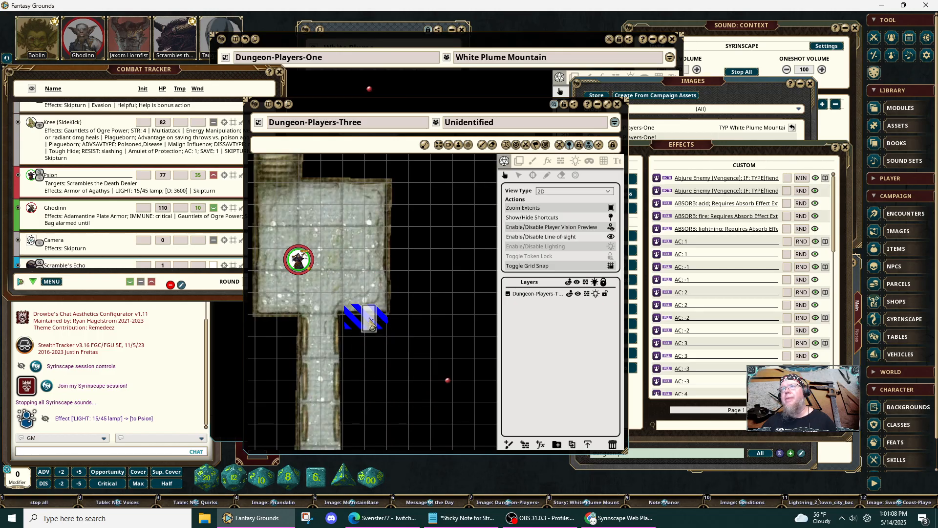
Compare the corridor and side room walls with the token's vision, and disable the player vision preview.
{"action": "scroll", "coordinate": [324, 390], "scroll_direction": "down", "scroll_amount": 4}
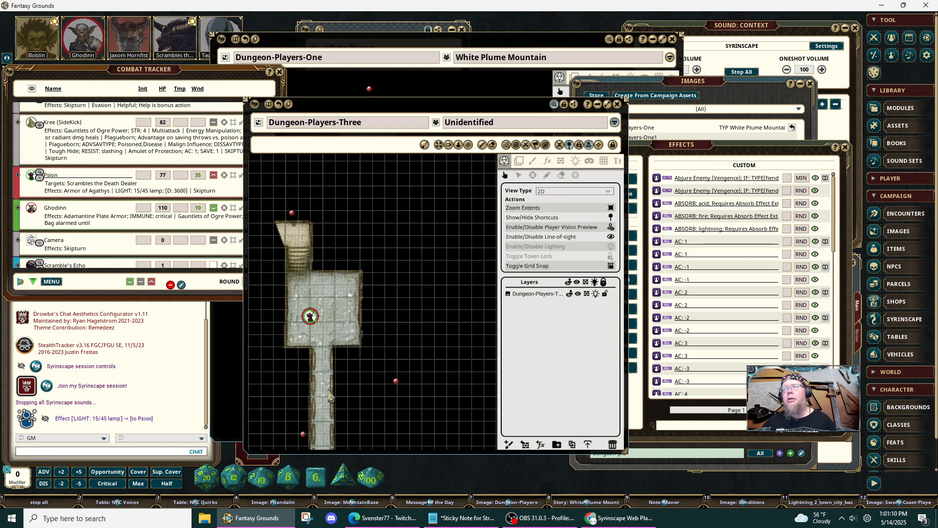
{"action": "left_click_drag", "start_coordinate": [326, 390], "coordinate": [310, 255]}
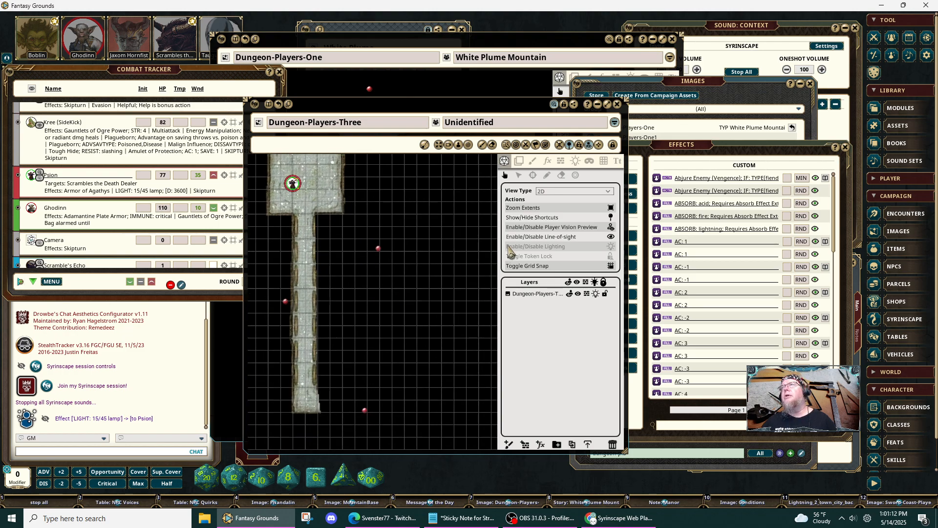
{"action": "left_click", "coordinate": [561, 161]}
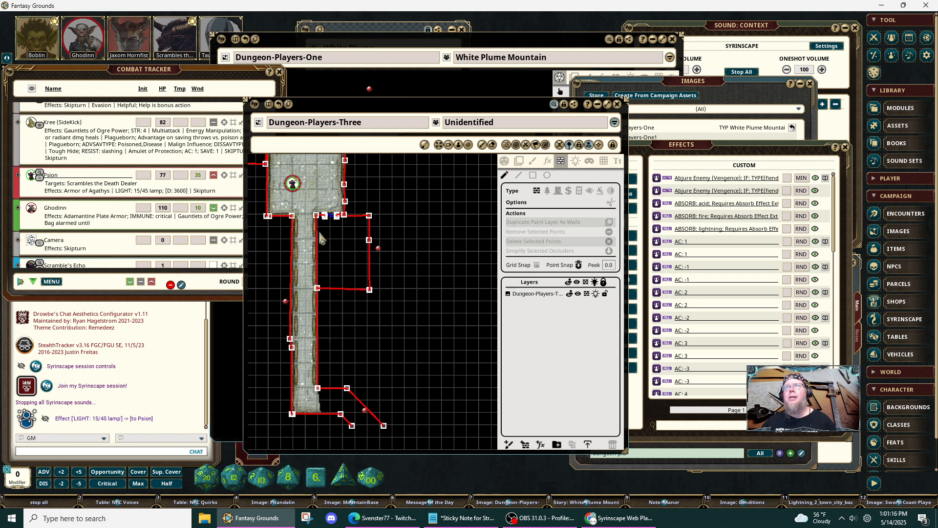
{"action": "scroll", "coordinate": [319, 233], "scroll_direction": "up", "scroll_amount": 5}
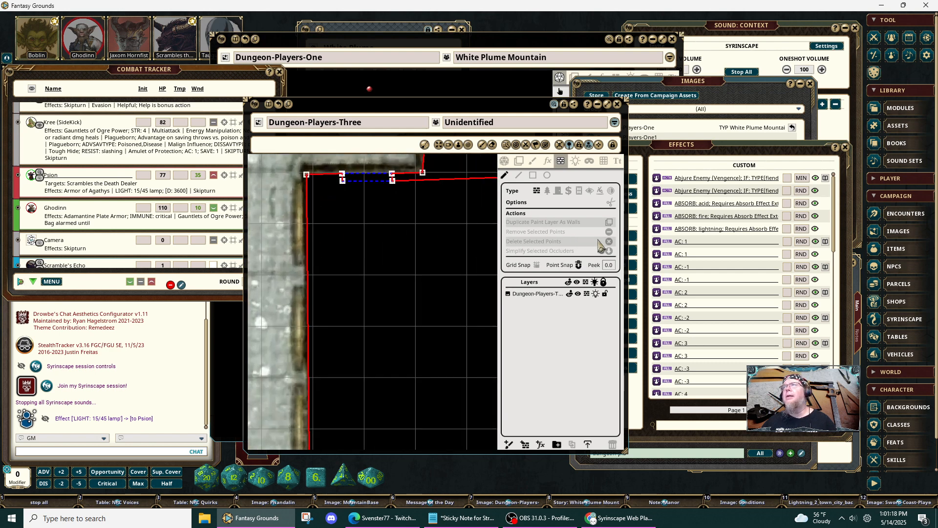
{"action": "left_click", "coordinate": [505, 161]}
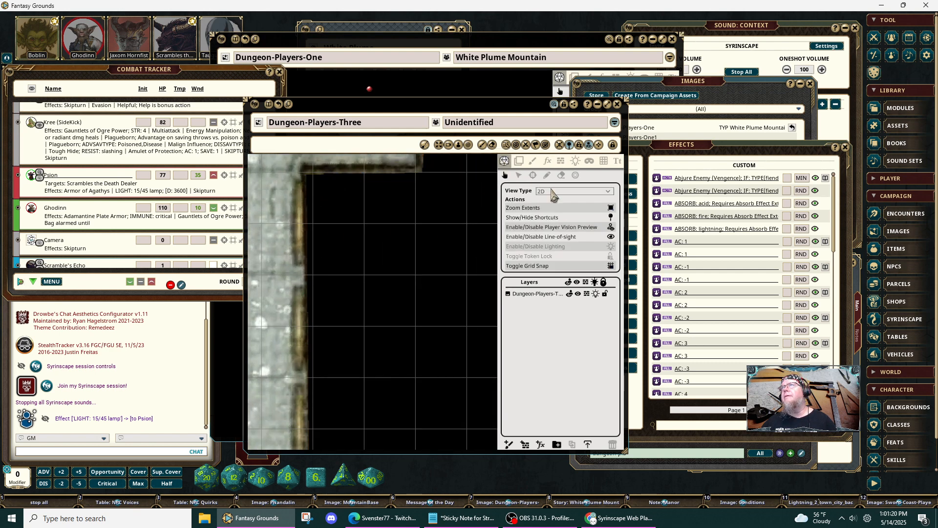
{"action": "left_click", "coordinate": [611, 227]}
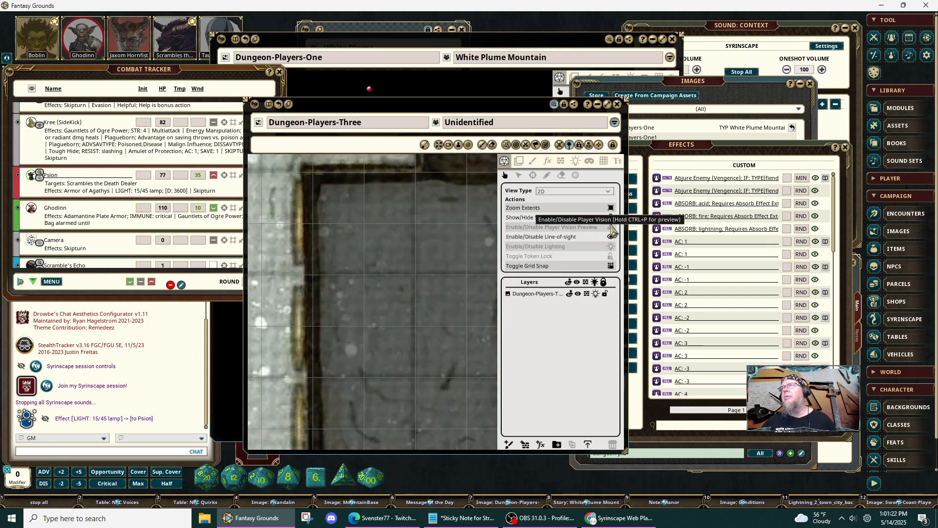
{"action": "scroll", "coordinate": [325, 242], "scroll_direction": "down", "scroll_amount": 5}
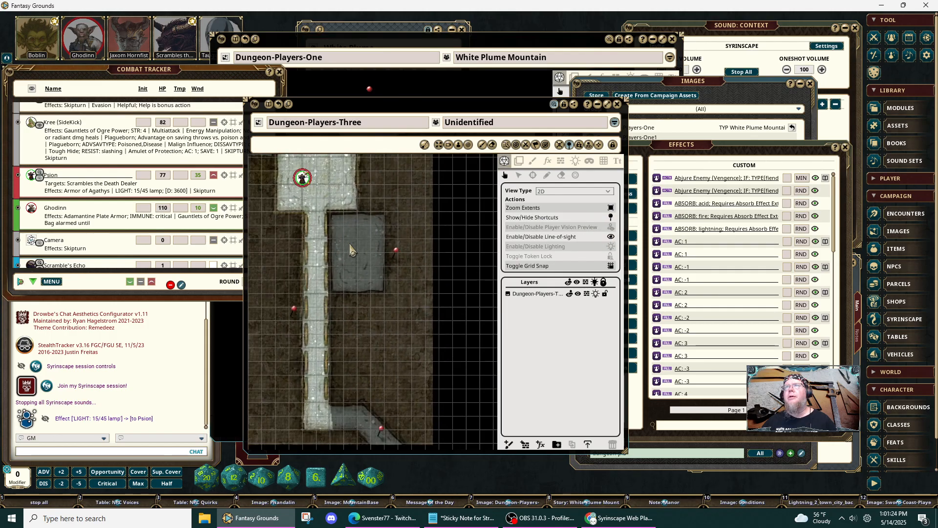
Move the corridor's east wall point at the side room's northwest corner slightly east, and inspect that wall farther south.
{"action": "left_click", "coordinate": [561, 161]}
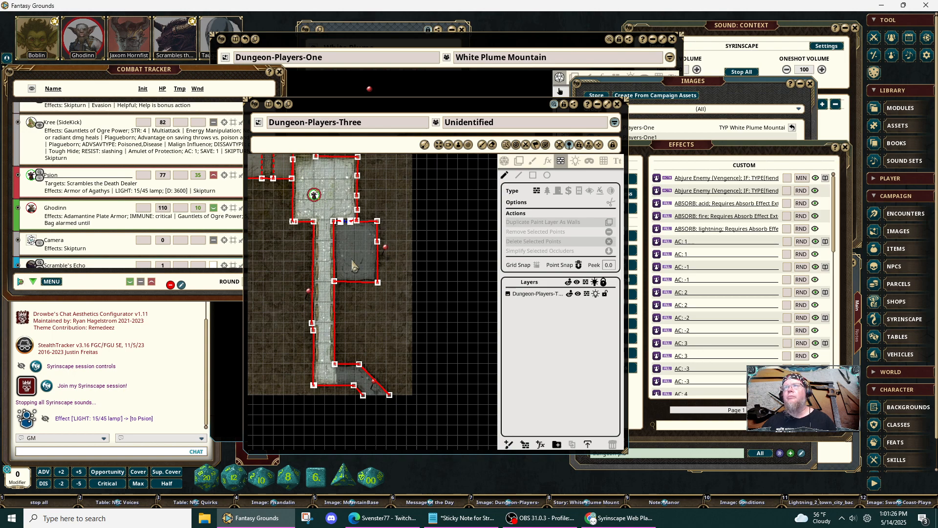
{"action": "scroll", "coordinate": [335, 237], "scroll_direction": "up", "scroll_amount": 2}
{"action": "scroll", "coordinate": [335, 236], "scroll_direction": "up", "scroll_amount": 4}
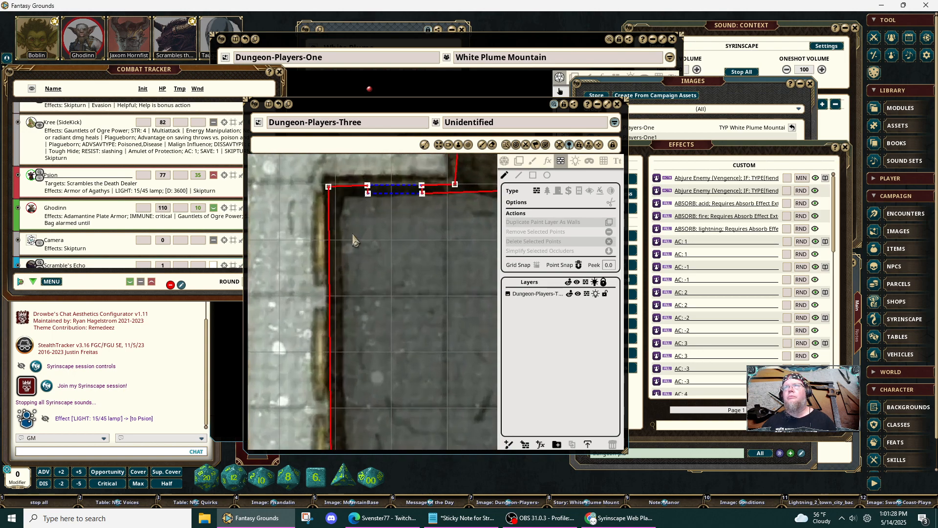
{"action": "left_click", "coordinate": [330, 193]}
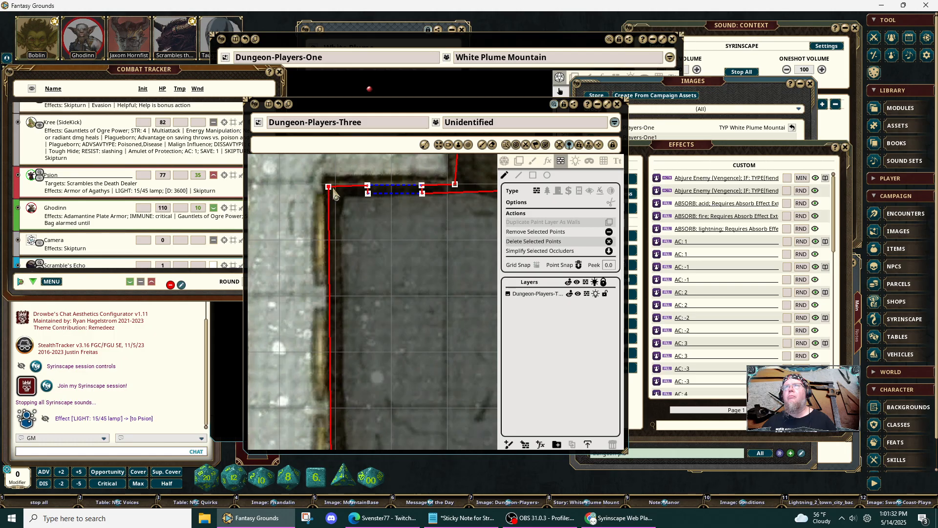
{"action": "left_click_drag", "start_coordinate": [332, 193], "coordinate": [335, 191]}
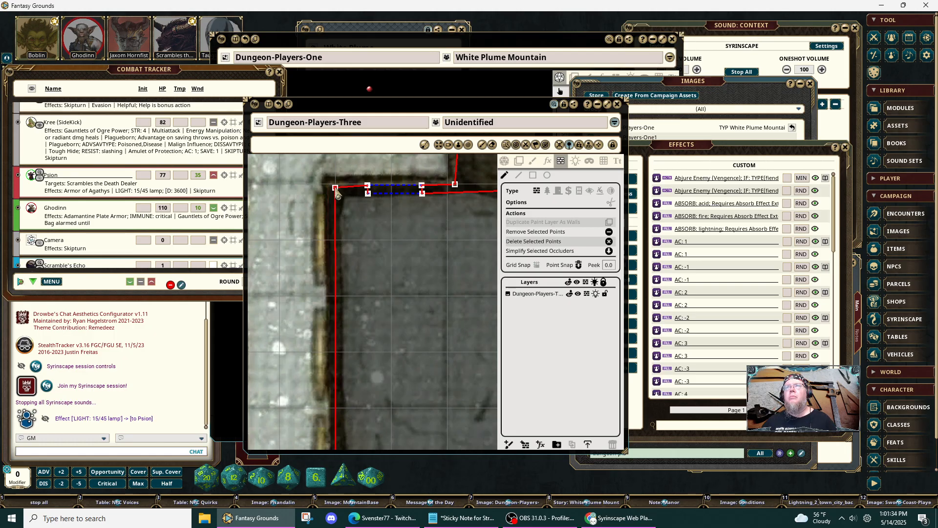
{"action": "left_click", "coordinate": [349, 308]}
{"action": "left_click_drag", "start_coordinate": [381, 401], "coordinate": [379, 225]}
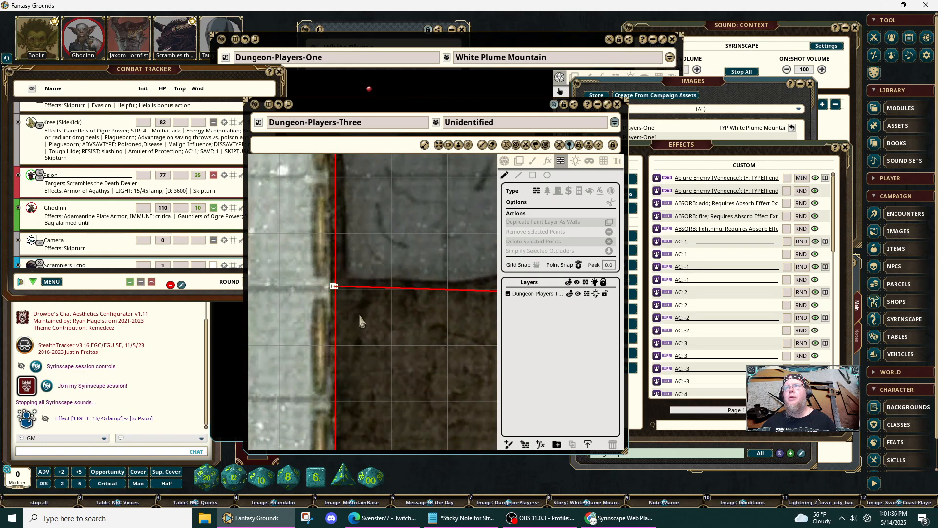
{"action": "left_click_drag", "start_coordinate": [357, 344], "coordinate": [356, 221]}
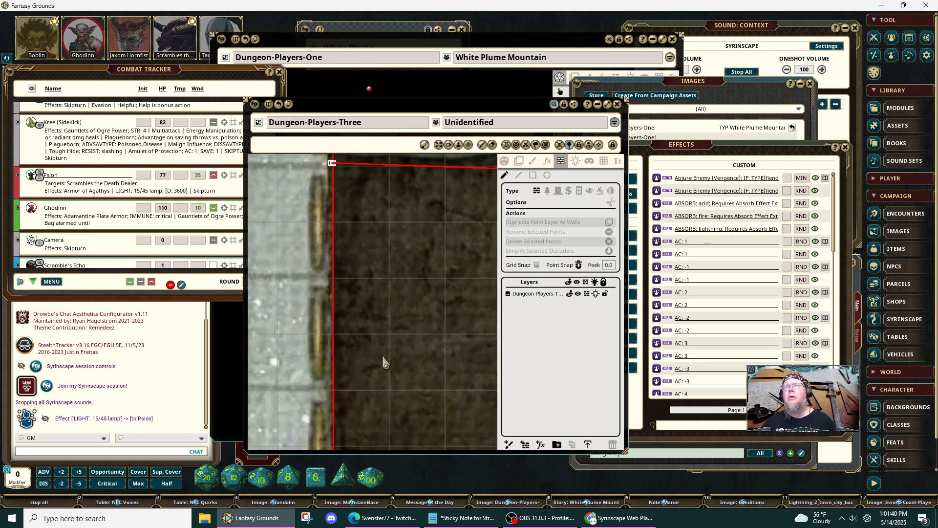
Move the wall point at the southern end of the corridor's east wall slightly east.
{"action": "left_click_drag", "start_coordinate": [382, 353], "coordinate": [375, 190]}
{"action": "left_click_drag", "start_coordinate": [378, 386], "coordinate": [372, 338]}
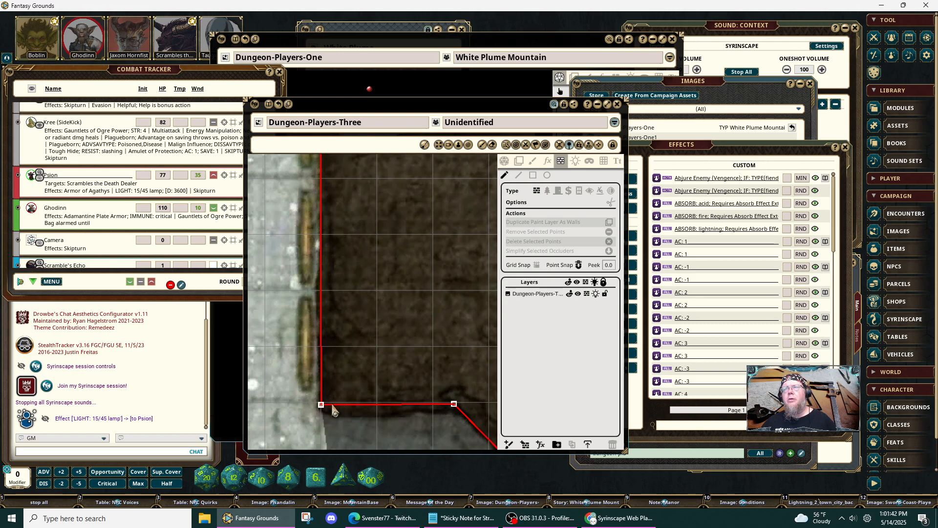
{"action": "left_click_drag", "start_coordinate": [322, 409], "coordinate": [327, 408]}
{"action": "scroll", "coordinate": [404, 349], "scroll_direction": "down", "scroll_amount": 5}
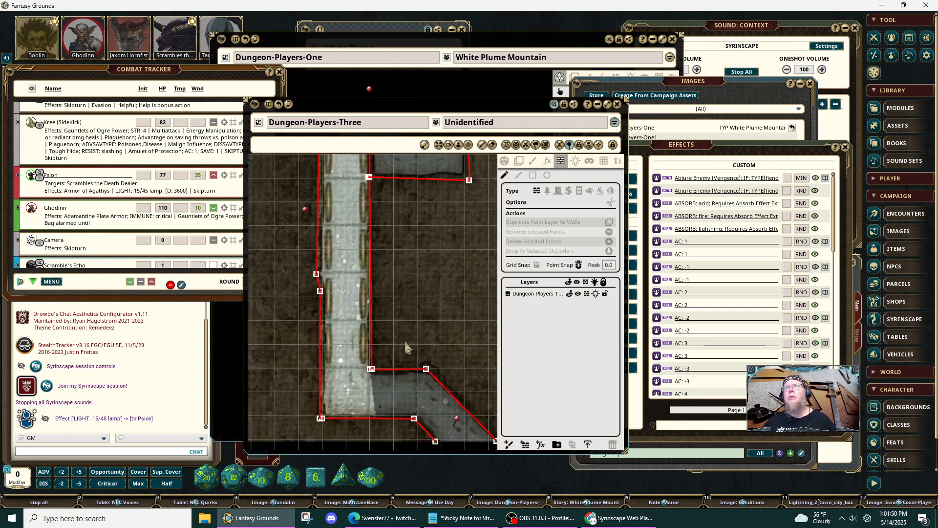
Shift the overlapping wall points at the side room's southwest corner slightly east, off the corridor.
{"action": "scroll", "coordinate": [380, 319], "scroll_direction": "up", "scroll_amount": 5}
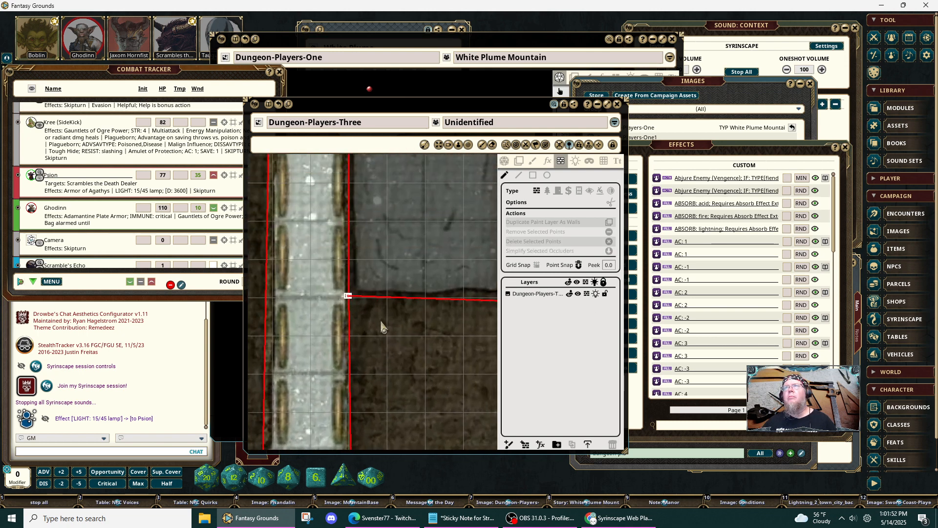
{"action": "left_click", "coordinate": [346, 284]}
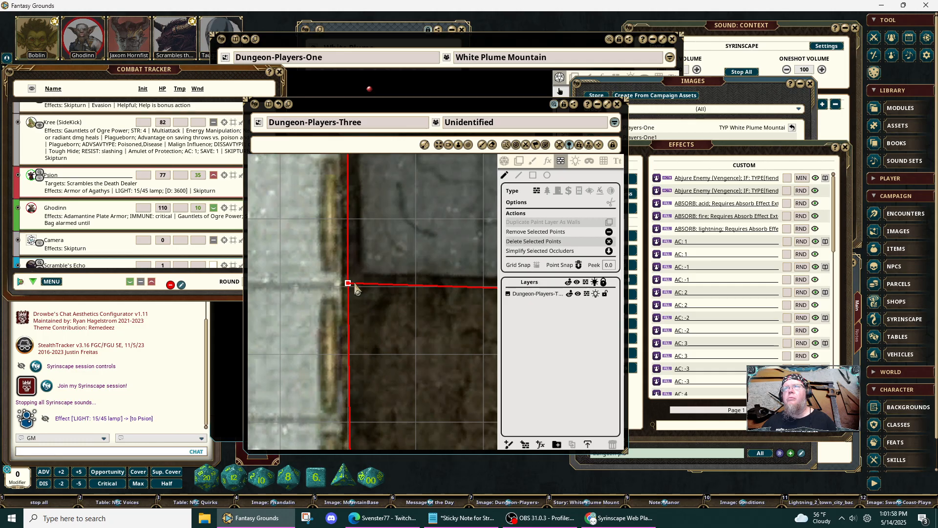
{"action": "left_click", "coordinate": [354, 285]}
{"action": "left_click", "coordinate": [347, 284]}
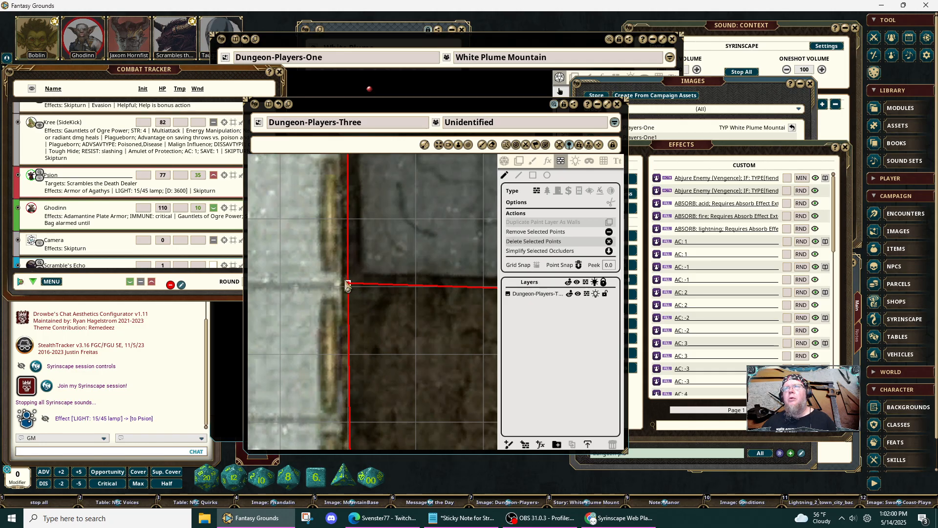
{"action": "left_click", "coordinate": [357, 284]}
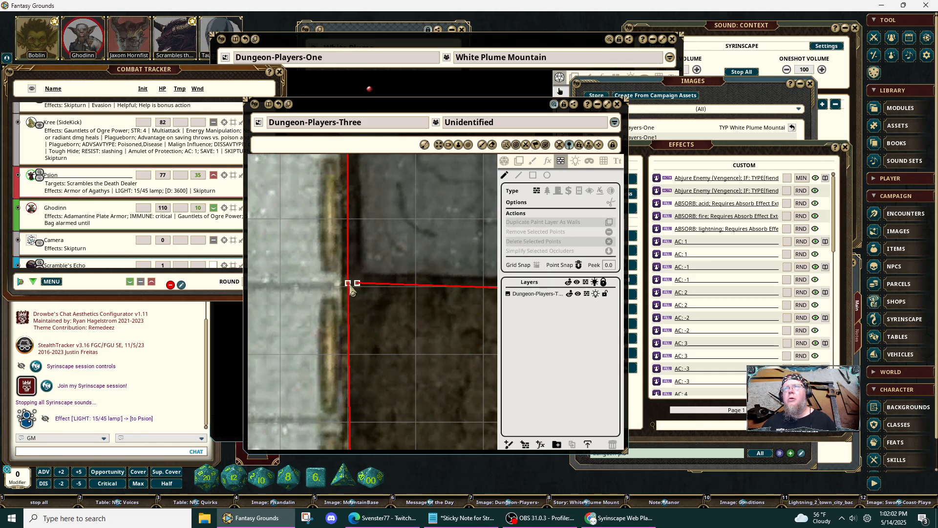
{"action": "left_click", "coordinate": [349, 285]}
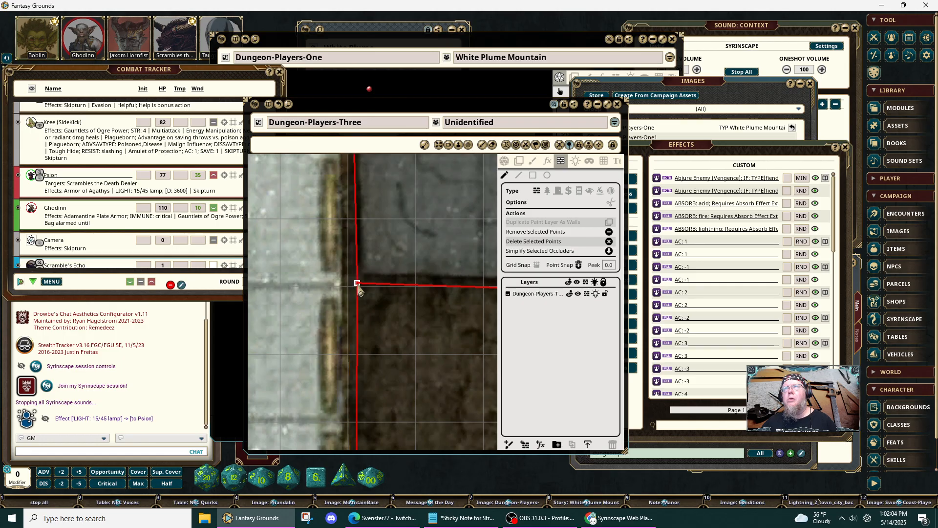
{"action": "key", "text": "Delete"}
{"action": "scroll", "coordinate": [398, 369], "scroll_direction": "down", "scroll_amount": 3}
{"action": "scroll", "coordinate": [398, 370], "scroll_direction": "down", "scroll_amount": 5}
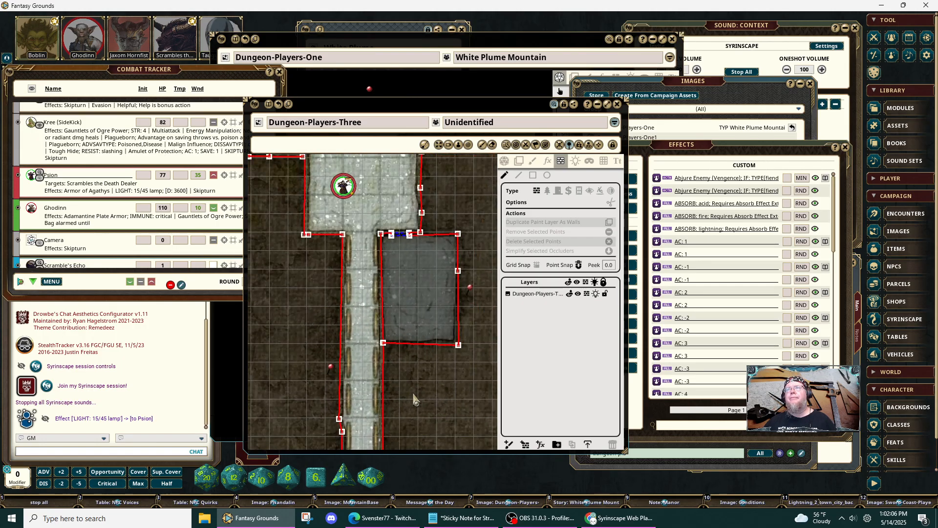
Move the diagonal passage's upper wall points at the map edge and at the bend slightly outward.
{"action": "scroll", "coordinate": [365, 331], "scroll_direction": "up", "scroll_amount": 8}
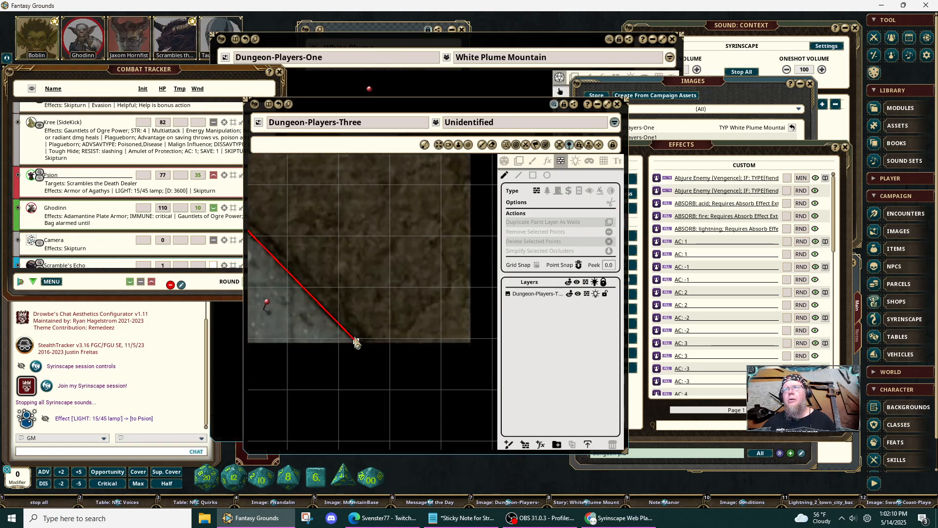
{"action": "left_click", "coordinate": [356, 342]}
{"action": "left_click_drag", "start_coordinate": [356, 342], "coordinate": [367, 343]}
{"action": "left_click", "coordinate": [365, 342]}
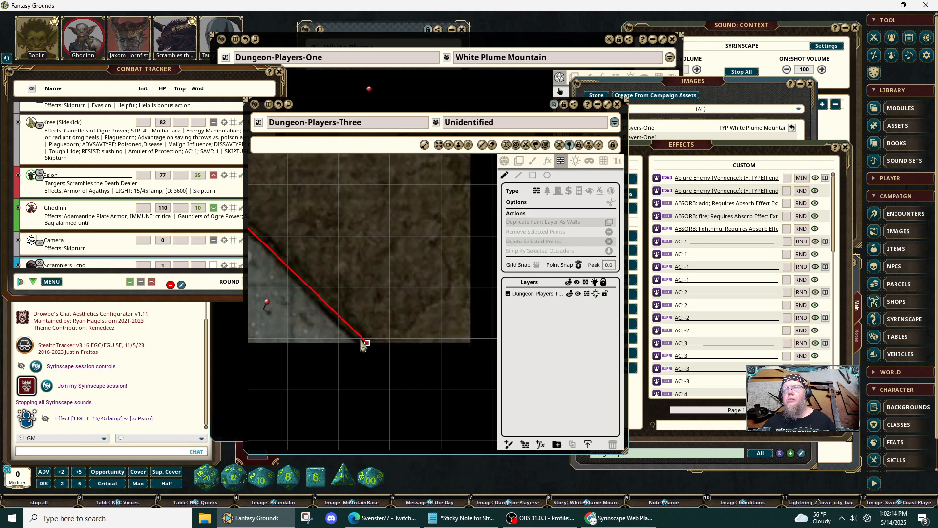
{"action": "left_click_drag", "start_coordinate": [313, 328], "coordinate": [411, 446]}
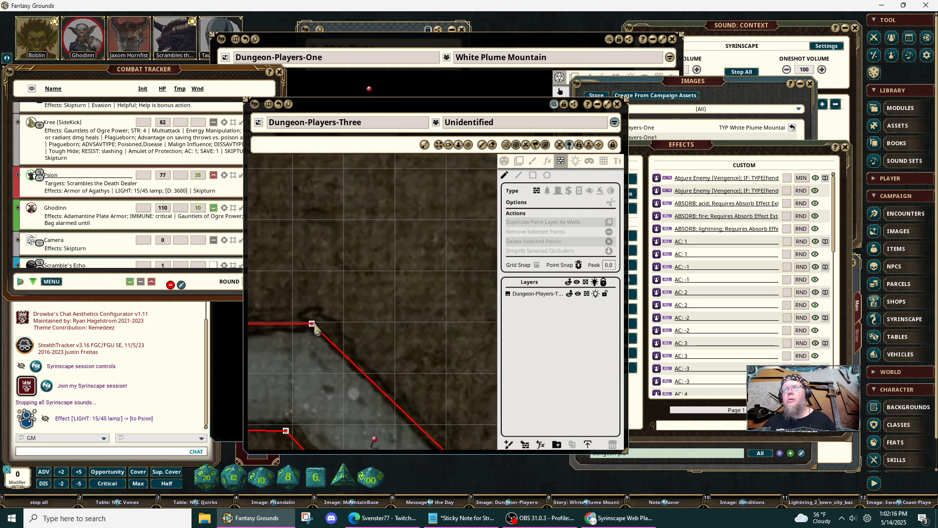
{"action": "left_click", "coordinate": [313, 324]}
{"action": "left_click_drag", "start_coordinate": [311, 324], "coordinate": [407, 394]}
{"action": "left_click", "coordinate": [322, 321]}
Examine the walls around the narrow door at the passage's east end, with and without the wall outlines.
{"action": "scroll", "coordinate": [314, 376], "scroll_direction": "down", "scroll_amount": 6}
{"action": "scroll", "coordinate": [311, 297], "scroll_direction": "down", "scroll_amount": 3}
{"action": "left_click_drag", "start_coordinate": [296, 310], "coordinate": [323, 406]}
{"action": "scroll", "coordinate": [346, 319], "scroll_direction": "up", "scroll_amount": 6}
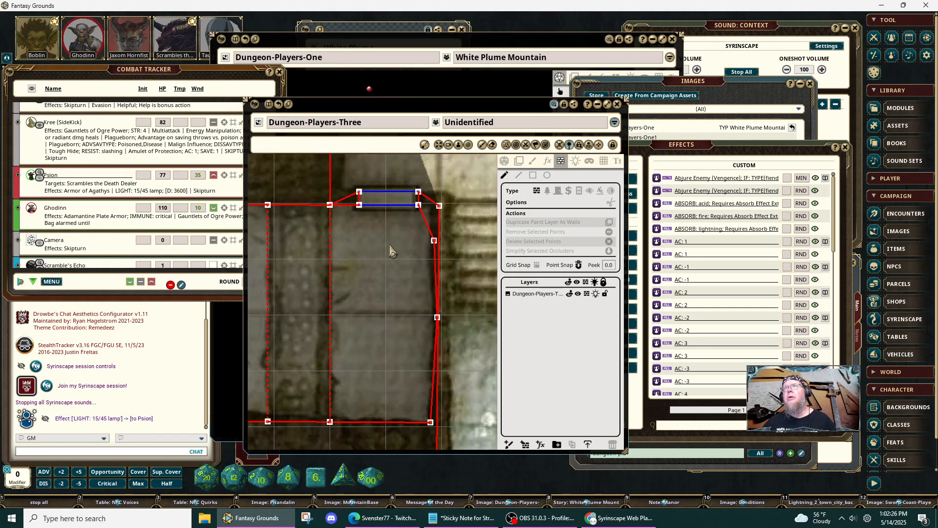
{"action": "scroll", "coordinate": [389, 251], "scroll_direction": "down", "scroll_amount": 1}
{"action": "left_click_drag", "start_coordinate": [389, 252], "coordinate": [380, 326]}
{"action": "scroll", "coordinate": [380, 326], "scroll_direction": "up", "scroll_amount": 1}
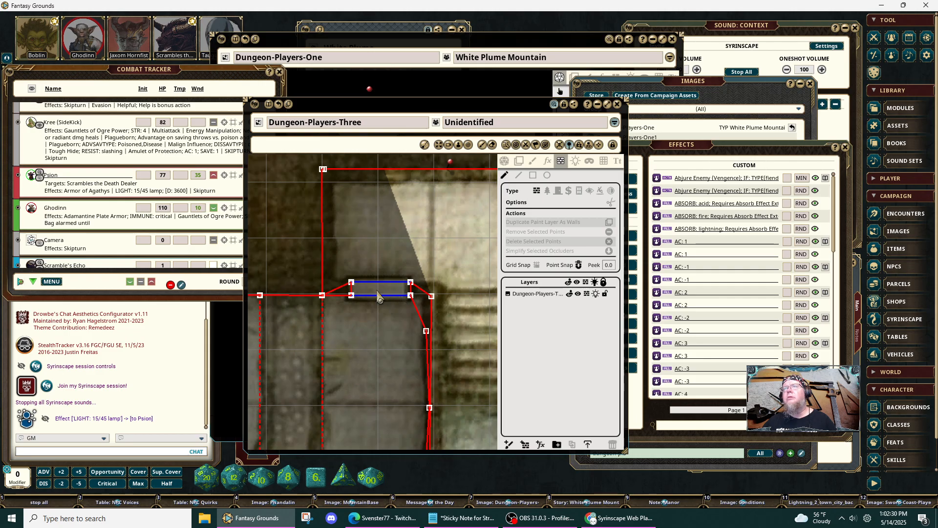
{"action": "left_click", "coordinate": [504, 161]}
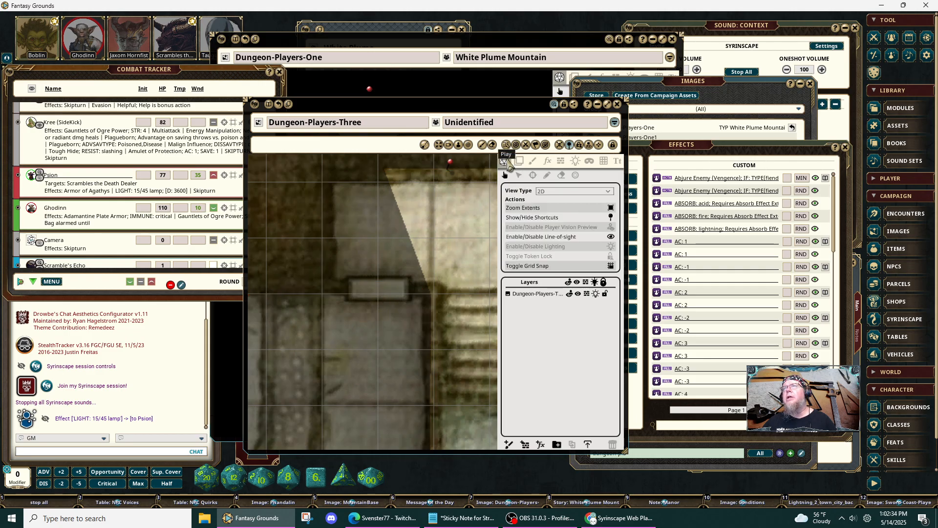
{"action": "left_click", "coordinate": [561, 161]}
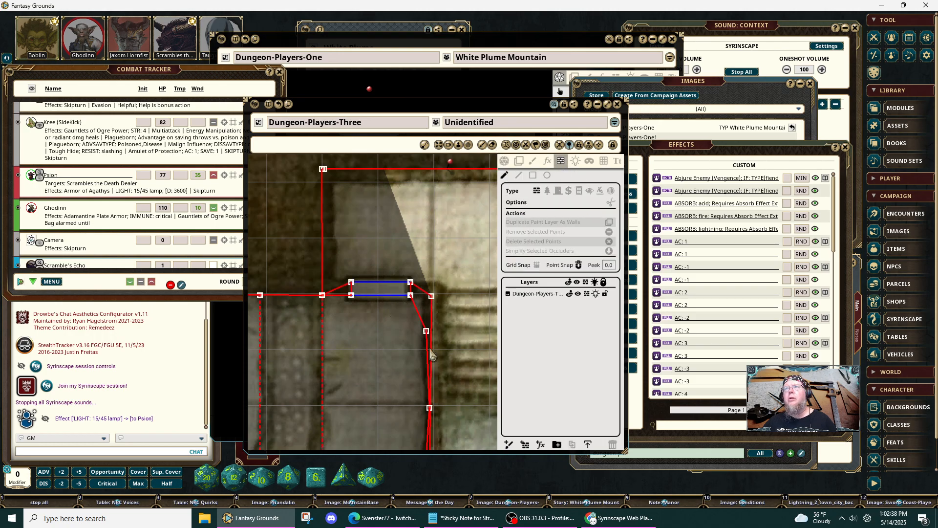
{"action": "left_click_drag", "start_coordinate": [477, 353], "coordinate": [293, 177]}
{"action": "left_click_drag", "start_coordinate": [295, 290], "coordinate": [219, 195]}
{"action": "left_click_drag", "start_coordinate": [364, 365], "coordinate": [266, 201]}
{"action": "left_click_drag", "start_coordinate": [454, 351], "coordinate": [274, 195]}
{"action": "left_click_drag", "start_coordinate": [313, 420], "coordinate": [547, 404]}
{"action": "left_click_drag", "start_coordinate": [294, 290], "coordinate": [377, 334]}
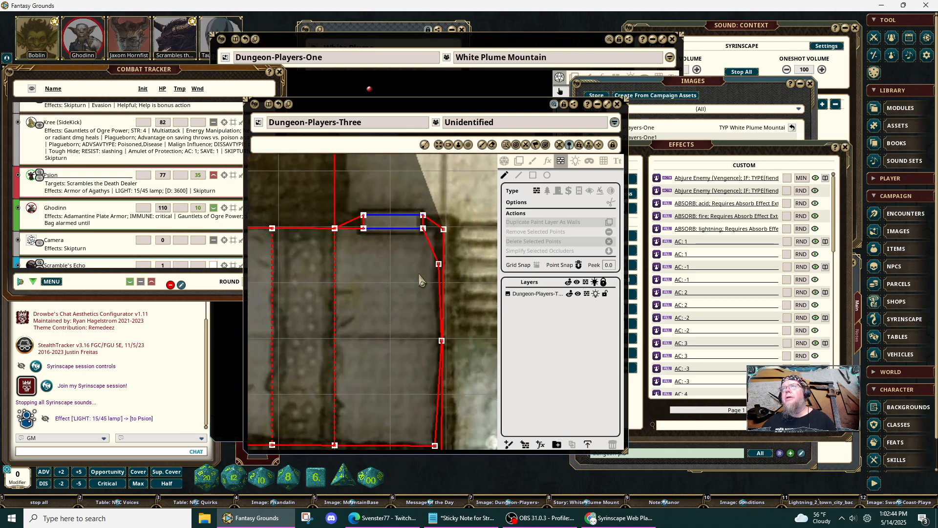
Delete the two intermediate wall points on the passage's east end below the narrow door.
{"action": "left_click", "coordinate": [438, 265]}
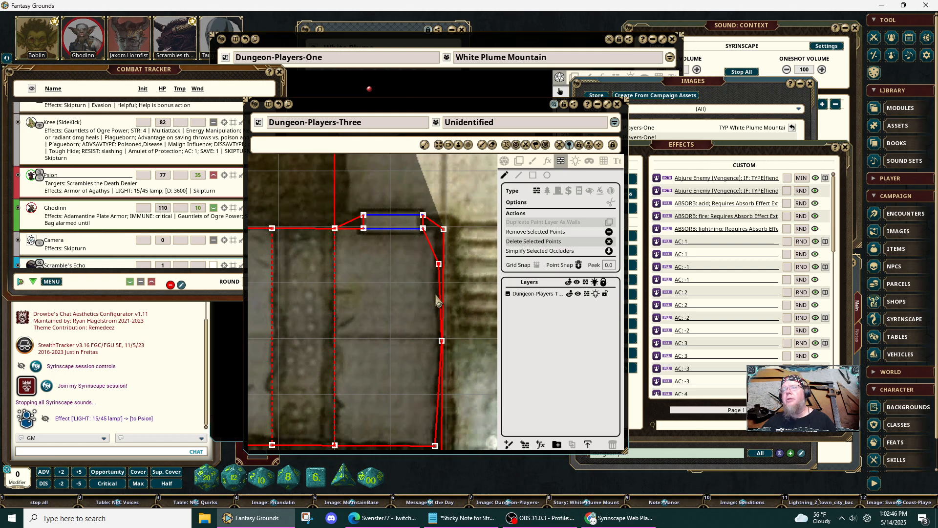
{"action": "key", "text": "Delete"}
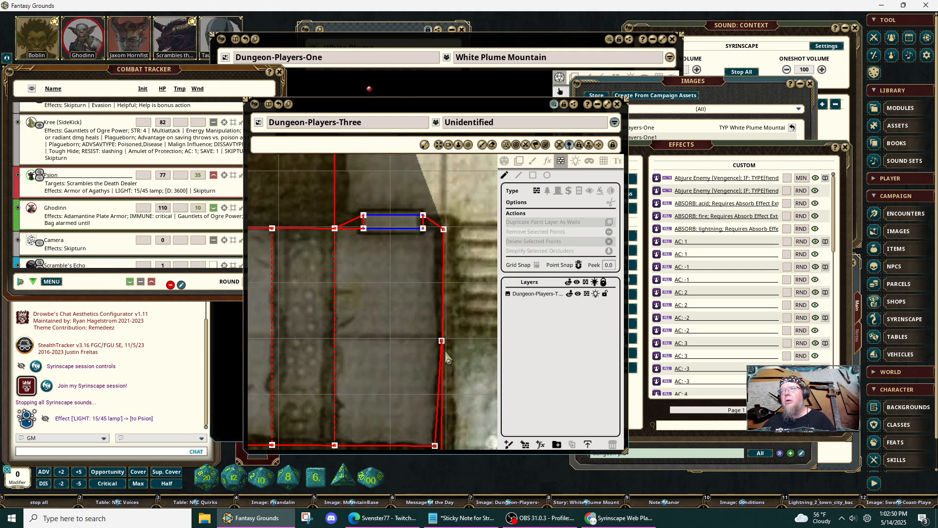
{"action": "left_click_drag", "start_coordinate": [433, 399], "coordinate": [395, 301]}
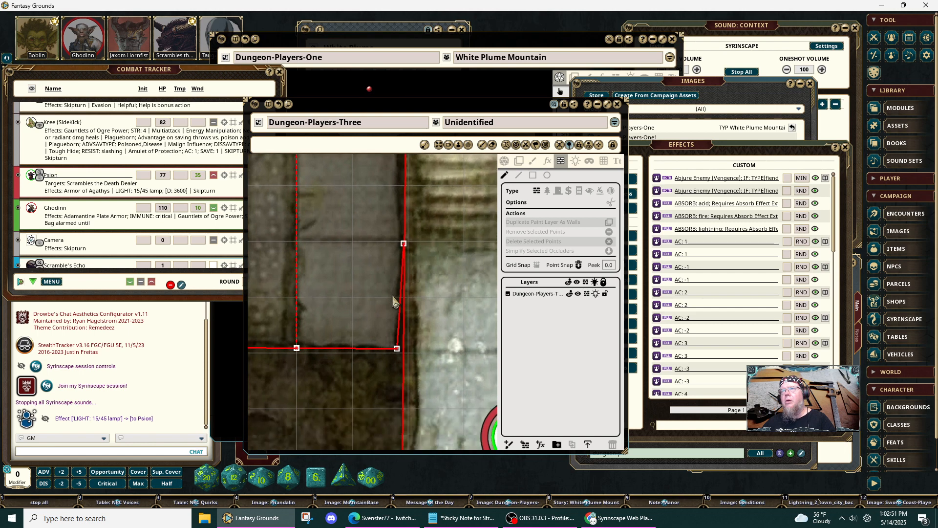
{"action": "left_click", "coordinate": [403, 243]}
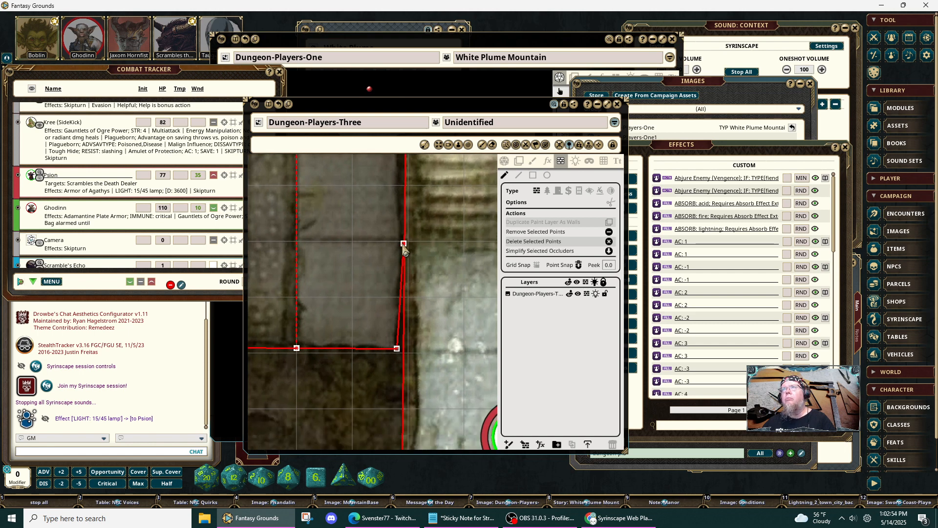
{"action": "key", "text": "Delete"}
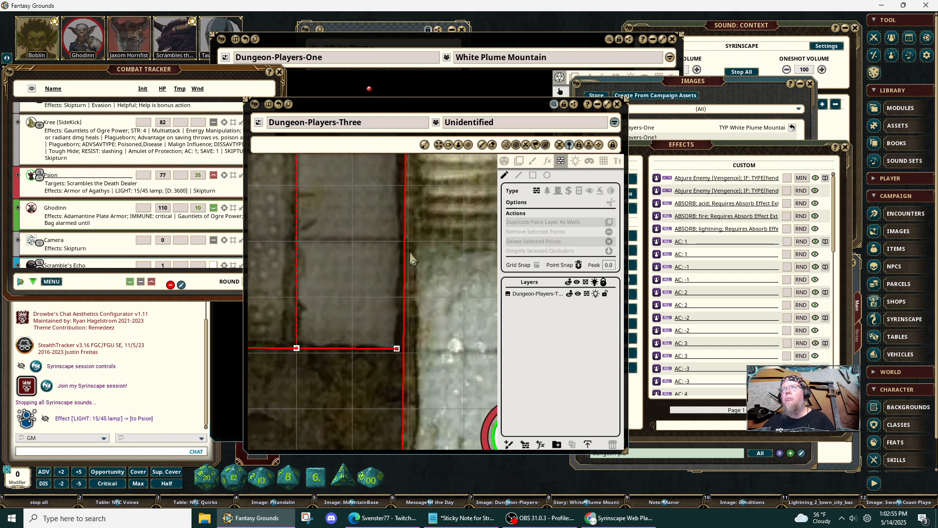
Move the passage's southeast corner point and the two south wall points beside the eastern dashed strip slightly south.
{"action": "left_click", "coordinate": [396, 348]}
{"action": "left_click_drag", "start_coordinate": [397, 351], "coordinate": [403, 359]}
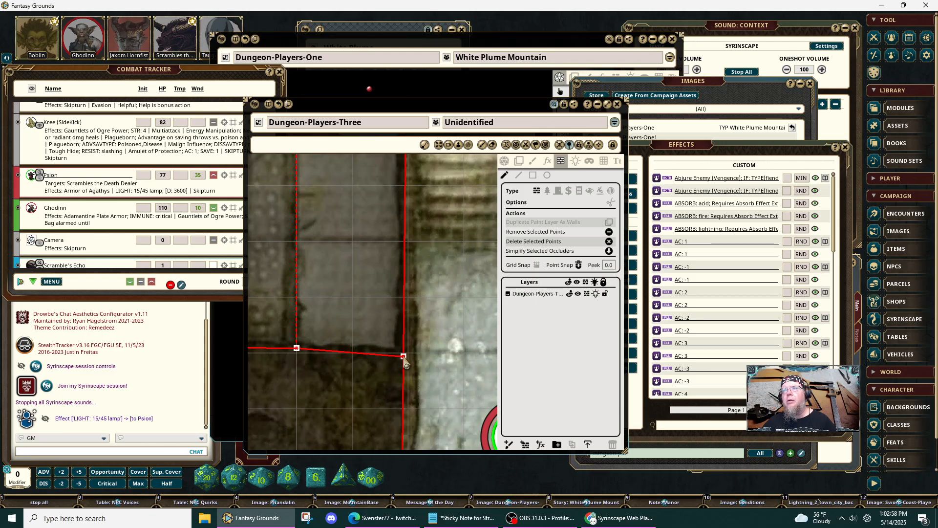
{"action": "left_click", "coordinate": [297, 348]}
{"action": "left_click_drag", "start_coordinate": [293, 349], "coordinate": [296, 364]}
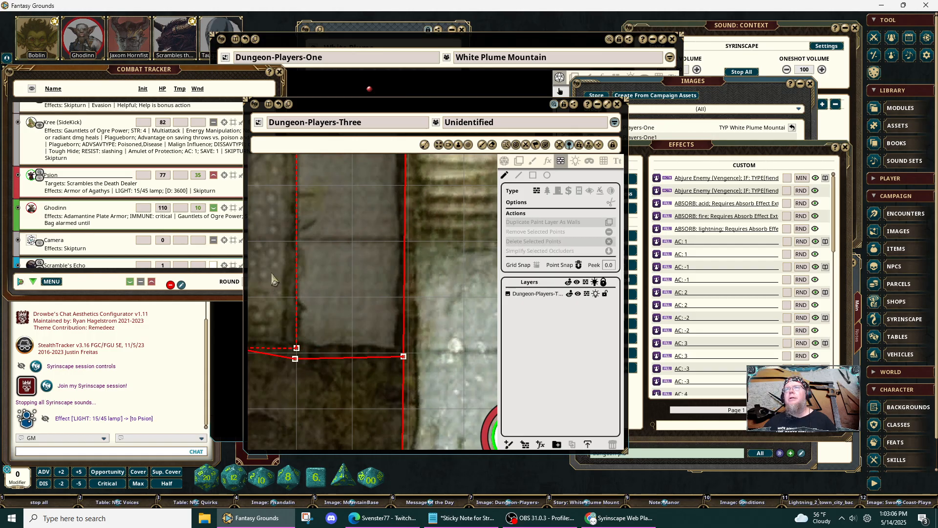
{"action": "left_click_drag", "start_coordinate": [329, 308], "coordinate": [493, 332]}
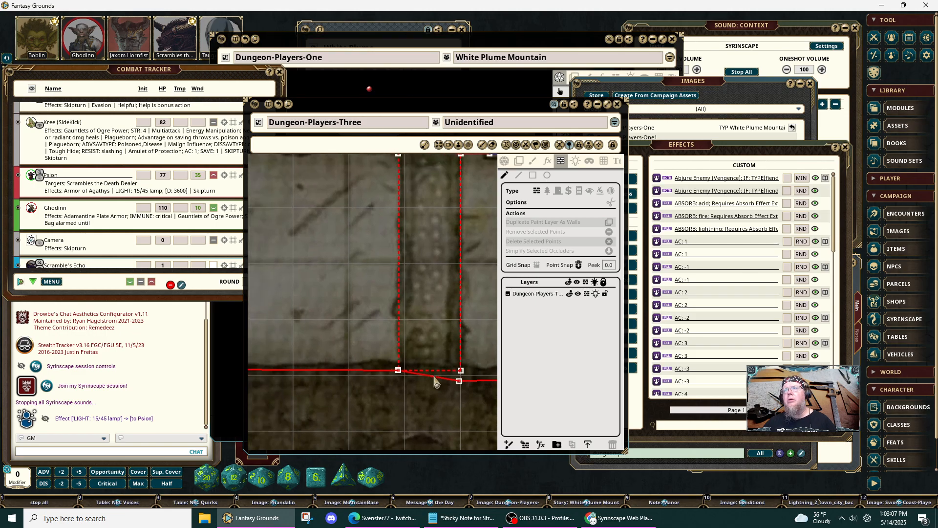
{"action": "left_click", "coordinate": [397, 371]}
{"action": "left_click_drag", "start_coordinate": [401, 374], "coordinate": [398, 383]}
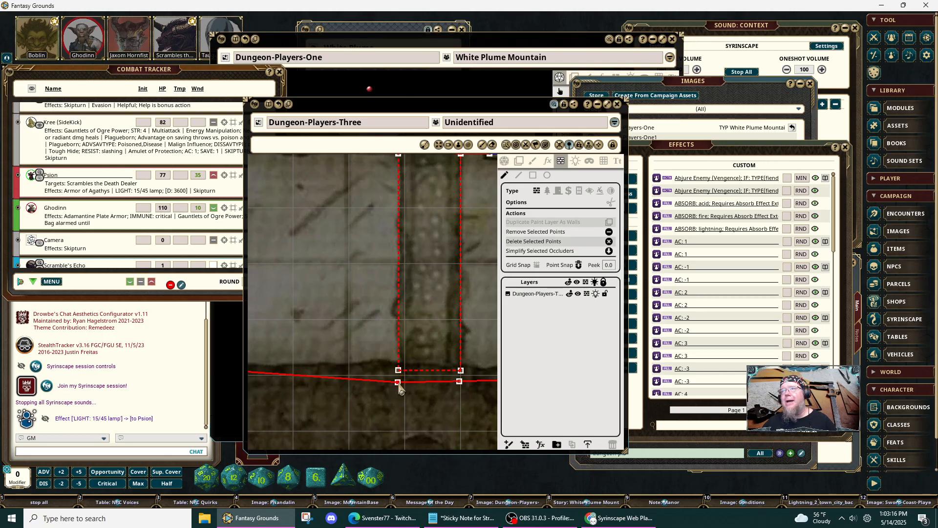
{"action": "left_click_drag", "start_coordinate": [285, 358], "coordinate": [390, 388]}
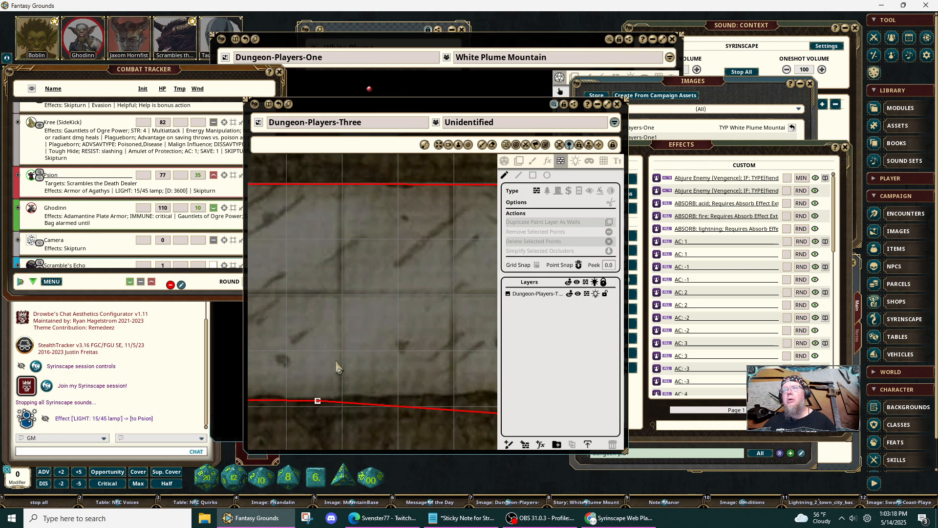
{"action": "scroll", "coordinate": [338, 364], "scroll_direction": "down", "scroll_amount": 3}
{"action": "left_click_drag", "start_coordinate": [302, 398], "coordinate": [405, 362]}
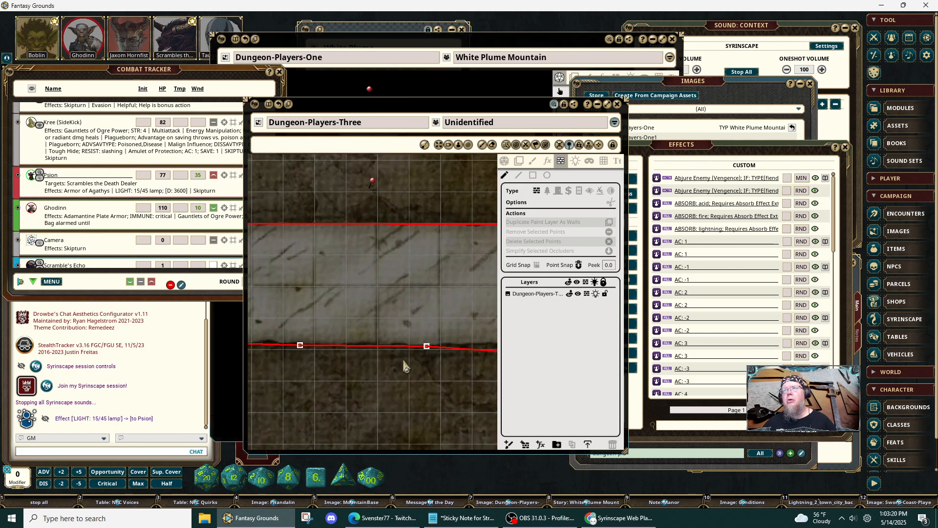
{"action": "left_click_drag", "start_coordinate": [288, 306], "coordinate": [462, 384]}
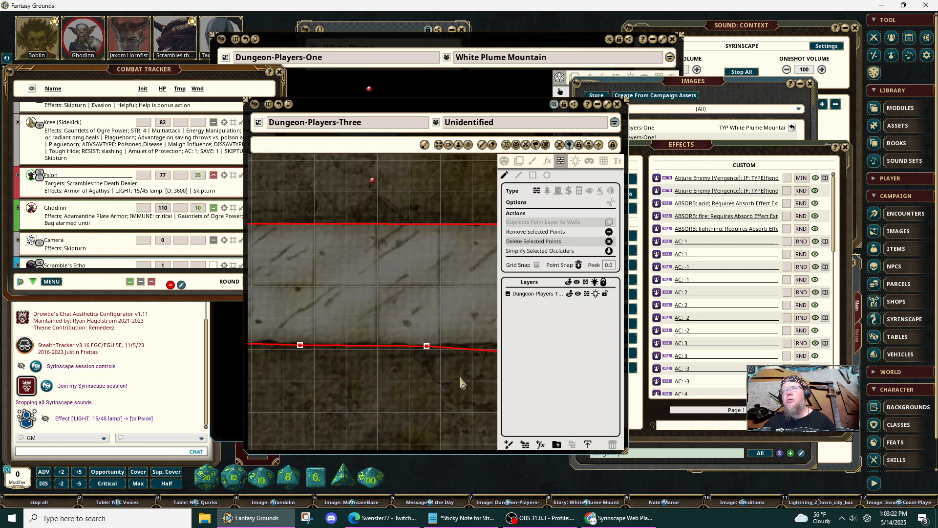
{"action": "key", "text": "Delete"}
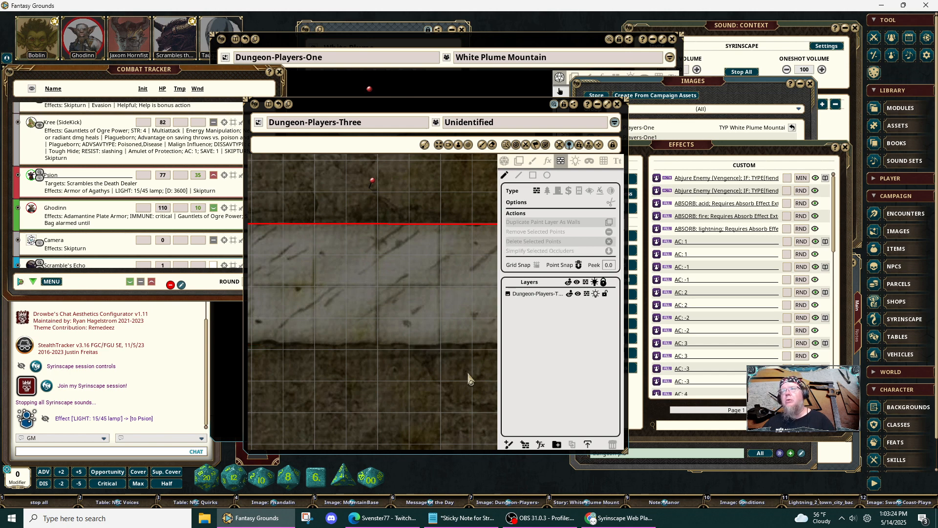
{"action": "key", "text": "ctrl+z"}
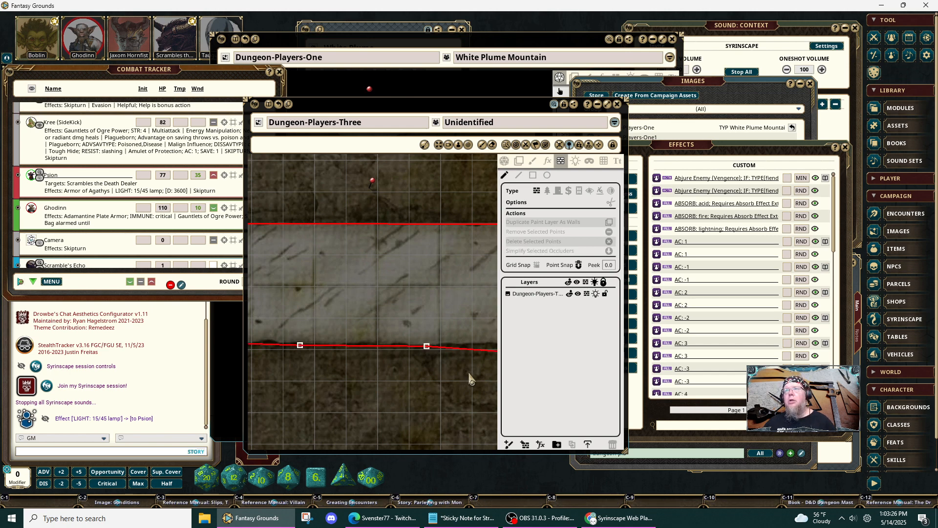
Remove the two intermediate points from the passage's south wall between the dashed strips, keeping the wall itself.
{"action": "left_click_drag", "start_coordinate": [259, 311], "coordinate": [460, 379]}
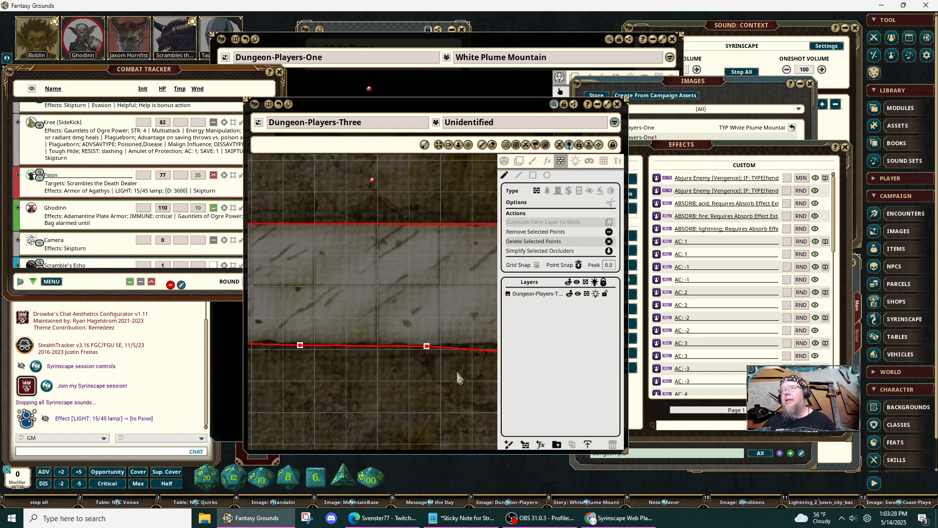
{"action": "left_click", "coordinate": [609, 233]}
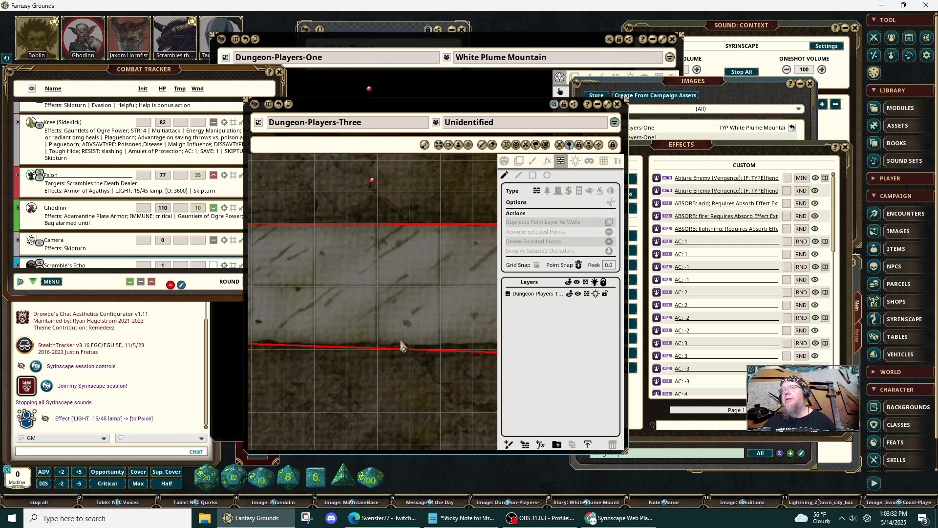
Move the passage's south wall points beside the western dashed strip slightly south.
{"action": "scroll", "coordinate": [373, 371], "scroll_direction": "down", "scroll_amount": 2}
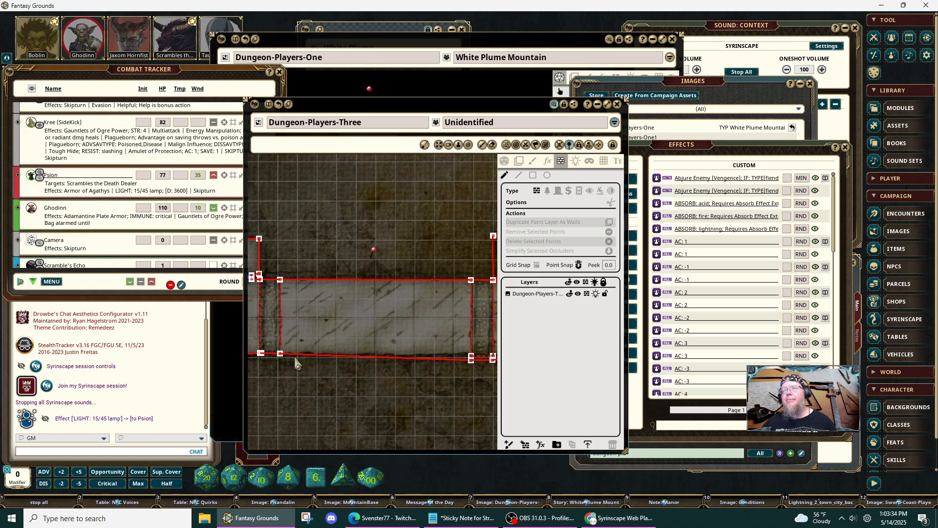
{"action": "left_click_drag", "start_coordinate": [264, 369], "coordinate": [351, 371]}
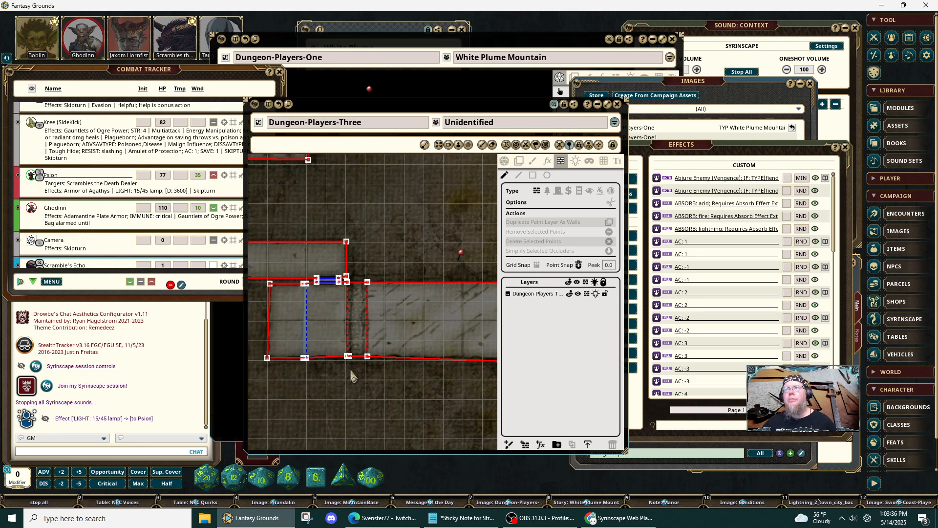
{"action": "scroll", "coordinate": [352, 372], "scroll_direction": "up", "scroll_amount": 2}
{"action": "left_click_drag", "start_coordinate": [324, 325], "coordinate": [401, 373]}
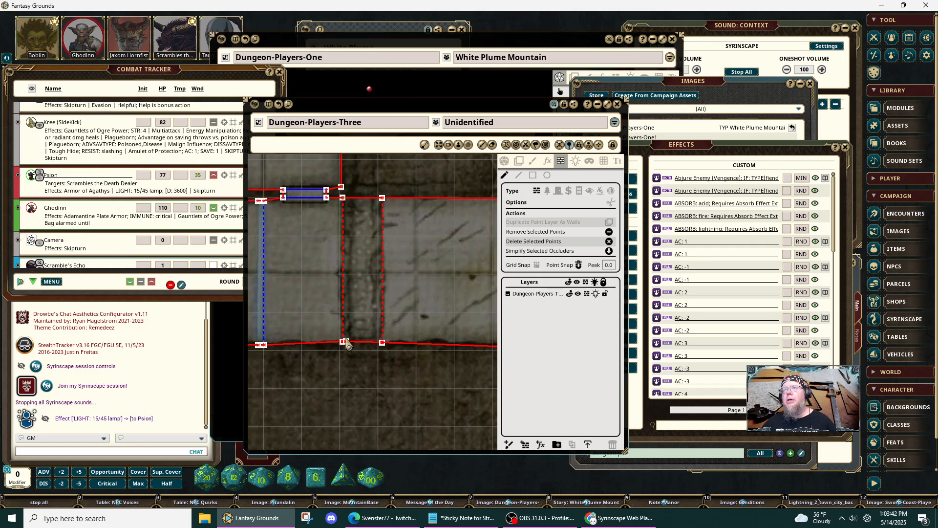
{"action": "left_click_drag", "start_coordinate": [348, 344], "coordinate": [349, 352]}
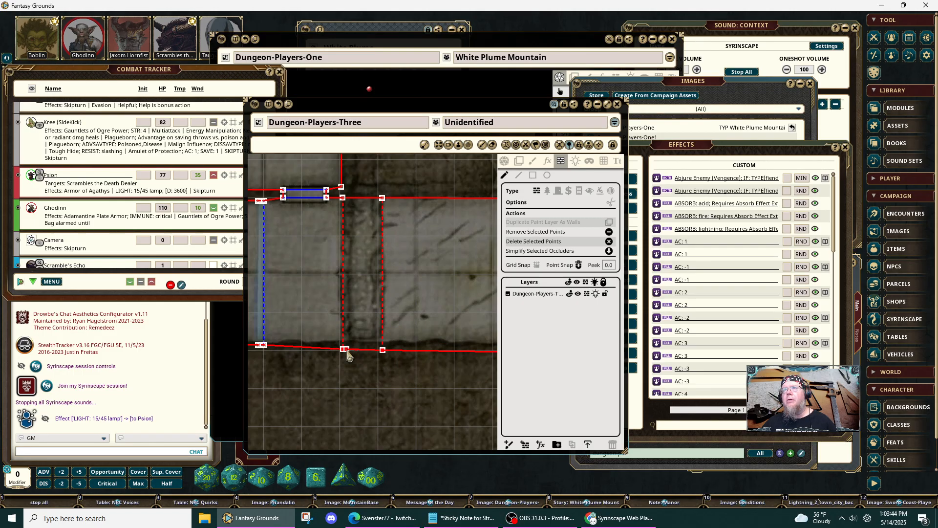
{"action": "left_click", "coordinate": [332, 367]}
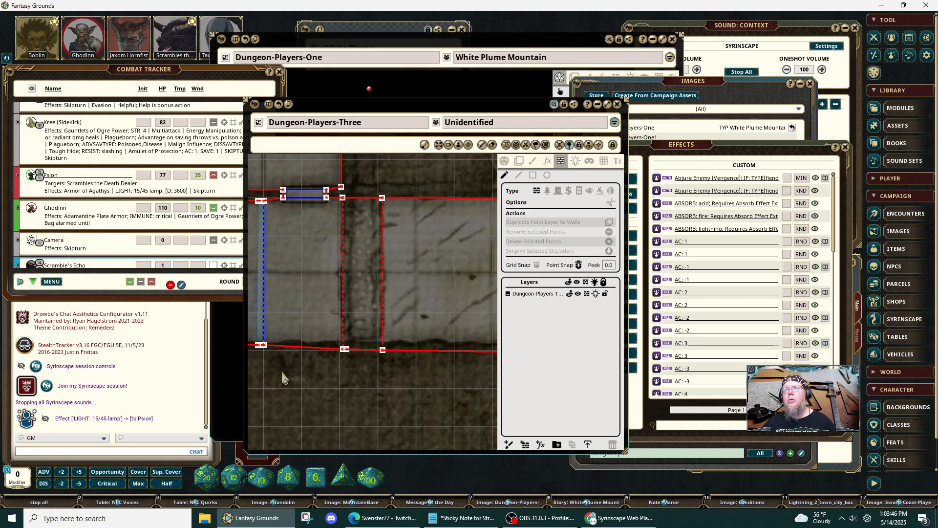
Remove the blue dashed wall crossing the passage's west end by removing its selected northern points.
{"action": "left_click_drag", "start_coordinate": [284, 374], "coordinate": [449, 388]}
{"action": "left_click_drag", "start_coordinate": [323, 337], "coordinate": [425, 371]}
{"action": "left_click", "coordinate": [427, 375]}
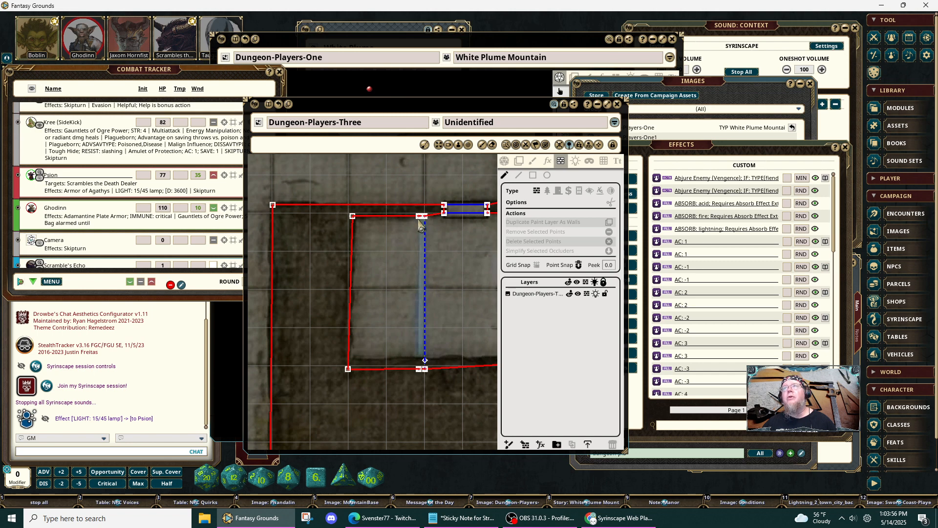
{"action": "left_click_drag", "start_coordinate": [413, 212], "coordinate": [441, 239]}
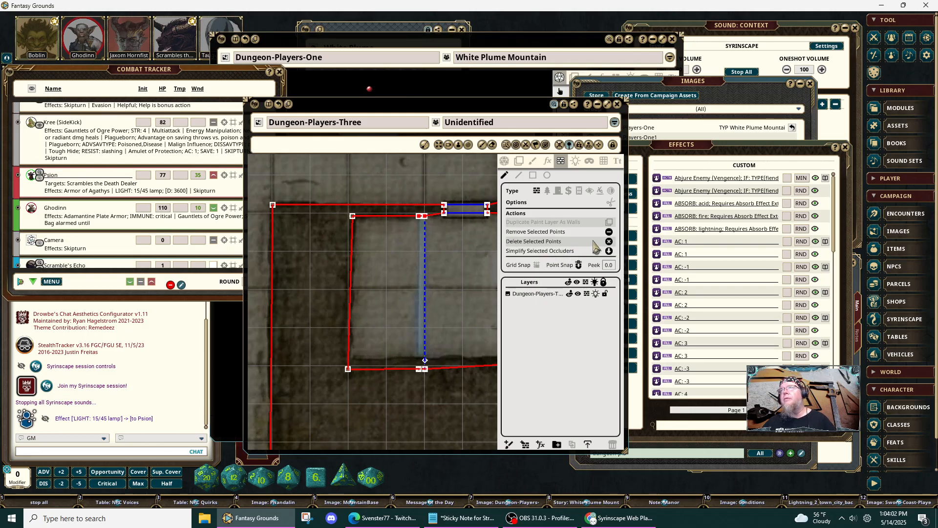
{"action": "left_click", "coordinate": [611, 233]}
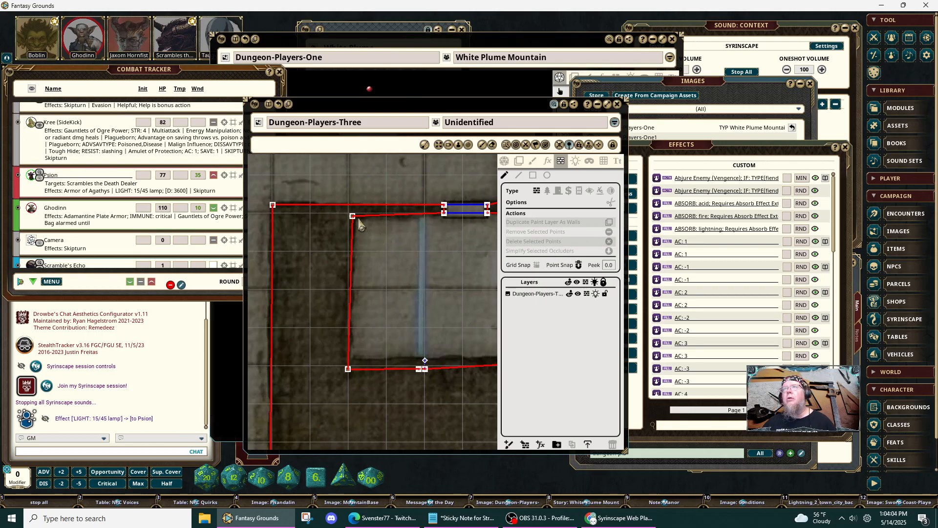
Move the passage's northwest corner point slightly up and outward and its southwest corner point slightly west.
{"action": "left_click", "coordinate": [352, 216]}
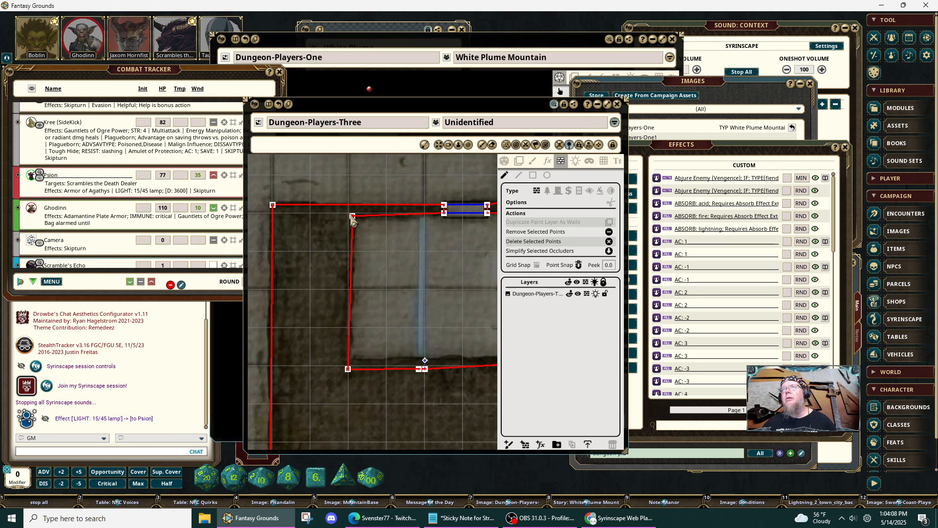
{"action": "left_click_drag", "start_coordinate": [352, 216], "coordinate": [346, 212]}
{"action": "left_click", "coordinate": [353, 267]}
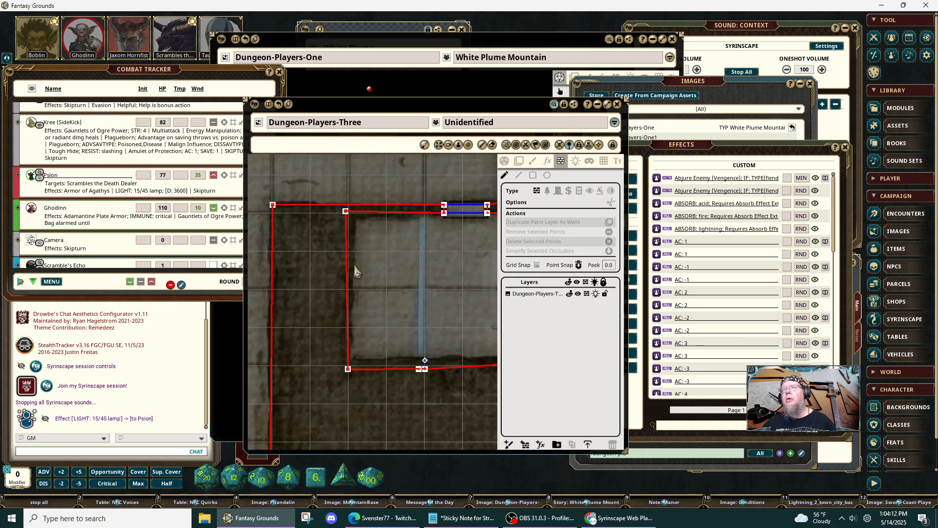
{"action": "left_click", "coordinate": [348, 370]}
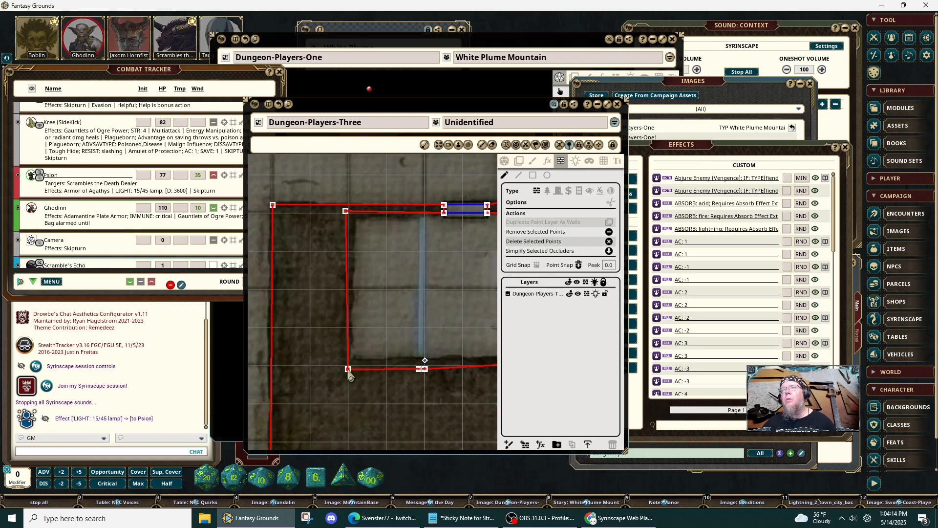
{"action": "left_click_drag", "start_coordinate": [348, 370], "coordinate": [342, 367]}
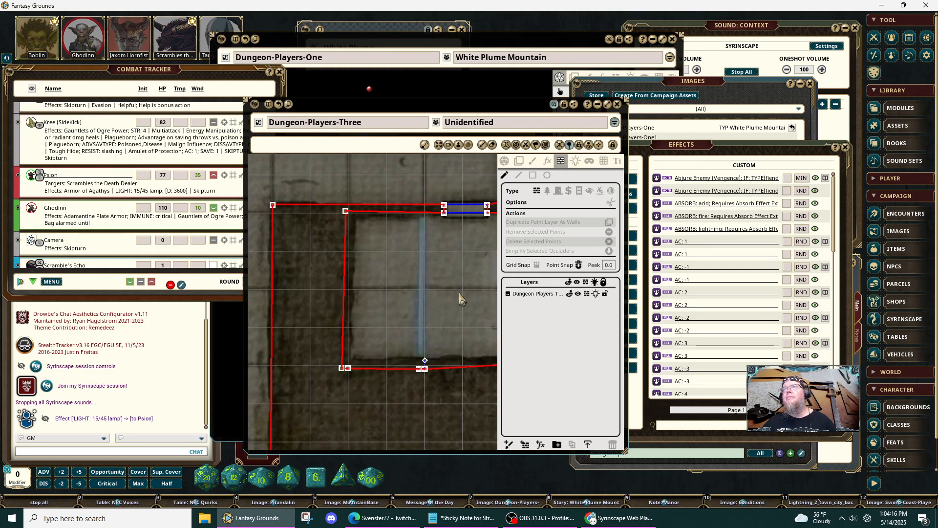
Move the north wall points at the inner edges of both dashed strips slightly north.
{"action": "left_click_drag", "start_coordinate": [458, 292], "coordinate": [365, 353]}
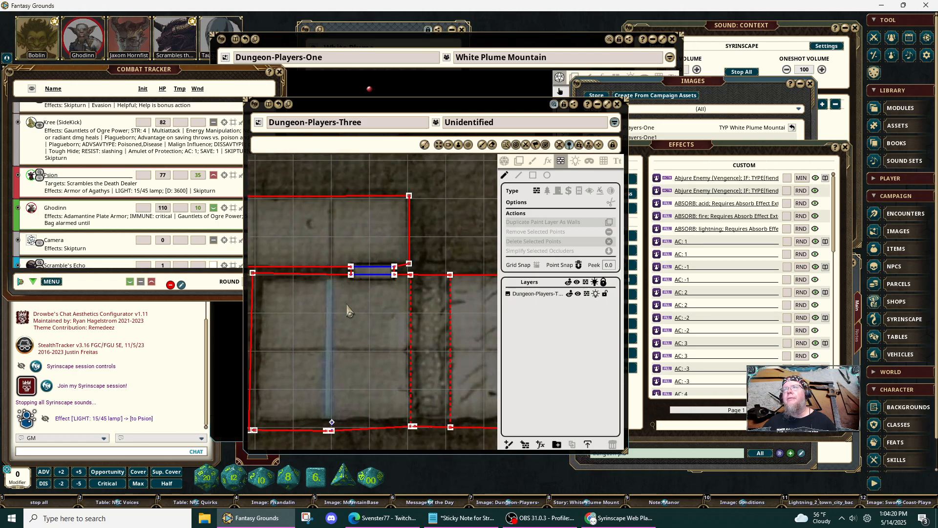
{"action": "left_click_drag", "start_coordinate": [490, 320], "coordinate": [337, 320]}
{"action": "scroll", "coordinate": [366, 319], "scroll_direction": "down", "scroll_amount": 5}
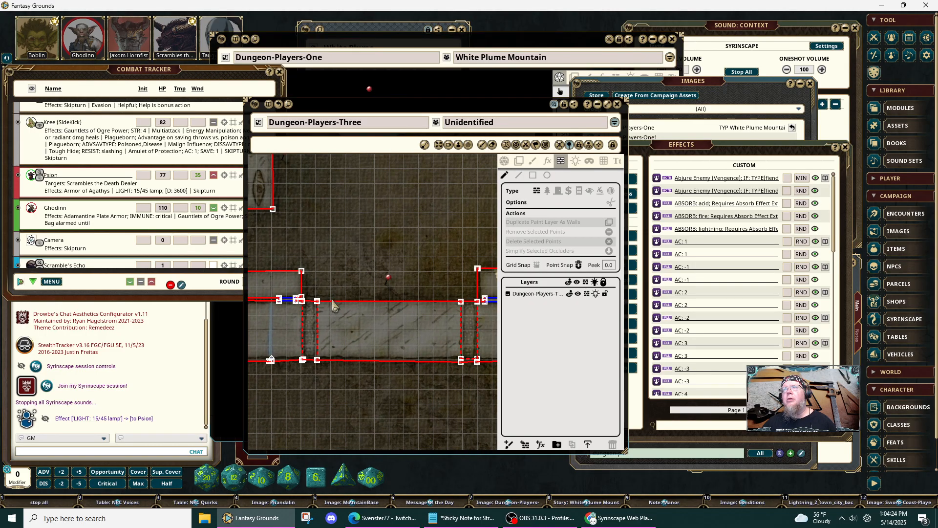
{"action": "left_click_drag", "start_coordinate": [307, 280], "coordinate": [473, 324]}
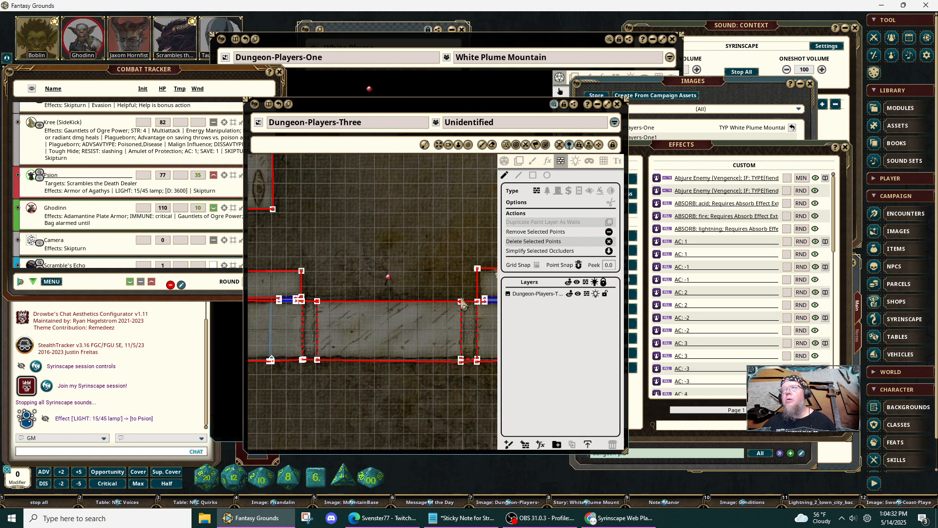
{"action": "left_click_drag", "start_coordinate": [461, 298], "coordinate": [463, 304]}
{"action": "left_click", "coordinate": [463, 304]}
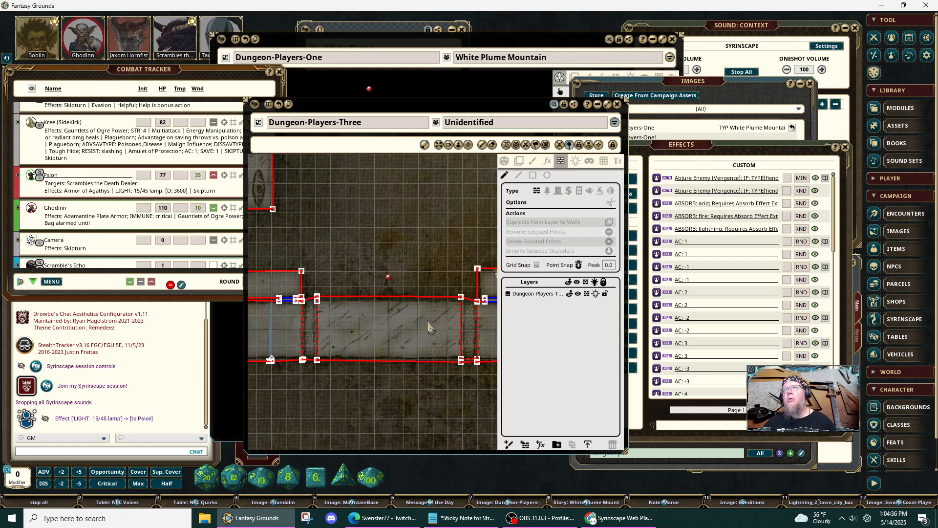
Shift the upper corridor's two north wall corner points slightly northeast and nudge the wall point beside its narrow door east.
{"action": "left_click_drag", "start_coordinate": [281, 320], "coordinate": [369, 321]}
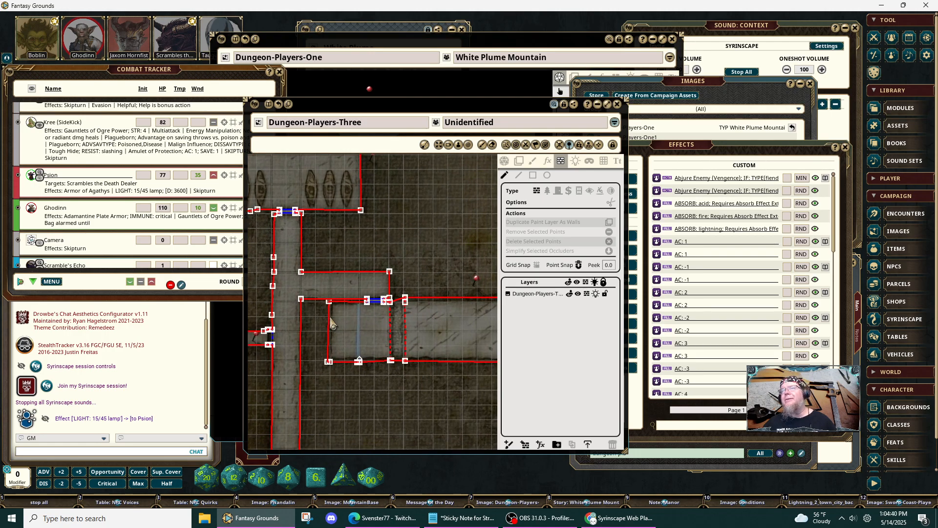
{"action": "scroll", "coordinate": [332, 322], "scroll_direction": "up", "scroll_amount": 2}
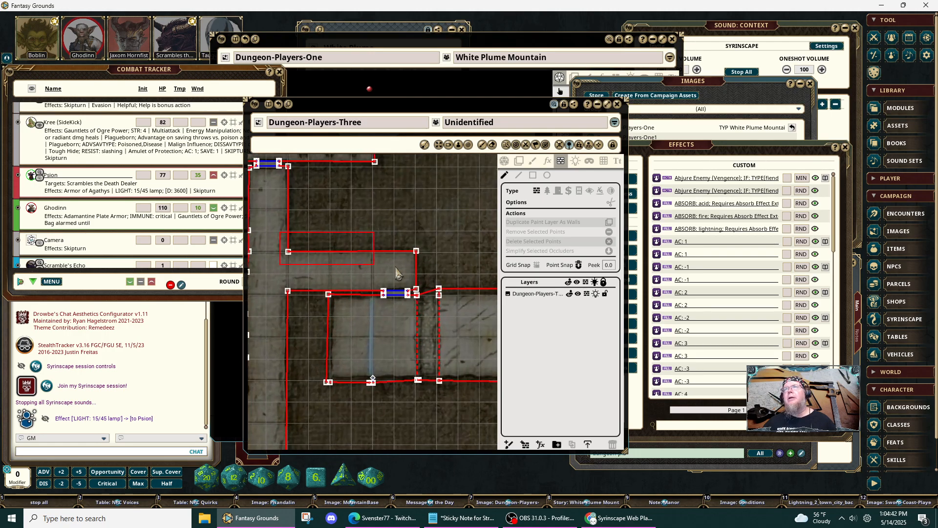
{"action": "left_click", "coordinate": [444, 269]}
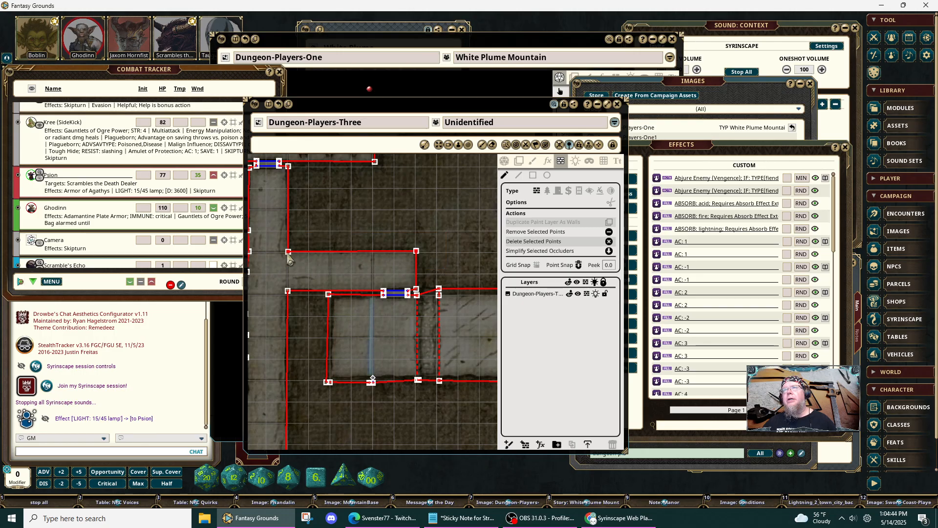
{"action": "left_click_drag", "start_coordinate": [288, 252], "coordinate": [294, 249]}
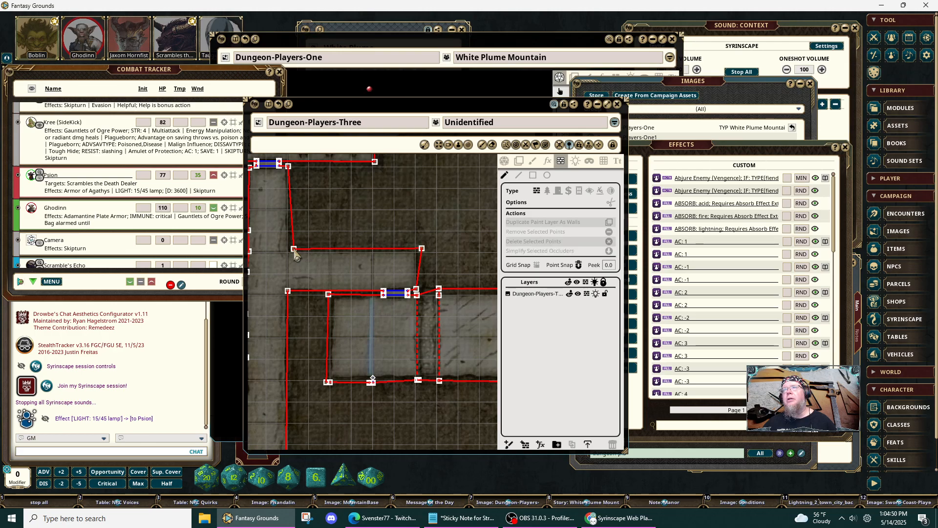
{"action": "left_click", "coordinate": [418, 291]}
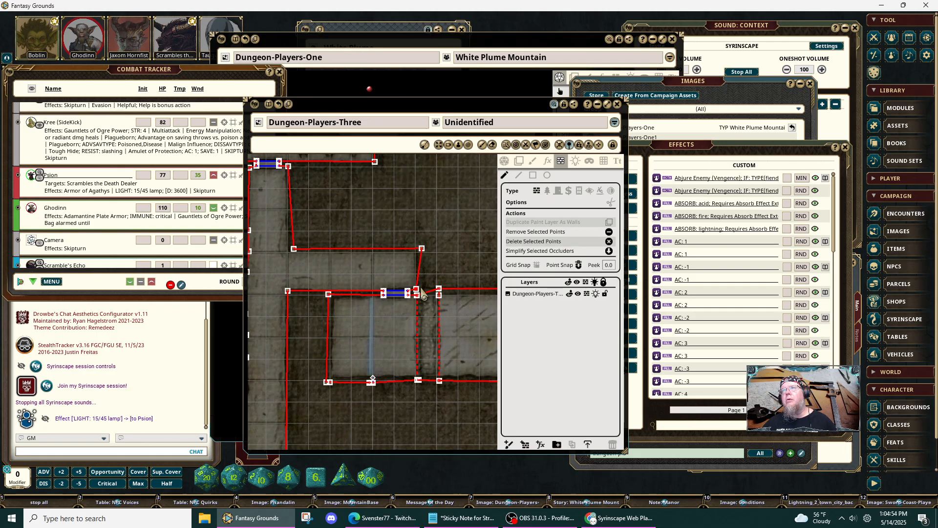
{"action": "left_click_drag", "start_coordinate": [423, 292], "coordinate": [419, 293]}
{"action": "left_click", "coordinate": [411, 280]}
Move the corridor's corner point beside the boat room's south door slightly northeast and the boat room's southeast corner slightly outward.
{"action": "left_click_drag", "start_coordinate": [337, 207], "coordinate": [387, 325]}
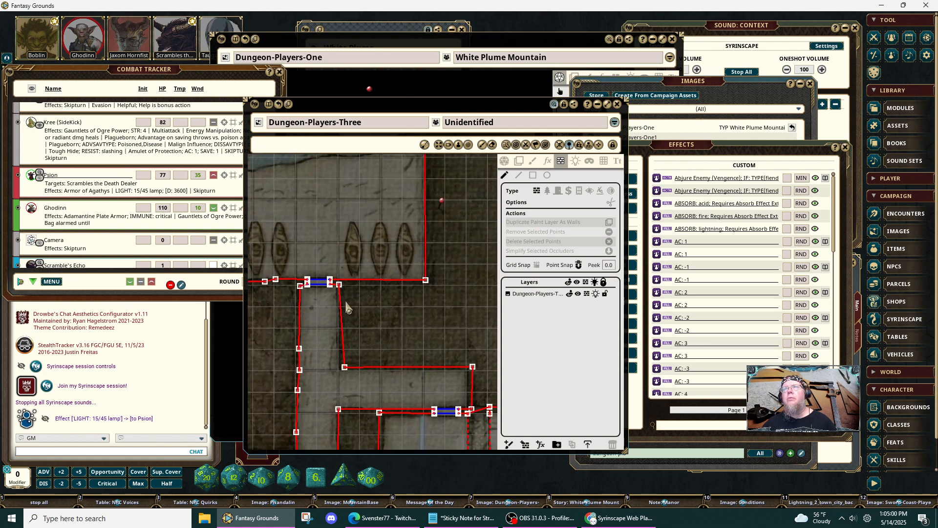
{"action": "scroll", "coordinate": [341, 288], "scroll_direction": "up", "scroll_amount": 3}
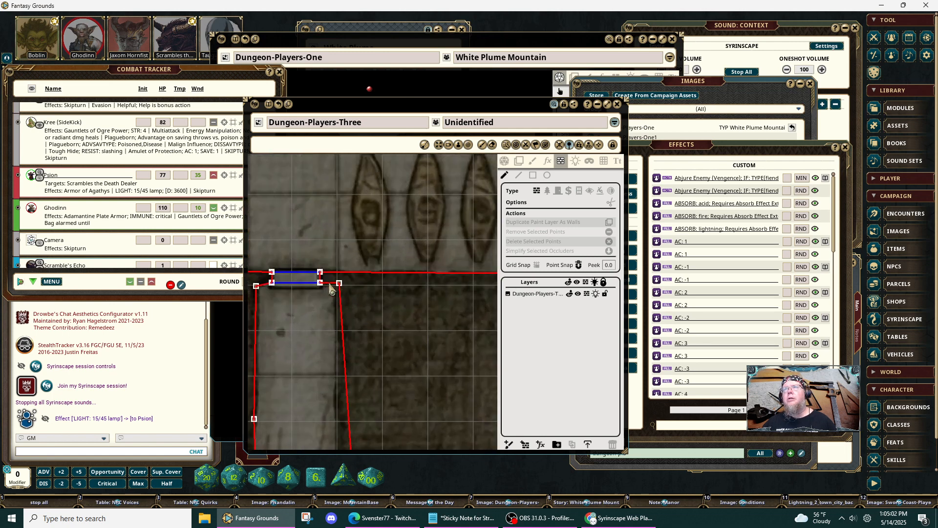
{"action": "left_click_drag", "start_coordinate": [340, 288], "coordinate": [347, 284]}
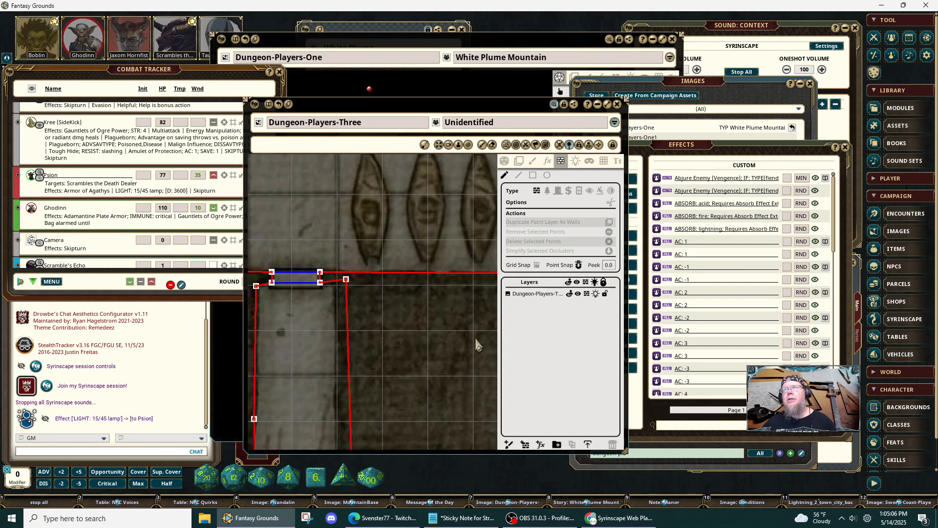
{"action": "left_click_drag", "start_coordinate": [476, 340], "coordinate": [361, 340]}
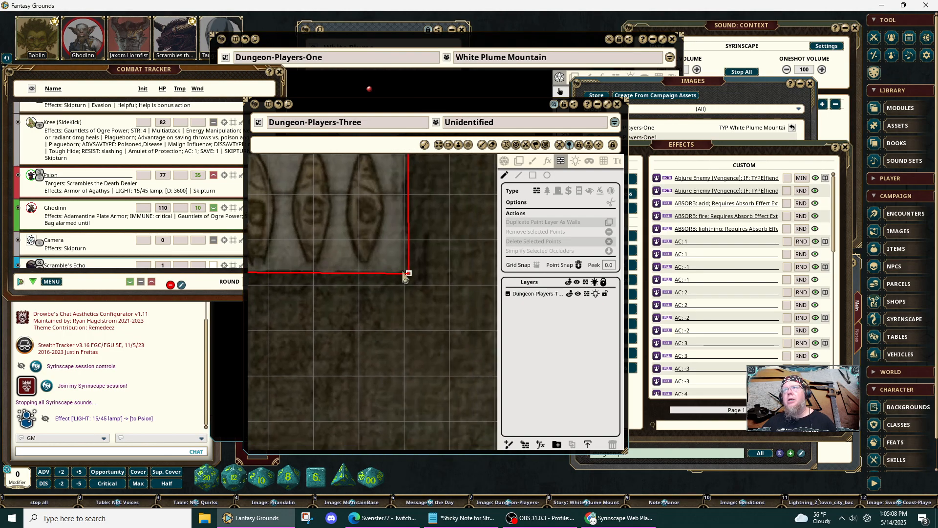
{"action": "left_click_drag", "start_coordinate": [409, 273], "coordinate": [413, 284]}
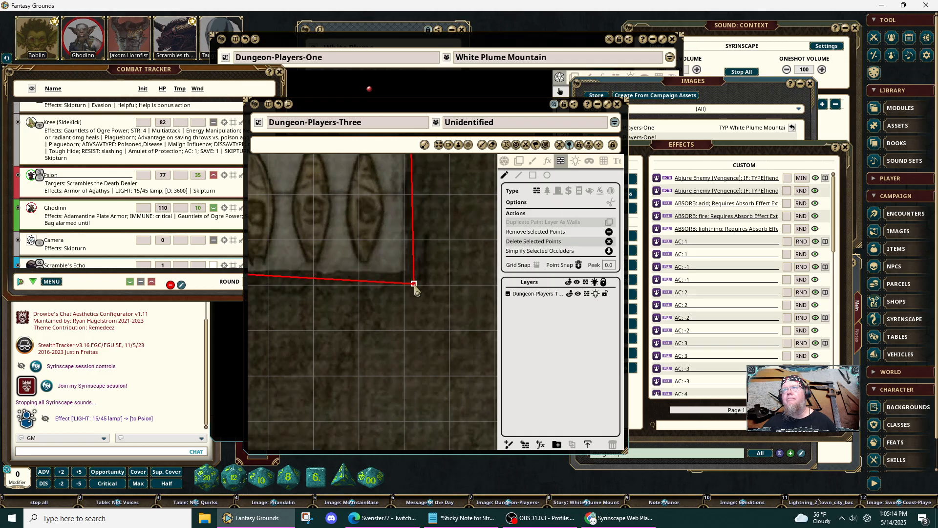
{"action": "left_click", "coordinate": [393, 258]}
Move the top of the boat room's east wall slightly east and the adjoining river bank point slightly northeast.
{"action": "left_click_drag", "start_coordinate": [380, 254], "coordinate": [468, 429]}
{"action": "scroll", "coordinate": [402, 347], "scroll_direction": "down", "scroll_amount": 5}
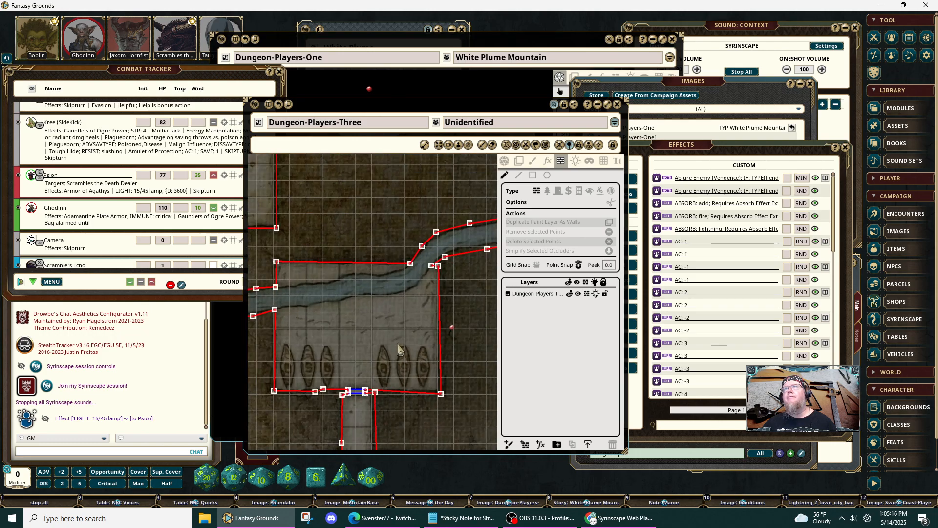
{"action": "left_click_drag", "start_coordinate": [413, 299], "coordinate": [395, 316]}
{"action": "scroll", "coordinate": [395, 320], "scroll_direction": "up", "scroll_amount": 10}
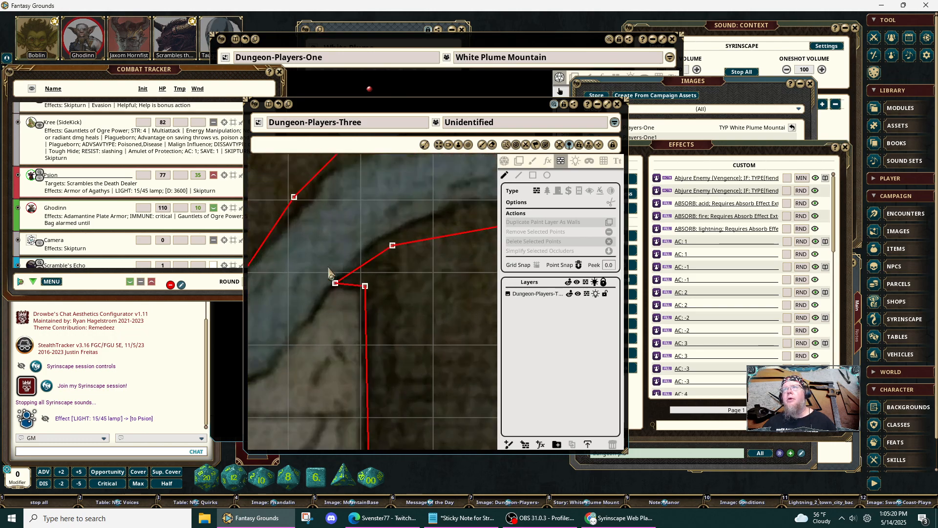
{"action": "left_click", "coordinate": [366, 287]}
{"action": "left_click_drag", "start_coordinate": [370, 288], "coordinate": [376, 287]}
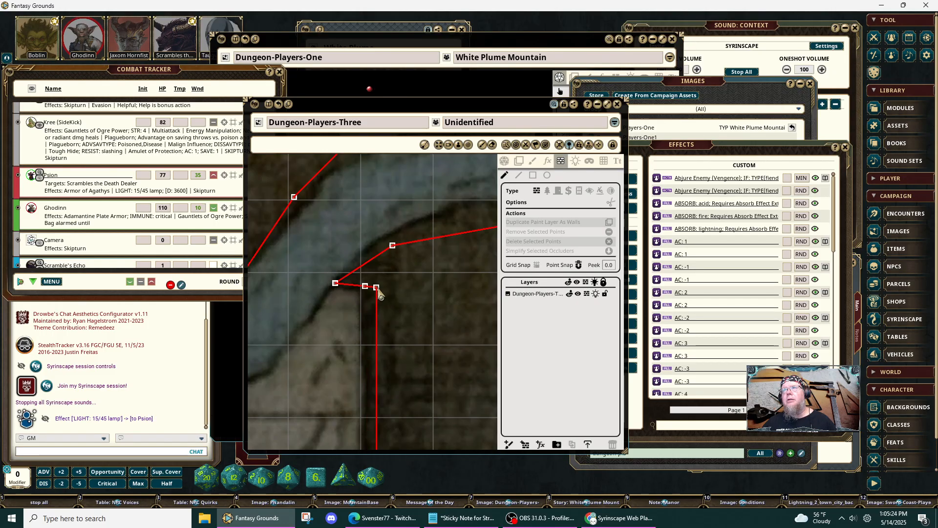
{"action": "left_click", "coordinate": [336, 283]}
{"action": "left_click_drag", "start_coordinate": [343, 284], "coordinate": [346, 278]}
Move the south bank wall point at the crest of the river's bend slightly south, away from the water.
{"action": "scroll", "coordinate": [367, 282], "scroll_direction": "down", "scroll_amount": 5}
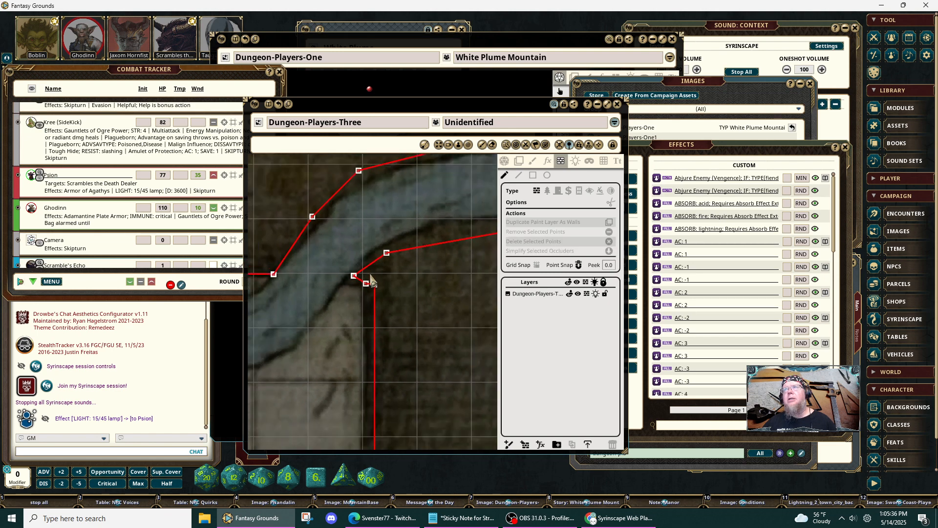
{"action": "left_click_drag", "start_coordinate": [459, 337], "coordinate": [279, 337]}
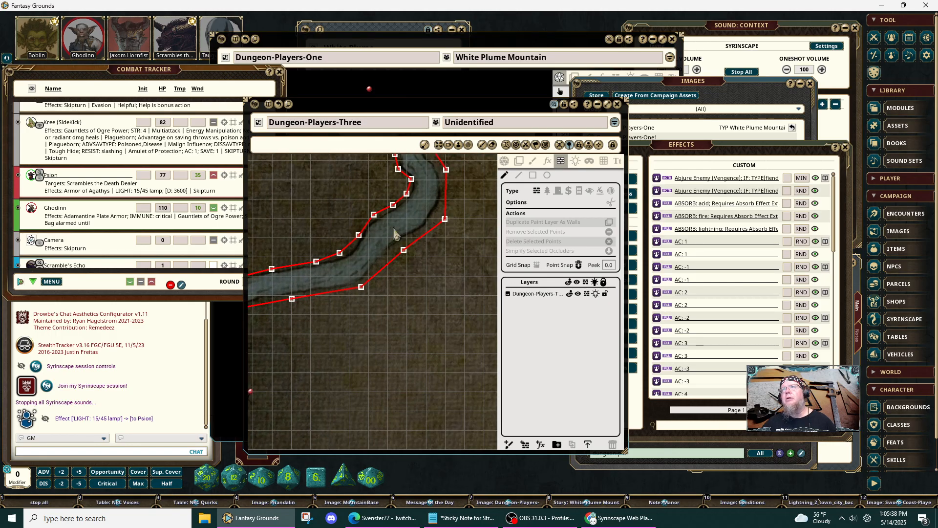
{"action": "left_click_drag", "start_coordinate": [351, 218], "coordinate": [419, 432]}
{"action": "left_click_drag", "start_coordinate": [316, 325], "coordinate": [433, 322]}
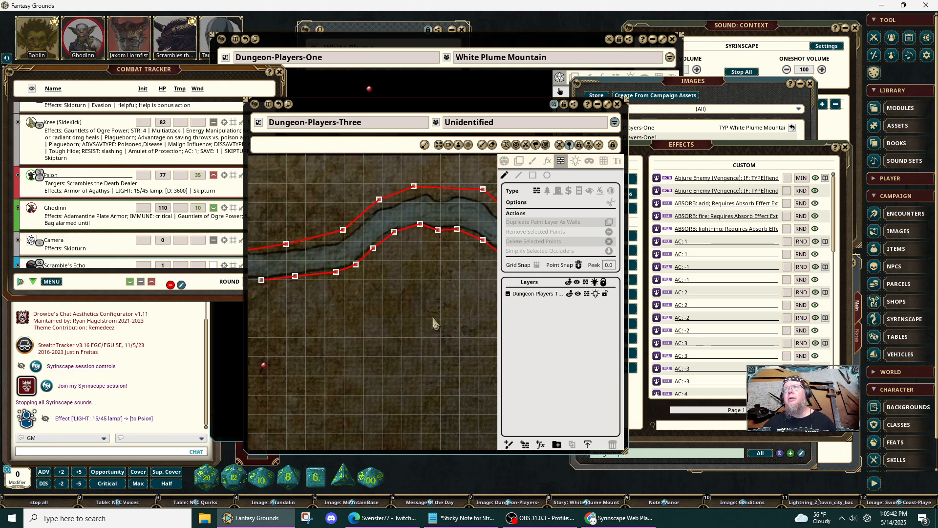
{"action": "left_click", "coordinate": [420, 226]}
{"action": "left_click_drag", "start_coordinate": [421, 225], "coordinate": [419, 229]}
{"action": "left_click", "coordinate": [409, 274]}
Extend the river's south bank wall to the western room's east wall and move that wall's upper end down to meet it.
{"action": "left_click_drag", "start_coordinate": [386, 334], "coordinate": [489, 285]}
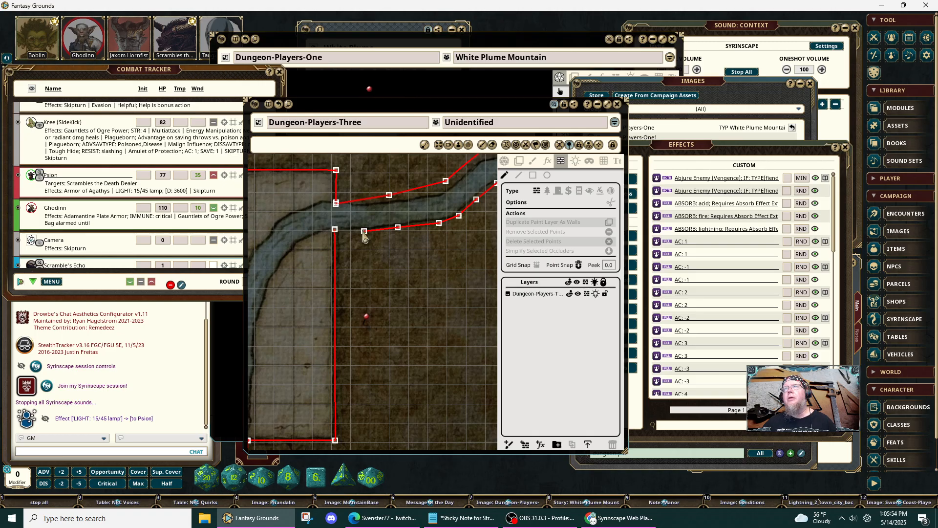
{"action": "left_click_drag", "start_coordinate": [364, 231], "coordinate": [338, 238]}
{"action": "left_click", "coordinate": [339, 242]}
{"action": "left_click", "coordinate": [337, 234]}
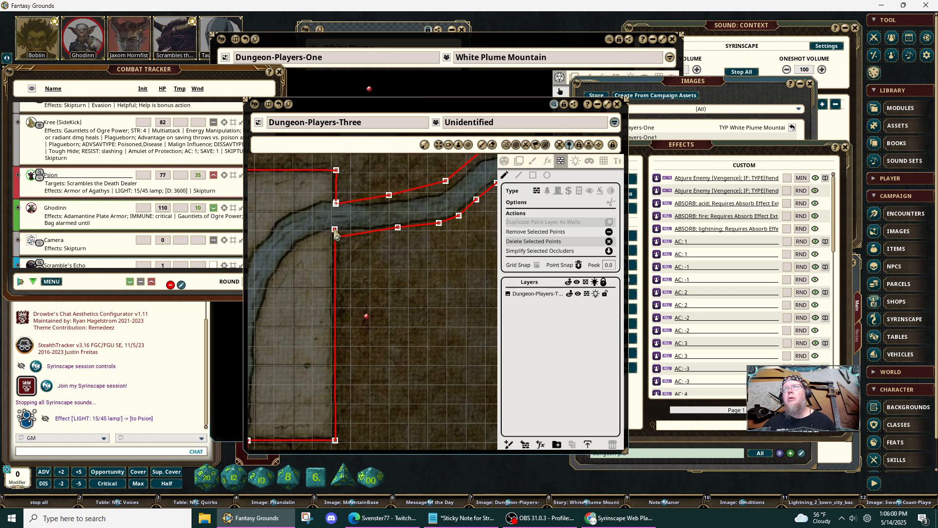
{"action": "left_click_drag", "start_coordinate": [336, 234], "coordinate": [341, 241]}
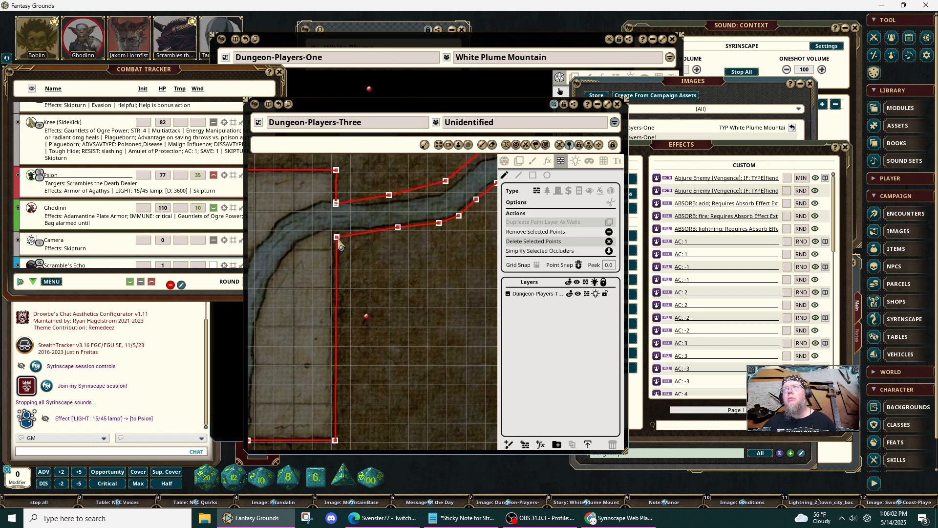
Deselect the wall points and shift the Dungeon-Players-Three map window right and slightly down on the desktop.
{"action": "left_click", "coordinate": [351, 298]}
{"action": "left_click_drag", "start_coordinate": [312, 435], "coordinate": [371, 345]}
{"action": "left_click_drag", "start_coordinate": [303, 342], "coordinate": [399, 358]}
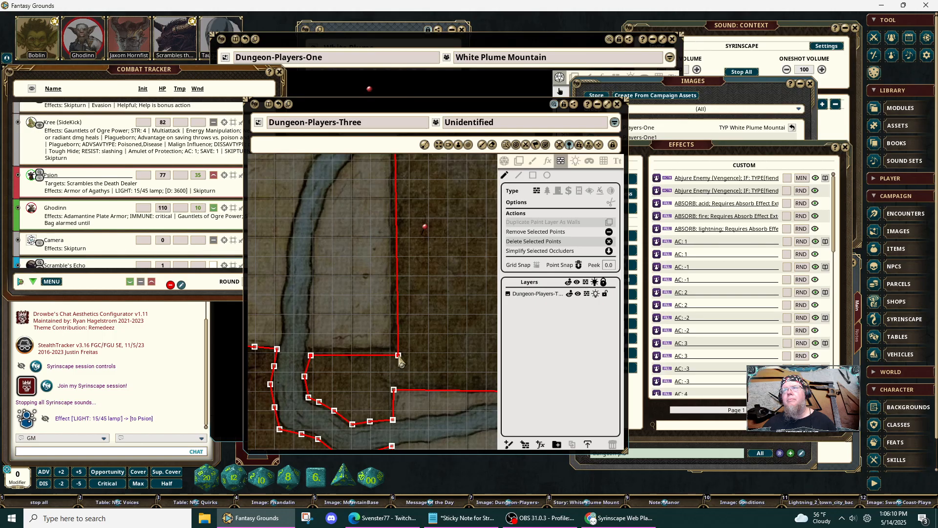
{"action": "left_click", "coordinate": [390, 361]}
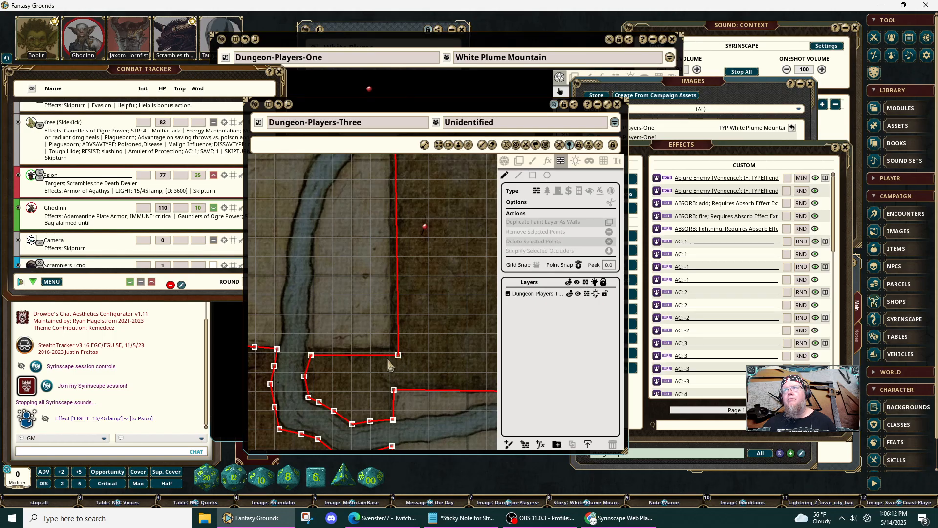
{"action": "left_click_drag", "start_coordinate": [354, 382], "coordinate": [357, 377]}
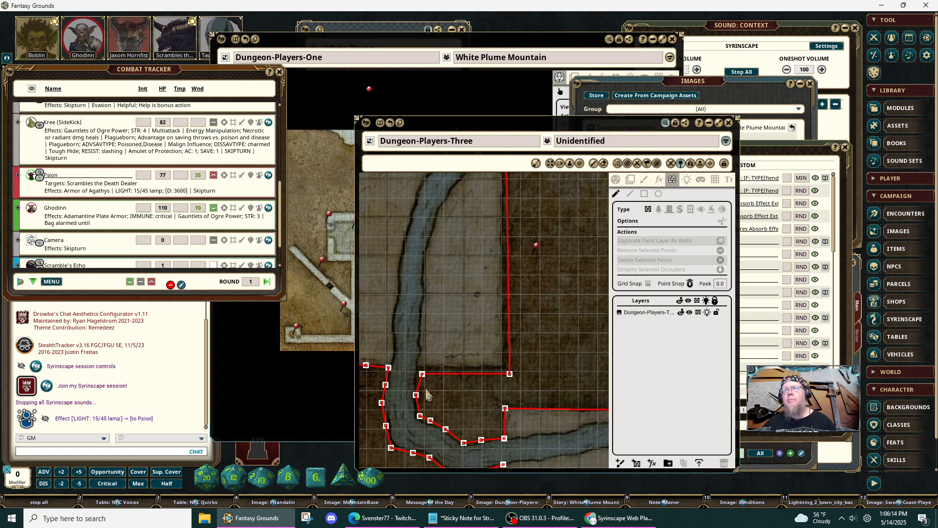
Move the western room's south wall corner beside the river slightly southwest and remove the extra point between it and the door.
{"action": "left_click_drag", "start_coordinate": [427, 390], "coordinate": [517, 345]}
{"action": "scroll", "coordinate": [532, 389], "scroll_direction": "up", "scroll_amount": 4}
{"action": "scroll", "coordinate": [517, 345], "scroll_direction": "up", "scroll_amount": 2}
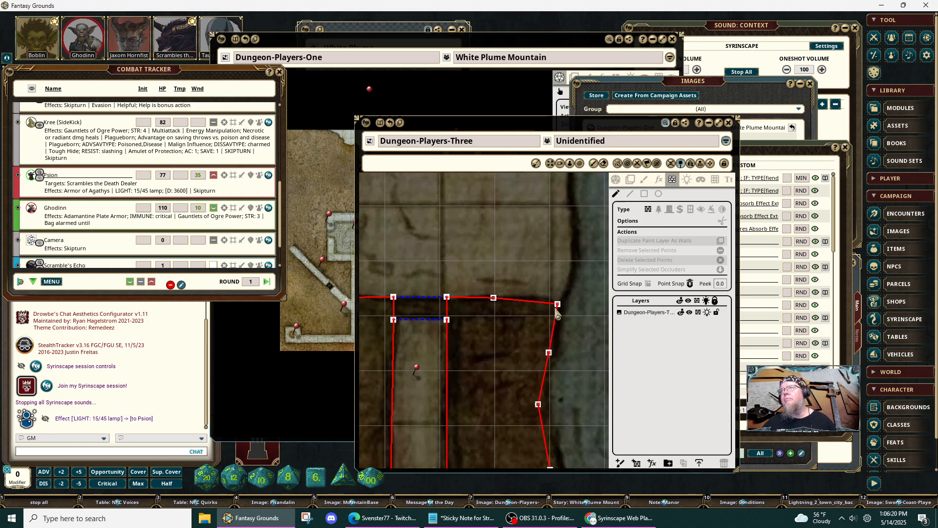
{"action": "left_click_drag", "start_coordinate": [557, 305], "coordinate": [551, 316]}
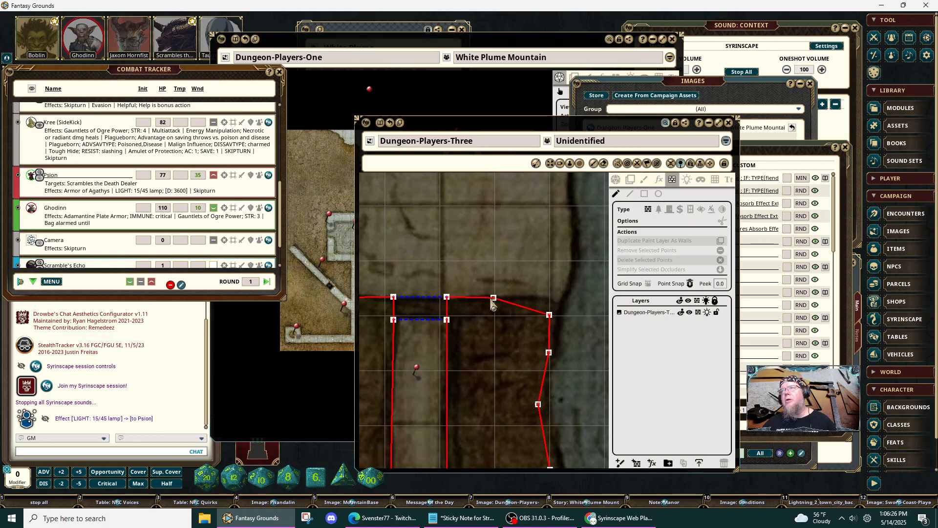
{"action": "left_click", "coordinate": [493, 298]}
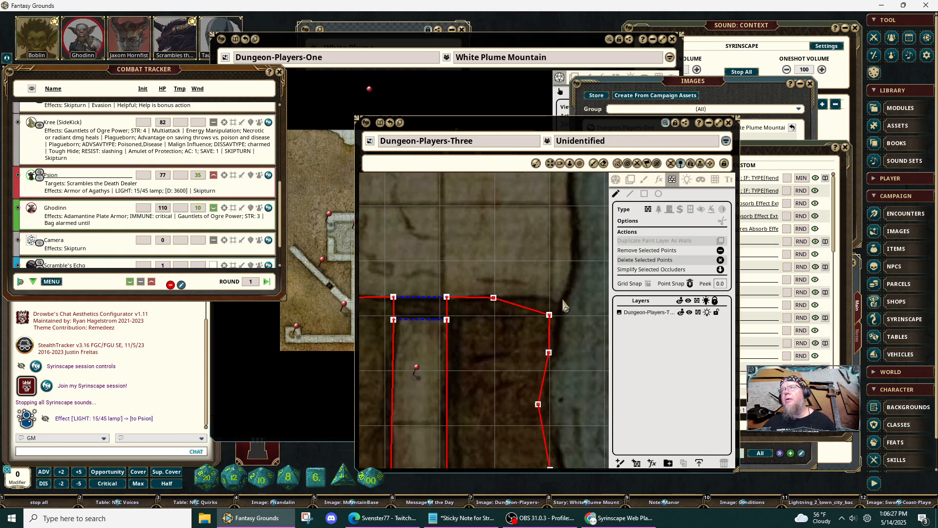
{"action": "left_click", "coordinate": [721, 250]}
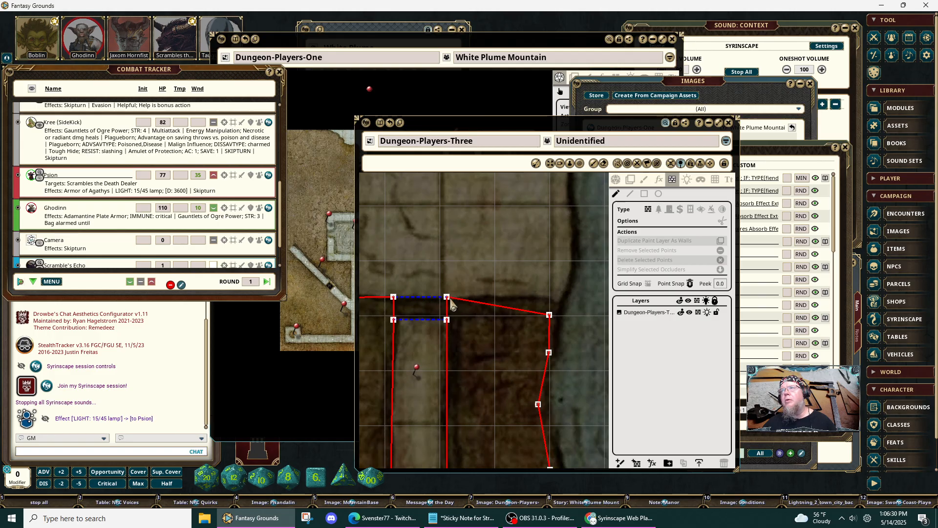
Move the western room's southwest corner point slightly south, away from the floor.
{"action": "left_click_drag", "start_coordinate": [384, 337], "coordinate": [521, 355]}
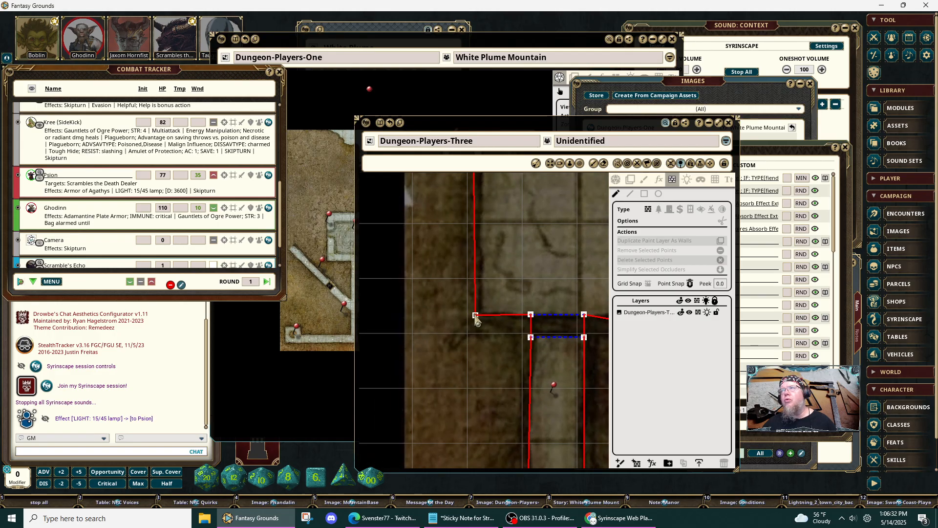
{"action": "left_click", "coordinate": [476, 315]}
{"action": "left_click_drag", "start_coordinate": [477, 316], "coordinate": [474, 326]}
{"action": "left_click", "coordinate": [517, 308]}
Remove the upper of the two closely spaced points partway along the western room's west wall.
{"action": "scroll", "coordinate": [559, 289], "scroll_direction": "down", "scroll_amount": 6}
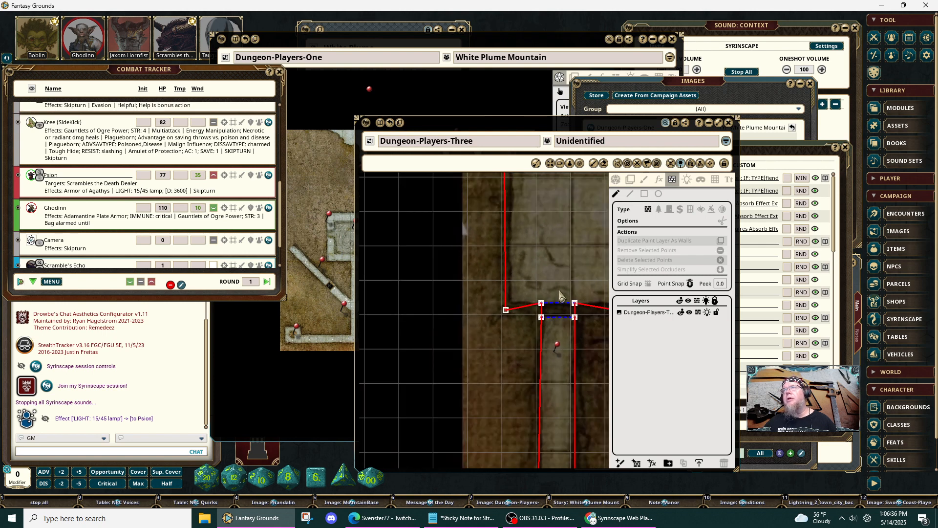
{"action": "left_click_drag", "start_coordinate": [567, 319], "coordinate": [448, 416]}
{"action": "scroll", "coordinate": [449, 269], "scroll_direction": "down", "scroll_amount": 4}
{"action": "left_click_drag", "start_coordinate": [462, 240], "coordinate": [441, 388]}
{"action": "scroll", "coordinate": [423, 341], "scroll_direction": "up", "scroll_amount": 6}
{"action": "left_click_drag", "start_coordinate": [443, 343], "coordinate": [513, 312]}
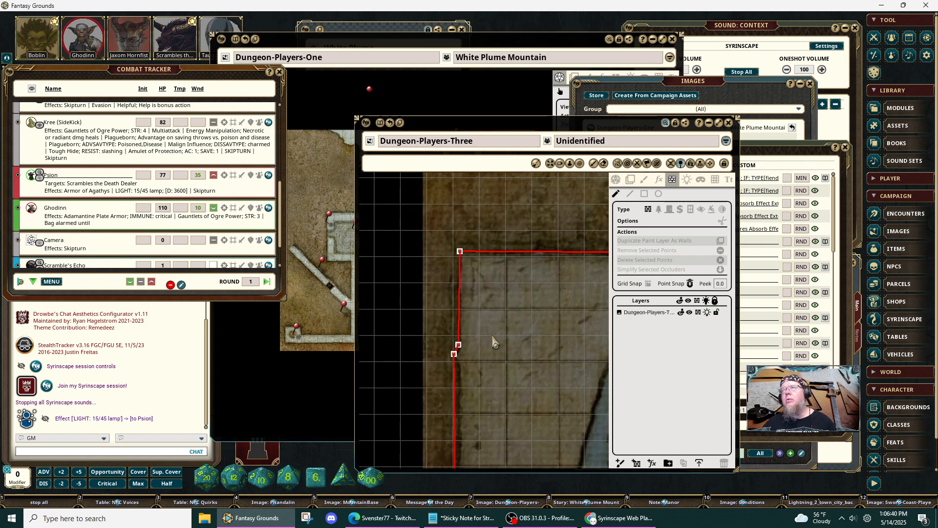
{"action": "scroll", "coordinate": [492, 342], "scroll_direction": "up", "scroll_amount": 4}
{"action": "scroll", "coordinate": [495, 351], "scroll_direction": "up", "scroll_amount": 1}
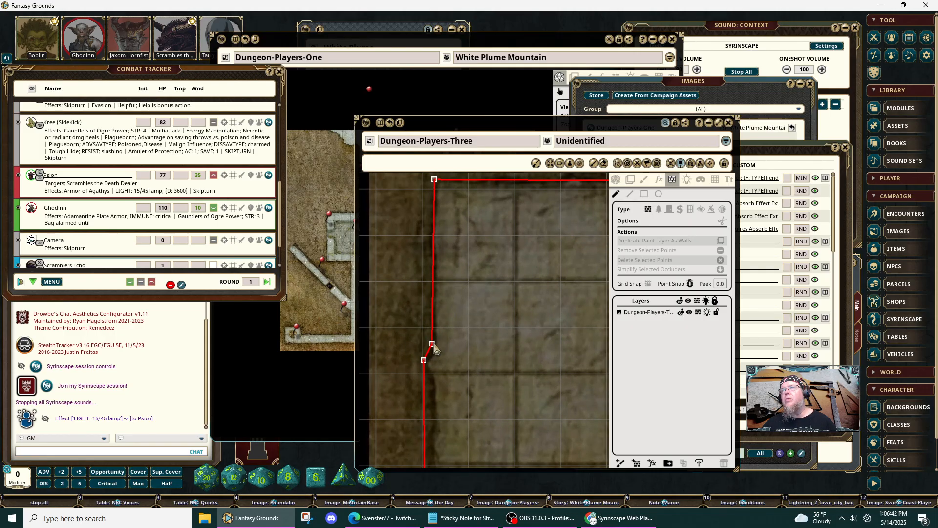
{"action": "left_click", "coordinate": [432, 344]}
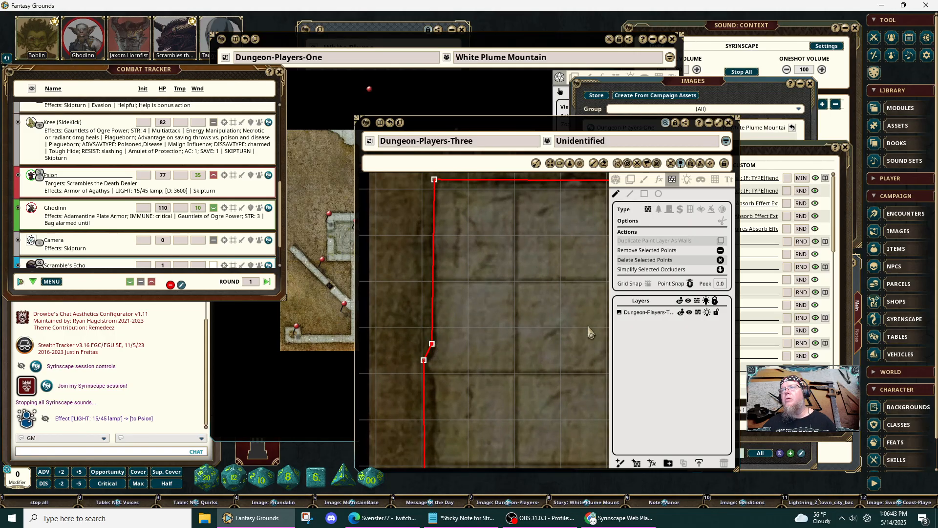
{"action": "left_click", "coordinate": [721, 250]}
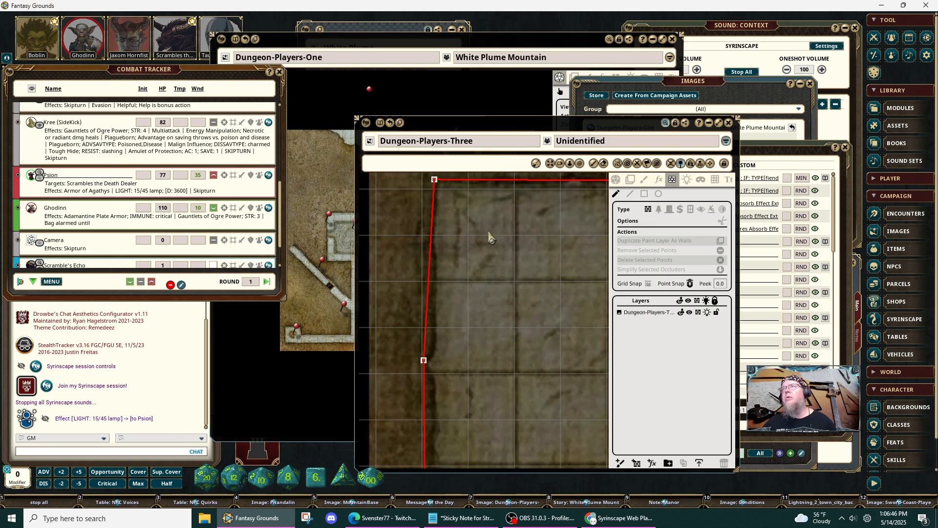
Move the western room's northwest corner point slightly outward to the northwest.
{"action": "left_click_drag", "start_coordinate": [484, 235], "coordinate": [464, 329]}
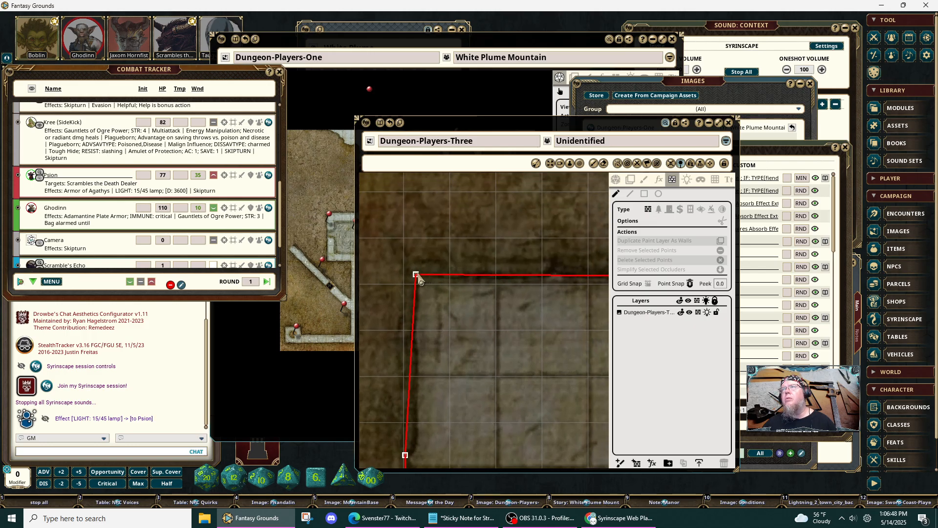
{"action": "left_click", "coordinate": [416, 275]}
{"action": "left_click_drag", "start_coordinate": [416, 274], "coordinate": [409, 265]}
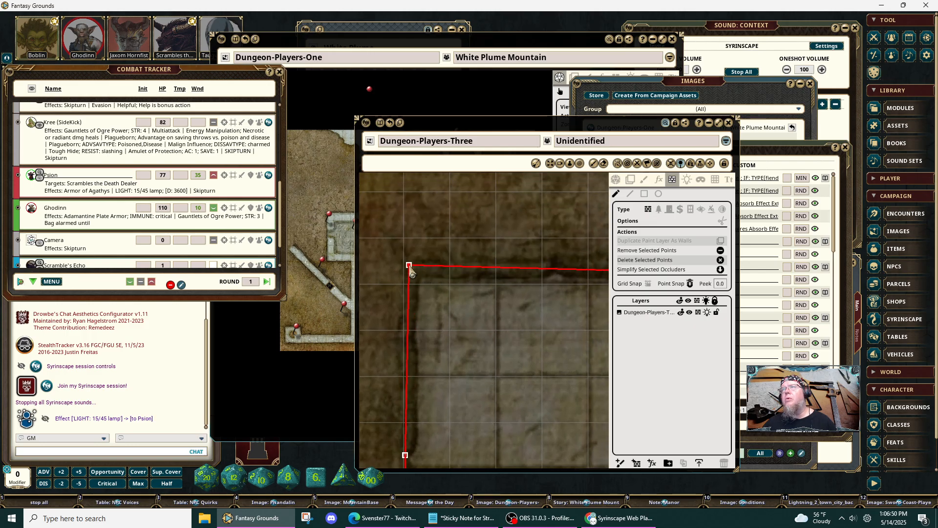
{"action": "left_click", "coordinate": [414, 272]}
Remove the intermediate points along the west wall of the corridor south of the western room.
{"action": "left_click_drag", "start_coordinate": [577, 350], "coordinate": [297, 345]}
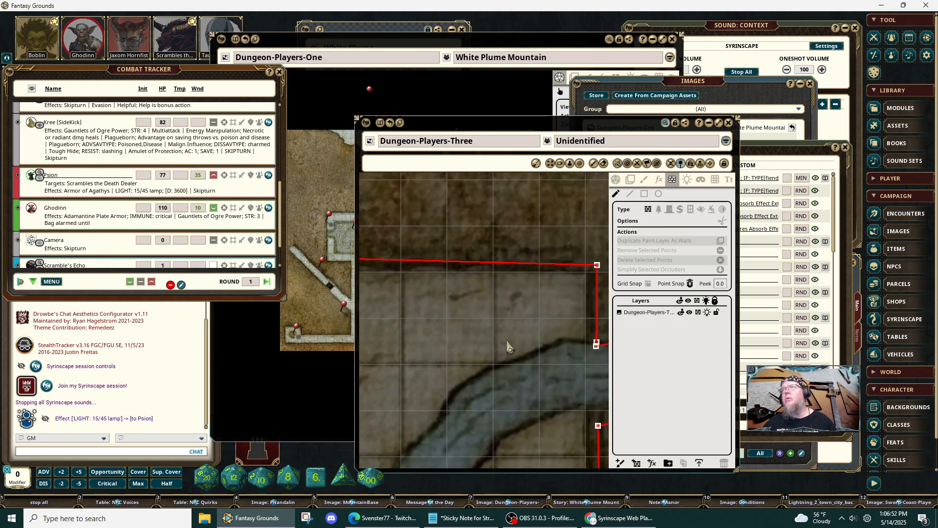
{"action": "left_click_drag", "start_coordinate": [507, 343], "coordinate": [462, 343]}
{"action": "scroll", "coordinate": [476, 344], "scroll_direction": "down", "scroll_amount": 5}
{"action": "scroll", "coordinate": [512, 376], "scroll_direction": "down", "scroll_amount": 6}
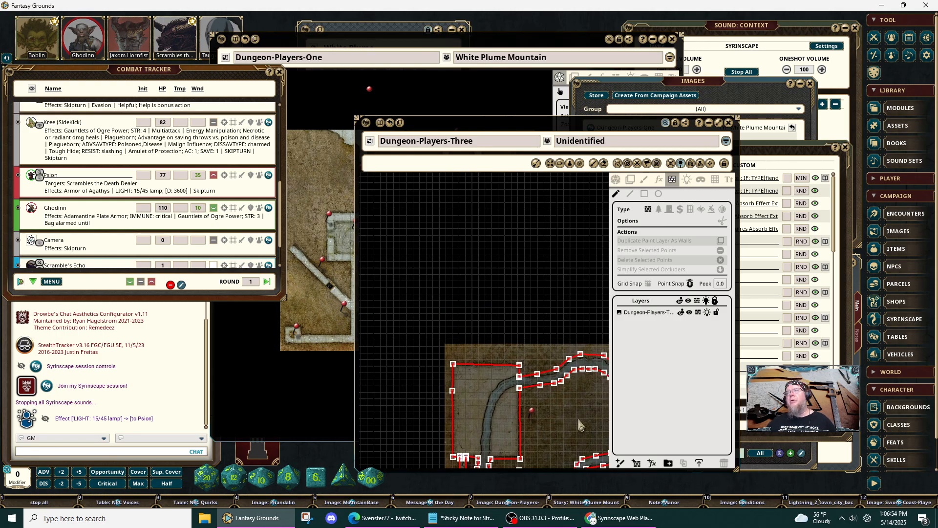
{"action": "left_click_drag", "start_coordinate": [580, 427], "coordinate": [557, 268]}
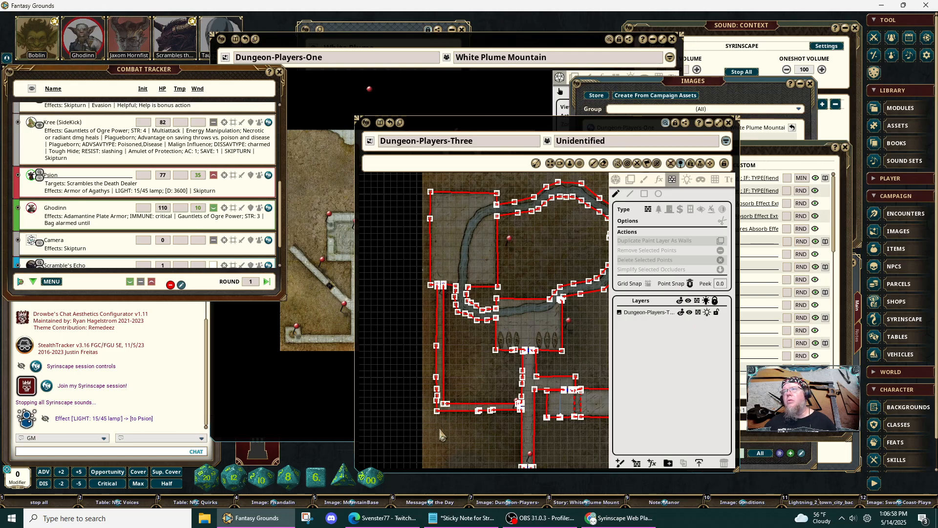
{"action": "scroll", "coordinate": [441, 436], "scroll_direction": "up", "scroll_amount": 5}
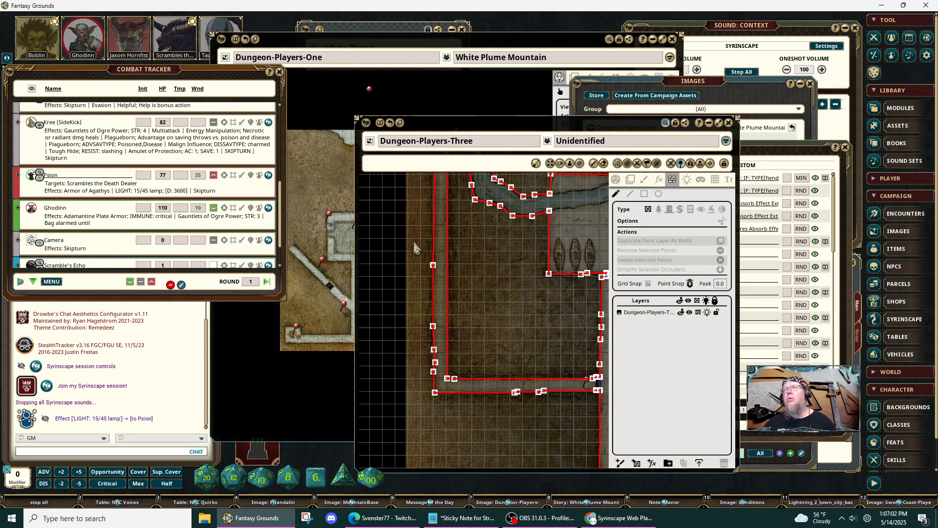
{"action": "left_click_drag", "start_coordinate": [426, 272], "coordinate": [443, 385]}
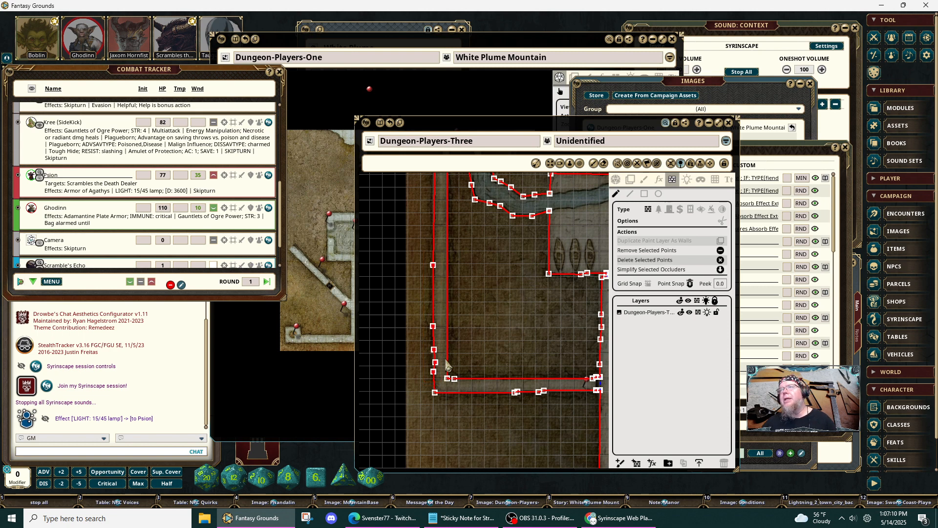
{"action": "scroll", "coordinate": [446, 359], "scroll_direction": "up", "scroll_amount": 4}
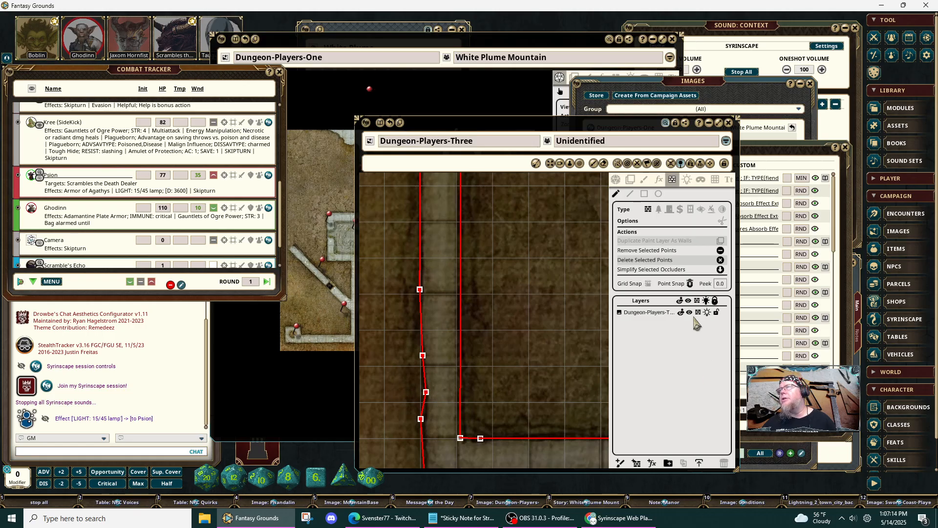
{"action": "left_click", "coordinate": [721, 250]}
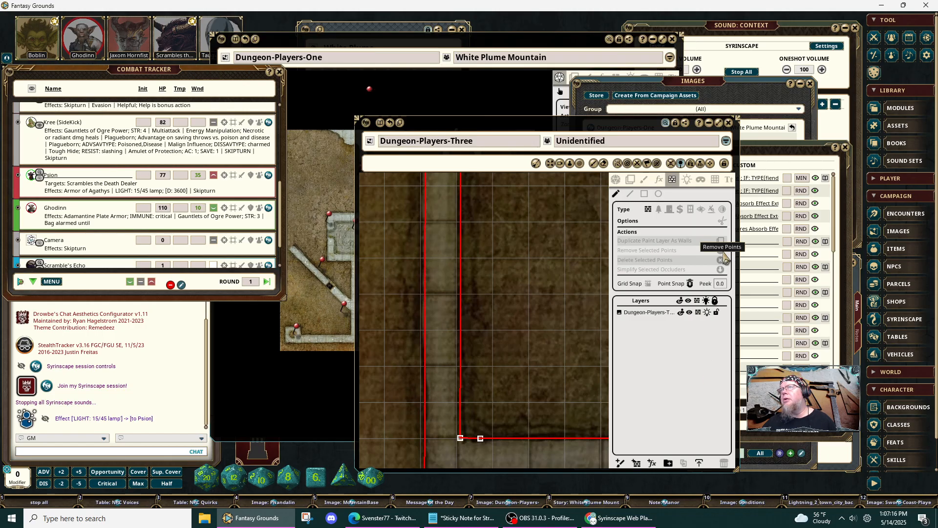
Move the western corridor's southwest corner point slightly outward to the southwest.
{"action": "scroll", "coordinate": [429, 264], "scroll_direction": "down", "scroll_amount": 5}
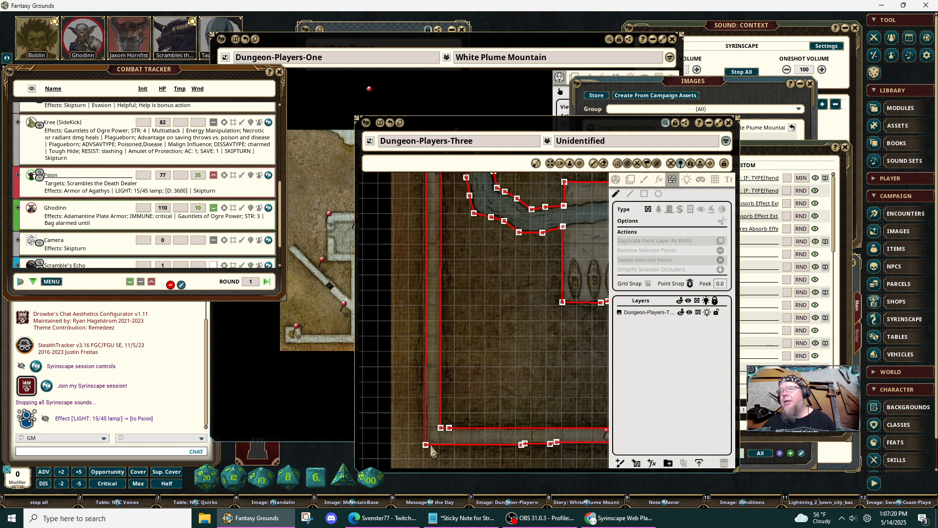
{"action": "left_click", "coordinate": [426, 445]}
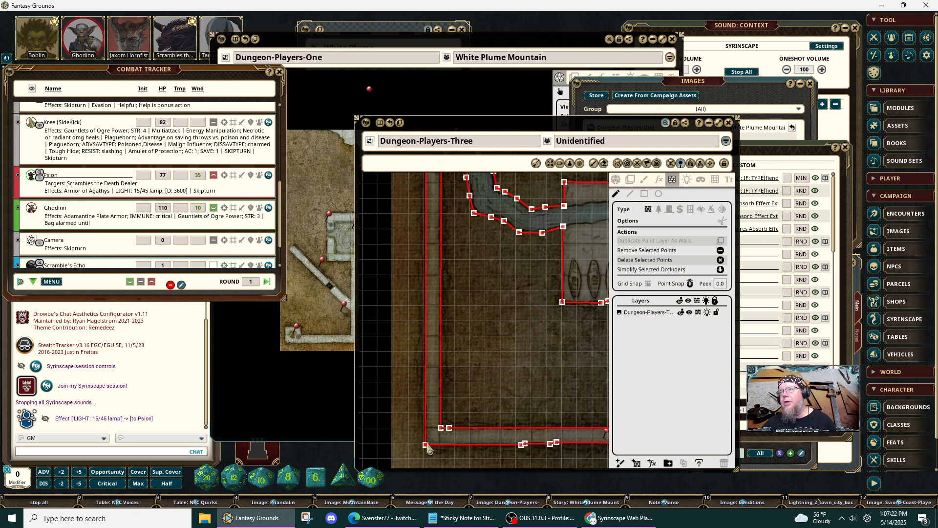
{"action": "left_click_drag", "start_coordinate": [426, 445], "coordinate": [423, 451]}
Move the southwest point of the western room's south door, together with the corridor wall end, slightly west.
{"action": "left_click_drag", "start_coordinate": [490, 280], "coordinate": [520, 447]}
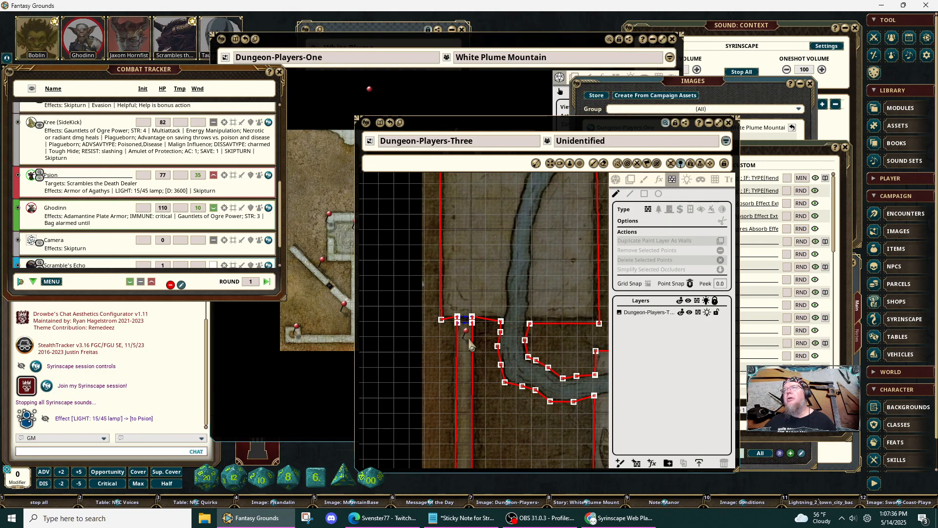
{"action": "scroll", "coordinate": [469, 344], "scroll_direction": "up", "scroll_amount": 5}
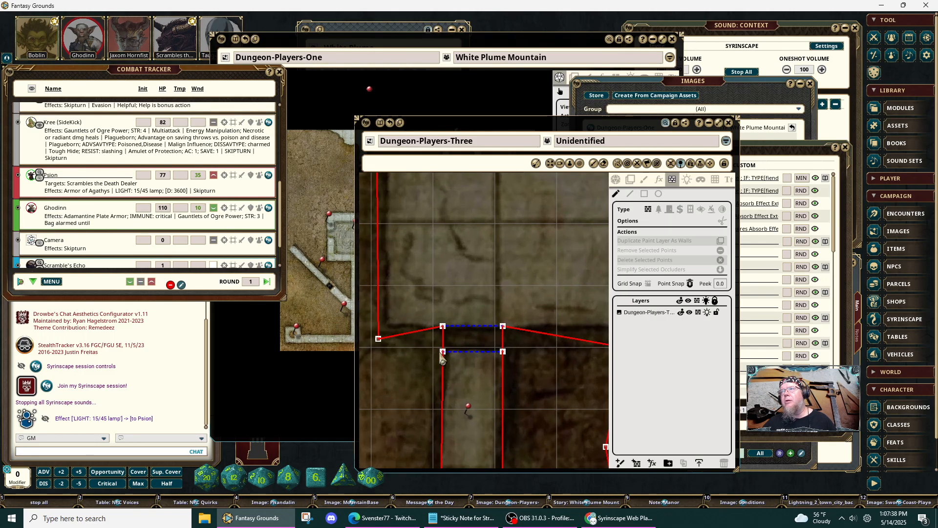
{"action": "left_click_drag", "start_coordinate": [444, 356], "coordinate": [429, 357]}
{"action": "left_click", "coordinate": [443, 353]}
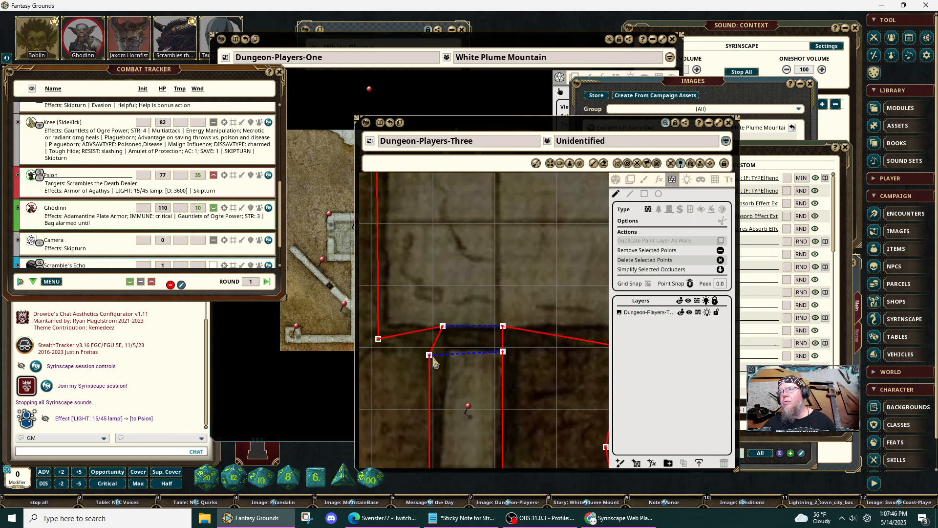
{"action": "left_click_drag", "start_coordinate": [430, 356], "coordinate": [430, 356]}
Examine the line-of-sight walls around the western room's south door and the river passage to its east.
{"action": "scroll", "coordinate": [503, 413], "scroll_direction": "down", "scroll_amount": 4}
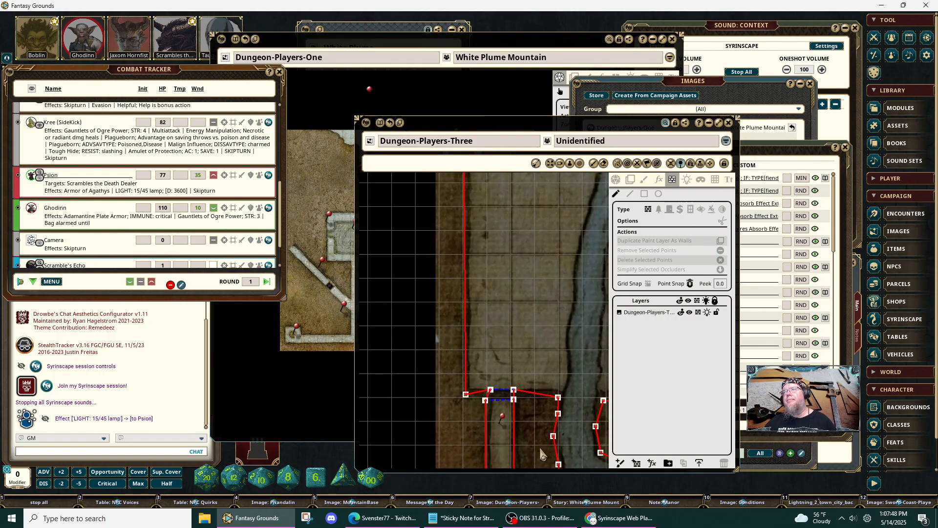
{"action": "left_click_drag", "start_coordinate": [539, 446], "coordinate": [447, 204]}
{"action": "scroll", "coordinate": [461, 322], "scroll_direction": "down", "scroll_amount": 3}
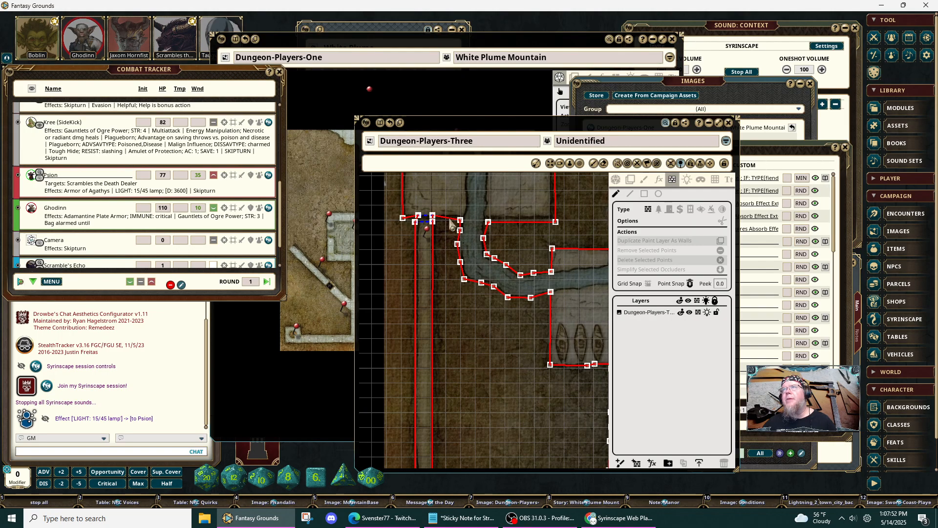
{"action": "left_click_drag", "start_coordinate": [451, 247], "coordinate": [468, 413]}
{"action": "scroll", "coordinate": [468, 396], "scroll_direction": "up", "scroll_amount": 2}
{"action": "scroll", "coordinate": [465, 382], "scroll_direction": "up", "scroll_amount": 6}
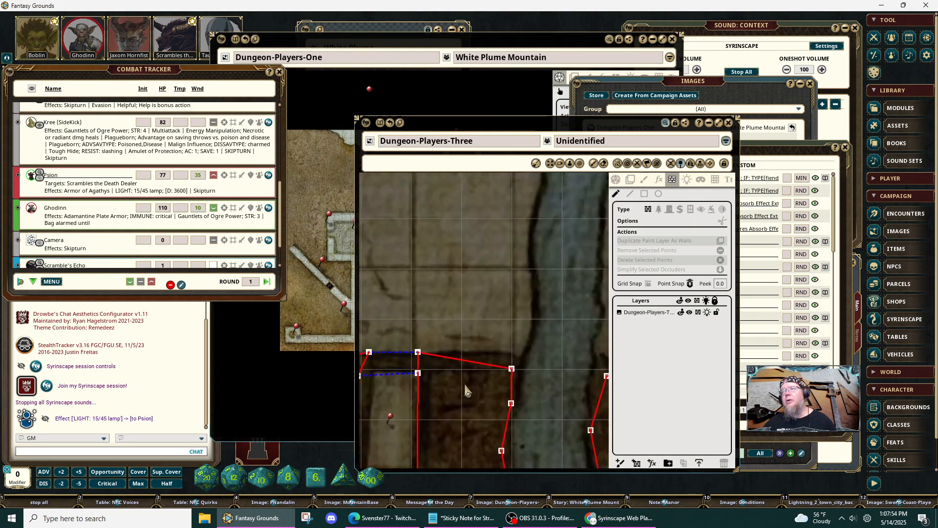
{"action": "scroll", "coordinate": [462, 364], "scroll_direction": "up", "scroll_amount": 2}
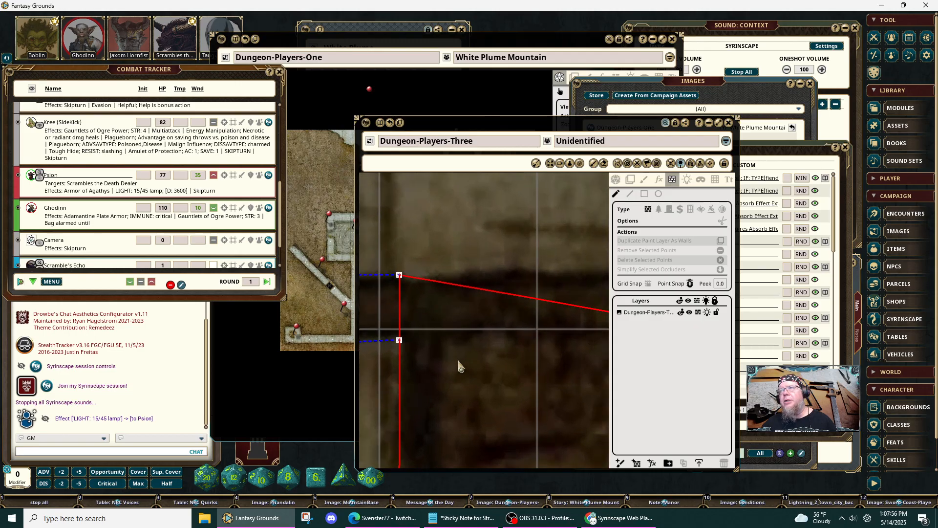
{"action": "left_click_drag", "start_coordinate": [457, 366], "coordinate": [546, 409]}
{"action": "left_click_drag", "start_coordinate": [451, 421], "coordinate": [516, 402]}
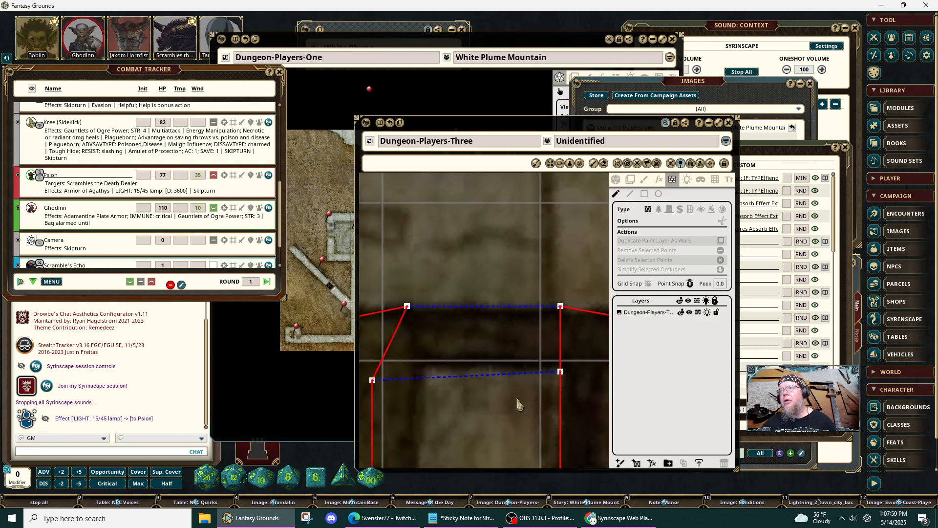
{"action": "left_click", "coordinate": [362, 382]}
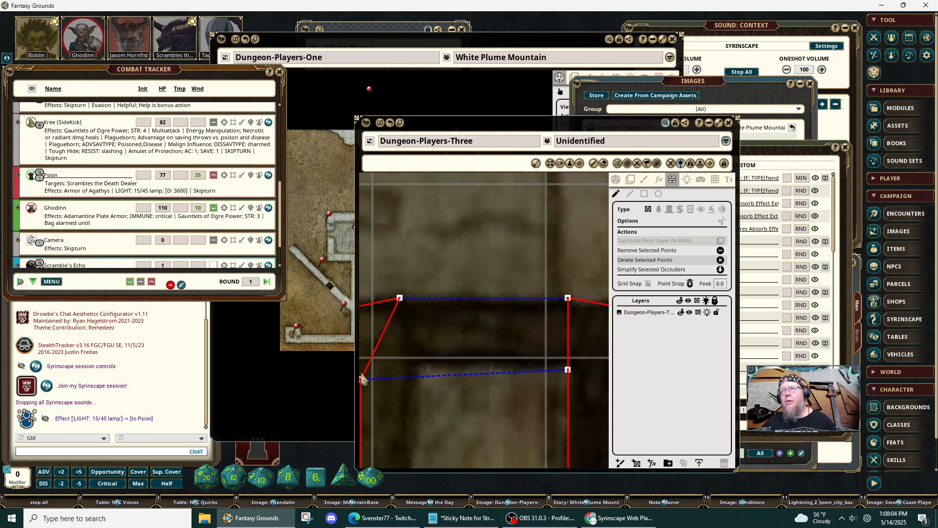
{"action": "left_click_drag", "start_coordinate": [362, 374], "coordinate": [362, 361]}
{"action": "left_click", "coordinate": [363, 382]}
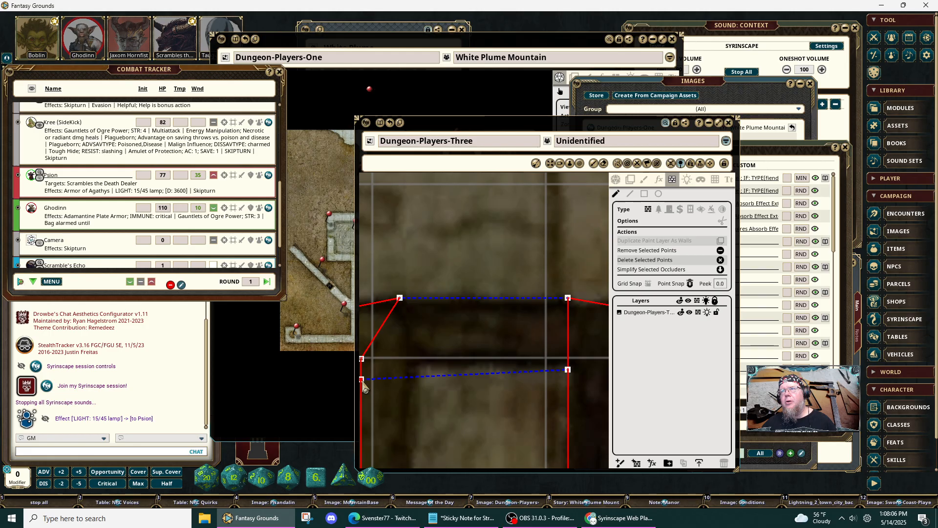
{"action": "left_click_drag", "start_coordinate": [362, 380], "coordinate": [423, 410]}
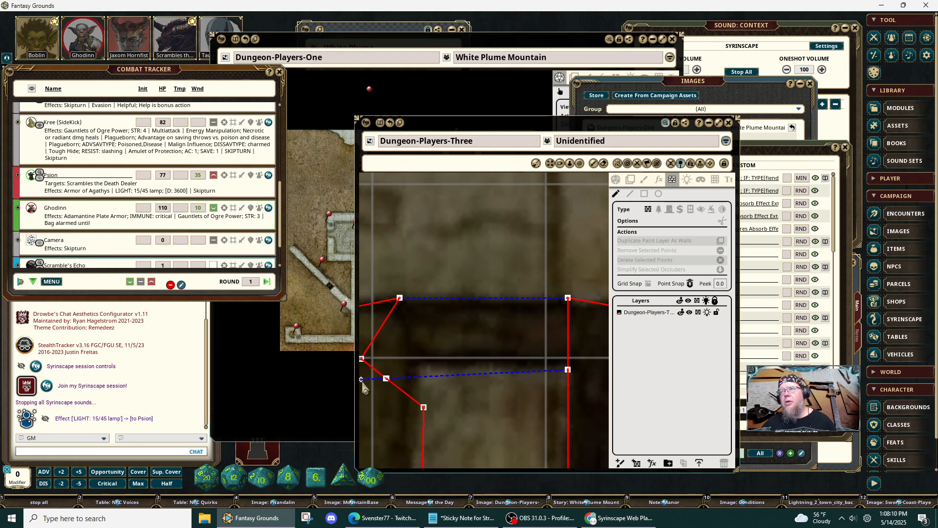
{"action": "left_click", "coordinate": [362, 380]}
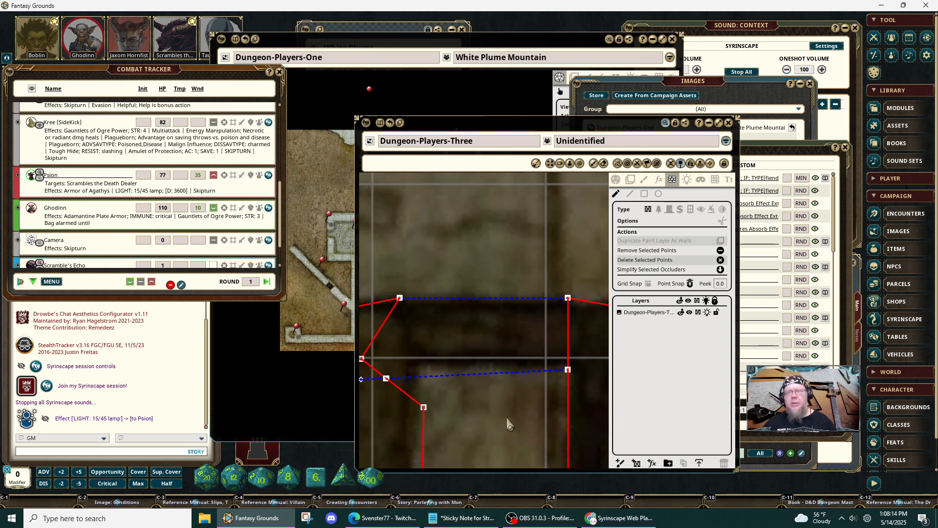
{"action": "key", "text": "ctrl+z"}
Separate the corridor's west wall end from the south door by moving it northwest, and shift the door's southwest point northeast into the doorway.
{"action": "left_click_drag", "start_coordinate": [459, 417], "coordinate": [541, 410]}
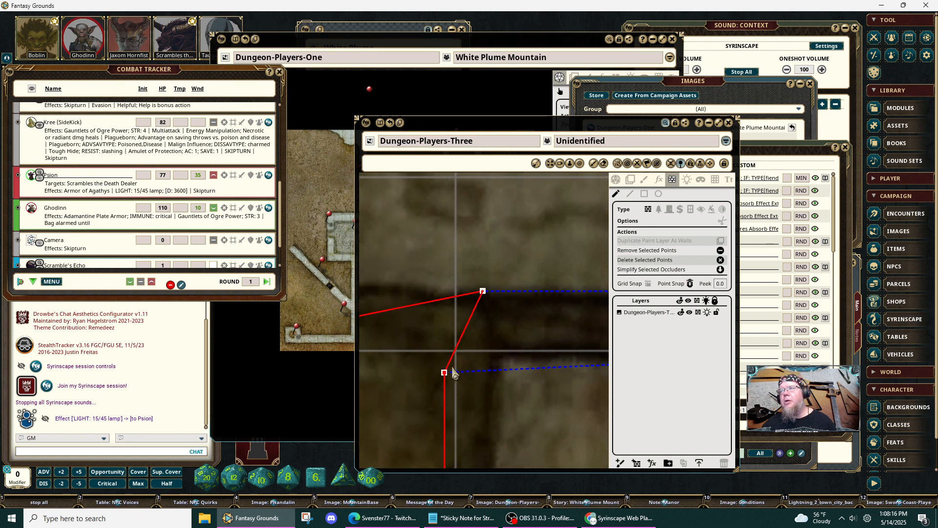
{"action": "left_click_drag", "start_coordinate": [442, 372], "coordinate": [410, 359]}
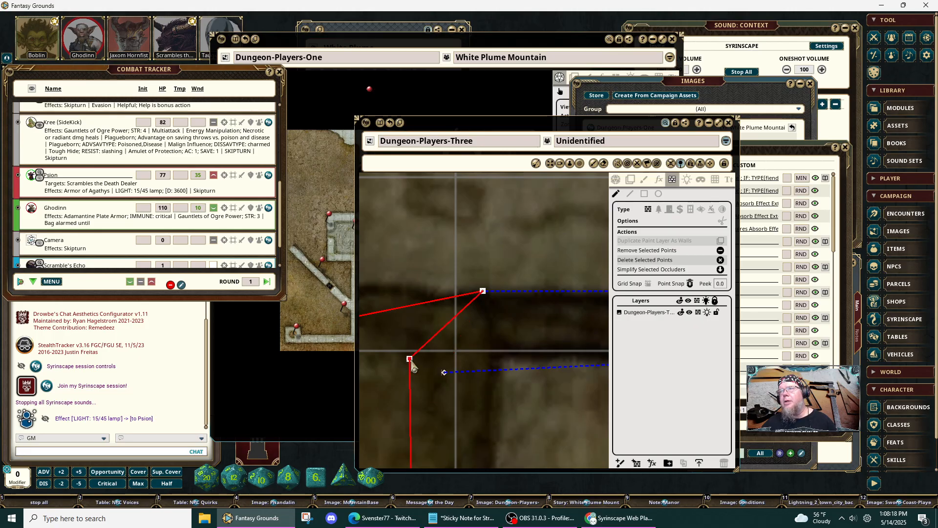
{"action": "left_click", "coordinate": [444, 372]}
{"action": "left_click_drag", "start_coordinate": [444, 372], "coordinate": [475, 328]}
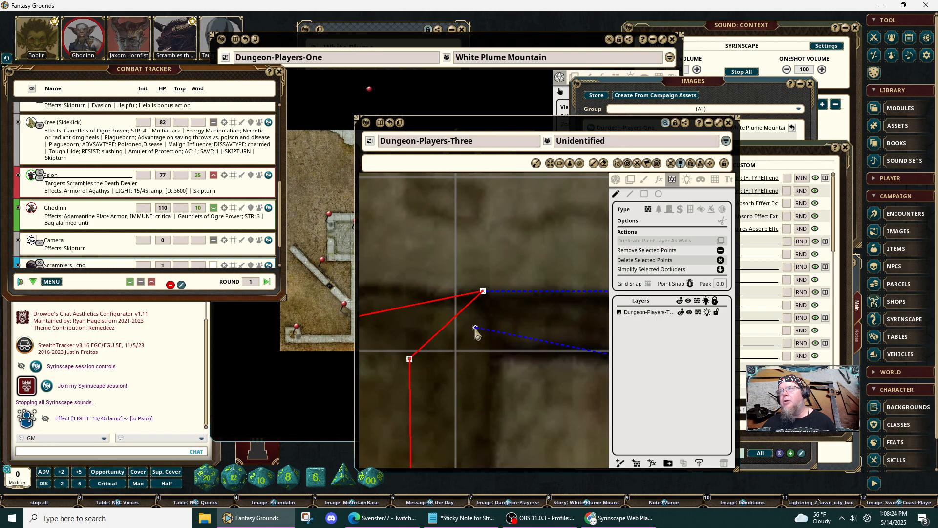
{"action": "left_click", "coordinate": [484, 344]}
Raise the south door's southeast point and corridor wall end slightly north, and lower its northeast point slightly south.
{"action": "left_click_drag", "start_coordinate": [555, 411], "coordinate": [397, 380]}
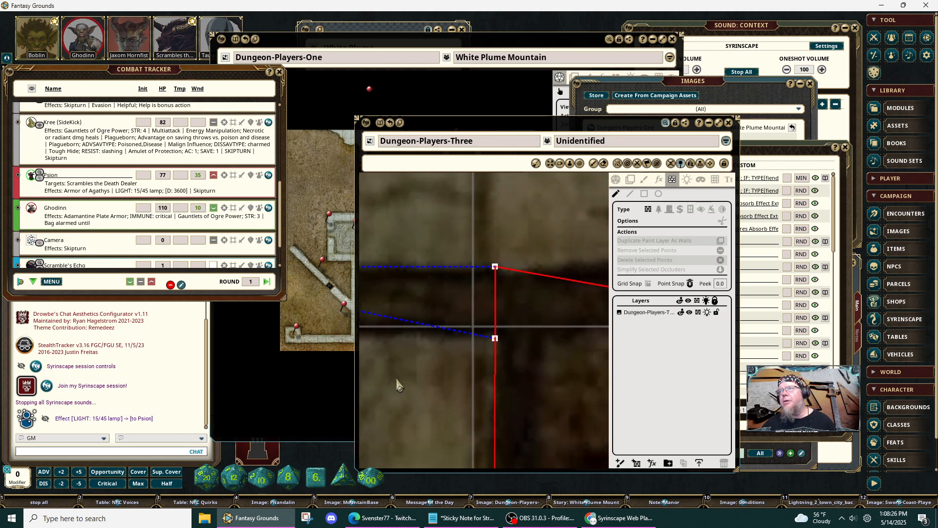
{"action": "left_click", "coordinate": [494, 336]}
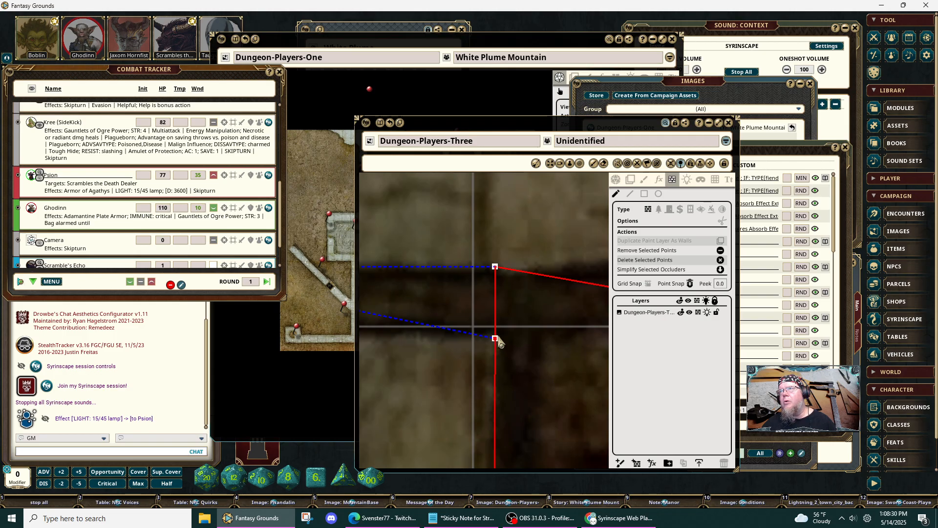
{"action": "left_click_drag", "start_coordinate": [496, 339], "coordinate": [506, 307]}
{"action": "left_click", "coordinate": [494, 308]}
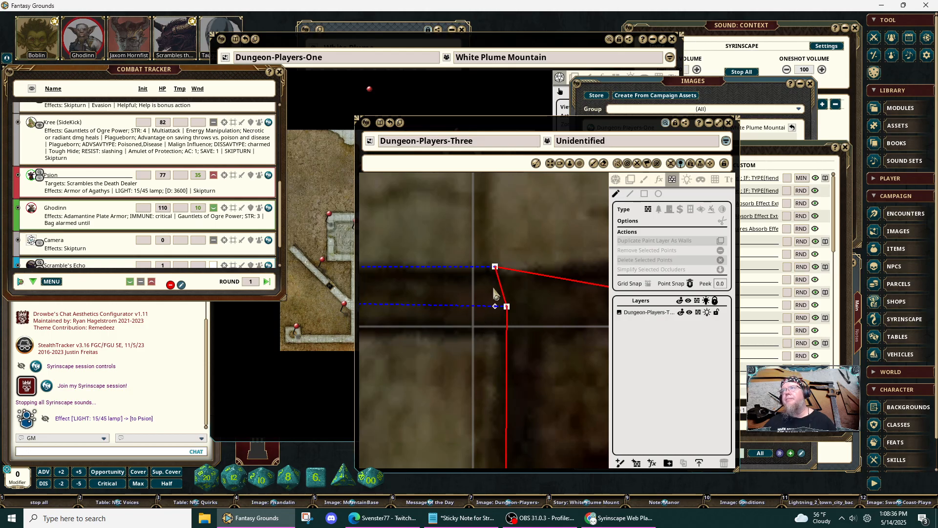
{"action": "left_click", "coordinate": [495, 267]}
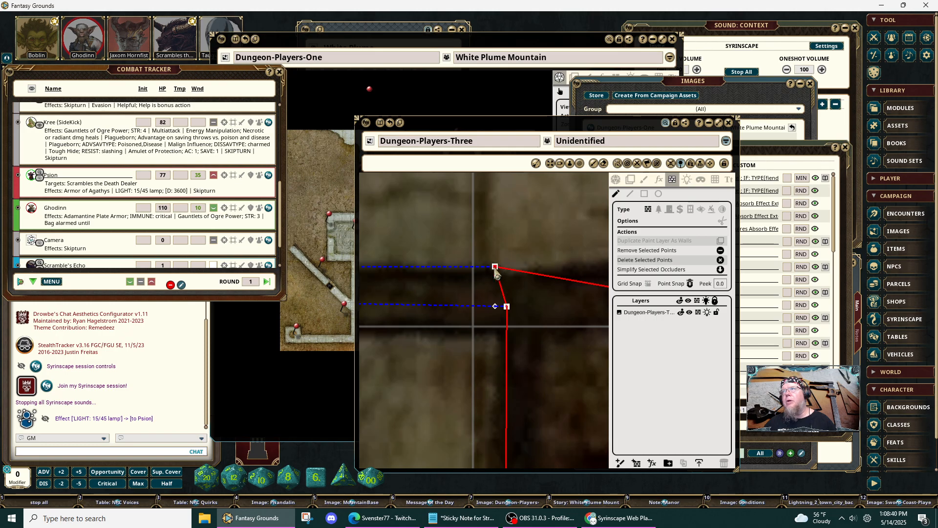
{"action": "left_click_drag", "start_coordinate": [494, 272], "coordinate": [494, 285]}
Move the south door's northwest corner slightly southwest and align the corridor's west wall end directly beneath it.
{"action": "left_click_drag", "start_coordinate": [433, 337], "coordinate": [543, 323]}
{"action": "scroll", "coordinate": [472, 278], "scroll_direction": "up", "scroll_amount": 1}
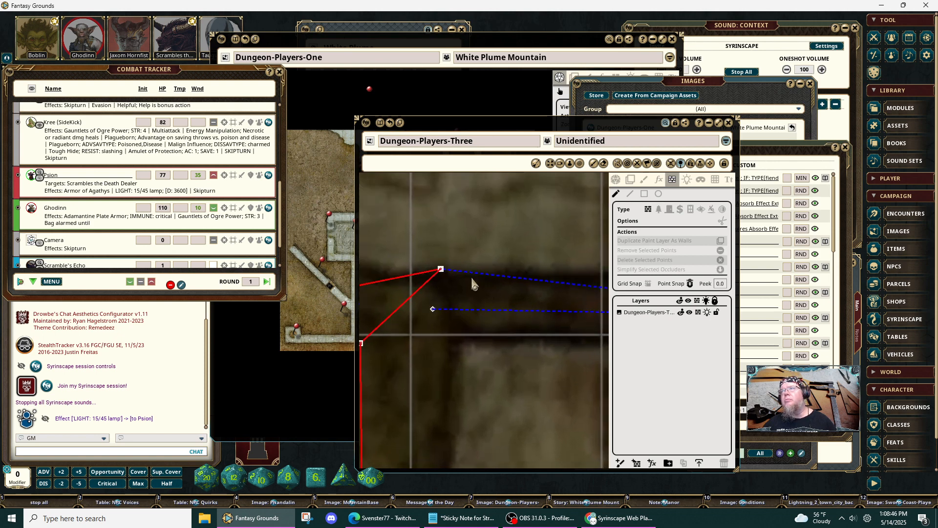
{"action": "left_click", "coordinate": [441, 270]}
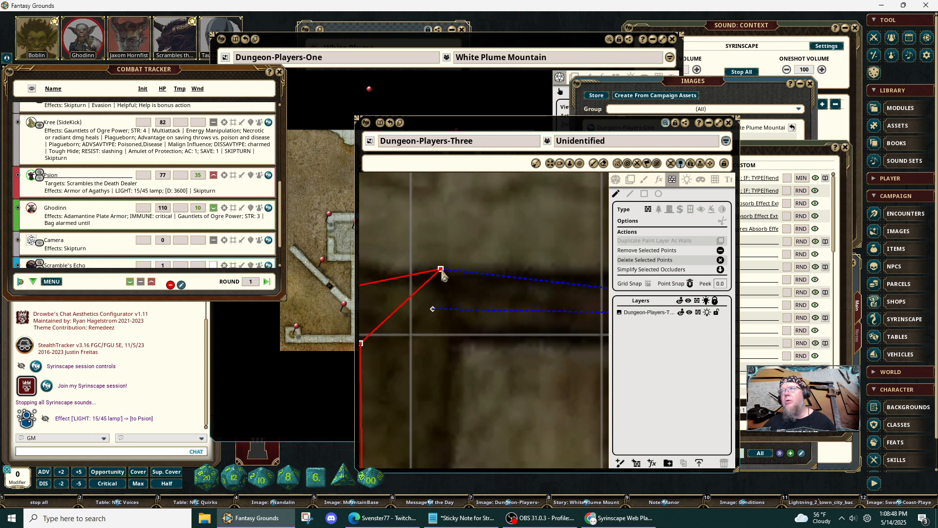
{"action": "left_click_drag", "start_coordinate": [442, 272], "coordinate": [412, 300]}
{"action": "left_click", "coordinate": [410, 294]}
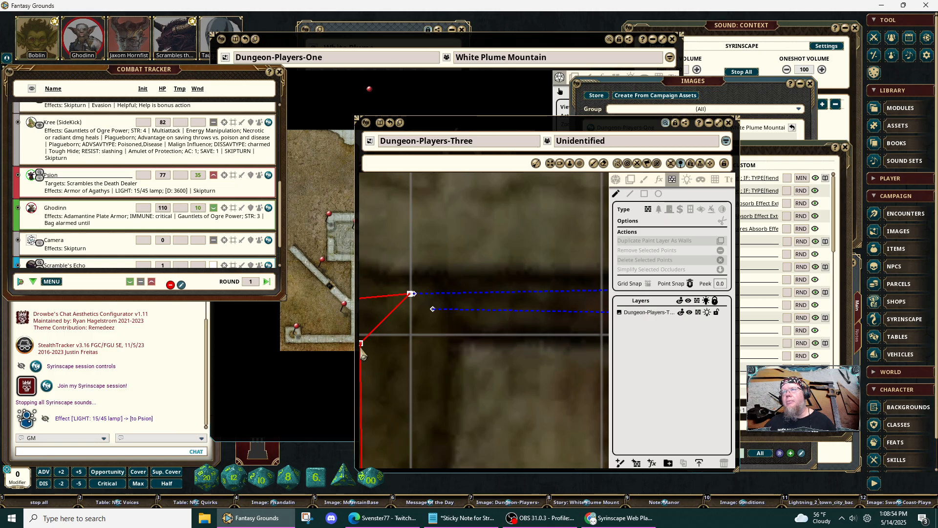
{"action": "left_click", "coordinate": [362, 348]}
{"action": "left_click_drag", "start_coordinate": [362, 348], "coordinate": [411, 339]}
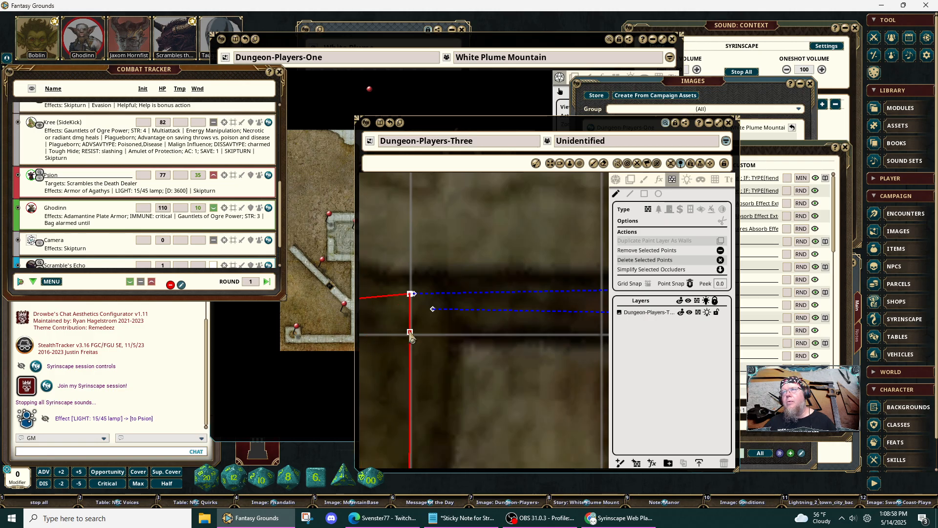
{"action": "left_click", "coordinate": [409, 333]}
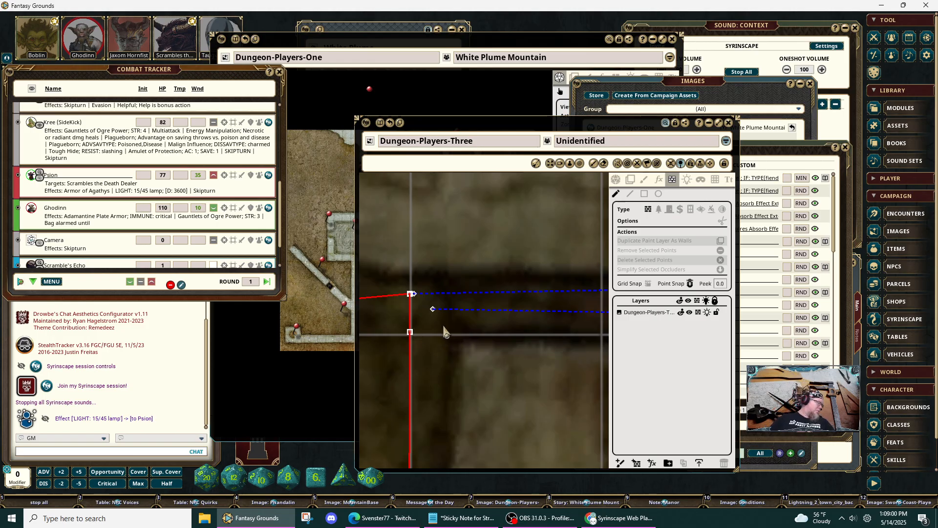
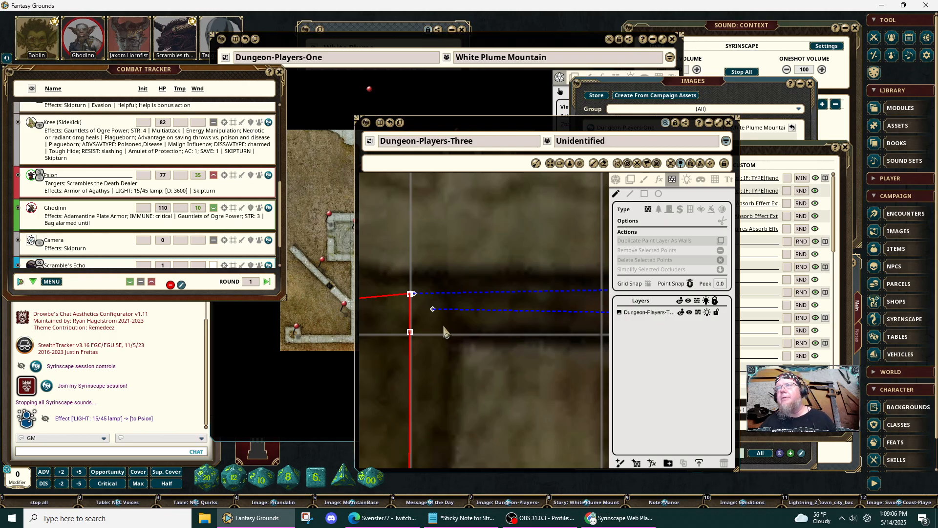
Join the south door's southwest point to the corridor's west wall end and nudge both slightly north.
{"action": "left_click_drag", "start_coordinate": [418, 304], "coordinate": [409, 331]}
{"action": "left_click", "coordinate": [421, 365]}
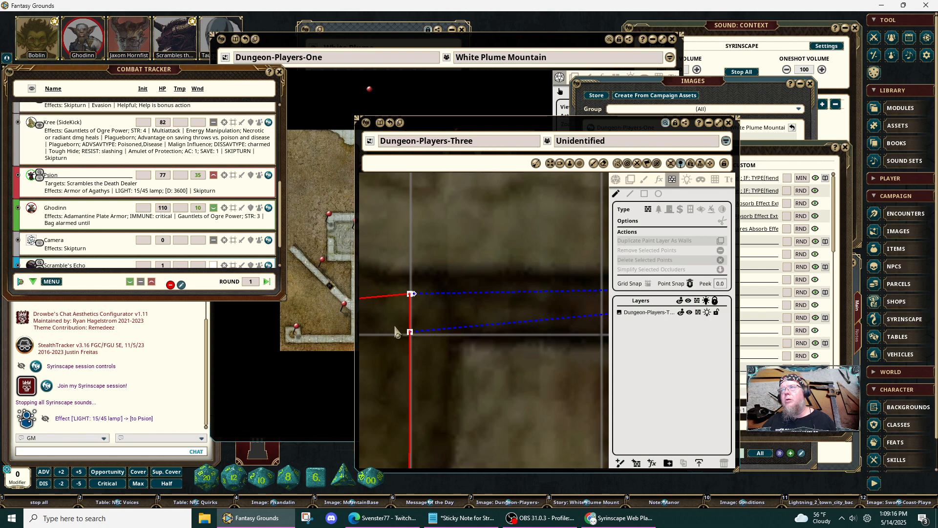
{"action": "left_click", "coordinate": [410, 332]}
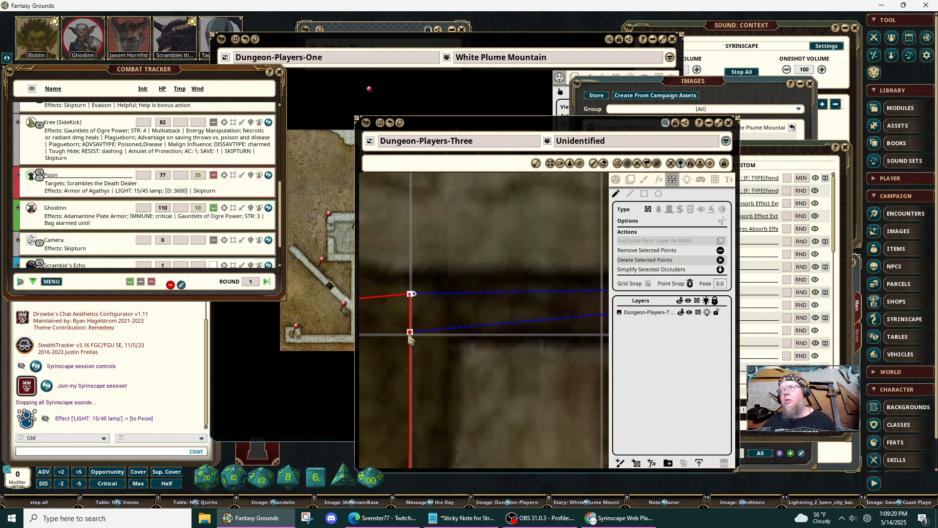
{"action": "left_click_drag", "start_coordinate": [409, 334], "coordinate": [414, 322]}
Remove the intermediate points along the south wall of the western corridor's east-west section.
{"action": "scroll", "coordinate": [478, 381], "scroll_direction": "down", "scroll_amount": 5}
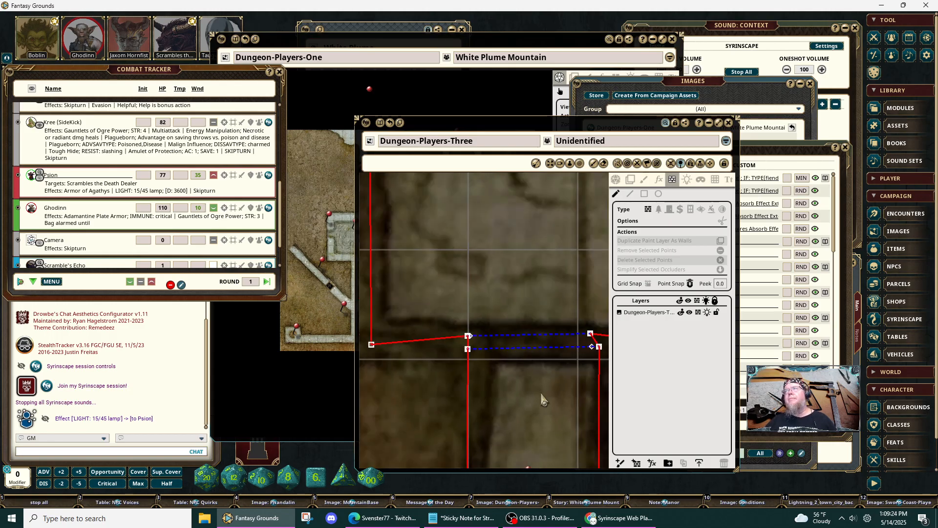
{"action": "scroll", "coordinate": [439, 289], "scroll_direction": "down", "scroll_amount": 5}
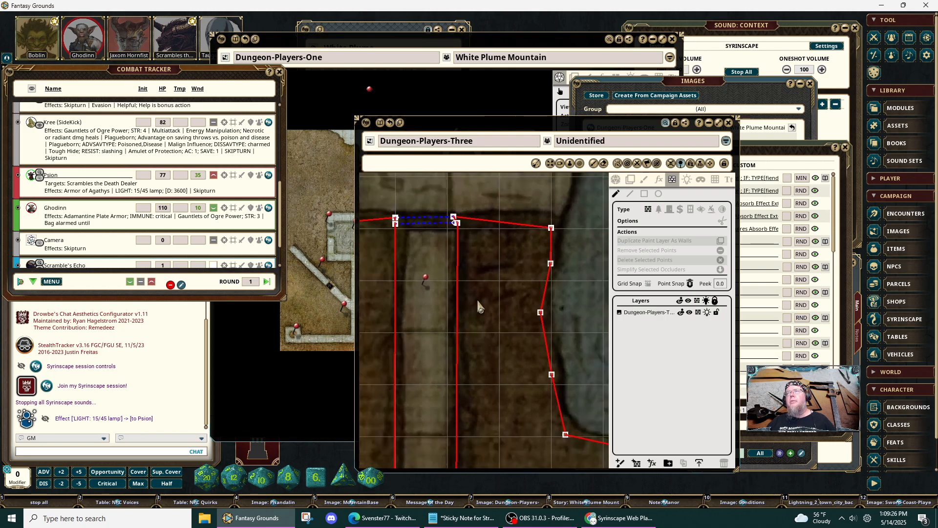
{"action": "left_click_drag", "start_coordinate": [437, 303], "coordinate": [427, 296]}
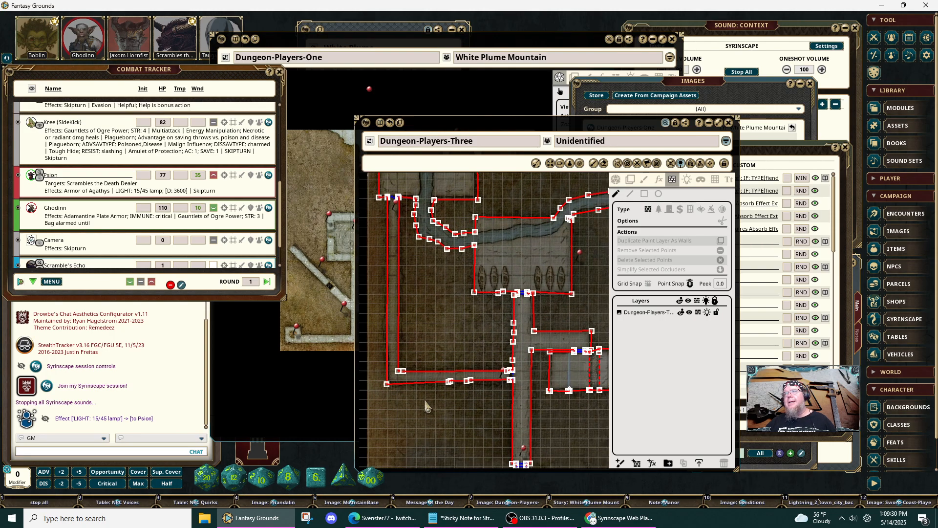
{"action": "scroll", "coordinate": [440, 410], "scroll_direction": "up", "scroll_amount": 5}
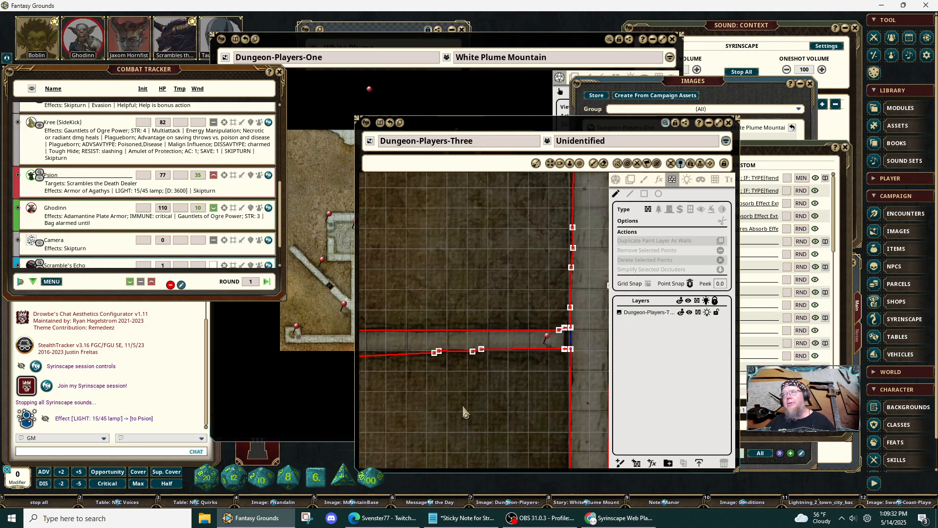
{"action": "left_click_drag", "start_coordinate": [422, 335], "coordinate": [526, 364]}
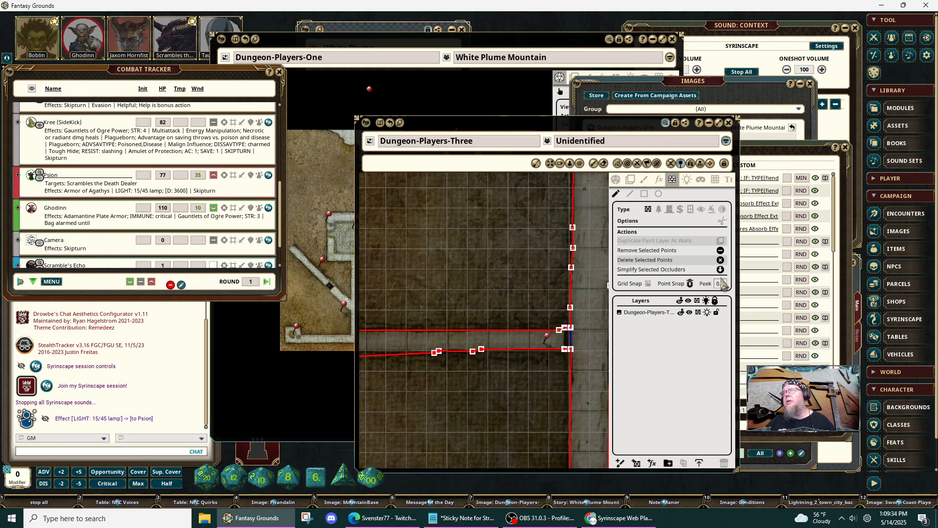
{"action": "left_click", "coordinate": [720, 250]}
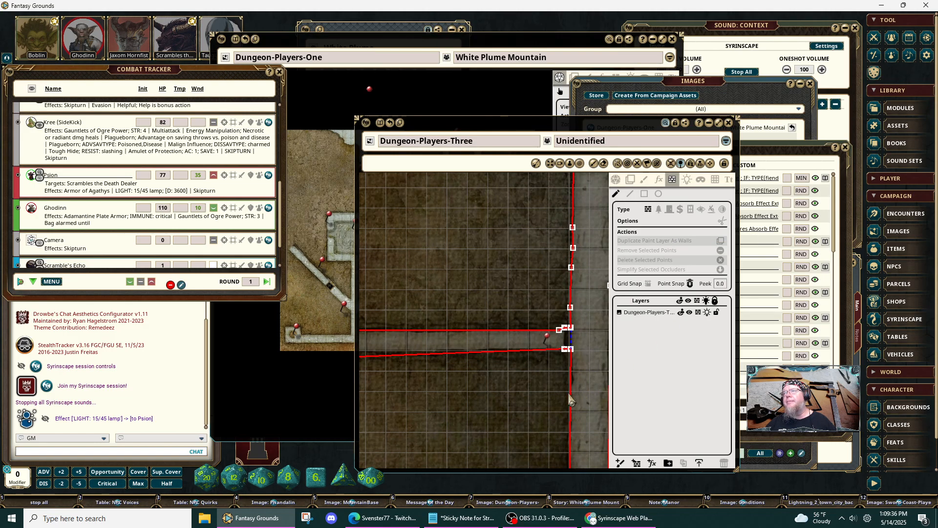
Move the wall corner at the western corridor door's south end slightly southwest and set the door's southeast point just above it.
{"action": "scroll", "coordinate": [583, 363], "scroll_direction": "up", "scroll_amount": 6}
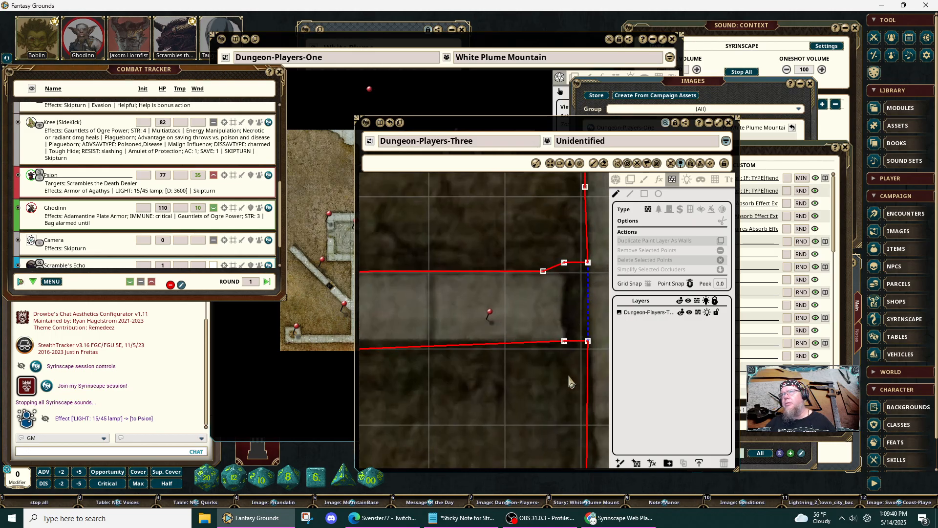
{"action": "left_click_drag", "start_coordinate": [538, 391], "coordinate": [490, 356]}
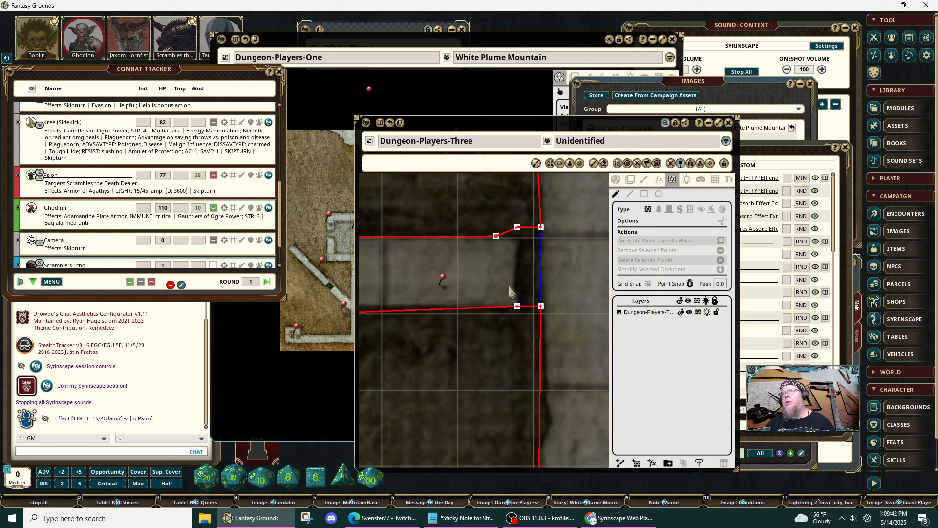
{"action": "left_click_drag", "start_coordinate": [514, 295], "coordinate": [531, 323]}
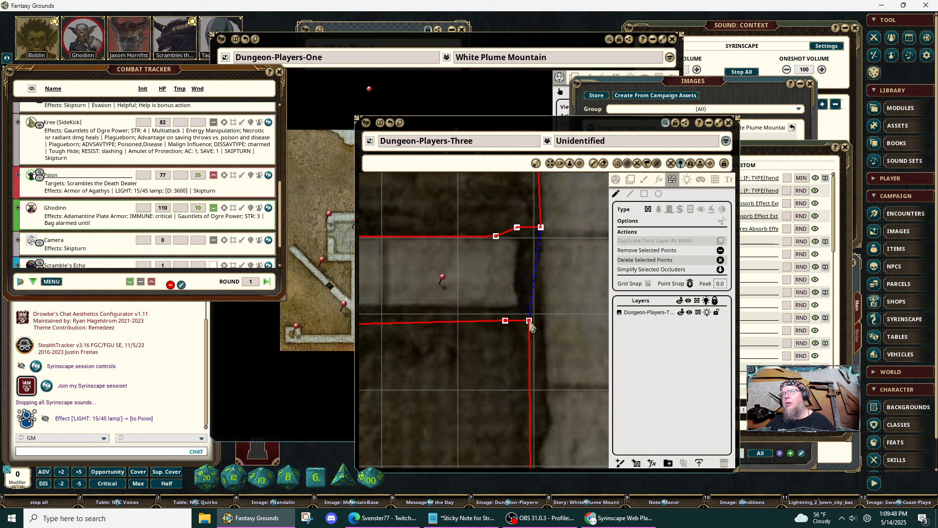
{"action": "left_click", "coordinate": [534, 269]}
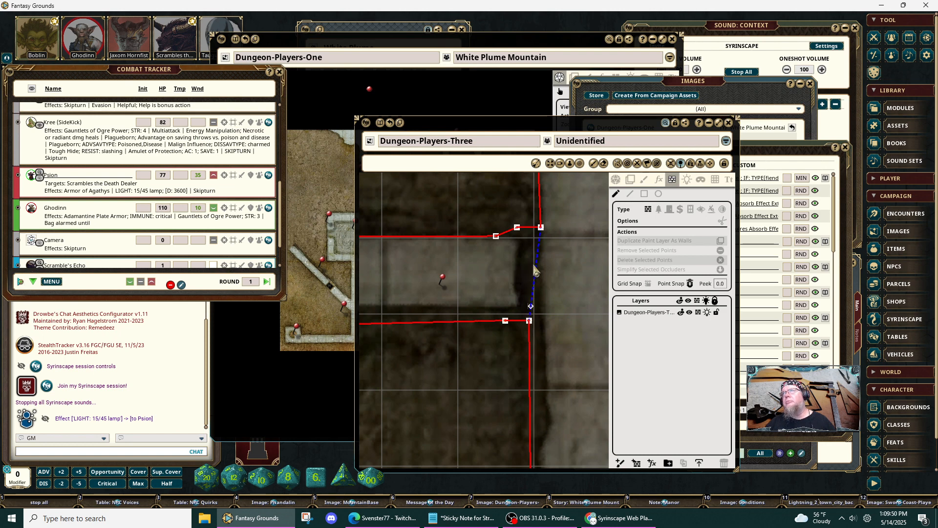
Remove the intermediate wall point north of the western corridor's door and shift the door's northeast corner slightly southwest.
{"action": "left_click_drag", "start_coordinate": [485, 203], "coordinate": [525, 235]}
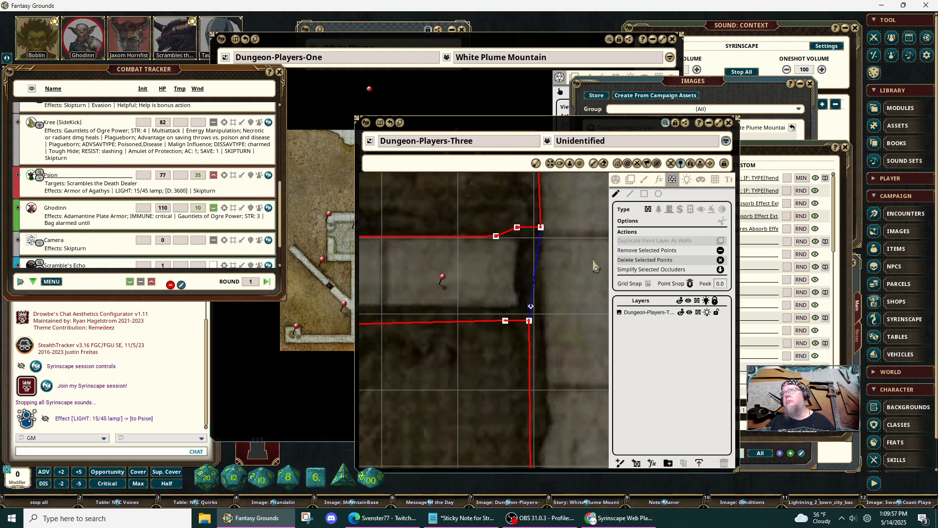
{"action": "left_click", "coordinate": [720, 251]}
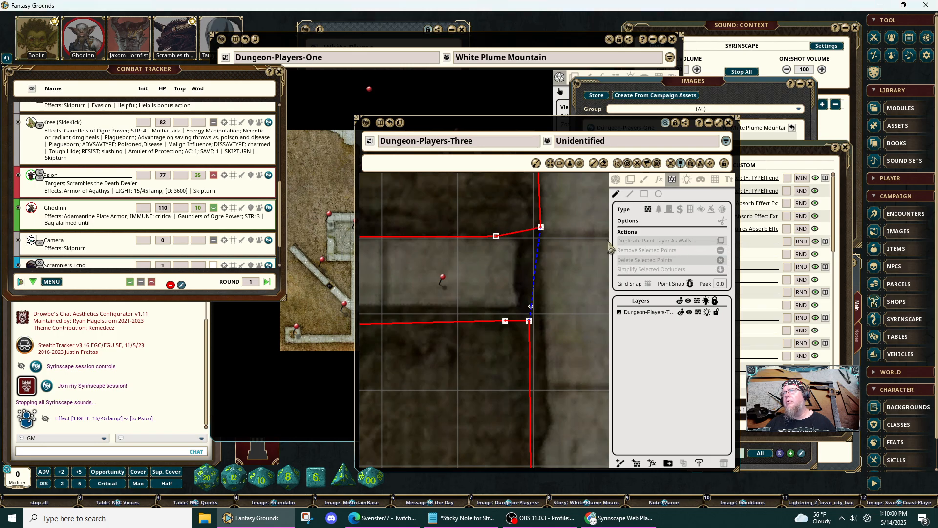
{"action": "left_click_drag", "start_coordinate": [529, 221], "coordinate": [497, 224]}
{"action": "left_click", "coordinate": [559, 243]}
Remove the three intermediate points along the north-south corridor's west wall between the western corridor's door and the boat room.
{"action": "left_click_drag", "start_coordinate": [584, 245], "coordinate": [553, 398]}
{"action": "left_click_drag", "start_coordinate": [564, 277], "coordinate": [546, 371]}
{"action": "scroll", "coordinate": [469, 229], "scroll_direction": "down", "scroll_amount": 5}
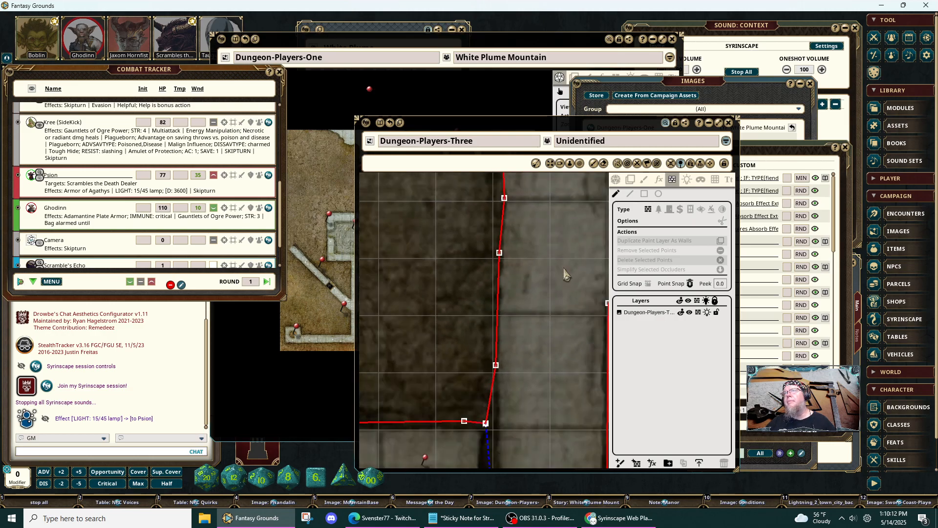
{"action": "scroll", "coordinate": [524, 282], "scroll_direction": "down", "scroll_amount": 4}
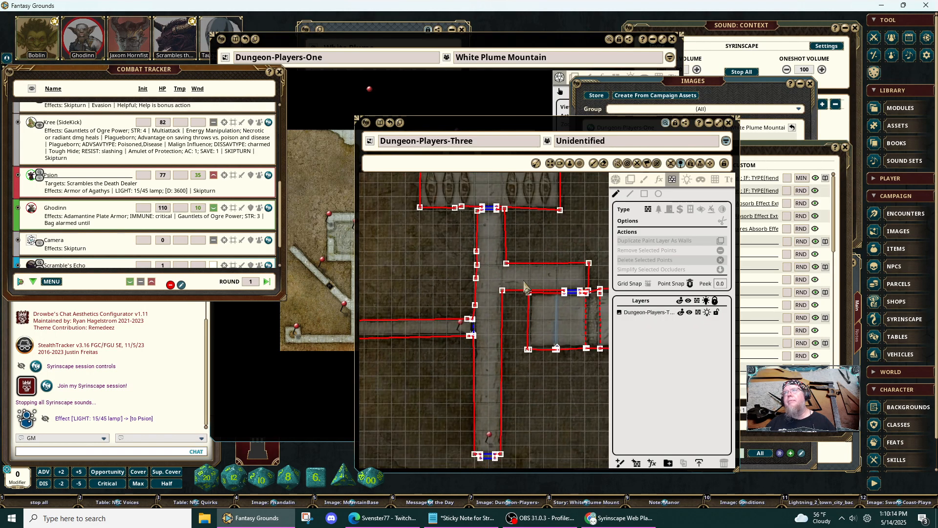
{"action": "left_click_drag", "start_coordinate": [448, 233], "coordinate": [490, 308]}
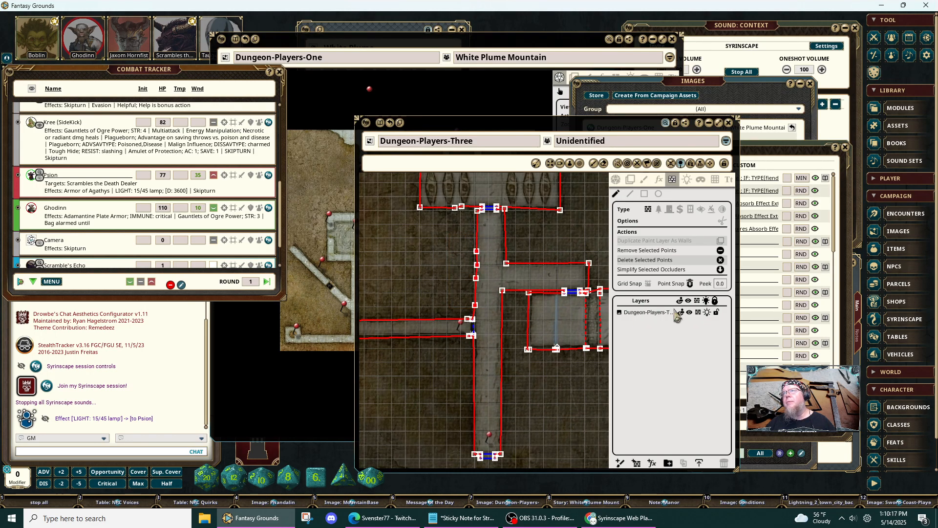
{"action": "left_click", "coordinate": [720, 250]}
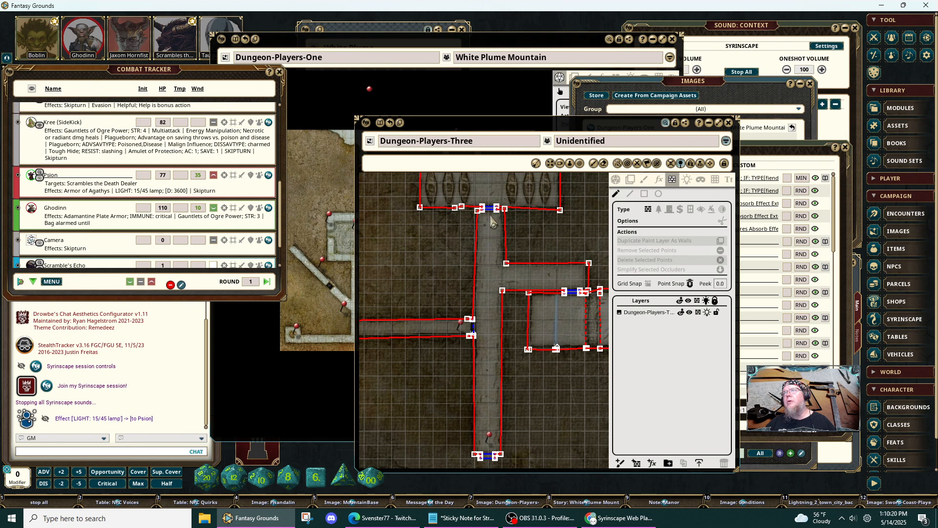
Move the north end of the corridor's west wall slightly northwest, beside the boat room's south door.
{"action": "scroll", "coordinate": [490, 221], "scroll_direction": "up", "scroll_amount": 4}
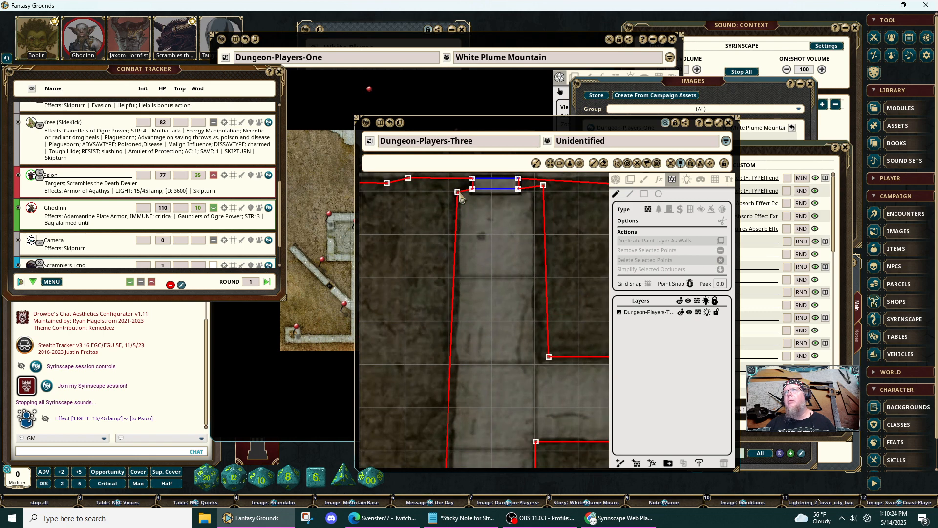
{"action": "left_click_drag", "start_coordinate": [459, 194], "coordinate": [453, 190]}
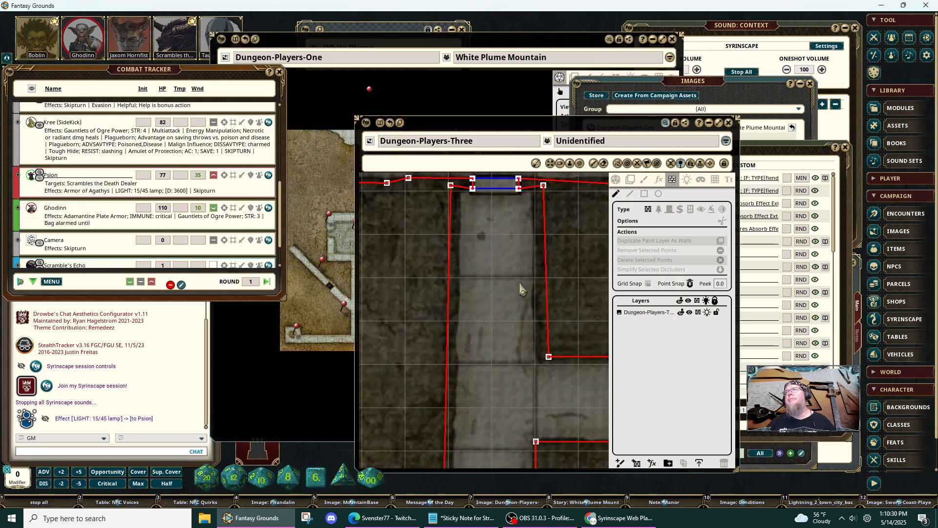
{"action": "scroll", "coordinate": [521, 304], "scroll_direction": "down", "scroll_amount": 3}
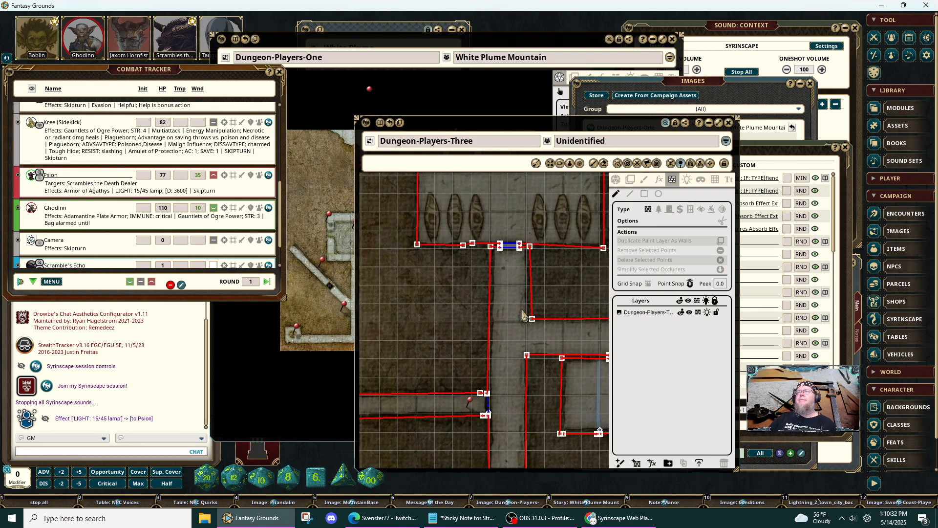
Shift the boat room's west wall below the river slightly southwest, including its southwest corner and the point at the river bank.
{"action": "left_click_drag", "start_coordinate": [479, 209], "coordinate": [480, 327]}
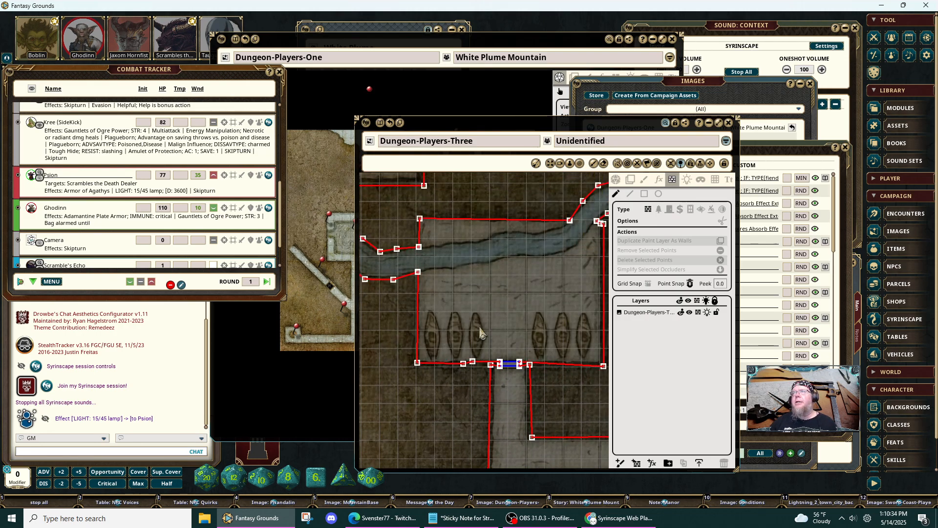
{"action": "scroll", "coordinate": [406, 342], "scroll_direction": "up", "scroll_amount": 1}
{"action": "left_click_drag", "start_coordinate": [412, 218], "coordinate": [450, 403]}
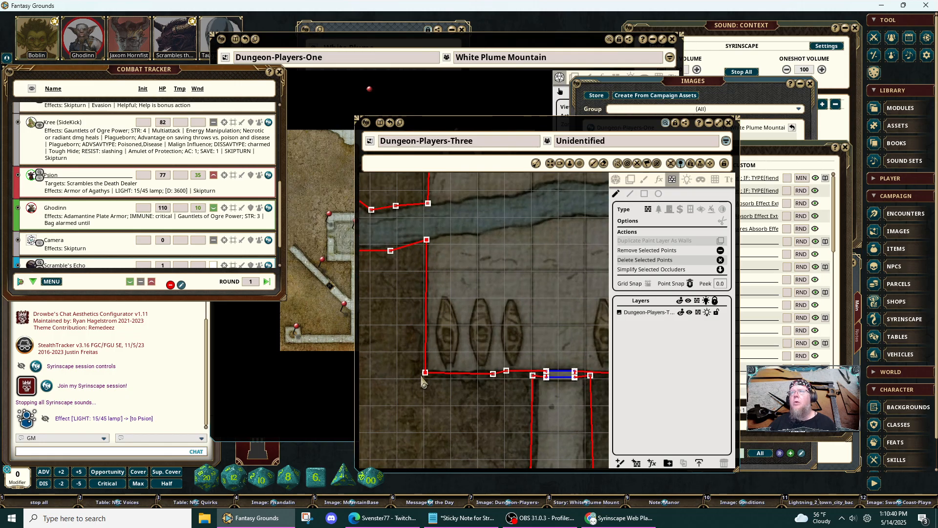
{"action": "mouse_move", "coordinate": [425, 376]}
{"action": "left_mouse_down"}
{"action": "mouse_move", "coordinate": [404, 372]}
{"action": "mouse_move", "coordinate": [419, 376]}
{"action": "left_mouse_up"}
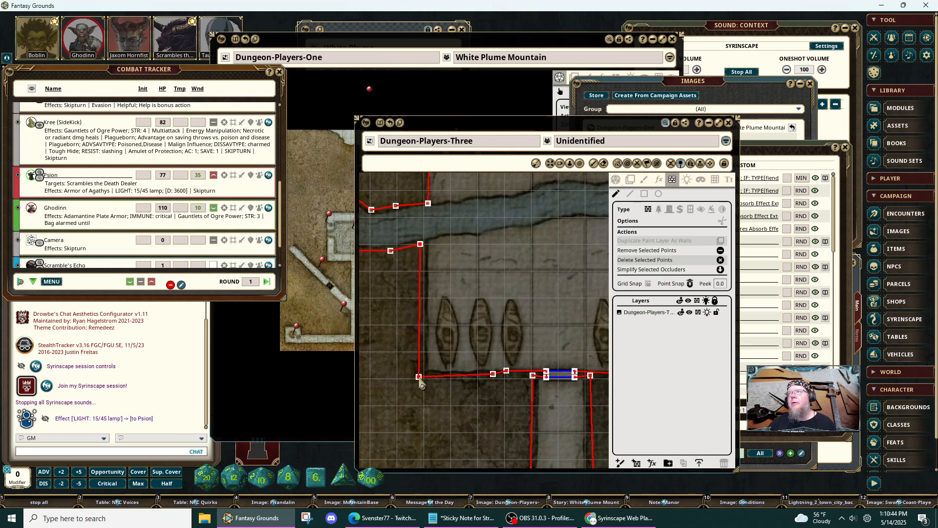
{"action": "left_click", "coordinate": [420, 383]}
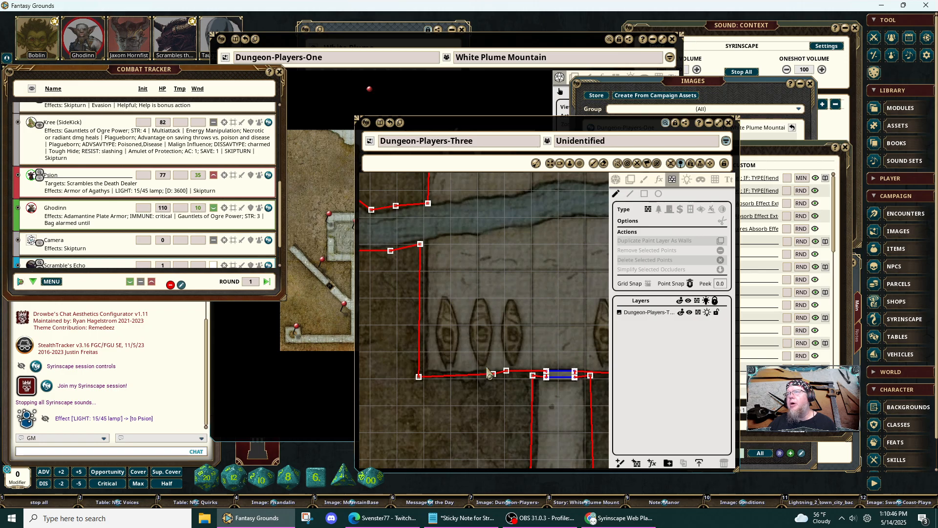
Remove the two intermediate points on the boat room's south wall and join its east end to the corridor's west wall.
{"action": "left_click_drag", "start_coordinate": [486, 366], "coordinate": [508, 384]}
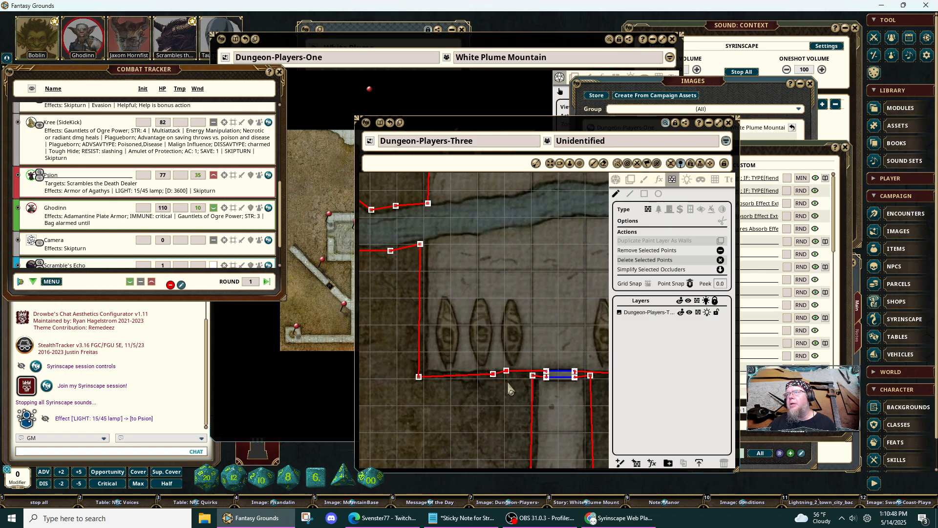
{"action": "left_click", "coordinate": [720, 250]}
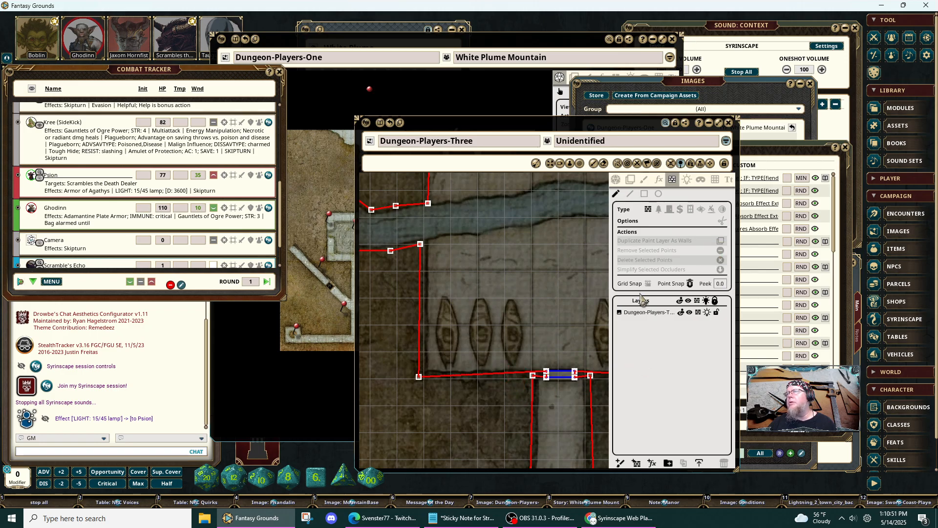
{"action": "left_click", "coordinate": [547, 375]}
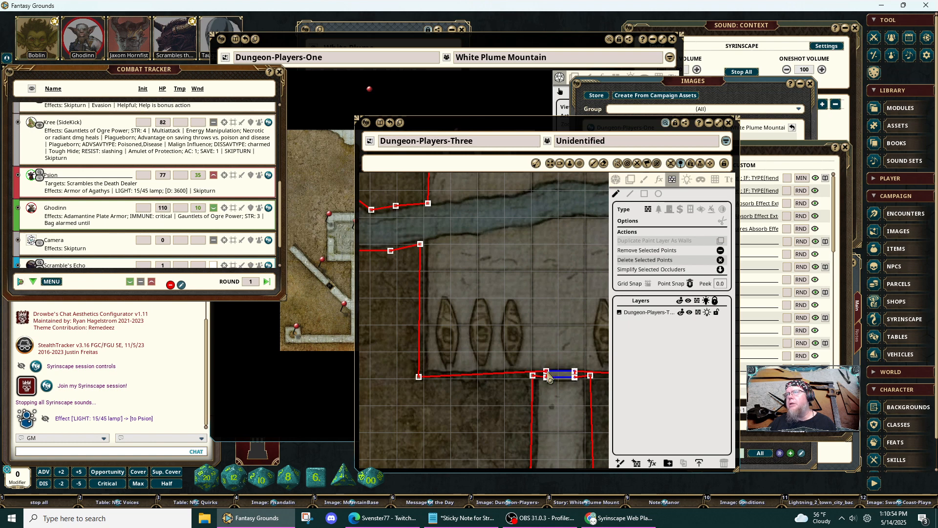
{"action": "left_click_drag", "start_coordinate": [547, 373], "coordinate": [533, 375]}
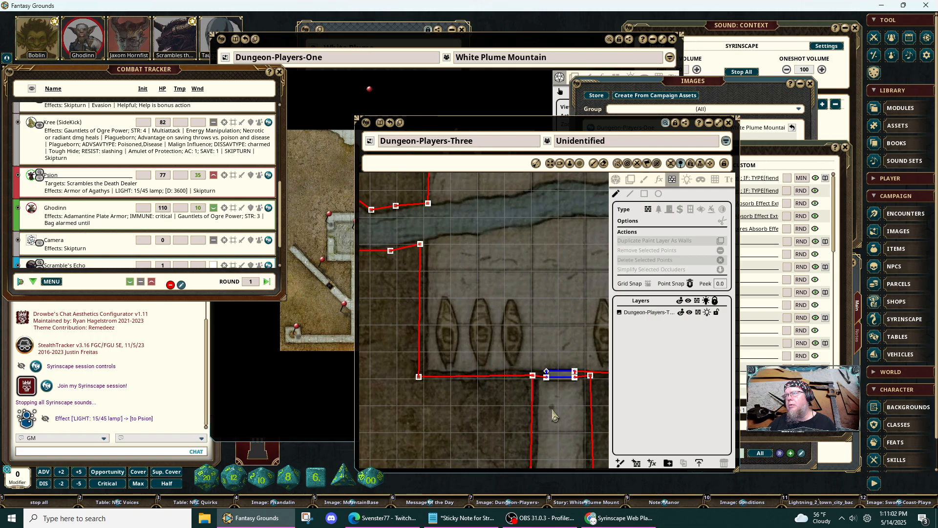
Place the Psion token in the north-south corridor below the boat room and enable the player vision preview.
{"action": "scroll", "coordinate": [563, 417], "scroll_direction": "down", "scroll_amount": 6}
{"action": "left_click_drag", "start_coordinate": [567, 429], "coordinate": [396, 315]}
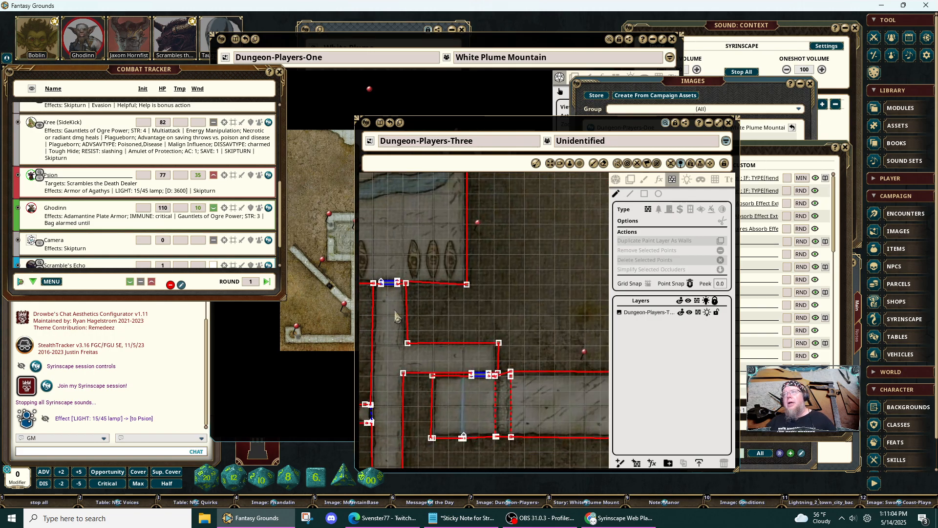
{"action": "scroll", "coordinate": [442, 389], "scroll_direction": "up", "scroll_amount": 4}
{"action": "scroll", "coordinate": [488, 422], "scroll_direction": "down", "scroll_amount": 10}
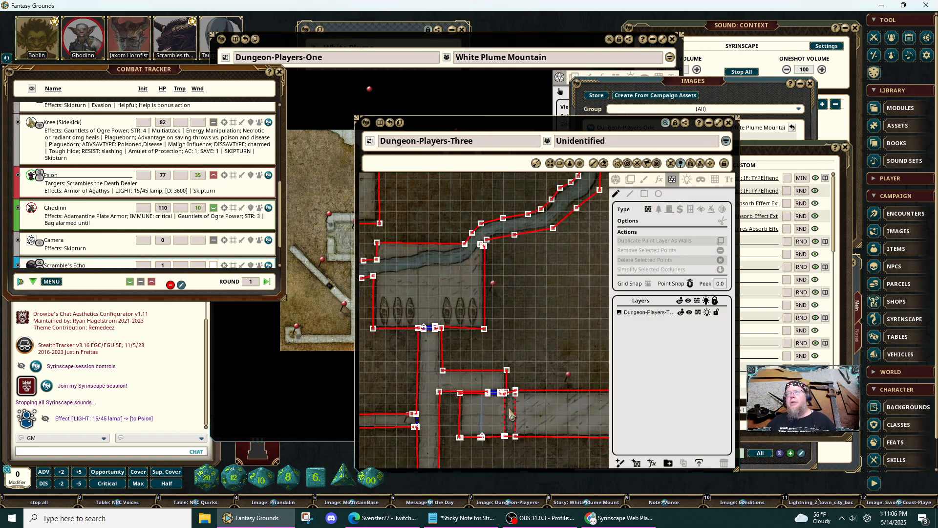
{"action": "left_click_drag", "start_coordinate": [498, 427], "coordinate": [469, 259]}
{"action": "left_click_drag", "start_coordinate": [485, 333], "coordinate": [502, 383]}
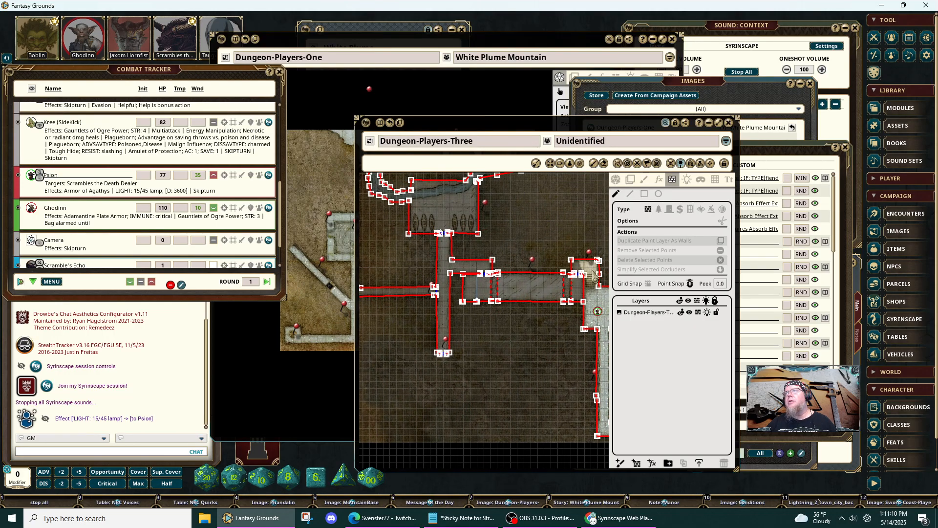
{"action": "left_click", "coordinate": [617, 180]}
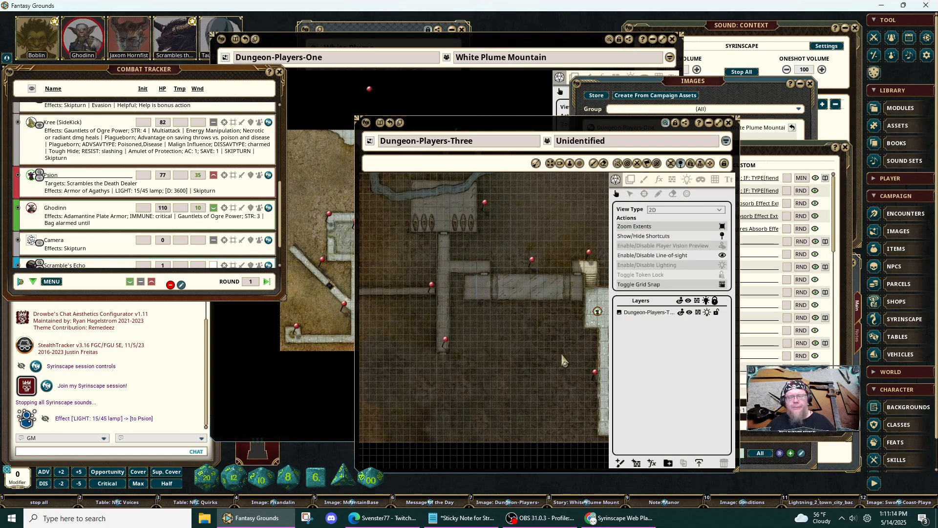
{"action": "key", "text": "shift"}
{"action": "left_click_drag", "start_coordinate": [597, 311], "coordinate": [444, 261]}
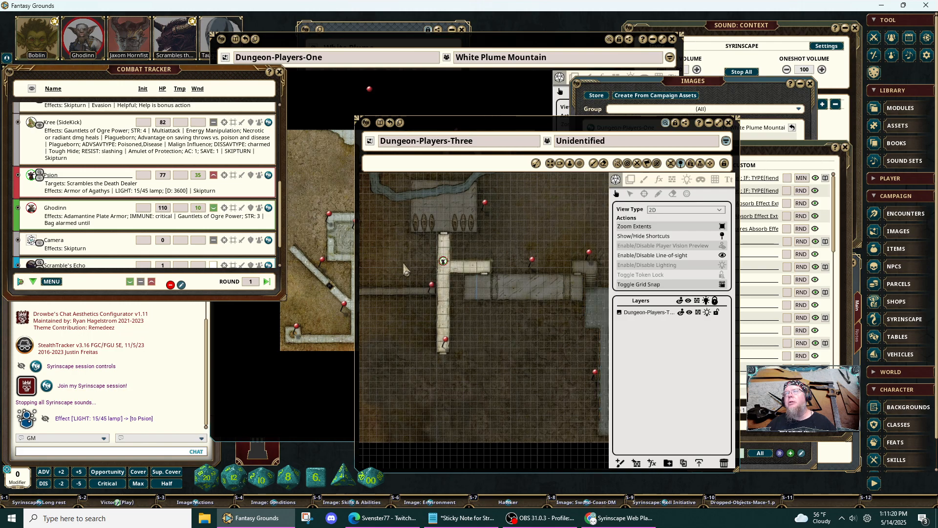
{"action": "left_click", "coordinate": [722, 246]}
Move the Psion token south to the corridor's west door, open the door and bring the token into the western corridor.
{"action": "scroll", "coordinate": [458, 246], "scroll_direction": "up", "scroll_amount": 3}
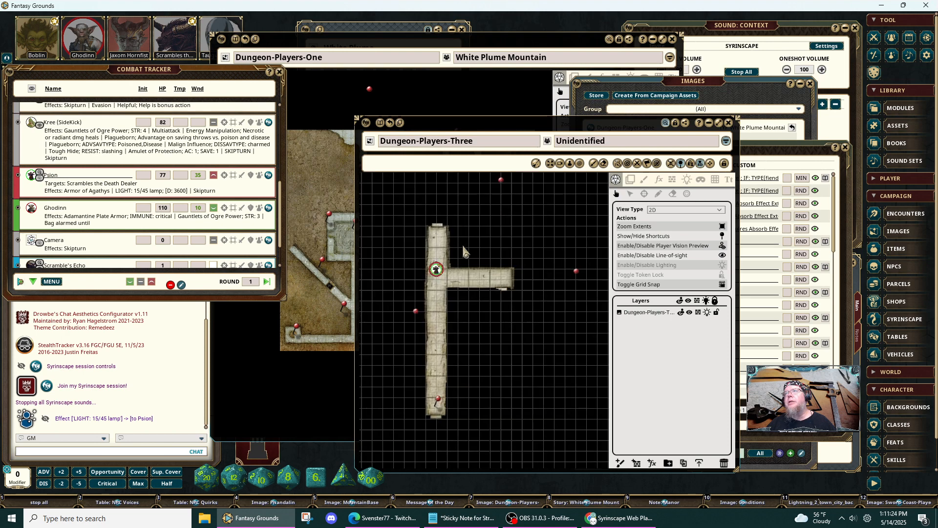
{"action": "left_click_drag", "start_coordinate": [423, 278], "coordinate": [430, 310]}
{"action": "left_click", "coordinate": [407, 353]}
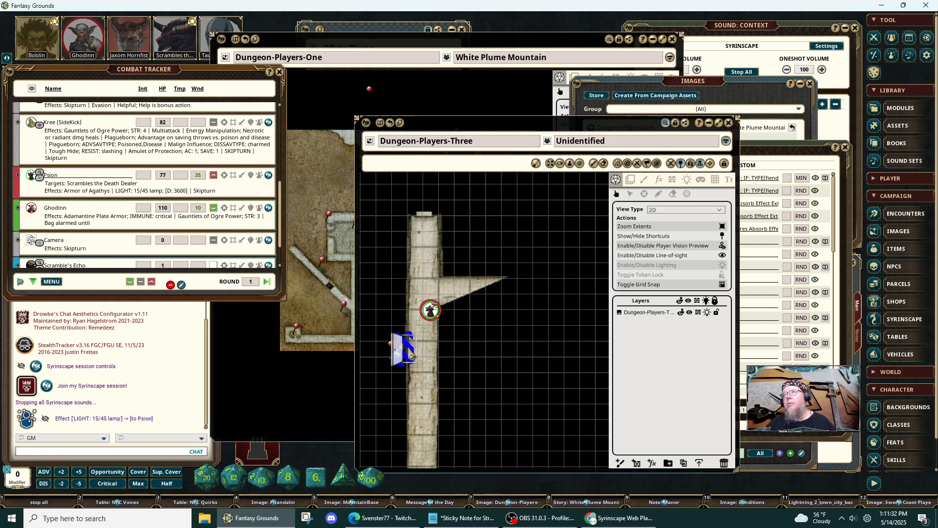
{"action": "left_click_drag", "start_coordinate": [426, 390], "coordinate": [554, 349]}
{"action": "left_click_drag", "start_coordinate": [554, 279], "coordinate": [402, 308]}
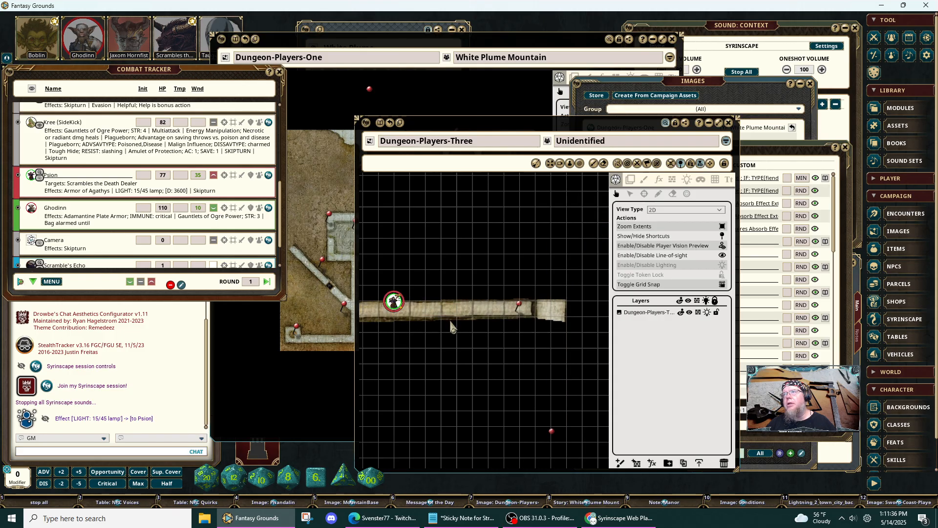
Take the Psion token through the door at the western corridor's north end into the river room and close the door.
{"action": "left_click_drag", "start_coordinate": [457, 325], "coordinate": [503, 438]}
{"action": "left_click_drag", "start_coordinate": [464, 414], "coordinate": [472, 272]}
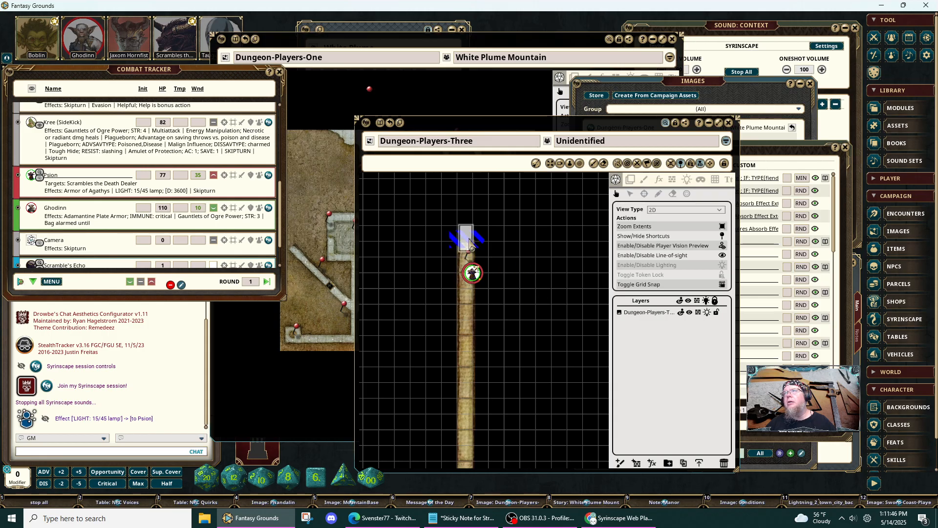
{"action": "left_click", "coordinate": [468, 238]}
{"action": "left_click_drag", "start_coordinate": [475, 275], "coordinate": [467, 206]}
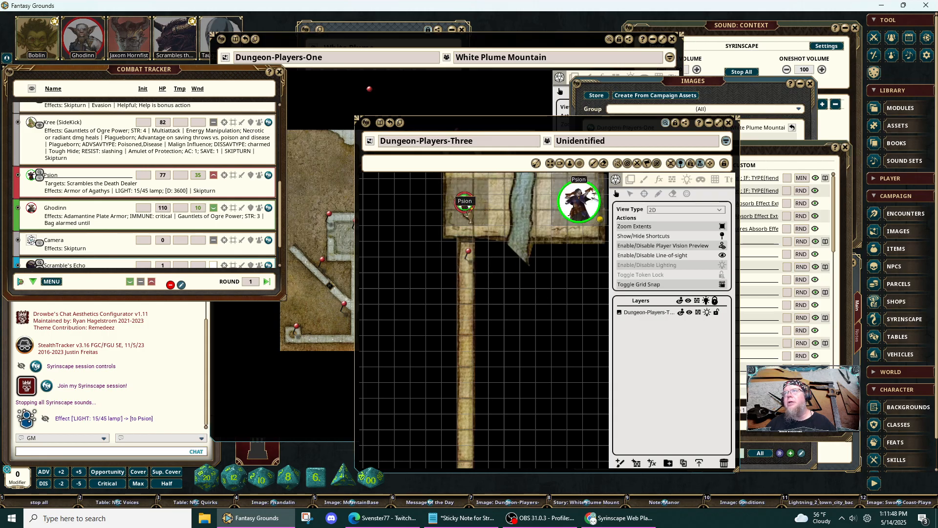
{"action": "left_click", "coordinate": [466, 239]}
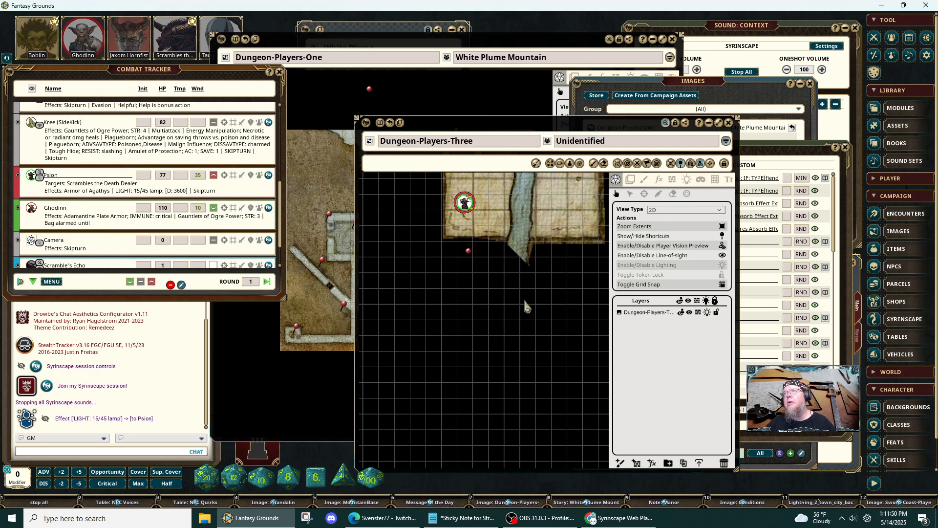
Delete the stray wall point where the river channel's north wall meets the river room's east wall, closing the vision gap.
{"action": "left_click_drag", "start_coordinate": [482, 289], "coordinate": [473, 308]}
{"action": "scroll", "coordinate": [469, 310], "scroll_direction": "up", "scroll_amount": 6}
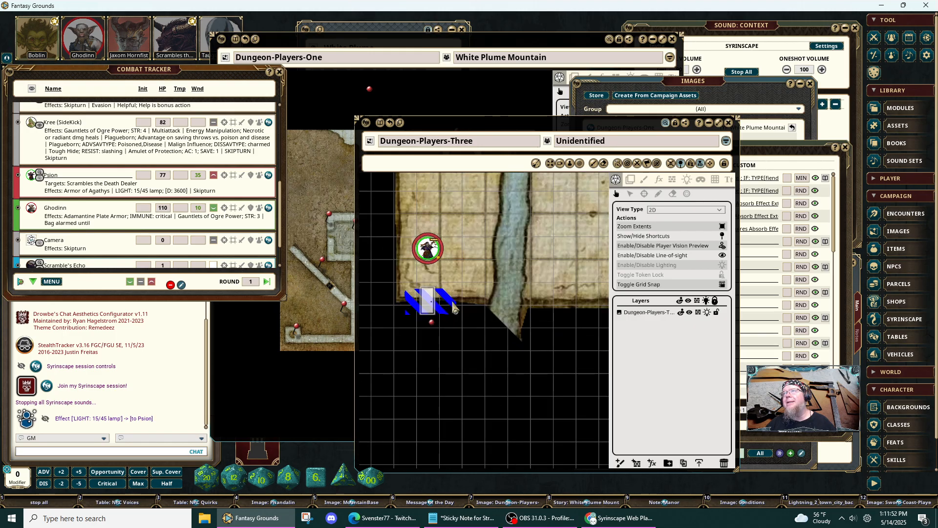
{"action": "scroll", "coordinate": [512, 316], "scroll_direction": "down", "scroll_amount": 5}
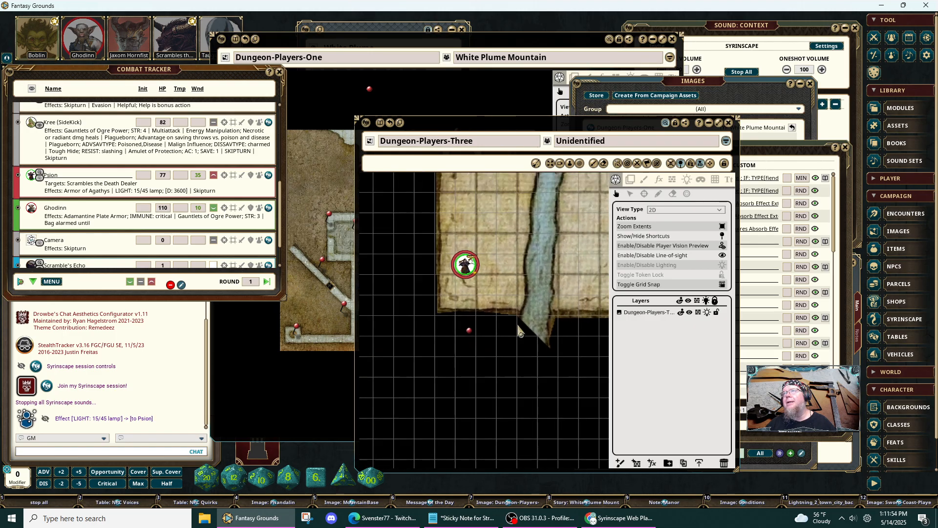
{"action": "left_click_drag", "start_coordinate": [559, 341], "coordinate": [468, 347]}
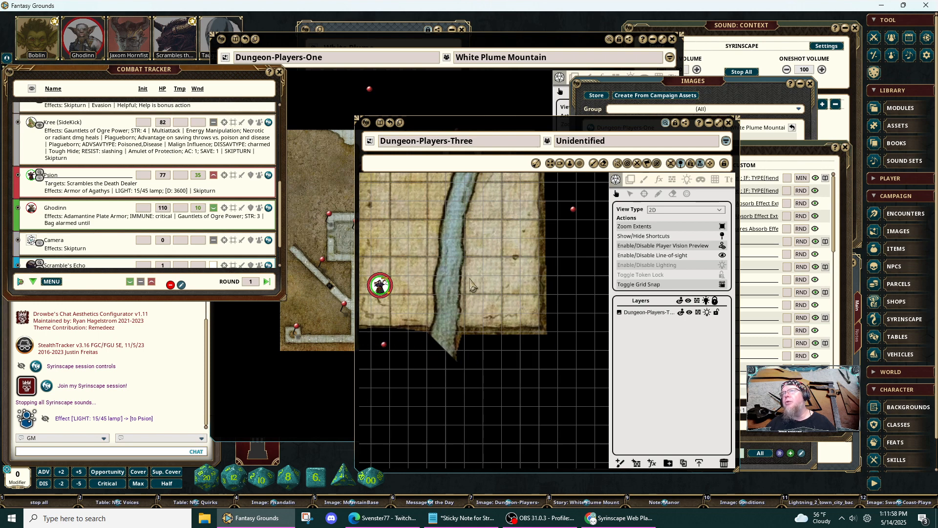
{"action": "scroll", "coordinate": [470, 284], "scroll_direction": "down", "scroll_amount": 4}
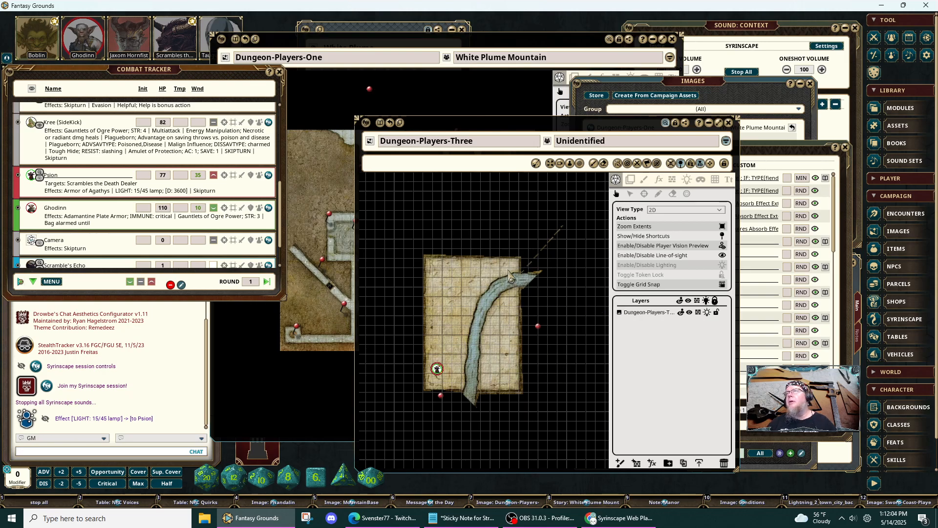
{"action": "scroll", "coordinate": [537, 269], "scroll_direction": "up", "scroll_amount": 4}
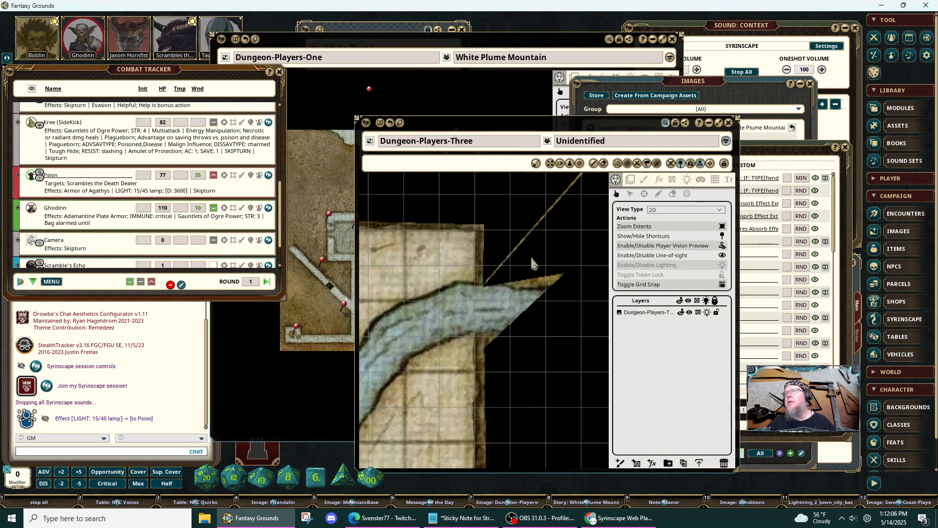
{"action": "scroll", "coordinate": [420, 410], "scroll_direction": "down", "scroll_amount": 3}
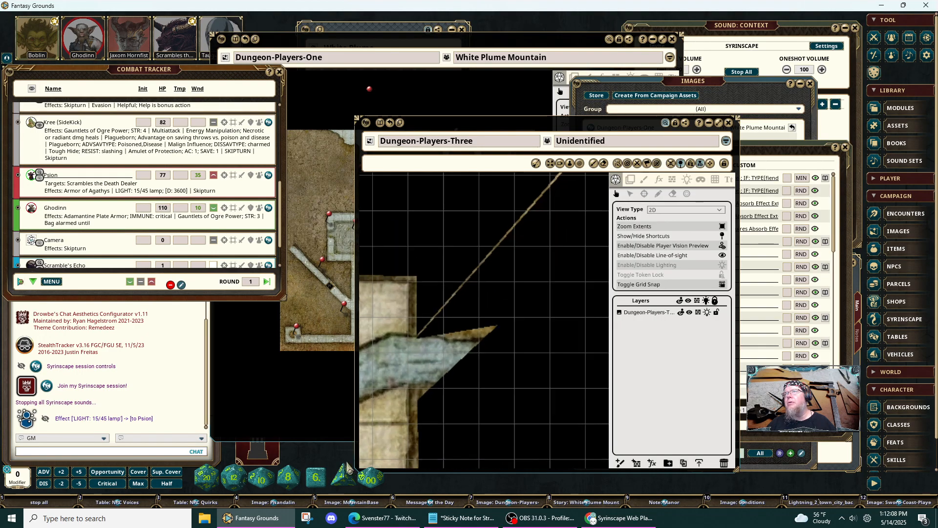
{"action": "left_click", "coordinate": [659, 185]}
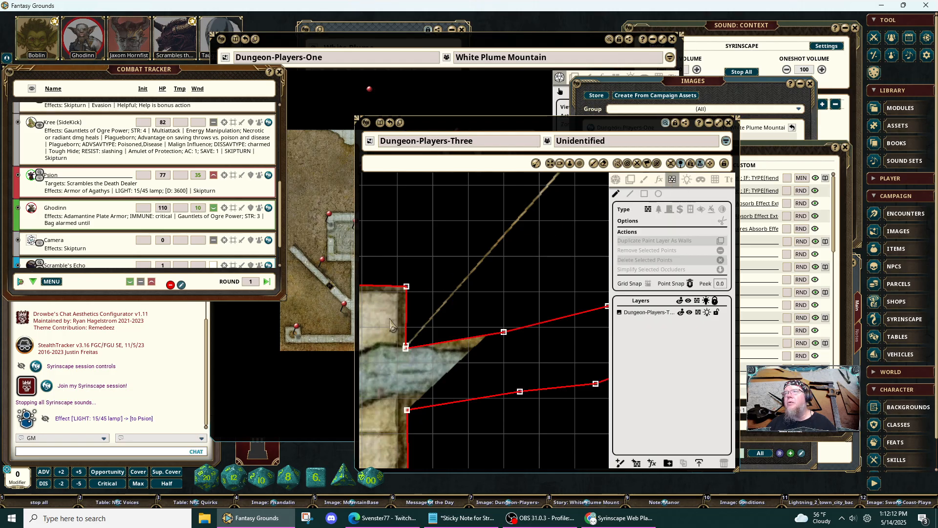
{"action": "scroll", "coordinate": [409, 350], "scroll_direction": "up", "scroll_amount": 5}
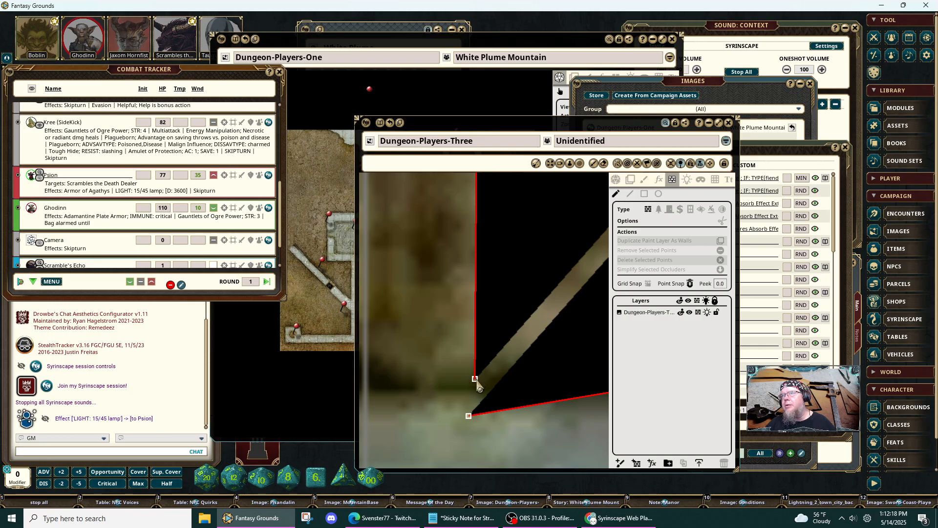
{"action": "left_click", "coordinate": [469, 416]}
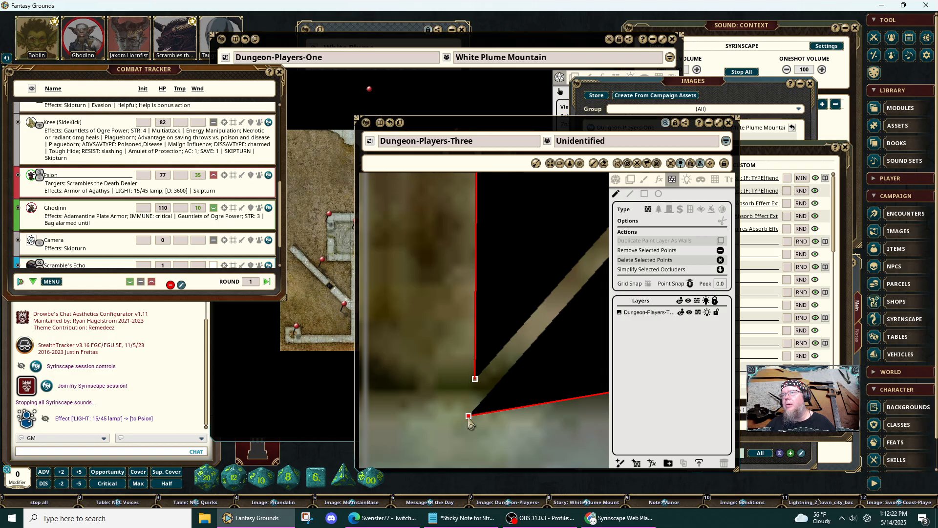
{"action": "key", "text": "Delete"}
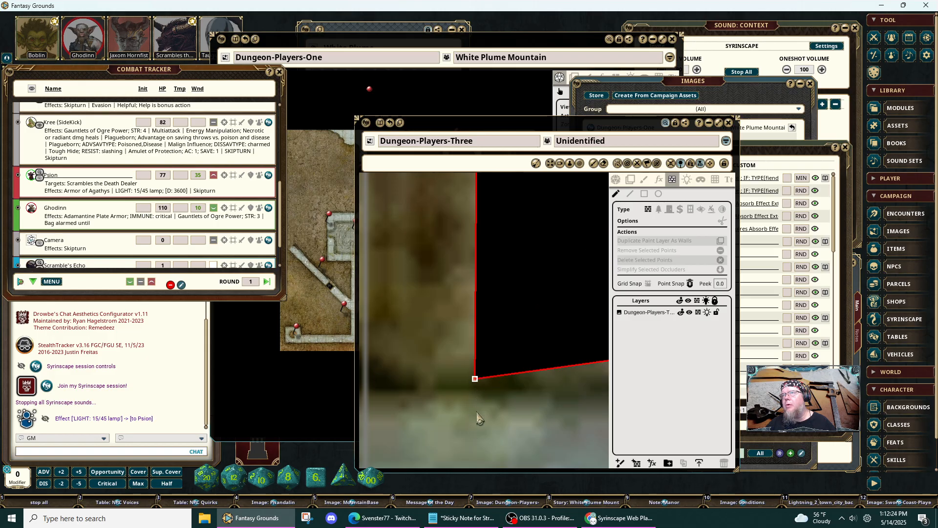
{"action": "scroll", "coordinate": [516, 426], "scroll_direction": "down", "scroll_amount": 2}
{"action": "scroll", "coordinate": [523, 430], "scroll_direction": "down", "scroll_amount": 3}
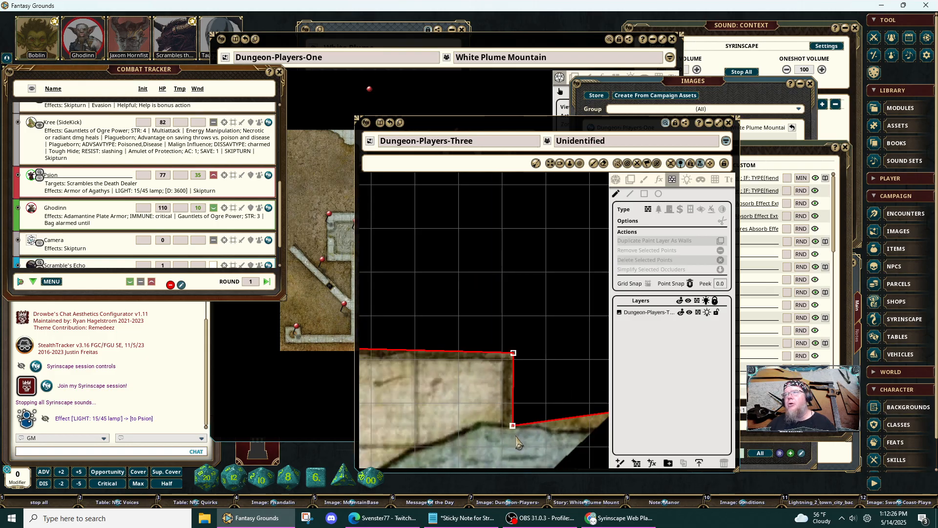
{"action": "scroll", "coordinate": [511, 376], "scroll_direction": "down", "scroll_amount": 3}
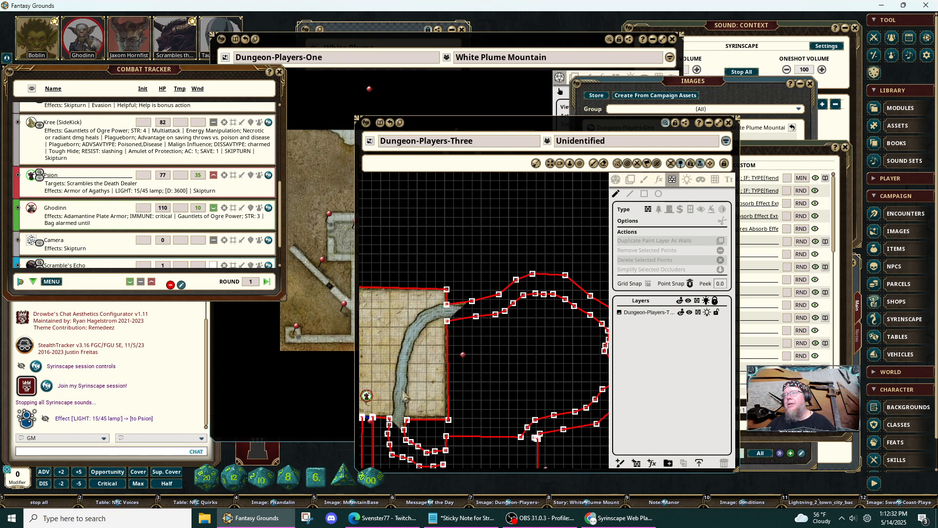
Move the Psion token out of the river room, along the river channel and into the boat room to check its vision.
{"action": "left_click", "coordinate": [616, 179]}
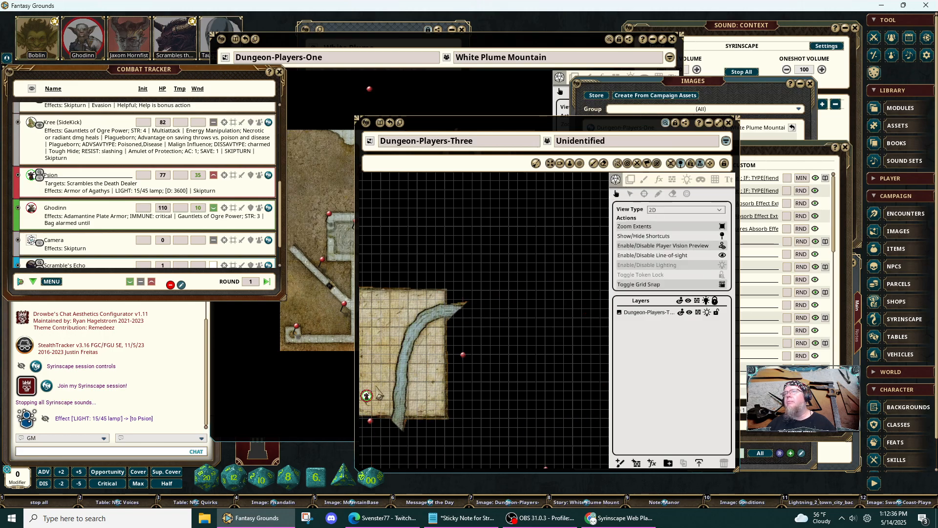
{"action": "left_click_drag", "start_coordinate": [367, 396], "coordinate": [591, 308]}
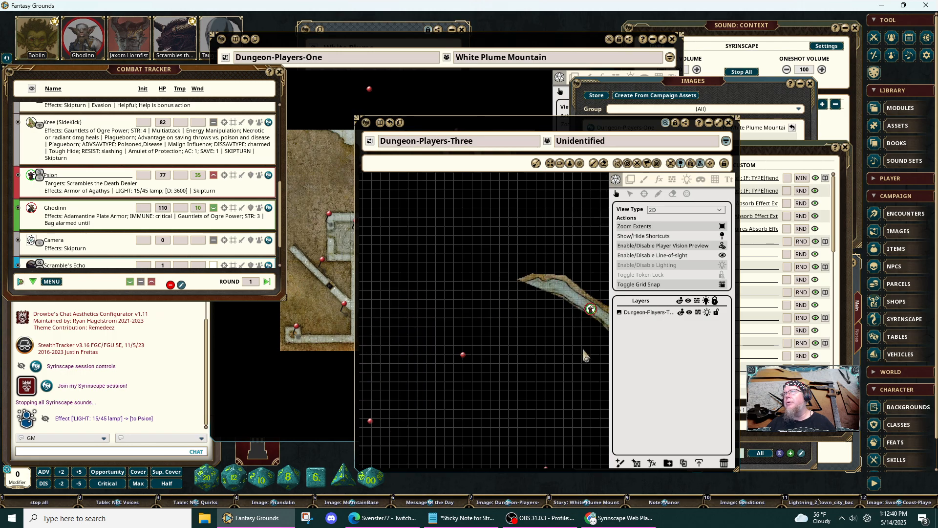
{"action": "left_click_drag", "start_coordinate": [562, 359], "coordinate": [370, 300]}
{"action": "left_click_drag", "start_coordinate": [398, 249], "coordinate": [380, 359]}
{"action": "left_click_drag", "start_coordinate": [455, 388], "coordinate": [576, 324]}
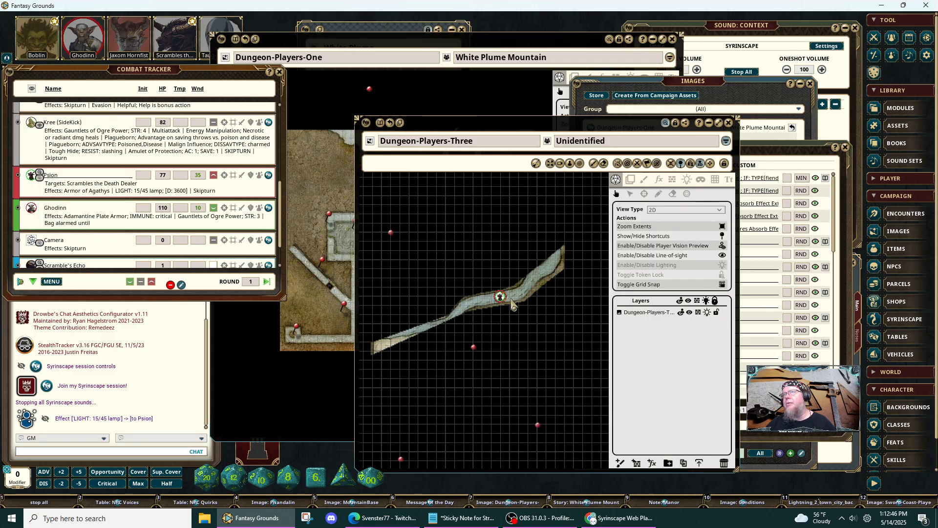
{"action": "left_click_drag", "start_coordinate": [500, 296], "coordinate": [423, 362]}
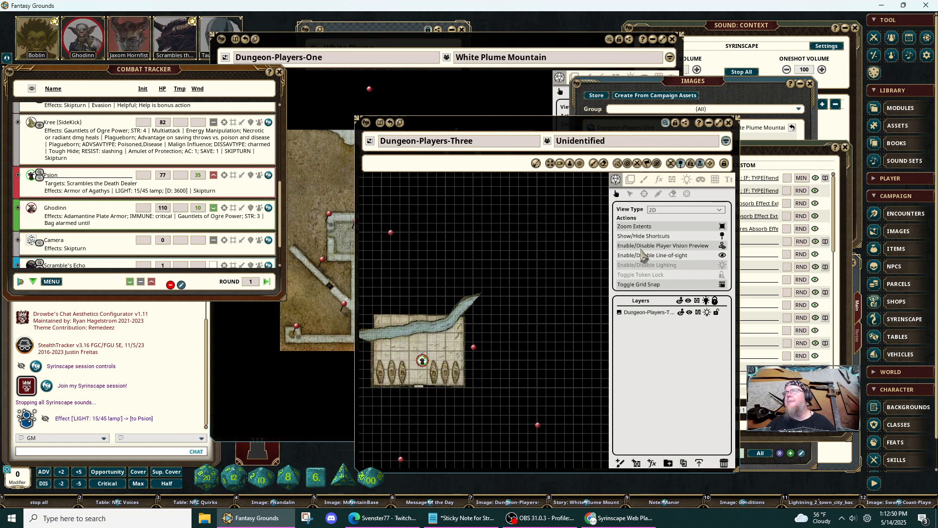
Disable the player vision preview and delete the Psion token from the Dungeon-Players-Three map.
{"action": "left_click", "coordinate": [724, 249]}
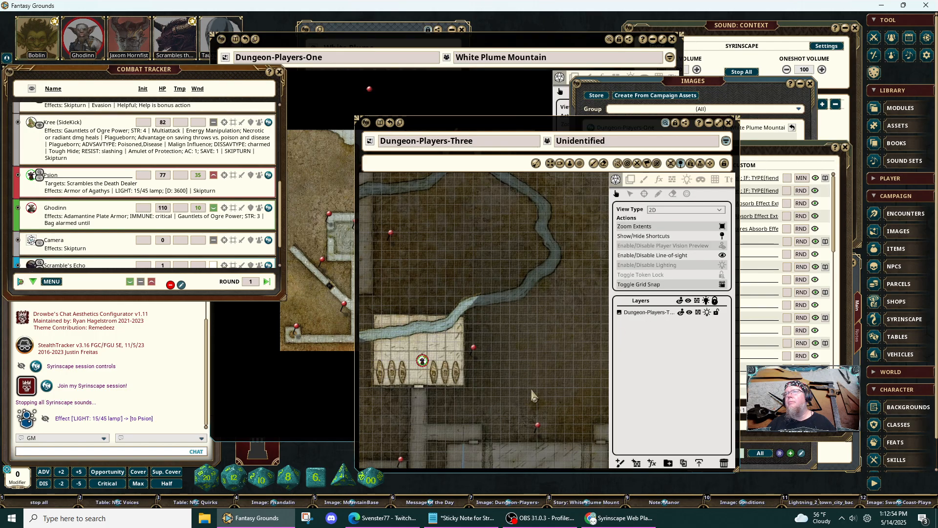
{"action": "scroll", "coordinate": [528, 389], "scroll_direction": "down", "scroll_amount": 4}
{"action": "left_click_drag", "start_coordinate": [567, 432], "coordinate": [514, 355]}
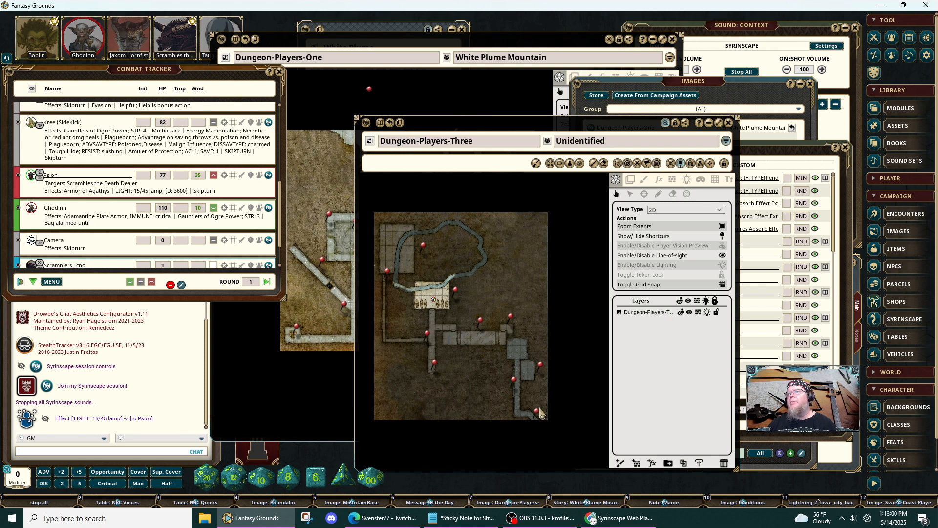
{"action": "left_click_drag", "start_coordinate": [540, 406], "coordinate": [493, 387]}
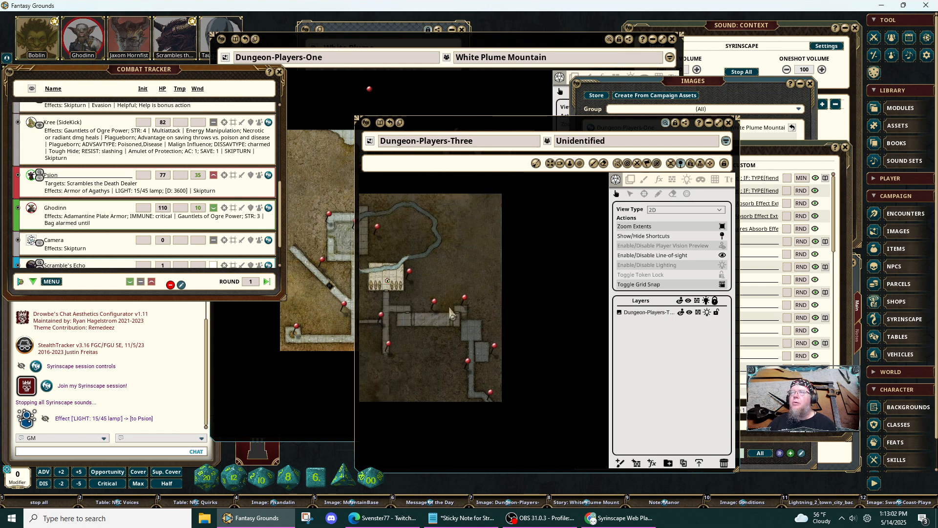
{"action": "scroll", "coordinate": [392, 277], "scroll_direction": "up", "scroll_amount": 8}
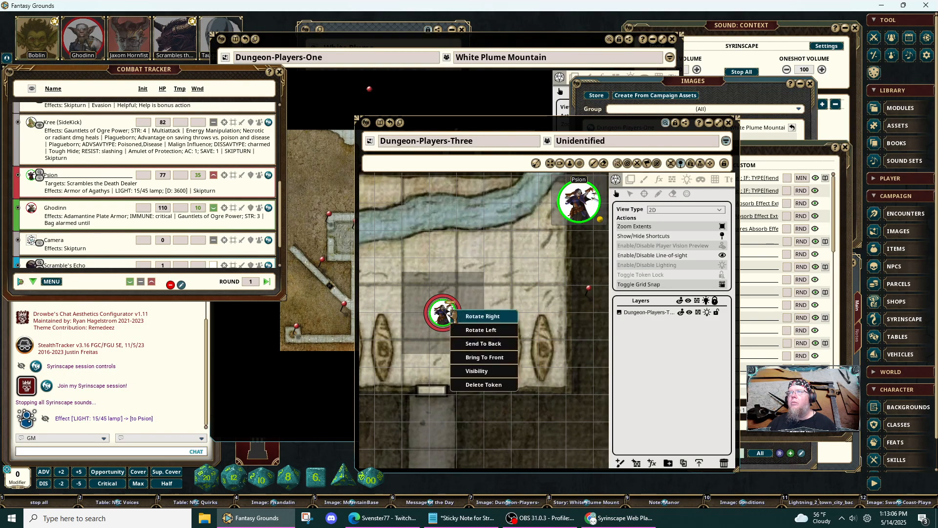
{"action": "right_click", "coordinate": [442, 311]}
{"action": "mouse_move", "coordinate": [499, 388]}
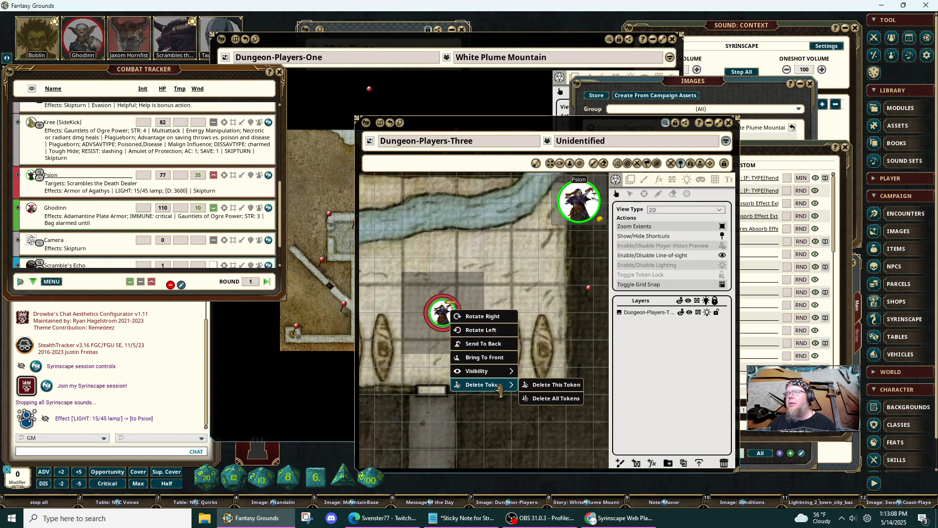
{"action": "left_click", "coordinate": [555, 384]}
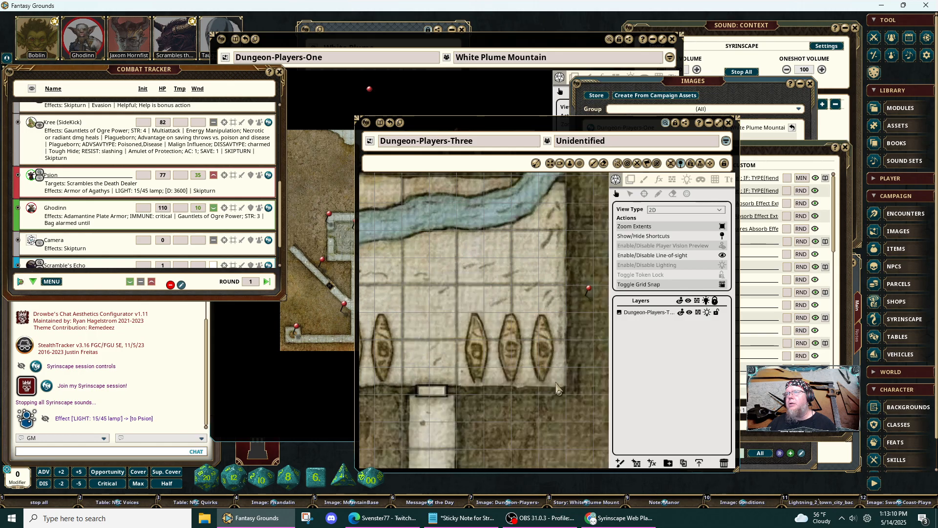
Arrange the Dungeon-Players-One and Dungeon-Players-Three map windows side by side to compare both maps.
{"action": "scroll", "coordinate": [553, 409], "scroll_direction": "up", "scroll_amount": 2}
{"action": "scroll", "coordinate": [553, 410], "scroll_direction": "down", "scroll_amount": 5}
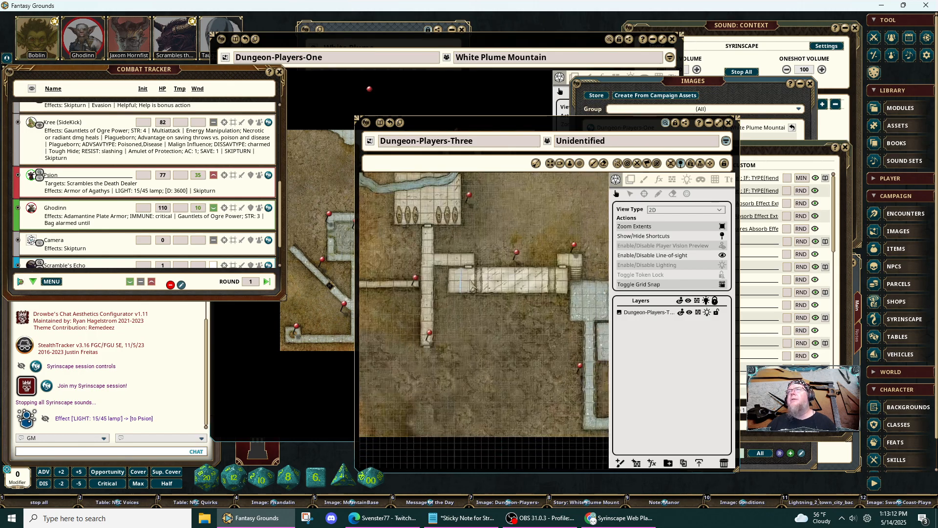
{"action": "scroll", "coordinate": [508, 349], "scroll_direction": "down", "scroll_amount": 1}
{"action": "left_click_drag", "start_coordinate": [531, 387], "coordinate": [459, 367]}
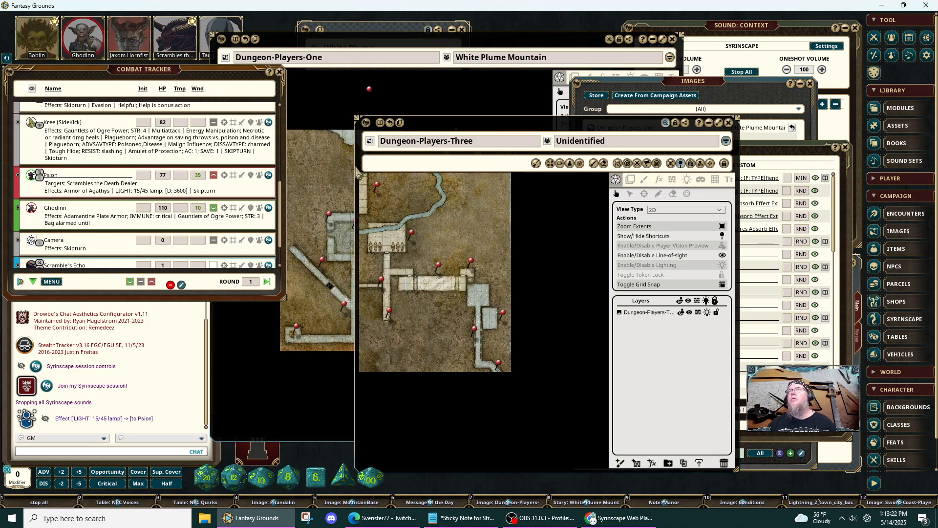
{"action": "left_click", "coordinate": [336, 98]}
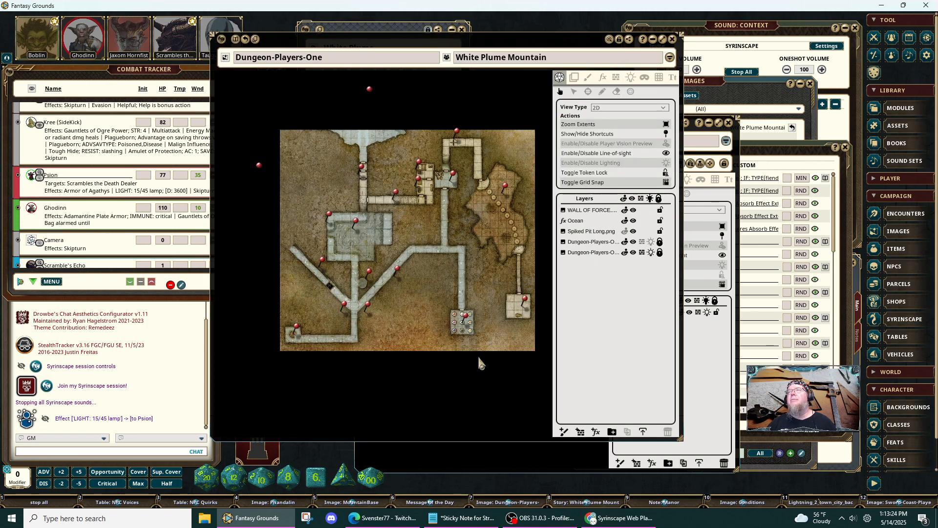
{"action": "left_click", "coordinate": [568, 460]}
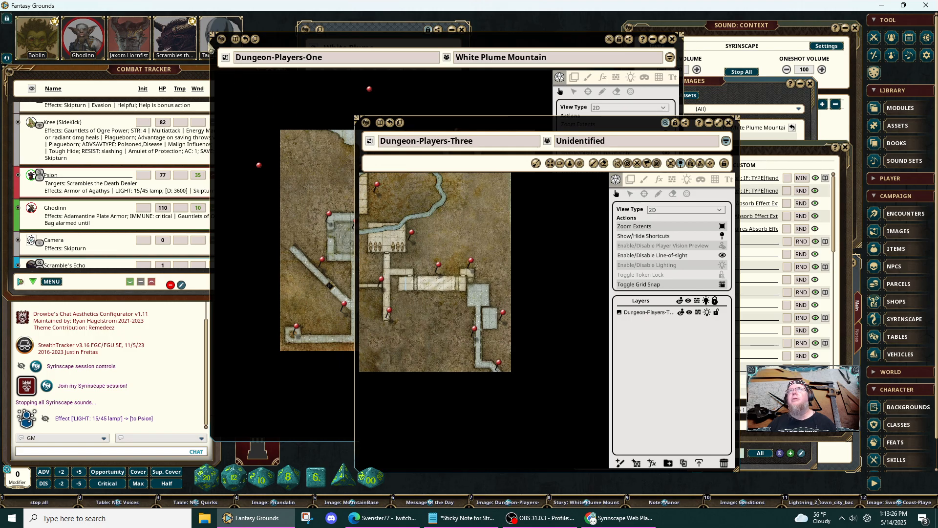
{"action": "left_click_drag", "start_coordinate": [490, 129], "coordinate": [665, 90]}
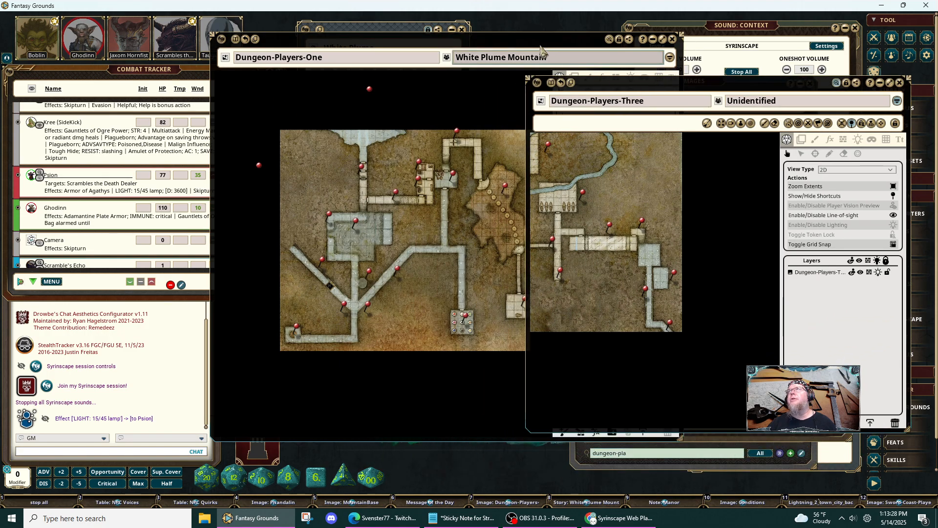
{"action": "left_click_drag", "start_coordinate": [532, 41], "coordinate": [359, 55]}
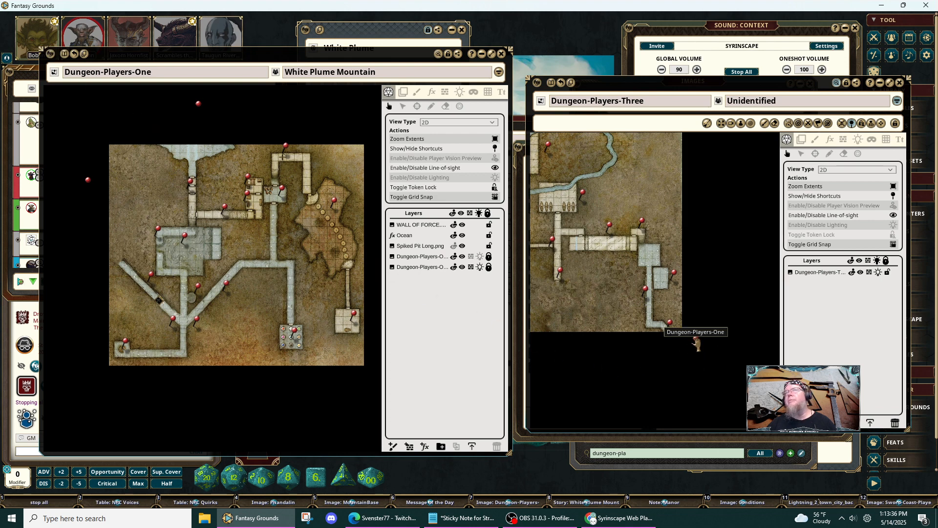
Close the Dungeon-Players-One map and the Combat Tracker, and unlock the White Plume window.
{"action": "left_click", "coordinate": [503, 56]}
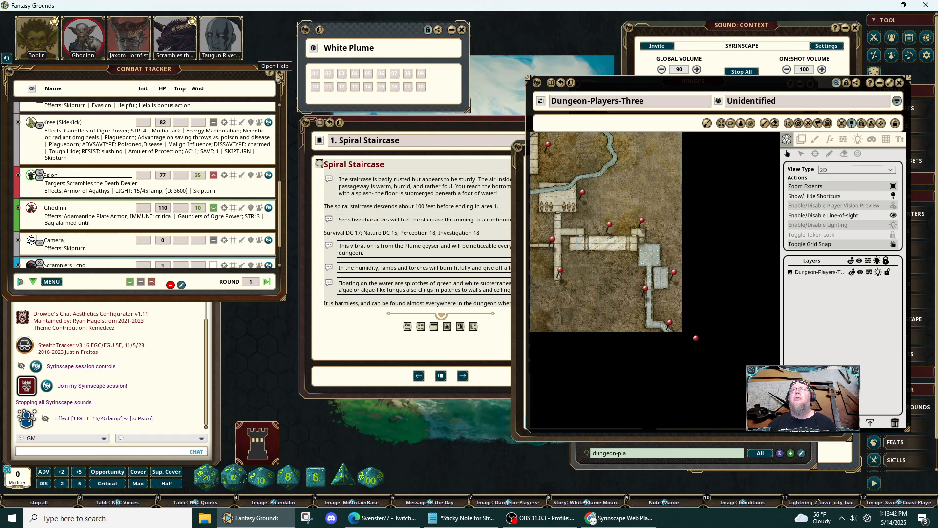
{"action": "left_click", "coordinate": [270, 72]}
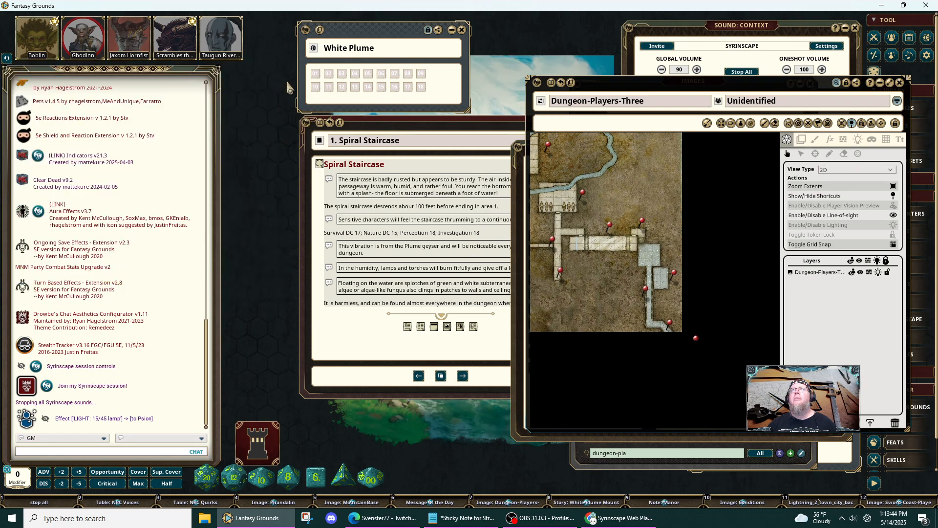
{"action": "left_click_drag", "start_coordinate": [384, 36], "coordinate": [337, 36]}
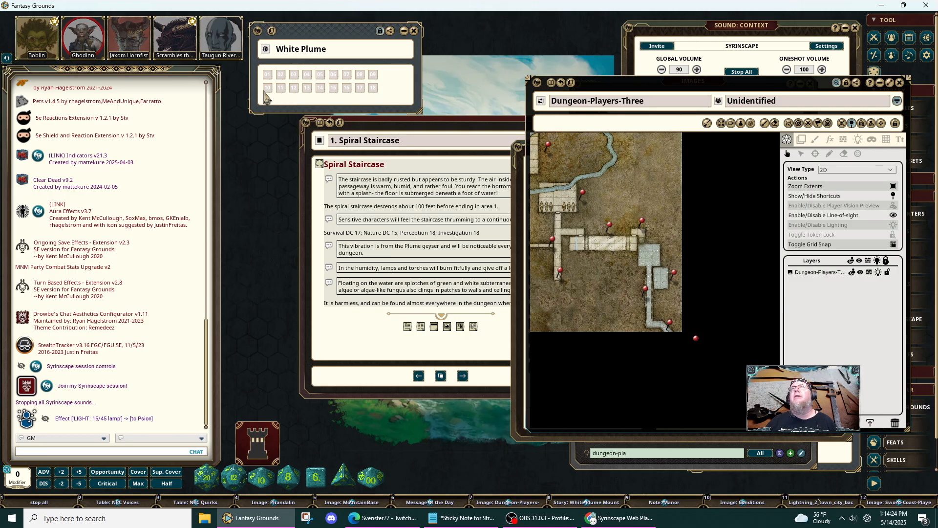
{"action": "left_click", "coordinate": [381, 31]}
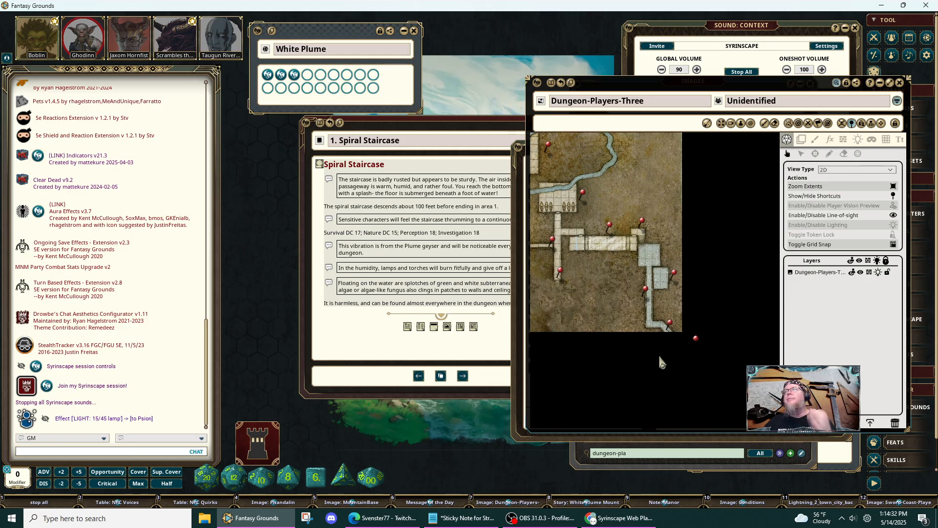
Reposition the Dungeon-Players-Three map beside the chat and close the Effects and Images windows.
{"action": "left_click_drag", "start_coordinate": [694, 368], "coordinate": [389, 402]}
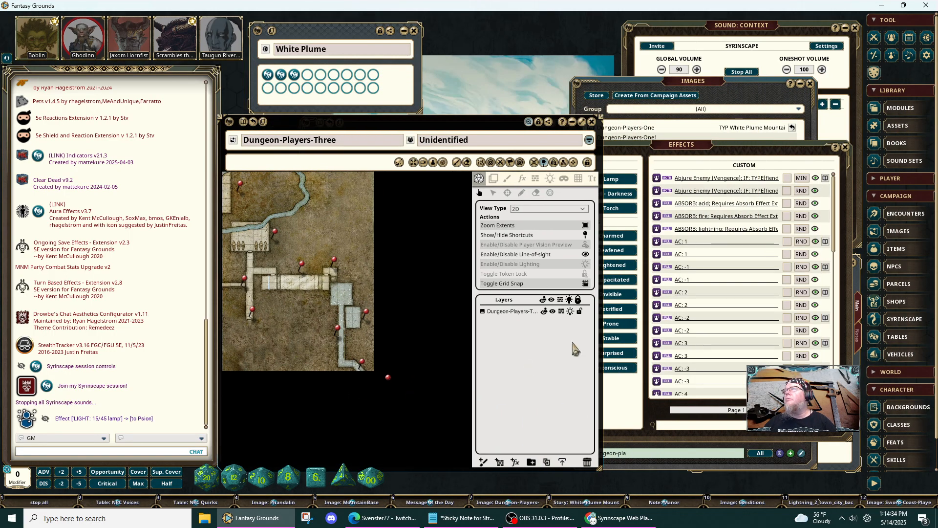
{"action": "left_click", "coordinate": [844, 146]}
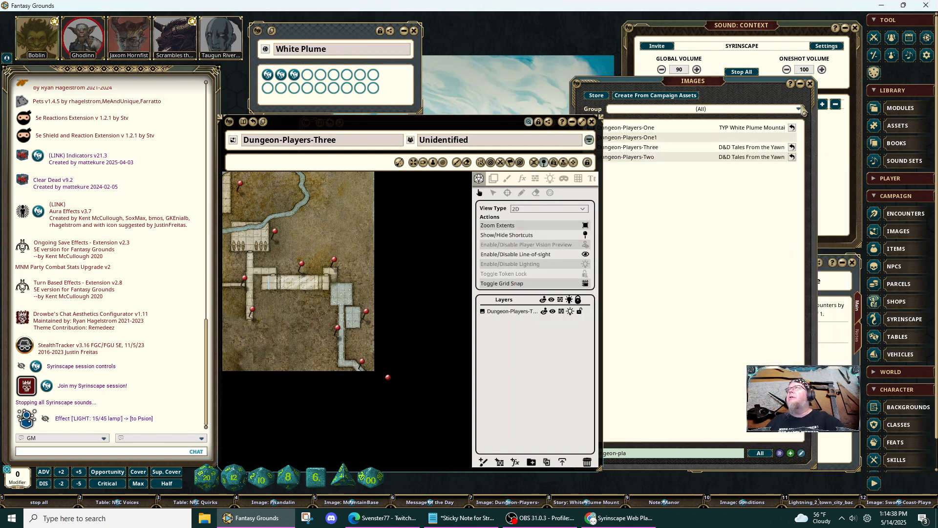
{"action": "left_click", "coordinate": [810, 83]}
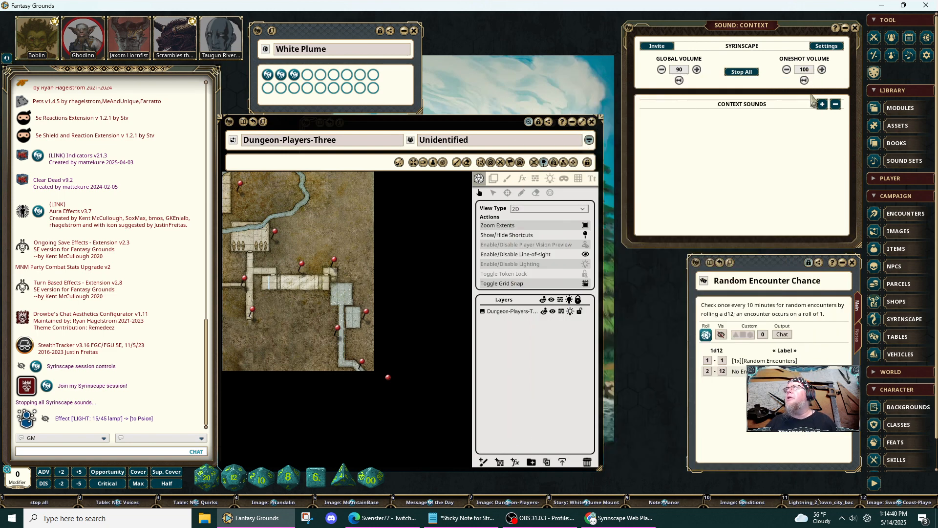
Minimize the Syrinscape context sound window and shift the Random Encounter Chance table slightly lower.
{"action": "left_click_drag", "start_coordinate": [772, 237], "coordinate": [771, 228]}
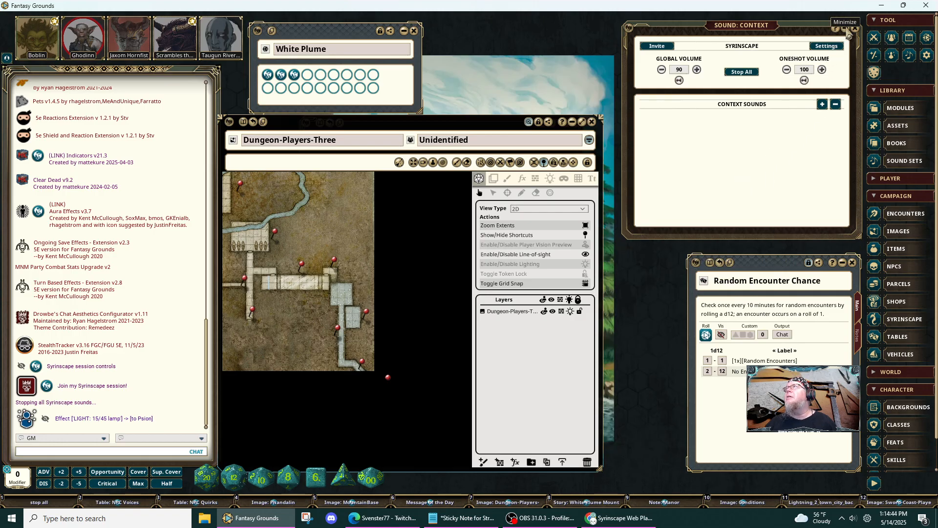
{"action": "left_click", "coordinate": [845, 30]}
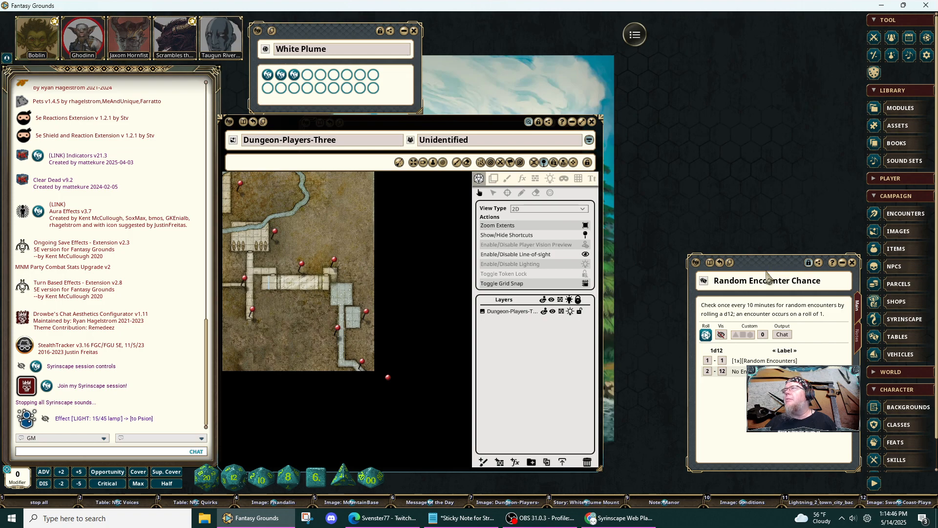
{"action": "left_click_drag", "start_coordinate": [779, 263], "coordinate": [778, 280]}
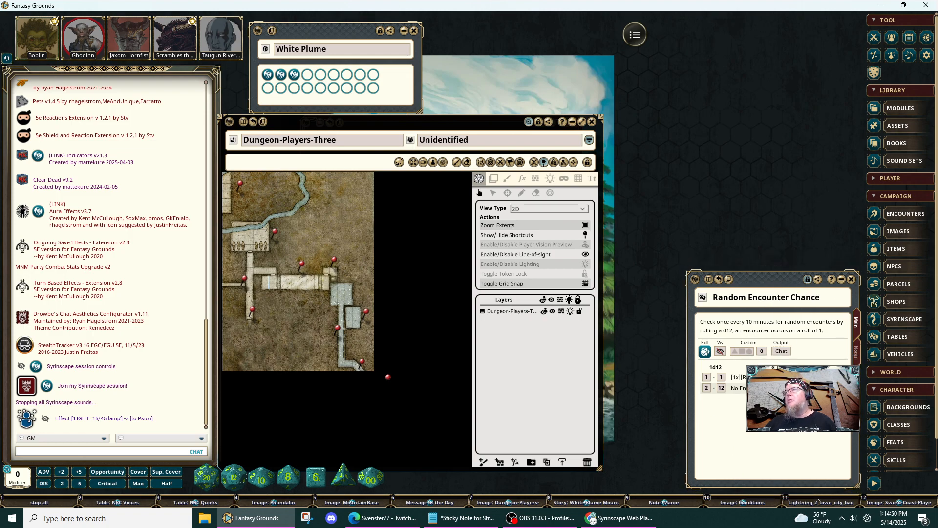
Roll on the Random Encounter Chance table and reposition its window beside the Dungeon-Players-Three map.
{"action": "left_click", "coordinate": [705, 351]}
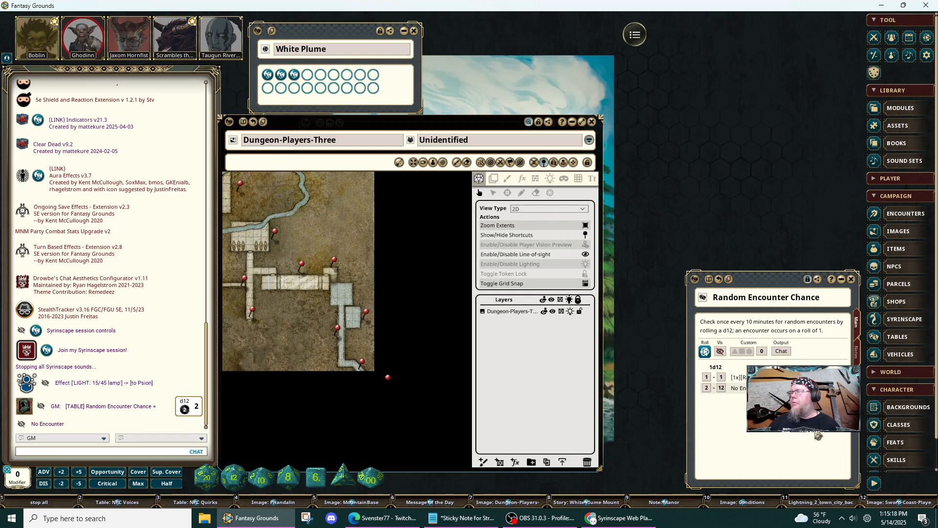
{"action": "mouse_move", "coordinate": [818, 432]}
{"action": "left_mouse_down"}
{"action": "mouse_move", "coordinate": [809, 437]}
{"action": "mouse_move", "coordinate": [819, 434]}
{"action": "left_mouse_up"}
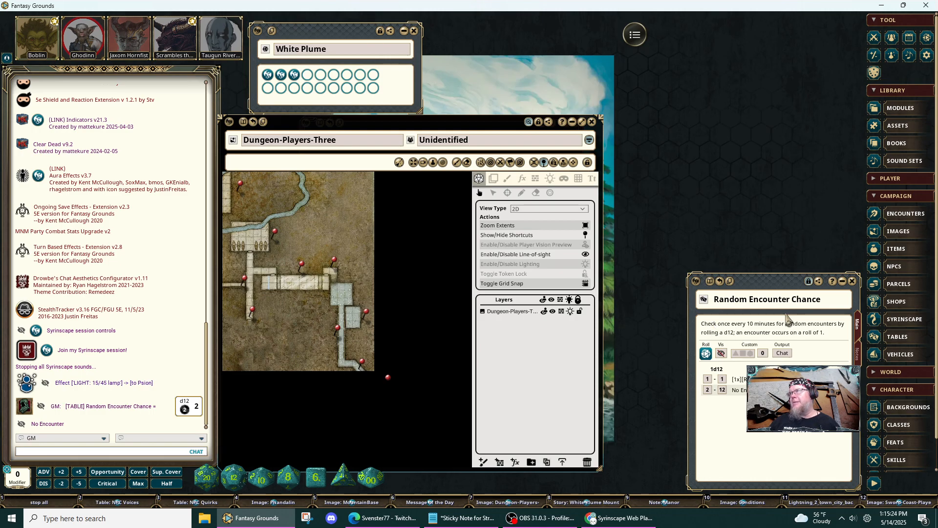
{"action": "left_click_drag", "start_coordinate": [769, 283], "coordinate": [681, 161]}
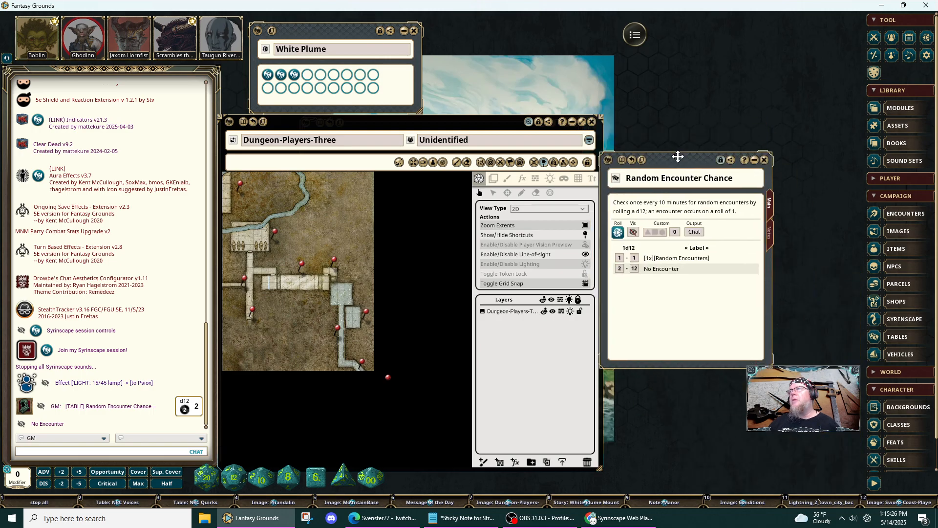
Move the Dungeon-Players-Three map window up, unlock the chat window's position, and shorten the chat window from its lower edge.
{"action": "left_click_drag", "start_coordinate": [487, 122], "coordinate": [595, 75]}
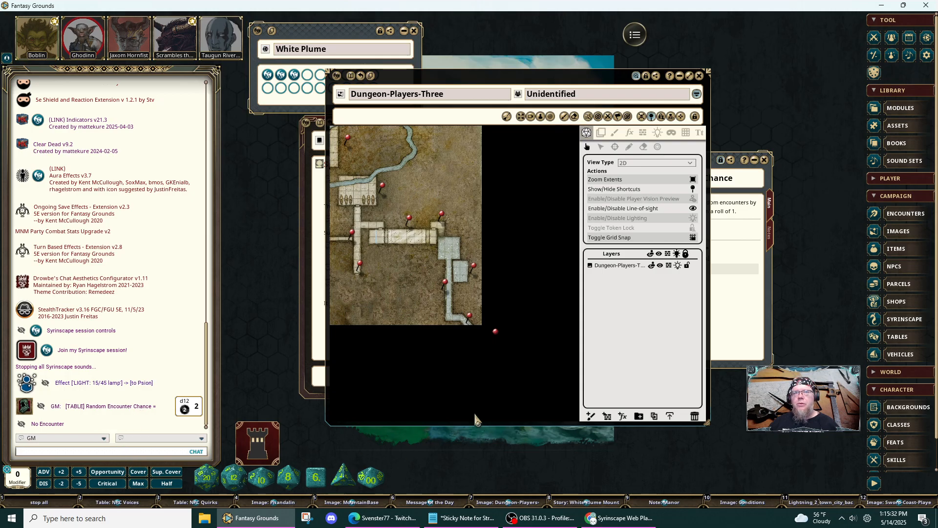
{"action": "right_click", "coordinate": [159, 332]}
{"action": "mouse_move", "coordinate": [230, 361]}
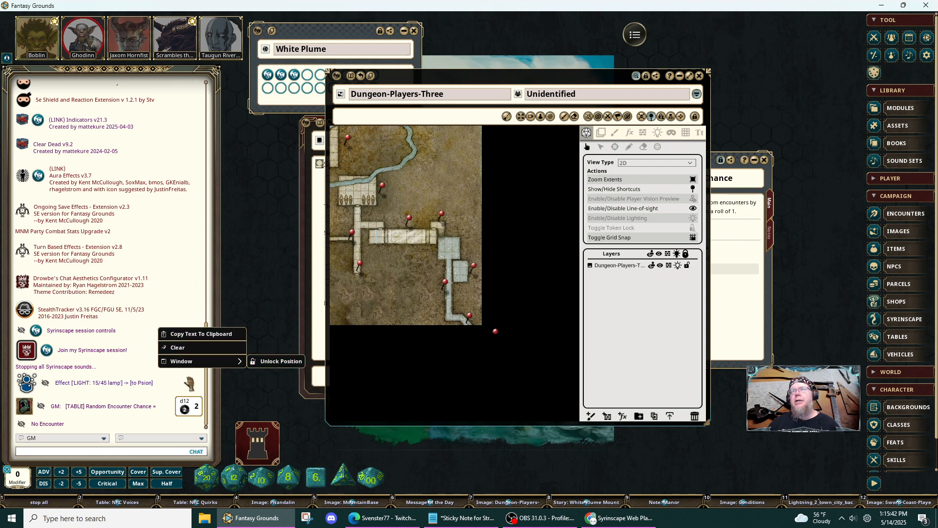
{"action": "left_click", "coordinate": [280, 361]}
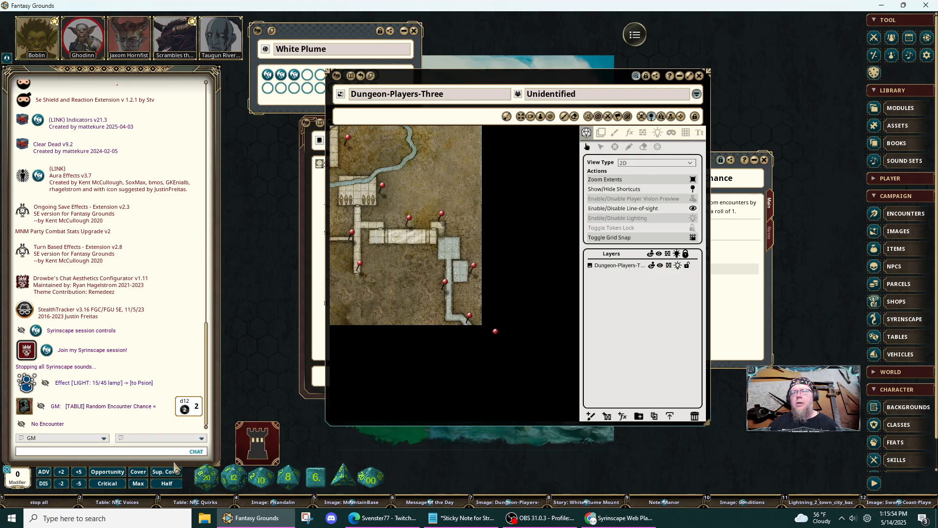
{"action": "left_click_drag", "start_coordinate": [177, 465], "coordinate": [177, 357]}
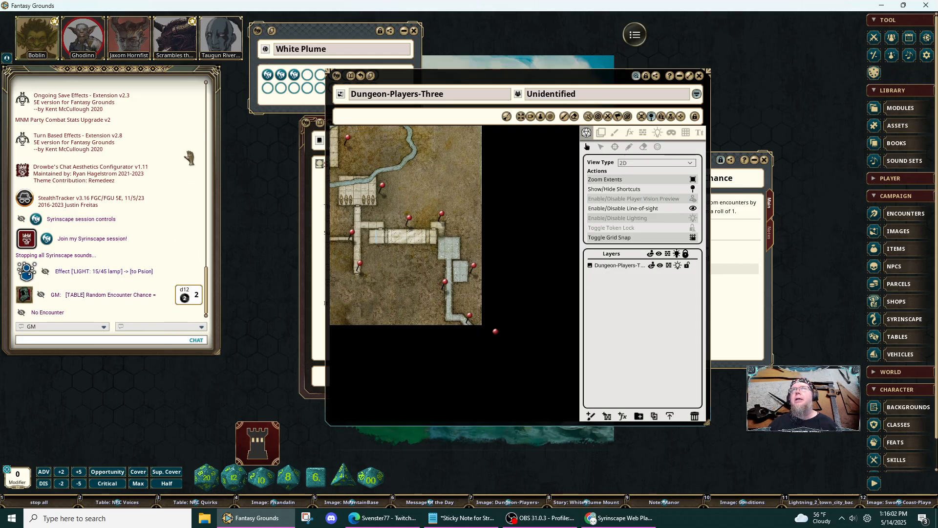
{"action": "mouse_move", "coordinate": [183, 250]}
{"action": "left_mouse_down"}
{"action": "mouse_move", "coordinate": [169, 197]}
{"action": "mouse_move", "coordinate": [290, 309]}
{"action": "mouse_move", "coordinate": [156, 242]}
{"action": "mouse_move", "coordinate": [172, 237]}
{"action": "left_mouse_up"}
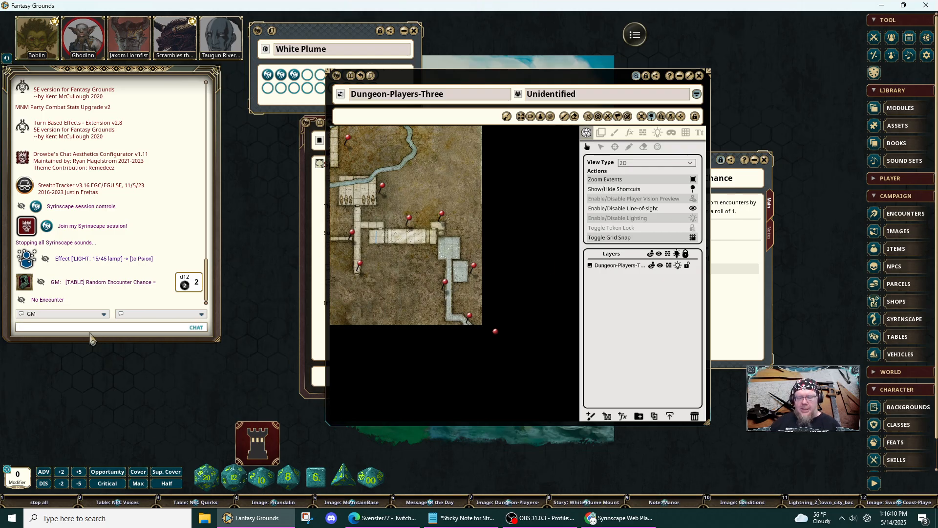
Scale the interface to 110 with the /scaleui chat command.
{"action": "type", "text": "scaleui"}
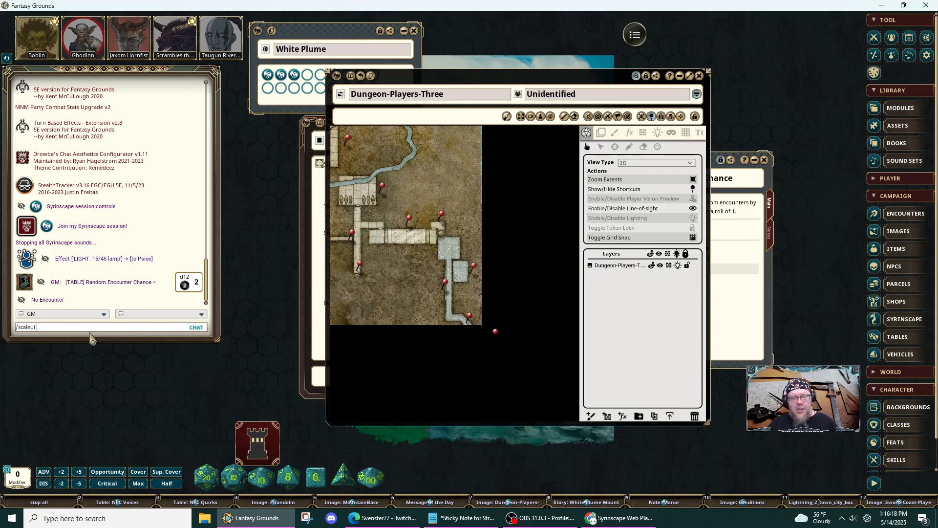
{"action": "type", "text": "110"}
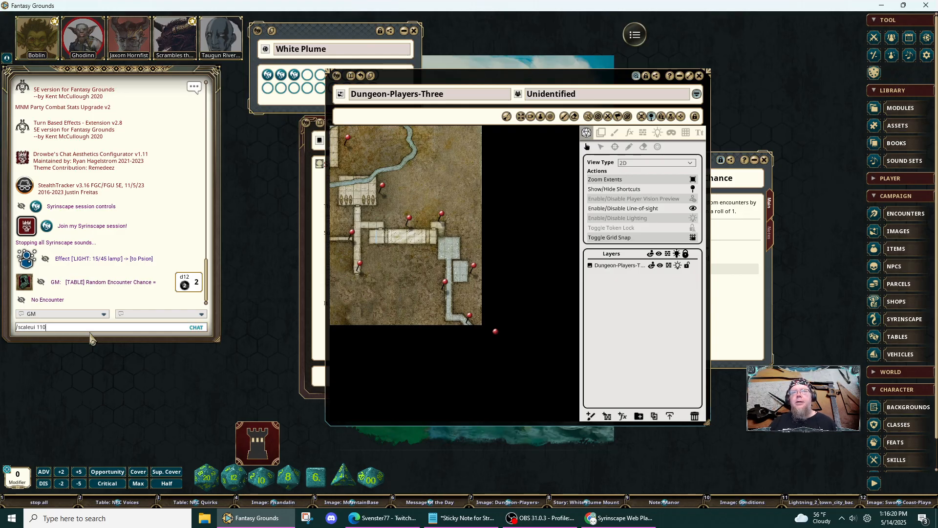
{"action": "key", "text": "Return"}
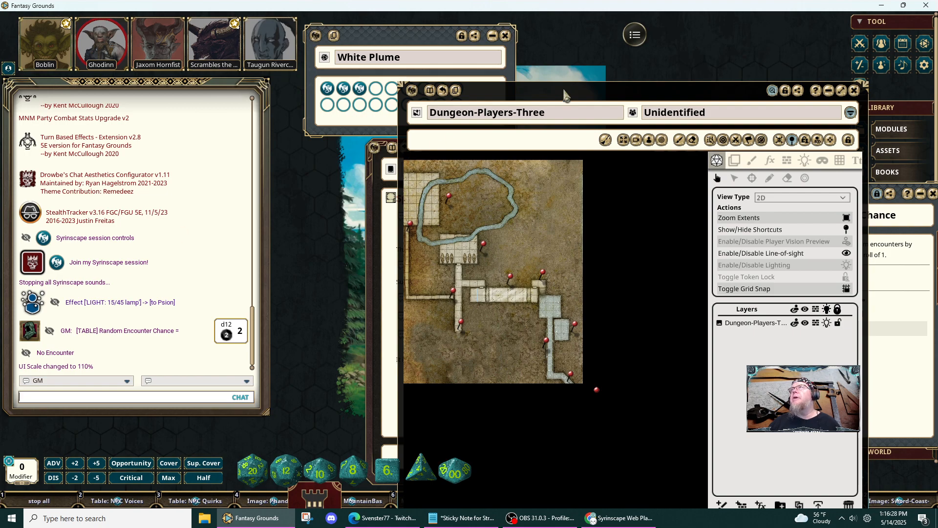
Move the Dungeon-Players-Three map window higher and view the image linked to the Manticore pin.
{"action": "left_click_drag", "start_coordinate": [558, 88], "coordinate": [552, 50]}
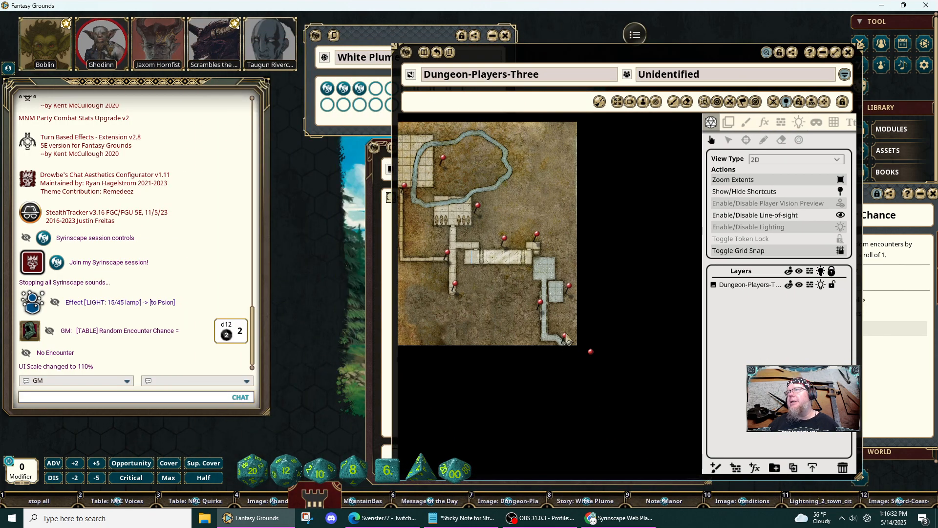
{"action": "double_click", "coordinate": [568, 342]}
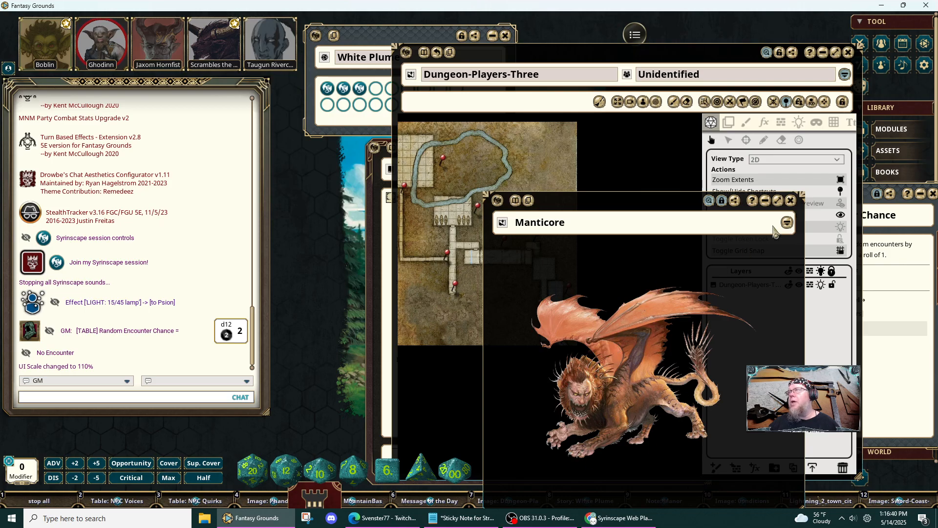
{"action": "left_click", "coordinate": [791, 201]}
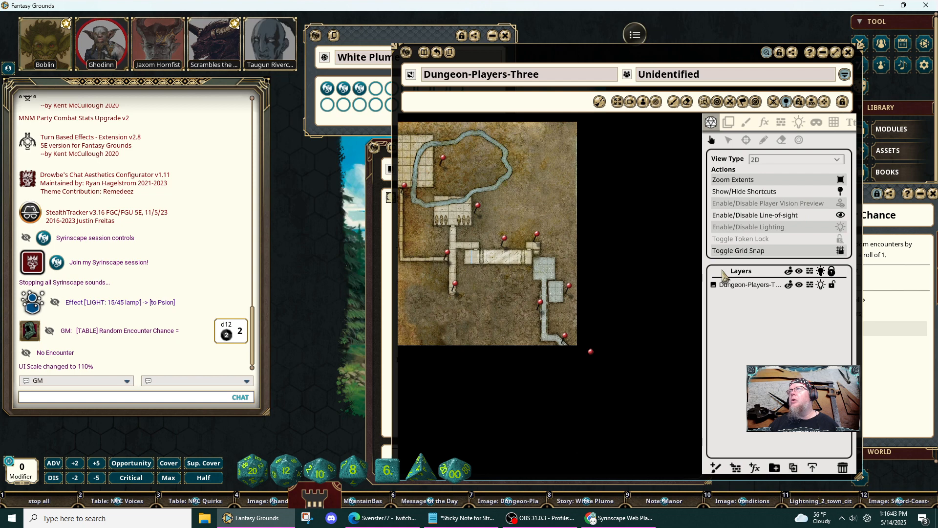
Open the Metal-Heating Corridor story over the chat window and move the Manticore pin just off the map's edge.
{"action": "double_click", "coordinate": [539, 305]}
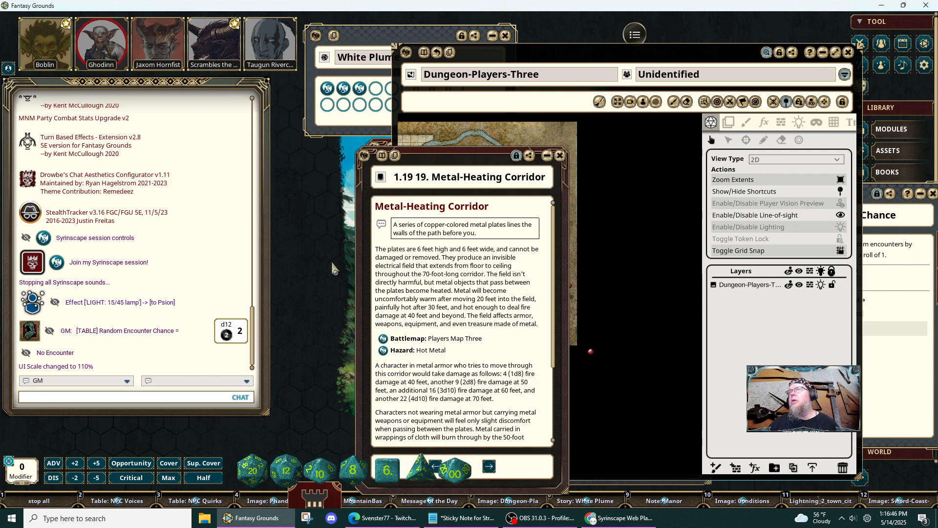
{"action": "left_click_drag", "start_coordinate": [471, 161], "coordinate": [204, 107]}
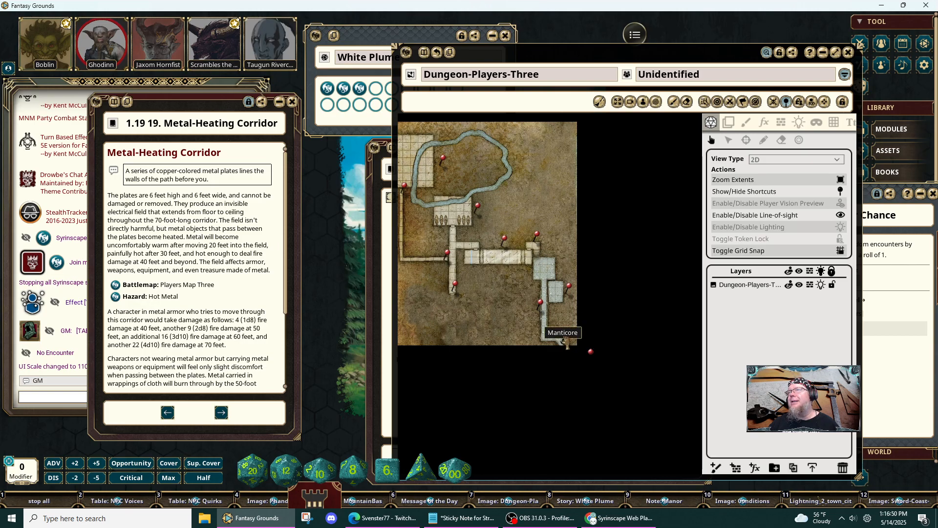
{"action": "left_click_drag", "start_coordinate": [565, 341], "coordinate": [584, 320]}
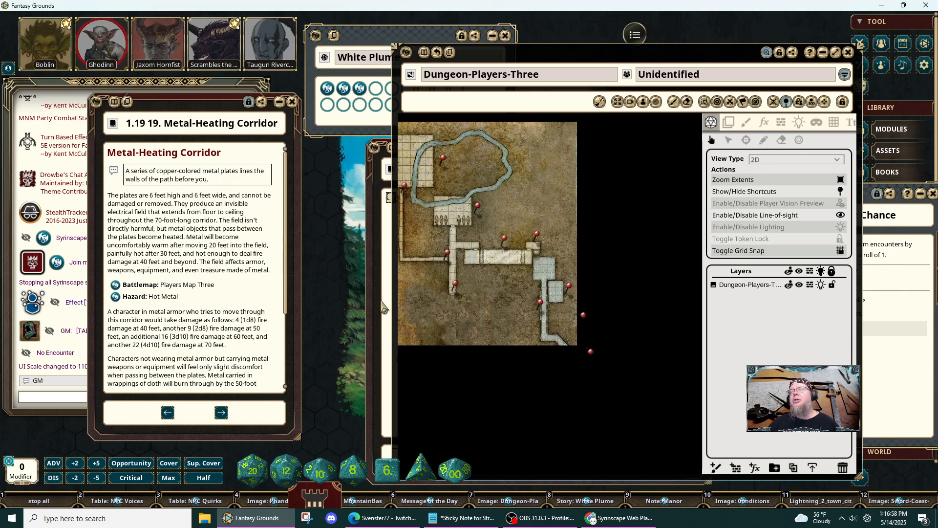
{"action": "left_click", "coordinate": [592, 356]}
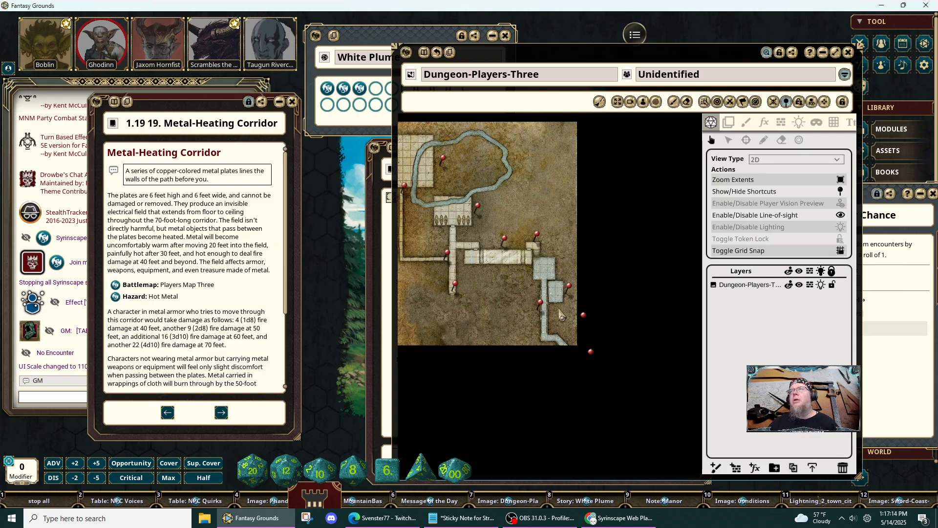
Add an FX layer to the Dungeon-Players-Three map and display its effect settings.
{"action": "scroll", "coordinate": [552, 313], "scroll_direction": "up", "scroll_amount": 5}
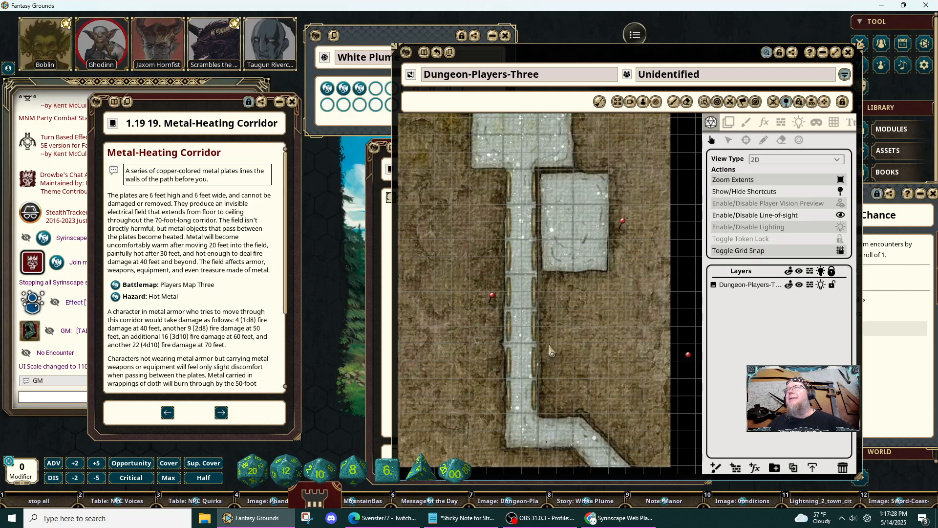
{"action": "scroll", "coordinate": [543, 318], "scroll_direction": "down", "scroll_amount": 3}
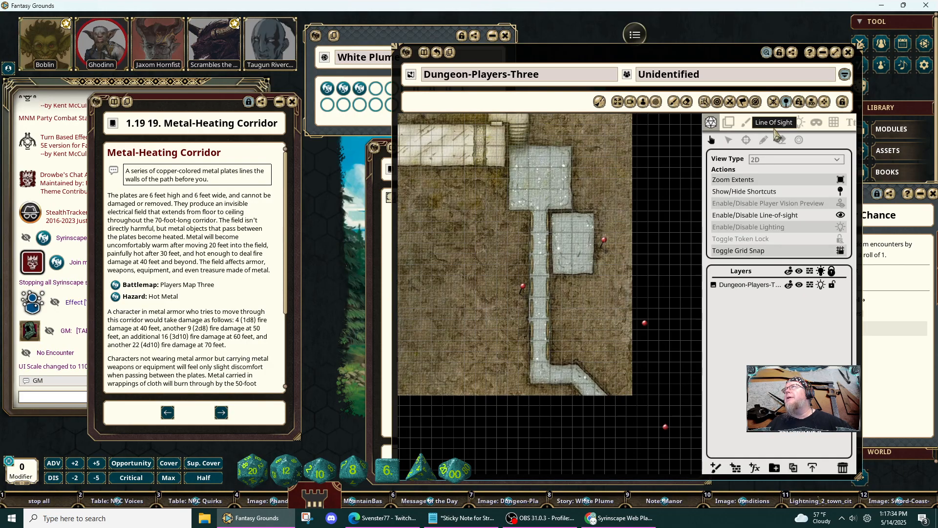
{"action": "left_click", "coordinate": [754, 469]}
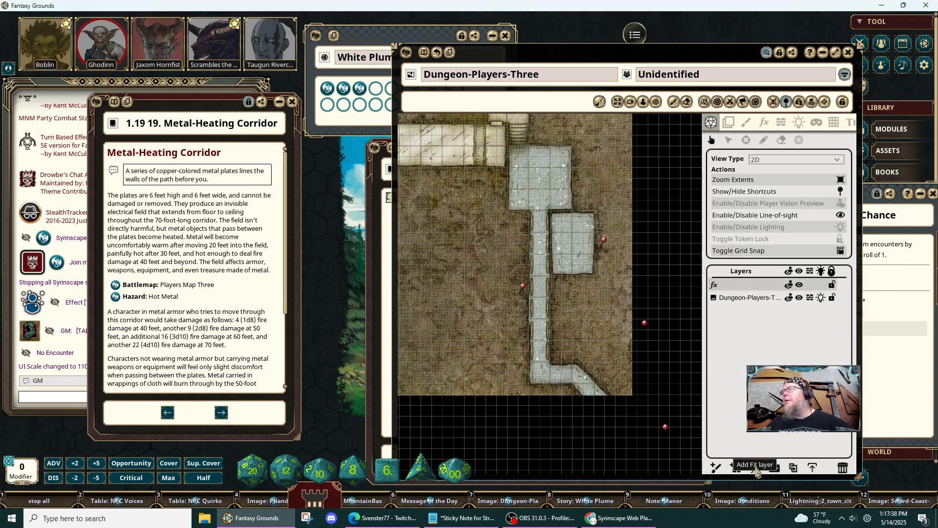
{"action": "left_click", "coordinate": [763, 123]}
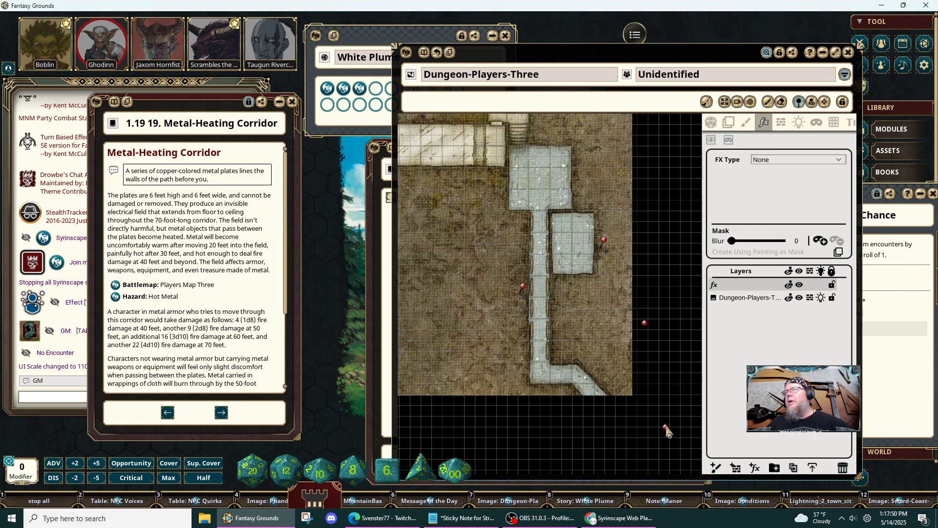
Open the linked Dungeon-Players-One map, display its Ocean layer's effect settings, and narrow its window to sit beside Dungeon-Players-Three.
{"action": "left_click", "coordinate": [711, 122]}
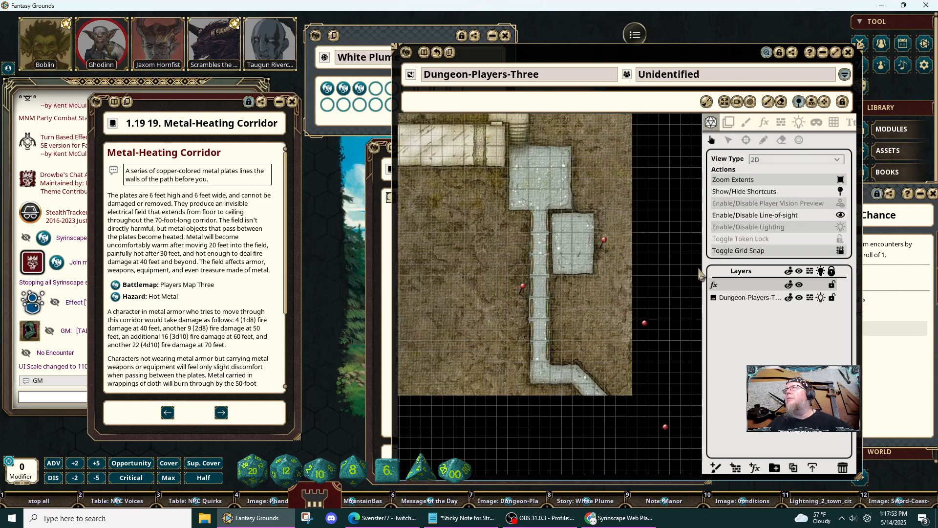
{"action": "left_click", "coordinate": [667, 433]}
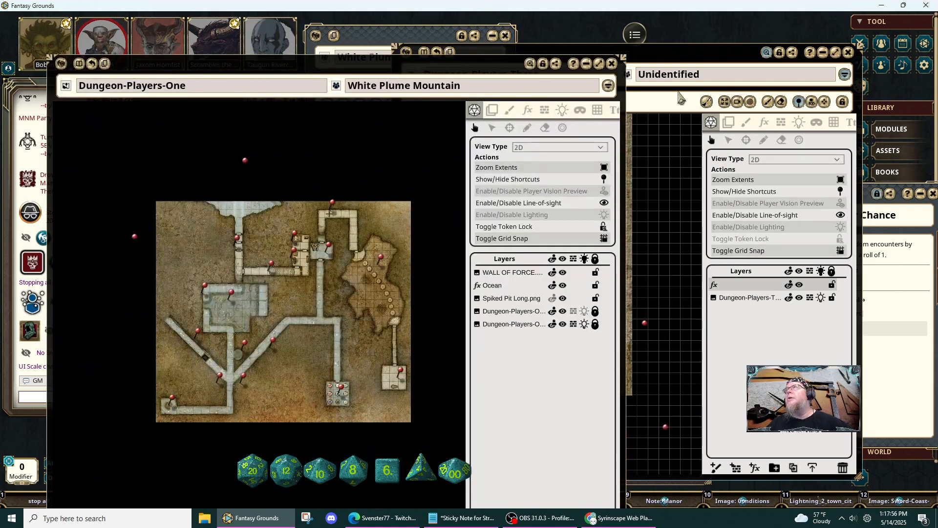
{"action": "left_click", "coordinate": [507, 287]}
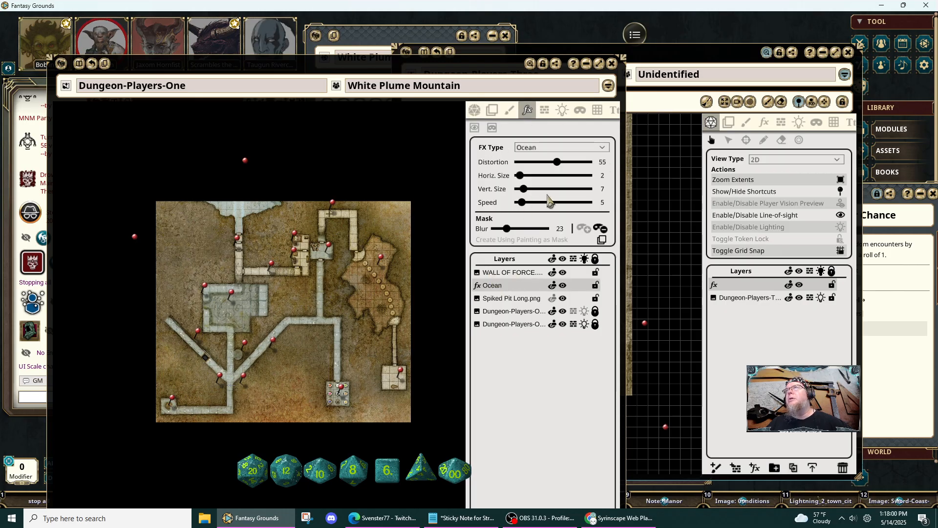
{"action": "left_click_drag", "start_coordinate": [626, 174], "coordinate": [374, 182]}
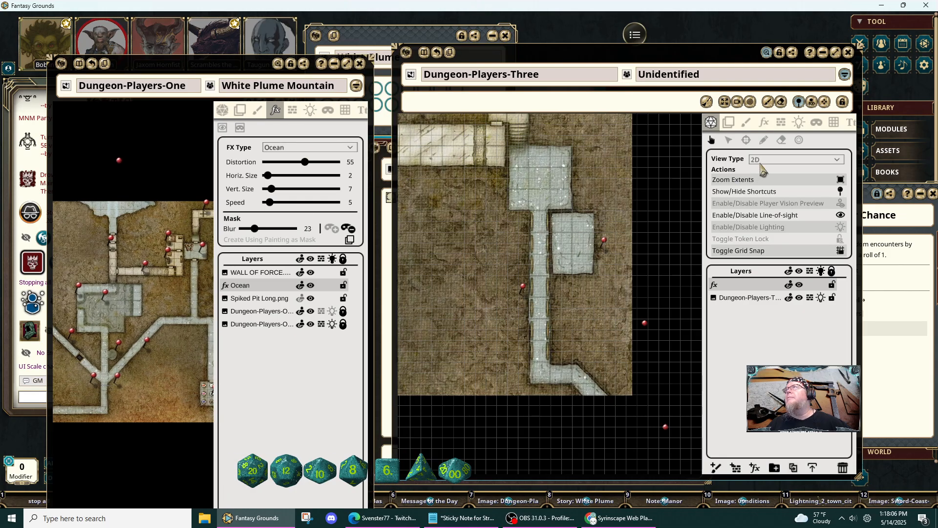
Set the new FX layer on Dungeon-Players-Three to the Ocean effect type.
{"action": "left_click", "coordinate": [758, 286]}
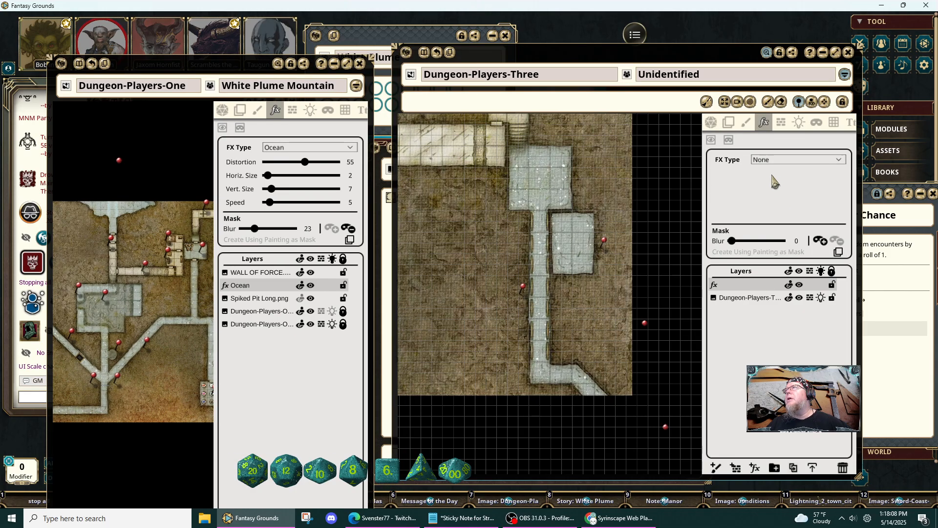
{"action": "left_click", "coordinate": [779, 159]}
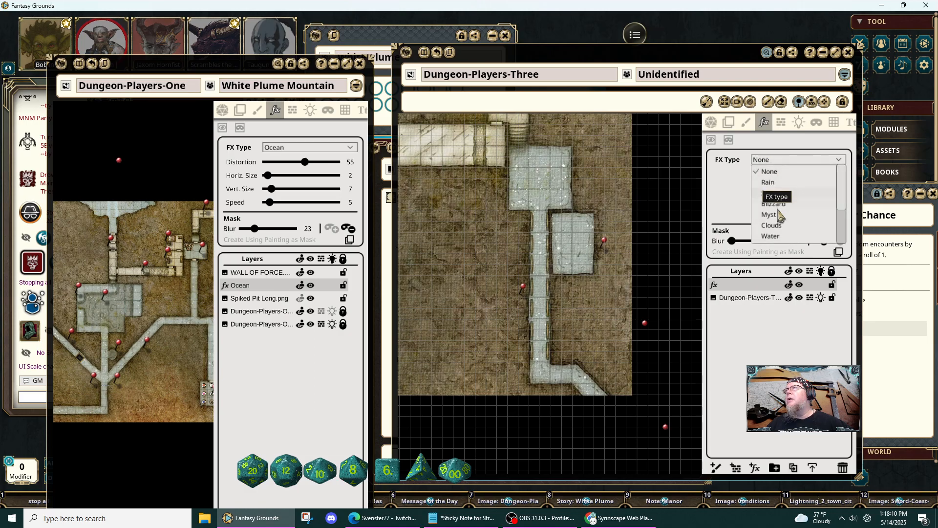
{"action": "scroll", "coordinate": [780, 229], "scroll_direction": "down", "scroll_amount": 1}
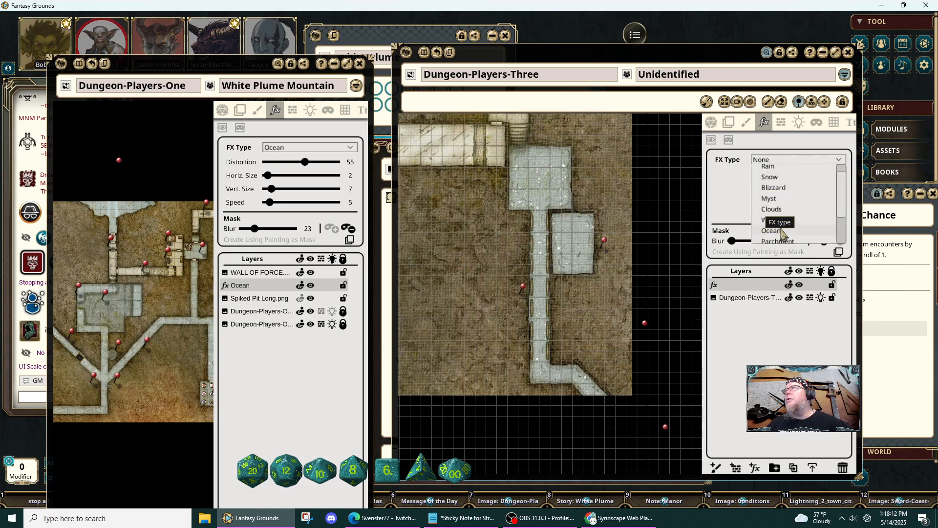
{"action": "left_click", "coordinate": [781, 230]}
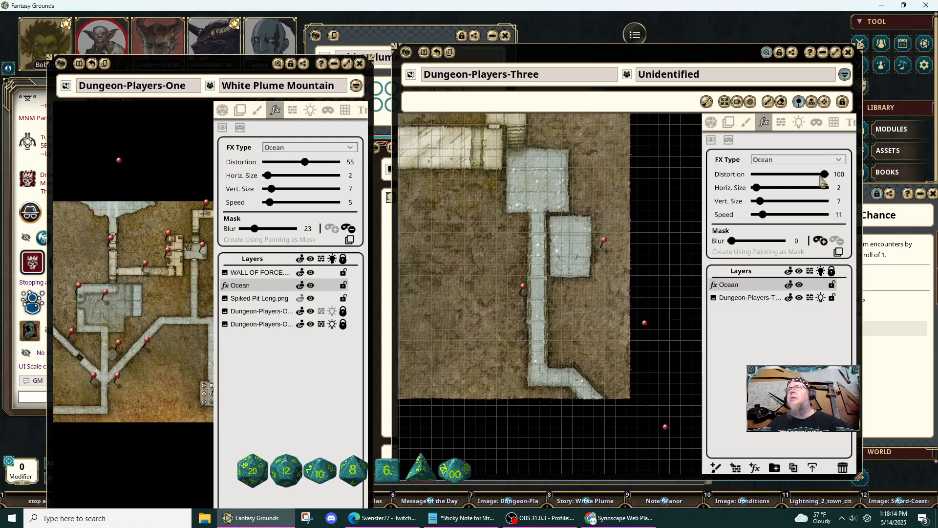
Set the new Ocean effect's distortion to 56, speed to 7, and mask blur to 23.
{"action": "left_click_drag", "start_coordinate": [822, 180], "coordinate": [797, 182]}
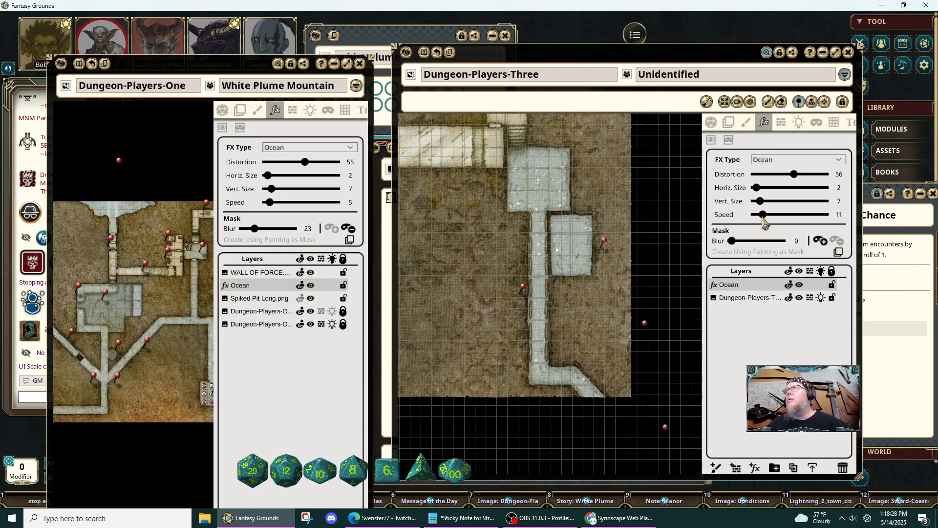
{"action": "left_click_drag", "start_coordinate": [762, 218], "coordinate": [760, 217]}
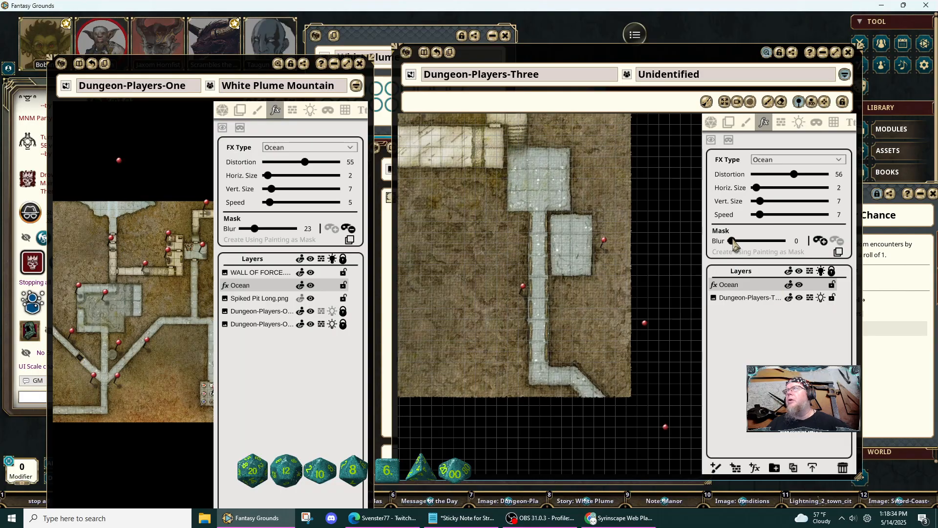
{"action": "left_click_drag", "start_coordinate": [734, 243], "coordinate": [744, 245]}
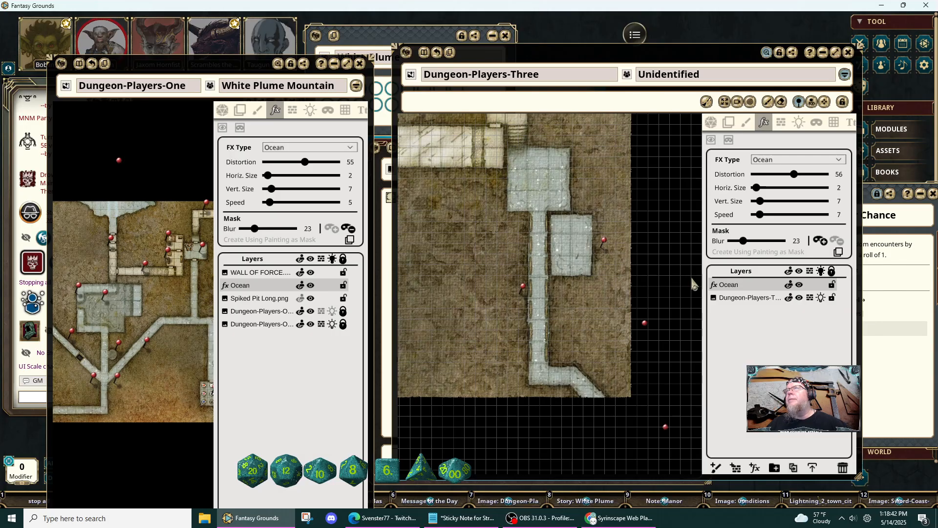
Try adding and removing a mask on the Dungeon-Players-Three Ocean layer, and add the mask again.
{"action": "left_click", "coordinate": [822, 241]}
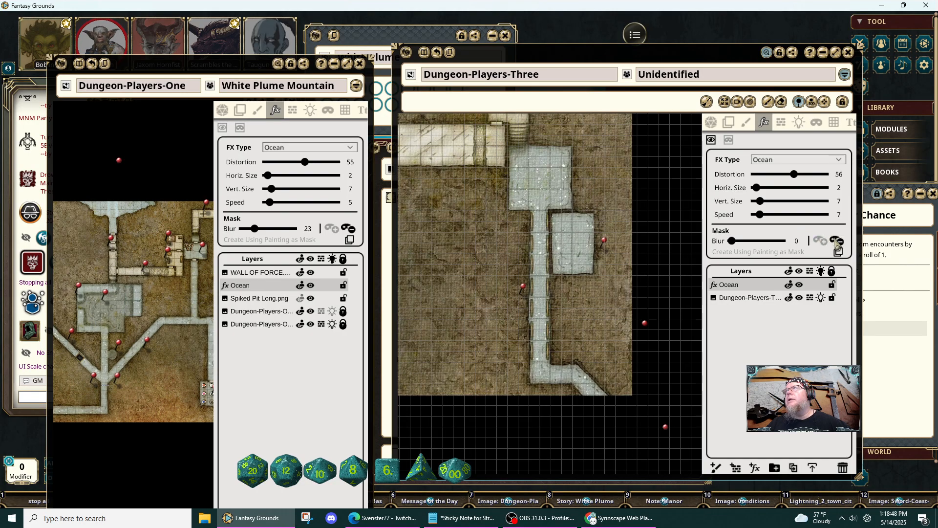
{"action": "left_click", "coordinate": [837, 242]}
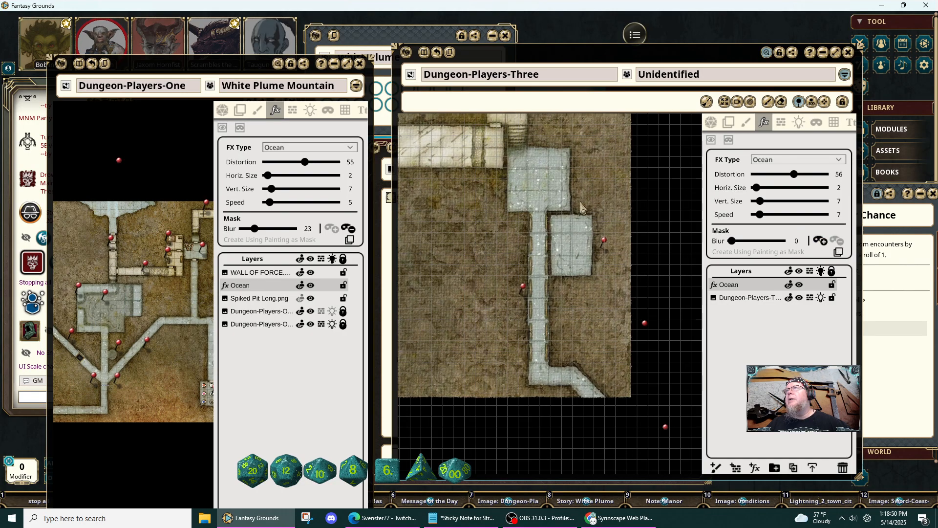
{"action": "scroll", "coordinate": [565, 248], "scroll_direction": "up", "scroll_amount": 3}
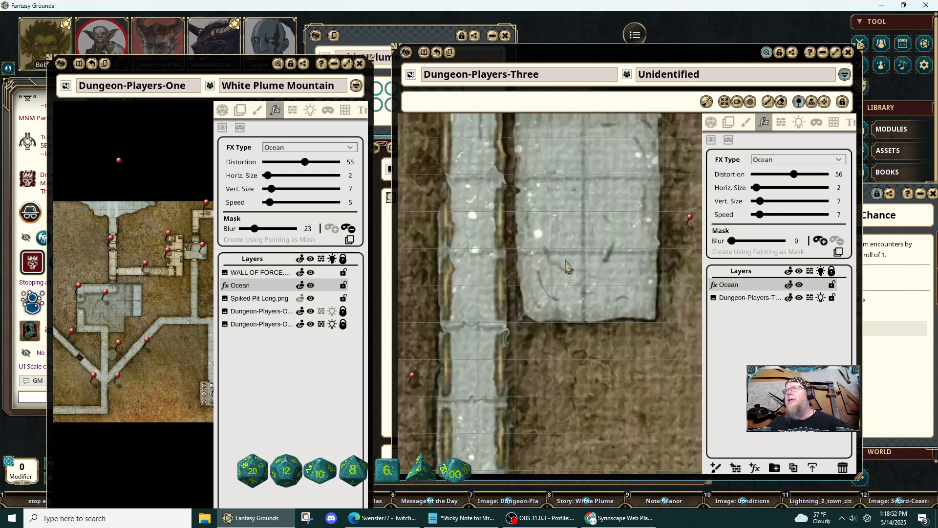
{"action": "scroll", "coordinate": [567, 266], "scroll_direction": "down", "scroll_amount": 3}
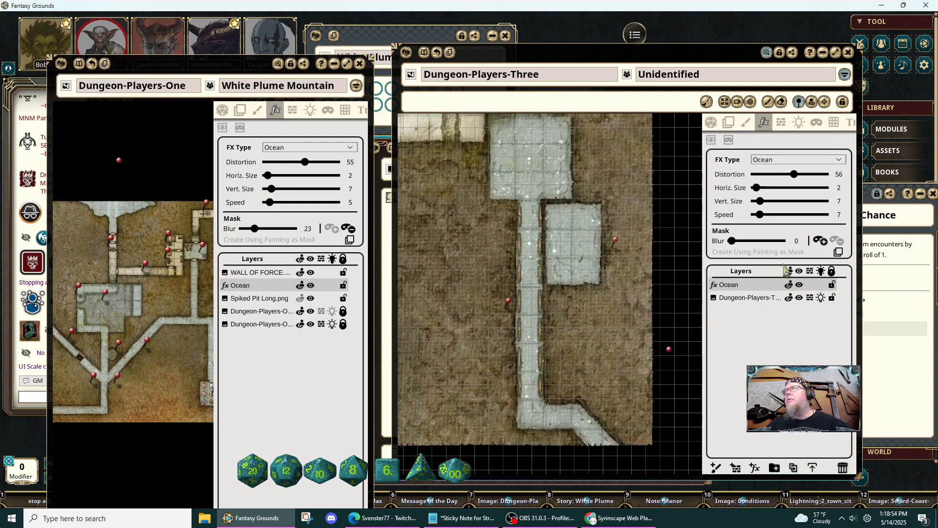
{"action": "left_click", "coordinate": [822, 242]}
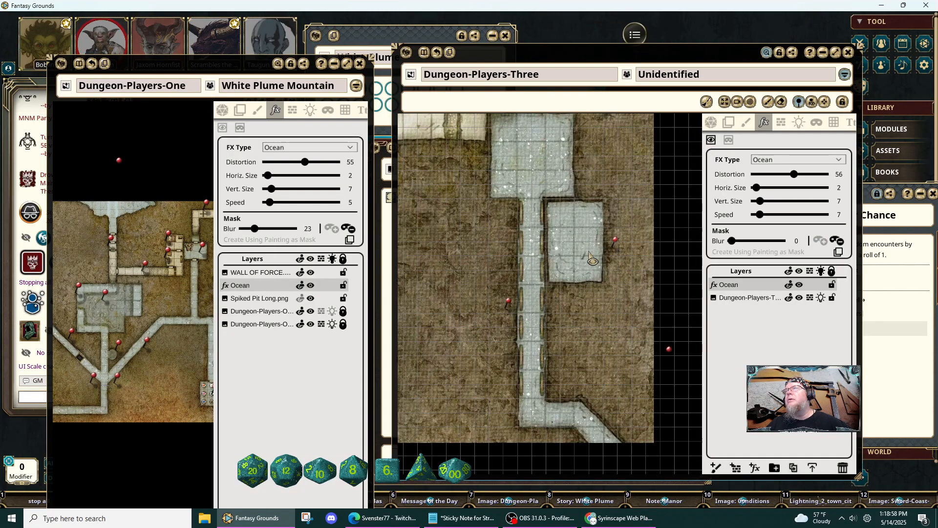
Mask the Ocean effect out of a long rectangular strip covering the west half of the narrow corridor on Dungeon-Players-Three.
{"action": "scroll", "coordinate": [588, 251], "scroll_direction": "down", "scroll_amount": 2}
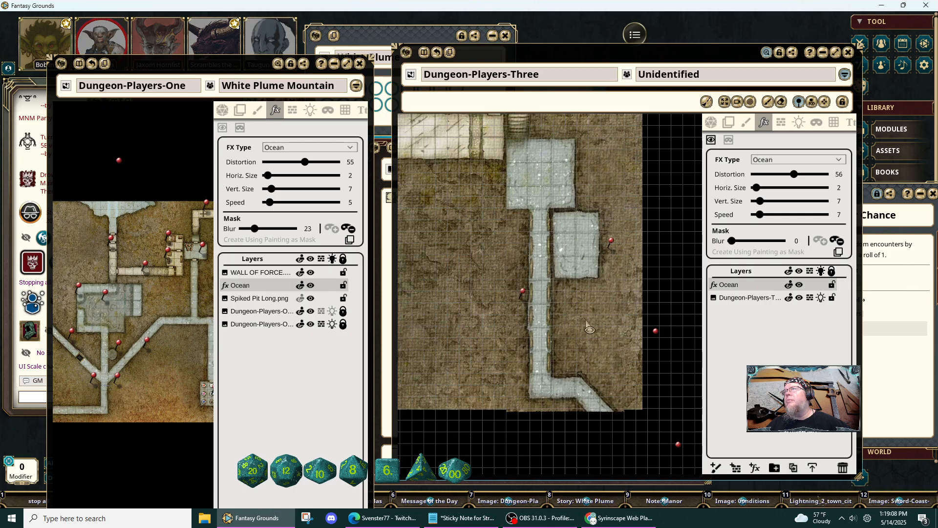
{"action": "scroll", "coordinate": [589, 328], "scroll_direction": "up", "scroll_amount": 5}
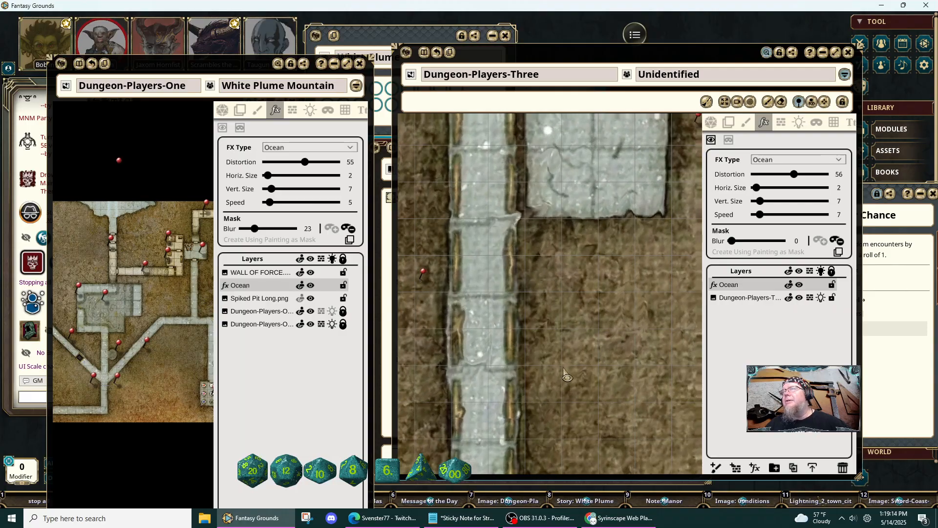
{"action": "scroll", "coordinate": [567, 364], "scroll_direction": "down", "scroll_amount": 3}
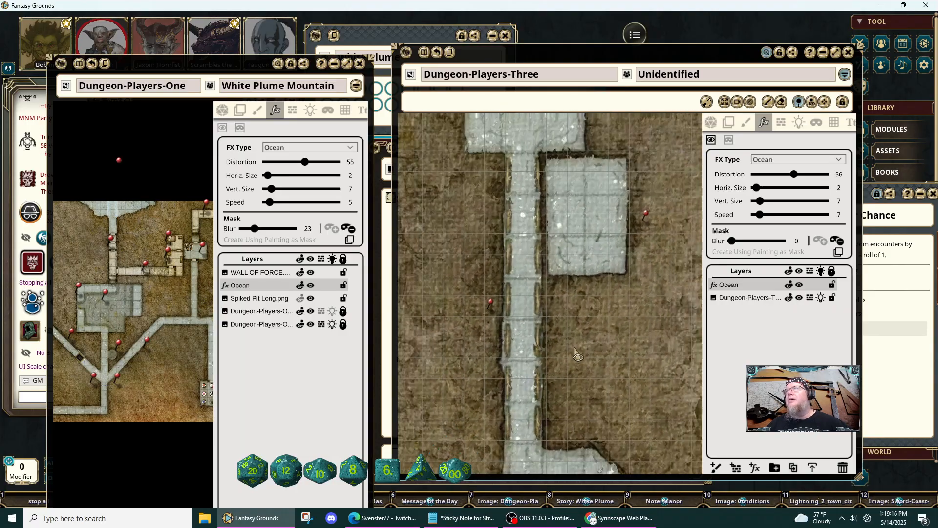
{"action": "scroll", "coordinate": [577, 356], "scroll_direction": "down", "scroll_amount": 1}
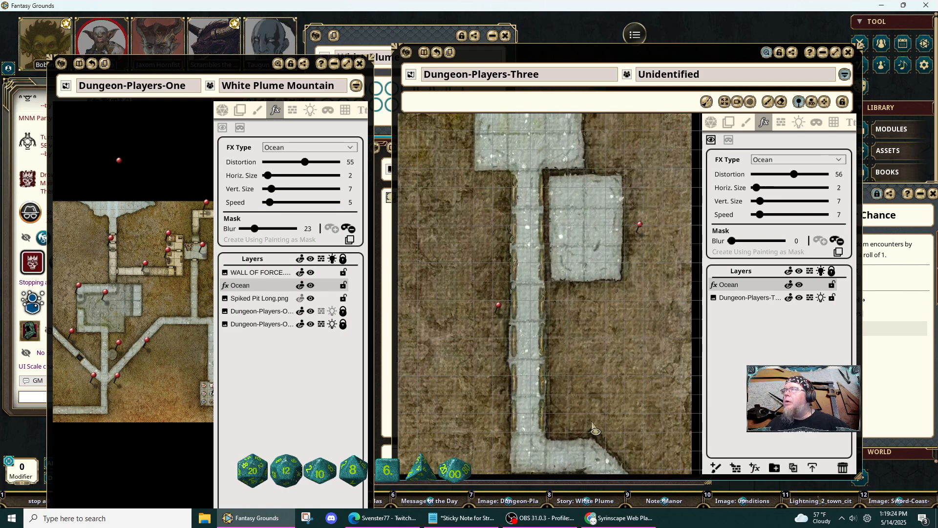
{"action": "left_click", "coordinate": [729, 142]}
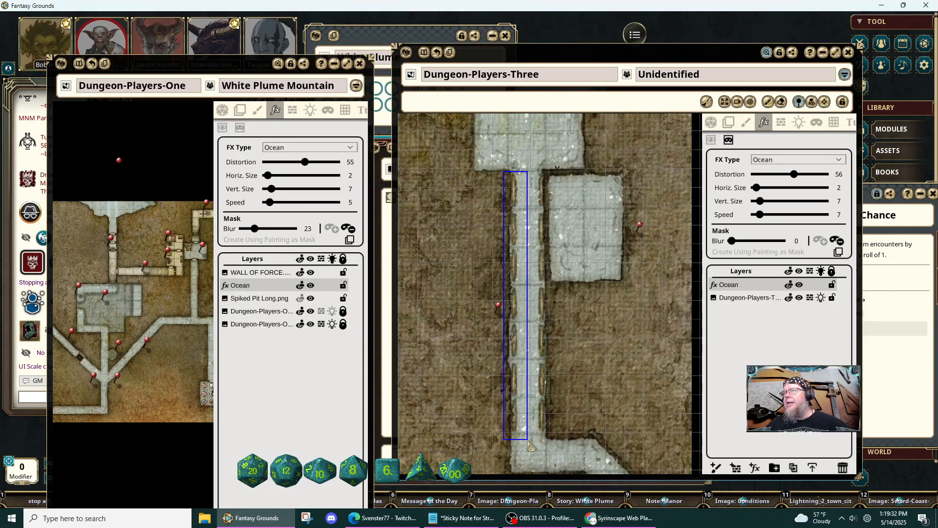
{"action": "left_click_drag", "start_coordinate": [524, 434], "coordinate": [524, 434]}
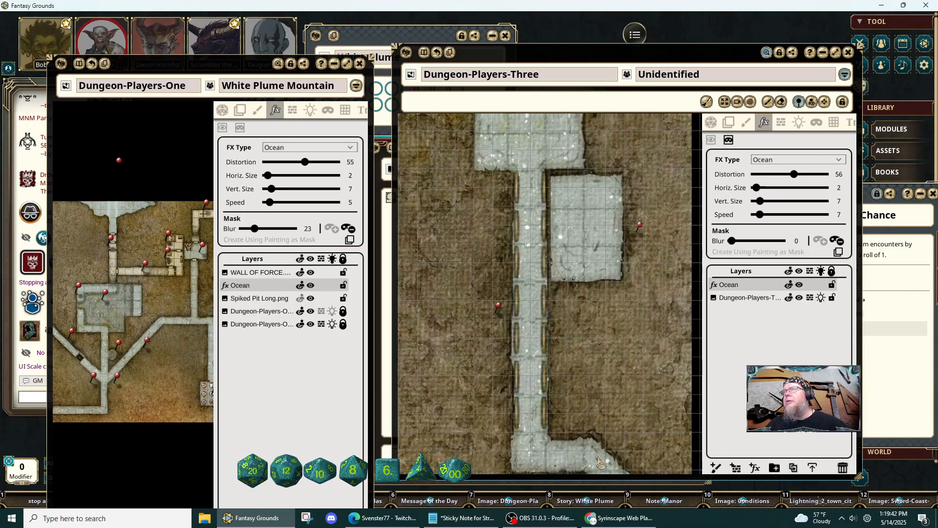
{"action": "scroll", "coordinate": [537, 364], "scroll_direction": "up", "scroll_amount": 5}
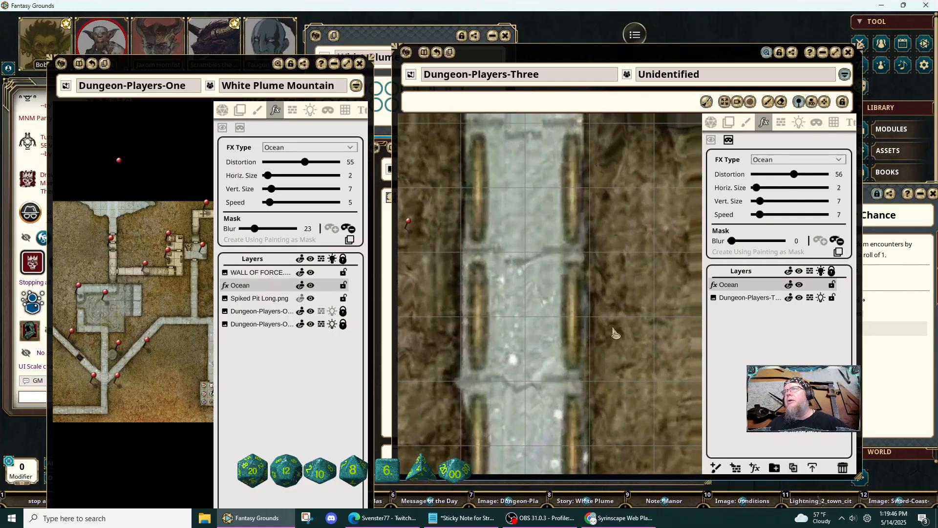
{"action": "scroll", "coordinate": [610, 345], "scroll_direction": "down", "scroll_amount": 5}
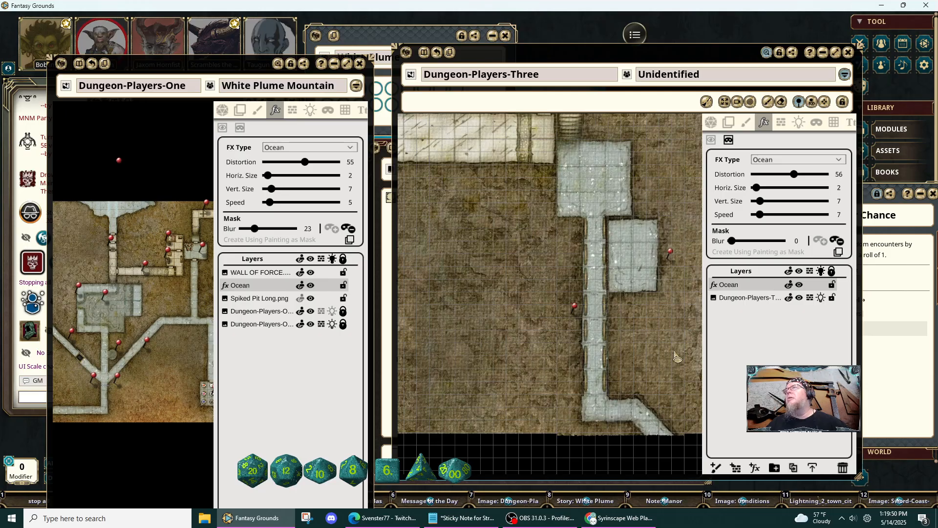
Bring the river loop into view on Dungeon-Players-Three, close the Dungeon-Players-One map, and move the Dungeon-Players-Three window into the freed space.
{"action": "scroll", "coordinate": [527, 271], "scroll_direction": "down", "scroll_amount": 5}
{"action": "left_click_drag", "start_coordinate": [490, 282], "coordinate": [606, 430]}
{"action": "scroll", "coordinate": [548, 275], "scroll_direction": "up", "scroll_amount": 4}
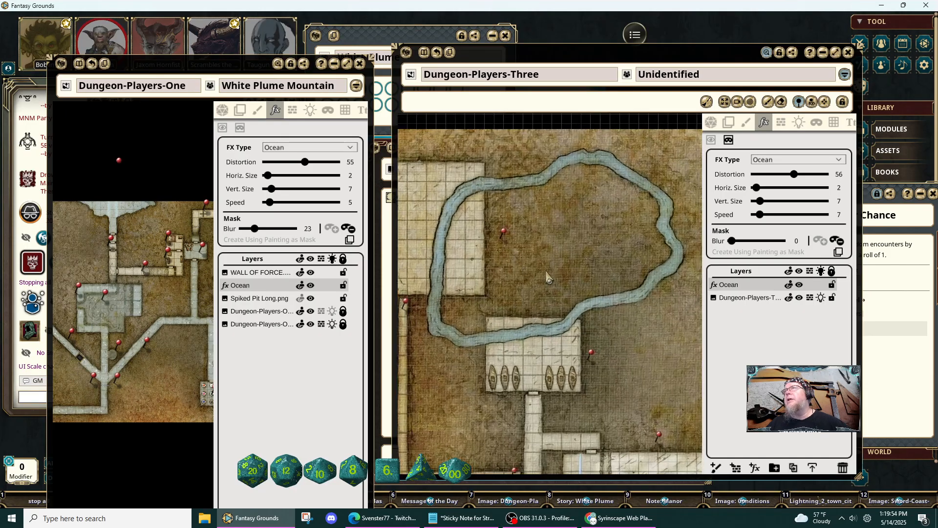
{"action": "scroll", "coordinate": [548, 277], "scroll_direction": "up", "scroll_amount": 1}
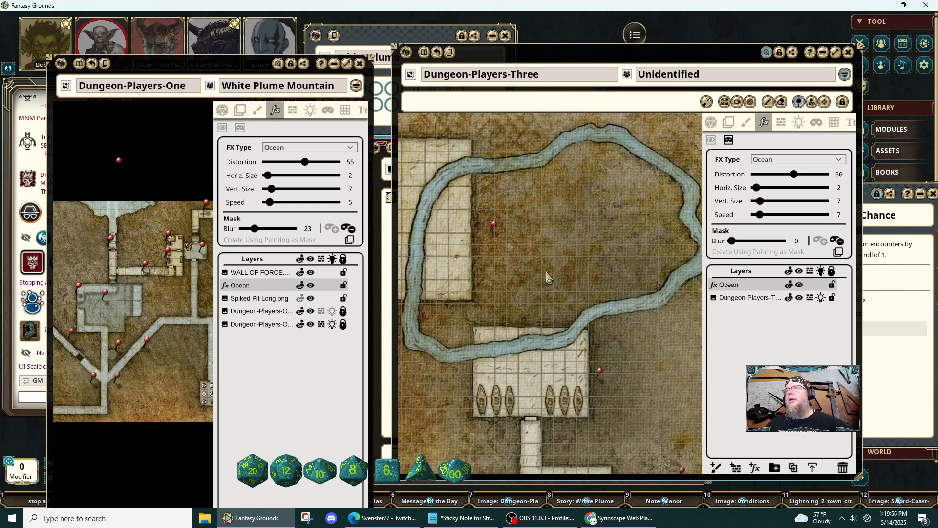
{"action": "left_click_drag", "start_coordinate": [547, 277], "coordinate": [546, 317]}
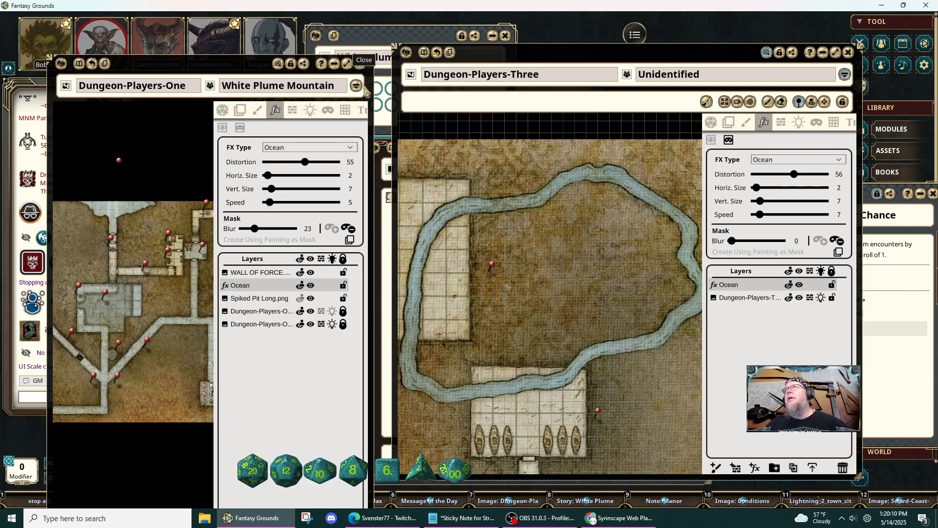
{"action": "left_click", "coordinate": [360, 63]}
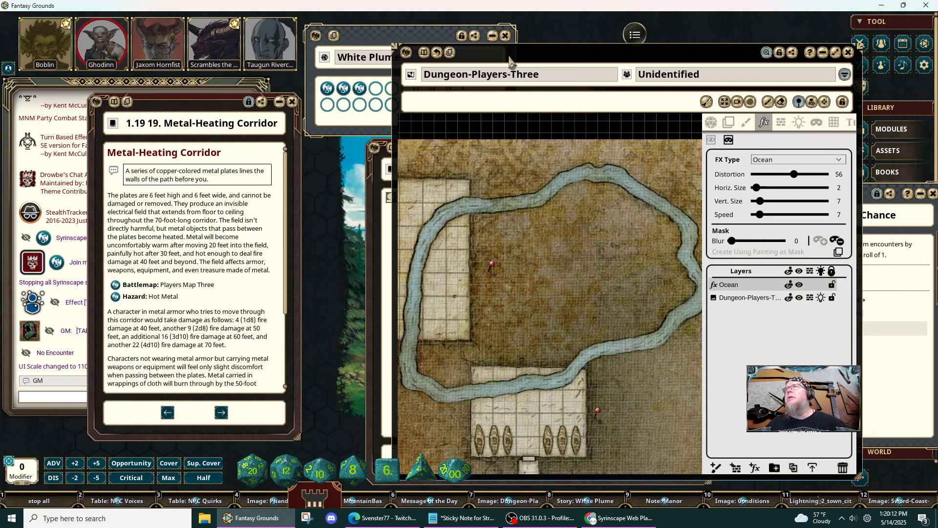
{"action": "left_click_drag", "start_coordinate": [499, 53], "coordinate": [313, 31]}
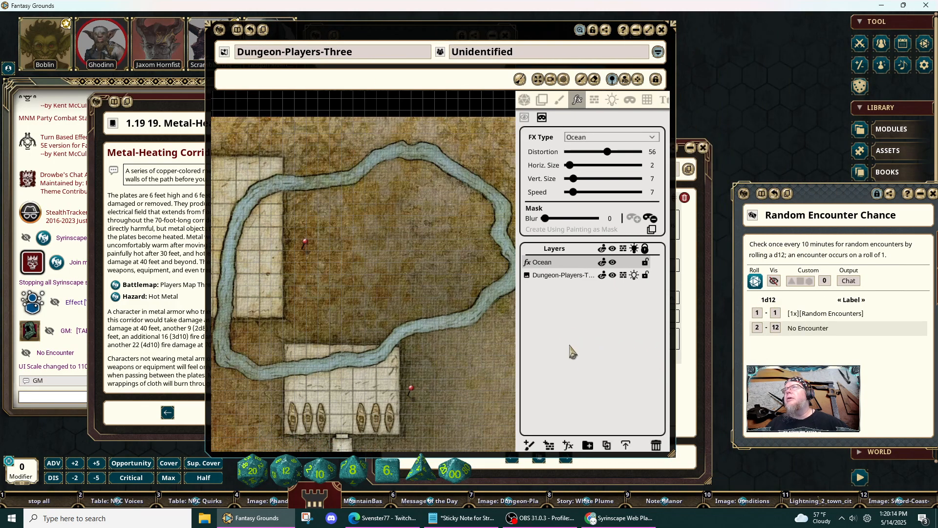
Add another FX layer to Dungeon-Players-Three and set its effect type to Water.
{"action": "left_click", "coordinate": [572, 447]}
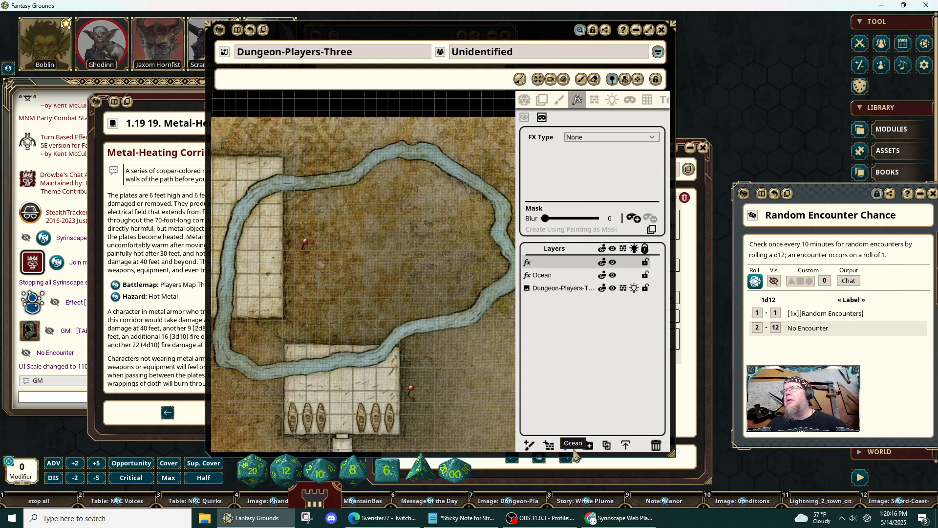
{"action": "left_click", "coordinate": [615, 138]}
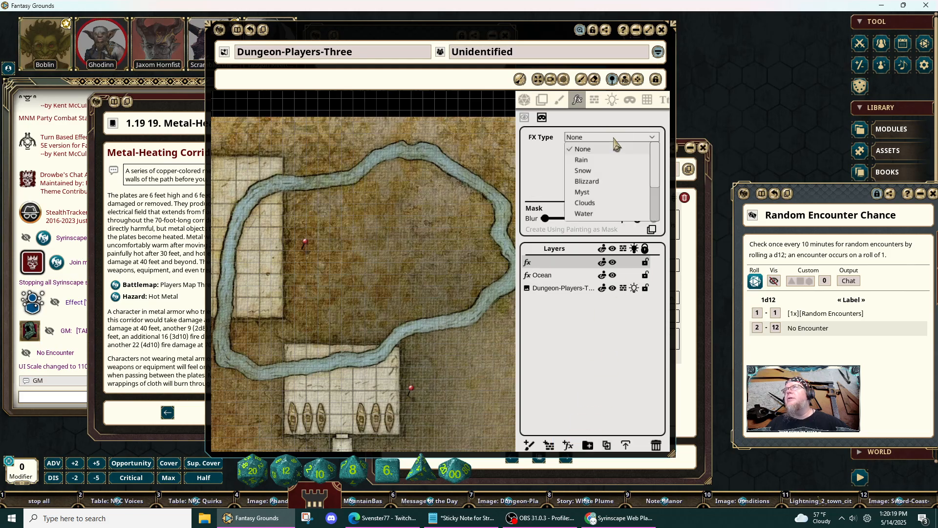
{"action": "left_click", "coordinate": [601, 215]}
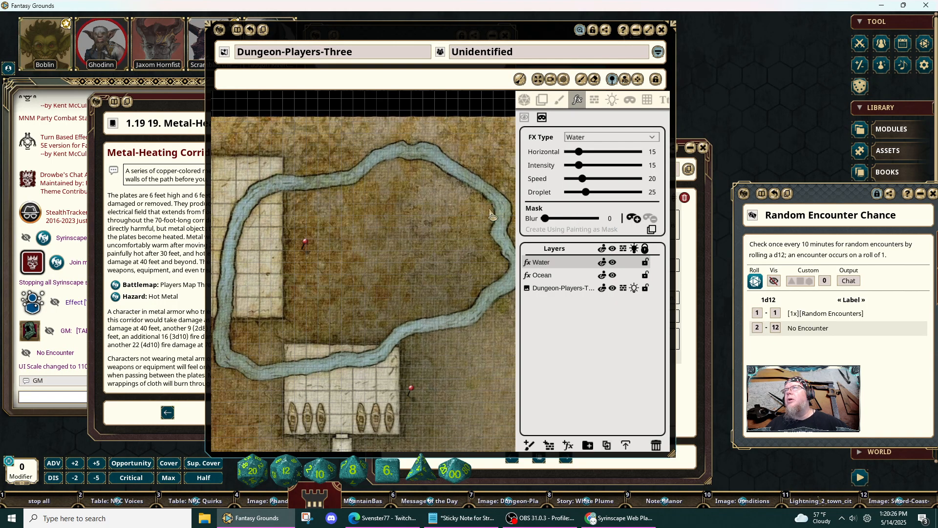
Set the Water effect's intensity to 31, speed to 28, and mask blur to 29.
{"action": "scroll", "coordinate": [491, 215], "scroll_direction": "up", "scroll_amount": 4}
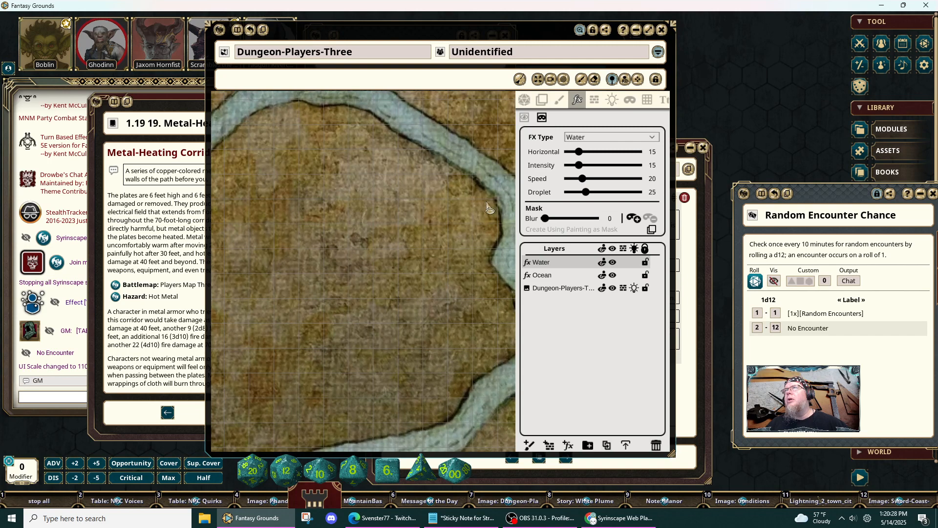
{"action": "scroll", "coordinate": [454, 156], "scroll_direction": "up", "scroll_amount": 4}
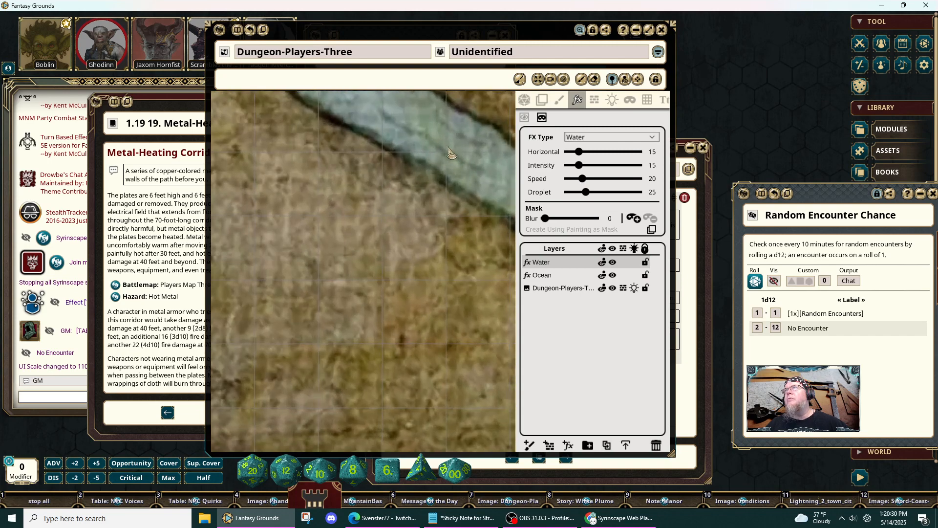
{"action": "left_click_drag", "start_coordinate": [449, 152], "coordinate": [394, 303]}
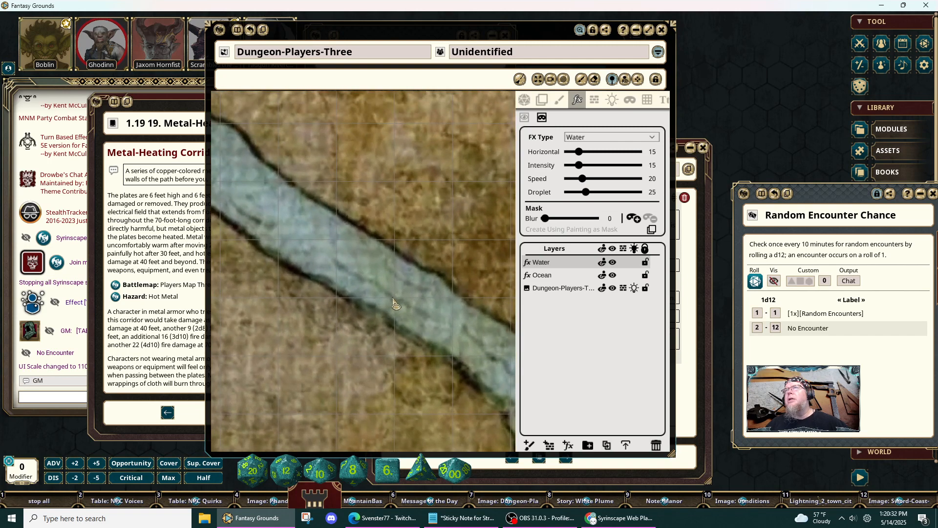
{"action": "scroll", "coordinate": [394, 303], "scroll_direction": "down", "scroll_amount": 2}
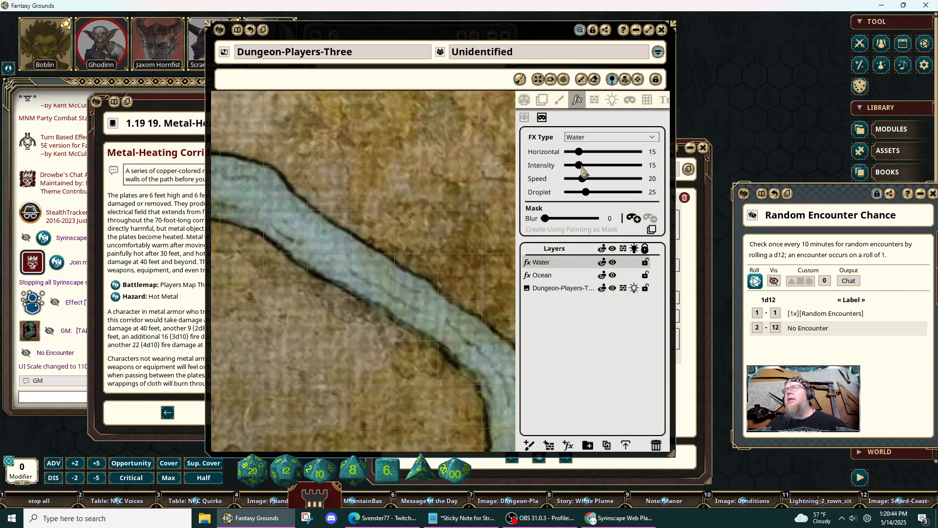
{"action": "left_click_drag", "start_coordinate": [579, 166], "coordinate": [592, 171]}
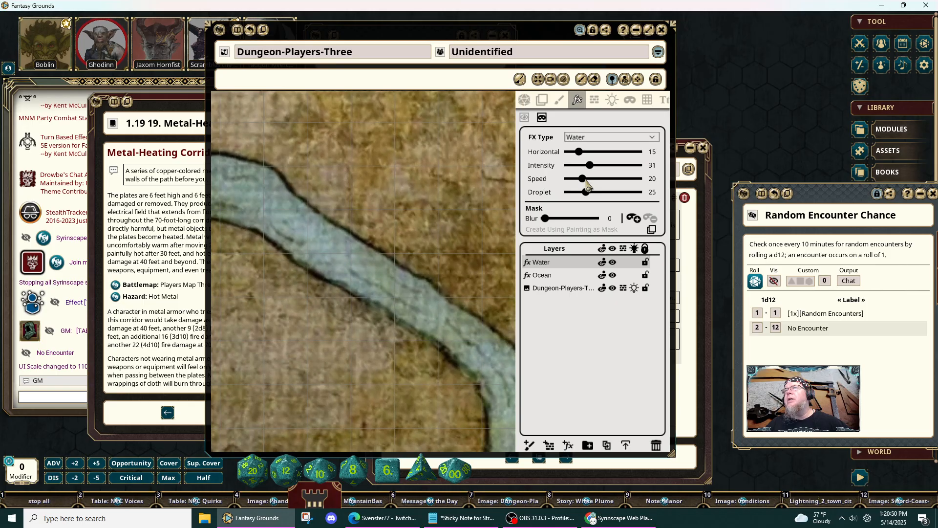
{"action": "left_click_drag", "start_coordinate": [586, 182], "coordinate": [589, 184]}
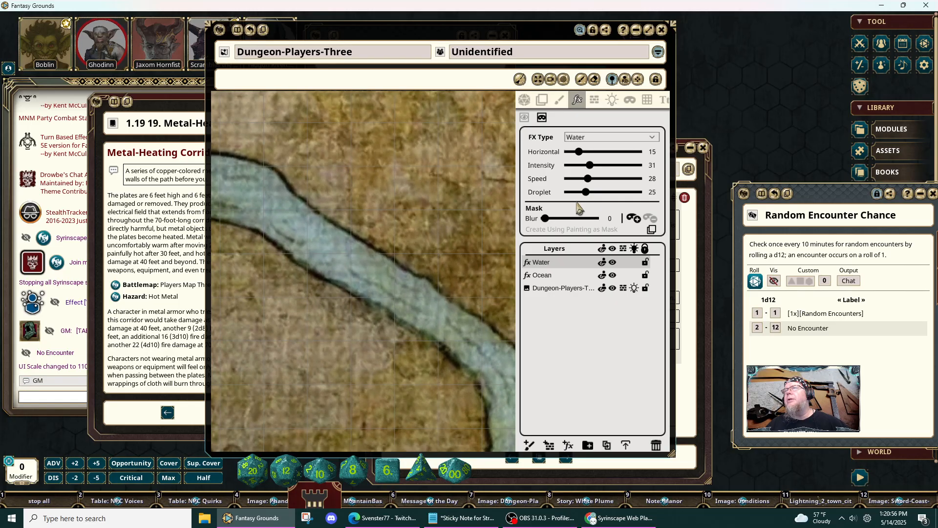
{"action": "mouse_move", "coordinate": [572, 219]}
{"action": "left_mouse_down"}
{"action": "mouse_move", "coordinate": [555, 224]}
{"action": "mouse_move", "coordinate": [563, 223]}
{"action": "left_mouse_up"}
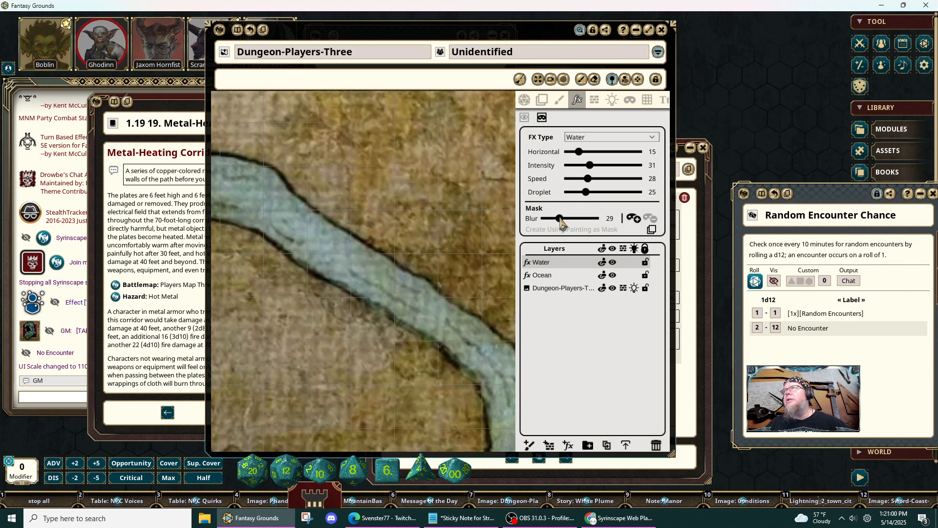
Add a mask to the Water layer and frame the whole river loop on the map.
{"action": "scroll", "coordinate": [436, 287], "scroll_direction": "down", "scroll_amount": 2}
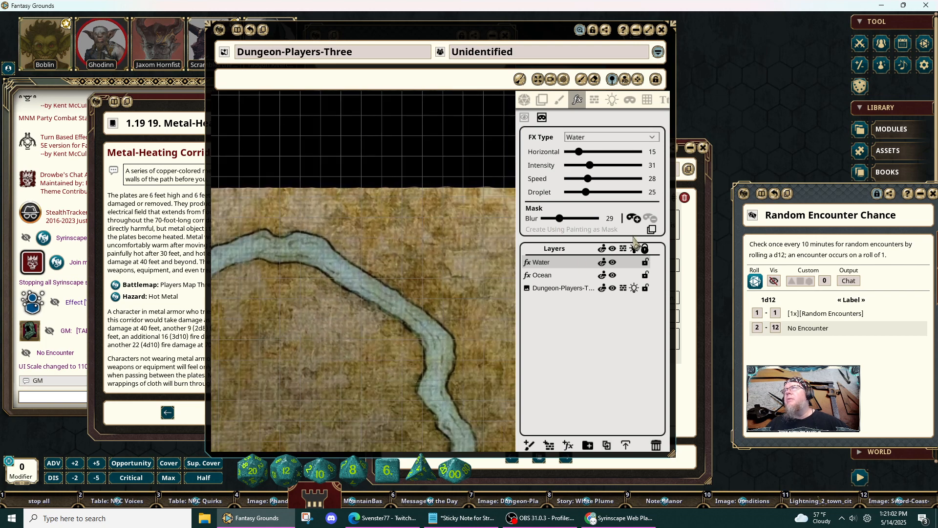
{"action": "left_click", "coordinate": [637, 218]}
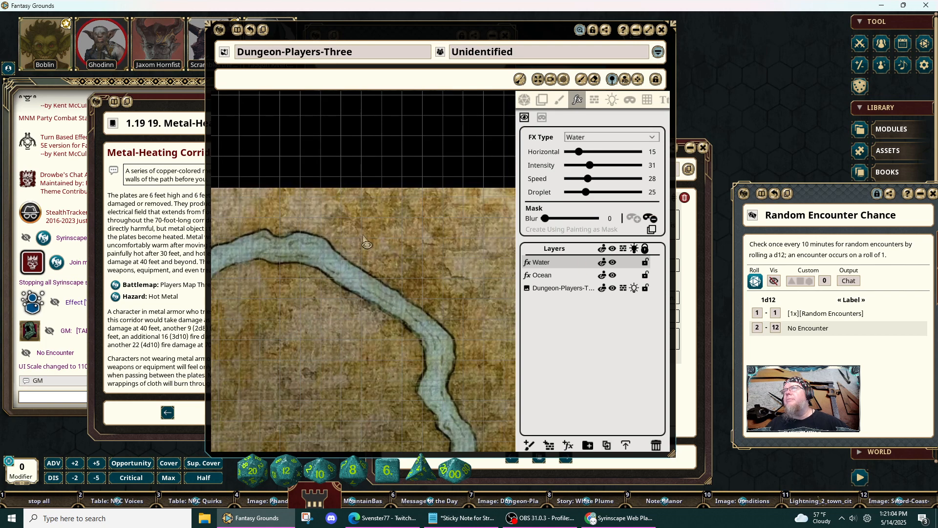
{"action": "scroll", "coordinate": [348, 316], "scroll_direction": "down", "scroll_amount": 2}
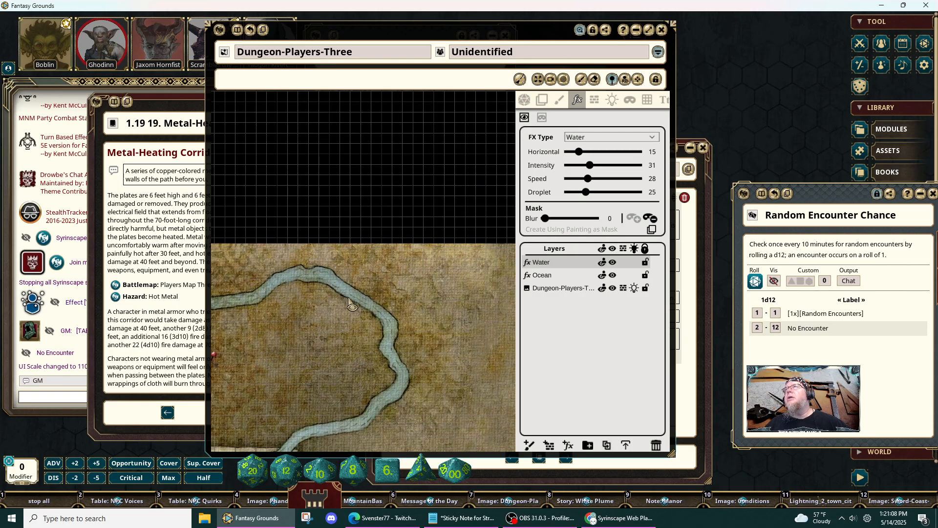
{"action": "scroll", "coordinate": [320, 313], "scroll_direction": "up", "scroll_amount": 2}
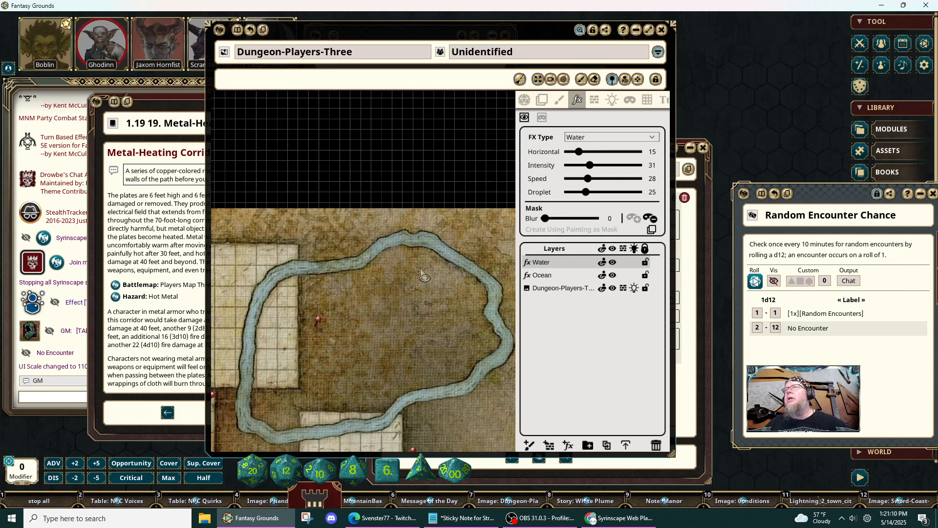
{"action": "mouse_move", "coordinate": [425, 260]}
{"action": "left_mouse_down"}
{"action": "mouse_move", "coordinate": [419, 276]}
{"action": "mouse_move", "coordinate": [421, 266]}
{"action": "left_mouse_up"}
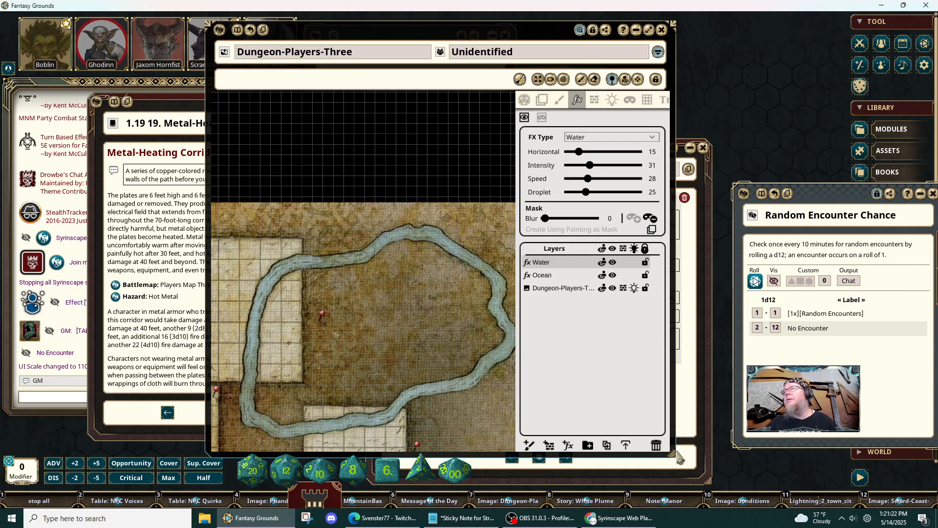
Enlarge the Dungeon-Players-Three window and reposition it so the entire river loop fits in the map view.
{"action": "left_click_drag", "start_coordinate": [675, 456], "coordinate": [901, 486]}
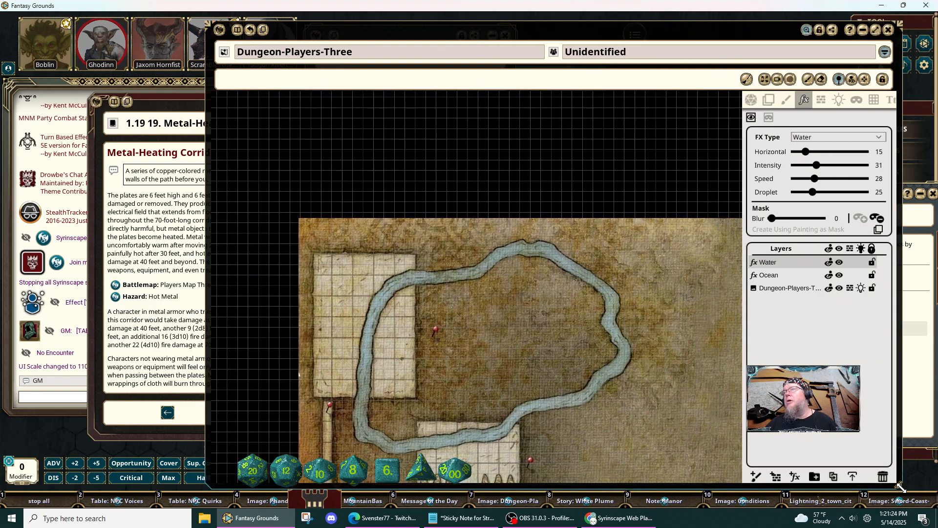
{"action": "scroll", "coordinate": [523, 257], "scroll_direction": "up", "scroll_amount": 5}
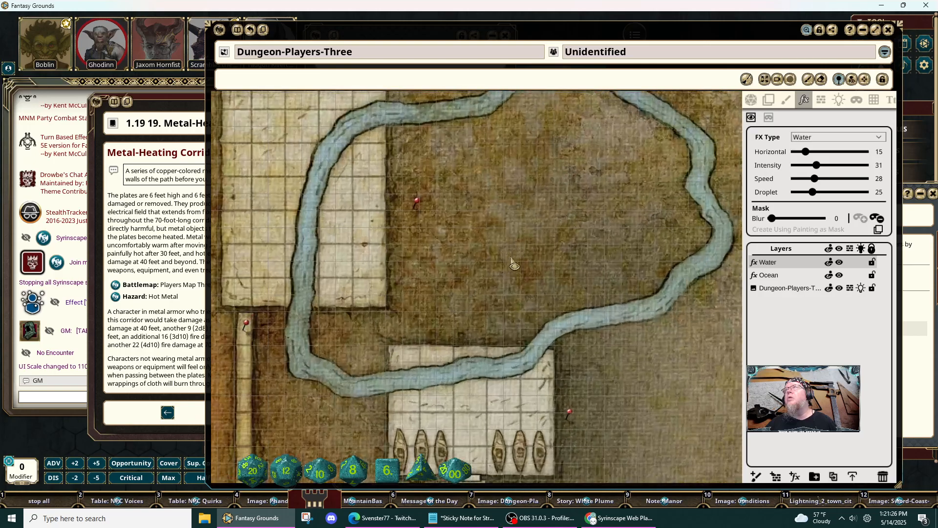
{"action": "scroll", "coordinate": [506, 310], "scroll_direction": "up", "scroll_amount": 1}
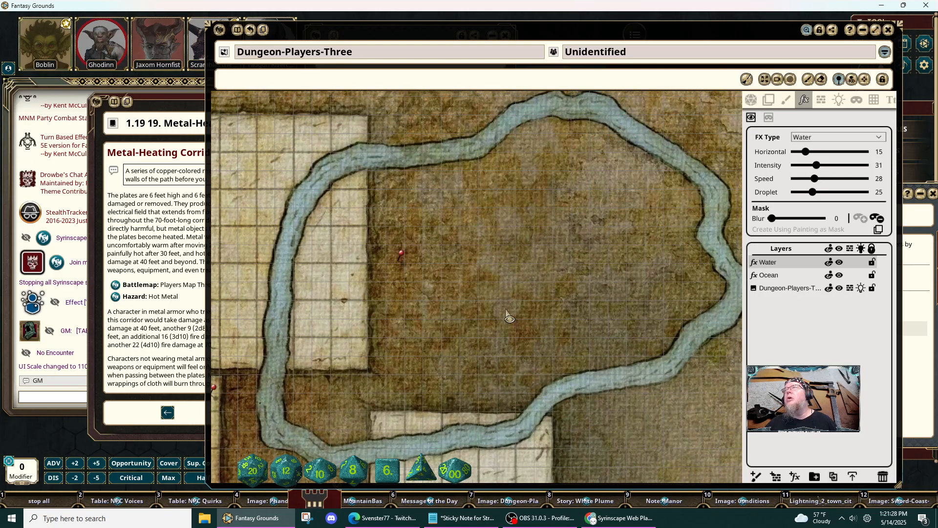
{"action": "left_click_drag", "start_coordinate": [482, 25], "coordinate": [431, 6]}
{"action": "left_click_drag", "start_coordinate": [446, 215], "coordinate": [437, 217]}
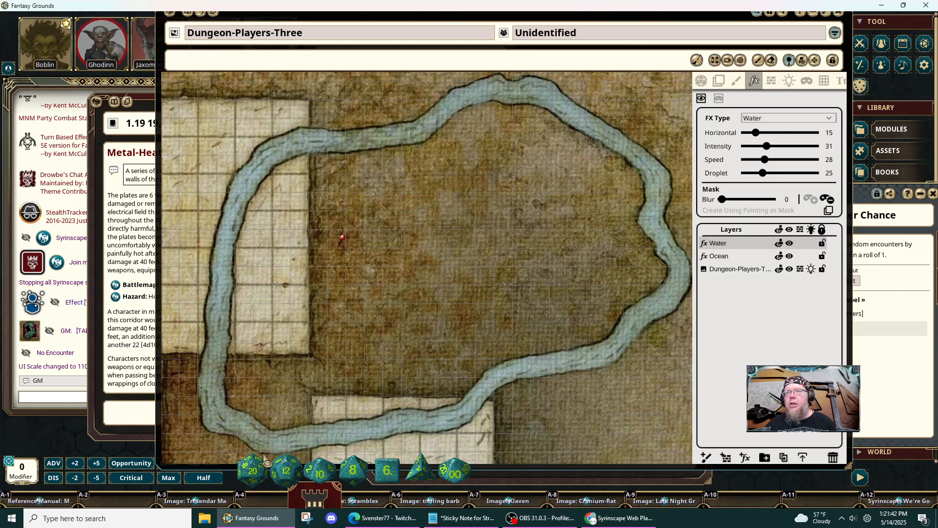
Trace the river loop to reveal the Water effect there, then mask out a thin strip along the north wall of the boat room.
{"action": "mouse_move", "coordinate": [275, 453]}
{"action": "left_mouse_down"}
{"action": "mouse_move", "coordinate": [443, 429]}
{"action": "mouse_move", "coordinate": [526, 379]}
{"action": "mouse_move", "coordinate": [628, 359]}
{"action": "mouse_move", "coordinate": [655, 320]}
{"action": "mouse_move", "coordinate": [684, 304]}
{"action": "mouse_move", "coordinate": [695, 276]}
{"action": "mouse_move", "coordinate": [695, 258]}
{"action": "mouse_move", "coordinate": [682, 261]}
{"action": "mouse_move", "coordinate": [667, 217]}
{"action": "mouse_move", "coordinate": [673, 196]}
{"action": "mouse_move", "coordinate": [657, 168]}
{"action": "mouse_move", "coordinate": [532, 83]}
{"action": "mouse_move", "coordinate": [454, 101]}
{"action": "mouse_move", "coordinate": [389, 137]}
{"action": "mouse_move", "coordinate": [339, 122]}
{"action": "mouse_move", "coordinate": [303, 127]}
{"action": "mouse_move", "coordinate": [245, 177]}
{"action": "mouse_move", "coordinate": [221, 240]}
{"action": "mouse_move", "coordinate": [199, 426]}
{"action": "mouse_move", "coordinate": [201, 449]}
{"action": "mouse_move", "coordinate": [247, 459]}
{"action": "mouse_move", "coordinate": [235, 444]}
{"action": "left_mouse_up"}
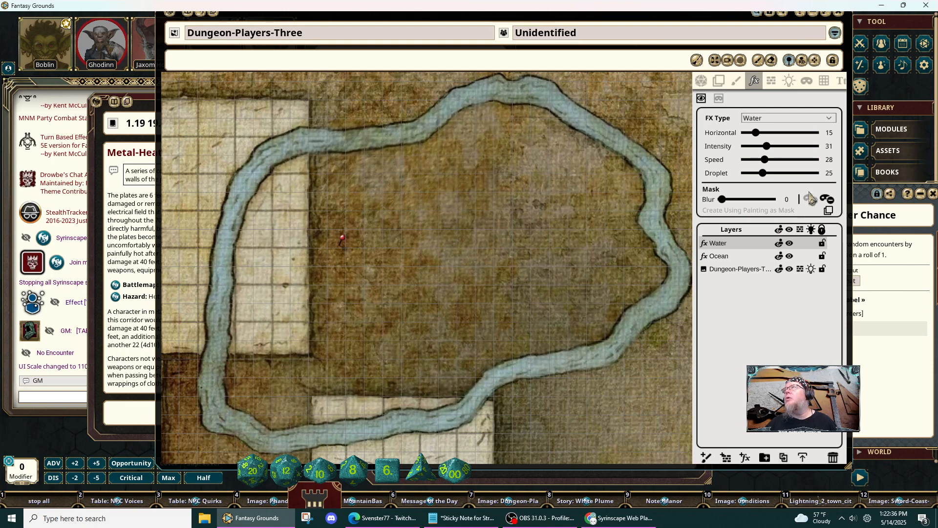
{"action": "left_click", "coordinate": [720, 99]}
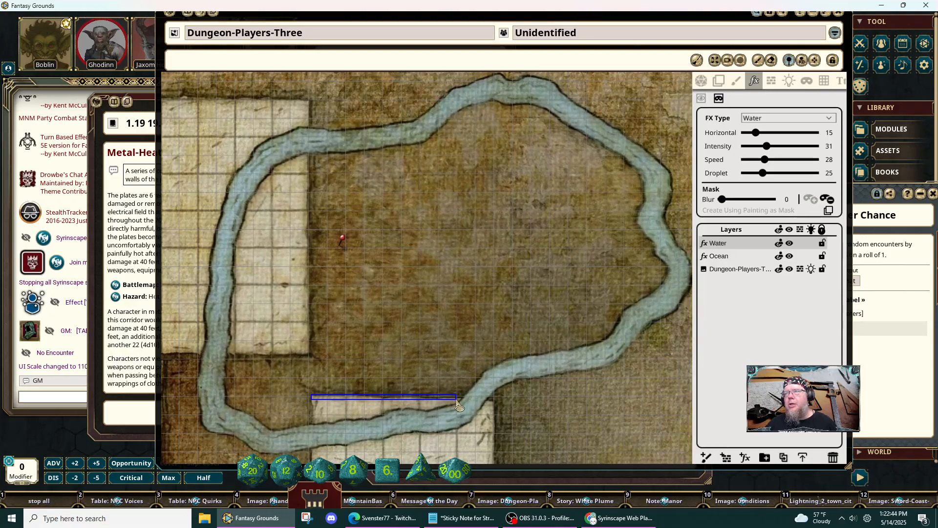
{"action": "left_click_drag", "start_coordinate": [458, 405], "coordinate": [456, 401]}
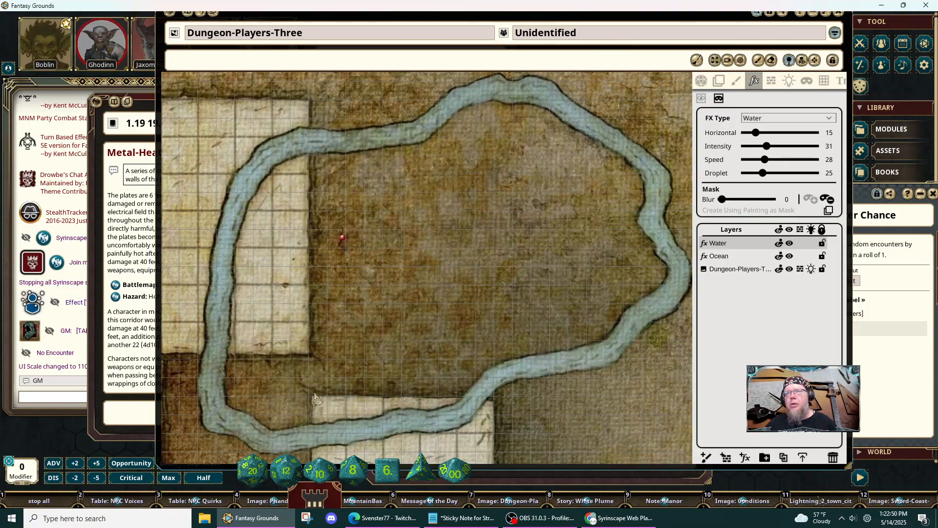
Mask the Water effect out of the boat room's floor north of the river and the northwest room's floor inside the loop.
{"action": "key", "text": "alt"}
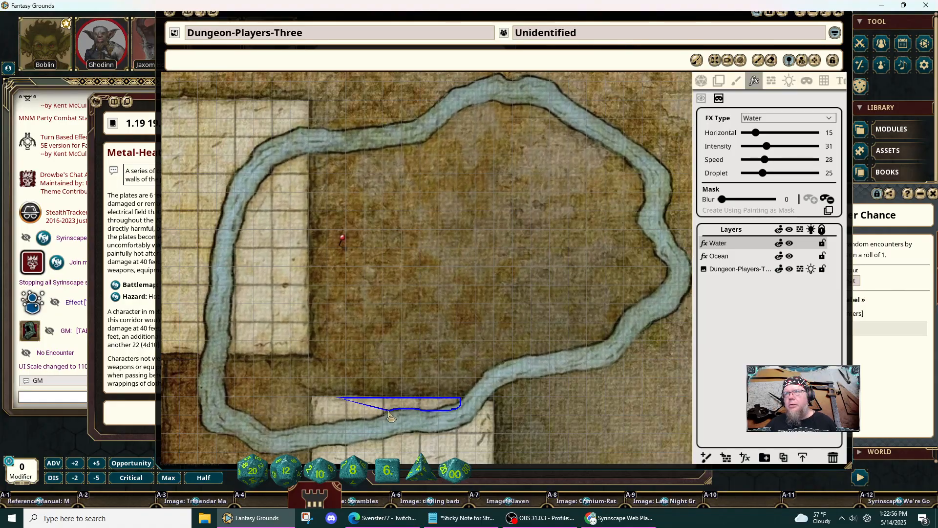
{"action": "left_click_drag", "start_coordinate": [388, 411], "coordinate": [369, 421]}
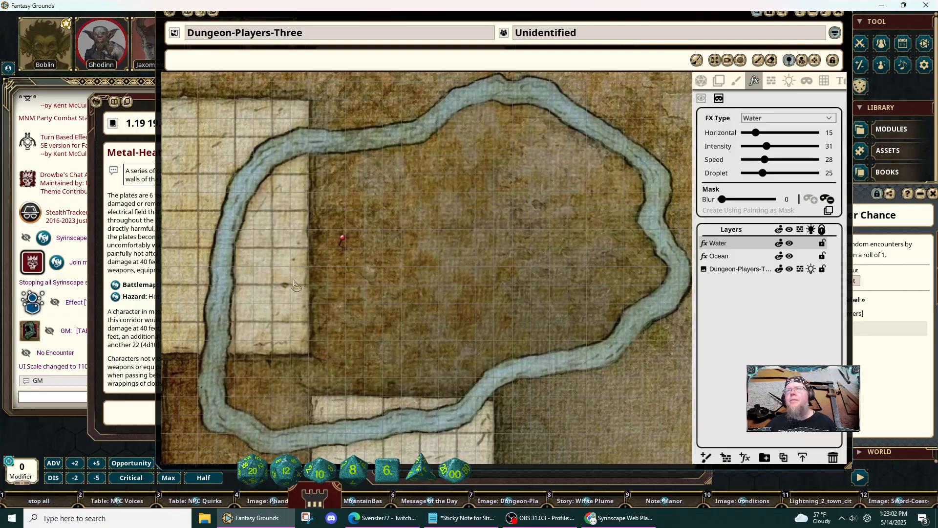
{"action": "key", "text": "alt"}
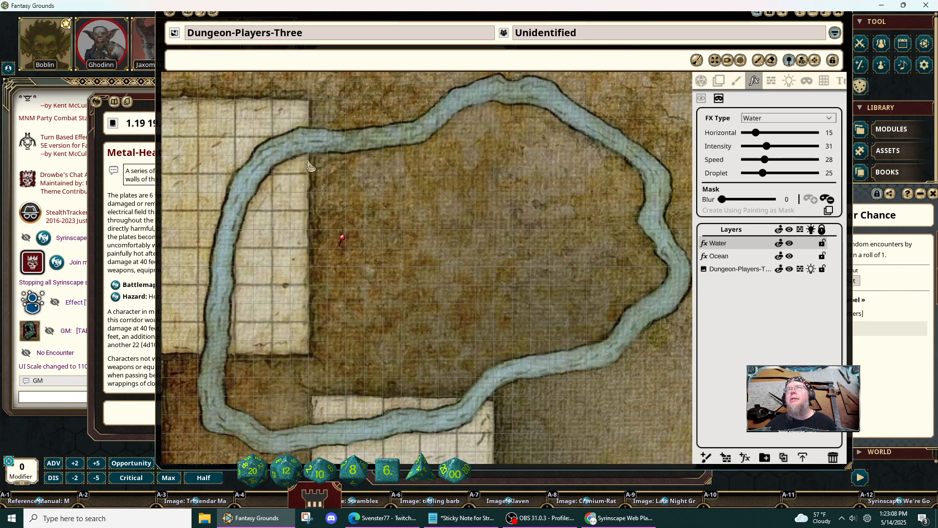
{"action": "left_click_drag", "start_coordinate": [313, 293], "coordinate": [313, 330]}
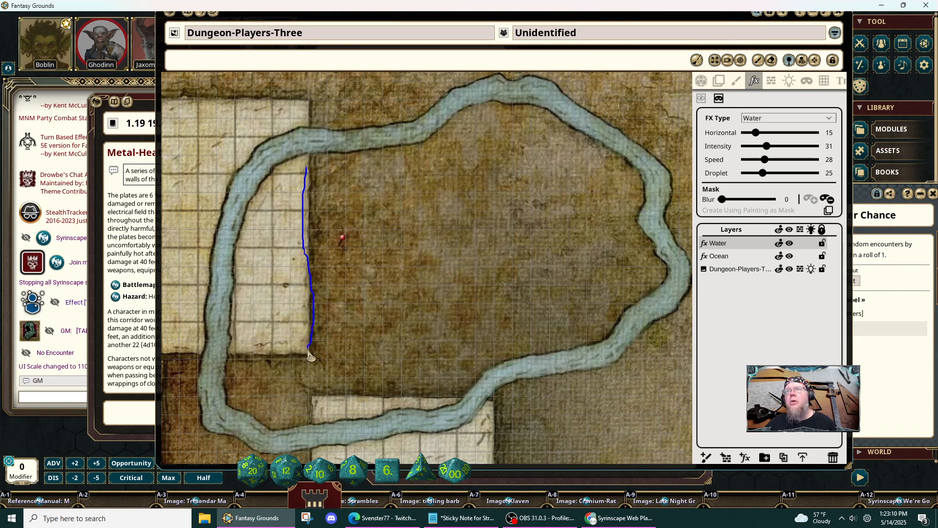
{"action": "left_click_drag", "start_coordinate": [237, 352], "coordinate": [227, 354]}
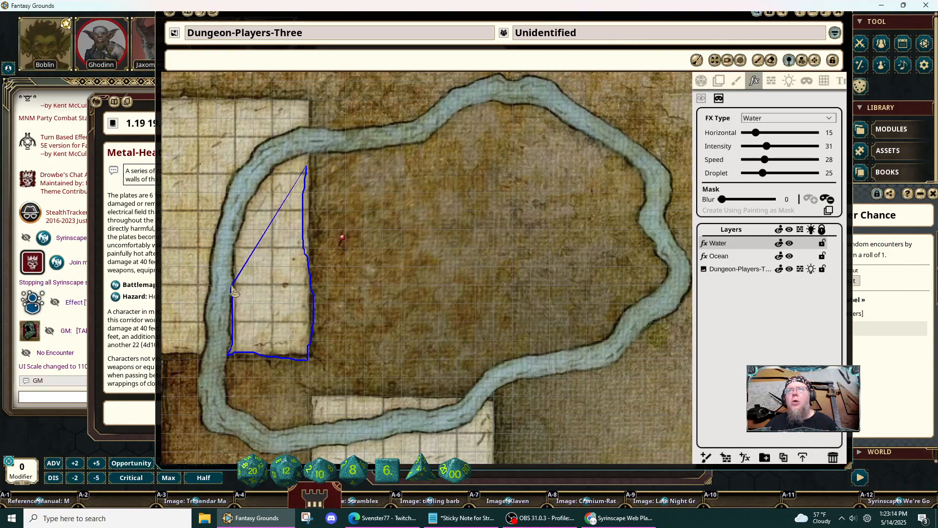
{"action": "left_click_drag", "start_coordinate": [231, 250], "coordinate": [246, 215]}
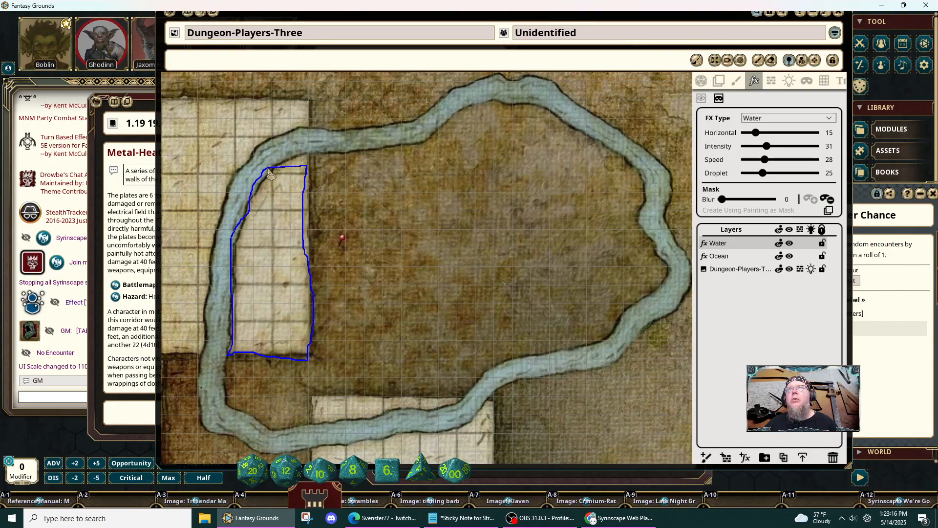
{"action": "left_click_drag", "start_coordinate": [304, 154], "coordinate": [308, 152]}
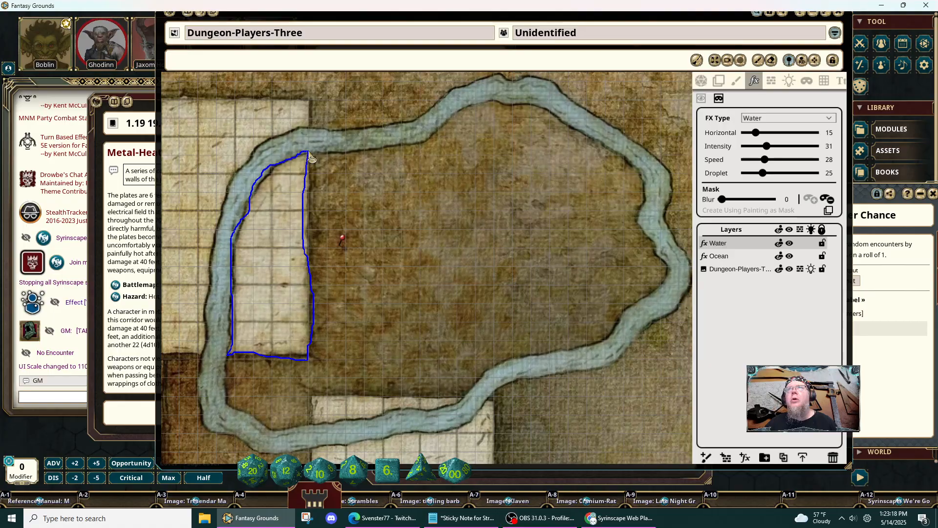
Inspect the masked river edges up close around the northwest room and boat room, and examine the whole map.
{"action": "scroll", "coordinate": [274, 249], "scroll_direction": "up", "scroll_amount": 3}
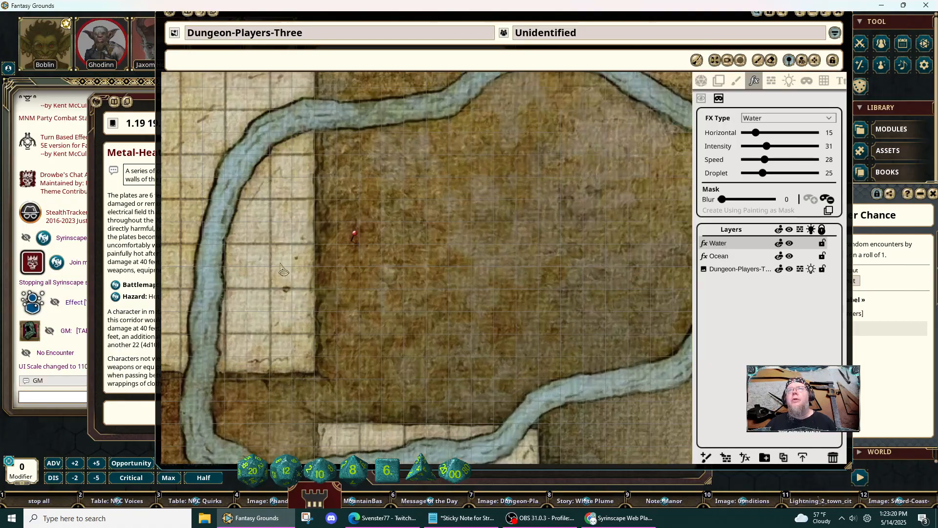
{"action": "scroll", "coordinate": [259, 244], "scroll_direction": "up", "scroll_amount": 2}
{"action": "left_click_drag", "start_coordinate": [259, 244], "coordinate": [383, 293]}
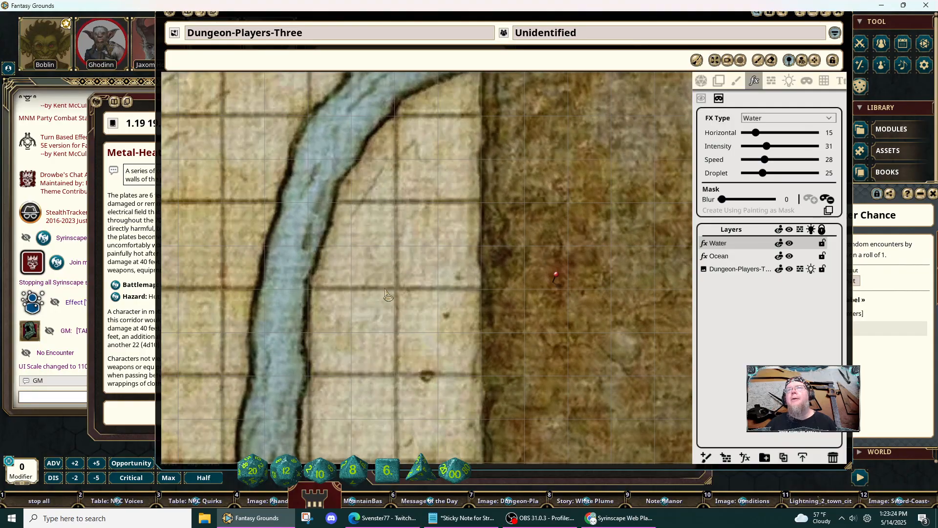
{"action": "scroll", "coordinate": [384, 294], "scroll_direction": "down", "scroll_amount": 2}
{"action": "scroll", "coordinate": [385, 291], "scroll_direction": "down", "scroll_amount": 3}
{"action": "left_click_drag", "start_coordinate": [567, 377], "coordinate": [500, 311]}
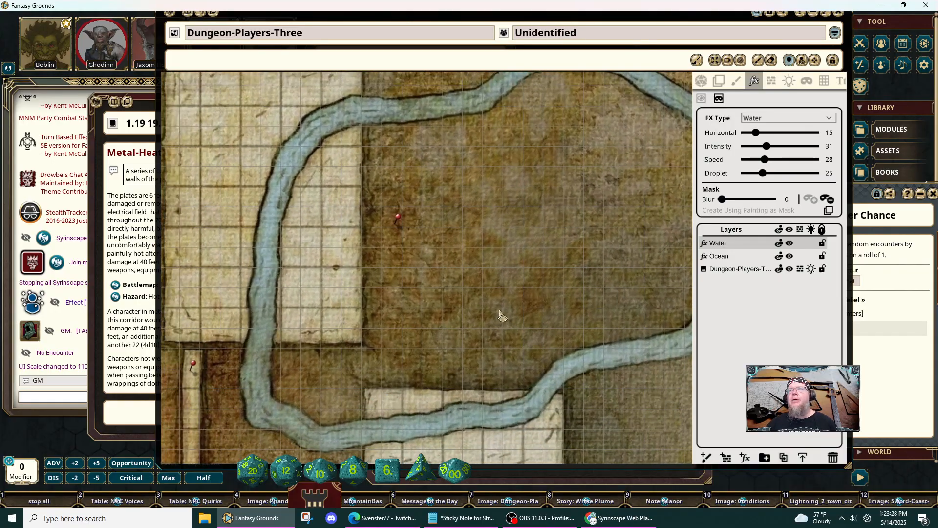
{"action": "scroll", "coordinate": [433, 288], "scroll_direction": "down", "scroll_amount": 3}
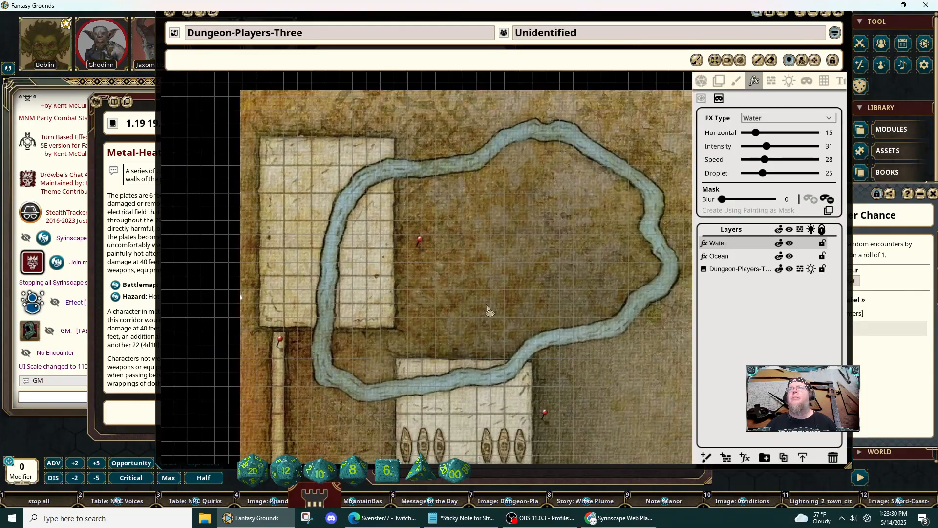
{"action": "scroll", "coordinate": [589, 407], "scroll_direction": "down", "scroll_amount": 2}
{"action": "left_click_drag", "start_coordinate": [589, 408], "coordinate": [422, 246]}
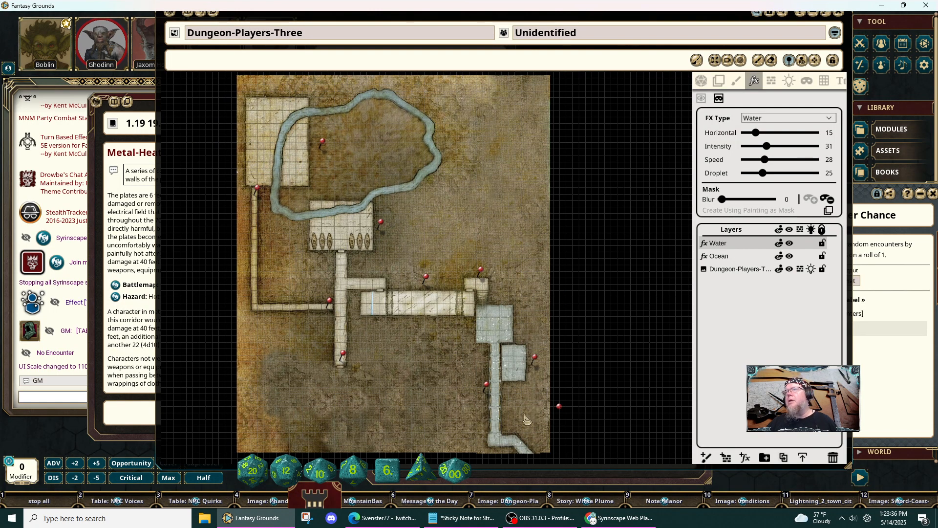
Return to the general map tools and open the Metal-Heating Corridor story from the pin west of the flooded corridor.
{"action": "scroll", "coordinate": [523, 413], "scroll_direction": "up", "scroll_amount": 5}
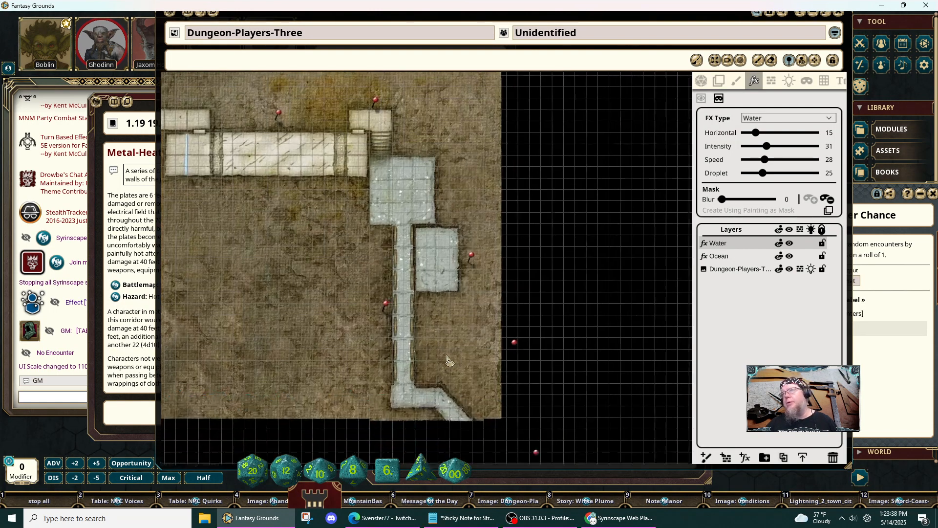
{"action": "scroll", "coordinate": [428, 340], "scroll_direction": "up", "scroll_amount": 4}
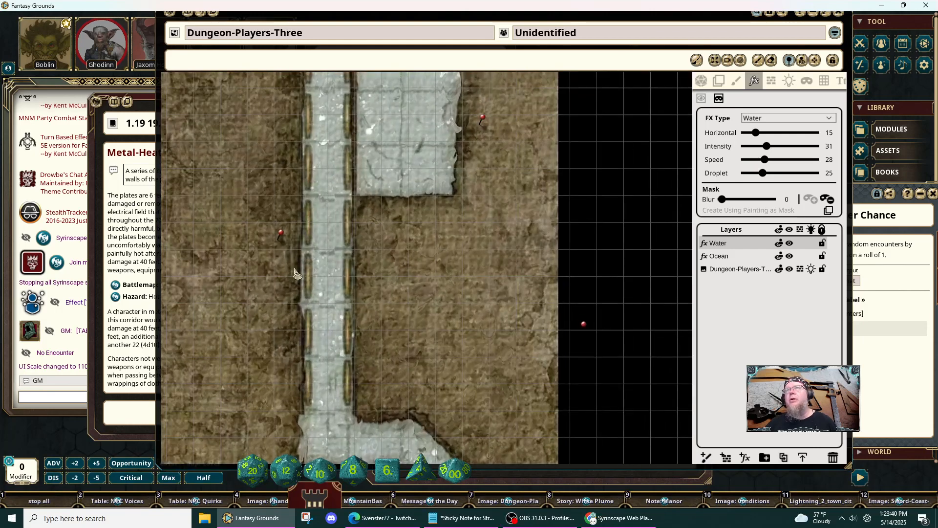
{"action": "scroll", "coordinate": [429, 297], "scroll_direction": "down", "scroll_amount": 4}
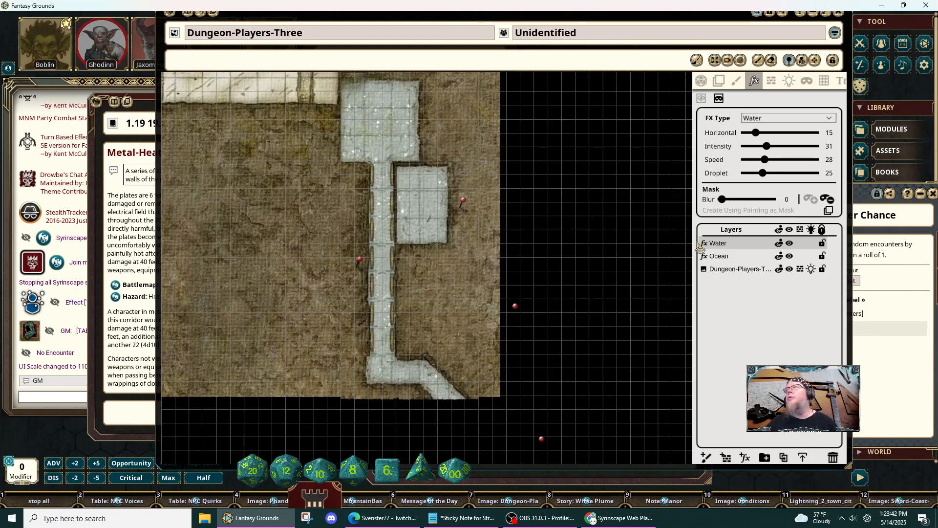
{"action": "left_click", "coordinate": [701, 81]}
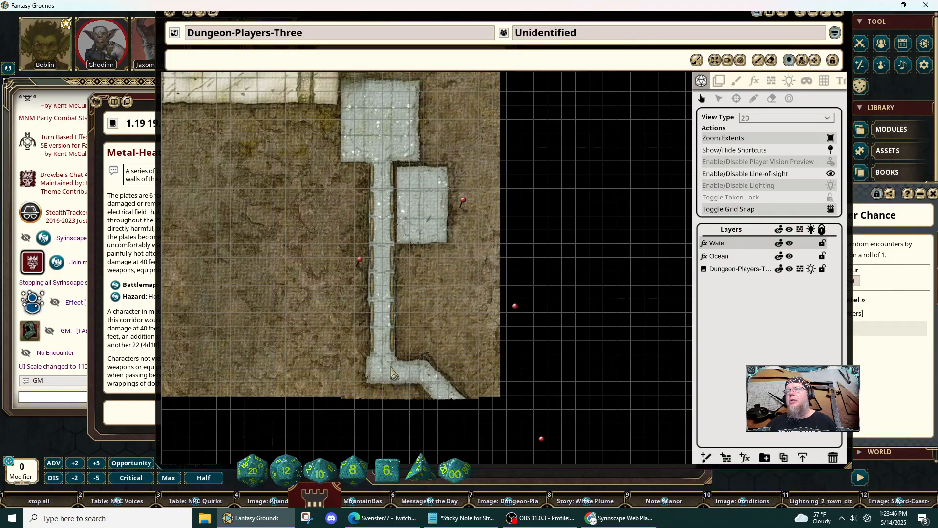
{"action": "double_click", "coordinate": [360, 264]}
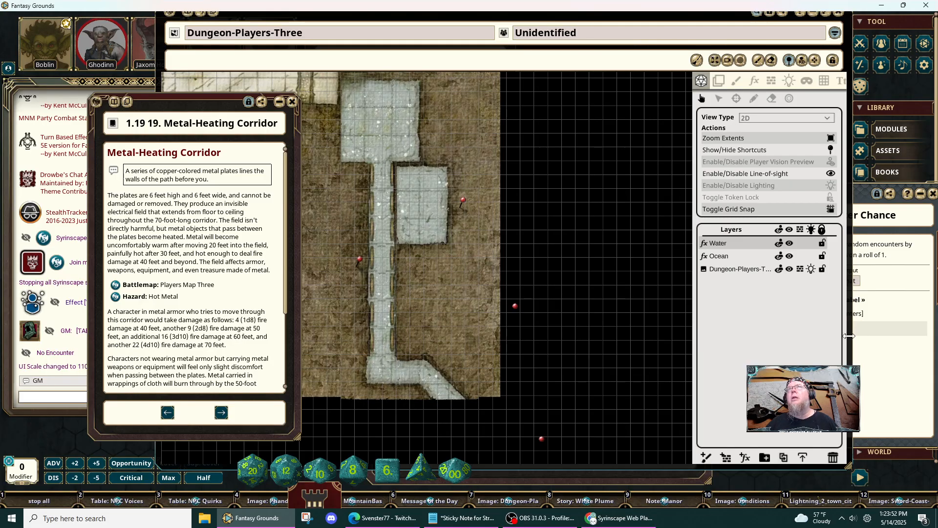
Narrow the Dungeon-Players-Three window and place it beside the story, with the flooded corridor and rooms in view.
{"action": "left_click_drag", "start_coordinate": [849, 336], "coordinate": [590, 336]}
{"action": "left_click_drag", "start_coordinate": [274, 29], "coordinate": [574, 53]}
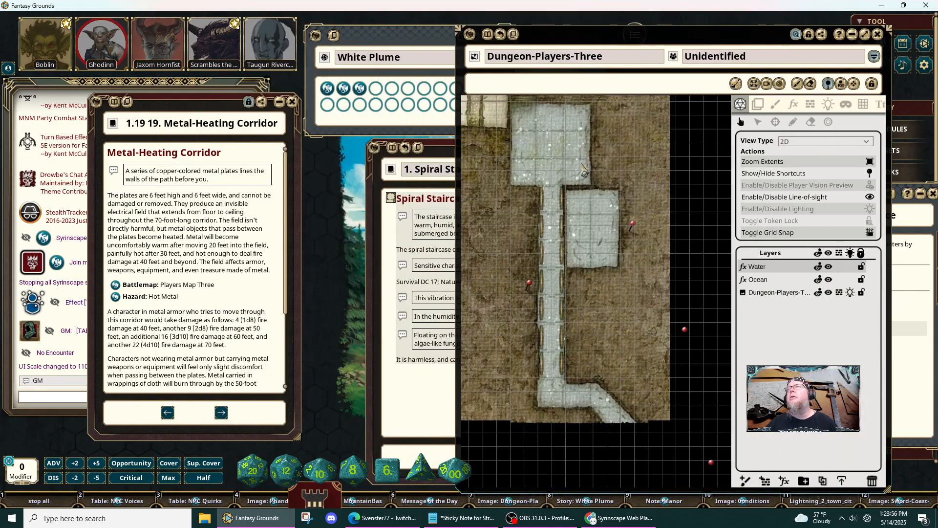
{"action": "left_click_drag", "start_coordinate": [625, 225], "coordinate": [639, 228]}
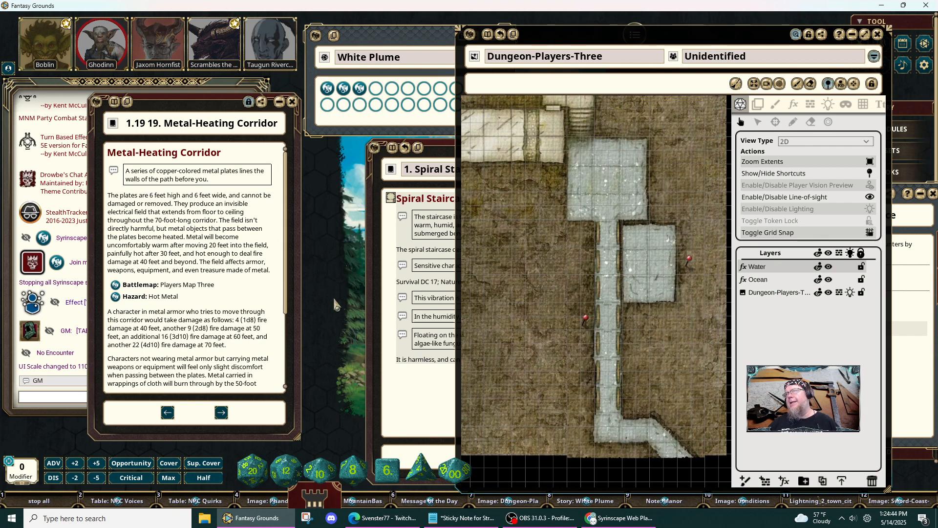
Open the Metal-Heating Corridor's Hot Metal hazard encounter and pin it on the map just east of the corridor.
{"action": "left_click", "coordinate": [116, 297]}
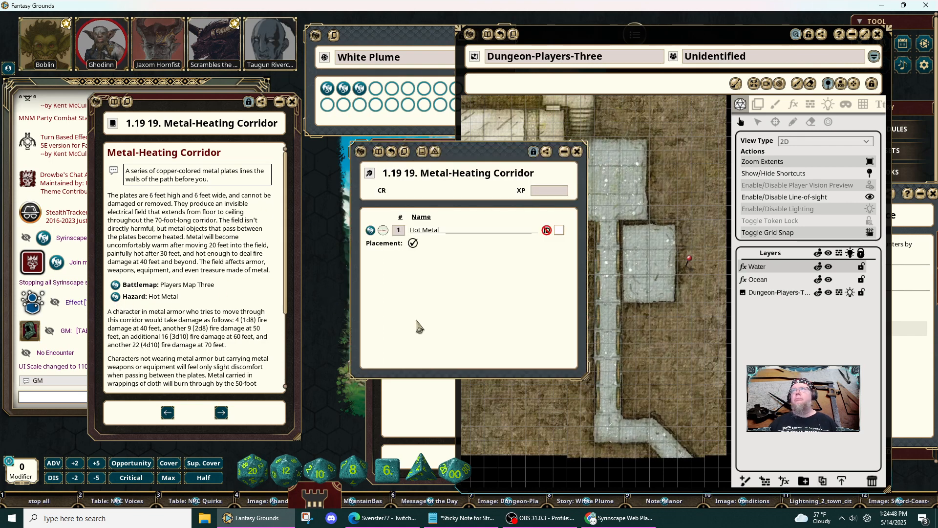
{"action": "left_click_drag", "start_coordinate": [446, 307], "coordinate": [237, 295]}
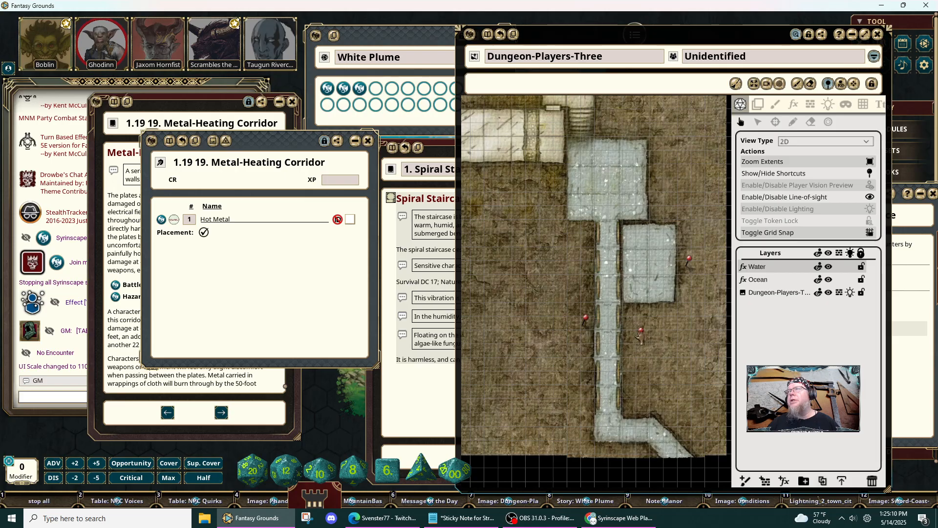
{"action": "left_click_drag", "start_coordinate": [639, 338], "coordinate": [640, 337]}
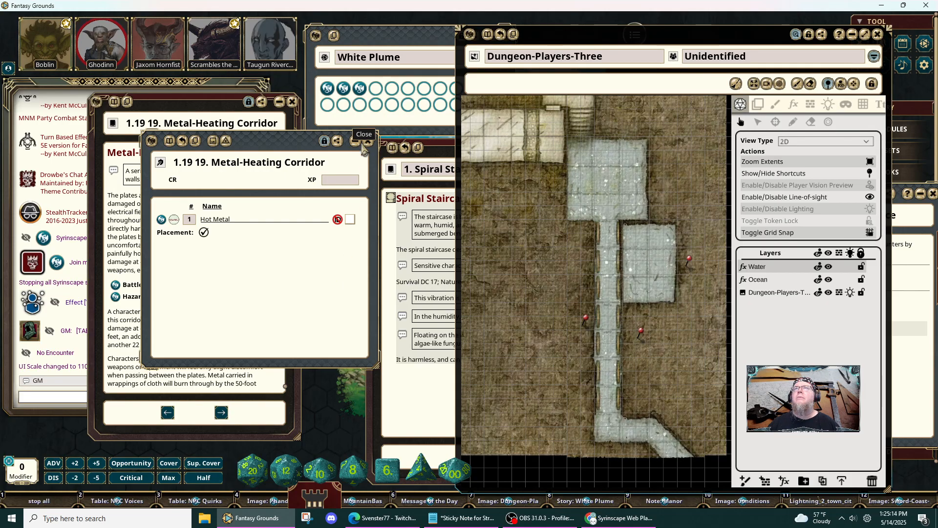
Review the Hot Metal record's Heat up action, then close the record and its encounter.
{"action": "left_click", "coordinate": [162, 220]}
{"action": "scroll", "coordinate": [531, 308], "scroll_direction": "down", "scroll_amount": 1}
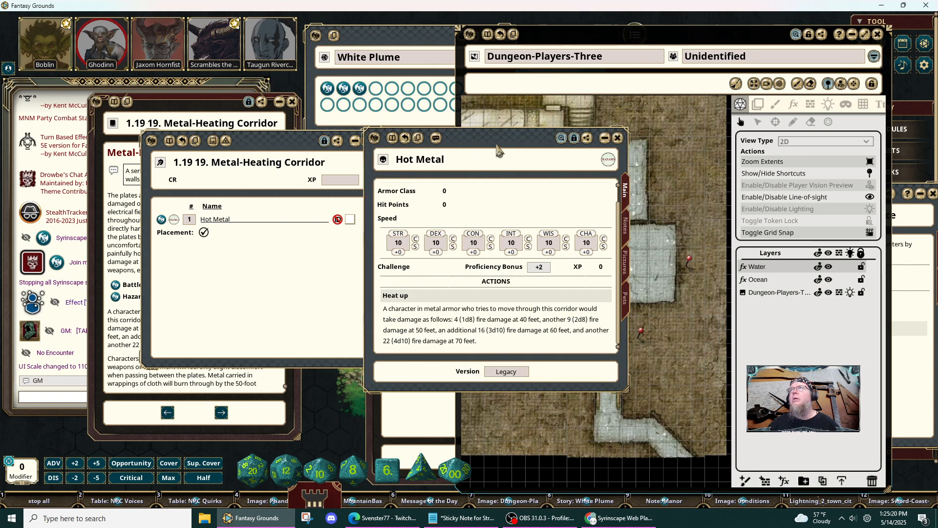
{"action": "left_click_drag", "start_coordinate": [499, 145], "coordinate": [303, 173]}
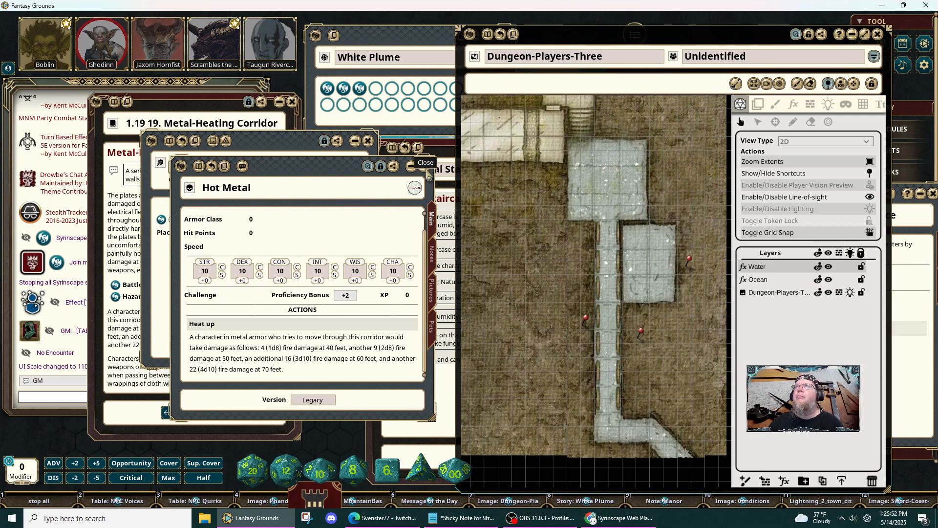
{"action": "left_click", "coordinate": [427, 171]}
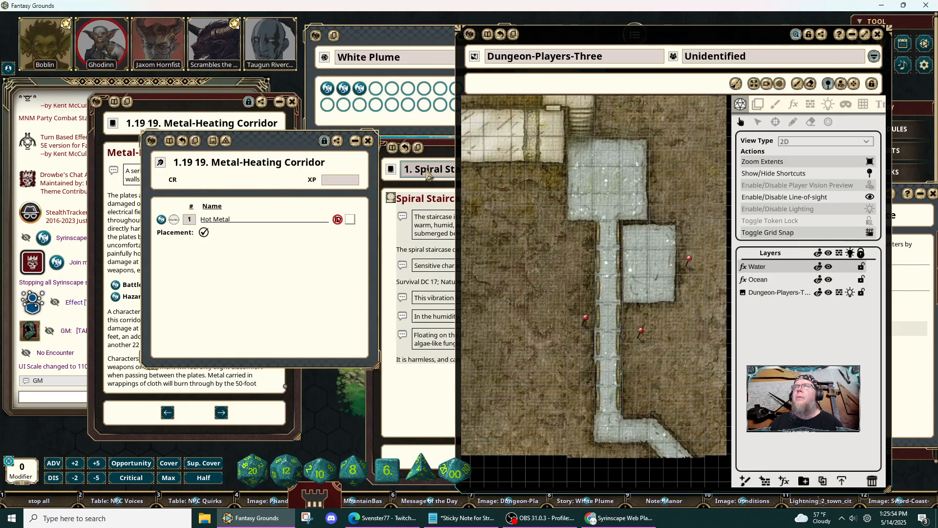
{"action": "left_click", "coordinate": [369, 143]}
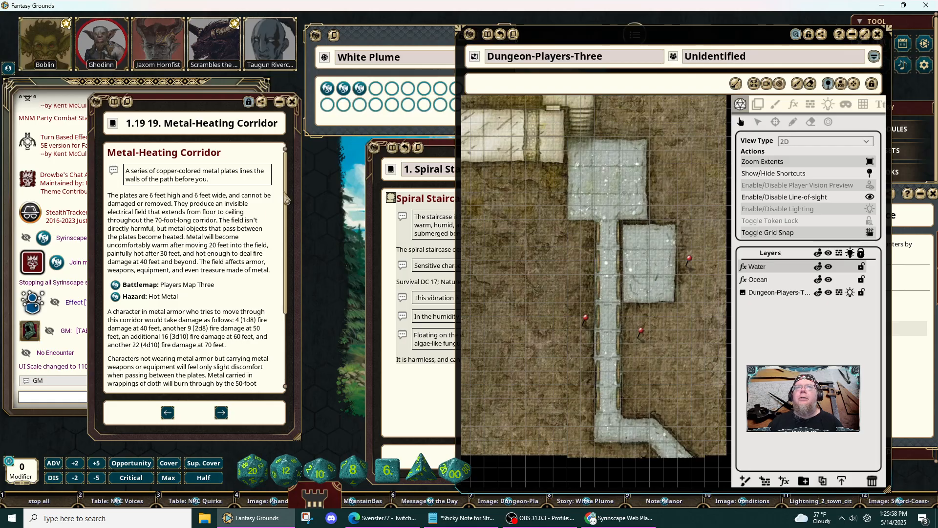
Read the rest of the Metal-Heating Corridor story, including the equipment rules and cold-based remedies.
{"action": "scroll", "coordinate": [213, 334], "scroll_direction": "down", "scroll_amount": 2}
{"action": "scroll", "coordinate": [195, 324], "scroll_direction": "down", "scroll_amount": 2}
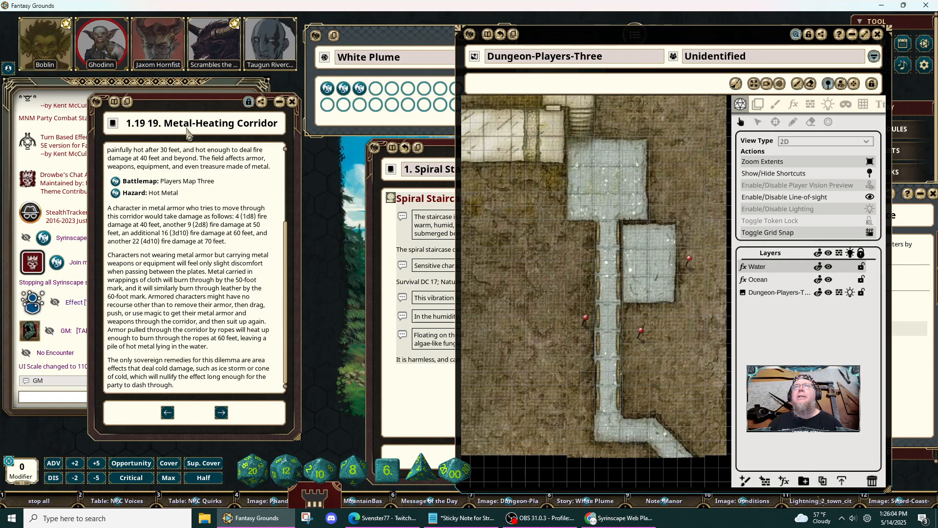
{"action": "left_click_drag", "start_coordinate": [187, 110], "coordinate": [291, 115]}
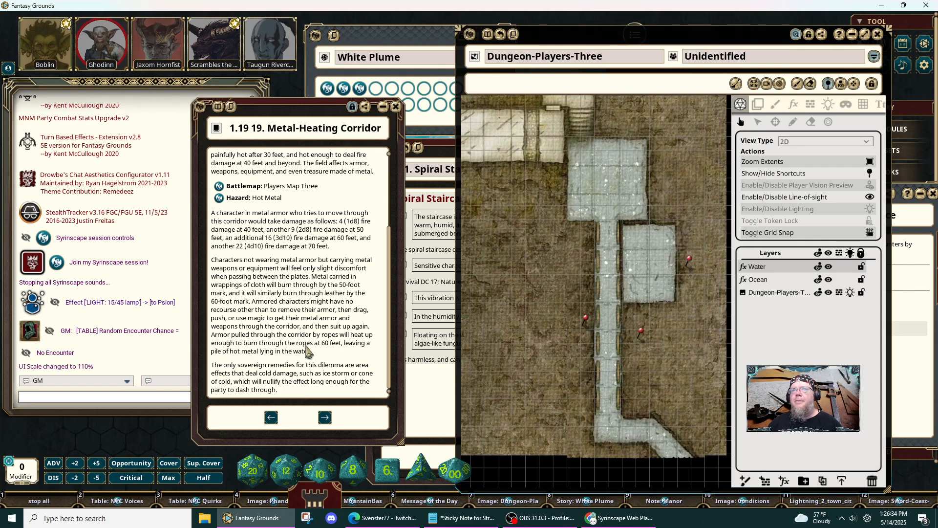
{"action": "scroll", "coordinate": [314, 325], "scroll_direction": "up", "scroll_amount": 1}
{"action": "scroll", "coordinate": [274, 352], "scroll_direction": "down", "scroll_amount": 1}
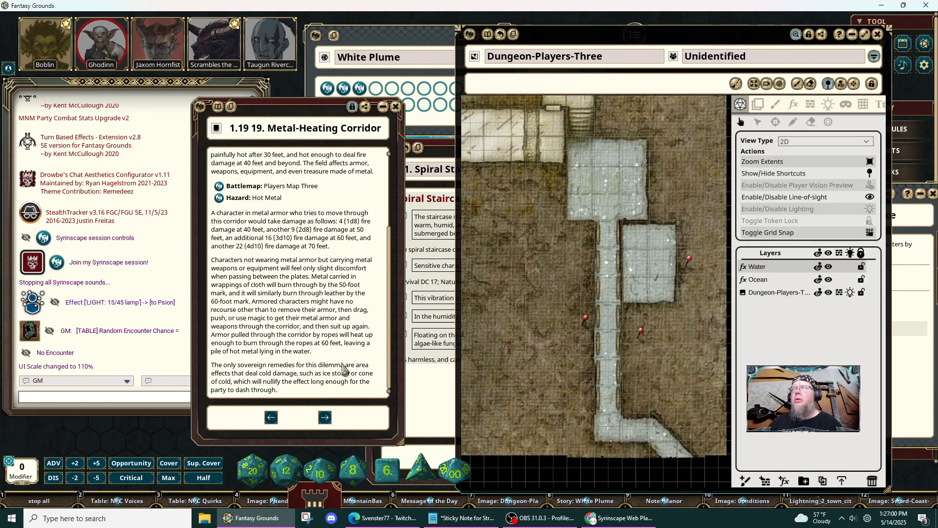
{"action": "left_click_drag", "start_coordinate": [342, 364], "coordinate": [263, 355]}
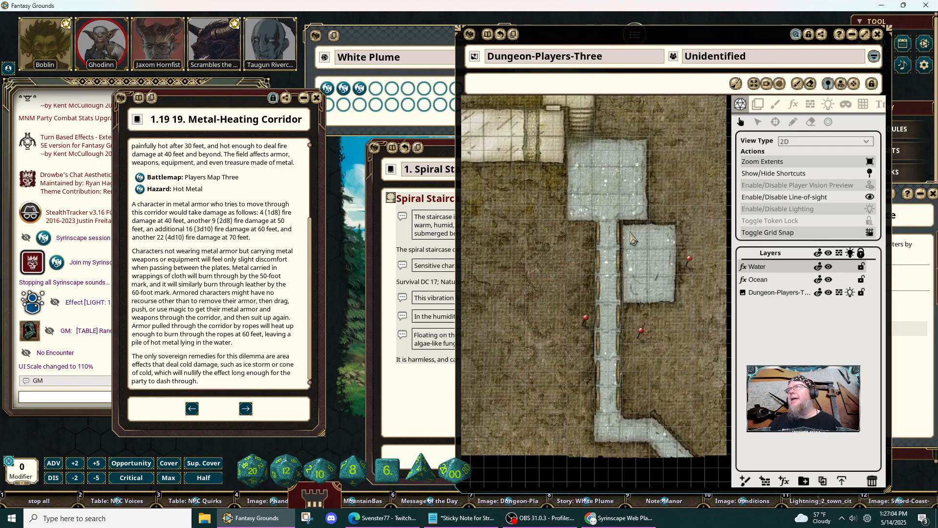
Check the Stairs Up story from the pin above the staircase, then close it.
{"action": "left_click_drag", "start_coordinate": [579, 217], "coordinate": [524, 314]}
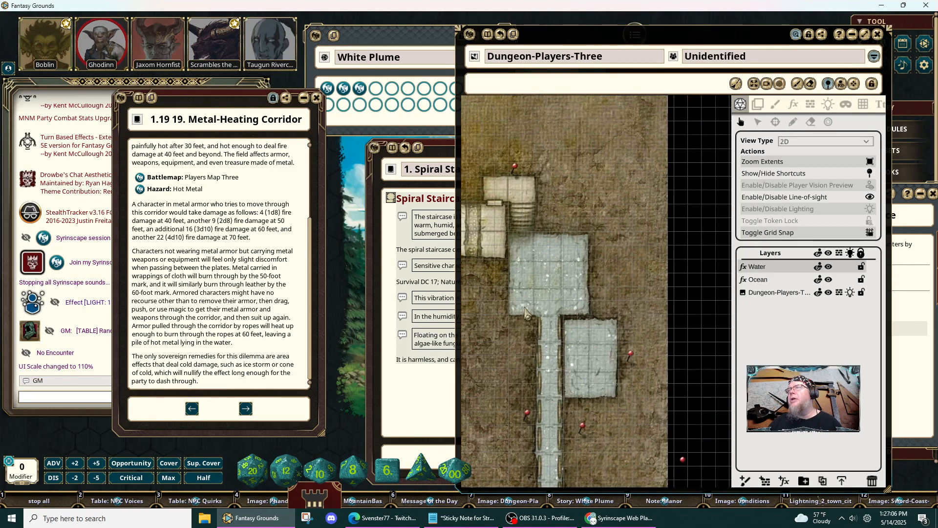
{"action": "double_click", "coordinate": [518, 173]}
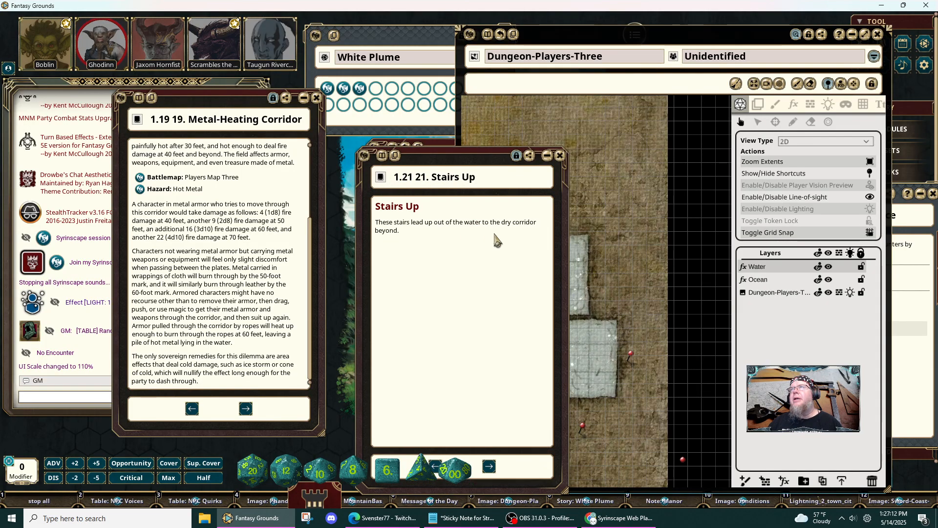
{"action": "left_click", "coordinate": [560, 156]}
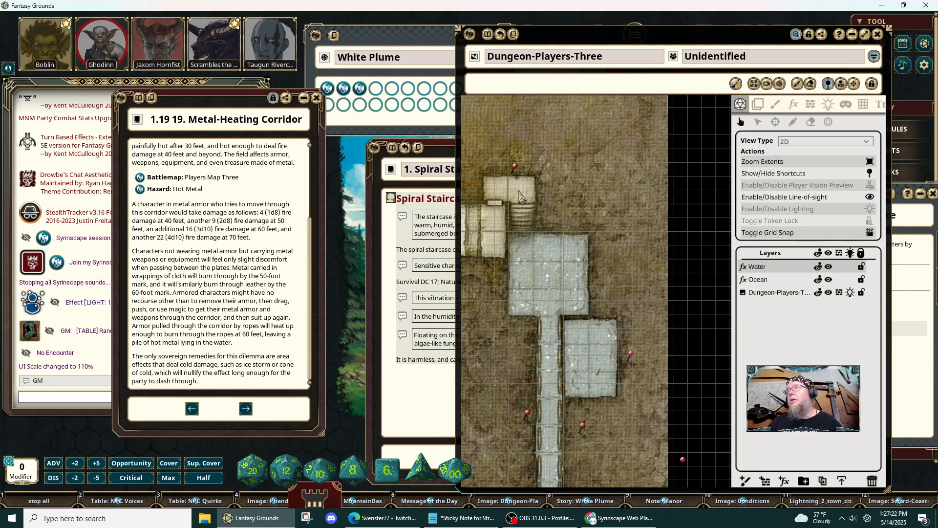
Open the Ghoul Ambushers story from the pin beside the eastern flooded room and bring up its Ghouls encounter.
{"action": "left_click", "coordinate": [630, 359]}
{"action": "left_click_drag", "start_coordinate": [502, 344], "coordinate": [347, 321]}
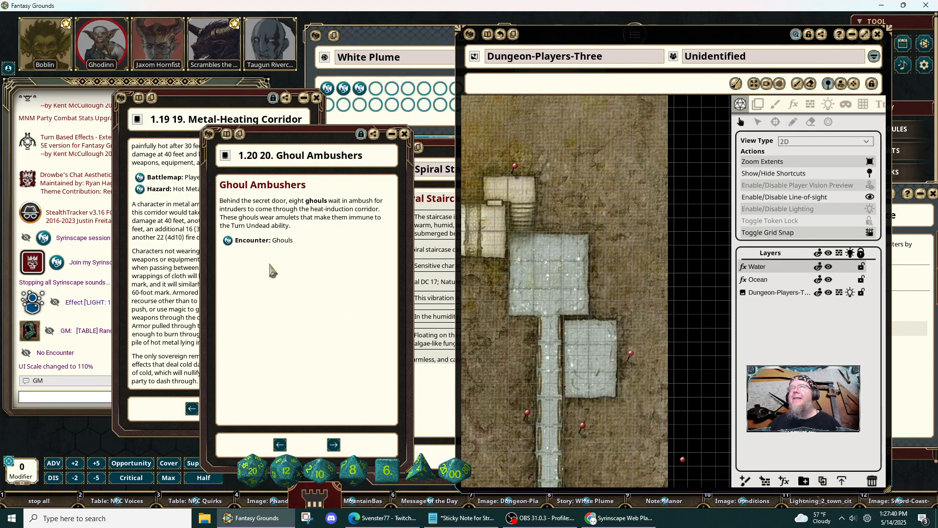
{"action": "left_click", "coordinate": [229, 241]}
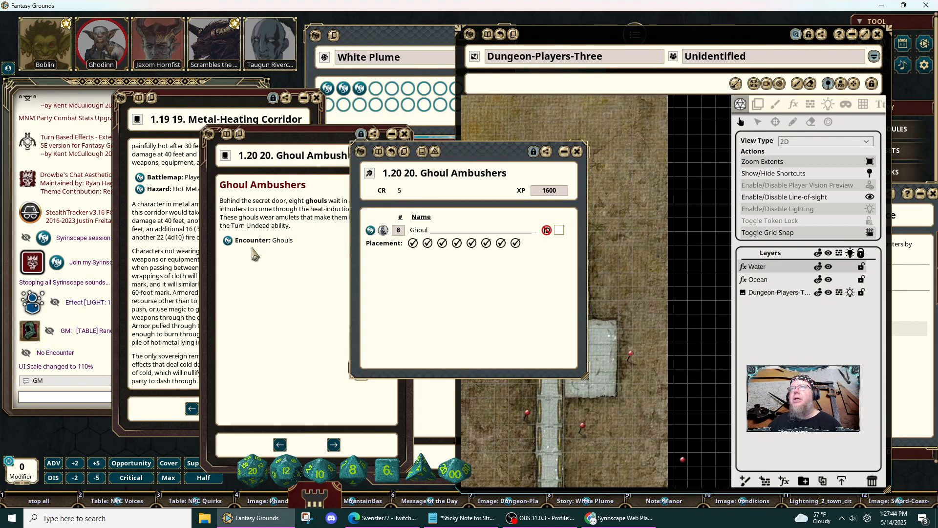
Review the Ghoul record's statistics and Turn Immunity trait, then close the record, its encounter and the Ghoul Ambushers story.
{"action": "left_click", "coordinate": [379, 232]}
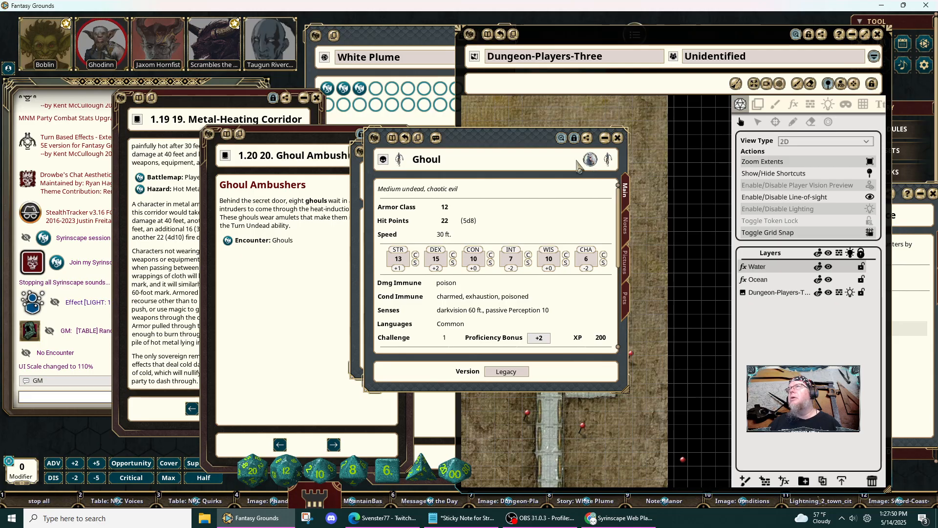
{"action": "scroll", "coordinate": [582, 240], "scroll_direction": "down", "scroll_amount": 2}
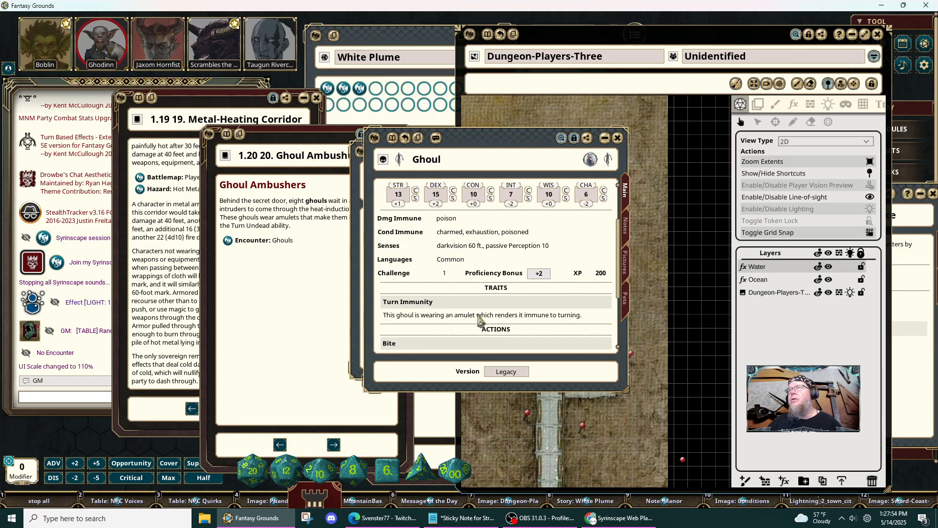
{"action": "left_click", "coordinate": [618, 140]}
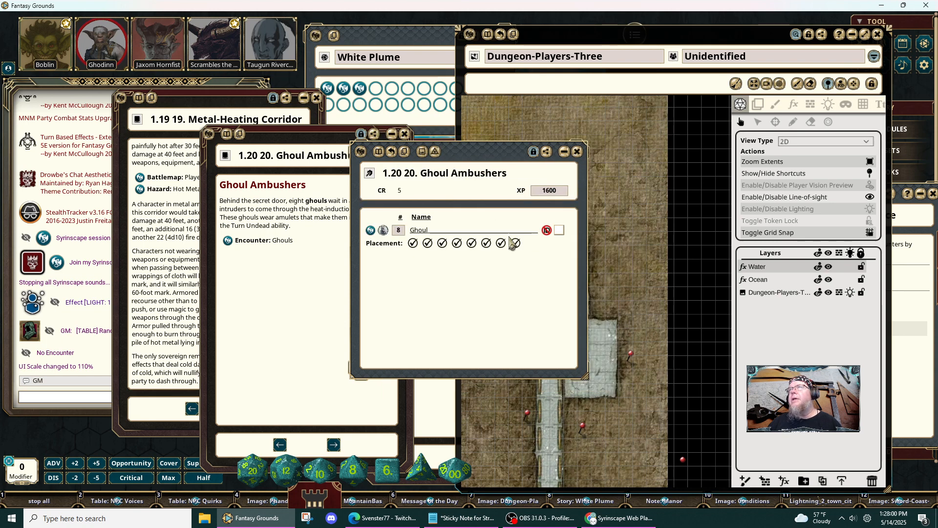
{"action": "left_click", "coordinate": [576, 154]}
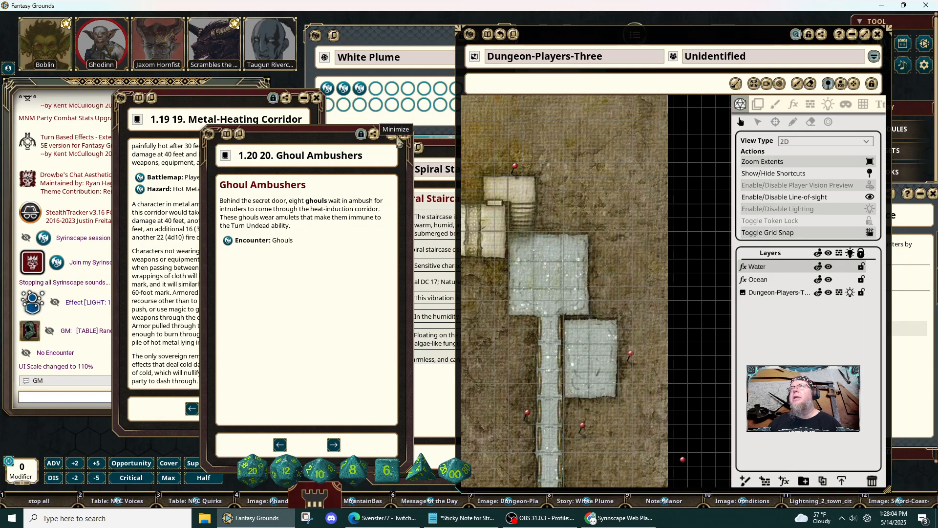
{"action": "left_click", "coordinate": [405, 140]}
Close the Metal-Heating Corridor story, open the Dungeon-Players-One map from the lowest pin outside the map, and close Dungeon-Players-Three.
{"action": "scroll", "coordinate": [475, 288], "scroll_direction": "down", "scroll_amount": 4}
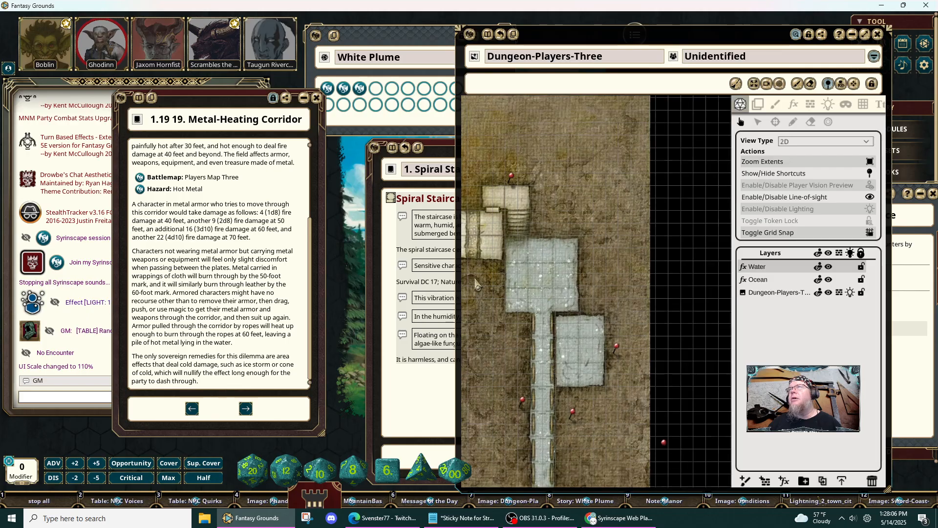
{"action": "left_click_drag", "start_coordinate": [476, 293], "coordinate": [551, 308]}
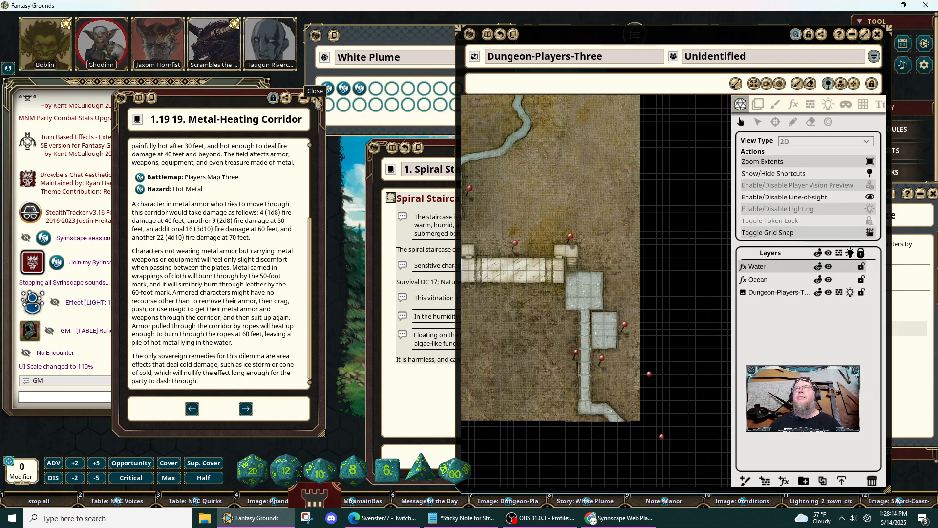
{"action": "left_click", "coordinate": [317, 97]}
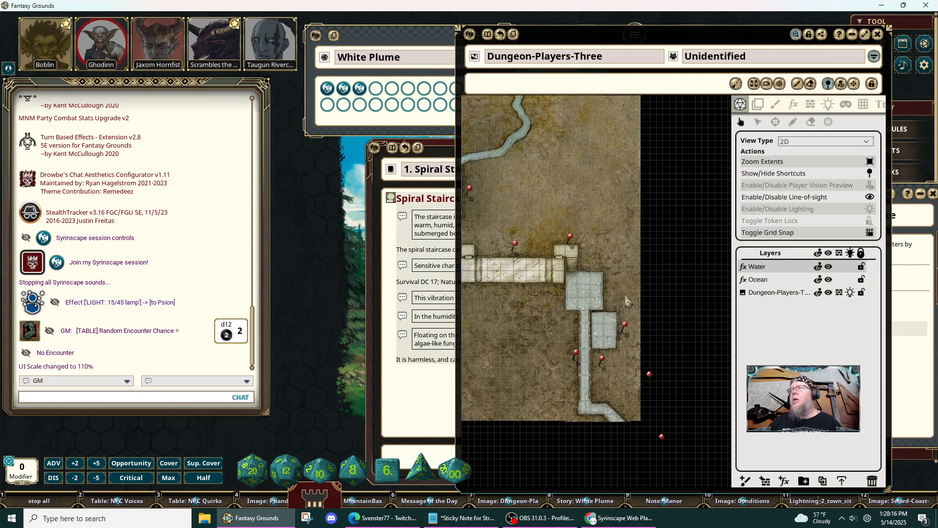
{"action": "left_click", "coordinate": [663, 441]}
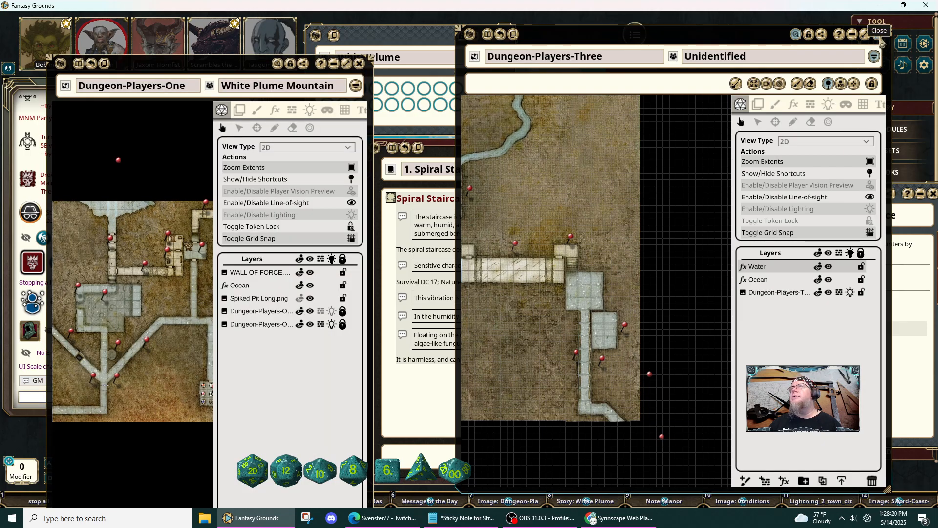
{"action": "left_click", "coordinate": [880, 39]}
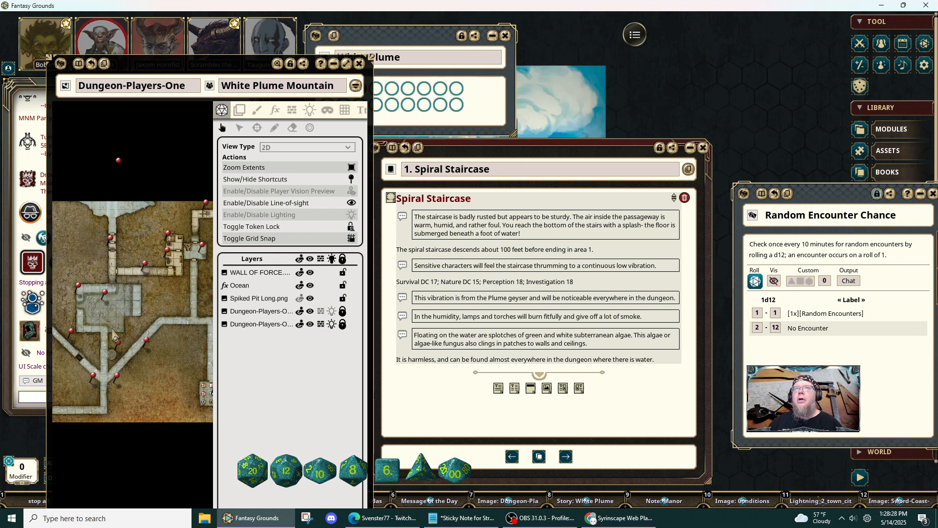
Open the Glass Globes story from the pin in the nine-sphere room and move its window closer to the map.
{"action": "left_click_drag", "start_coordinate": [181, 380], "coordinate": [91, 362]}
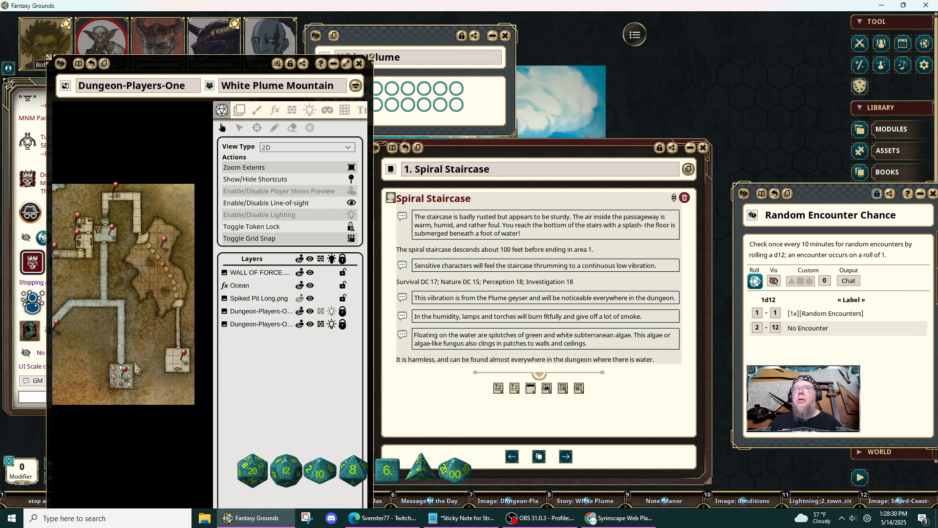
{"action": "double_click", "coordinate": [125, 370]}
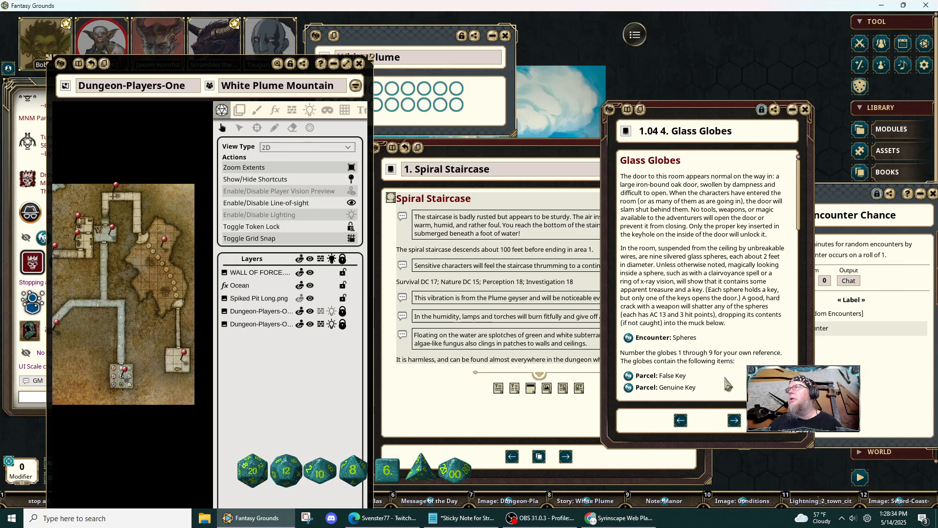
{"action": "scroll", "coordinate": [727, 383], "scroll_direction": "down", "scroll_amount": 3}
{"action": "scroll", "coordinate": [727, 382], "scroll_direction": "up", "scroll_amount": 3}
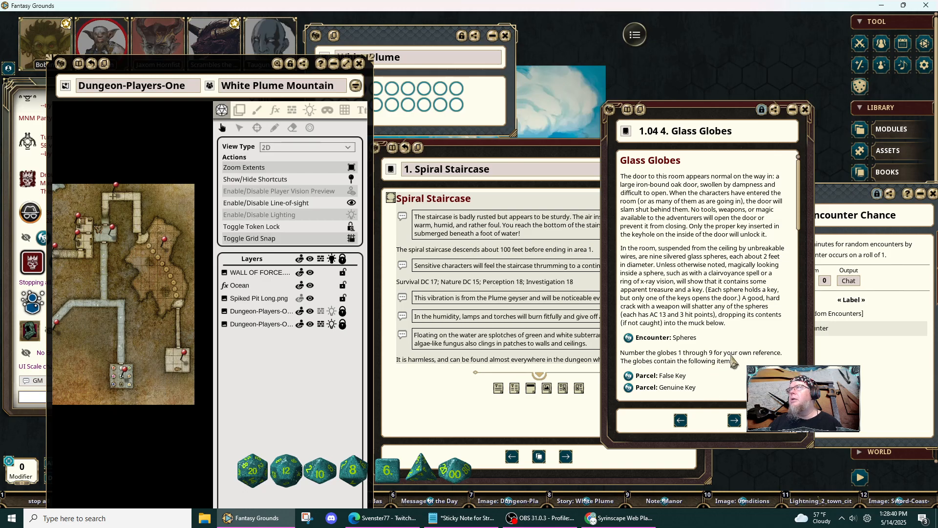
{"action": "left_click_drag", "start_coordinate": [732, 361], "coordinate": [624, 361]}
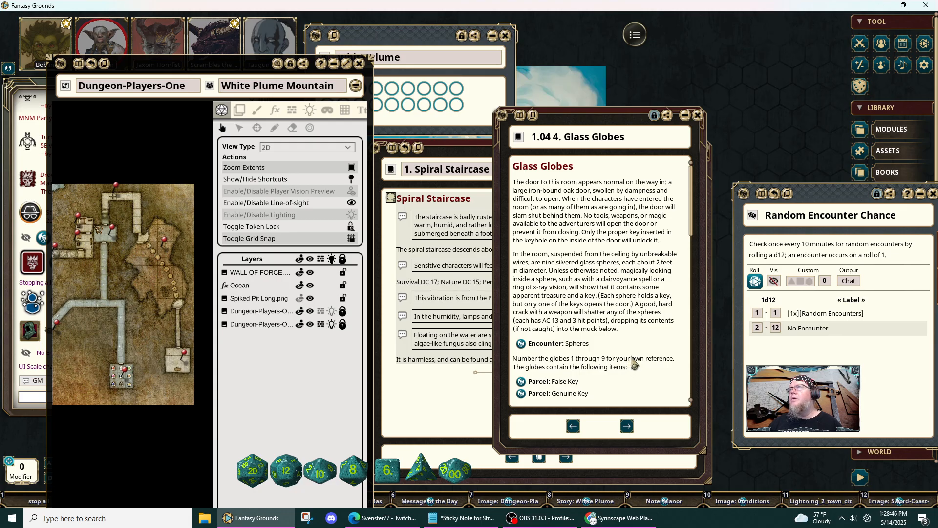
Examine the nine coloured spheres in the room up close and compare them with the Glass Globes story text.
{"action": "scroll", "coordinate": [128, 376], "scroll_direction": "up", "scroll_amount": 2}
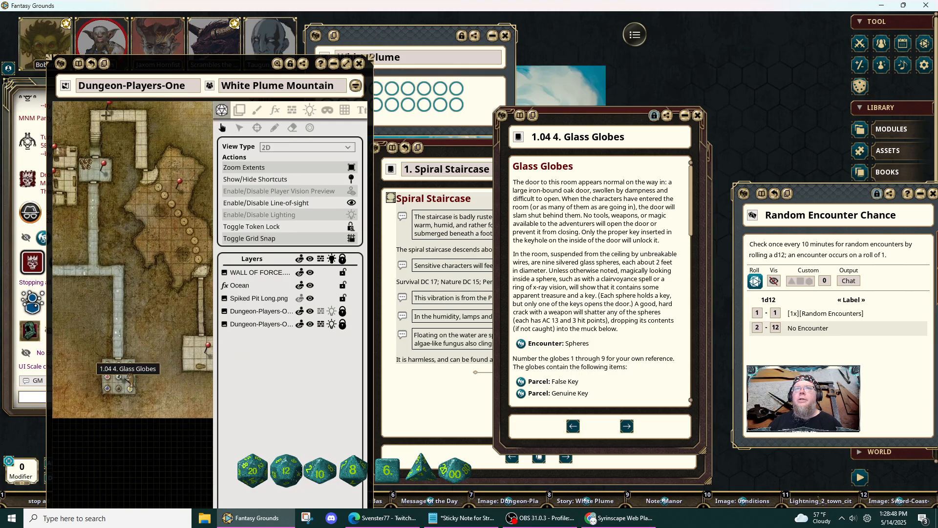
{"action": "scroll", "coordinate": [129, 377], "scroll_direction": "up", "scroll_amount": 3}
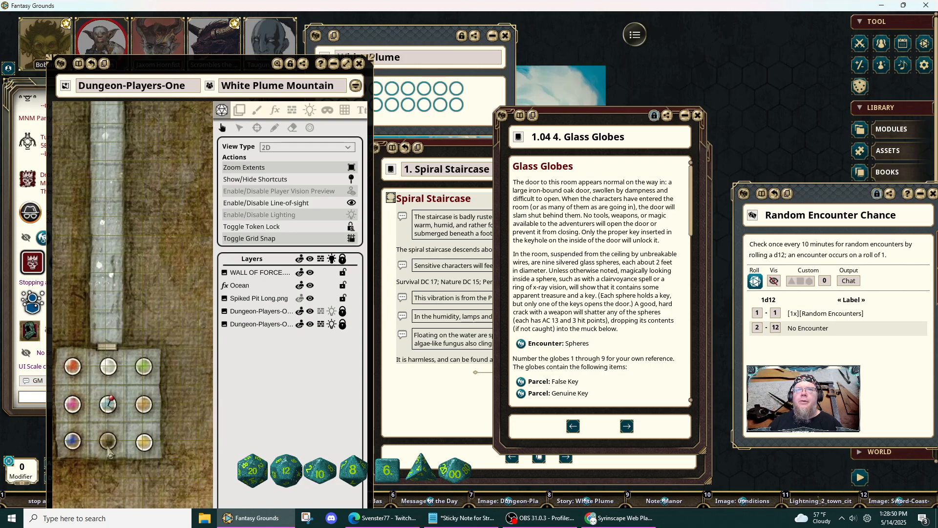
{"action": "scroll", "coordinate": [609, 337], "scroll_direction": "down", "scroll_amount": 2}
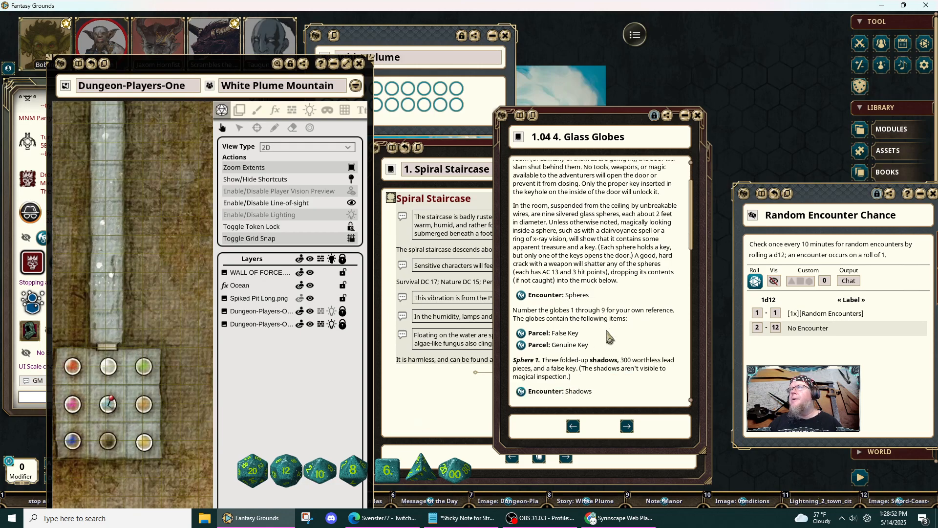
{"action": "scroll", "coordinate": [608, 337], "scroll_direction": "up", "scroll_amount": 2}
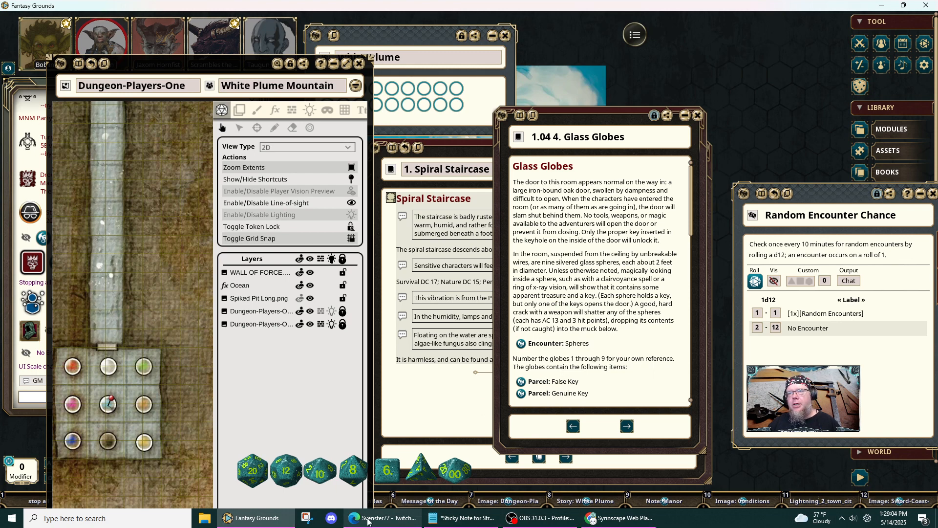
Switch to a new Microsoft Edge window and search the web for "glass globes room white plume mountain".
{"action": "mouse_move", "coordinate": [368, 521]}
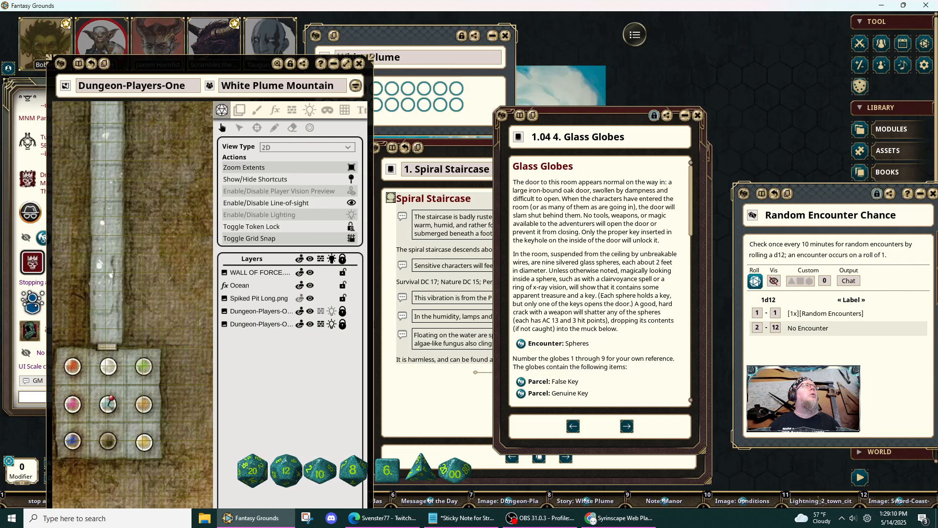
{"action": "key", "text": "ctrl+t"}
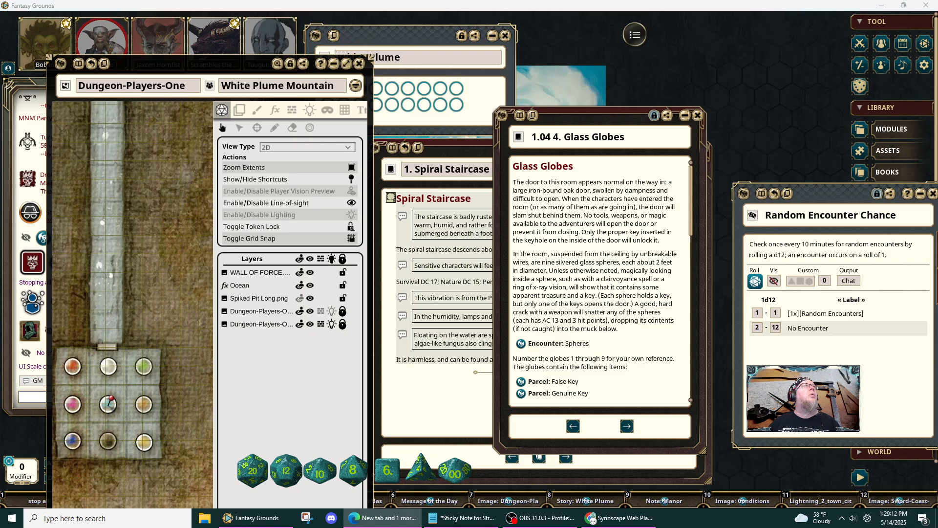
{"action": "left_click_drag", "start_coordinate": [0, 10], "coordinate": [532, 80]}
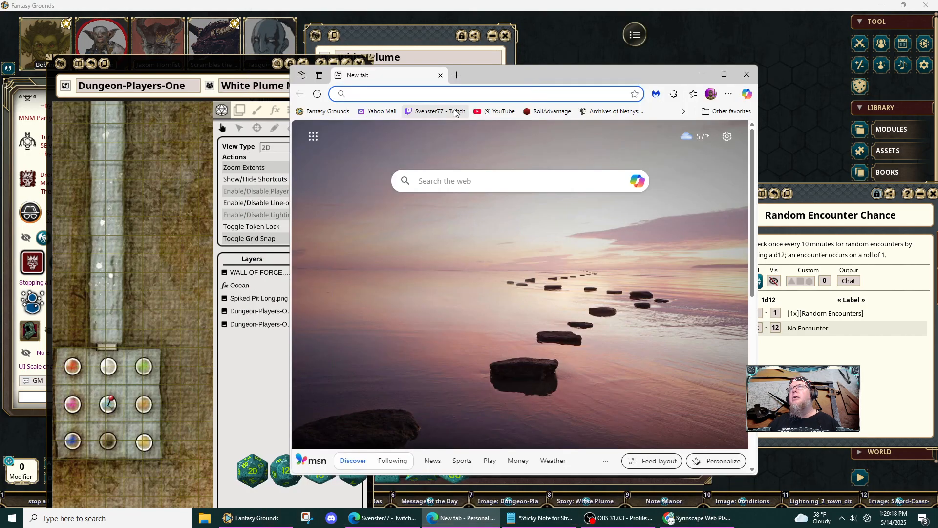
{"action": "type", "text": "gl"}
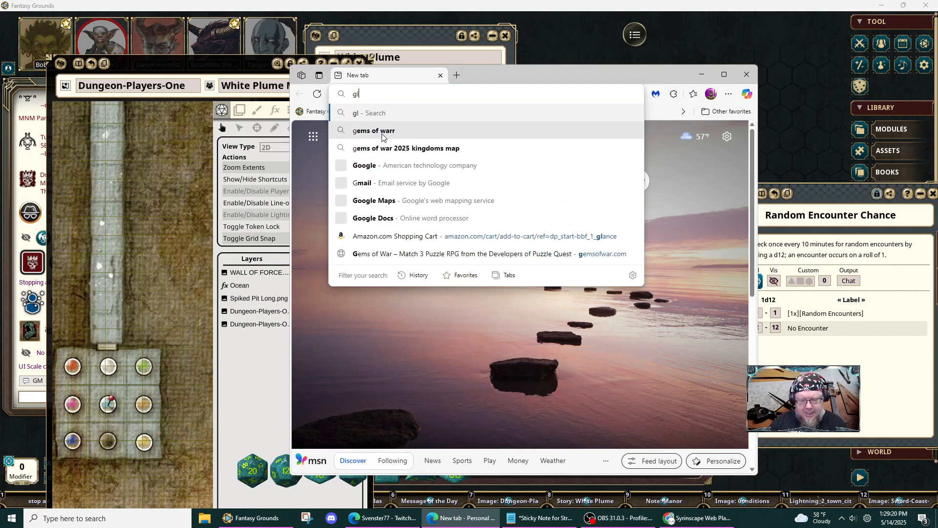
{"action": "type", "text": "ass glo"}
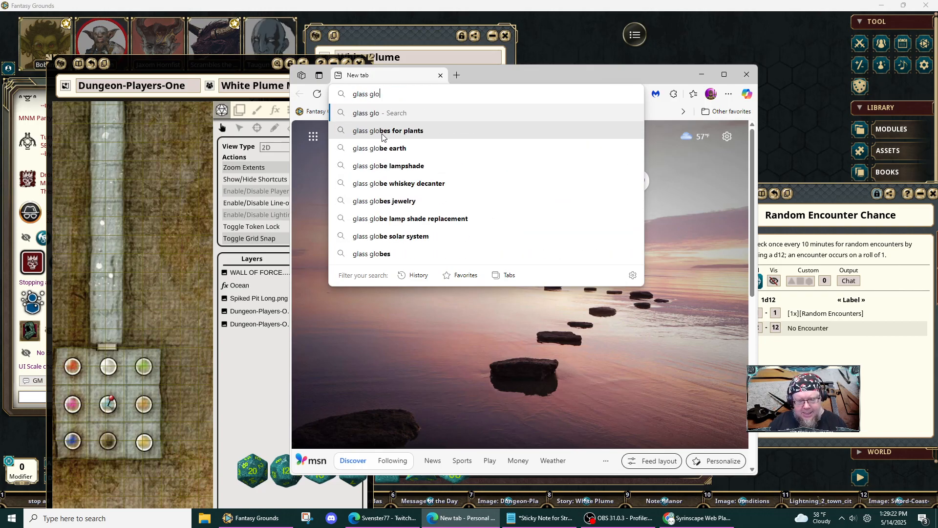
{"action": "type", "text": "bes r"}
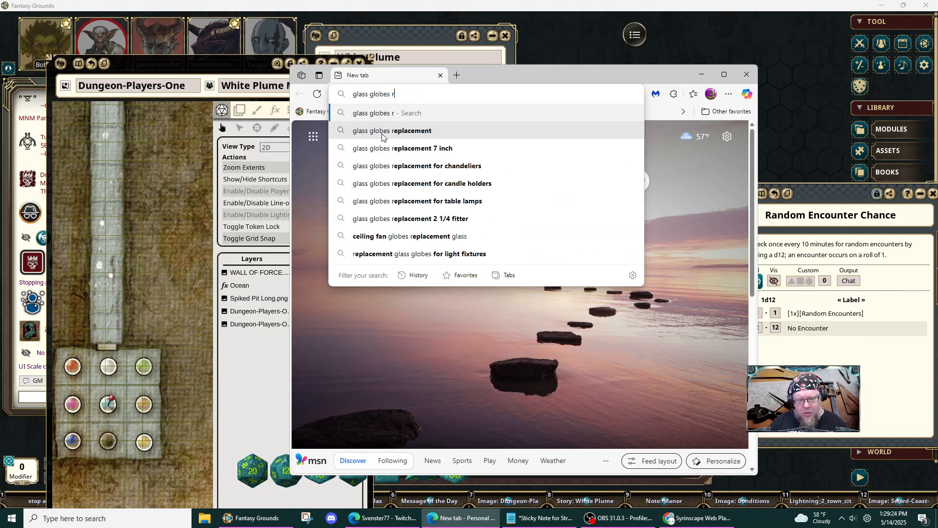
{"action": "type", "text": "oom whi"}
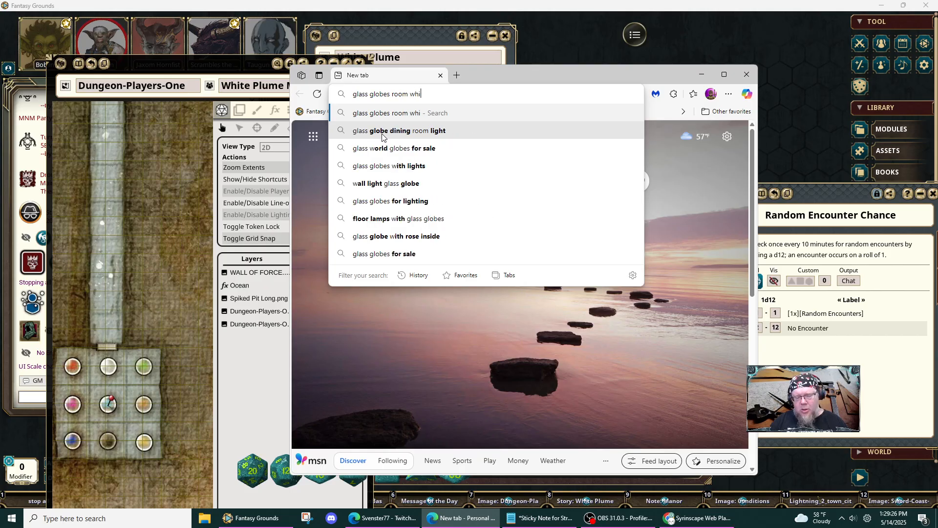
{"action": "type", "text": "te plume mountain"}
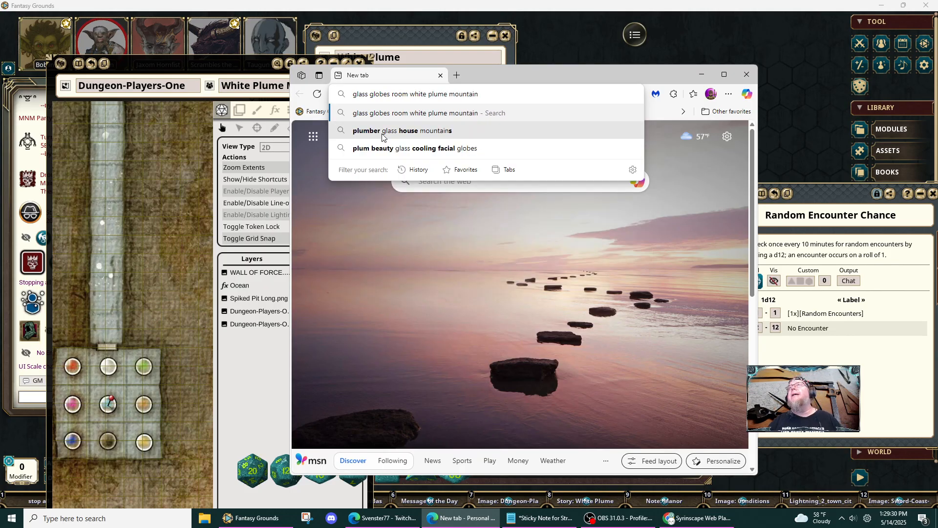
{"action": "key", "text": "Return"}
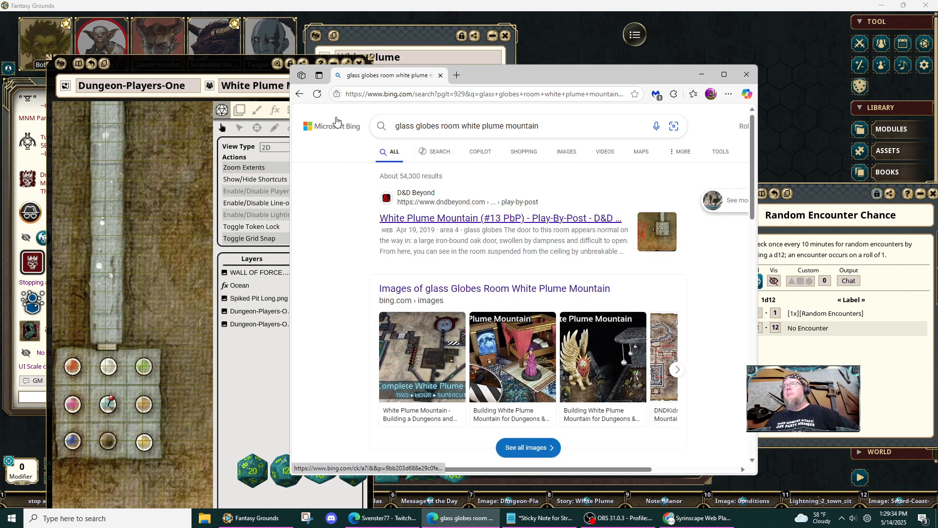
Browse the image results for a picture of the glass globes room, then close the browser window.
{"action": "left_click", "coordinate": [561, 152]}
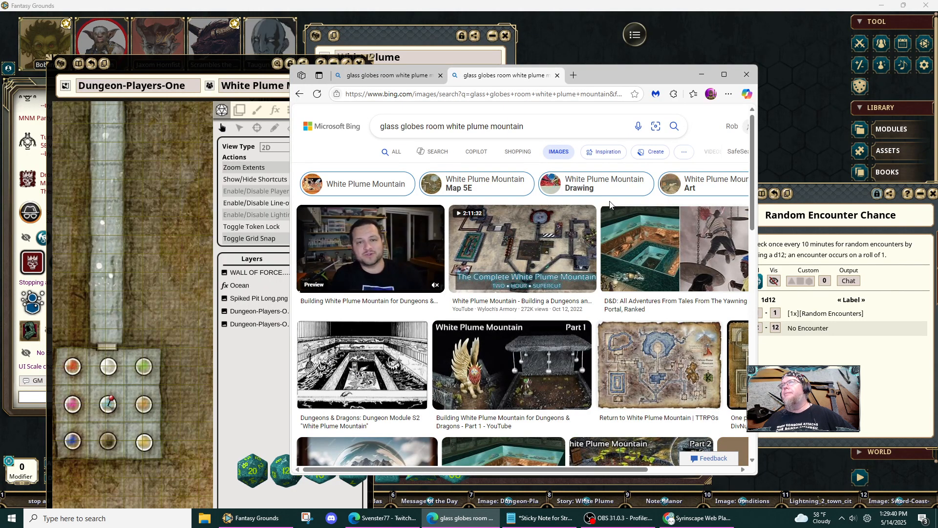
{"action": "scroll", "coordinate": [588, 303], "scroll_direction": "down", "scroll_amount": 5}
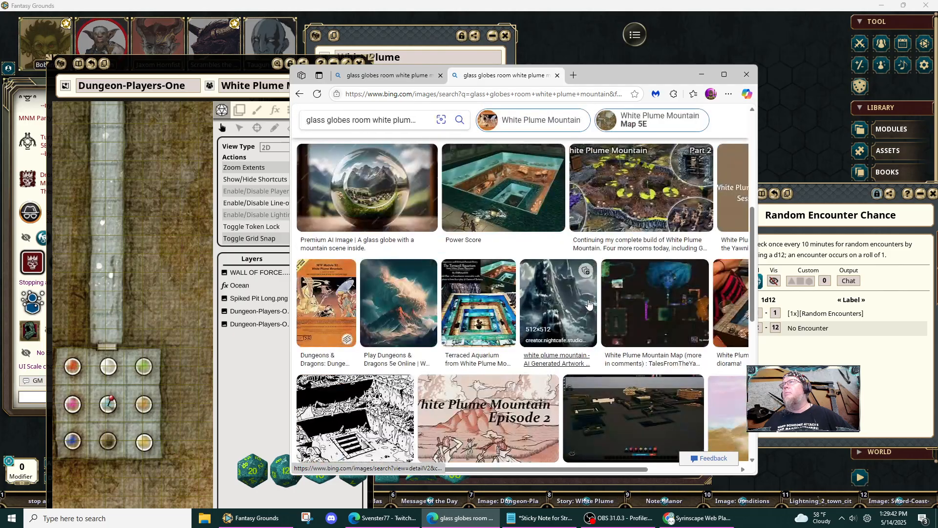
{"action": "scroll", "coordinate": [588, 301], "scroll_direction": "down", "scroll_amount": 4}
{"action": "scroll", "coordinate": [588, 299], "scroll_direction": "up", "scroll_amount": 6}
{"action": "scroll", "coordinate": [588, 299], "scroll_direction": "up", "scroll_amount": 5}
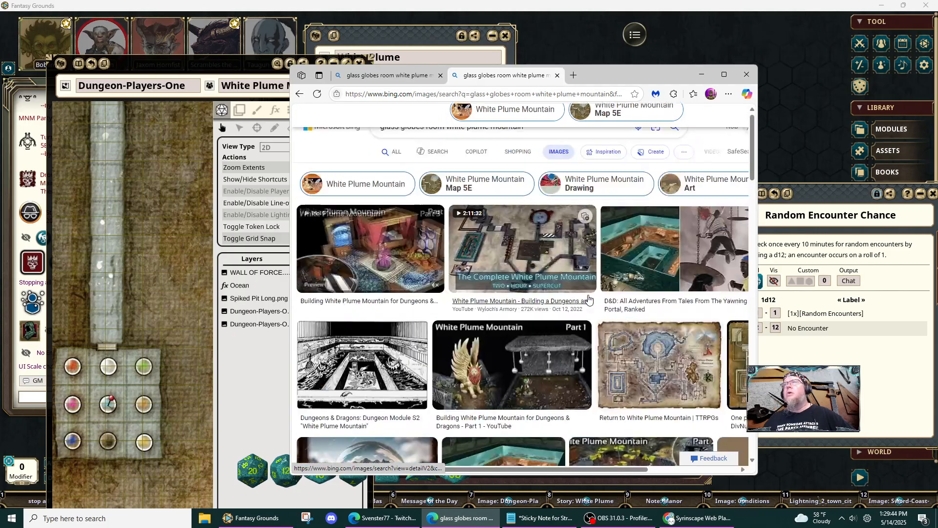
{"action": "scroll", "coordinate": [588, 299], "scroll_direction": "down", "scroll_amount": 5}
{"action": "scroll", "coordinate": [589, 299], "scroll_direction": "up", "scroll_amount": 2}
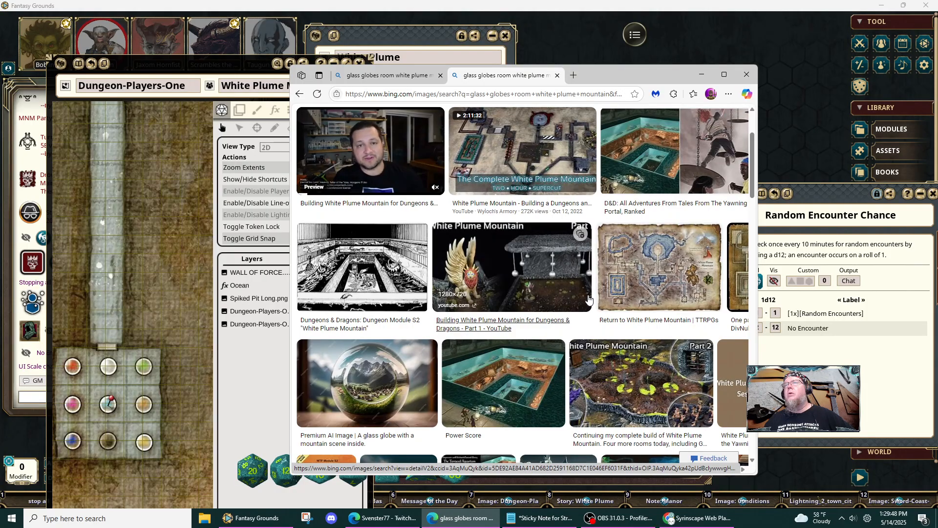
{"action": "scroll", "coordinate": [588, 299], "scroll_direction": "up", "scroll_amount": 2}
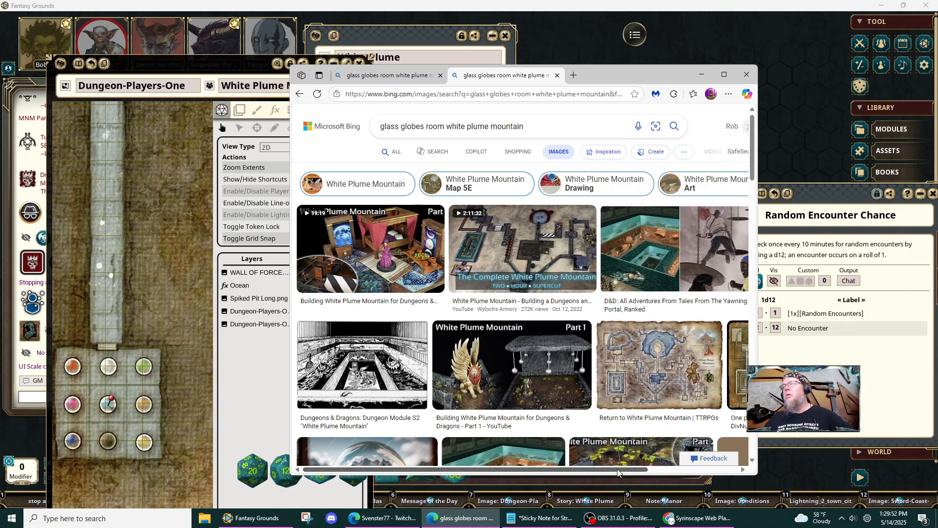
{"action": "left_click_drag", "start_coordinate": [645, 469], "coordinate": [735, 465]}
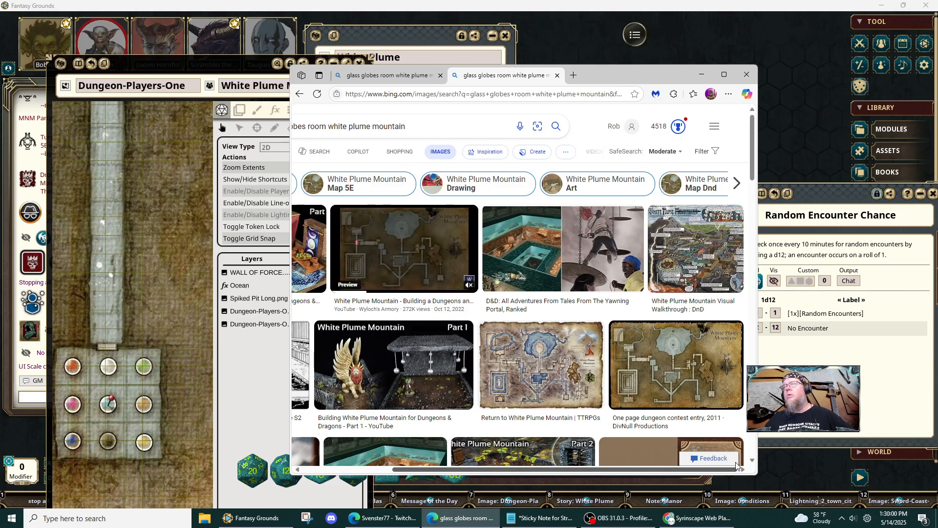
{"action": "scroll", "coordinate": [736, 465], "scroll_direction": "left", "scroll_amount": 4}
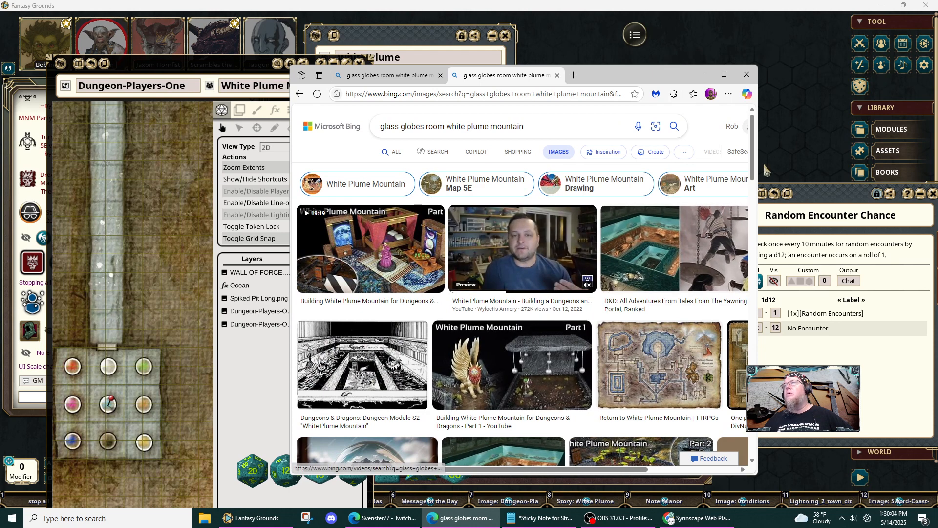
{"action": "left_click", "coordinate": [740, 83]}
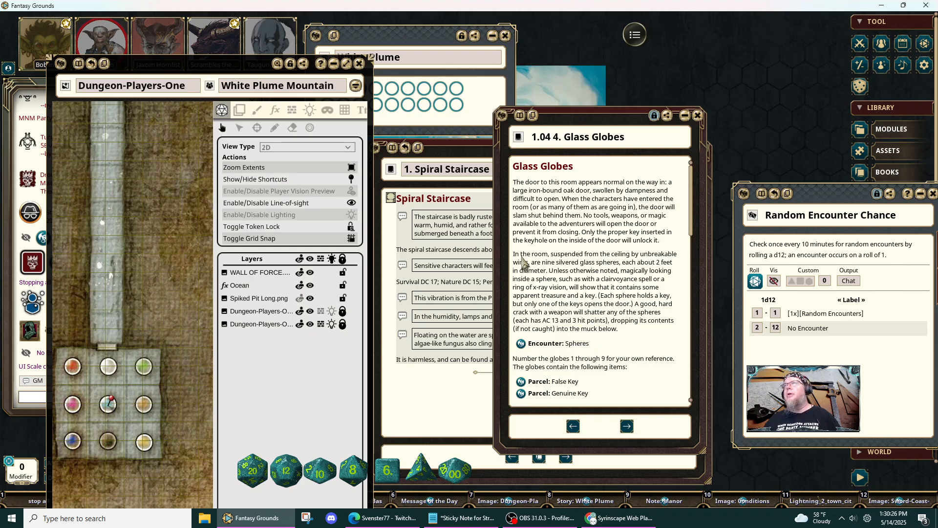
Unlock the Glass Globes story and copy its sentence describing the nine silvered glass spheres suspended from the ceiling.
{"action": "left_click", "coordinate": [654, 117]}
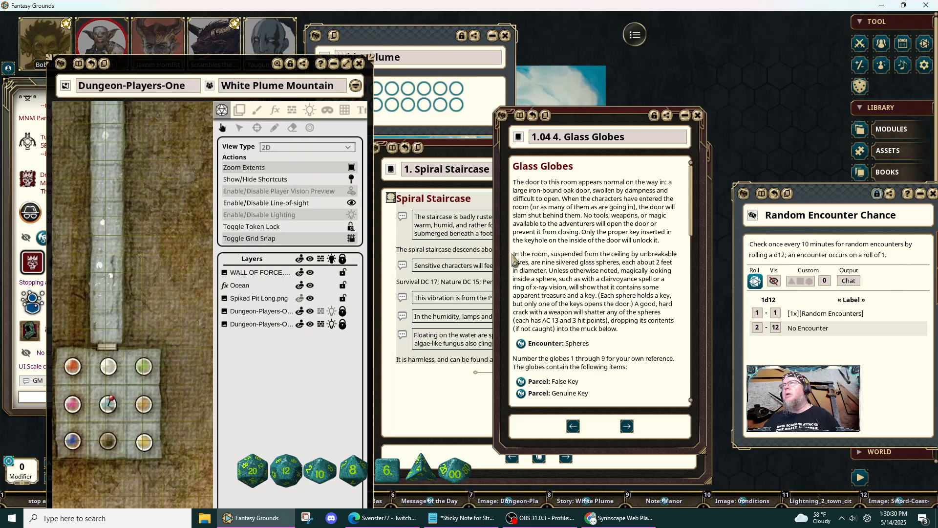
{"action": "left_click_drag", "start_coordinate": [512, 254], "coordinate": [569, 292]}
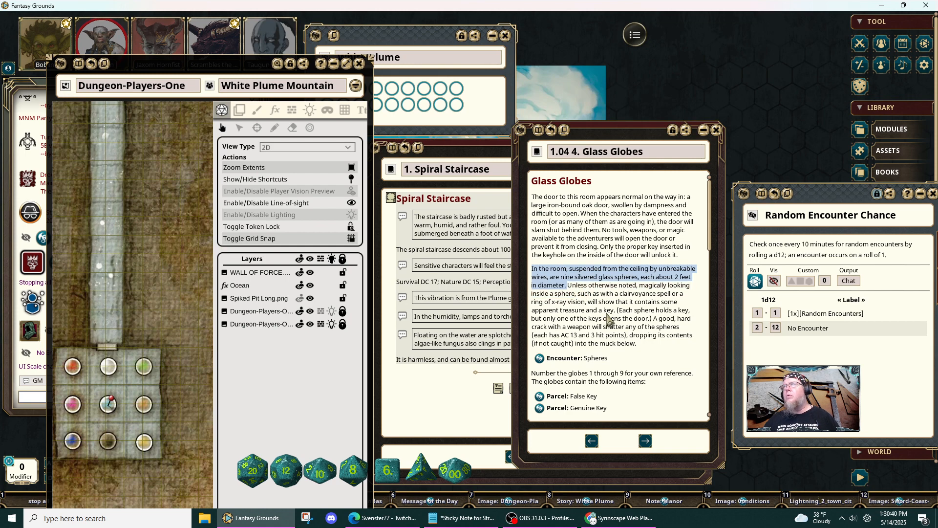
{"action": "key", "text": "ctrl"}
{"action": "key", "text": "ctrl+c"}
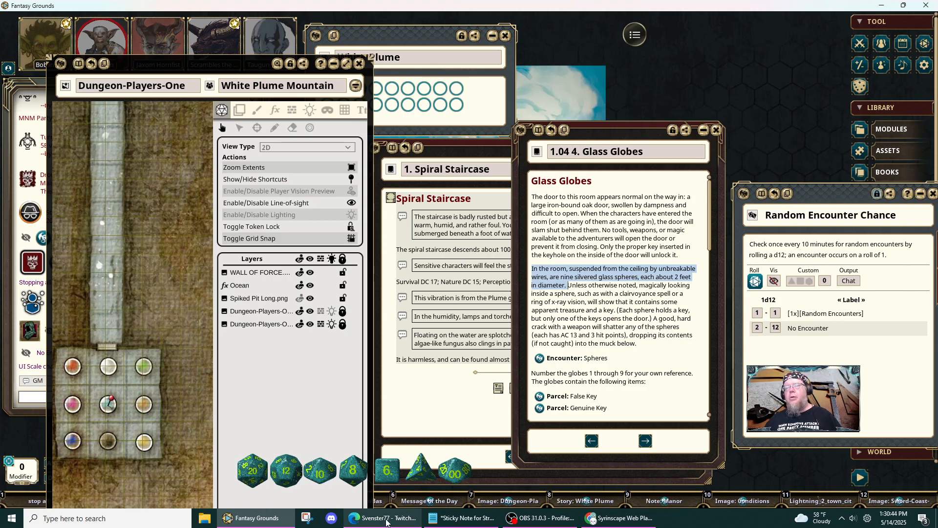
Switch to a new Microsoft Edge window, place it over the map window and open Copilot.
{"action": "mouse_move", "coordinate": [386, 522]}
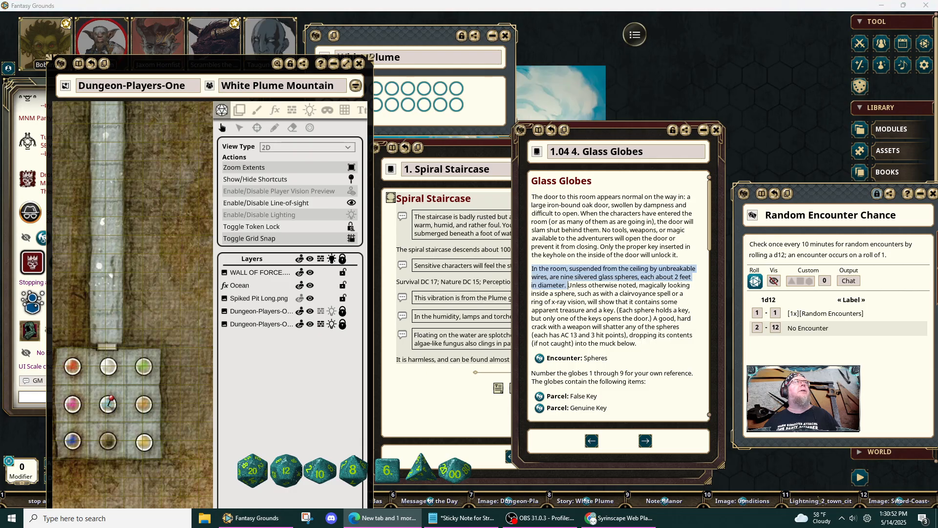
{"action": "left_click_drag", "start_coordinate": [0, 49], "coordinate": [421, 87]}
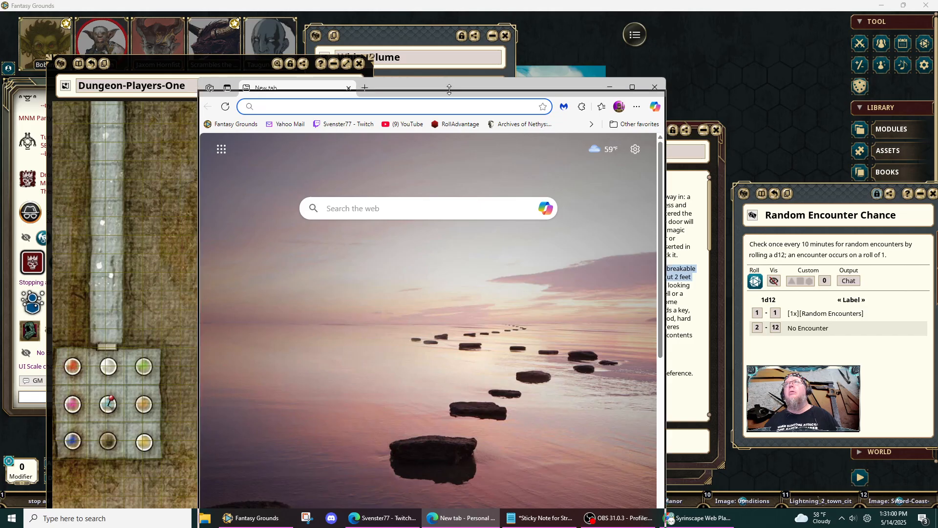
{"action": "left_click_drag", "start_coordinate": [444, 79], "coordinate": [477, 75]}
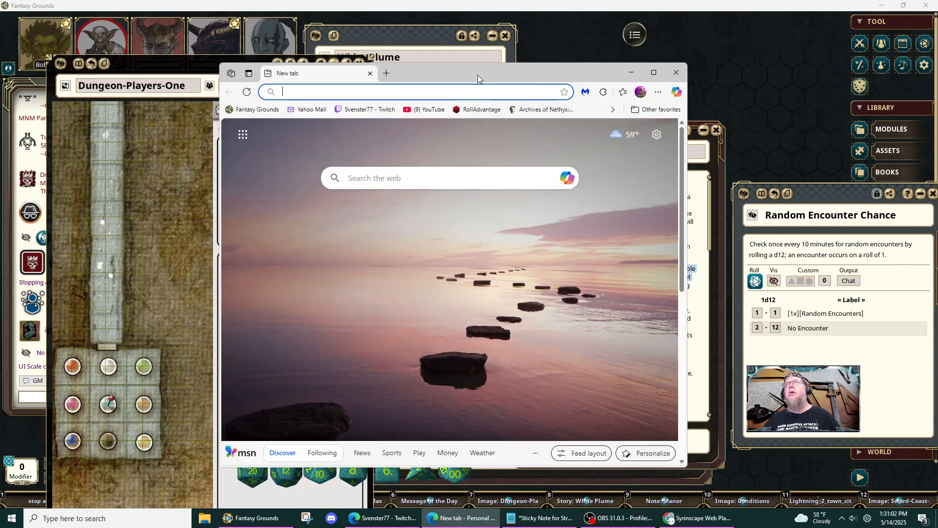
{"action": "left_click", "coordinate": [566, 181]}
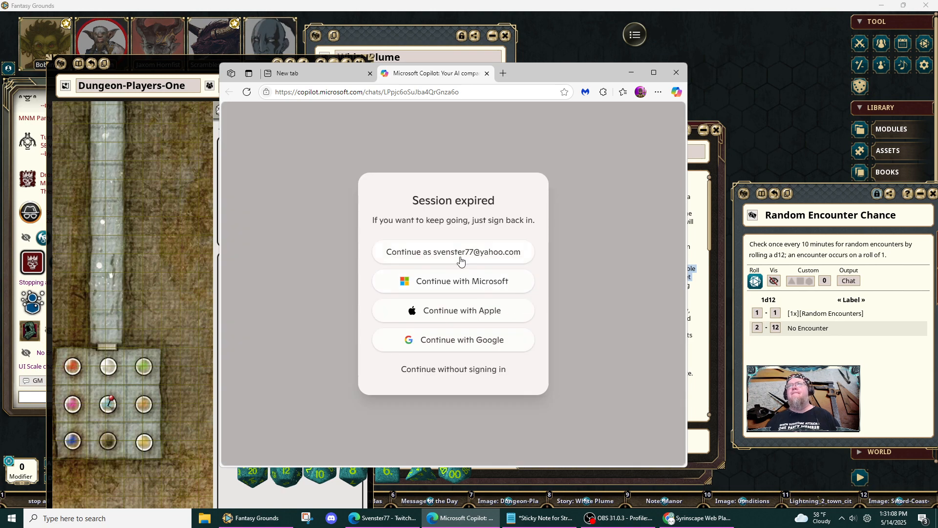
Sign back in to Copilot with the suggested account by entering the account password.
{"action": "left_click", "coordinate": [460, 260]}
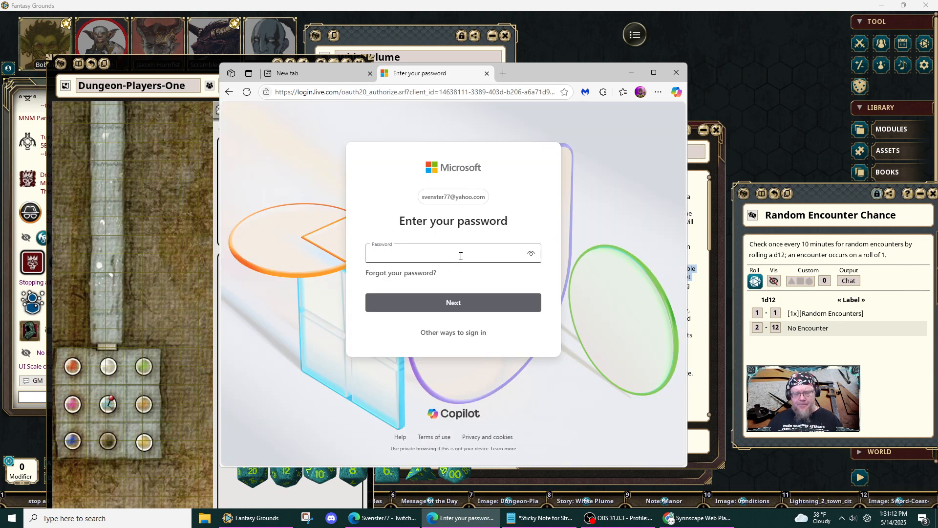
{"action": "type", "text": "***"}
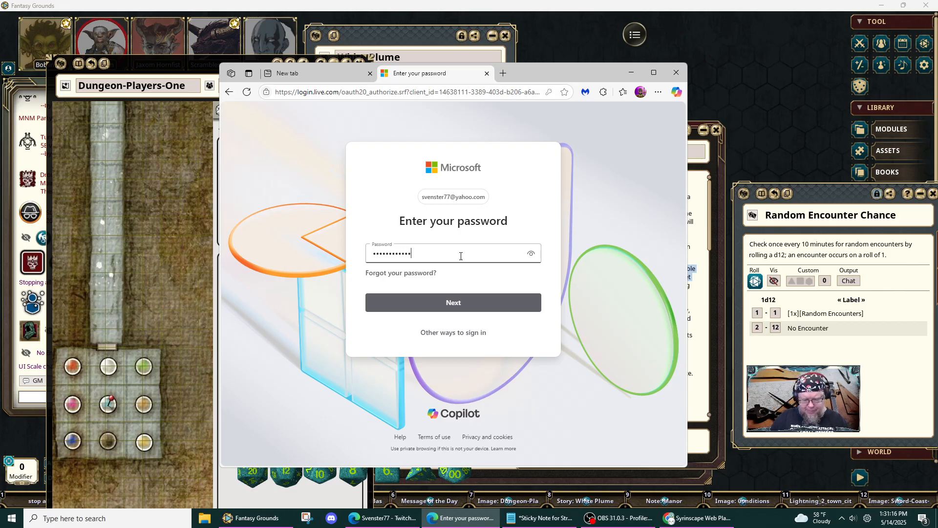
{"action": "key", "text": "Return"}
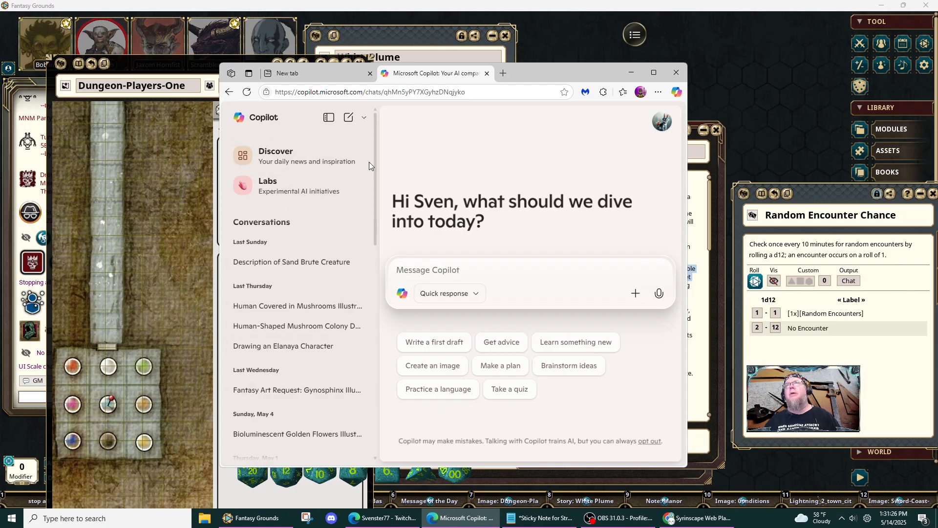
Hide the conversation list and ask Copilot to draw a dungeon room with a foot of water on the floor, adding the copied sphere description.
{"action": "left_click", "coordinate": [328, 117]}
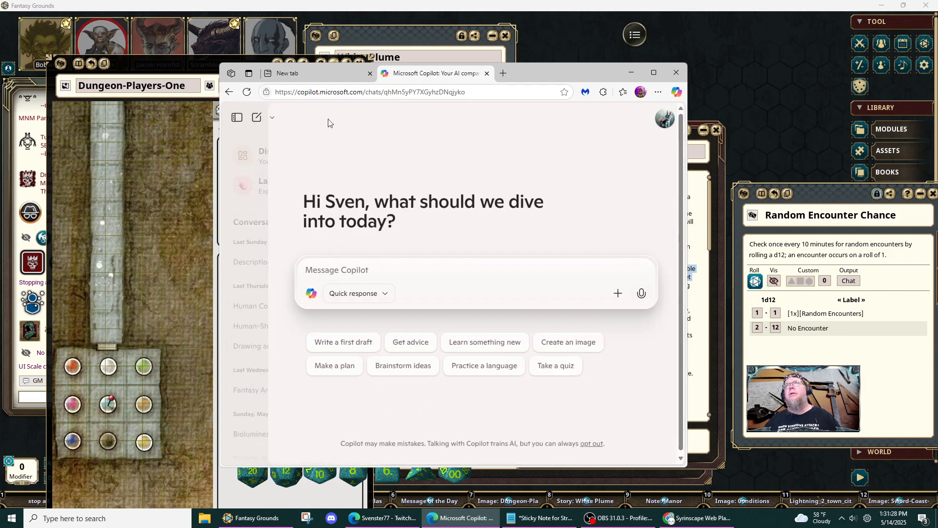
{"action": "left_click", "coordinate": [368, 271]}
{"action": "type", "text": "D"}
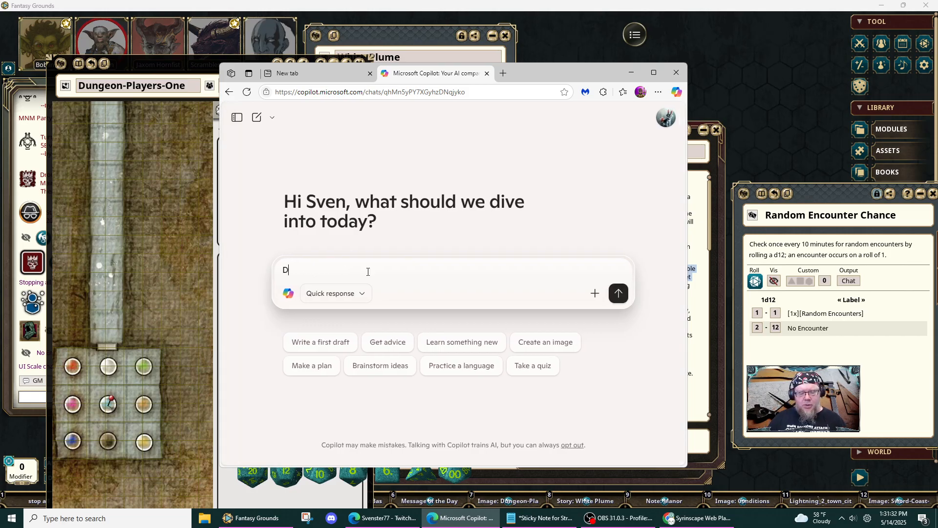
{"action": "type", "text": "raw a dun"}
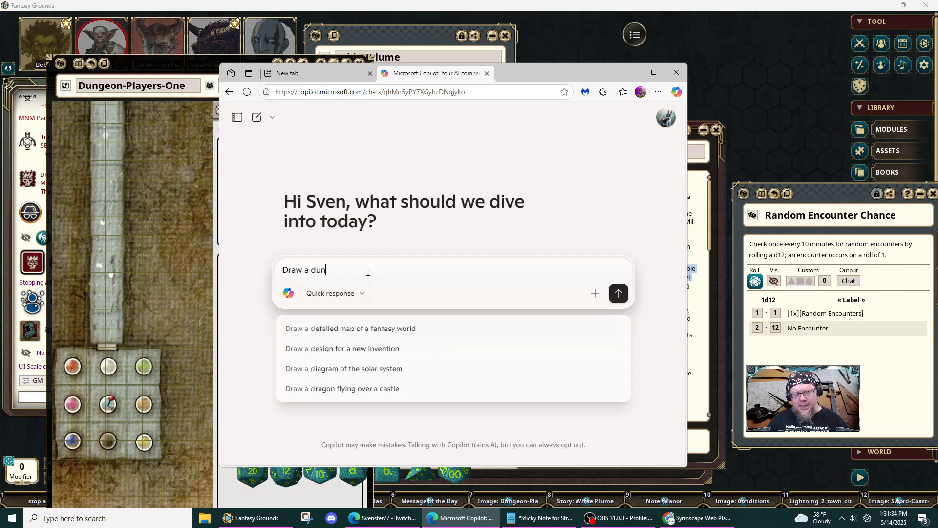
{"action": "type", "text": "geon room"}
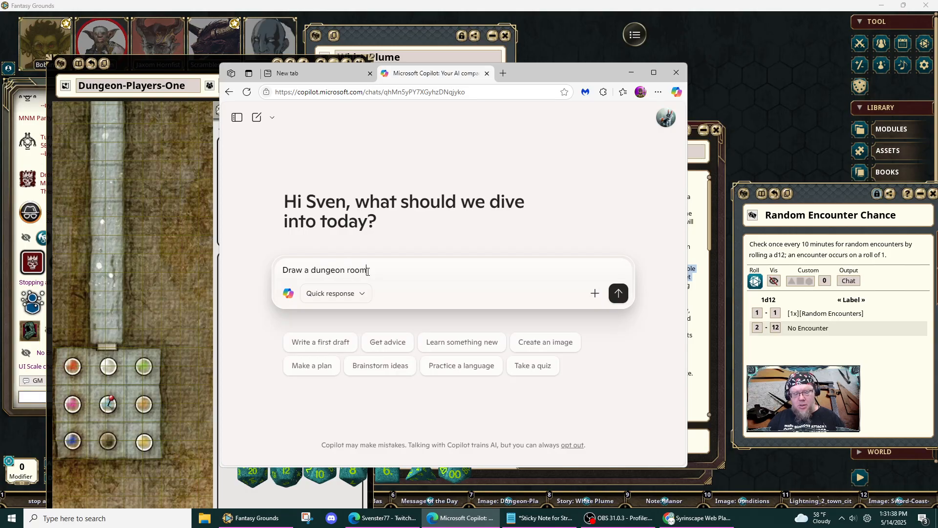
{"action": "type", "text": " that"}
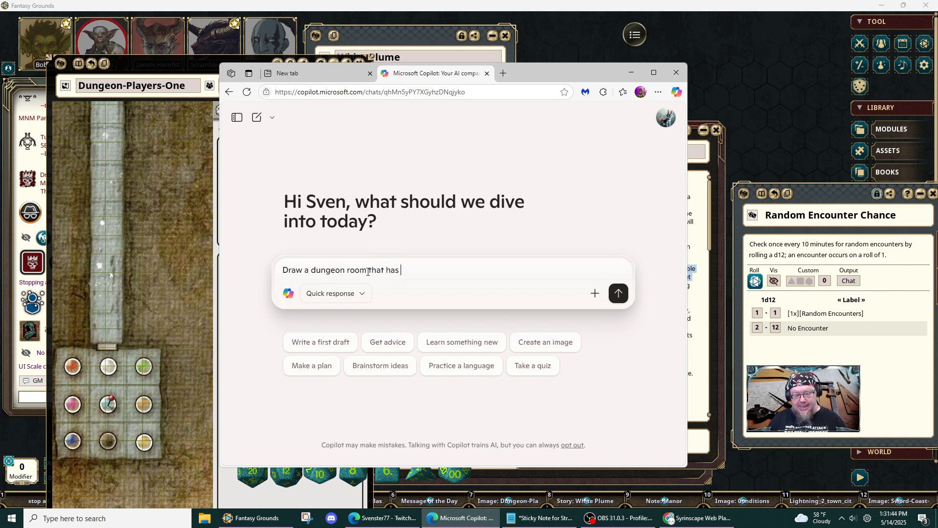
{"action": "type", "text": "has a f"}
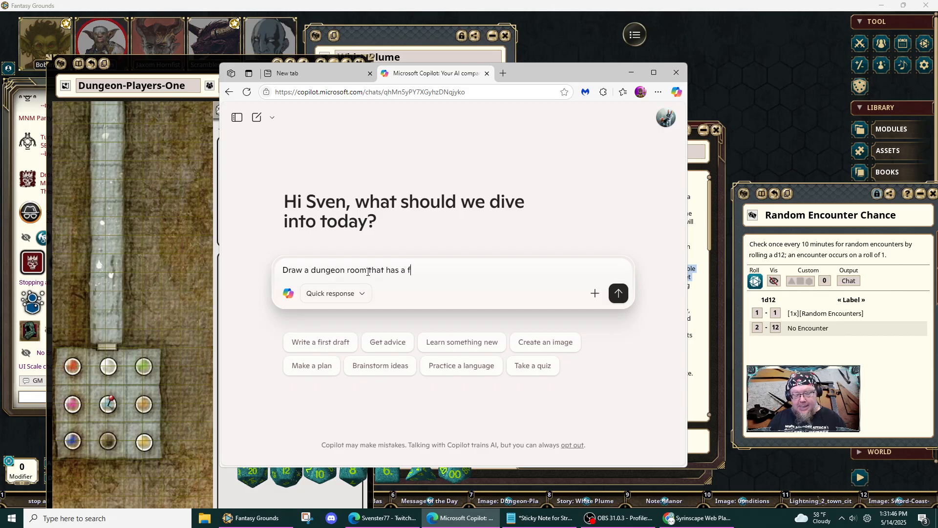
{"action": "type", "text": "oot o"}
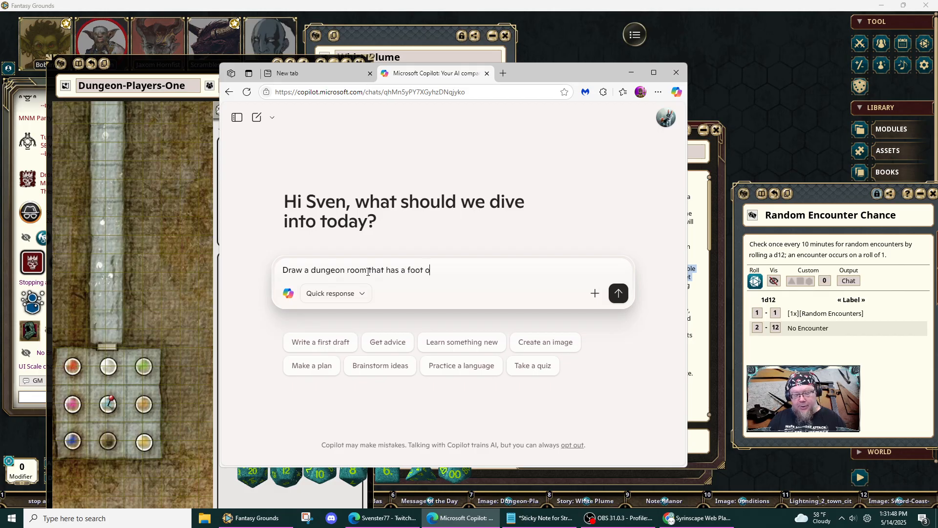
{"action": "type", "text": "f water on the floor and"}
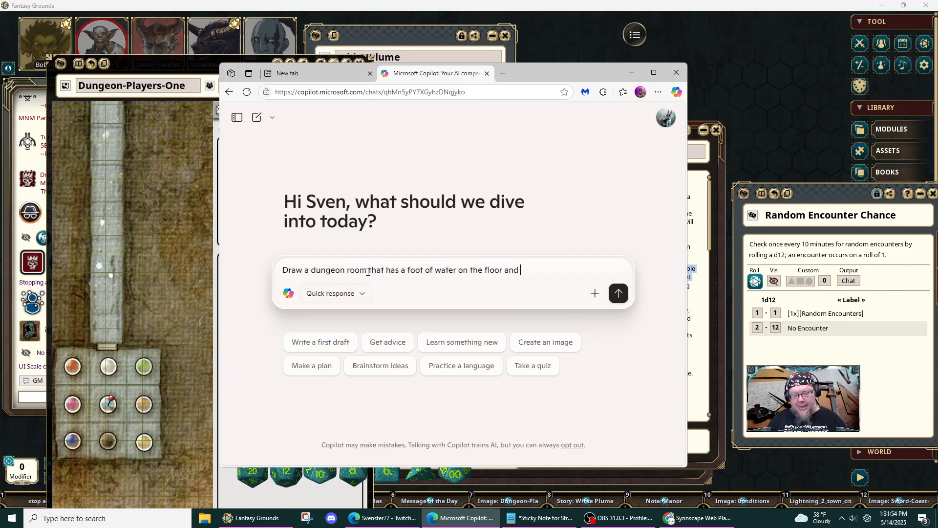
{"action": "key", "text": "ctrl+v"}
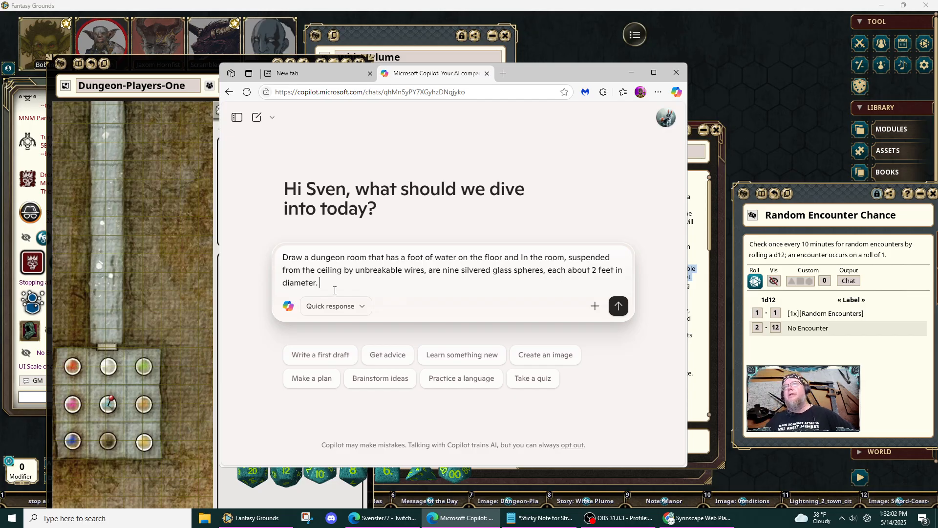
{"action": "key", "text": "Return"}
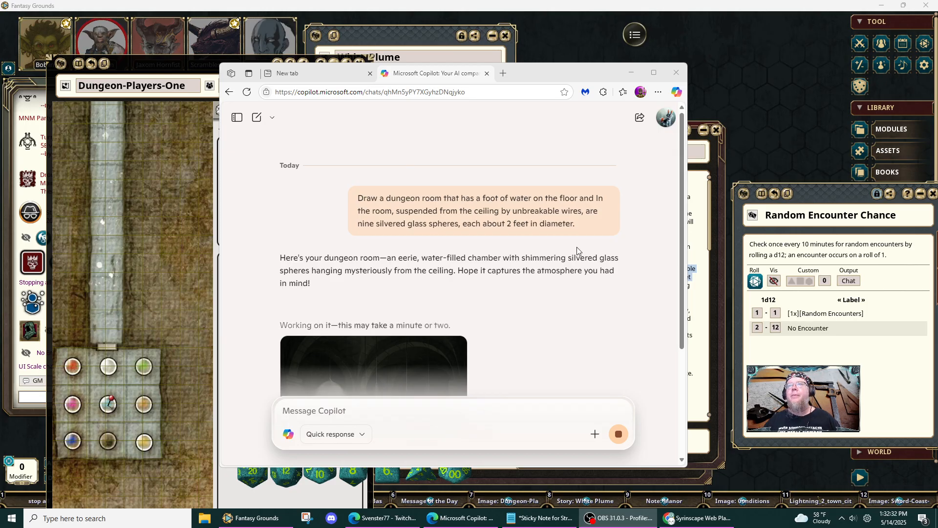
{"action": "scroll", "coordinate": [619, 292], "scroll_direction": "down", "scroll_amount": 3}
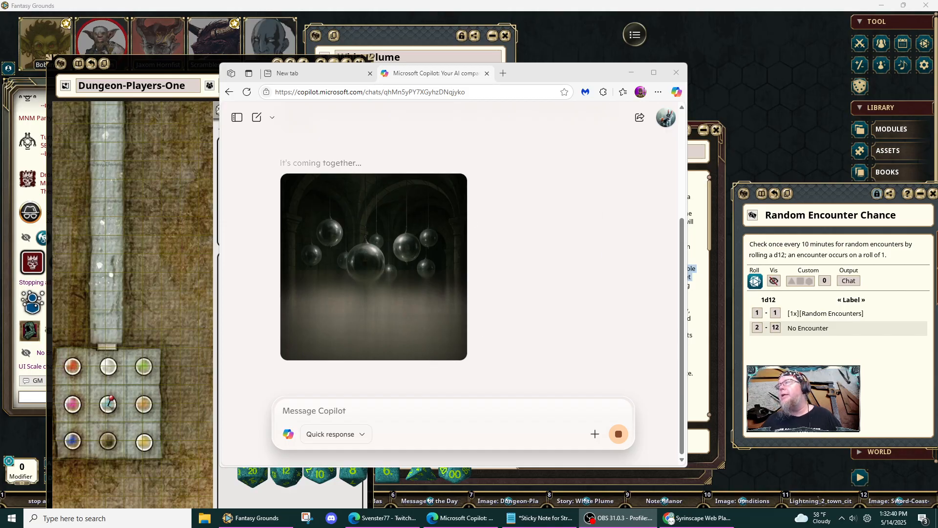
Return to Fantasy Grounds, shift the Random Encounter Chance window aside, and search the Syrinscape sound list for "splashing".
{"action": "left_click", "coordinate": [822, 474]}
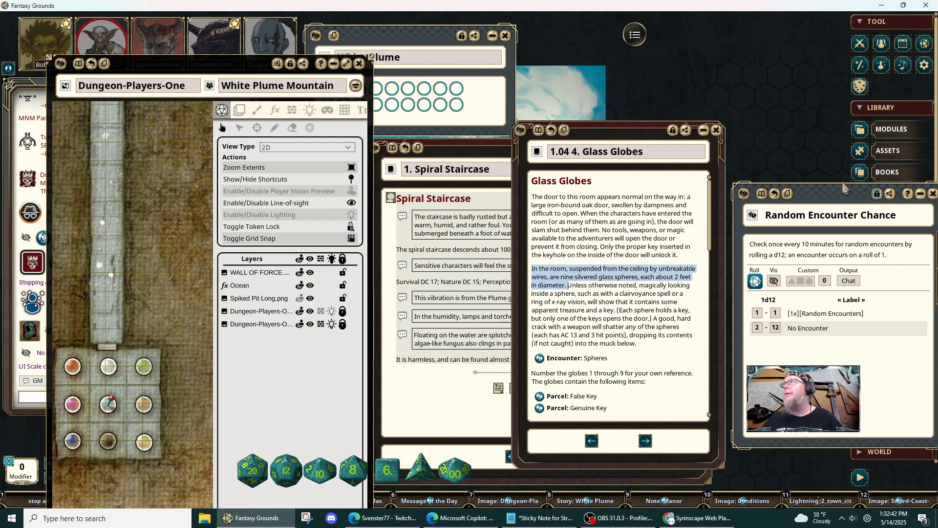
{"action": "left_click_drag", "start_coordinate": [841, 194], "coordinate": [740, 197]}
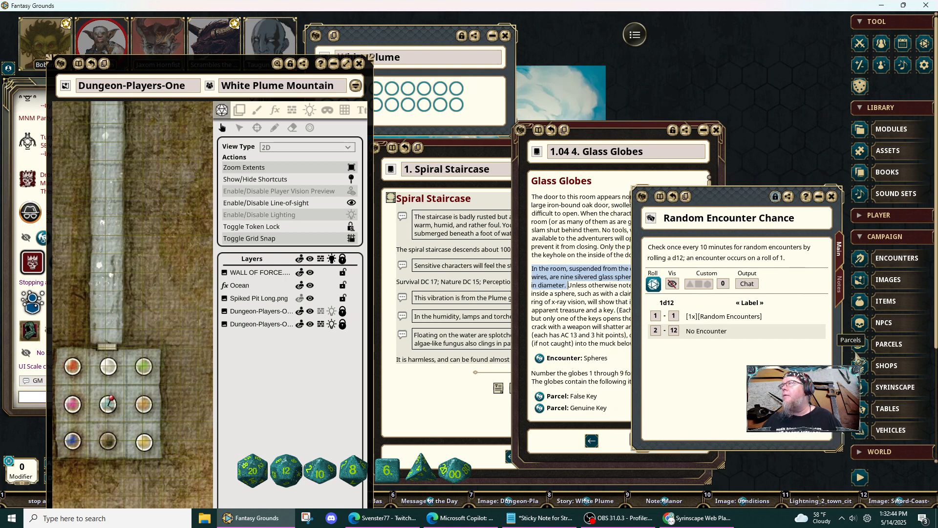
{"action": "left_click", "coordinate": [882, 391]}
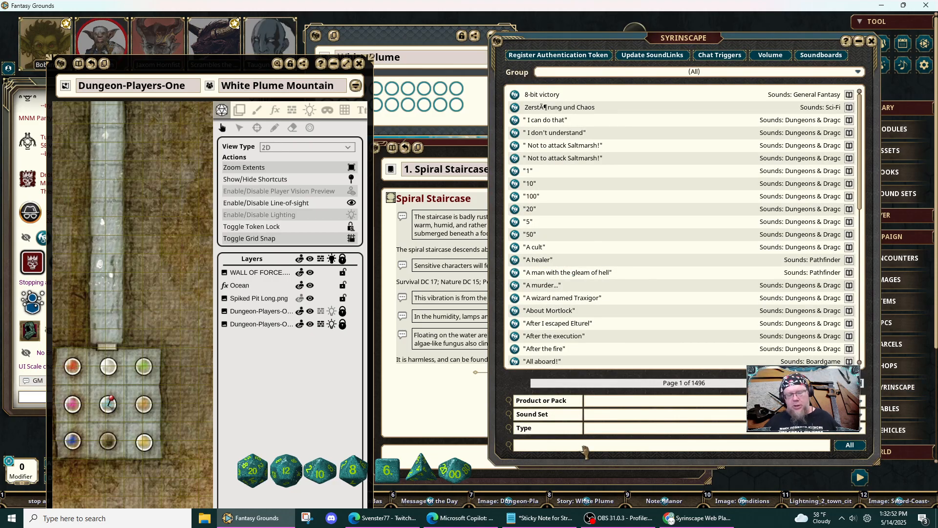
{"action": "type", "text": "splas"}
{"action": "type", "text": "hing"}
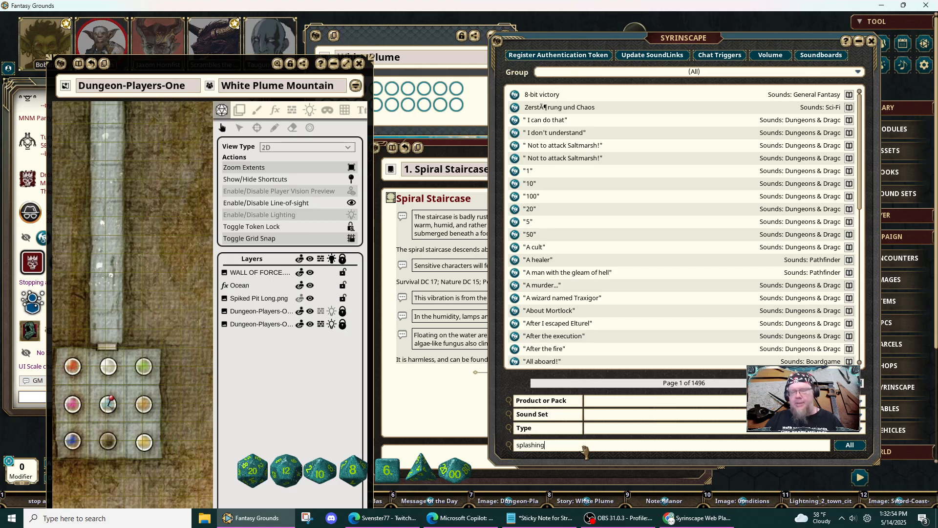
{"action": "key", "text": "Return"}
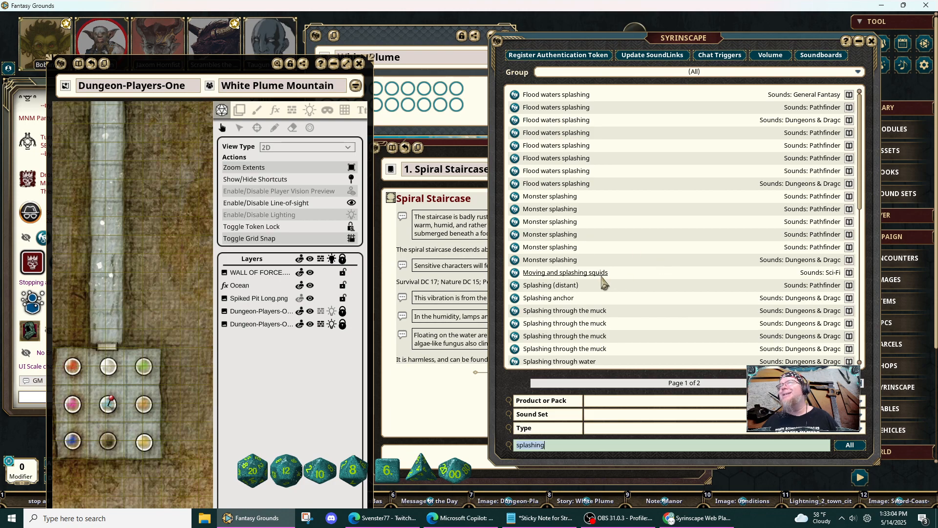
Look through the splashing sounds and open the first "Splashing through water" entry from the Dungeons & Dragons sounds.
{"action": "scroll", "coordinate": [635, 298], "scroll_direction": "down", "scroll_amount": 6}
{"action": "scroll", "coordinate": [645, 312], "scroll_direction": "down", "scroll_amount": 3}
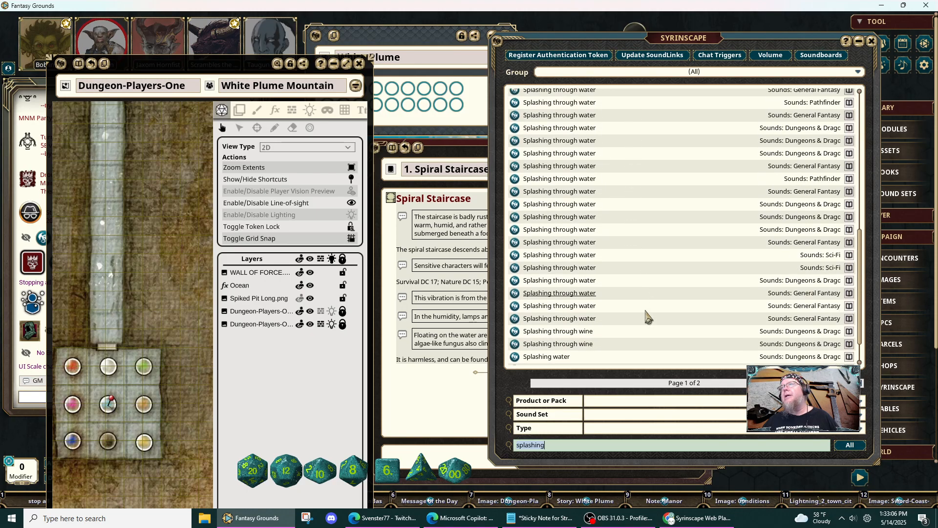
{"action": "scroll", "coordinate": [646, 315], "scroll_direction": "down", "scroll_amount": 1}
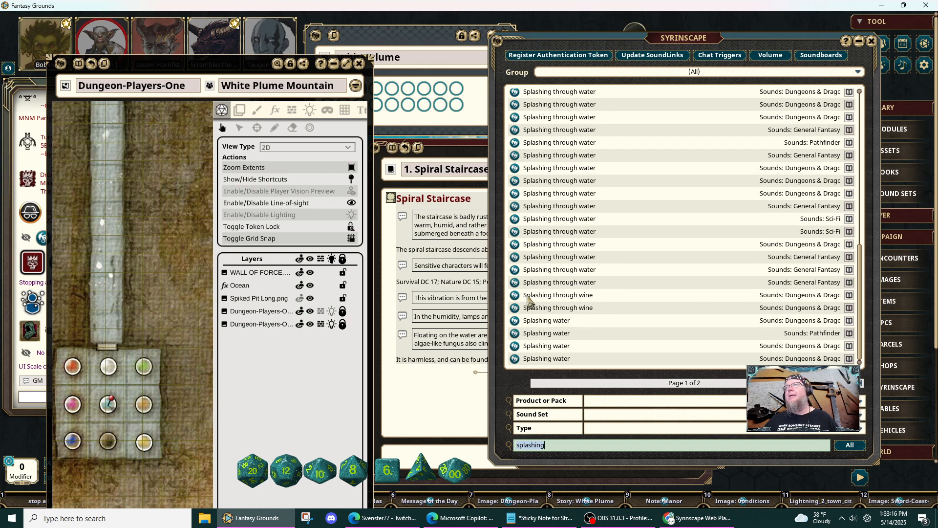
{"action": "scroll", "coordinate": [611, 266], "scroll_direction": "up", "scroll_amount": 3}
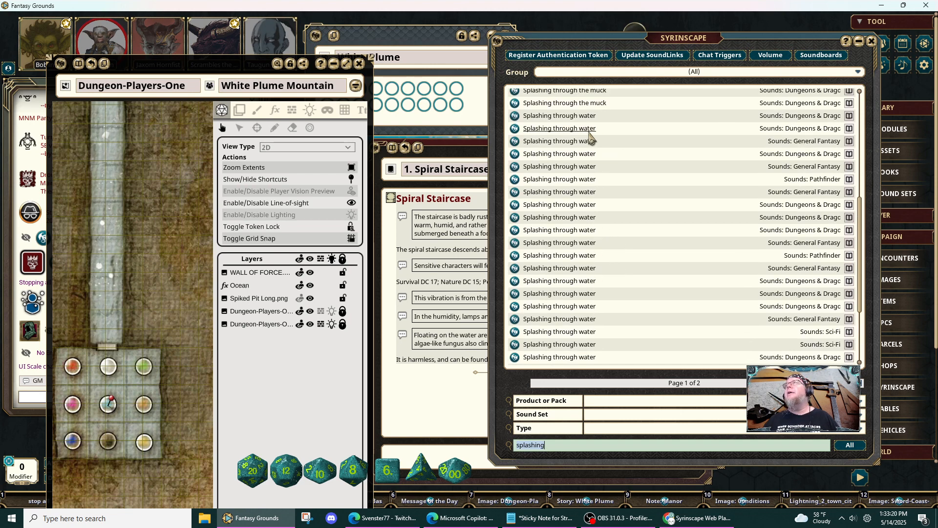
{"action": "left_click", "coordinate": [516, 116]}
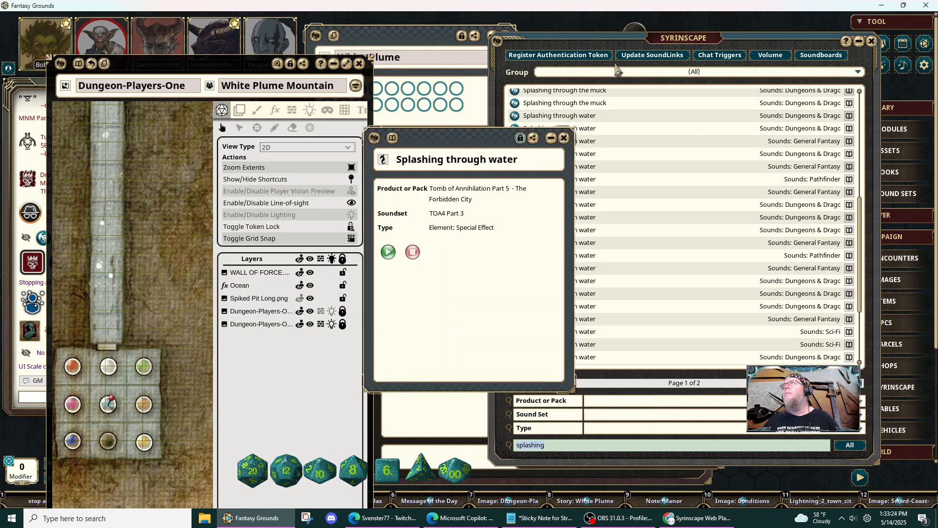
Open the Pathfinder, General Fantasy and Sci-Fi versions of "Splashing through water" beside the Syrinscape list, and shorten the front sound window.
{"action": "left_click_drag", "start_coordinate": [629, 43], "coordinate": [722, 41]}
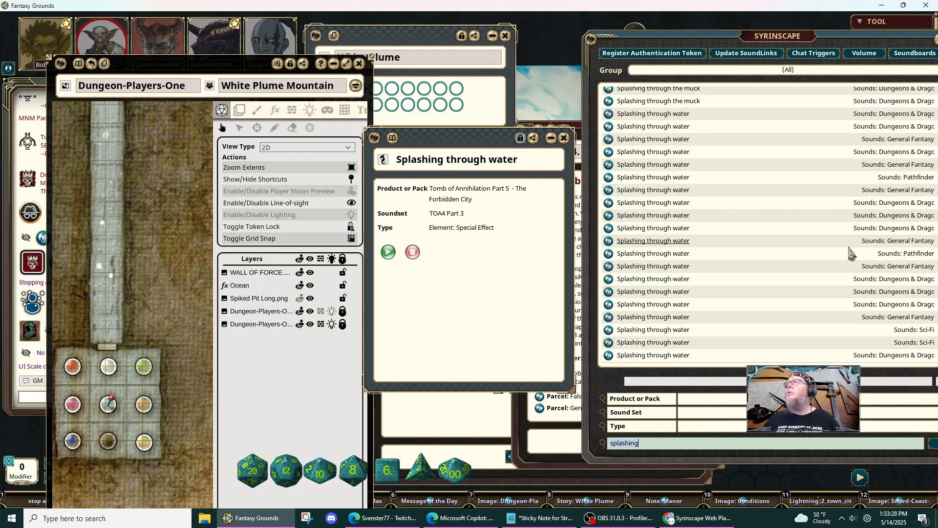
{"action": "left_click", "coordinate": [608, 255]}
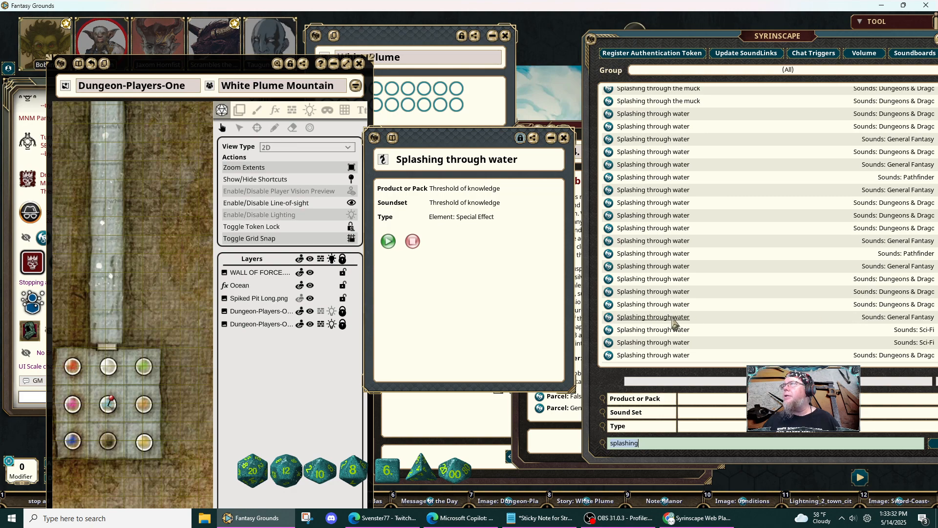
{"action": "left_click", "coordinate": [611, 317]}
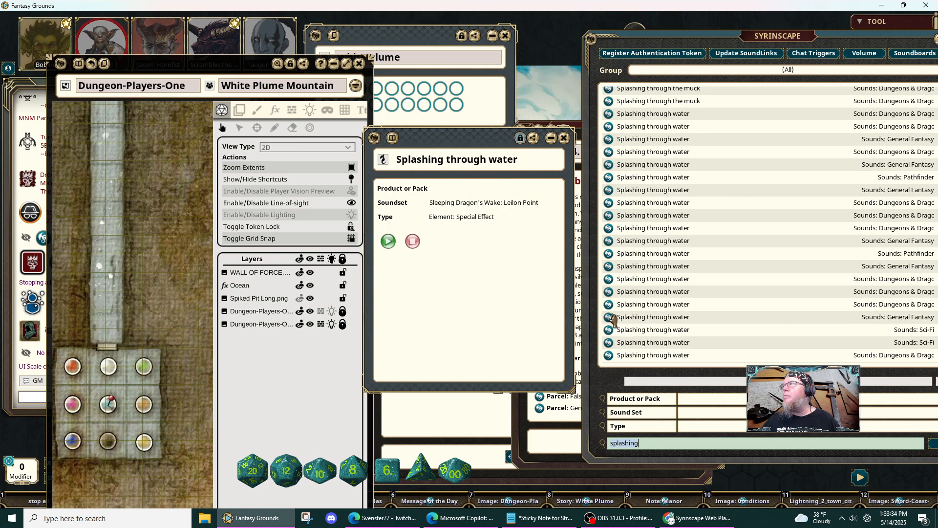
{"action": "left_click", "coordinate": [610, 343]}
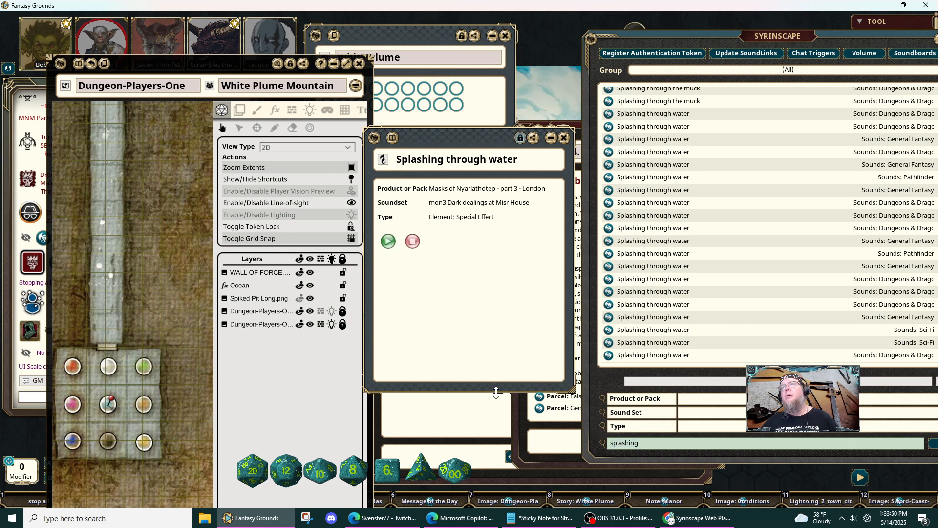
{"action": "left_click_drag", "start_coordinate": [496, 393], "coordinate": [497, 301]}
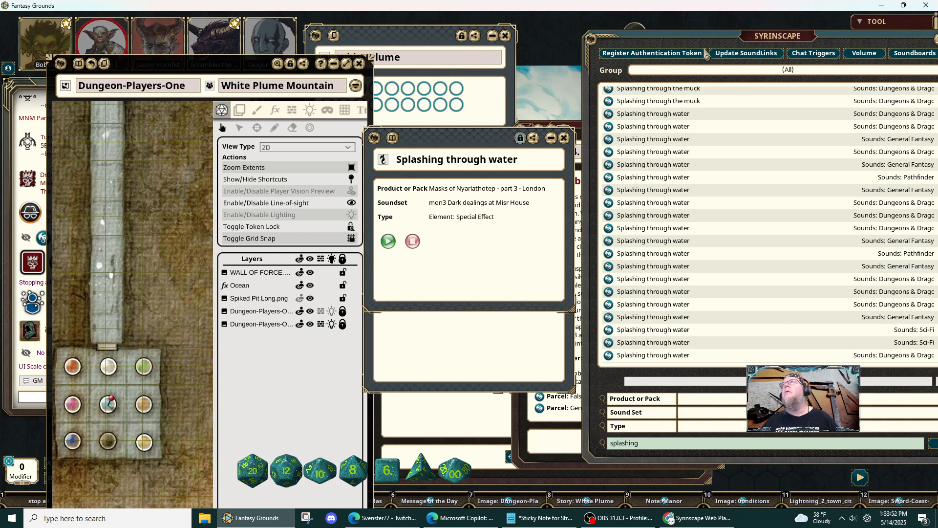
Place the Syrinscape sound list fully within view and move the Misr House splashing sound window away from the other sound windows.
{"action": "left_click_drag", "start_coordinate": [718, 45], "coordinate": [732, 78]}
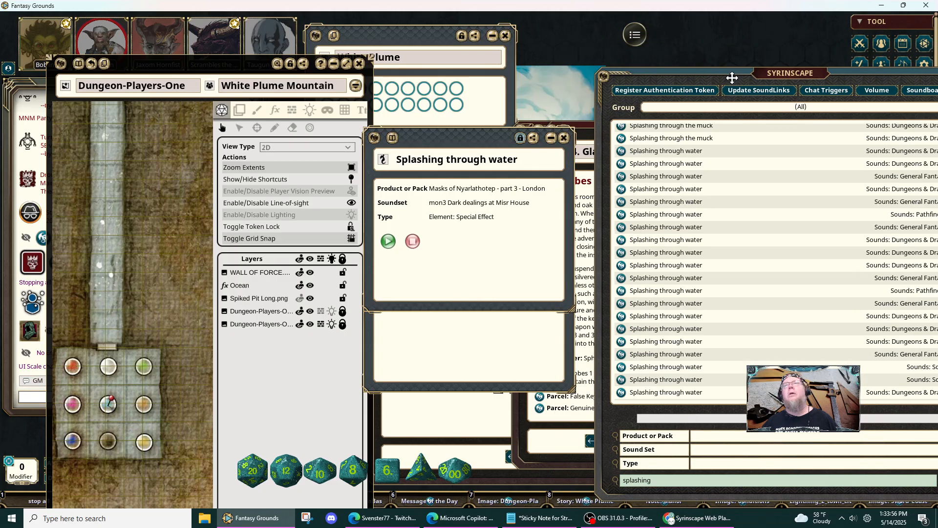
{"action": "left_click_drag", "start_coordinate": [732, 77], "coordinate": [695, 58]}
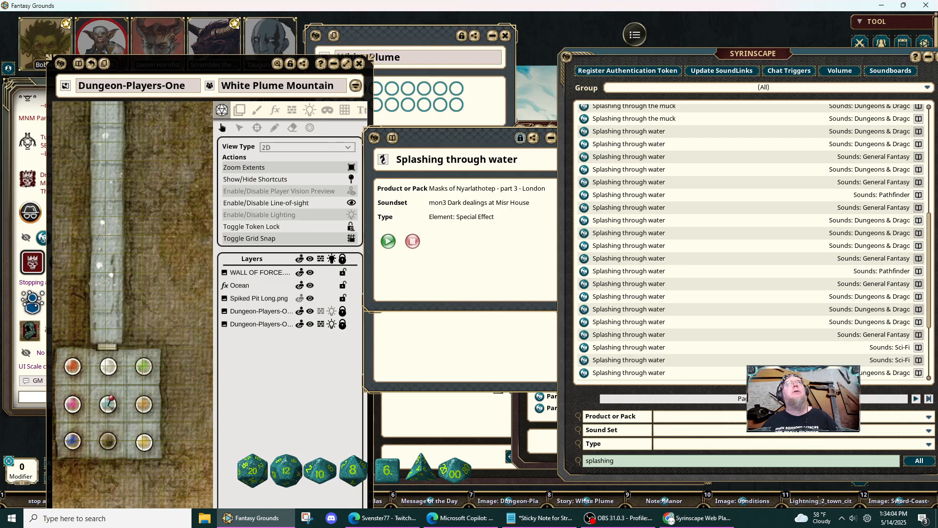
{"action": "left_click_drag", "start_coordinate": [0, 147], "coordinate": [0, 54]}
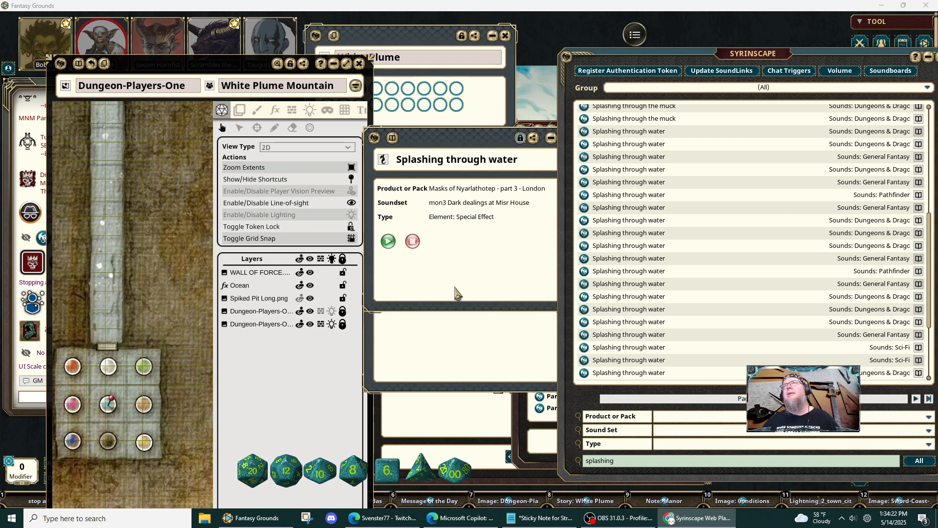
{"action": "left_click_drag", "start_coordinate": [460, 291], "coordinate": [307, 291]}
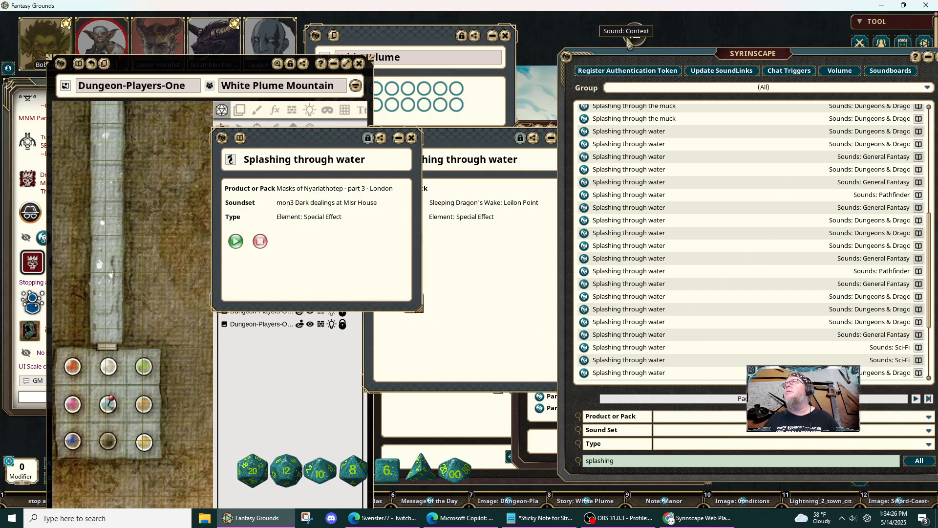
Open the Sound: Context controls, raise the global volume to 100, and place the window where both volume settings are accessible.
{"action": "left_click", "coordinate": [634, 34]}
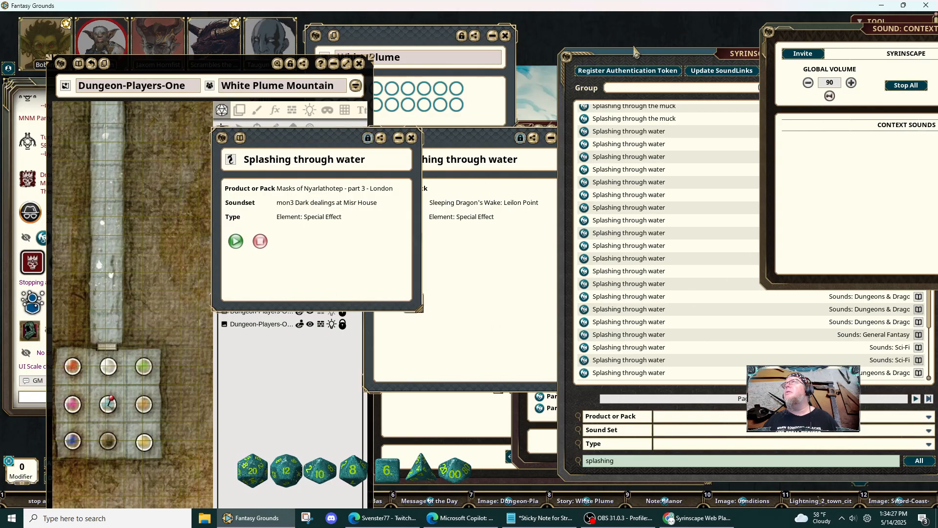
{"action": "left_click", "coordinate": [851, 84]}
{"action": "left_click_drag", "start_coordinate": [842, 41], "coordinate": [704, 40]}
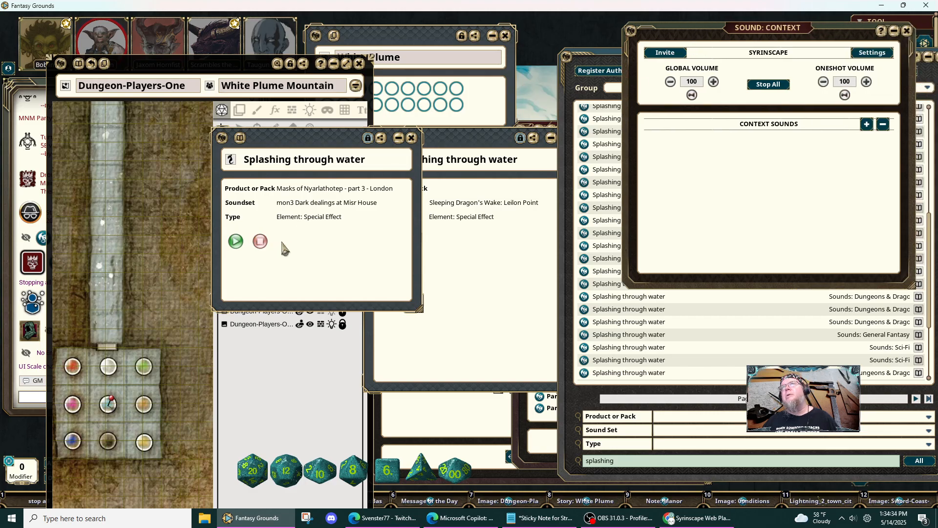
Move the Misr House sound window aside, then play and stop the Sleeping Dragon's Wake: Leilon Point version of "Splashing through water".
{"action": "left_click_drag", "start_coordinate": [314, 142], "coordinate": [164, 52]}
{"action": "left_click", "coordinate": [434, 280]}
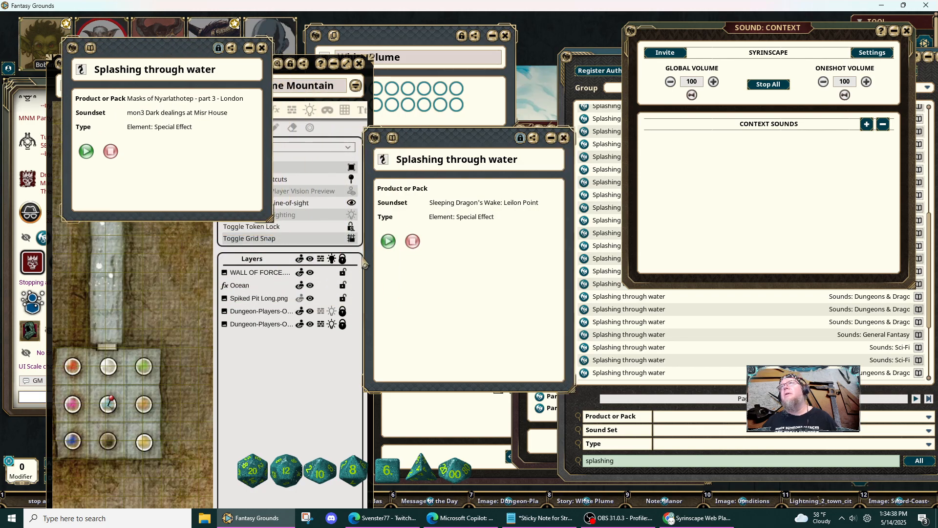
{"action": "left_click", "coordinate": [390, 244]}
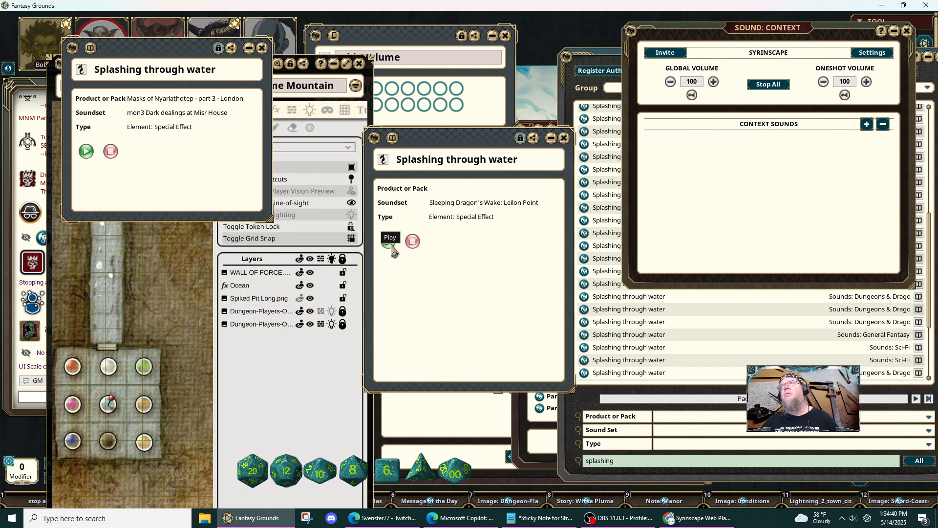
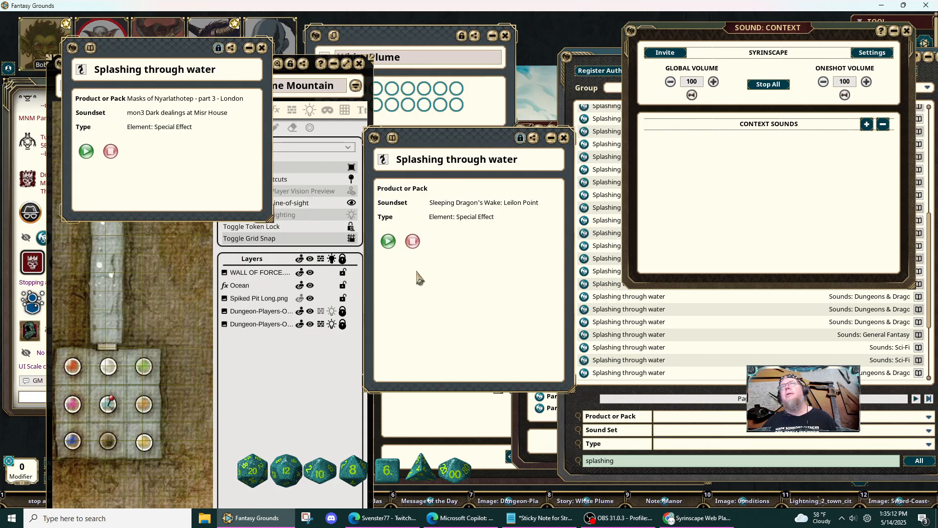
{"action": "left_click", "coordinate": [411, 240]}
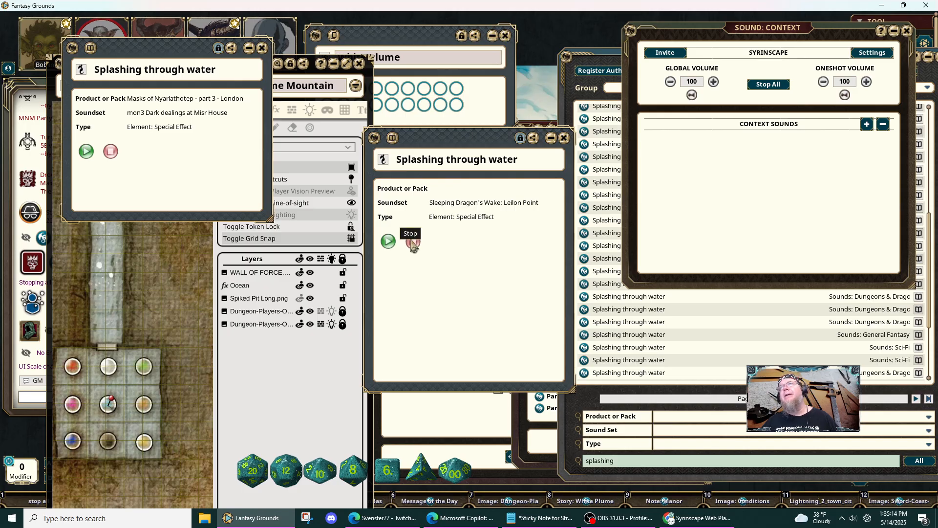
Close the Misr House sound window, then shorten the Leilon Point sound window and move it over the dungeon map.
{"action": "left_click", "coordinate": [262, 47]}
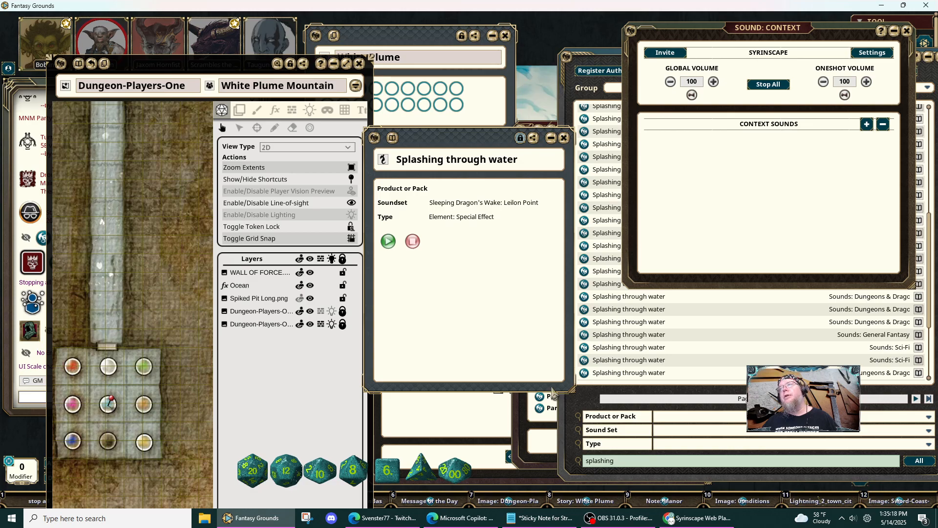
{"action": "left_click_drag", "start_coordinate": [552, 390], "coordinate": [550, 311]}
{"action": "left_click_drag", "start_coordinate": [497, 282], "coordinate": [222, 276]}
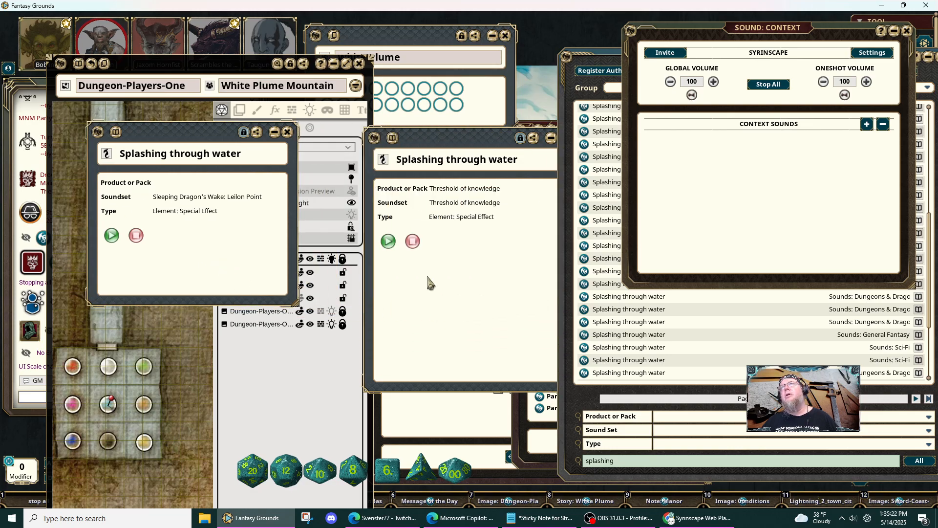
Play and stop the Threshold of knowledge version of "Splashing through water", and close its shortened window.
{"action": "left_click", "coordinate": [387, 240]}
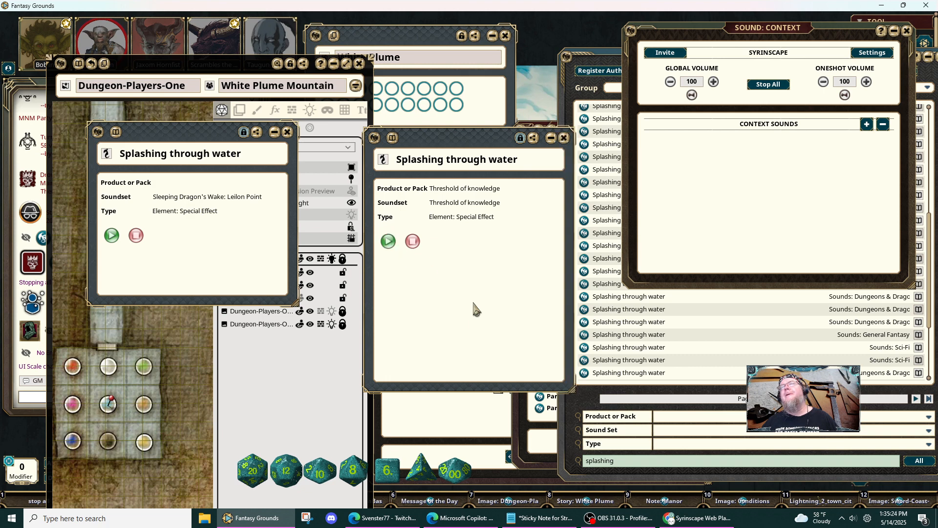
{"action": "left_click_drag", "start_coordinate": [501, 386], "coordinate": [494, 286]}
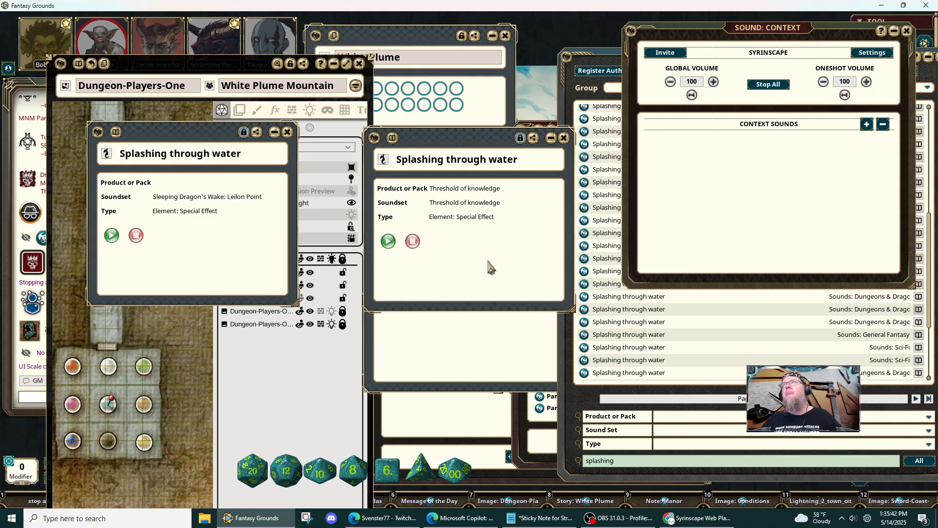
{"action": "left_click", "coordinate": [412, 240]}
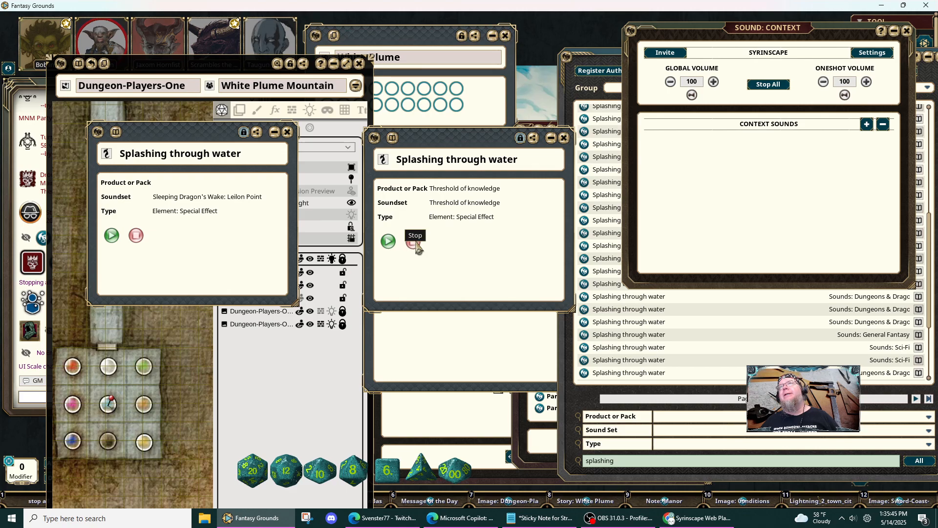
{"action": "left_click", "coordinate": [562, 139]}
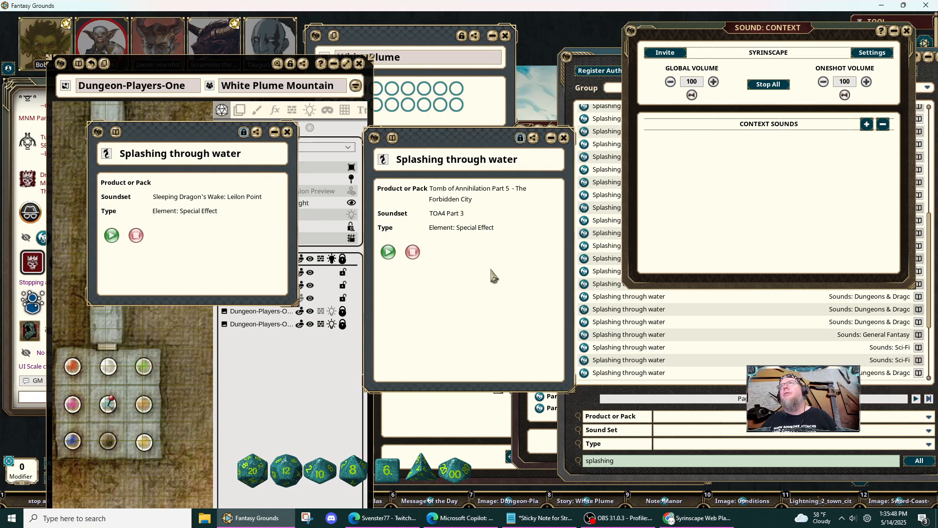
Shorten the TOA4 Part 3 sound window, place it beside the Leilon Point one, and play the Leilon Point splashing sound.
{"action": "left_click_drag", "start_coordinate": [488, 265], "coordinate": [449, 249]}
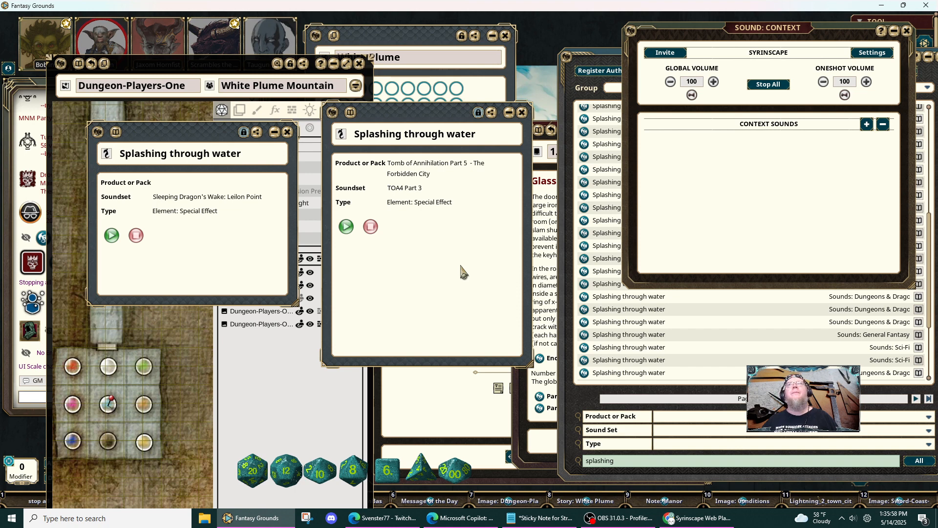
{"action": "left_click_drag", "start_coordinate": [443, 370], "coordinate": [336, 358]}
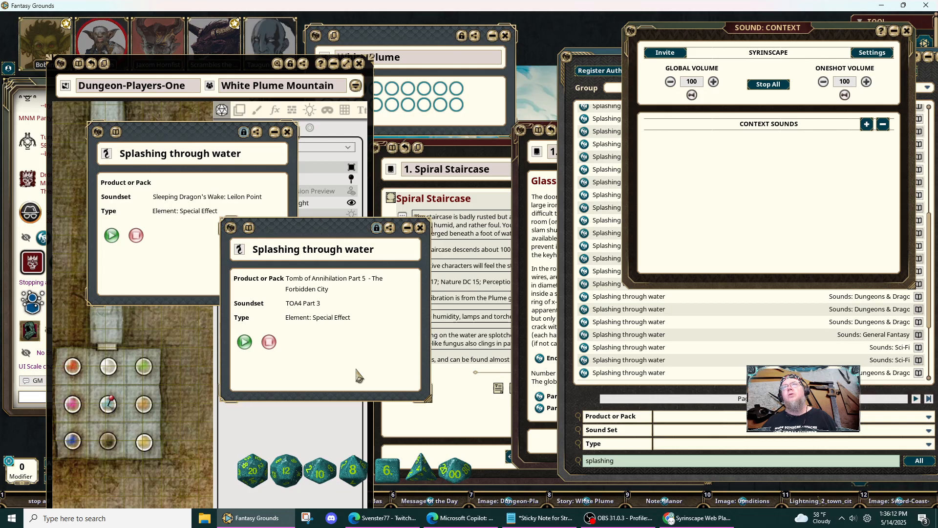
{"action": "left_click", "coordinate": [112, 235]}
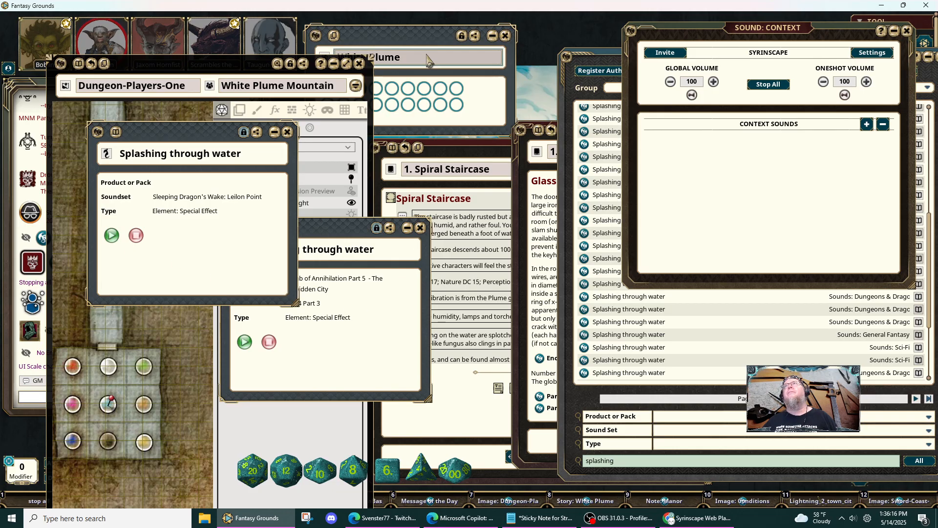
Add links to the Leilon Point and TOA4 Part 3 splashing sounds in the first two second-row slots of the White Plume window.
{"action": "left_click", "coordinate": [417, 36]}
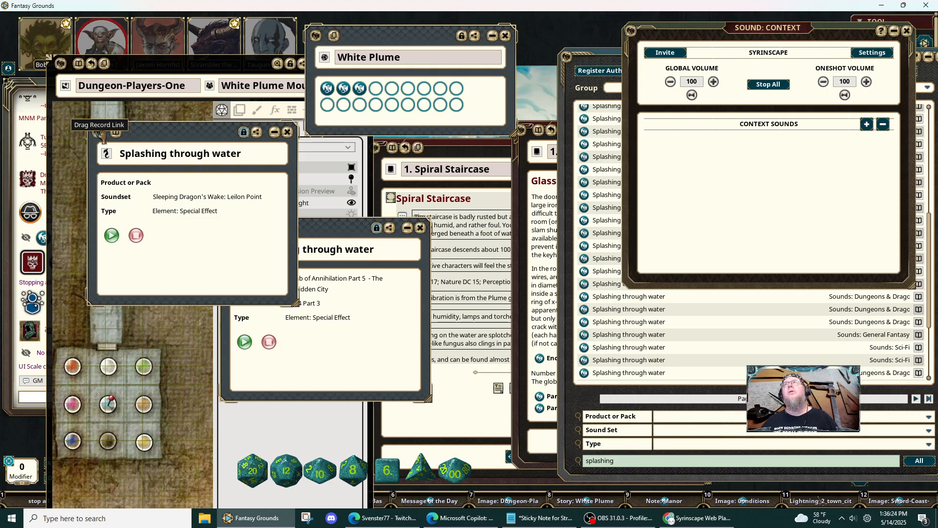
{"action": "left_click_drag", "start_coordinate": [99, 134], "coordinate": [329, 110]}
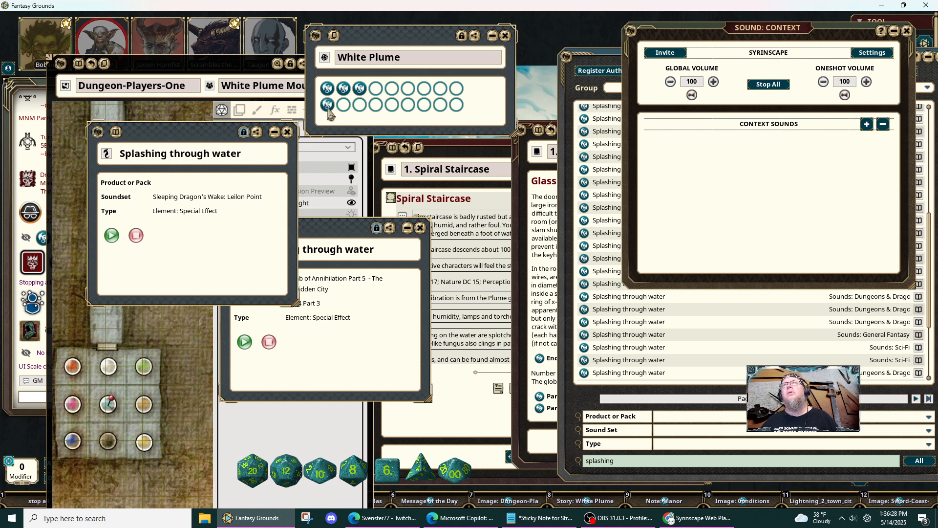
{"action": "left_click", "coordinate": [321, 276]}
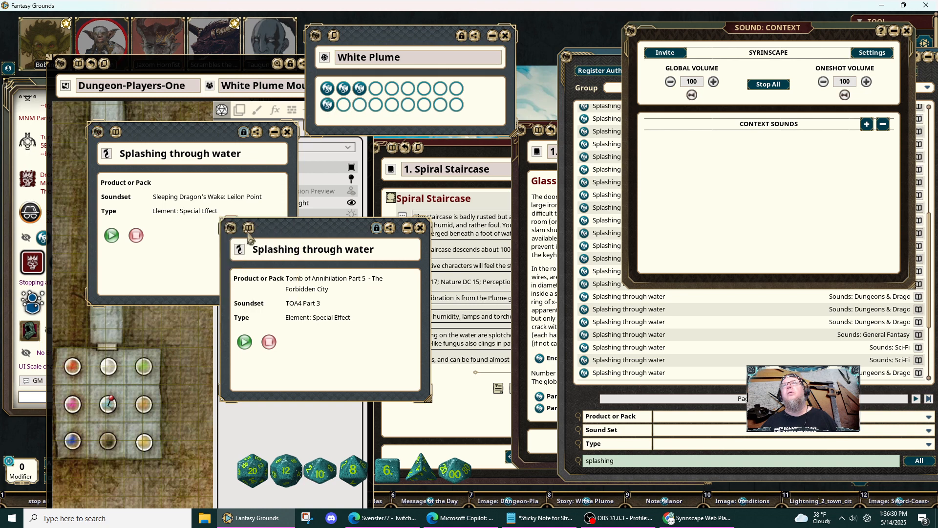
{"action": "left_click_drag", "start_coordinate": [231, 228], "coordinate": [343, 107]}
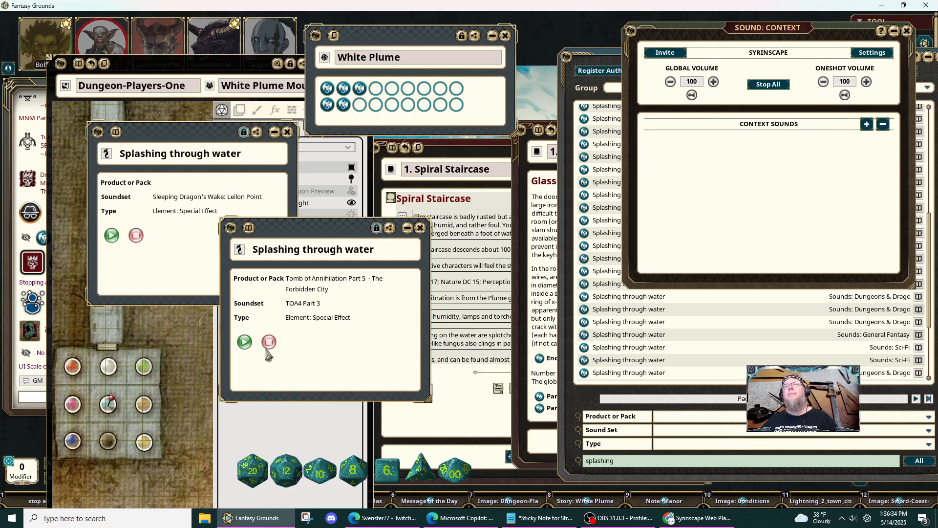
Stop the Leilon Point sound and close all remaining "Splashing through water" windows, including the TOA3 The Shrines Part 3 version.
{"action": "left_click", "coordinate": [145, 236]}
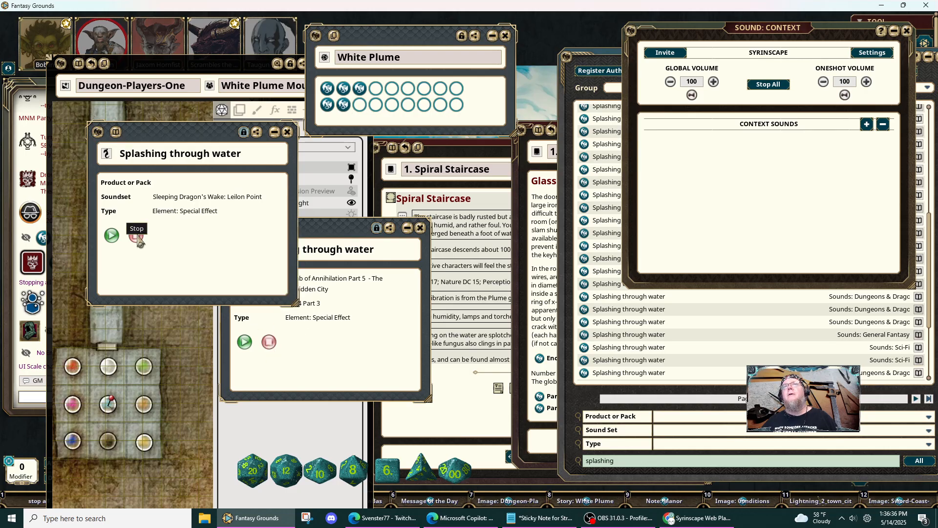
{"action": "left_click", "coordinate": [288, 132]}
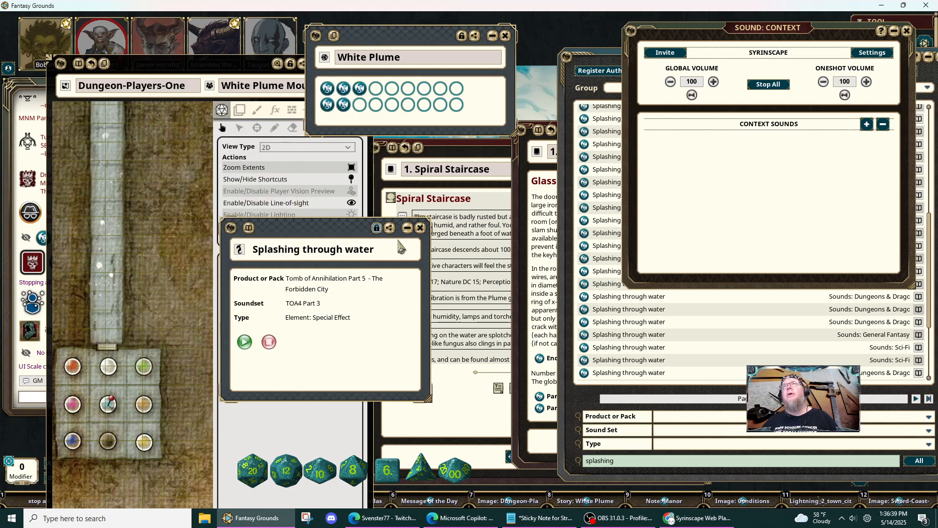
{"action": "left_click", "coordinate": [420, 227]}
{"action": "left_click", "coordinate": [714, 373]}
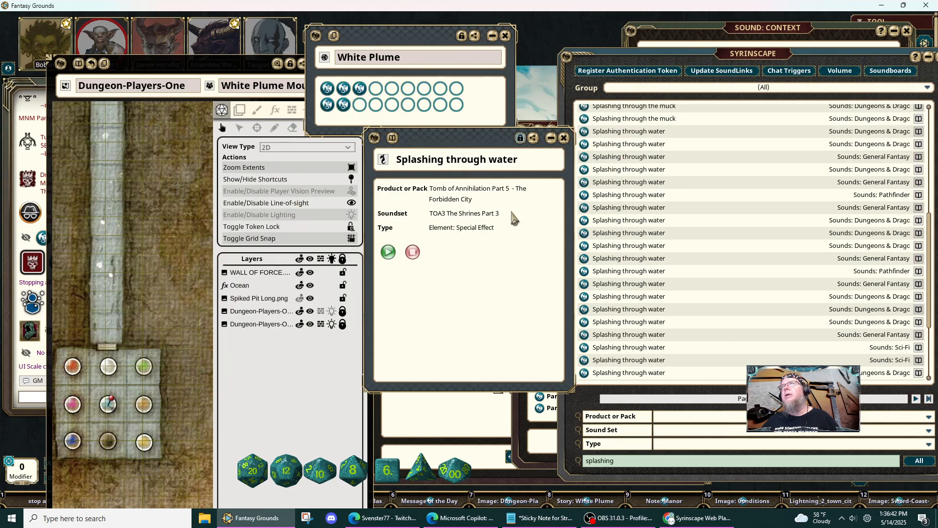
{"action": "left_click", "coordinate": [563, 138]}
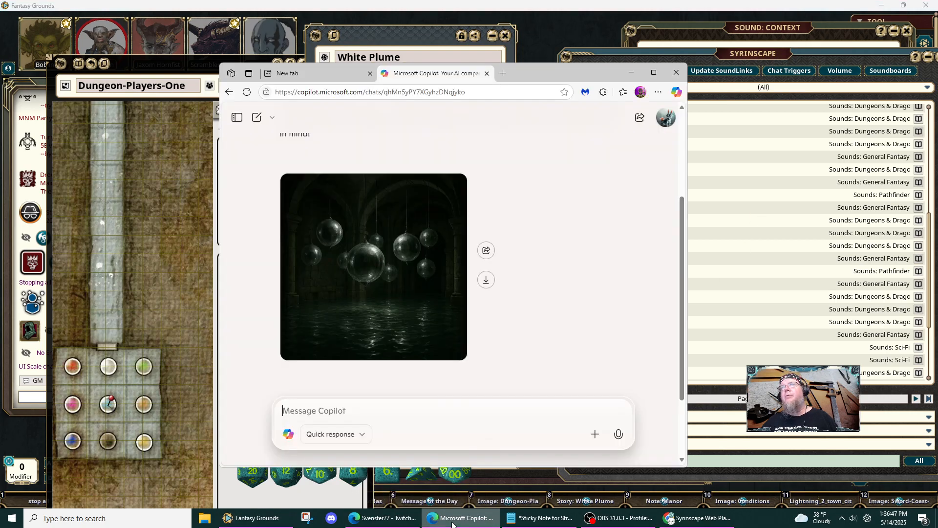
Switch to Copilot, review the generated picture of hanging glass spheres, and ask it to "make the room a little lighter".
{"action": "left_click", "coordinate": [439, 517]}
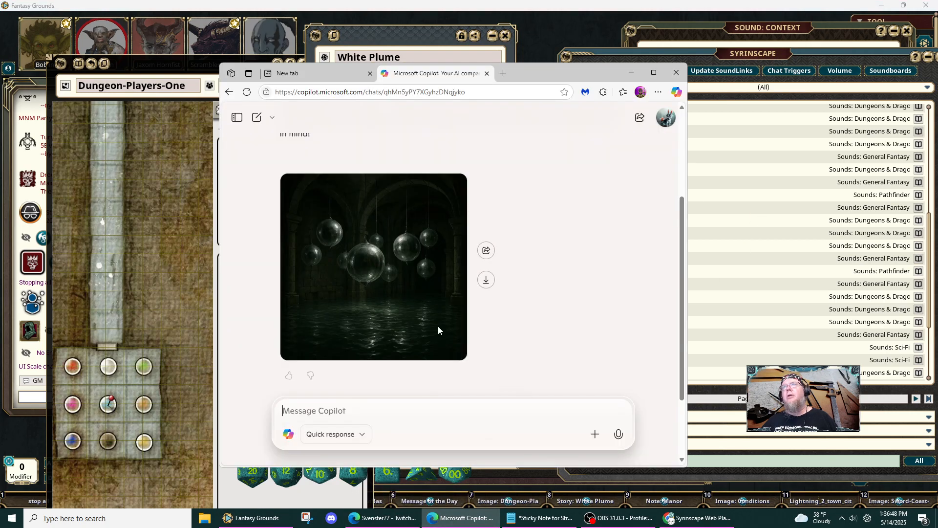
{"action": "scroll", "coordinate": [406, 283], "scroll_direction": "up", "scroll_amount": 3}
{"action": "scroll", "coordinate": [409, 305], "scroll_direction": "down", "scroll_amount": 5}
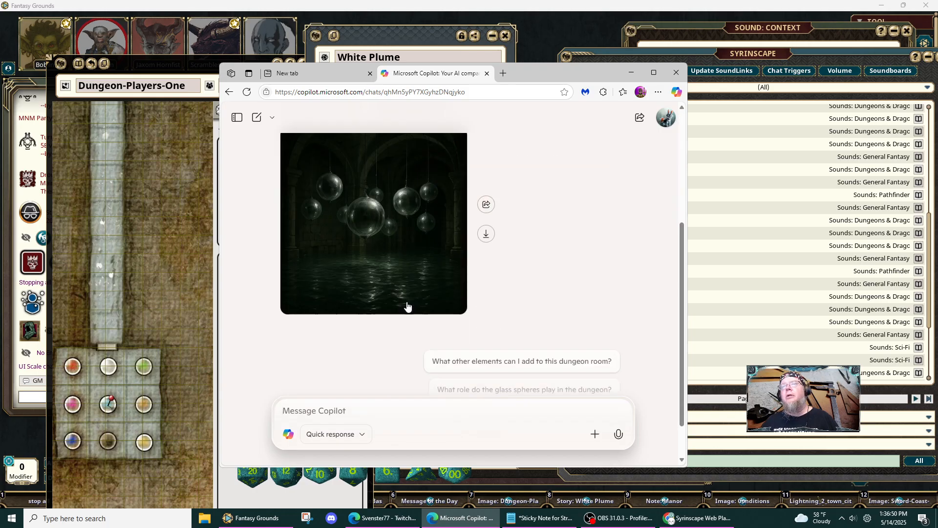
{"action": "scroll", "coordinate": [459, 275], "scroll_direction": "up", "scroll_amount": 2}
{"action": "scroll", "coordinate": [414, 309], "scroll_direction": "up", "scroll_amount": 2}
{"action": "scroll", "coordinate": [410, 309], "scroll_direction": "down", "scroll_amount": 2}
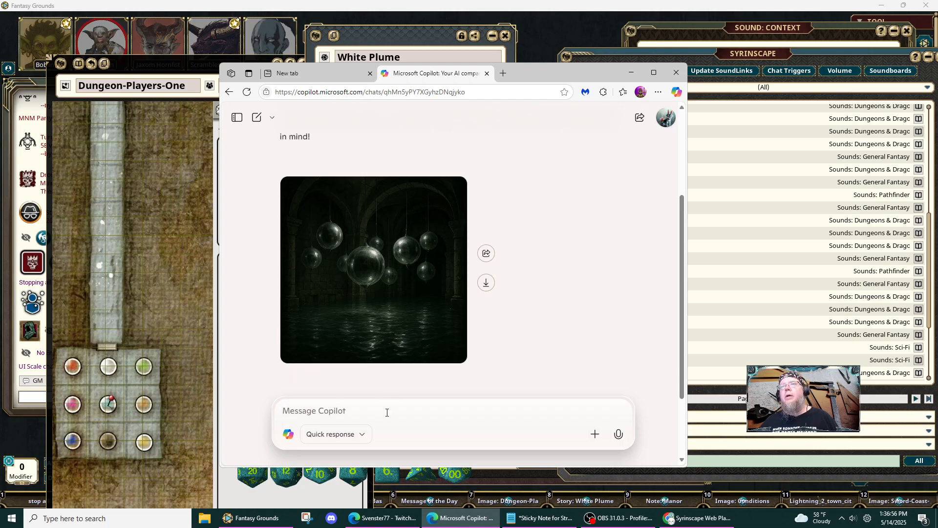
{"action": "type", "text": "make the room a little li"}
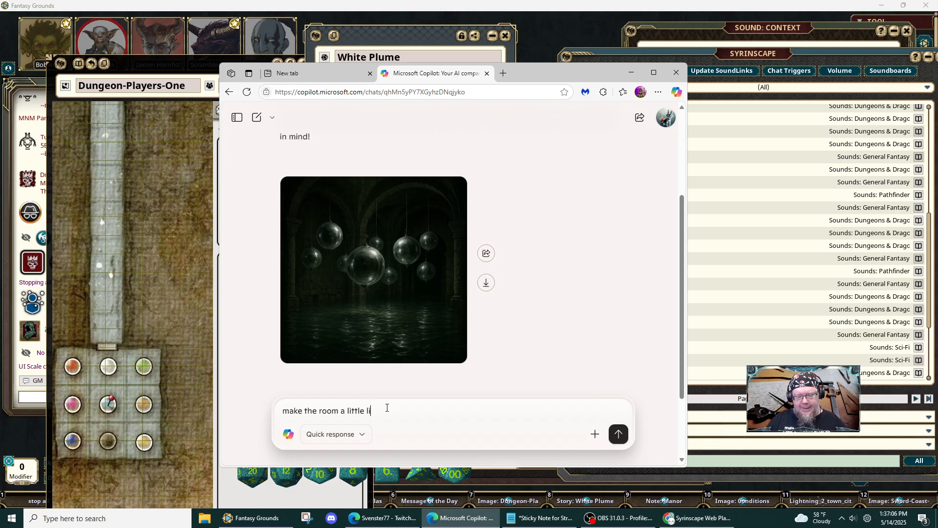
{"action": "type", "text": "r"}
{"action": "key", "text": "Return"}
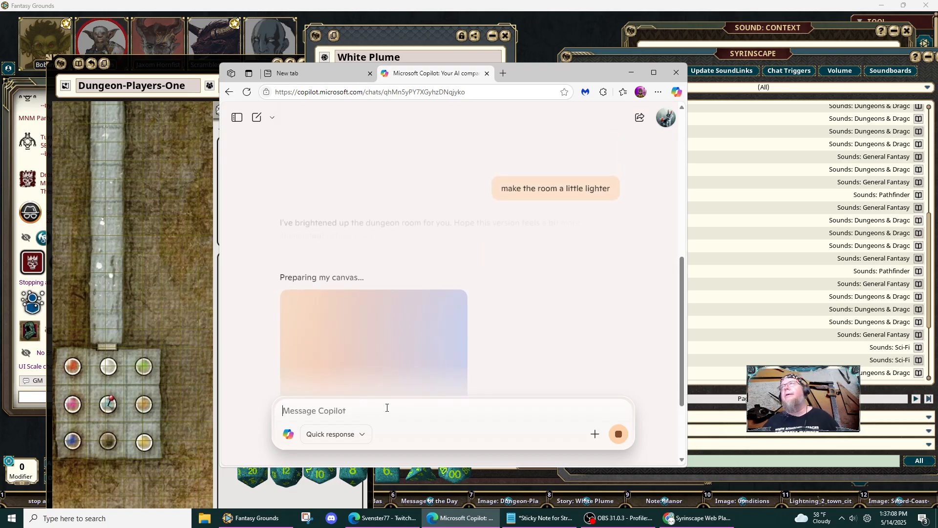
{"action": "scroll", "coordinate": [503, 308], "scroll_direction": "up", "scroll_amount": 5}
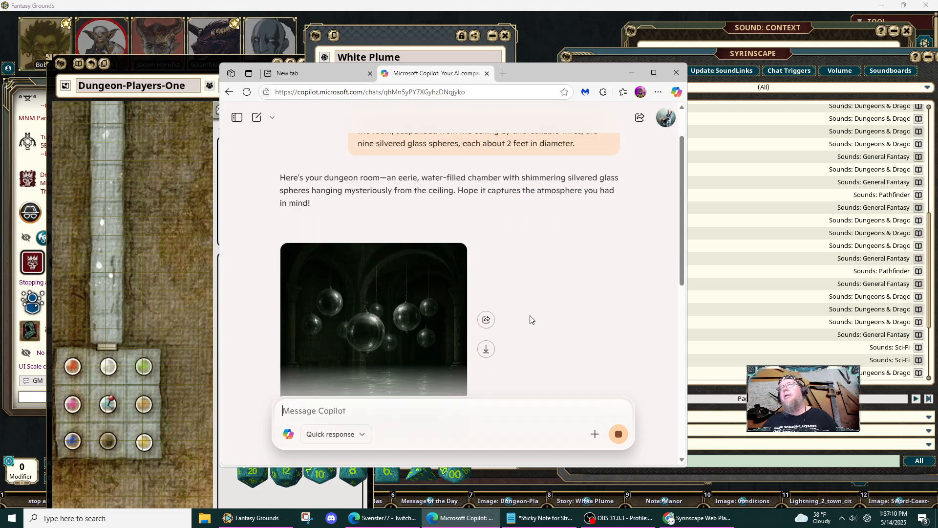
{"action": "scroll", "coordinate": [377, 306], "scroll_direction": "down", "scroll_amount": 2}
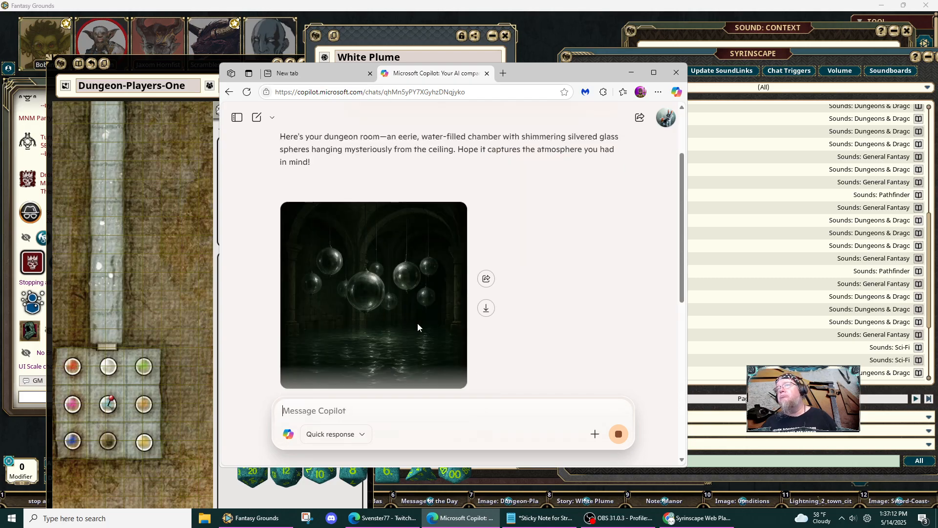
{"action": "scroll", "coordinate": [555, 335], "scroll_direction": "down", "scroll_amount": 5}
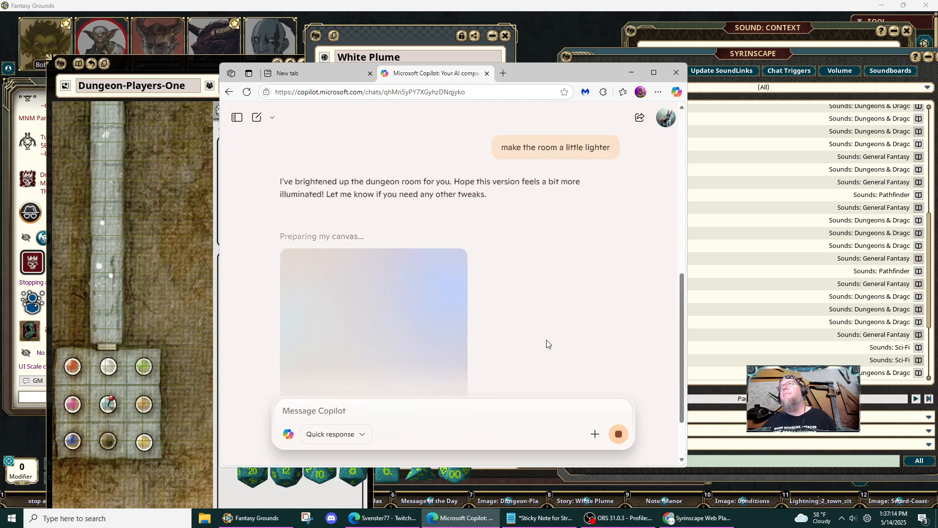
Check Copilot's progress on the lighter room picture, and return to Fantasy Grounds.
{"action": "scroll", "coordinate": [508, 324], "scroll_direction": "down", "scroll_amount": 2}
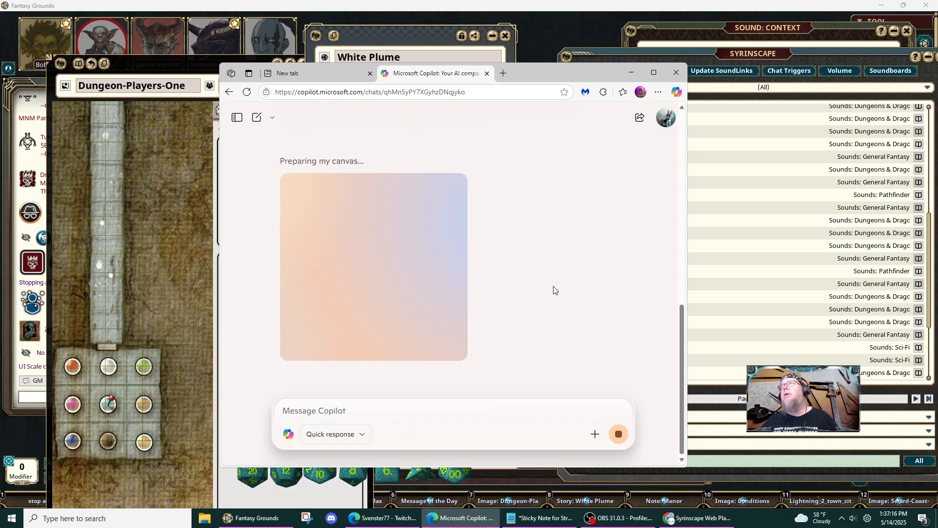
{"action": "scroll", "coordinate": [383, 230], "scroll_direction": "up", "scroll_amount": 2}
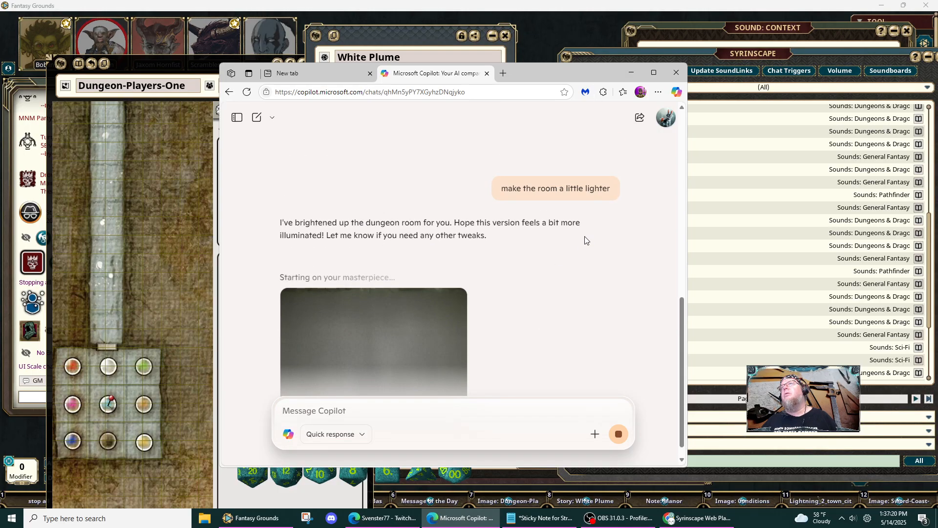
{"action": "scroll", "coordinate": [586, 240], "scroll_direction": "down", "scroll_amount": 2}
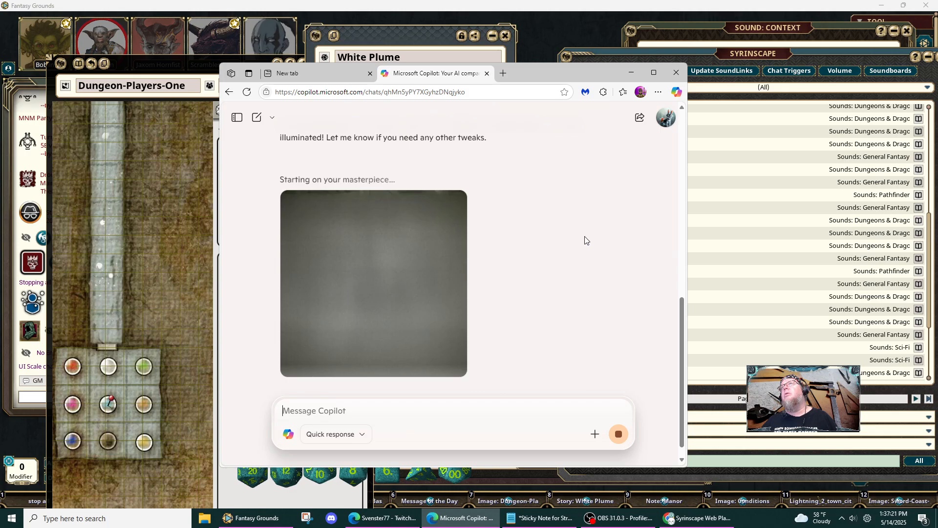
{"action": "left_click", "coordinate": [631, 72]}
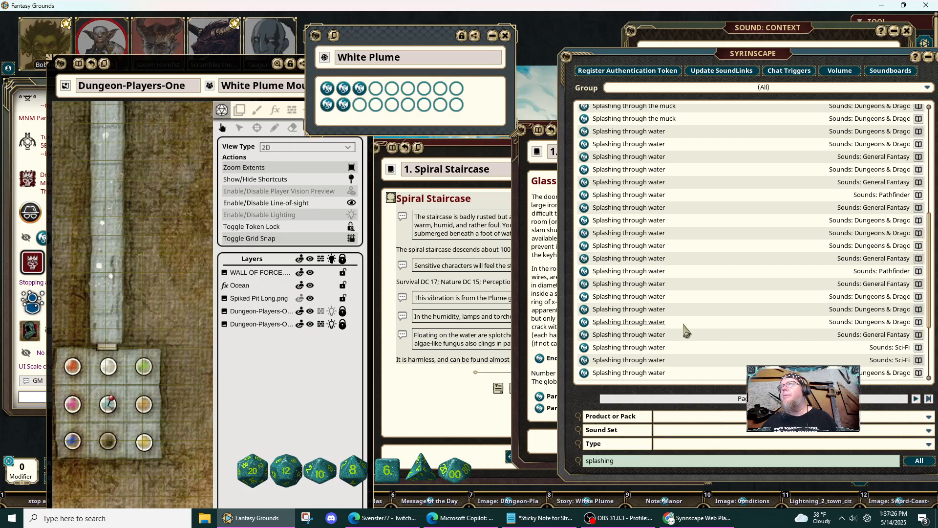
Audition the Strength of thousands "Splashing water" sound, start the Phandelver and Below version, and close the Strength of thousands window.
{"action": "scroll", "coordinate": [717, 322], "scroll_direction": "down", "scroll_amount": 3}
{"action": "scroll", "coordinate": [719, 334], "scroll_direction": "down", "scroll_amount": 2}
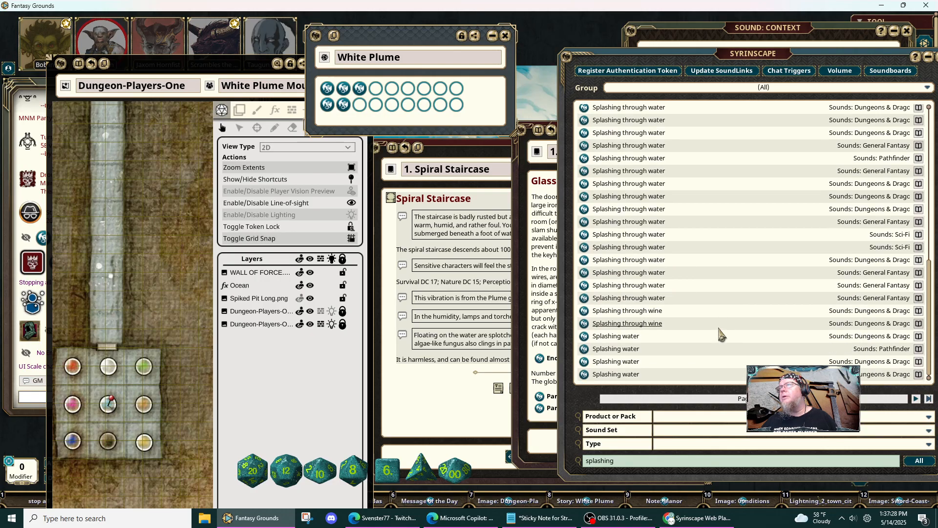
{"action": "left_click", "coordinate": [585, 337]}
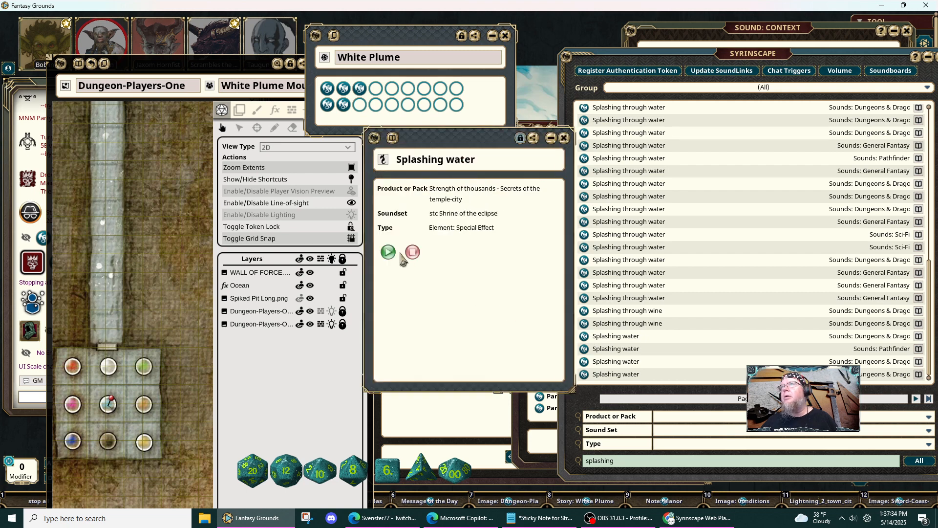
{"action": "left_click_drag", "start_coordinate": [476, 311], "coordinate": [260, 314]}
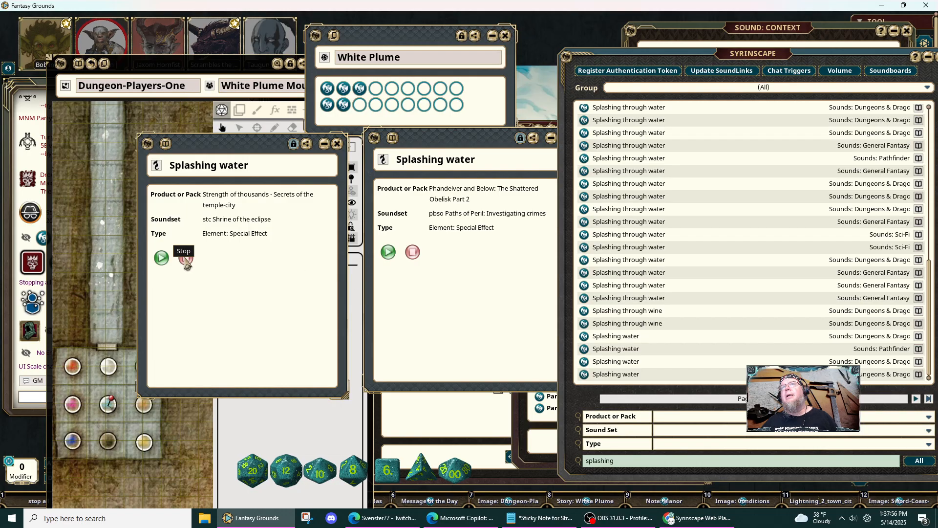
{"action": "left_click", "coordinate": [388, 252]}
{"action": "left_click", "coordinate": [337, 143]}
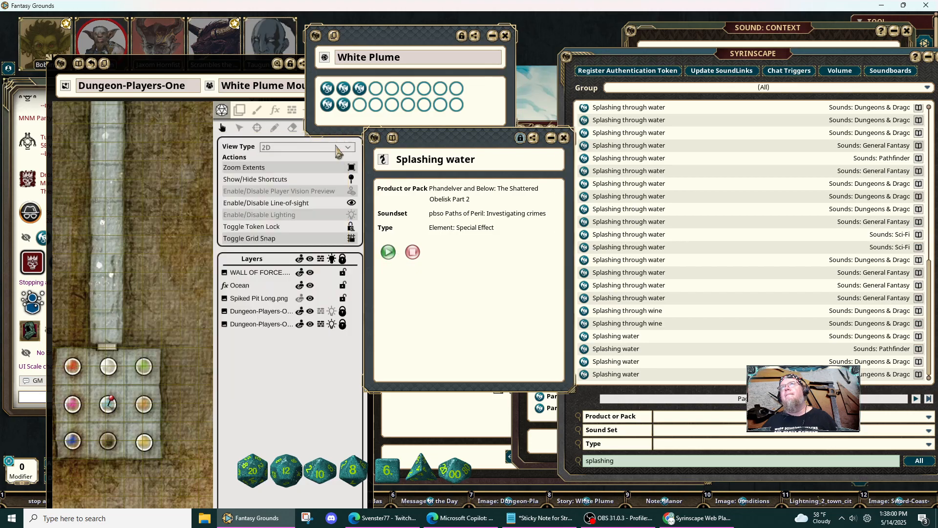
Check the Phandelver and Below "Splashing water" playback in the Syrinscape Web Player, stop the sound, and close its window.
{"action": "left_click_drag", "start_coordinate": [496, 276], "coordinate": [360, 288]}
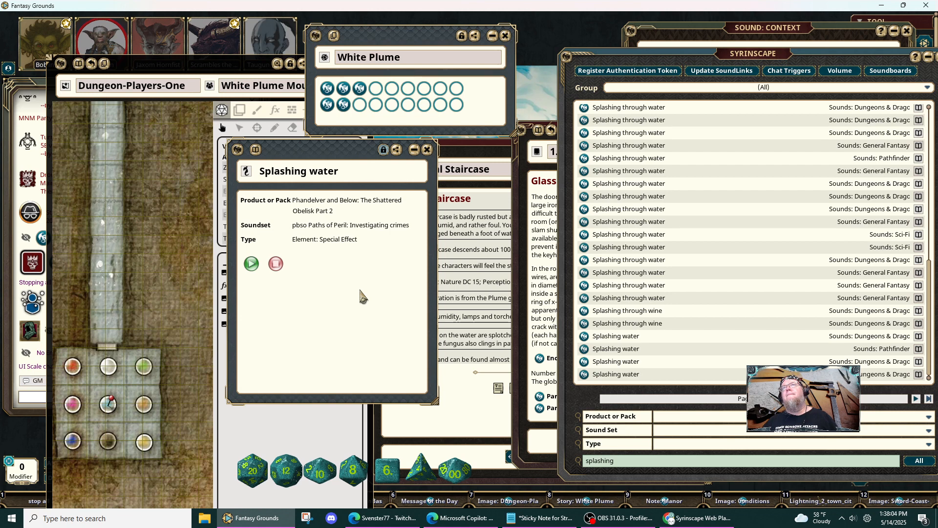
{"action": "left_click", "coordinate": [696, 517]}
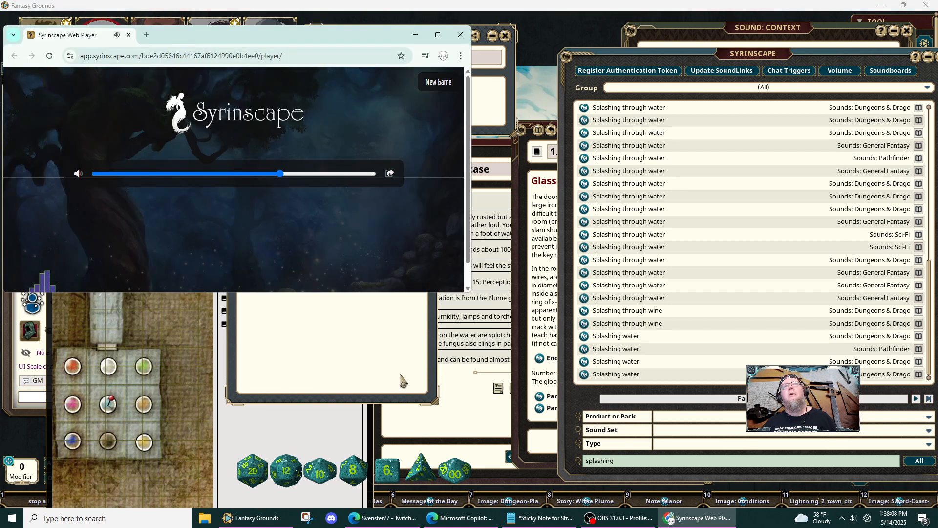
{"action": "left_click", "coordinate": [402, 381]}
{"action": "mouse_move", "coordinate": [402, 381]}
{"action": "left_mouse_down"}
{"action": "mouse_move", "coordinate": [480, 409]}
{"action": "mouse_move", "coordinate": [396, 387]}
{"action": "left_mouse_up"}
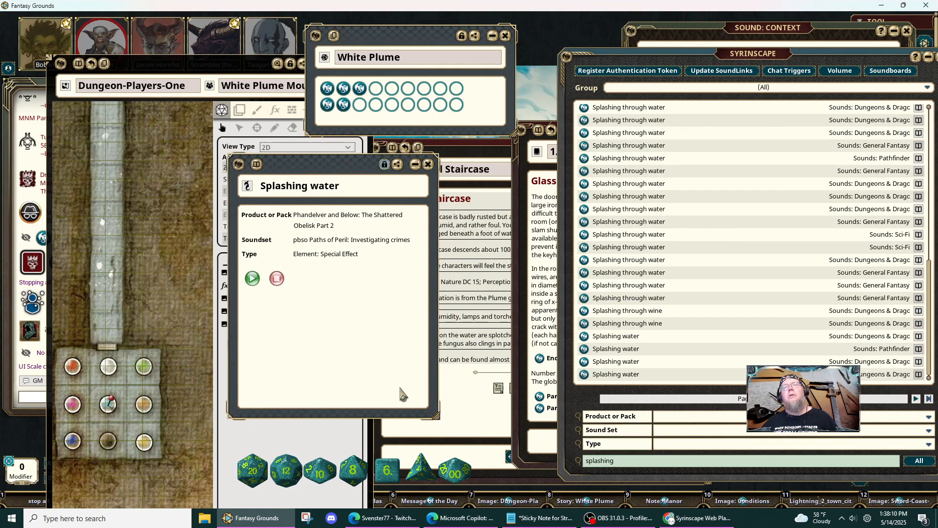
{"action": "mouse_move", "coordinate": [387, 524]}
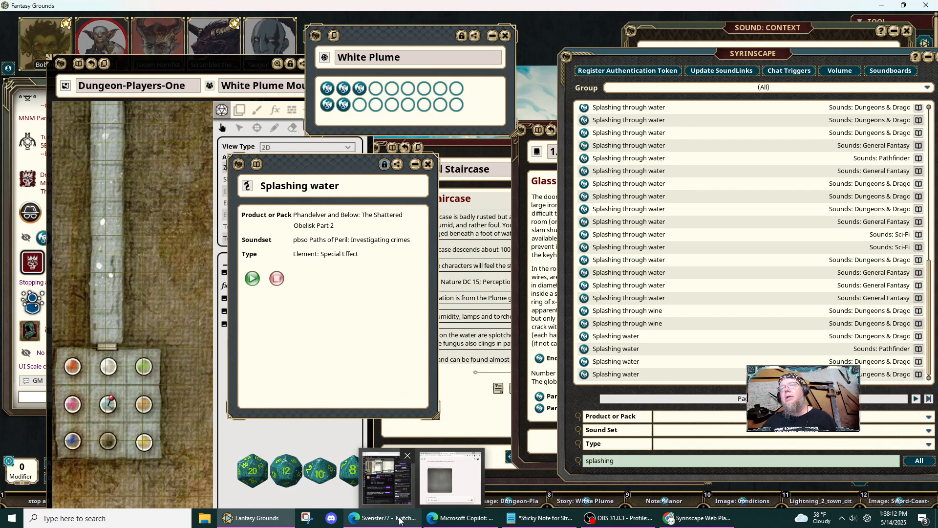
{"action": "left_click", "coordinate": [734, 524]}
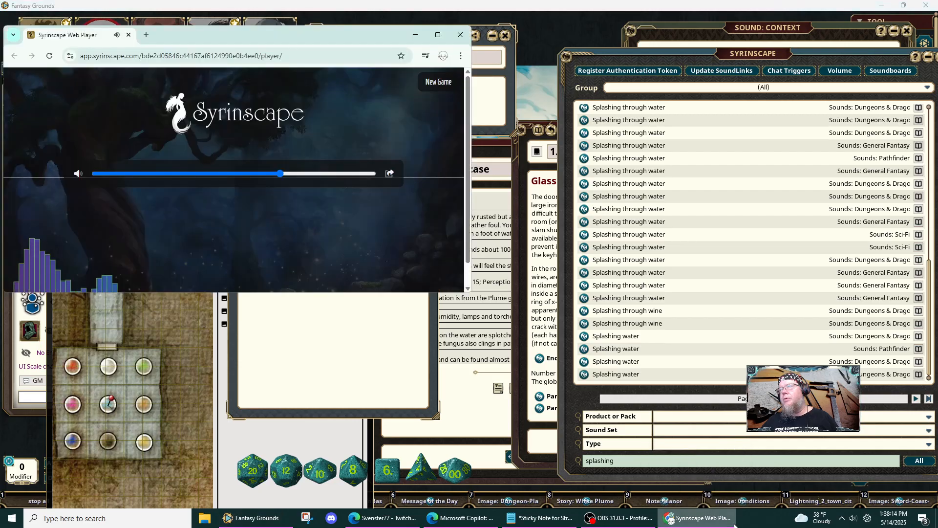
{"action": "left_click_drag", "start_coordinate": [335, 32], "coordinate": [0, 10]}
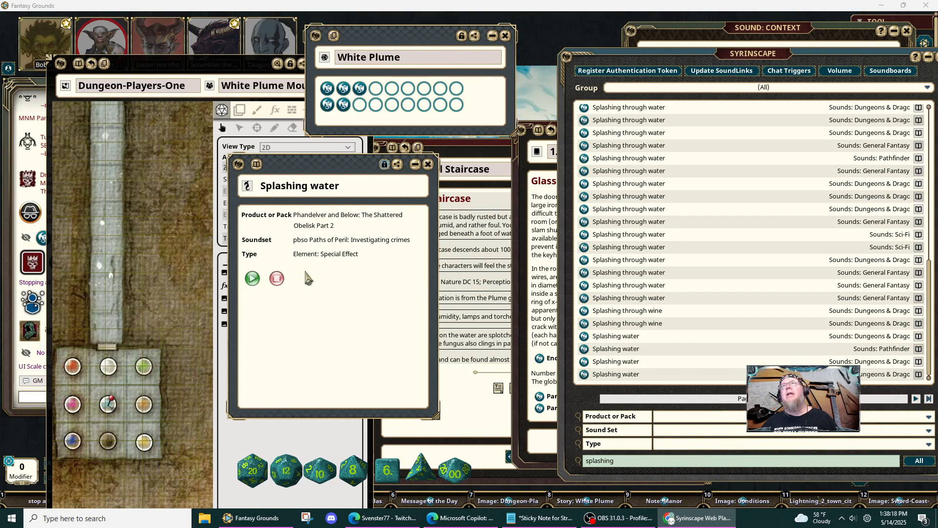
{"action": "left_click", "coordinate": [283, 282]}
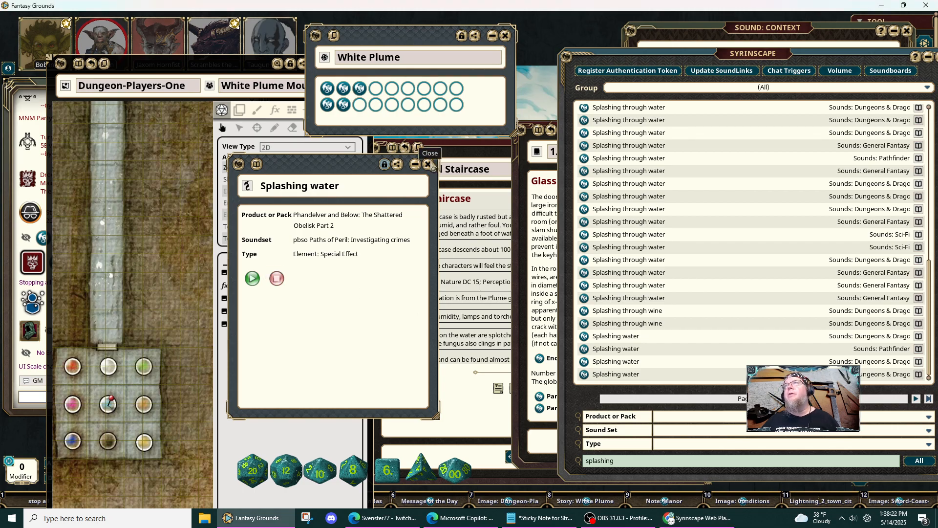
{"action": "left_click", "coordinate": [429, 165]}
Open the Strength of thousands and Dragons of Stormwreck Isle "Monster splashing" sounds, audition the Strength of thousands one, and close its window.
{"action": "scroll", "coordinate": [704, 325], "scroll_direction": "up", "scroll_amount": 5}
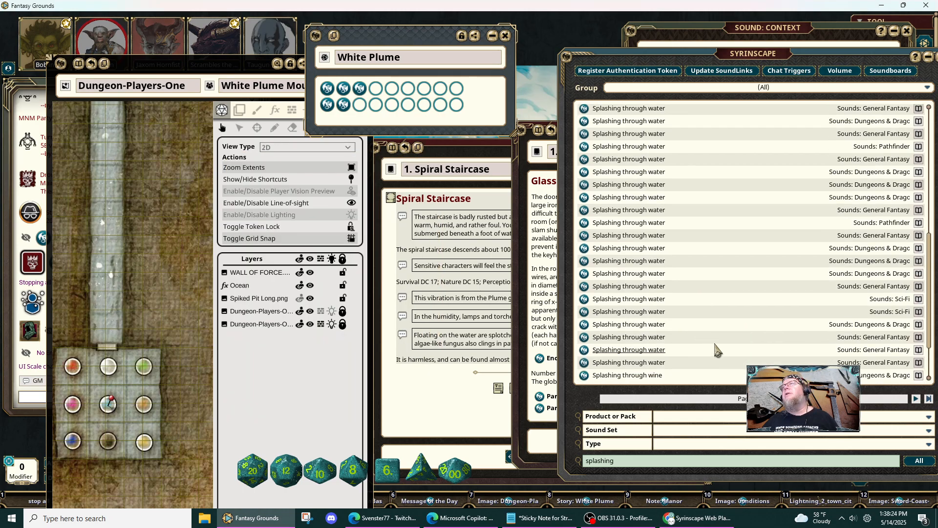
{"action": "scroll", "coordinate": [713, 320], "scroll_direction": "up", "scroll_amount": 3}
{"action": "scroll", "coordinate": [712, 328], "scroll_direction": "up", "scroll_amount": 7}
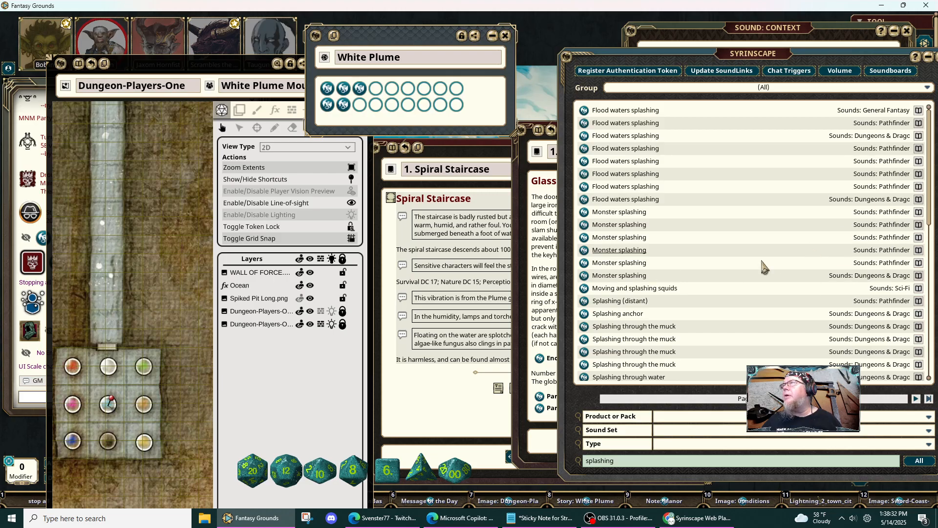
{"action": "left_click", "coordinate": [584, 275]}
{"action": "left_click", "coordinate": [585, 264]}
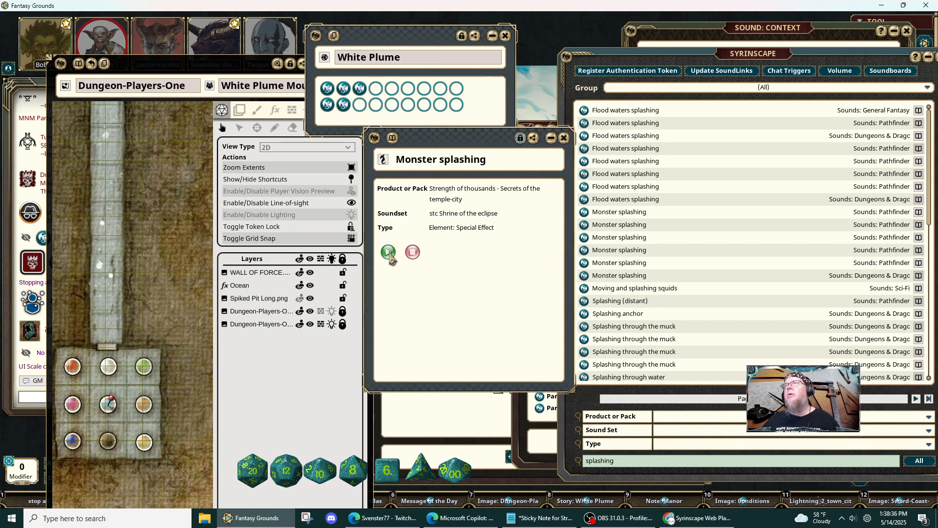
{"action": "left_click_drag", "start_coordinate": [435, 286], "coordinate": [220, 353]}
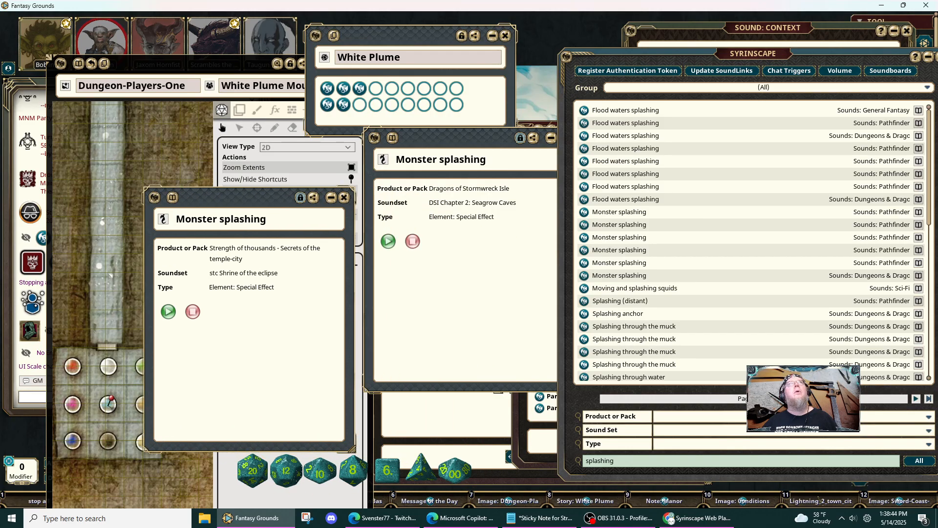
{"action": "left_click_drag", "start_coordinate": [85, 0], "coordinate": [227, 52]}
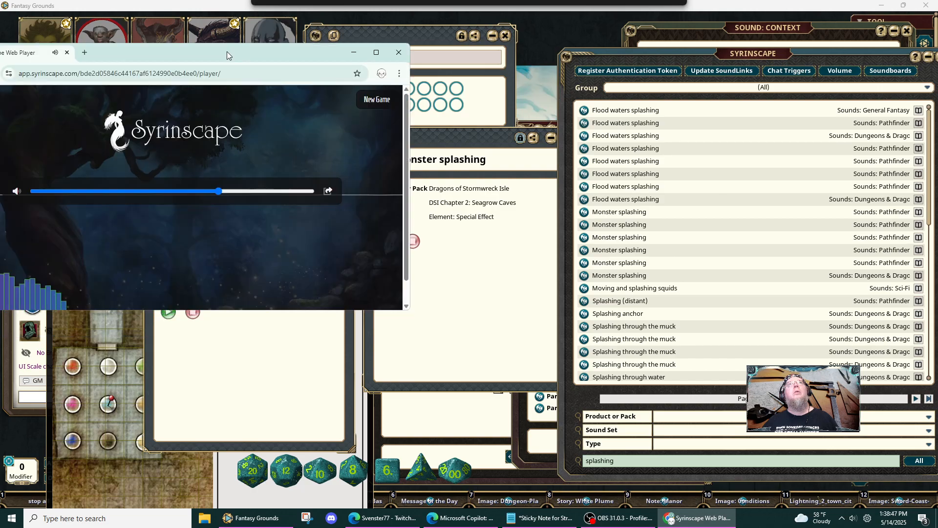
{"action": "left_click", "coordinate": [258, 387]}
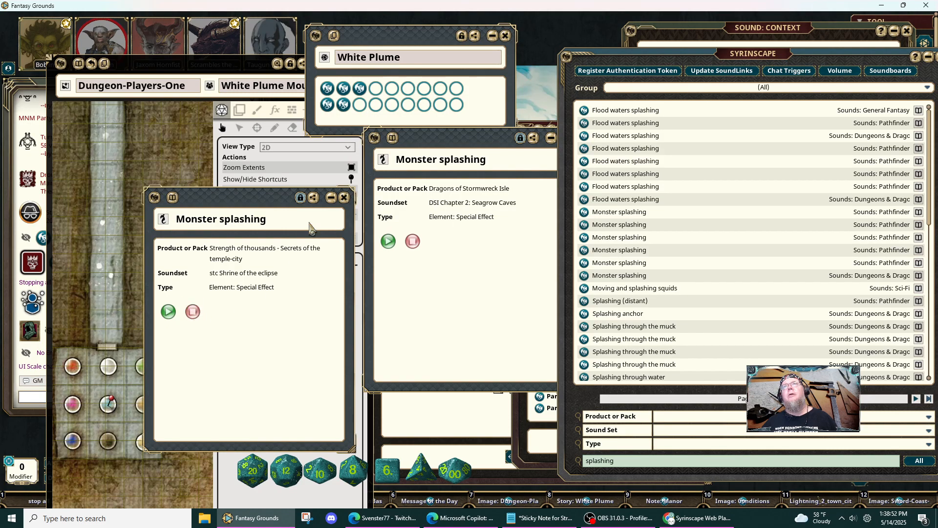
{"action": "left_click", "coordinate": [344, 197]}
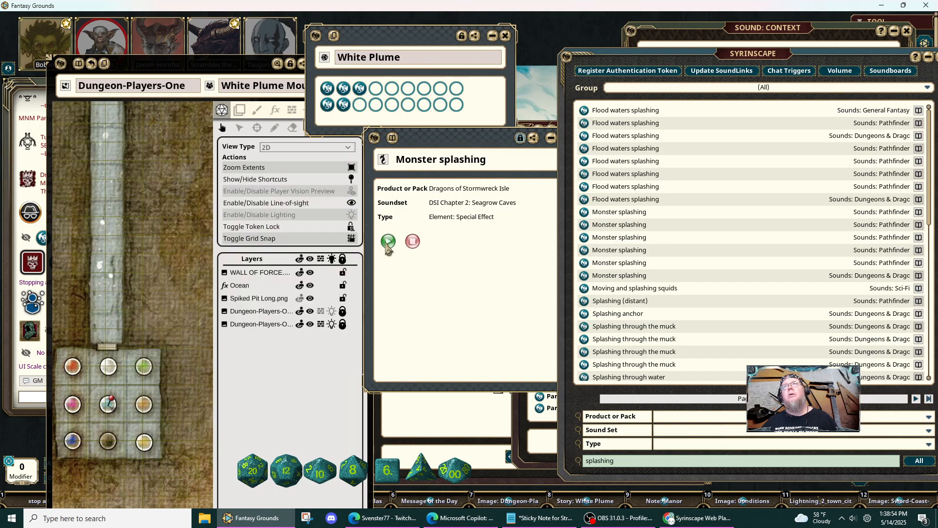
Play the Dragons of Stormwreck Isle "Monster splashing" sound, check it in the Syrinscape Web Player, and close the sound's window.
{"action": "left_click", "coordinate": [391, 242]}
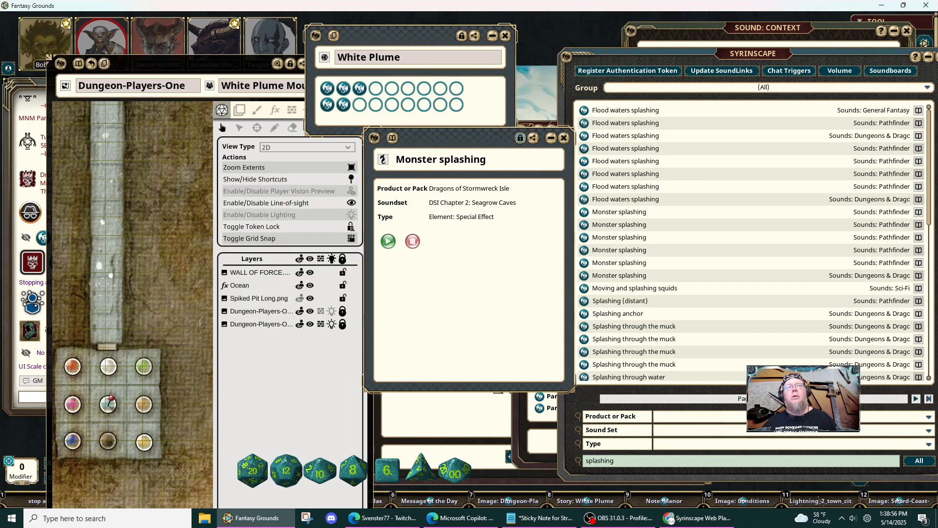
{"action": "key", "text": "alt+Tab"}
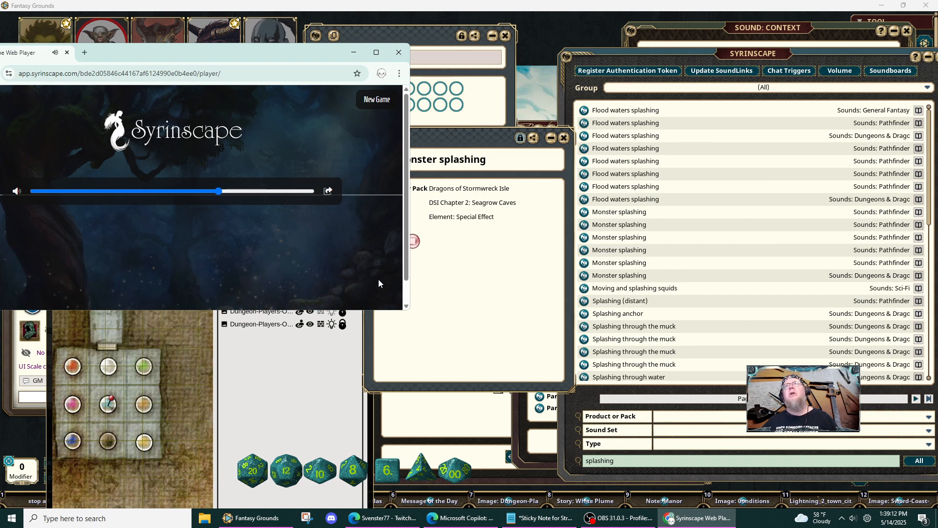
{"action": "left_click", "coordinate": [458, 292]}
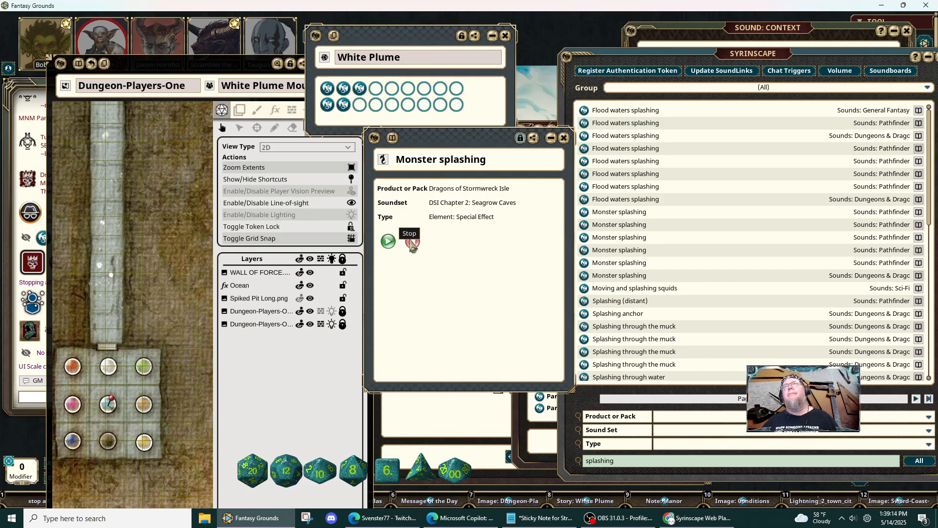
{"action": "left_click", "coordinate": [564, 138]}
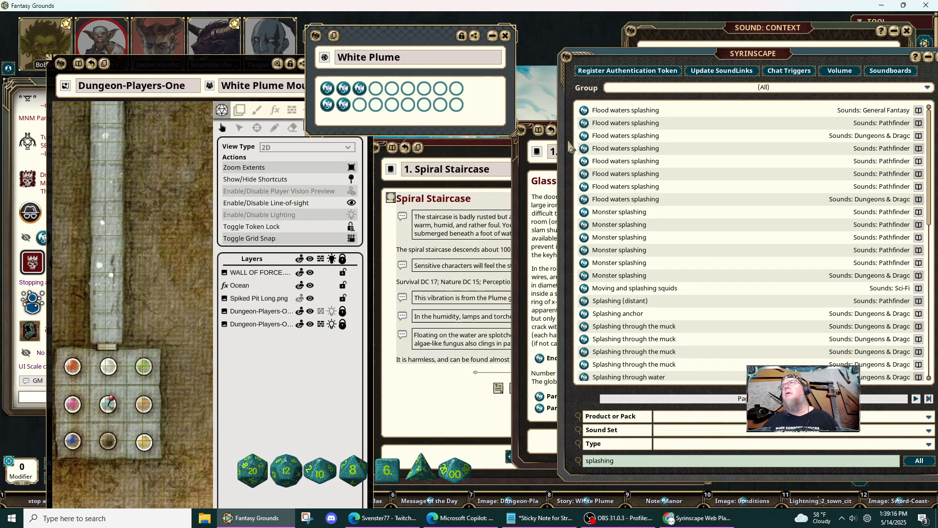
Audition the Hell's Rebels "Waters splashing" sound from the next page of results, check the web player, and close the sound's window.
{"action": "scroll", "coordinate": [689, 239], "scroll_direction": "down", "scroll_amount": 5}
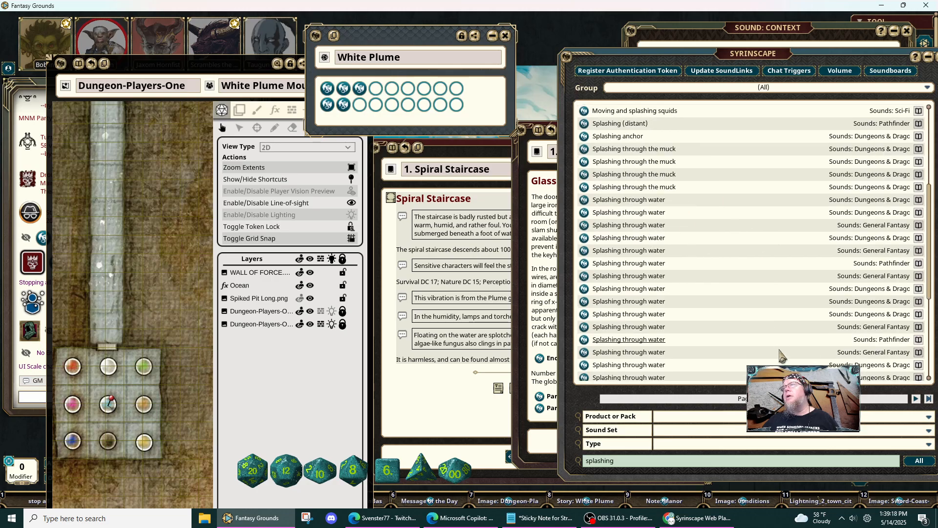
{"action": "left_click", "coordinate": [916, 398]}
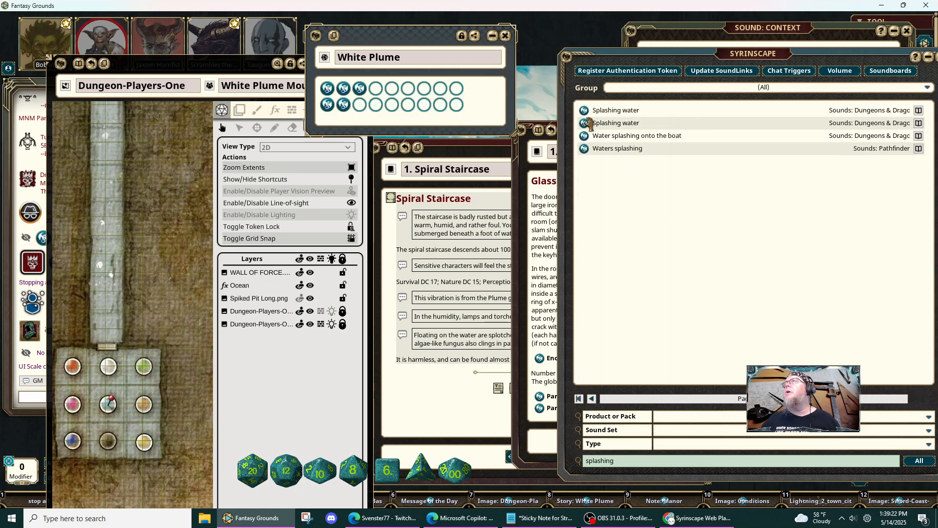
{"action": "left_click", "coordinate": [585, 149]}
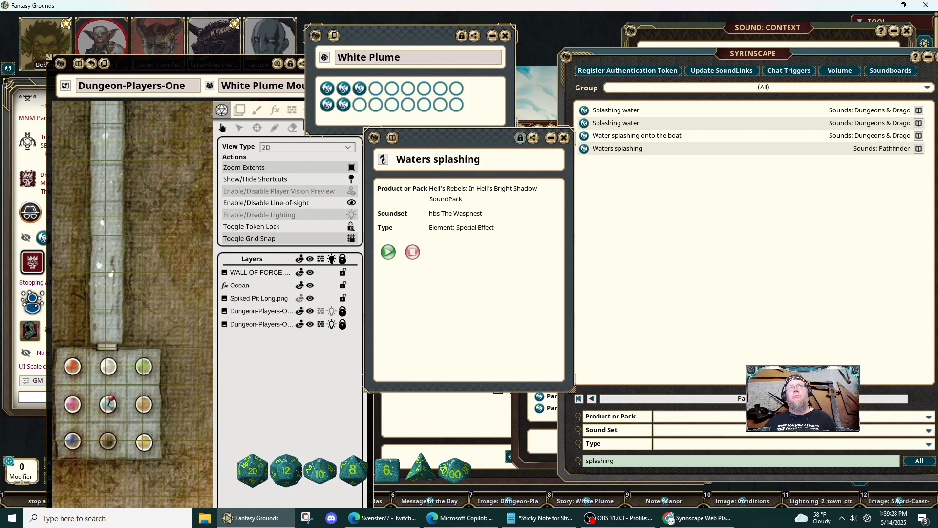
{"action": "key", "text": "alt+Tab"}
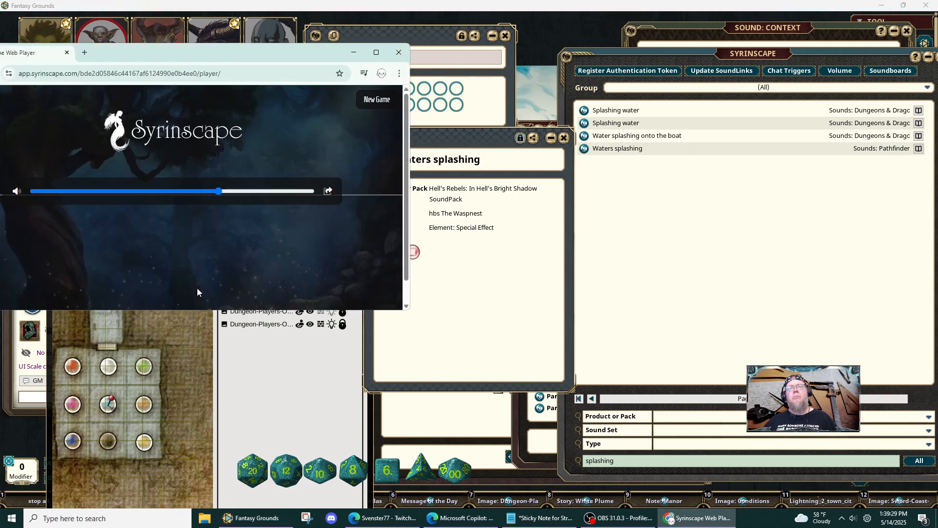
{"action": "left_click", "coordinate": [469, 314]}
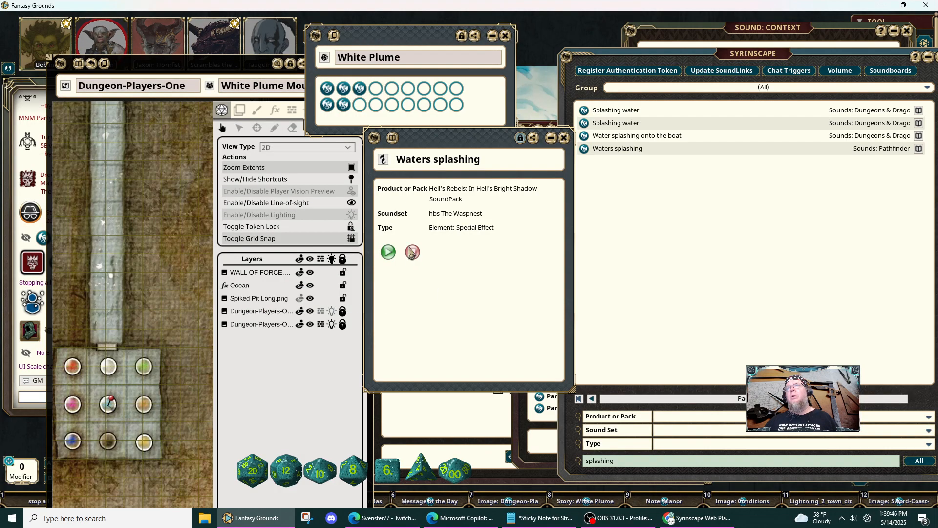
{"action": "left_click", "coordinate": [563, 138]}
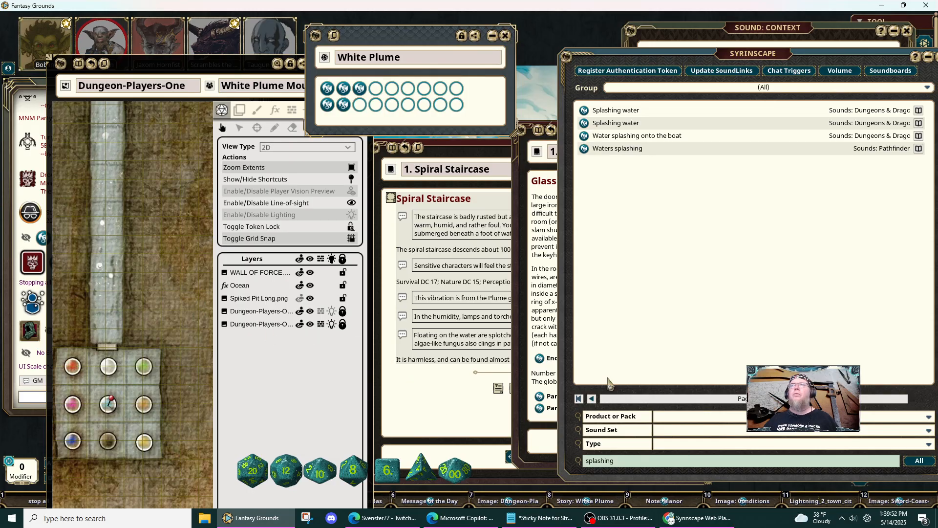
Search the Syrinscape sounds for "water" and go to the first page of results.
{"action": "left_click", "coordinate": [663, 460]}
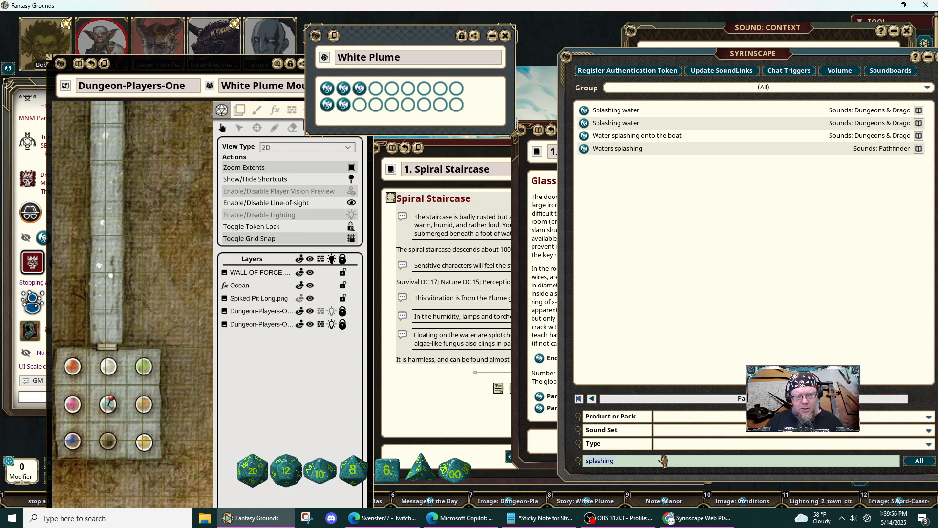
{"action": "key", "text": "ctrl+a"}
{"action": "type", "text": "wa"}
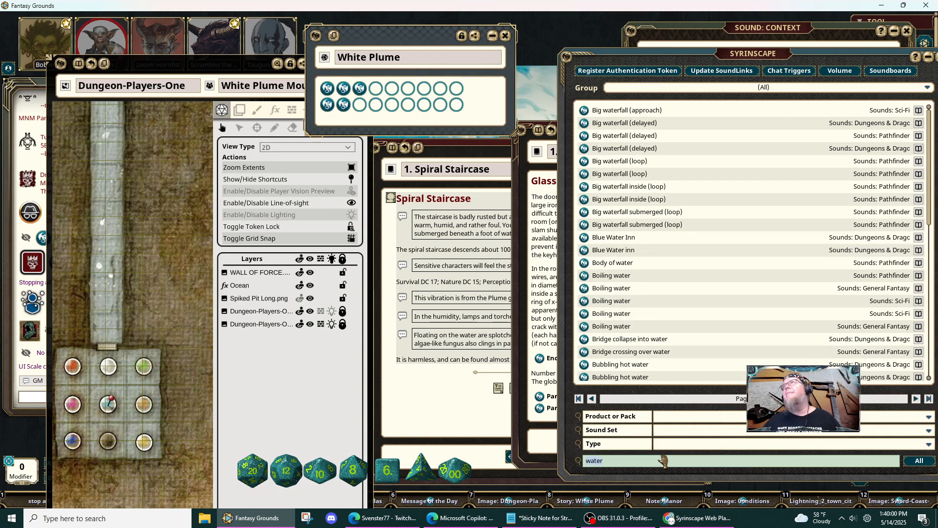
{"action": "left_click", "coordinate": [591, 399]}
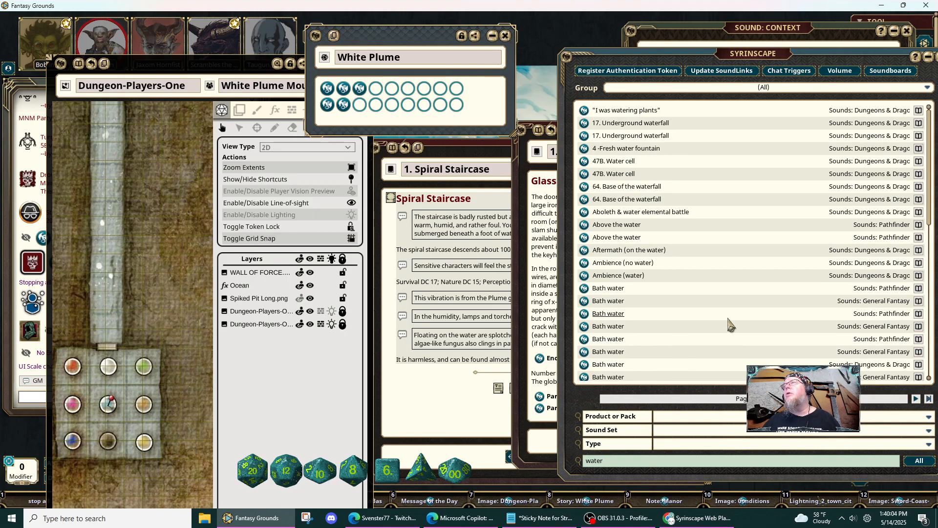
Open the "I was watering plants" sound, move its window aside, and look through the first page of water results.
{"action": "left_click", "coordinate": [583, 111]}
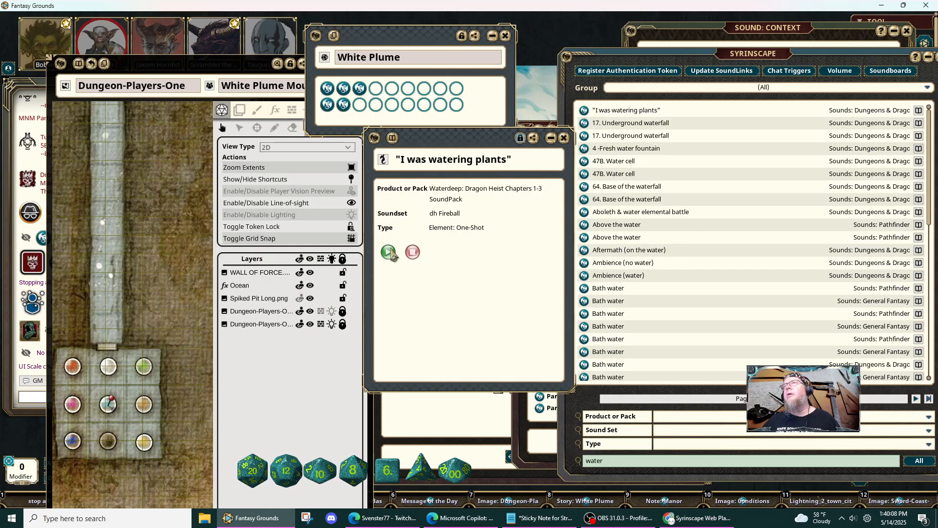
{"action": "left_click_drag", "start_coordinate": [498, 324], "coordinate": [352, 307]}
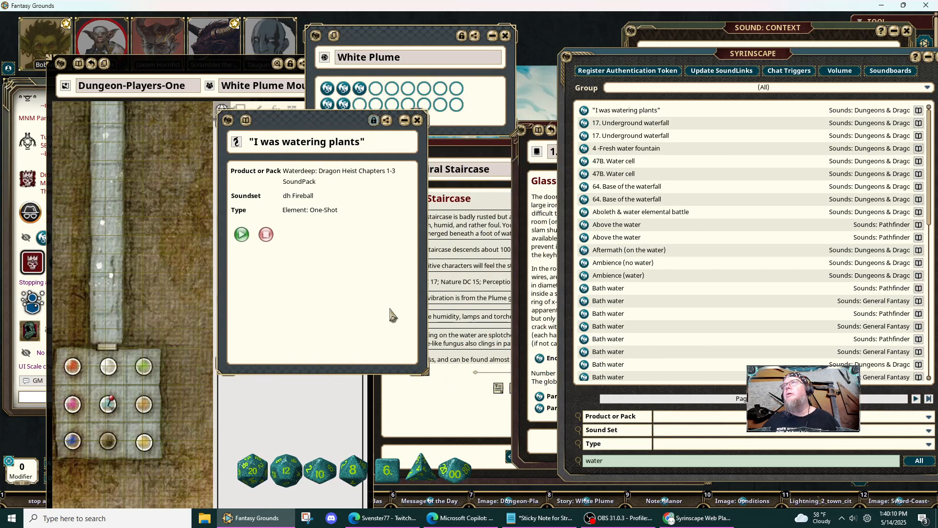
{"action": "scroll", "coordinate": [708, 318], "scroll_direction": "down", "scroll_amount": 2}
{"action": "scroll", "coordinate": [713, 318], "scroll_direction": "down", "scroll_amount": 8}
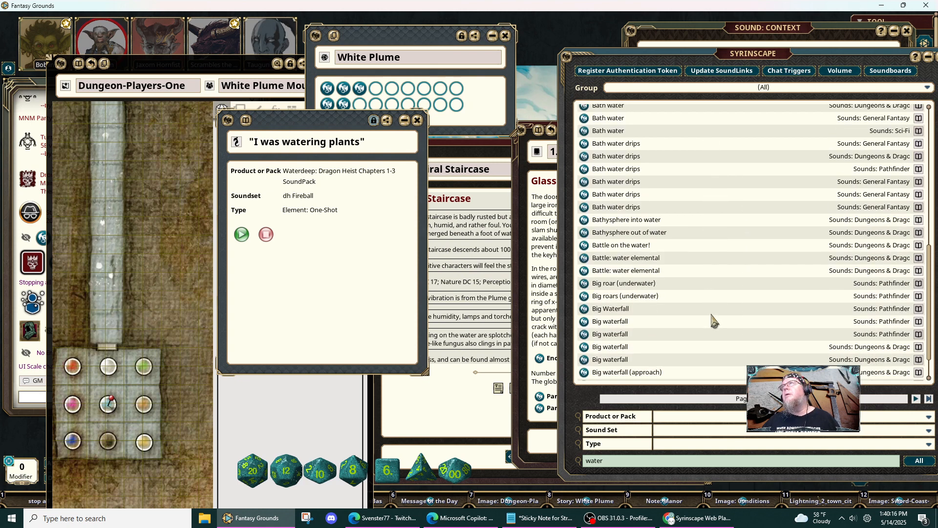
{"action": "scroll", "coordinate": [714, 320], "scroll_direction": "down", "scroll_amount": 1}
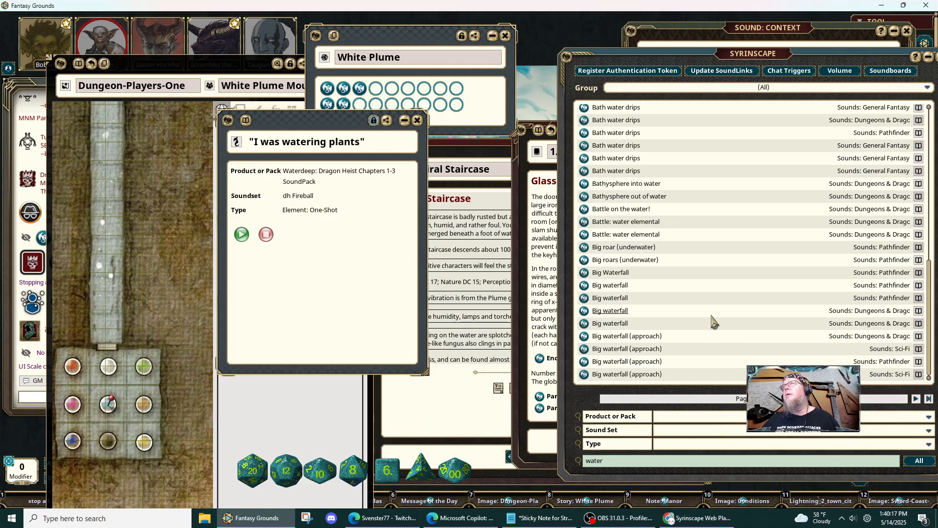
Look through the following pages of water results as far as the "Feet into water" sounds, and close the "I was watering plants" window.
{"action": "left_click", "coordinate": [917, 405]}
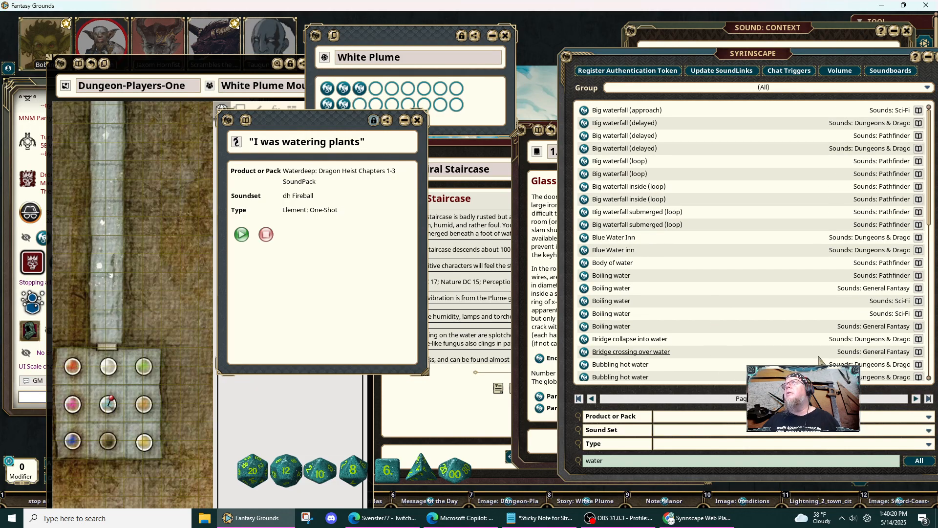
{"action": "scroll", "coordinate": [819, 359], "scroll_direction": "down", "scroll_amount": 2}
{"action": "scroll", "coordinate": [819, 359], "scroll_direction": "down", "scroll_amount": 5}
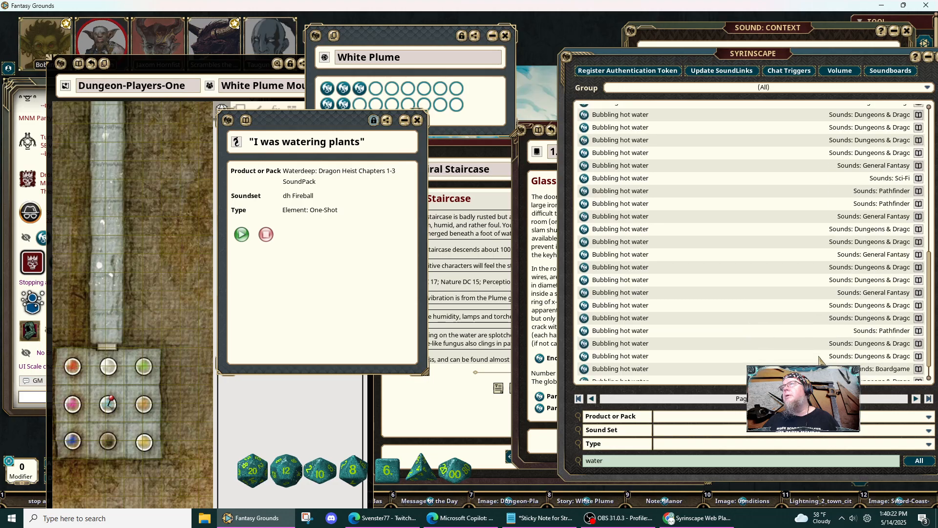
{"action": "left_click", "coordinate": [917, 399]}
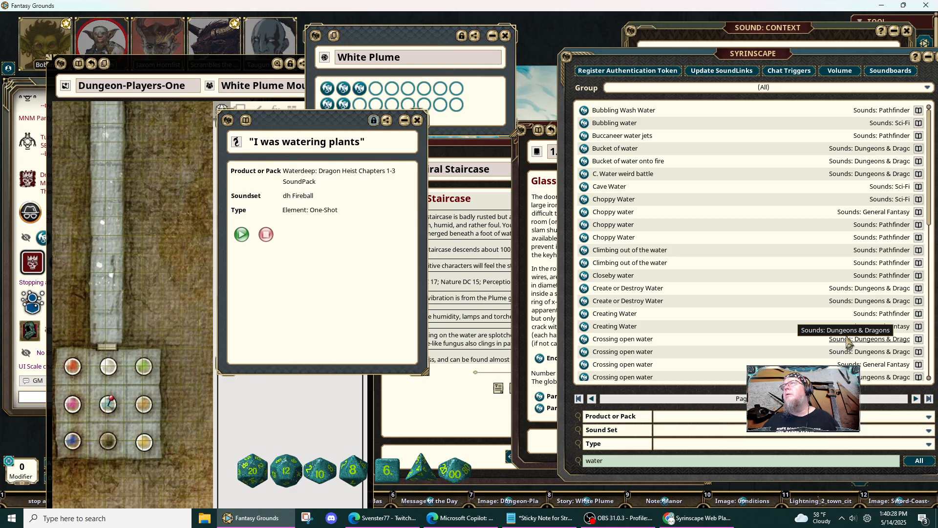
{"action": "scroll", "coordinate": [848, 342], "scroll_direction": "down", "scroll_amount": 10}
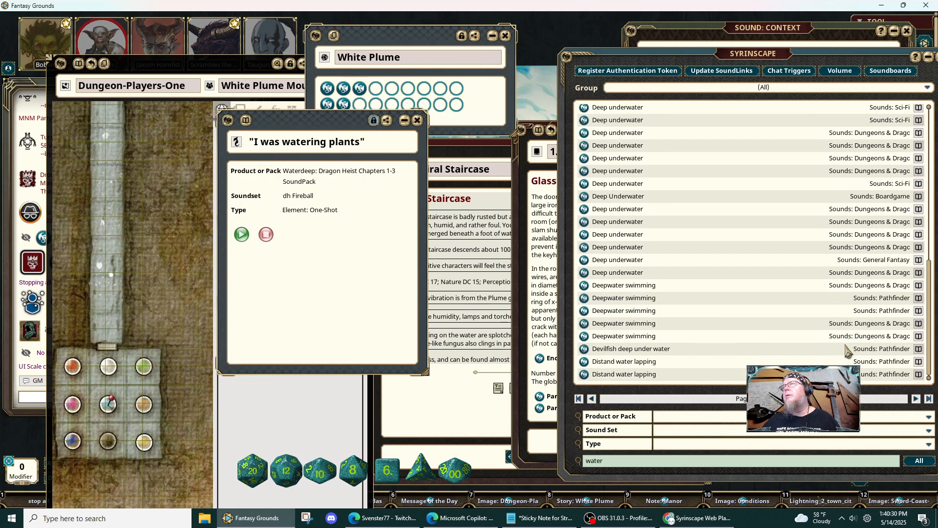
{"action": "left_click", "coordinate": [916, 398]}
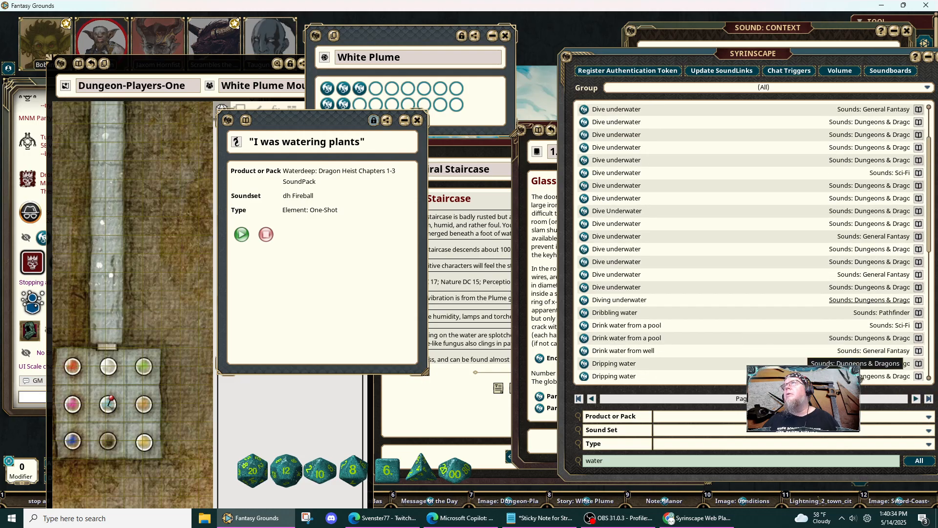
{"action": "scroll", "coordinate": [861, 377], "scroll_direction": "down", "scroll_amount": 10}
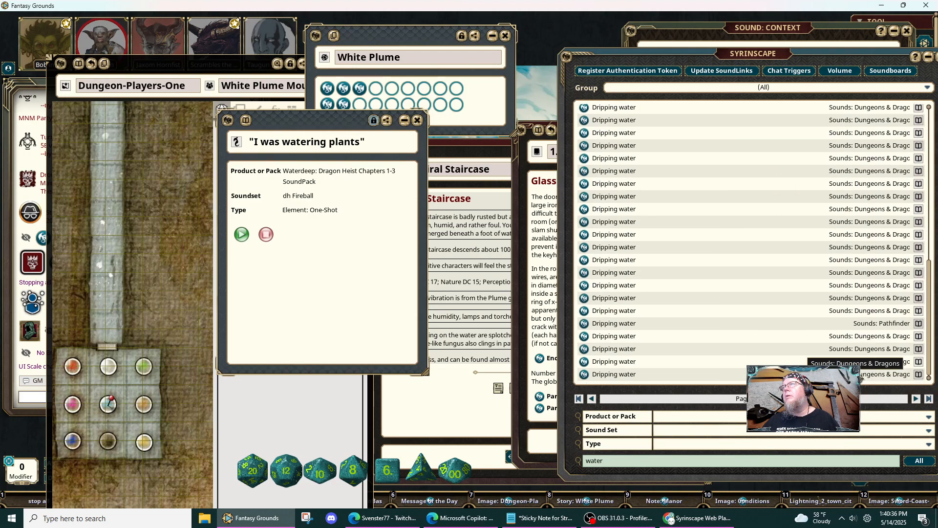
{"action": "left_click", "coordinate": [920, 405]}
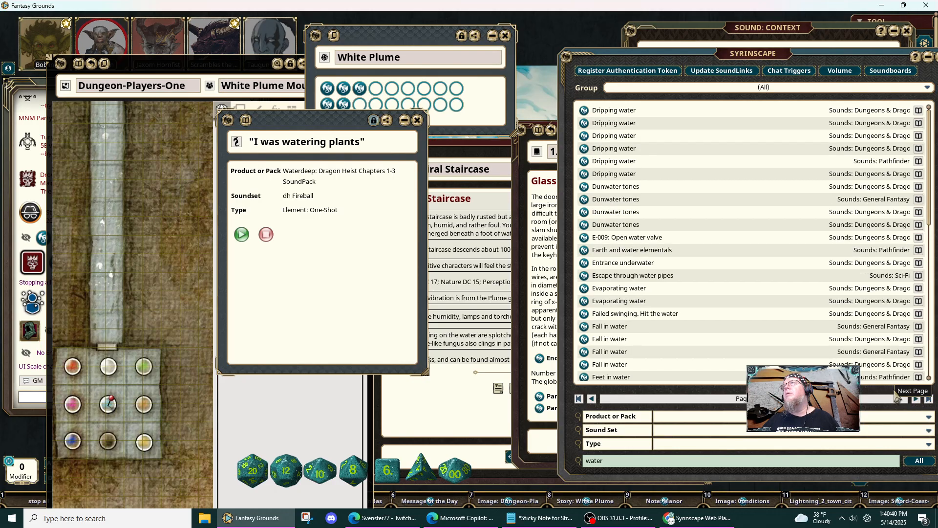
{"action": "scroll", "coordinate": [808, 293], "scroll_direction": "down", "scroll_amount": 8}
{"action": "scroll", "coordinate": [808, 348], "scroll_direction": "up", "scroll_amount": 3}
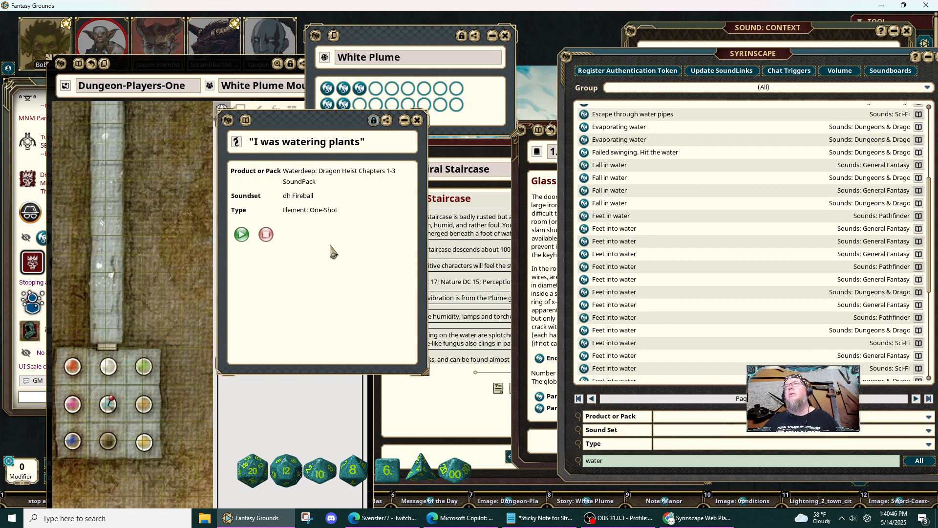
{"action": "left_click", "coordinate": [417, 121]}
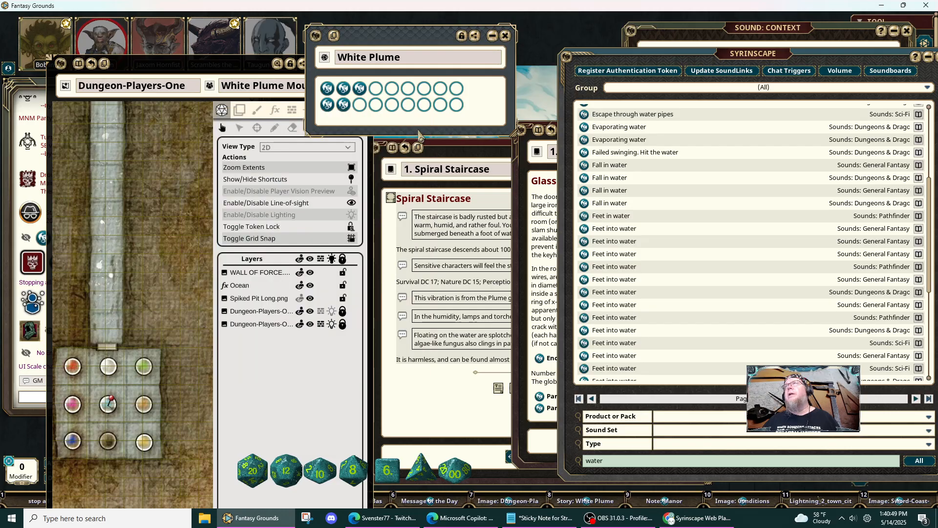
Open the "Feet into water" sounds from Location: Swamp, Threshold of knowledge, and Masks of Nyarlathotep - part 3.
{"action": "left_click", "coordinate": [587, 231]}
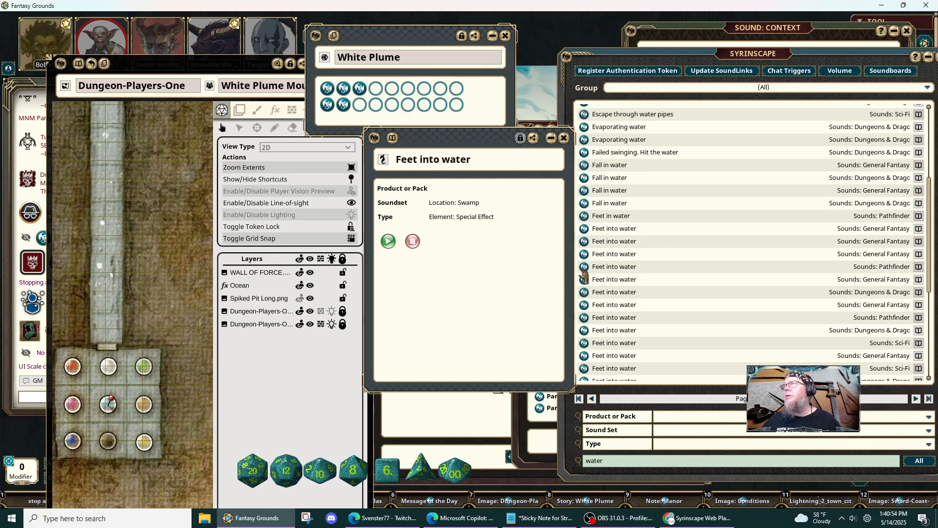
{"action": "left_click", "coordinate": [586, 347]}
{"action": "left_click", "coordinate": [585, 344]}
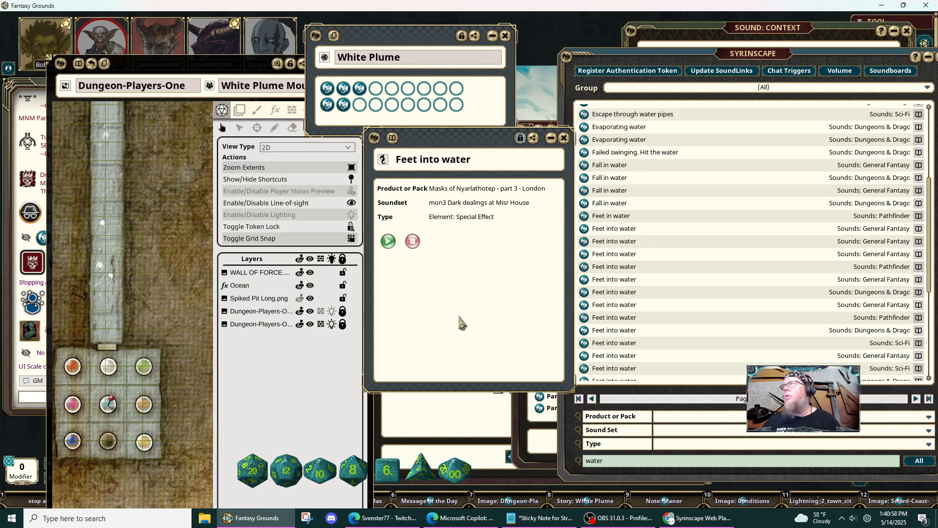
Audition the Masks of Nyarlathotep "Feet into water" sound, add it to the second row of the White Plume soundboard, and close its window.
{"action": "left_click_drag", "start_coordinate": [469, 278], "coordinate": [250, 279]}
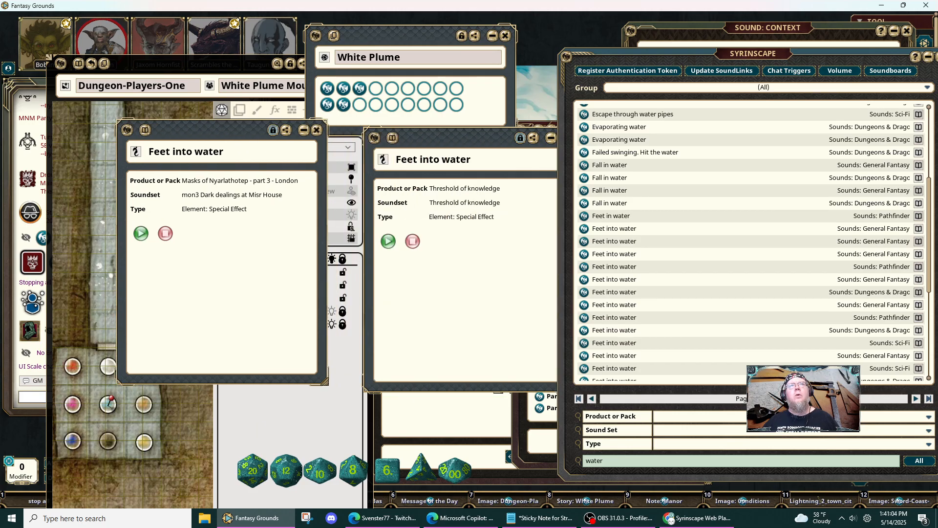
{"action": "key", "text": "alt+Tab"}
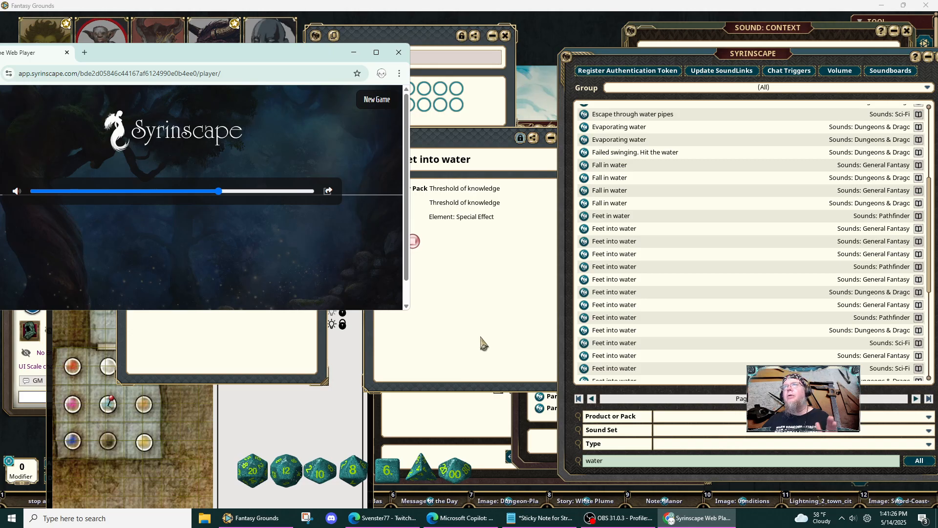
{"action": "left_click", "coordinate": [275, 317]}
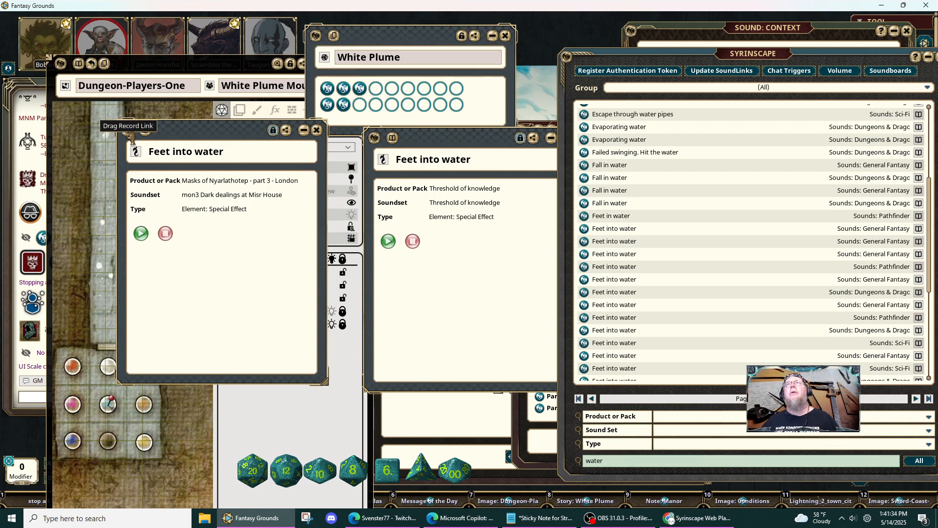
{"action": "left_click_drag", "start_coordinate": [372, 121], "coordinate": [360, 105]}
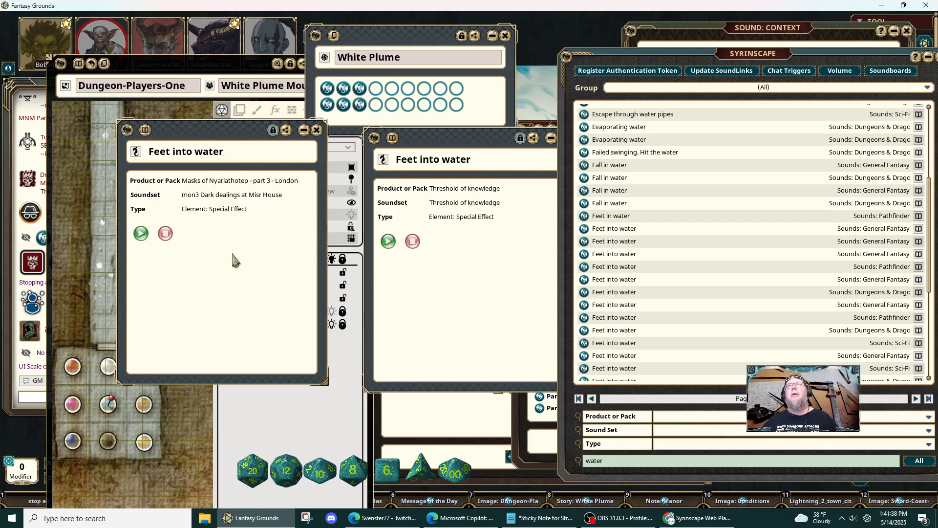
{"action": "left_click", "coordinate": [316, 130]}
Audition the Threshold of knowledge and Location: Swamp "Feet into water" sounds, closing each sound's window.
{"action": "left_click", "coordinate": [390, 245]}
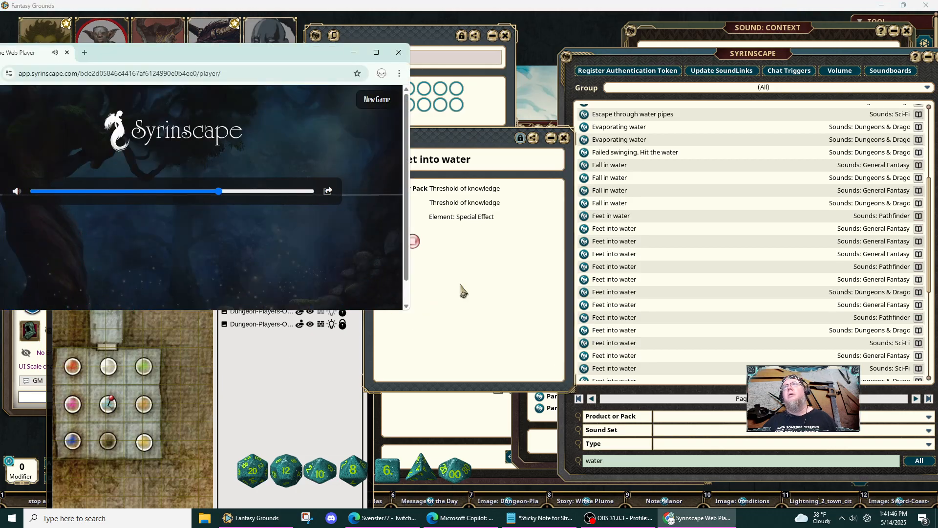
{"action": "left_click", "coordinate": [460, 284]}
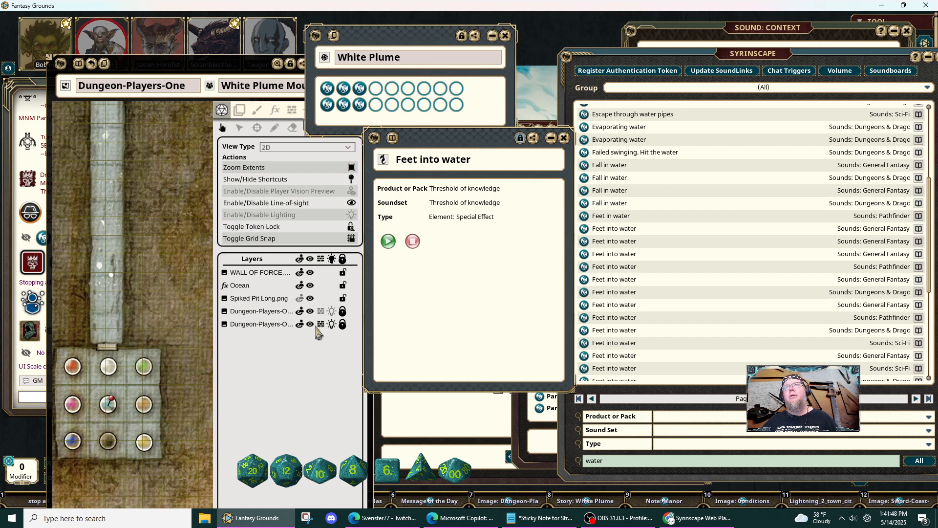
{"action": "left_click", "coordinate": [563, 140]}
{"action": "left_click", "coordinate": [388, 240]}
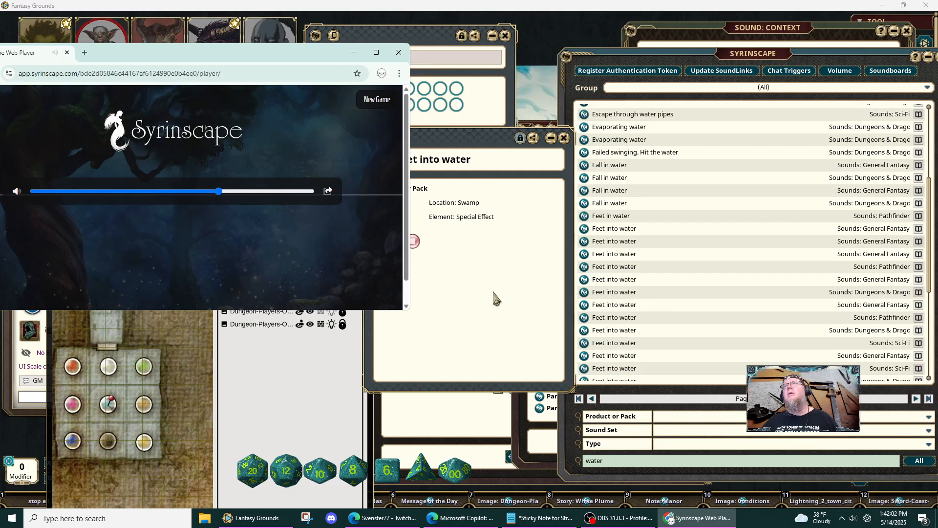
{"action": "left_click", "coordinate": [465, 271]}
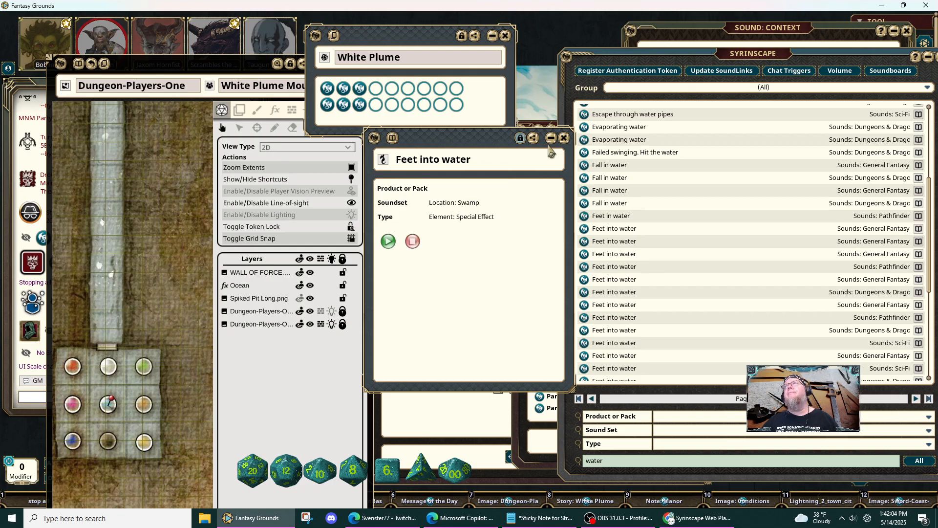
{"action": "left_click", "coordinate": [565, 139]}
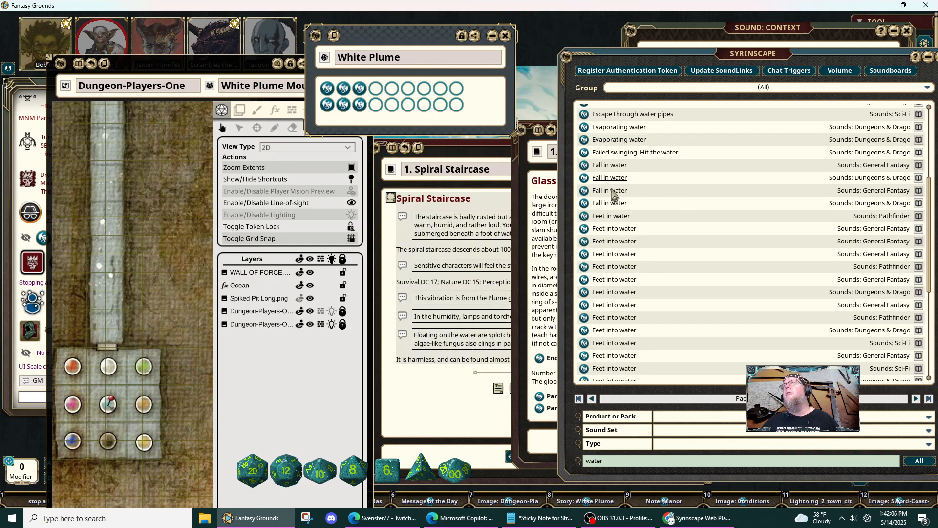
Audition the Tomb of Annihilation sound "Failed swinging. Hit the water" and close its window.
{"action": "scroll", "coordinate": [717, 272], "scroll_direction": "up", "scroll_amount": 3}
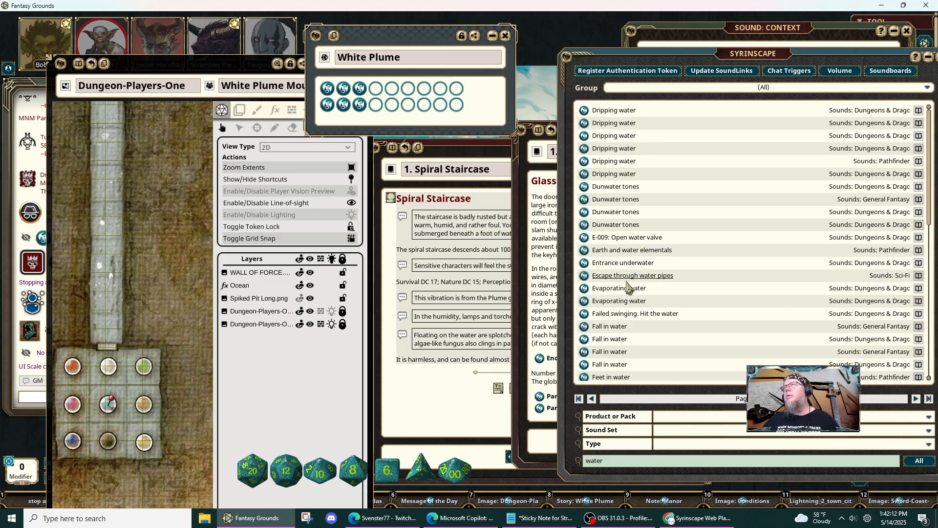
{"action": "left_click", "coordinate": [585, 314]}
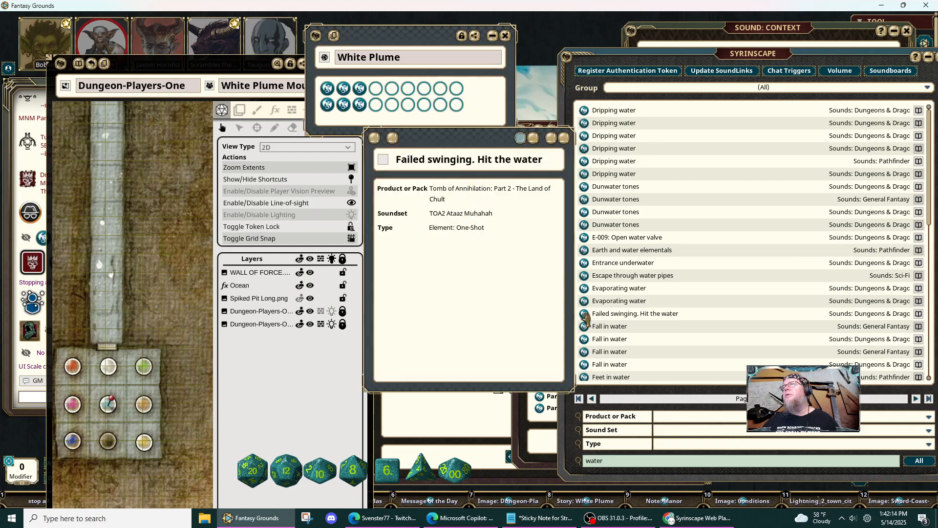
{"action": "left_click", "coordinate": [388, 252]}
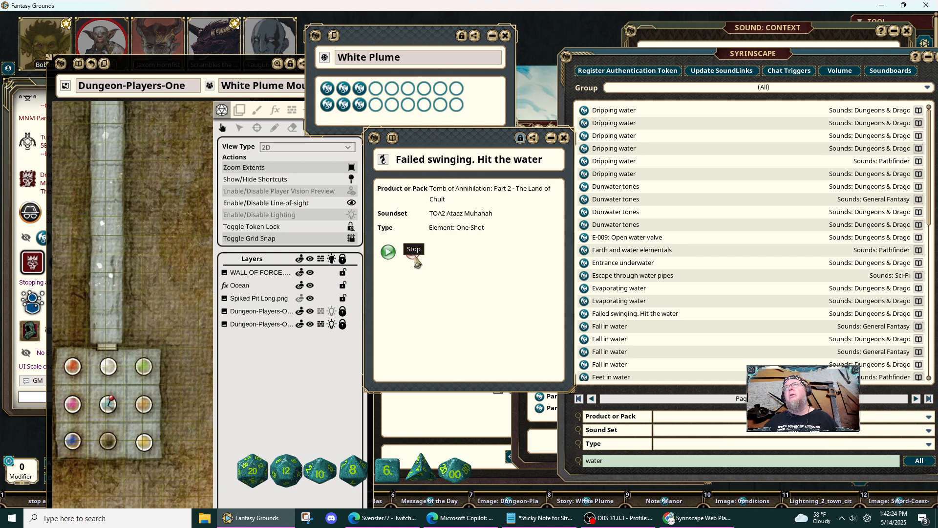
{"action": "left_click", "coordinate": [564, 139]}
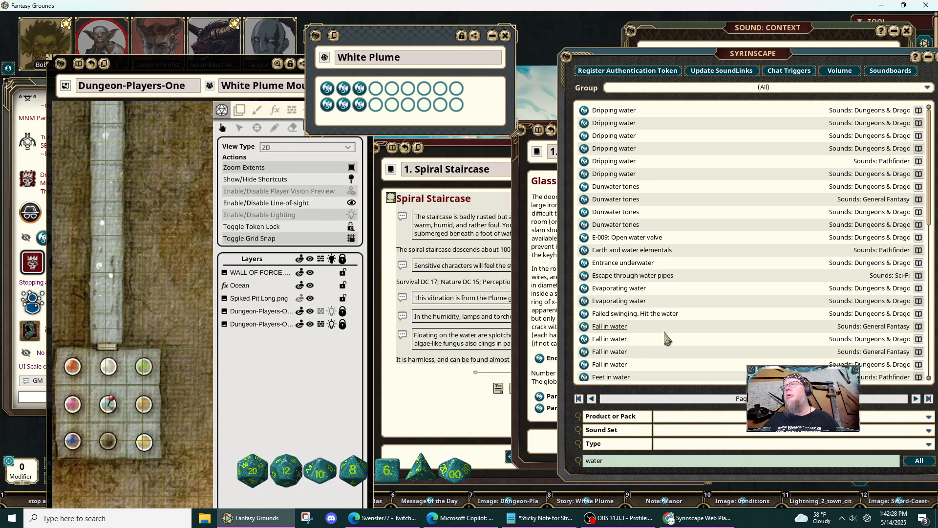
Browse further water results and open the "Into the water" sound from Strength of Thousands - Hurricane's howl, moving its window aside.
{"action": "left_click", "coordinate": [917, 400]}
{"action": "left_click", "coordinate": [921, 402]}
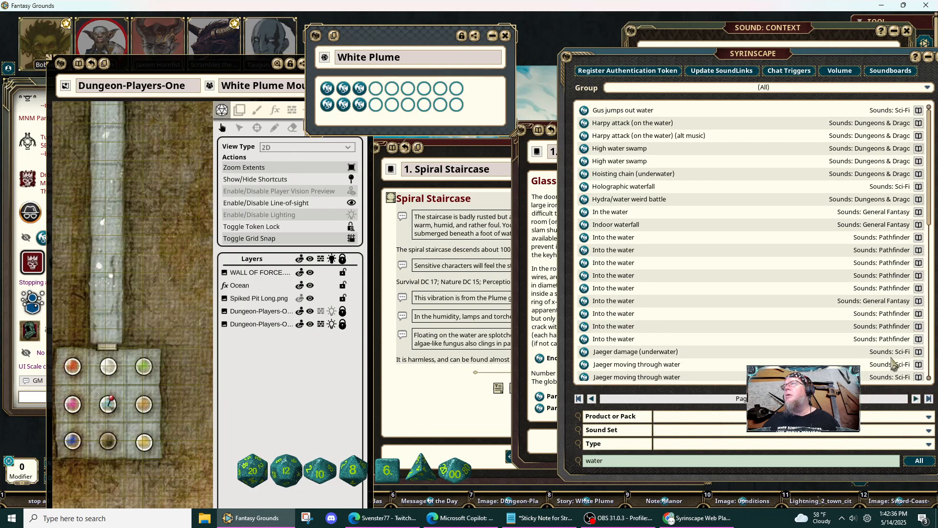
{"action": "scroll", "coordinate": [894, 364], "scroll_direction": "down", "scroll_amount": 5}
{"action": "scroll", "coordinate": [894, 364], "scroll_direction": "down", "scroll_amount": 4}
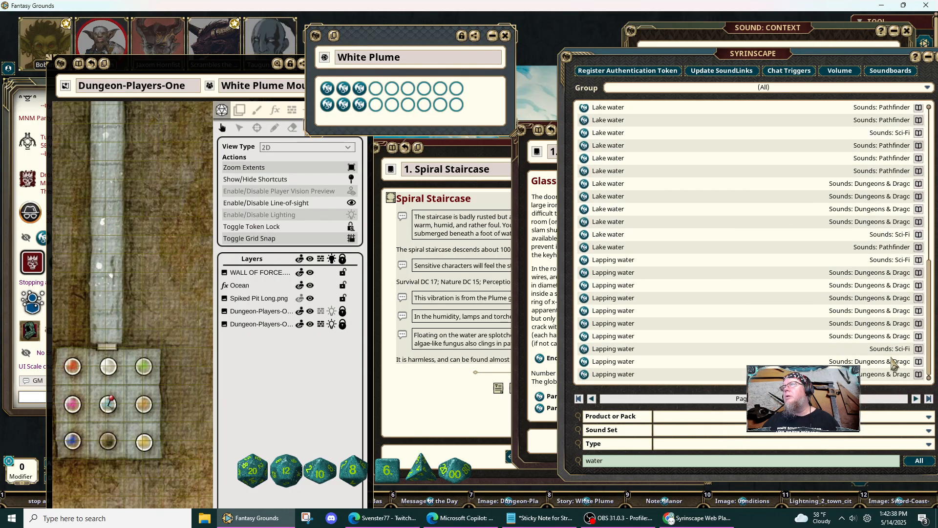
{"action": "scroll", "coordinate": [894, 364], "scroll_direction": "up", "scroll_amount": 9}
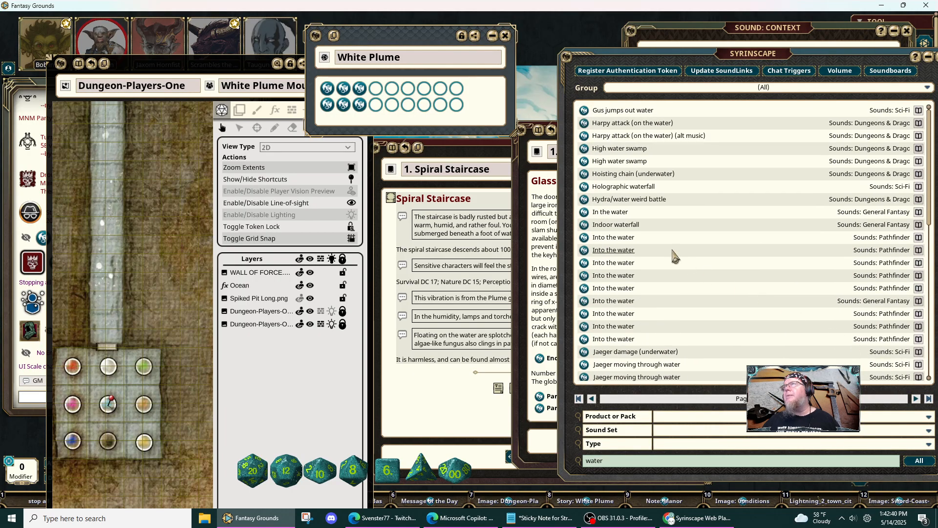
{"action": "left_click", "coordinate": [586, 251]}
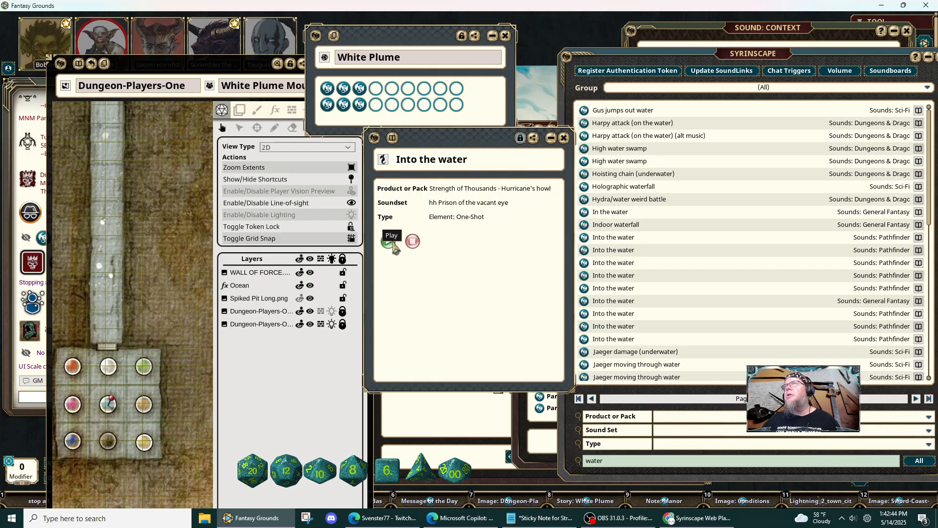
{"action": "left_click_drag", "start_coordinate": [492, 258], "coordinate": [402, 274]}
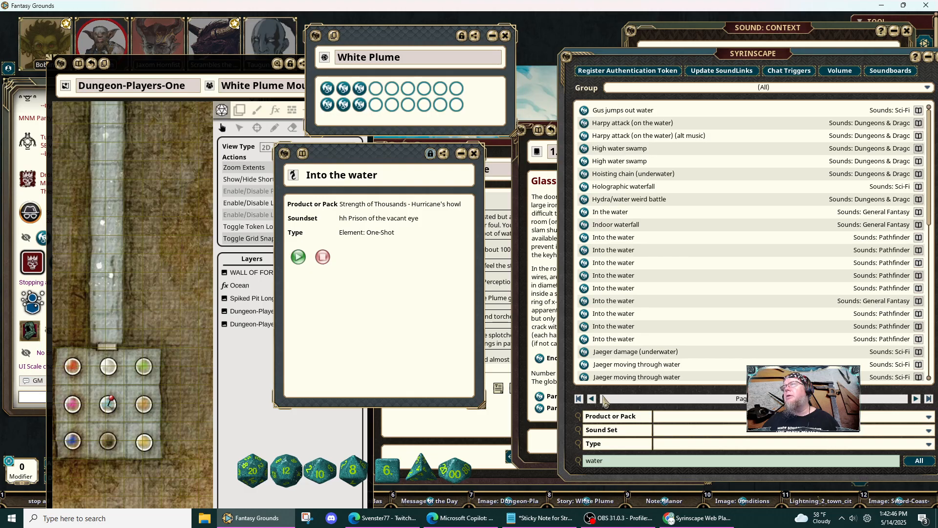
Browse the next page of water sound results and move the "Into the water" sound window aside.
{"action": "scroll", "coordinate": [789, 352], "scroll_direction": "down", "scroll_amount": 10}
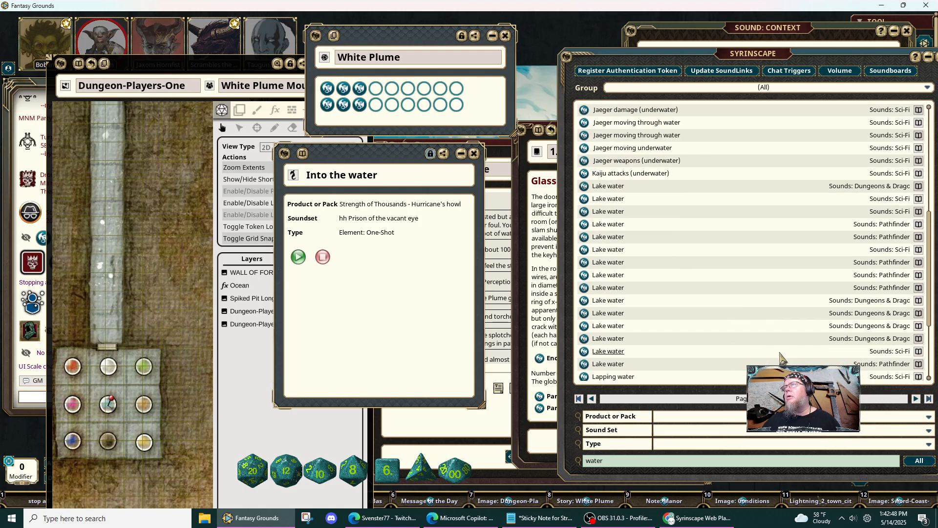
{"action": "left_click", "coordinate": [915, 401]}
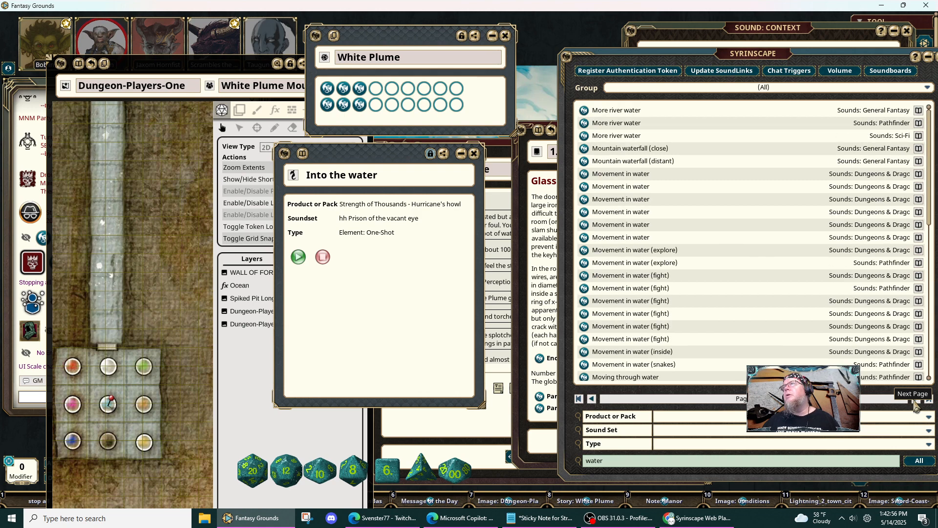
{"action": "scroll", "coordinate": [789, 325], "scroll_direction": "down", "scroll_amount": 2}
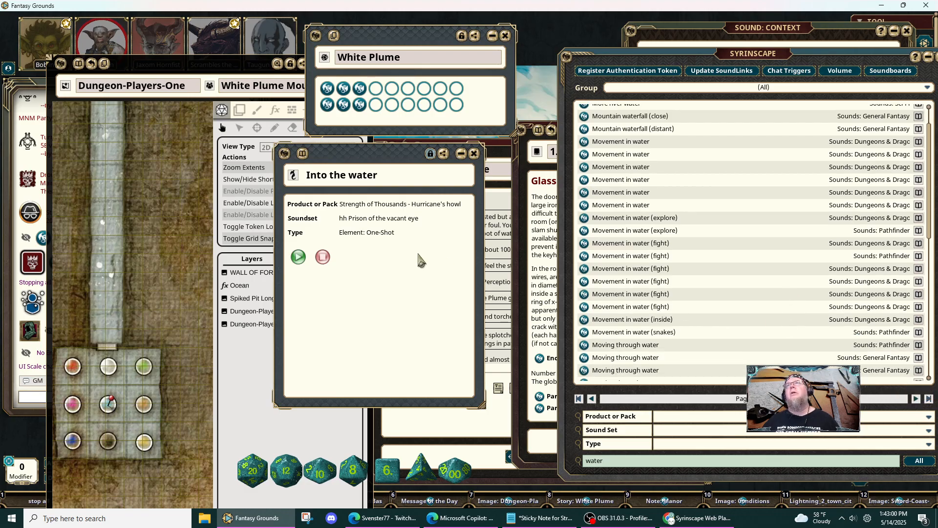
{"action": "left_click_drag", "start_coordinate": [418, 255], "coordinate": [322, 260]}
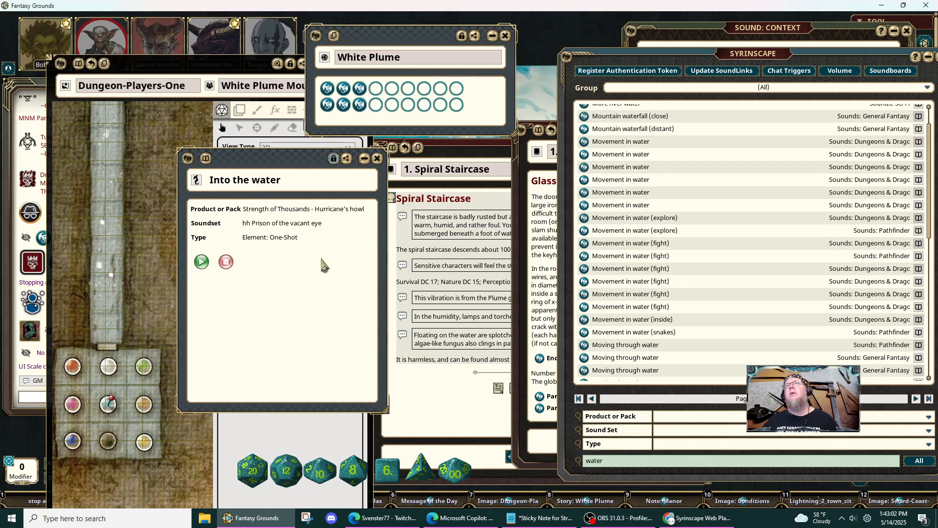
Inspect the first sound in the White Plume soundboard's second row, then close it and the "Into the water" window.
{"action": "left_click", "coordinate": [328, 107]}
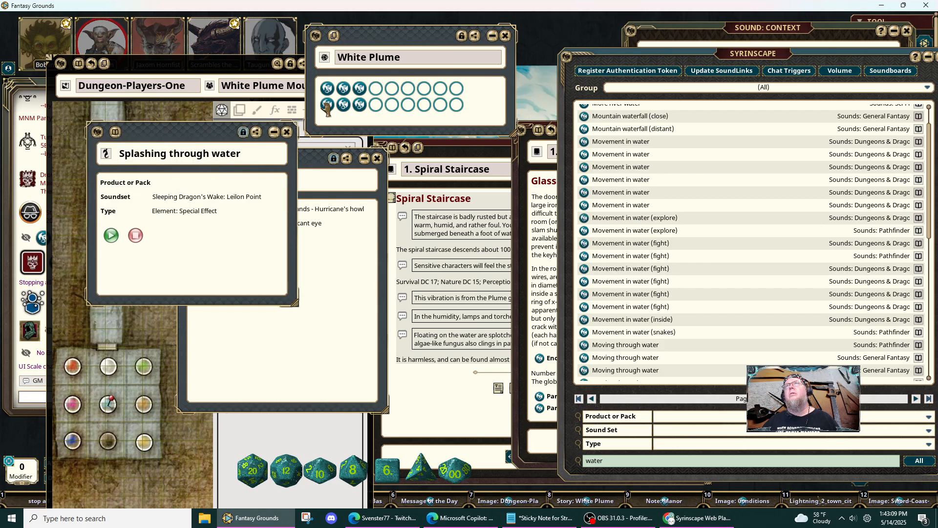
{"action": "left_click", "coordinate": [288, 132]}
{"action": "right_click", "coordinate": [329, 108]}
{"action": "mouse_move", "coordinate": [344, 118]}
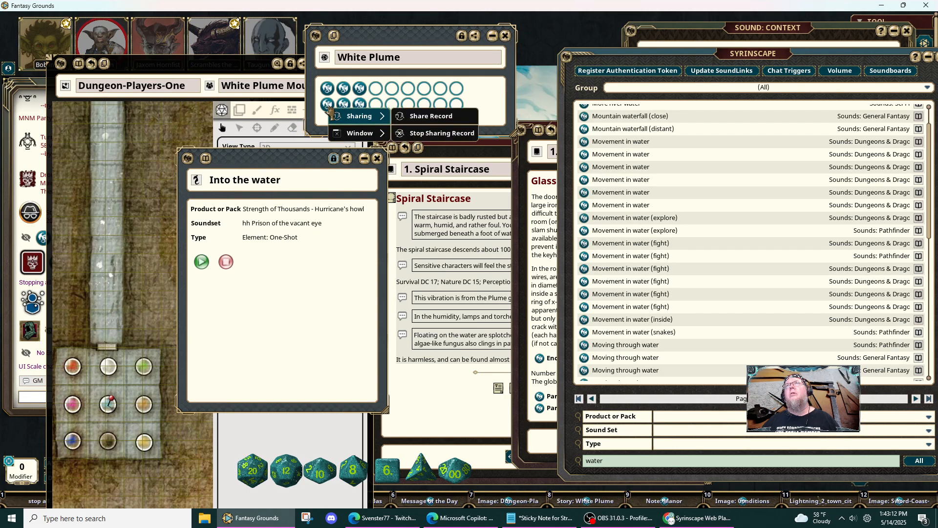
{"action": "left_click", "coordinate": [254, 140]}
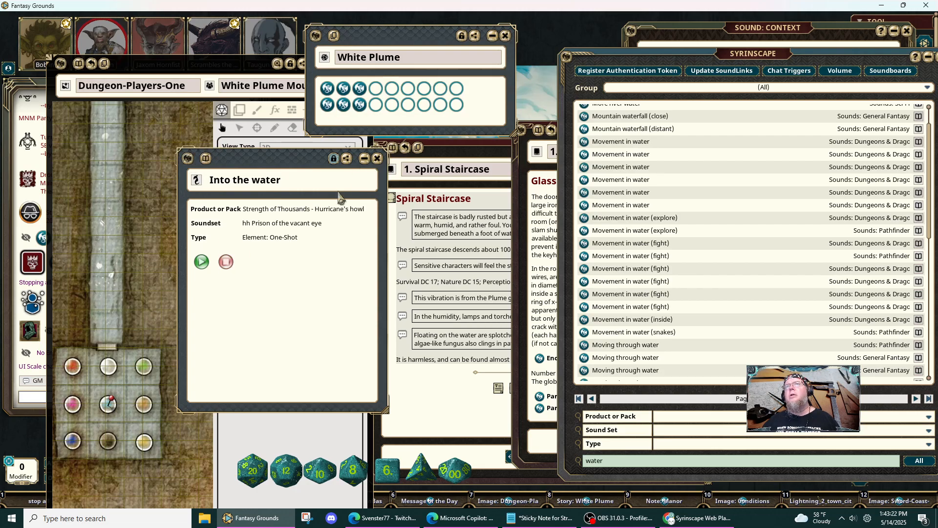
{"action": "left_click", "coordinate": [376, 158]}
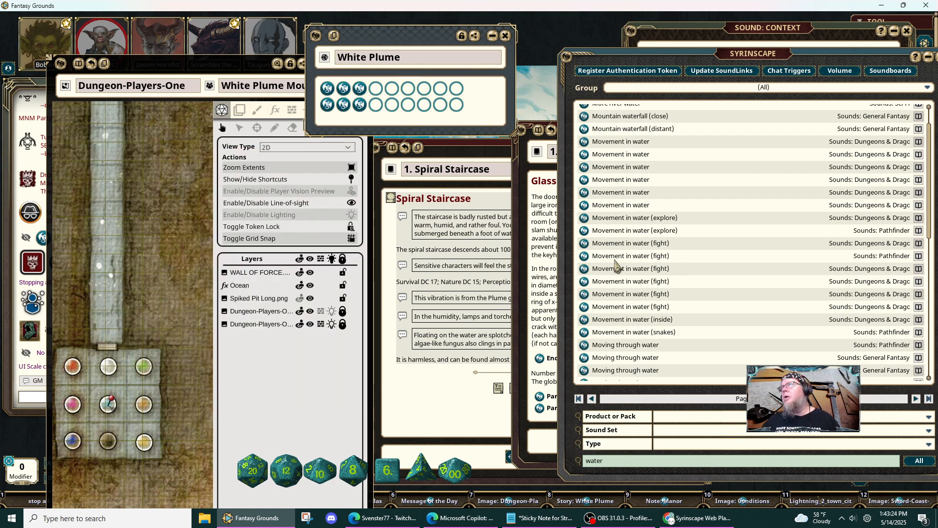
Add the Spoken on the Song Wind "Movement in water (fight)" sound to the soundboard's second row, fifth slot, and close its window.
{"action": "left_click", "coordinate": [583, 255]}
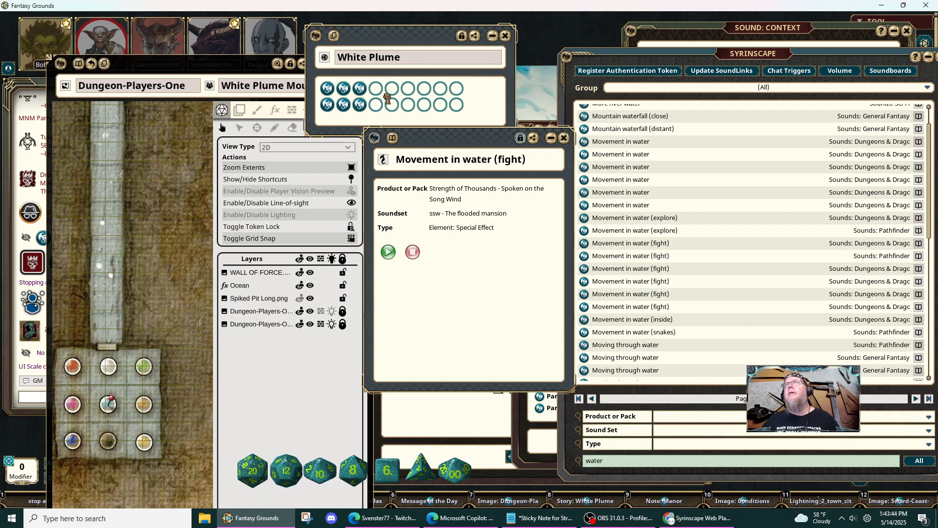
{"action": "left_click_drag", "start_coordinate": [388, 99], "coordinate": [391, 105]}
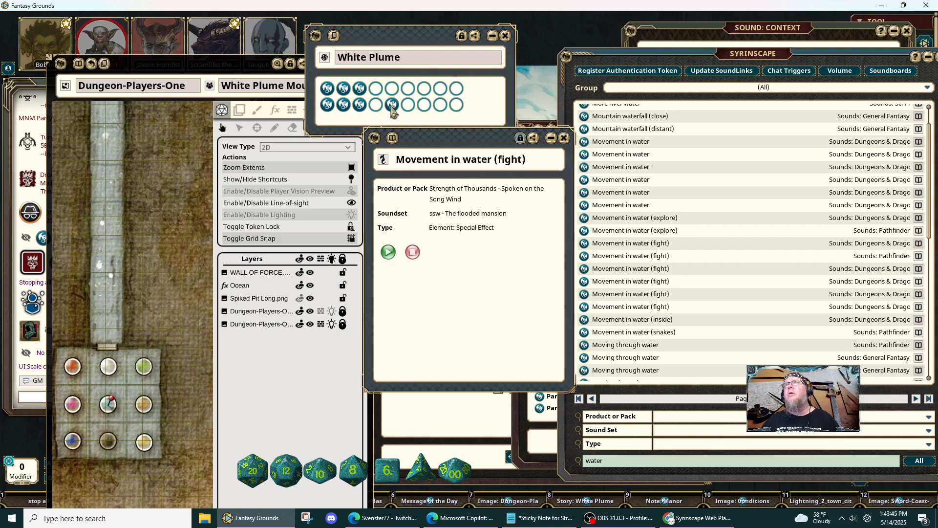
{"action": "left_click", "coordinate": [569, 143]}
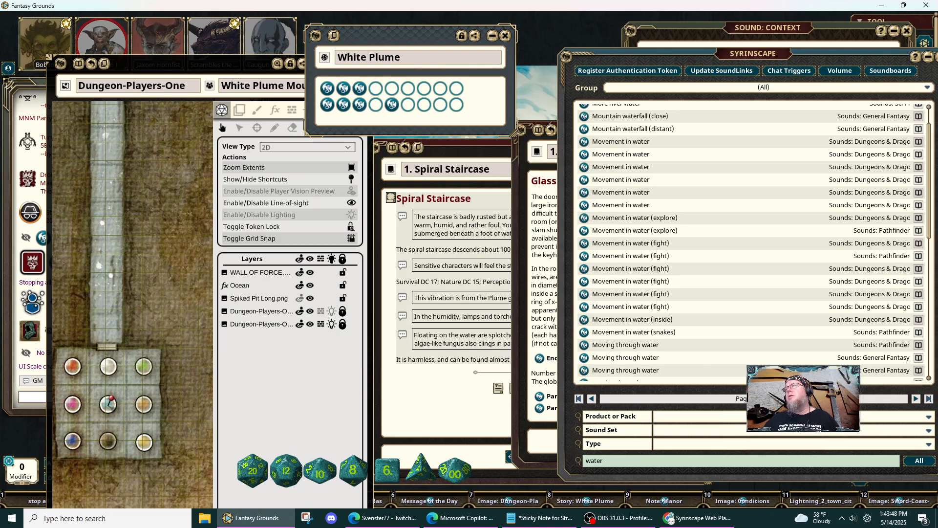
Return to page 4 of the water results and audition the Hell's Rebels "Dive into the water" mood, stopping it and closing its window.
{"action": "scroll", "coordinate": [828, 342], "scroll_direction": "down", "scroll_amount": 10}
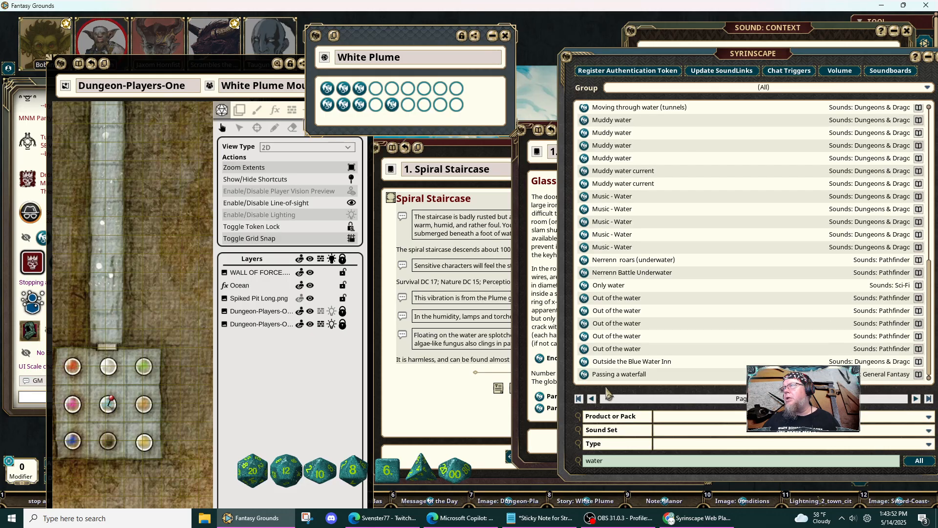
{"action": "left_click", "coordinate": [592, 399]}
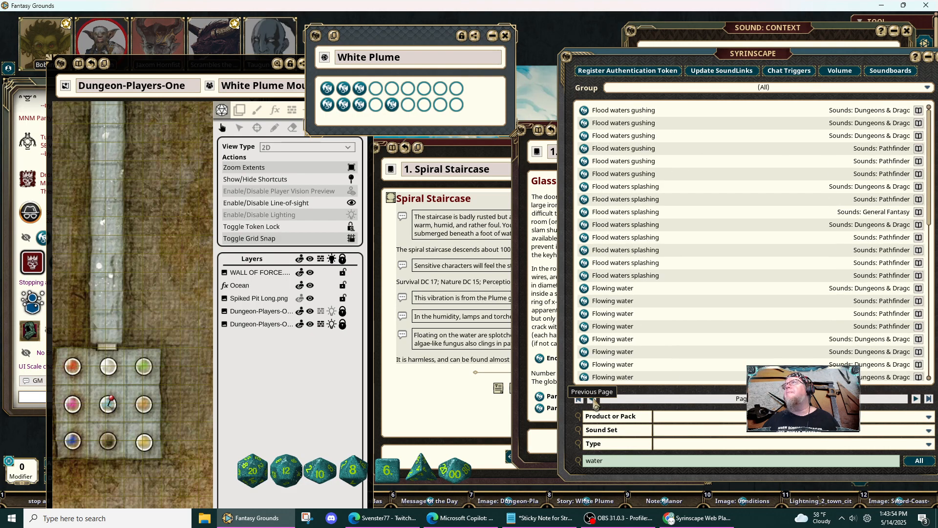
{"action": "left_click", "coordinate": [591, 398]}
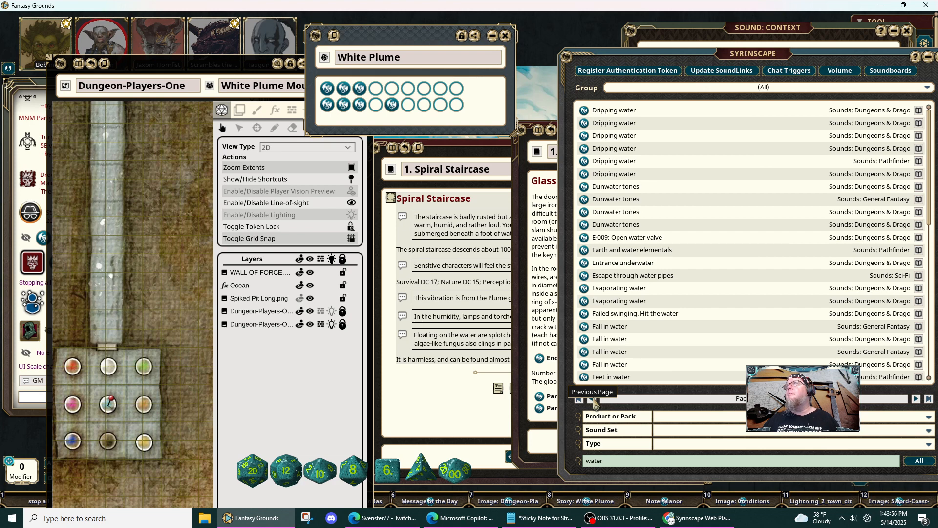
{"action": "left_click", "coordinate": [592, 399]}
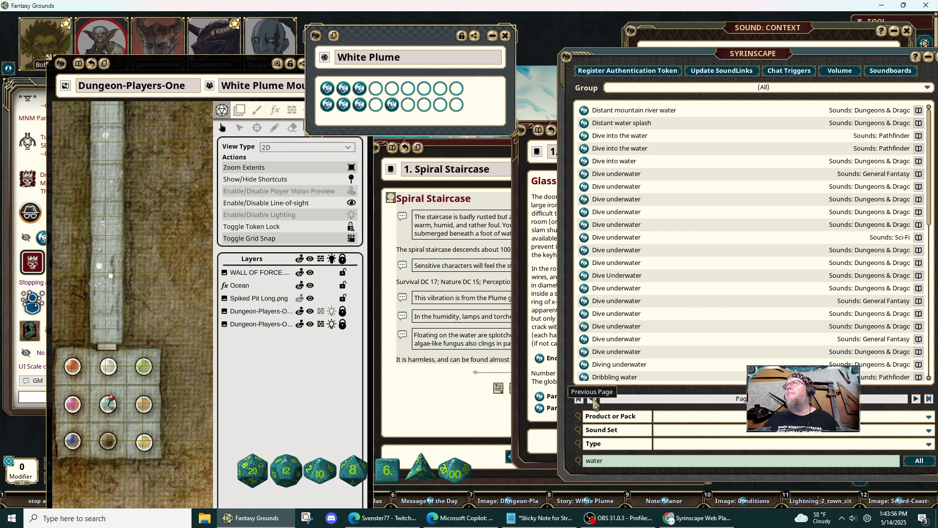
{"action": "left_click", "coordinate": [585, 148]}
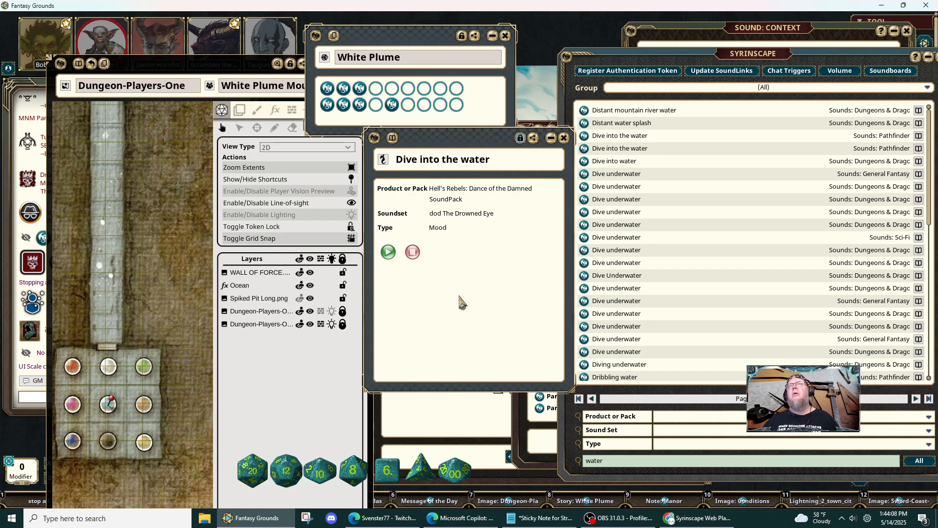
{"action": "left_click", "coordinate": [413, 252]}
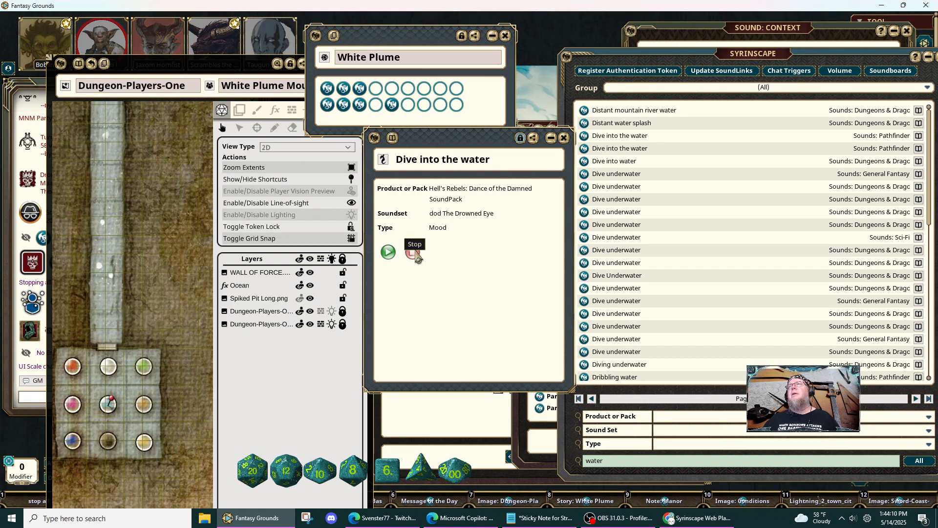
{"action": "left_click", "coordinate": [564, 138]}
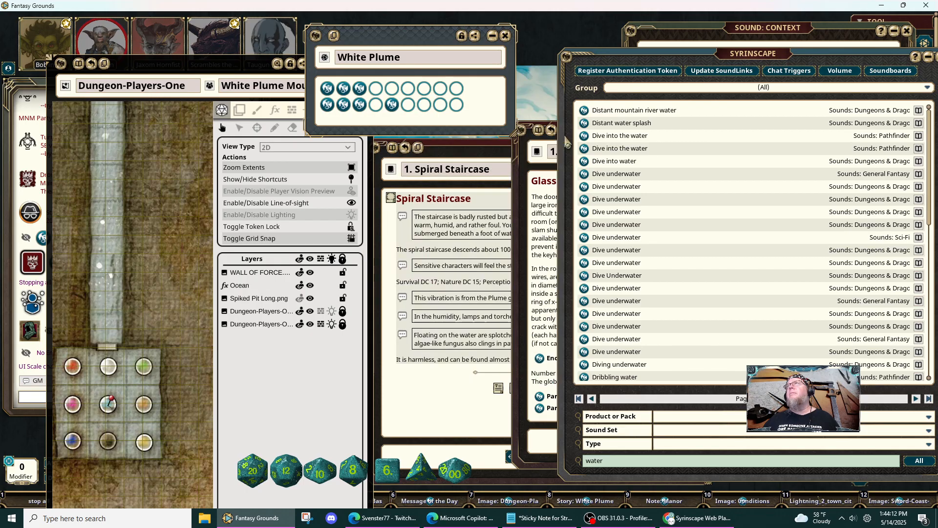
Audition the Wild Beyond the Witchlight "Dive into water" sound and replay the Hell's Rebels "Dive into the water" mood, closing both windows.
{"action": "left_click", "coordinate": [587, 149]}
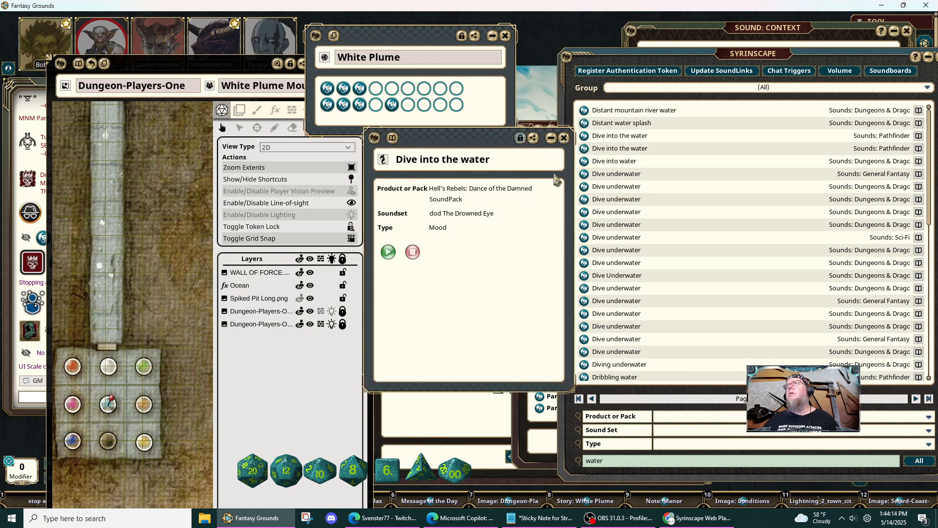
{"action": "left_click", "coordinate": [585, 162]}
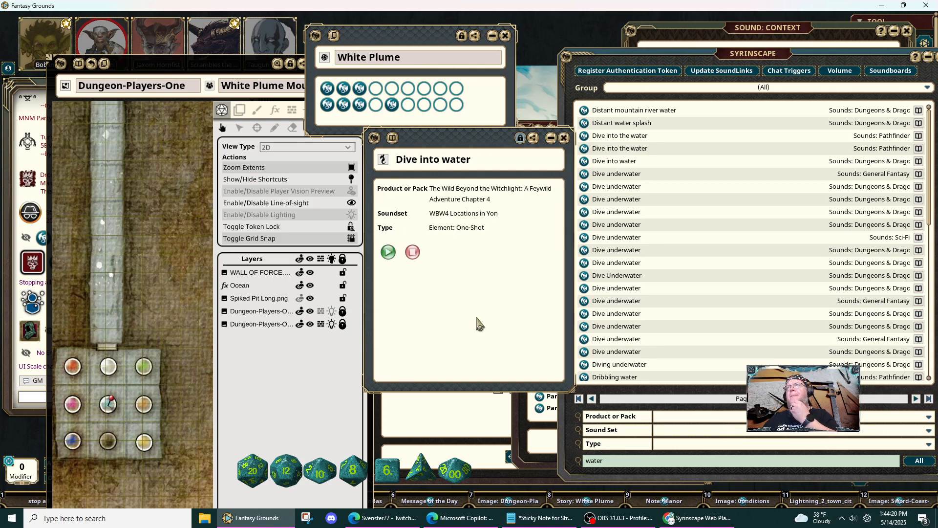
{"action": "left_click_drag", "start_coordinate": [477, 318], "coordinate": [271, 330]}
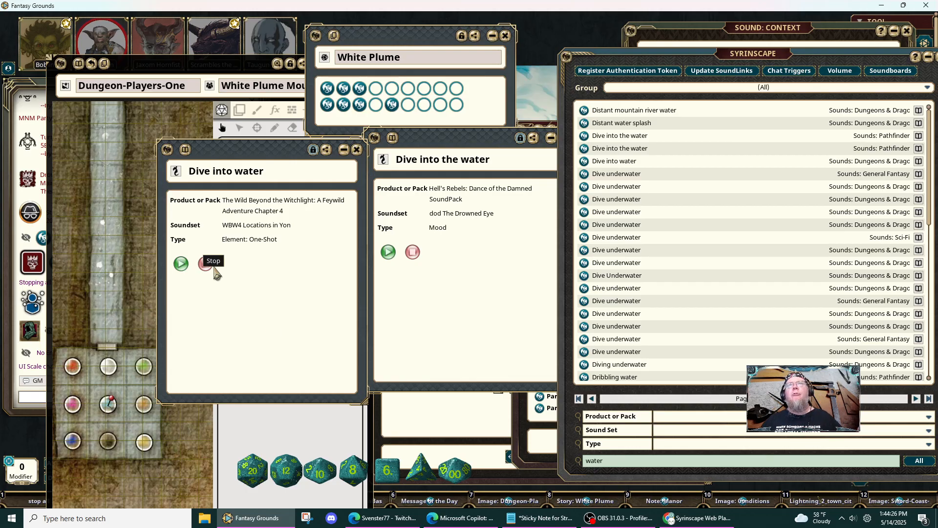
{"action": "left_click", "coordinate": [356, 149]}
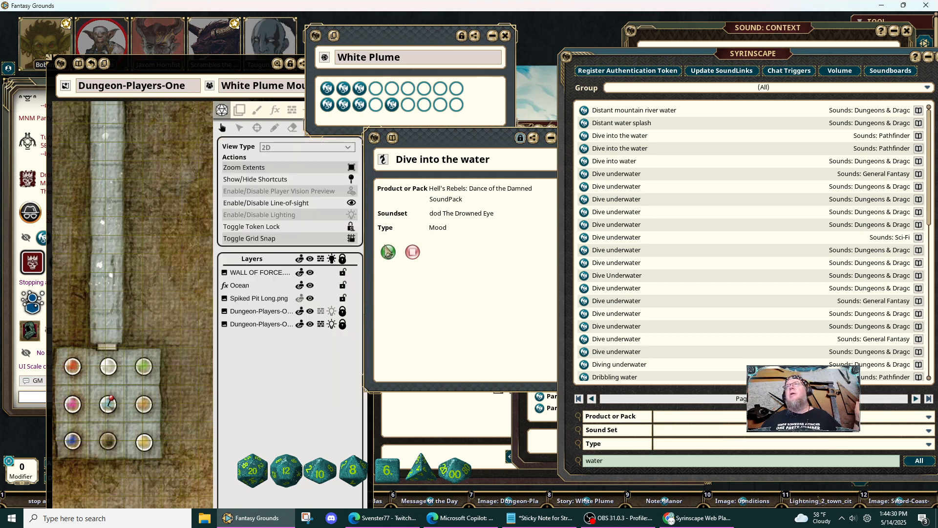
{"action": "left_click", "coordinate": [389, 257]}
{"action": "left_click_drag", "start_coordinate": [486, 303], "coordinate": [322, 307]}
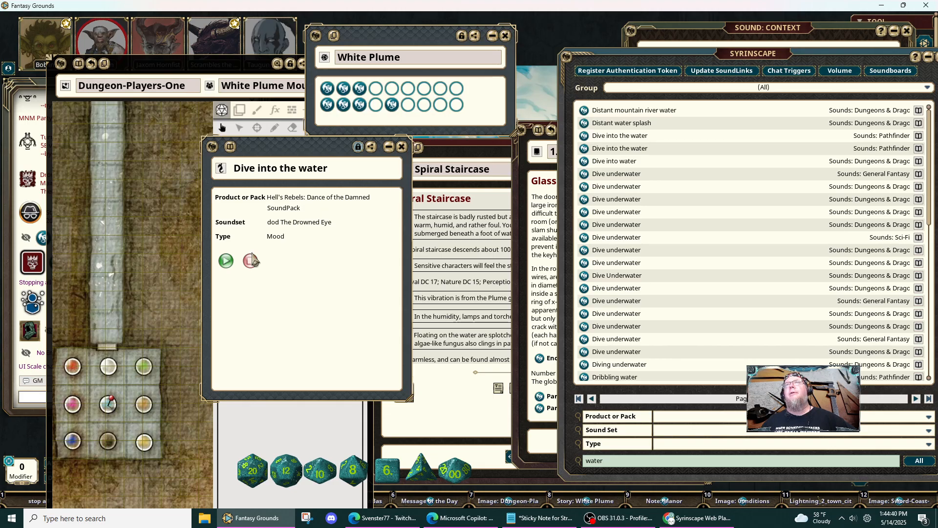
{"action": "left_click", "coordinate": [401, 146]}
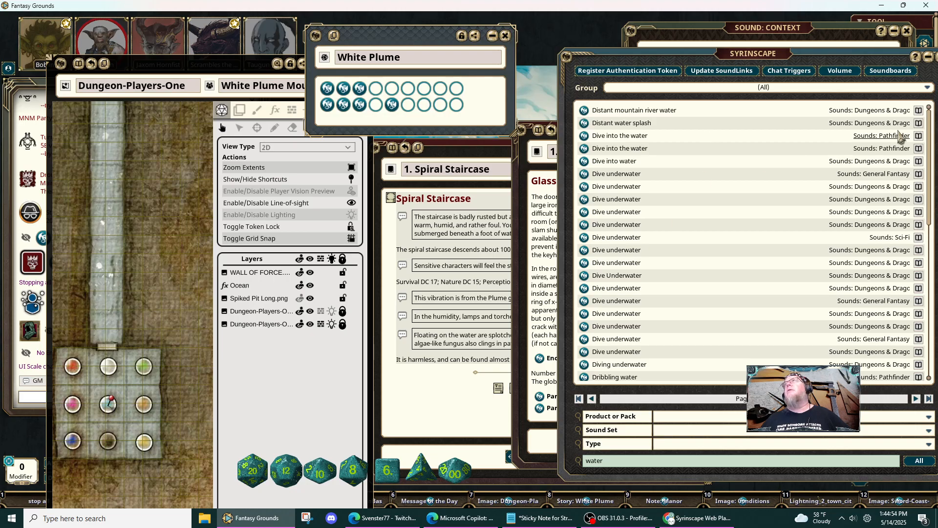
Close the Syrinscape sound list, then move the Dungeon-Players-One map window clear of the chat and lock the map record.
{"action": "left_click_drag", "start_coordinate": [838, 59], "coordinate": [786, 59]}
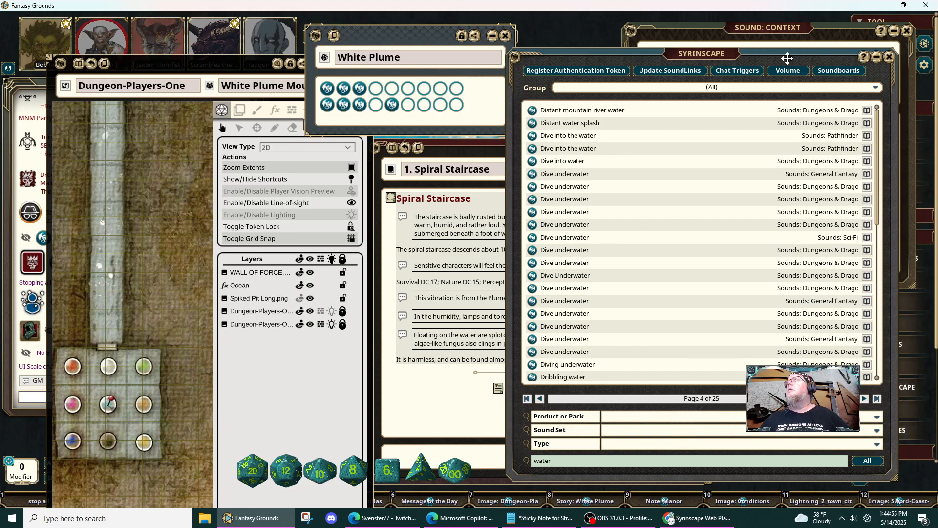
{"action": "left_click", "coordinate": [893, 62]}
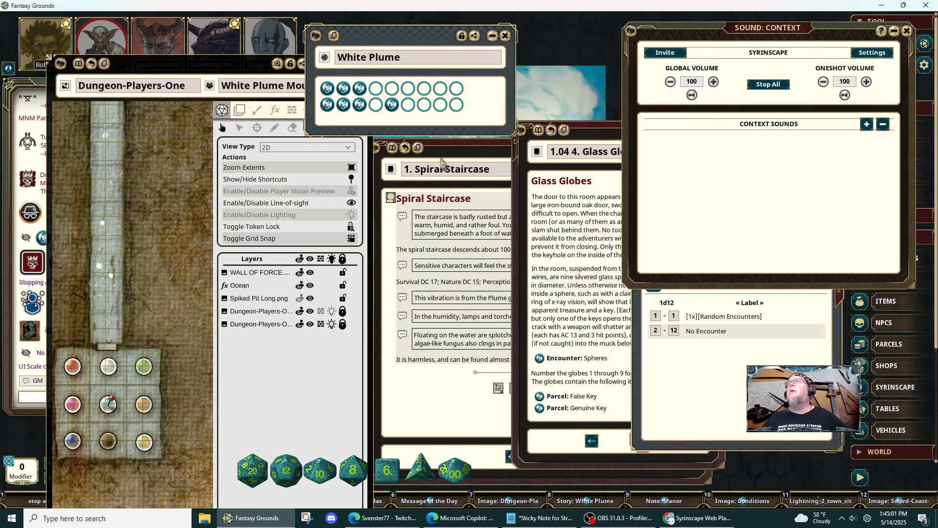
{"action": "scroll", "coordinate": [153, 205], "scroll_direction": "down", "scroll_amount": 3}
{"action": "left_click", "coordinate": [152, 205]}
{"action": "left_click_drag", "start_coordinate": [154, 201], "coordinate": [219, 287]}
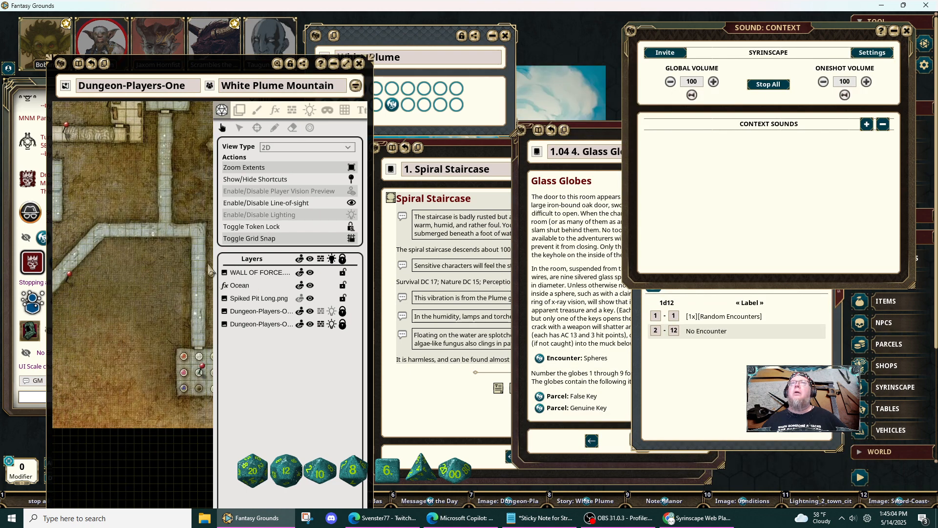
{"action": "left_click_drag", "start_coordinate": [181, 73], "coordinate": [480, 50]}
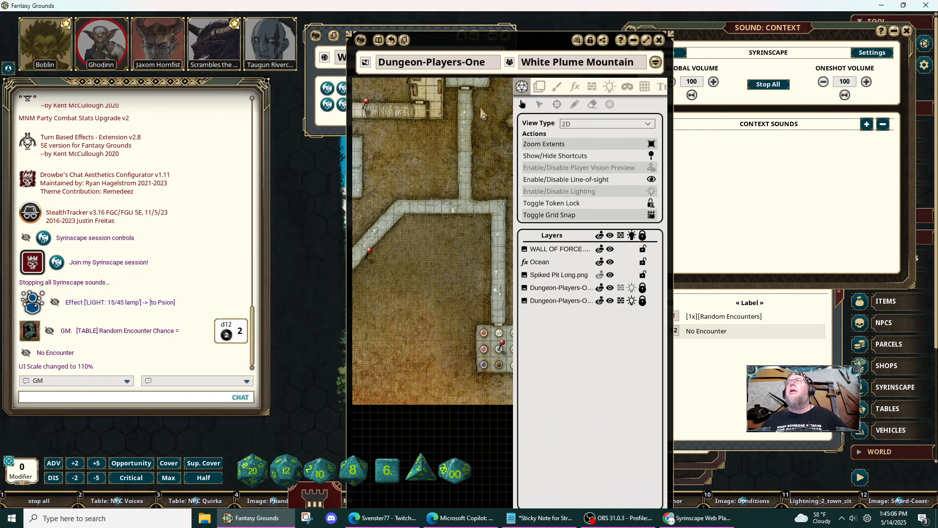
{"action": "left_click_drag", "start_coordinate": [433, 266], "coordinate": [463, 318]}
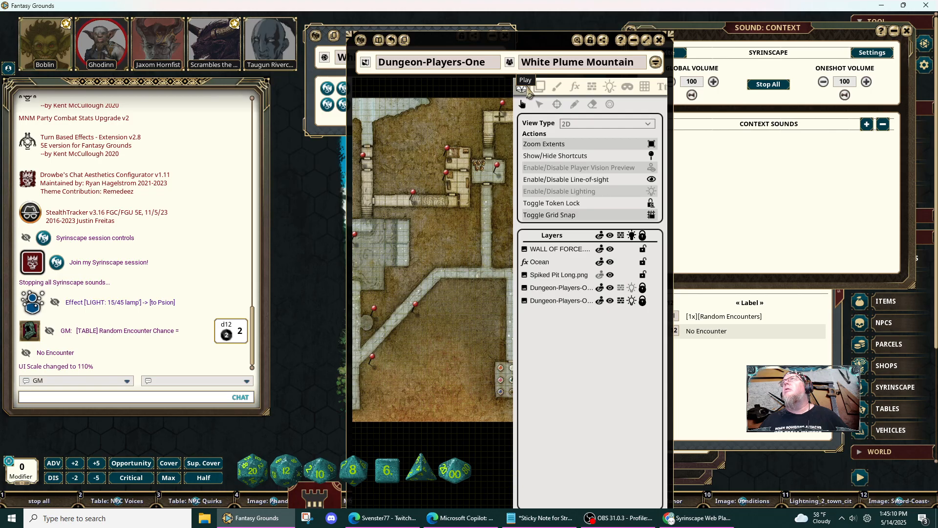
{"action": "left_click", "coordinate": [593, 42]}
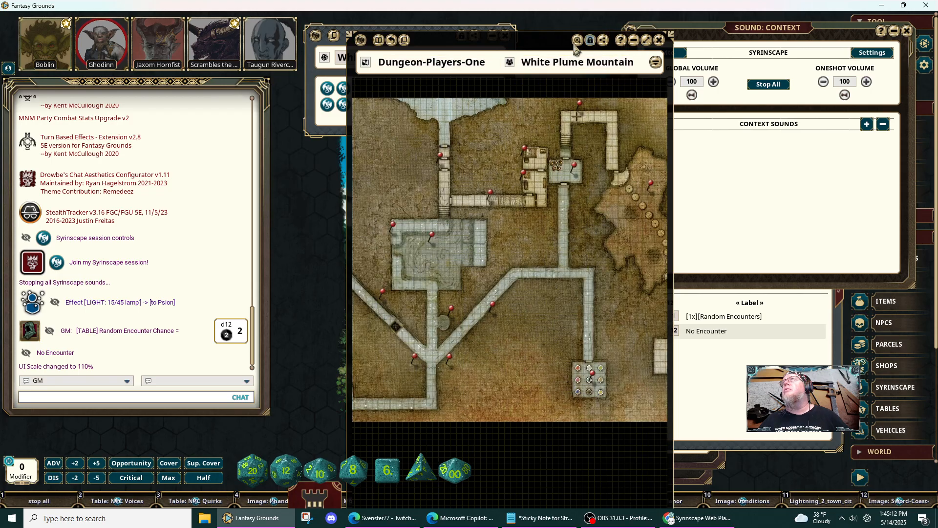
Open the Dungeon-Players-Three map from the pin beyond the current map's west edge and enter "Whitel Plume Mountain West" as its player-facing name.
{"action": "scroll", "coordinate": [503, 269], "scroll_direction": "down", "scroll_amount": 2}
{"action": "scroll", "coordinate": [504, 269], "scroll_direction": "down", "scroll_amount": 1}
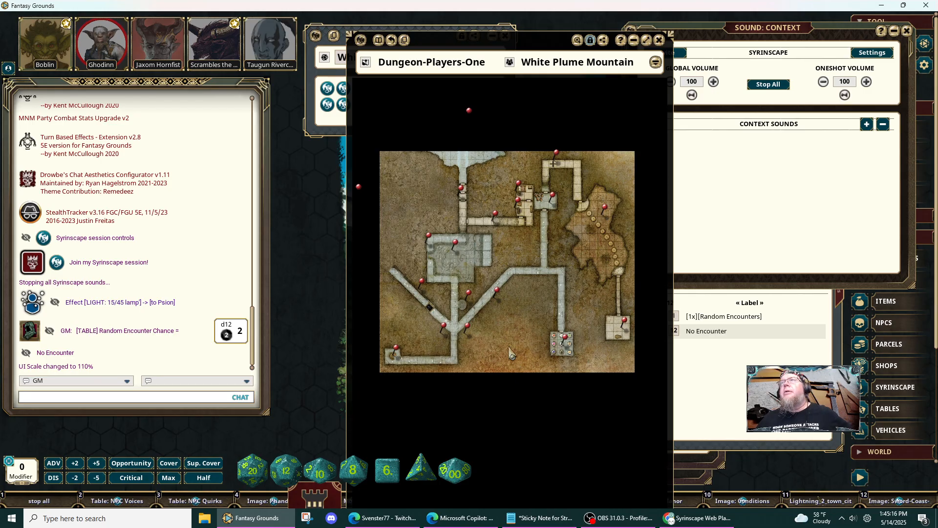
{"action": "left_click", "coordinate": [358, 193]}
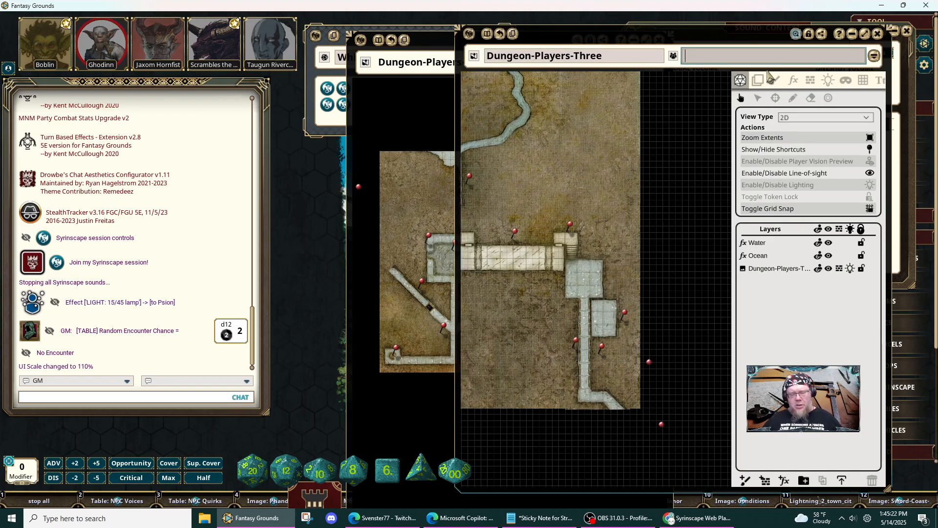
{"action": "type", "text": "Whitel P"}
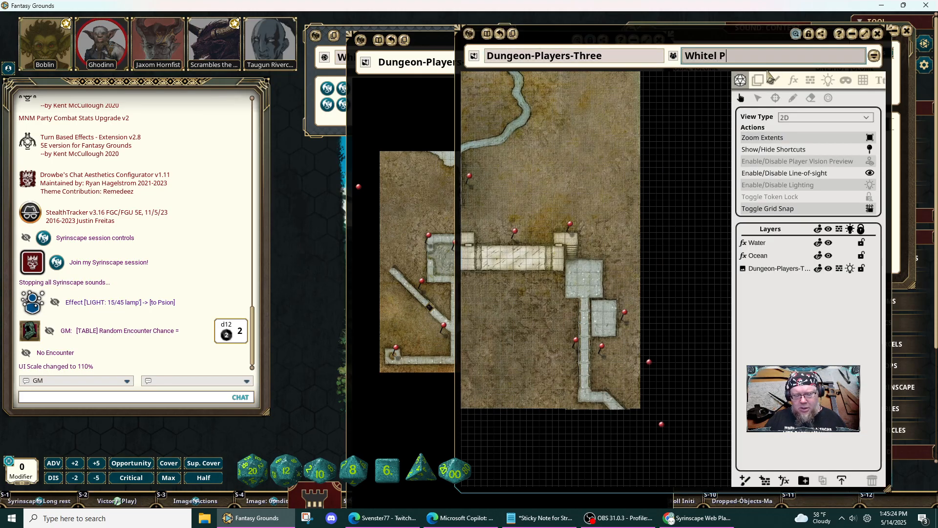
{"action": "type", "text": "lume Mo"}
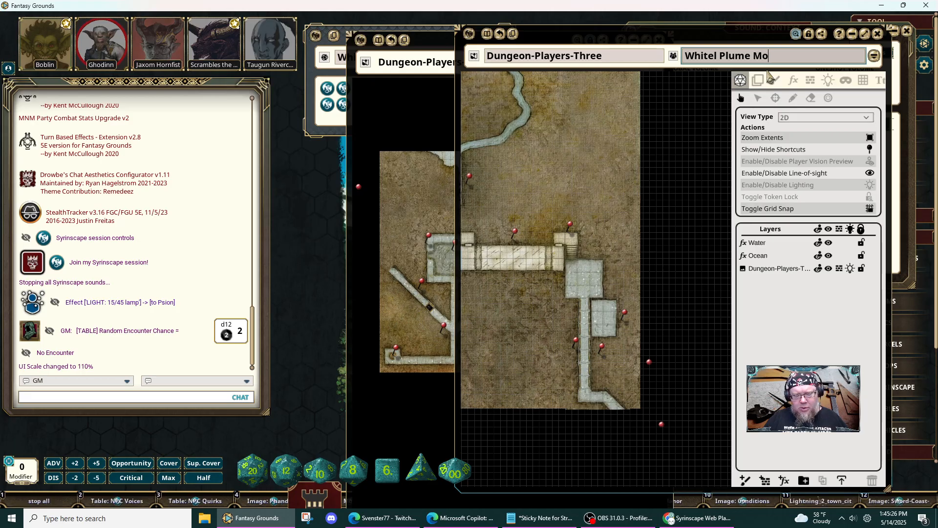
{"action": "type", "text": "untain West"}
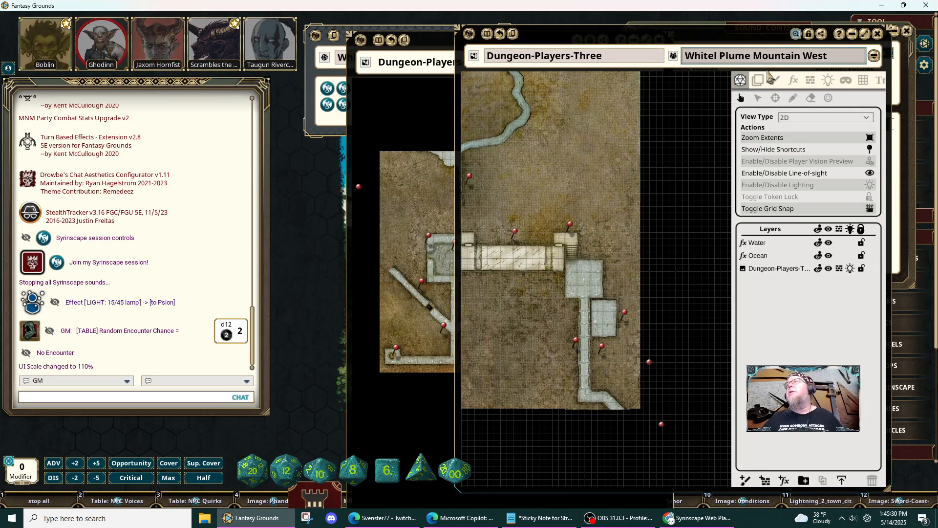
Correct the Dungeon-Players-Three map's player-facing name to "White Plume Mountain West" and close its window.
{"action": "scroll", "coordinate": [677, 284], "scroll_direction": "down", "scroll_amount": 4}
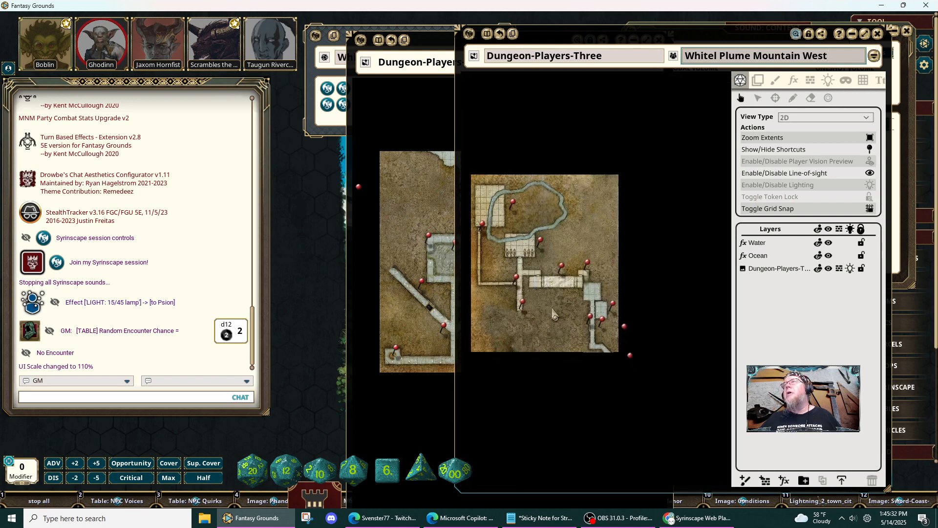
{"action": "left_click_drag", "start_coordinate": [552, 308], "coordinate": [633, 251]}
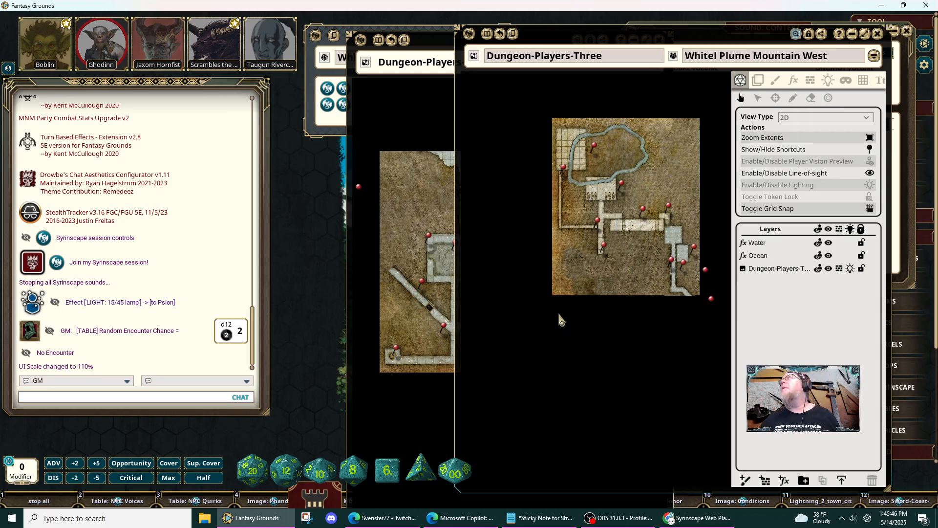
{"action": "left_click", "coordinate": [716, 57]}
{"action": "key", "text": "BackSpace"}
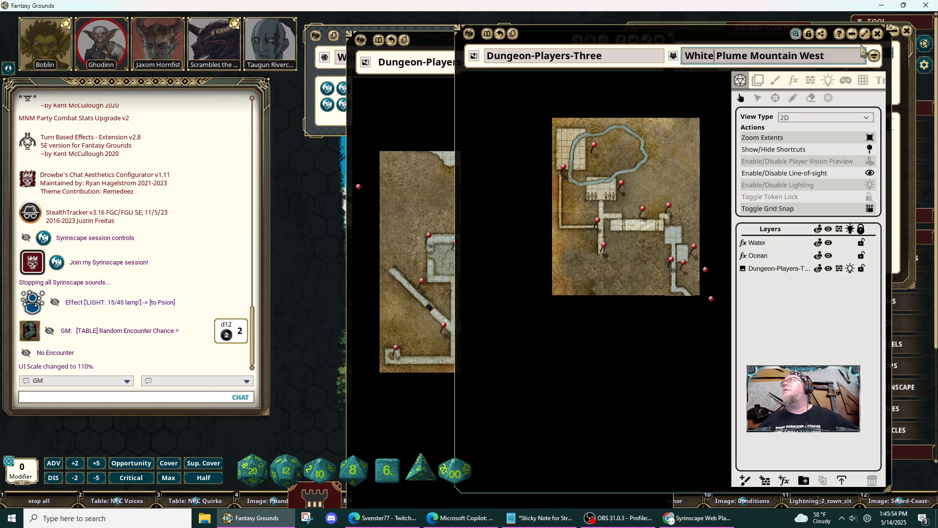
{"action": "left_click", "coordinate": [797, 33]}
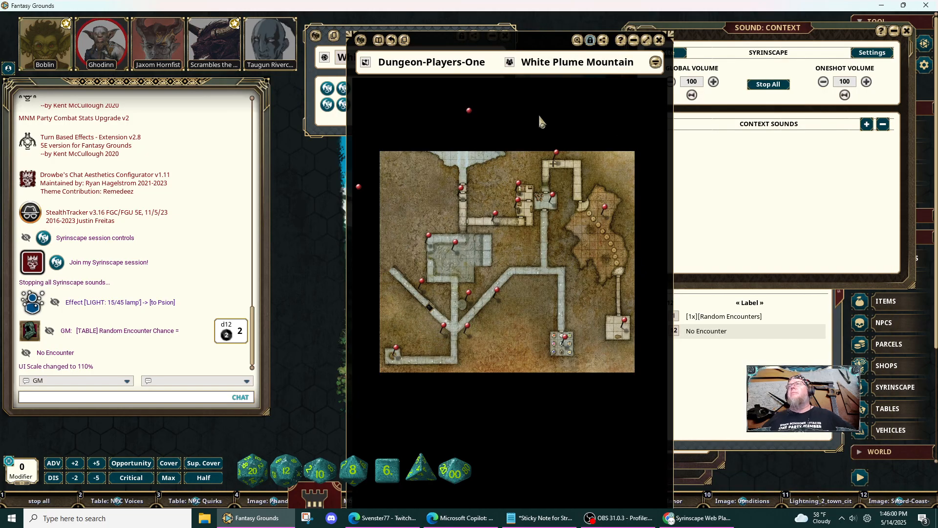
Close the Dungeon-Players-One map window.
{"action": "right_click", "coordinate": [290, 287]}
{"action": "mouse_move", "coordinate": [305, 293]}
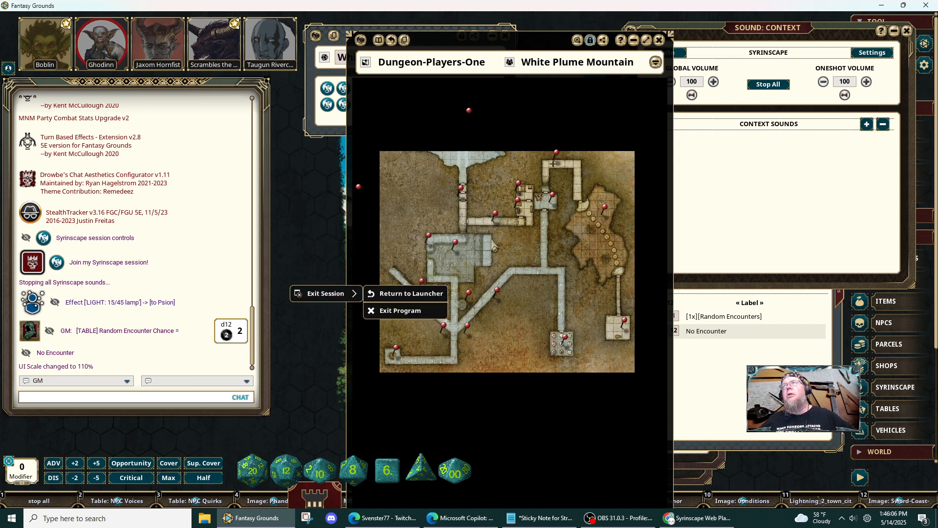
{"action": "left_click", "coordinate": [309, 192]}
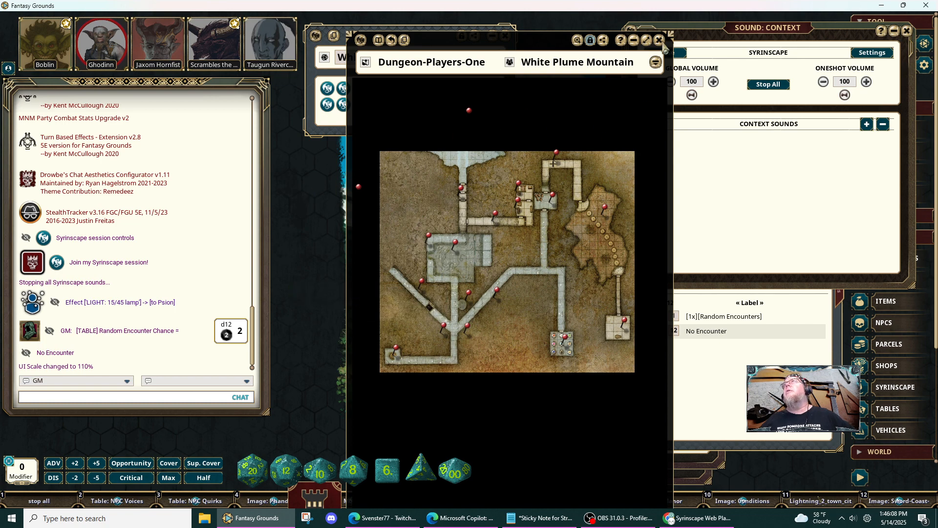
{"action": "left_click", "coordinate": [664, 44]}
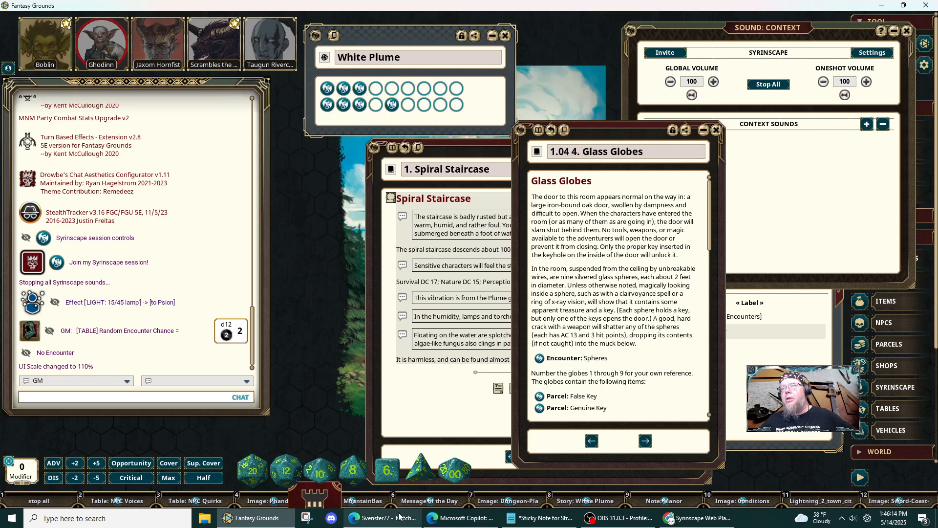
Switch to the Copilot chat in Edge, compare the generated glass globes dungeon images, and download the lighter version before closing the browser.
{"action": "mouse_move", "coordinate": [399, 521]}
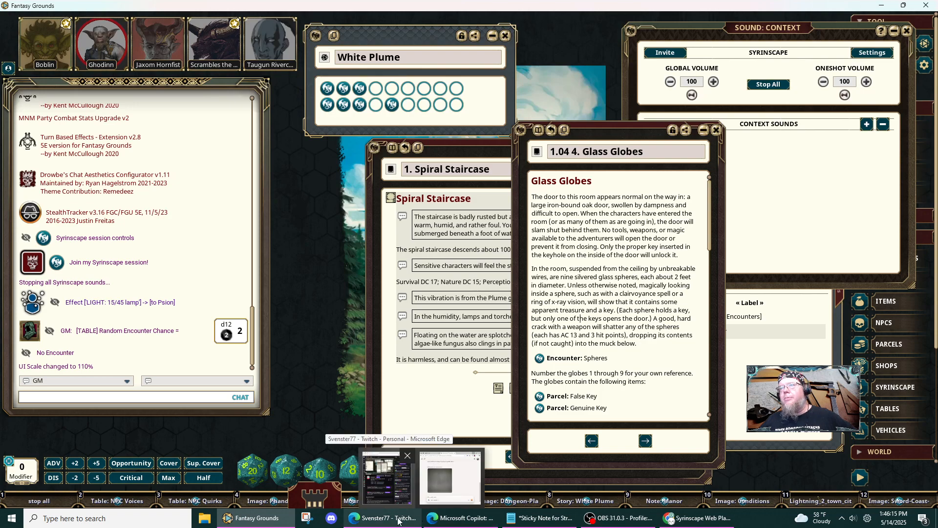
{"action": "left_click", "coordinate": [429, 479]}
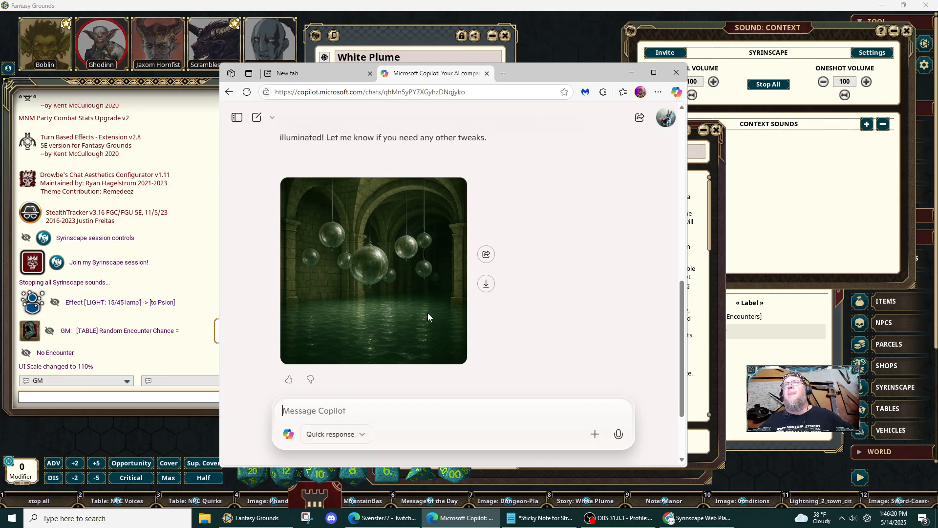
{"action": "scroll", "coordinate": [428, 316], "scroll_direction": "up", "scroll_amount": 8}
{"action": "scroll", "coordinate": [429, 312], "scroll_direction": "down", "scroll_amount": 7}
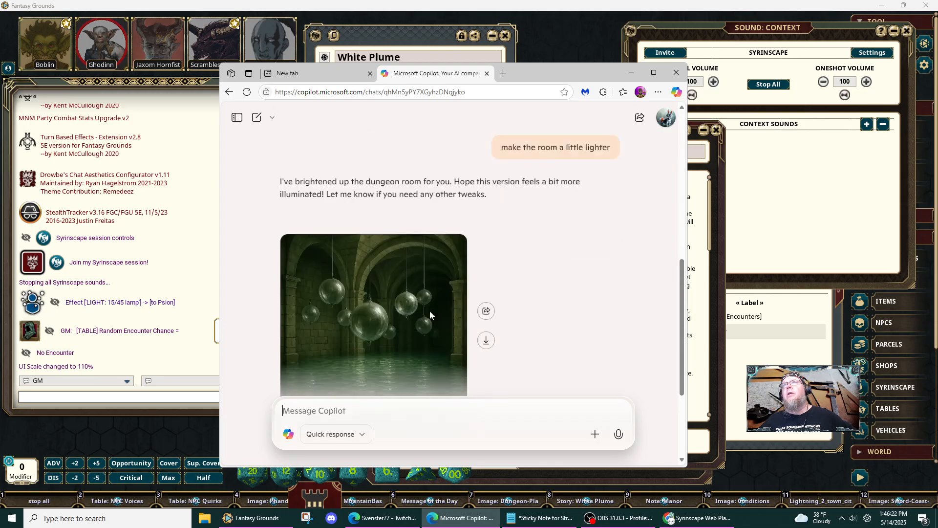
{"action": "scroll", "coordinate": [429, 311], "scroll_direction": "down", "scroll_amount": 2}
{"action": "scroll", "coordinate": [429, 310], "scroll_direction": "up", "scroll_amount": 9}
{"action": "scroll", "coordinate": [430, 311], "scroll_direction": "down", "scroll_amount": 2}
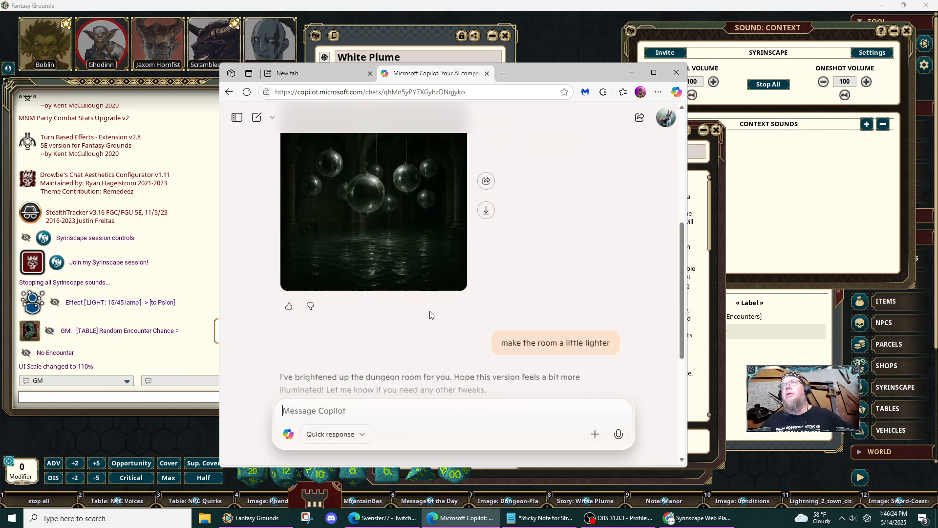
{"action": "scroll", "coordinate": [429, 311], "scroll_direction": "down", "scroll_amount": 5}
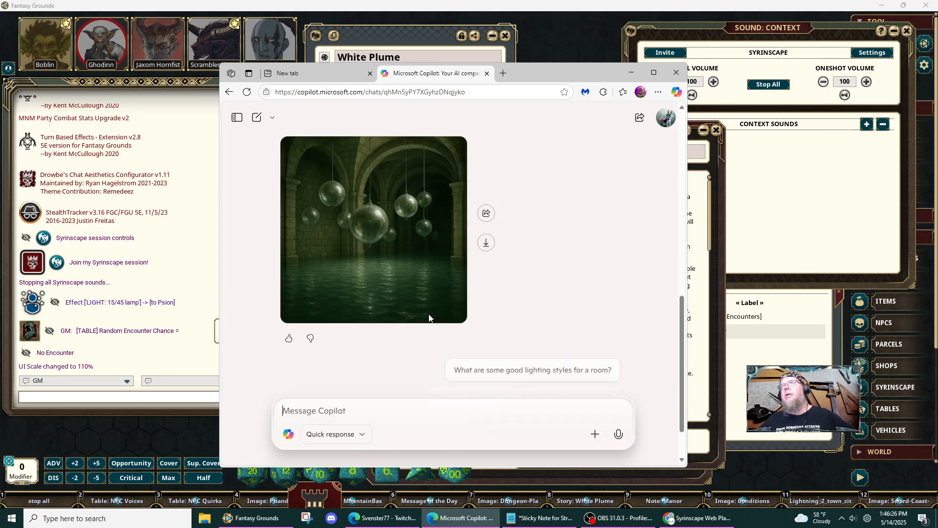
{"action": "scroll", "coordinate": [429, 315], "scroll_direction": "up", "scroll_amount": 7}
{"action": "scroll", "coordinate": [429, 315], "scroll_direction": "down", "scroll_amount": 7}
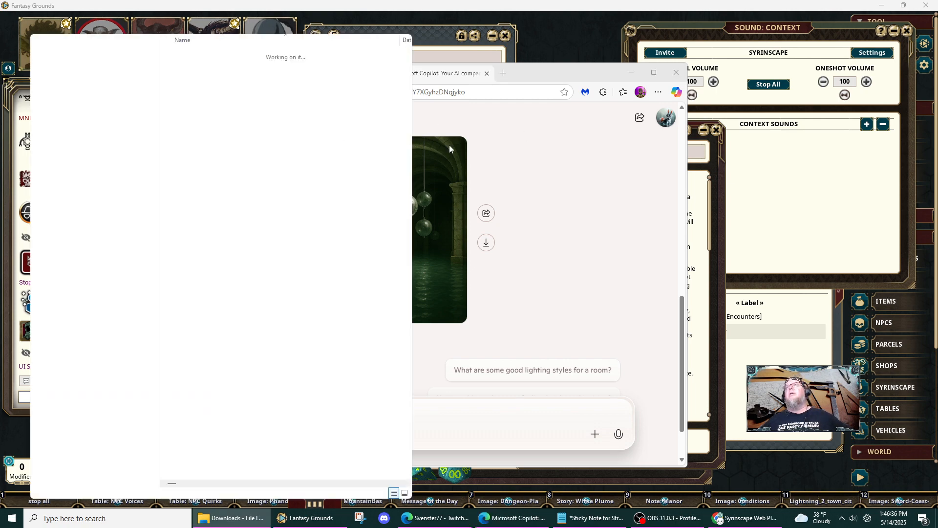
{"action": "left_click", "coordinate": [676, 73]}
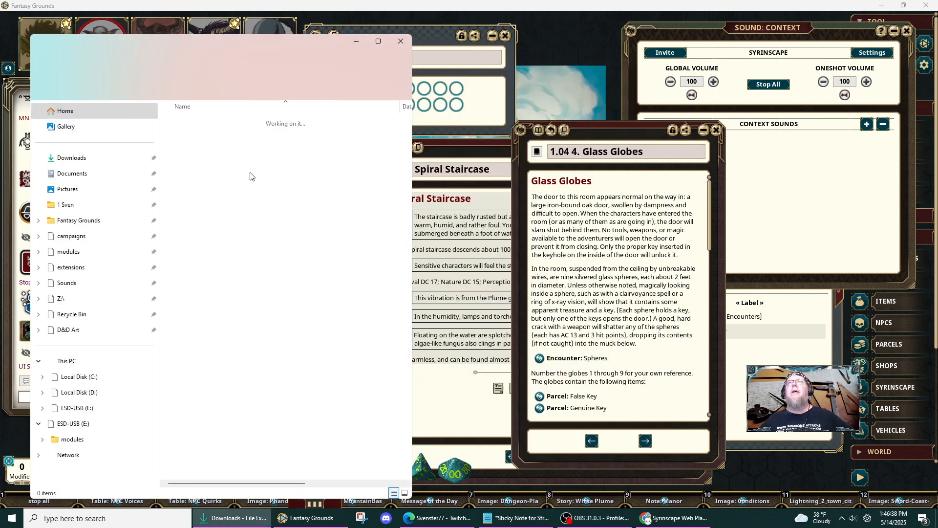
Rename the newly downloaded dungeon room image in Downloads to "Glass Globes room.png".
{"action": "left_click", "coordinate": [195, 137]}
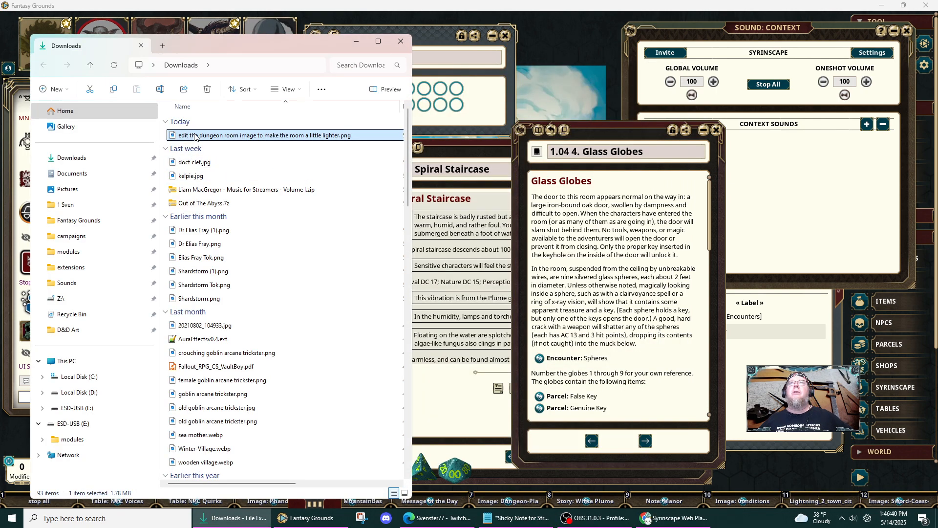
{"action": "left_click", "coordinate": [195, 136]}
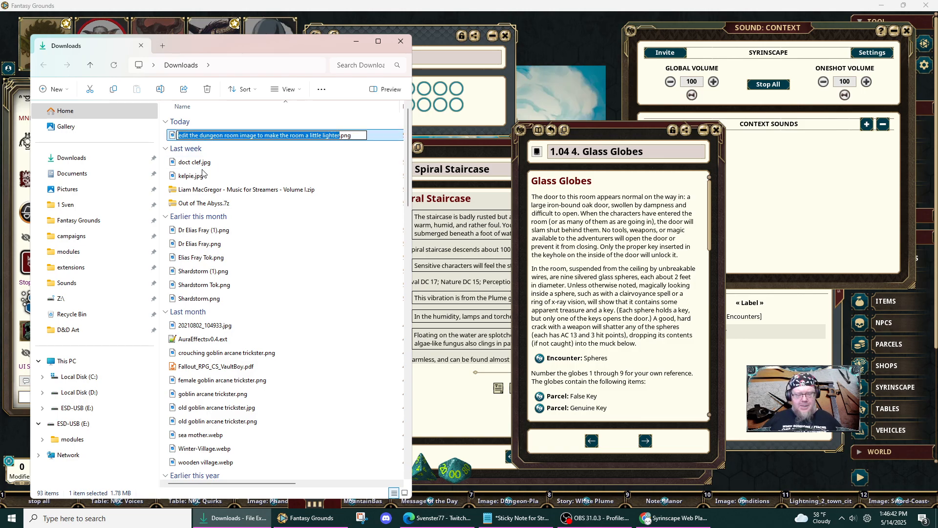
{"action": "type", "text": "Glas Gl"}
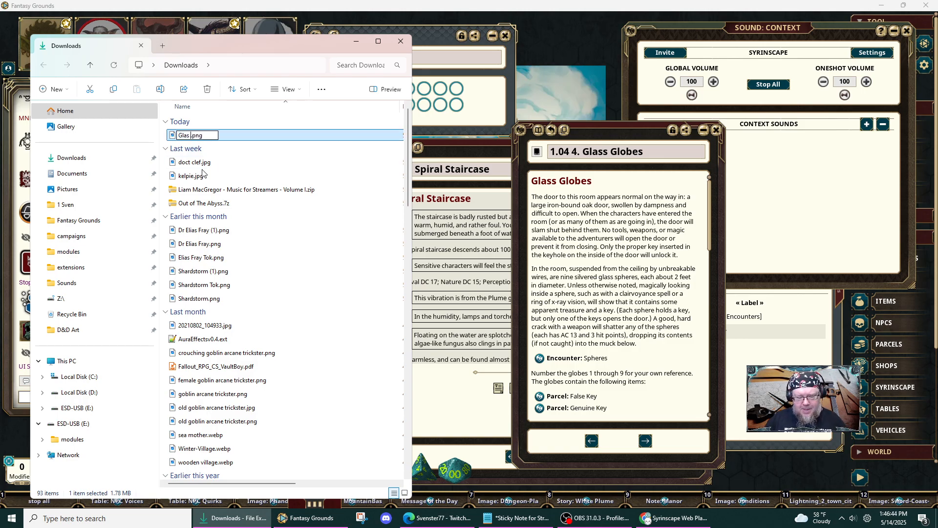
{"action": "type", "text": "obes "}
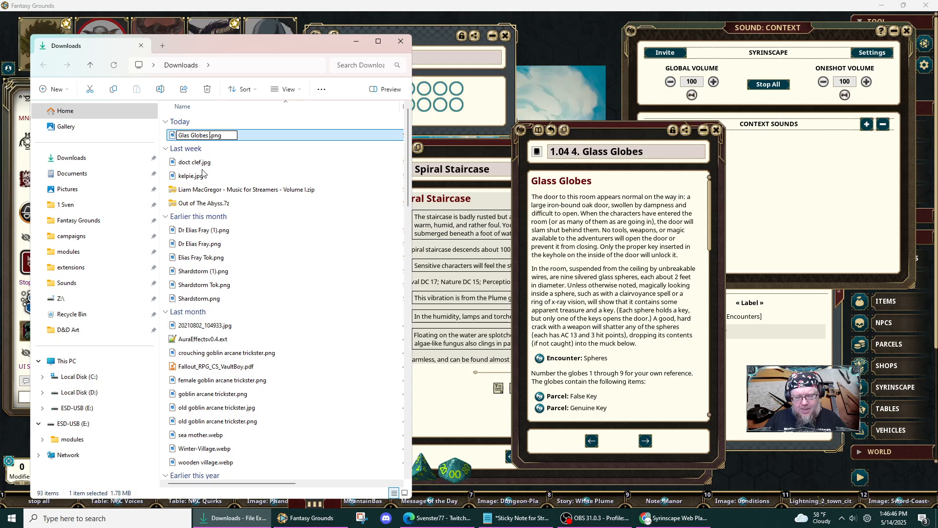
{"action": "type", "text": "room"}
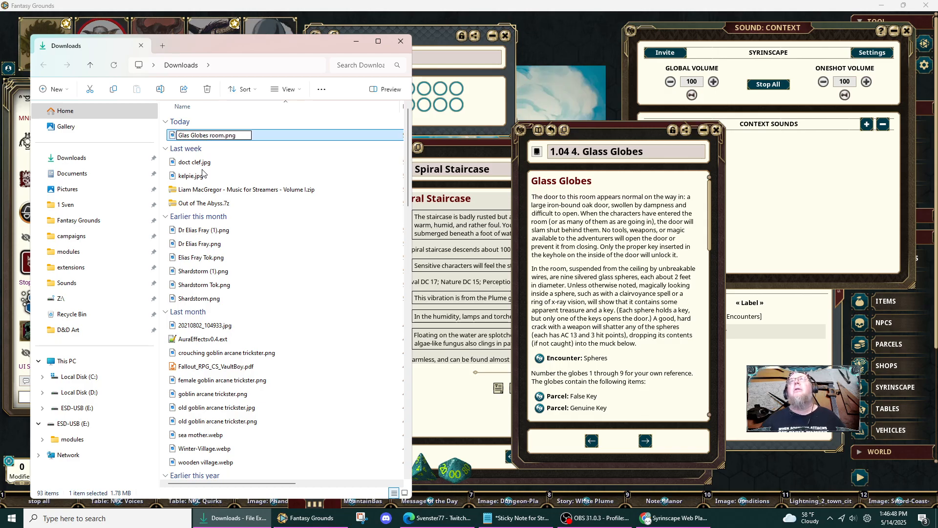
{"action": "key", "text": "Return"}
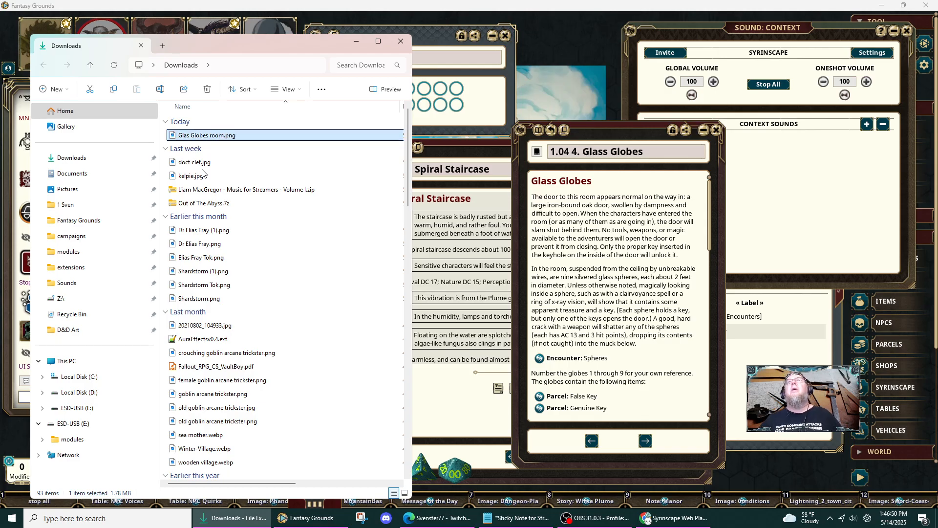
{"action": "left_click", "coordinate": [188, 137]}
{"action": "left_click", "coordinate": [188, 135]}
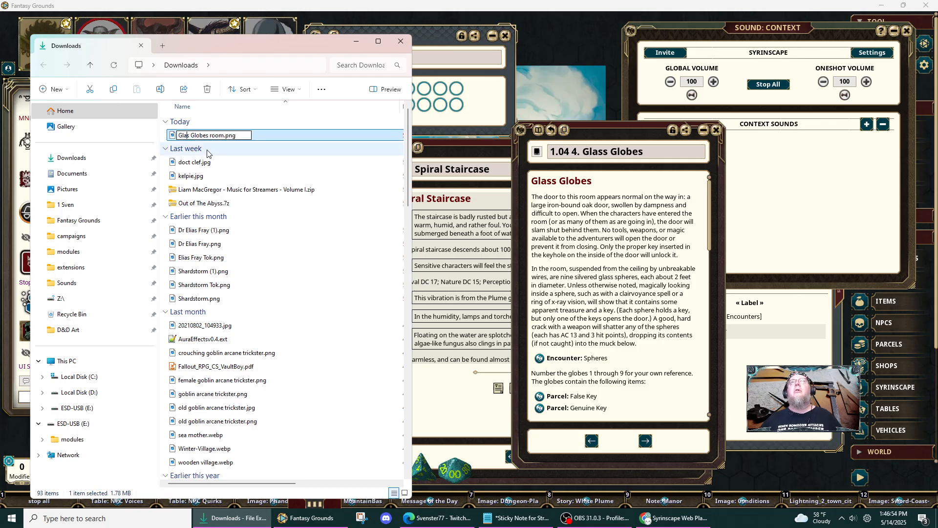
{"action": "type", "text": "s"}
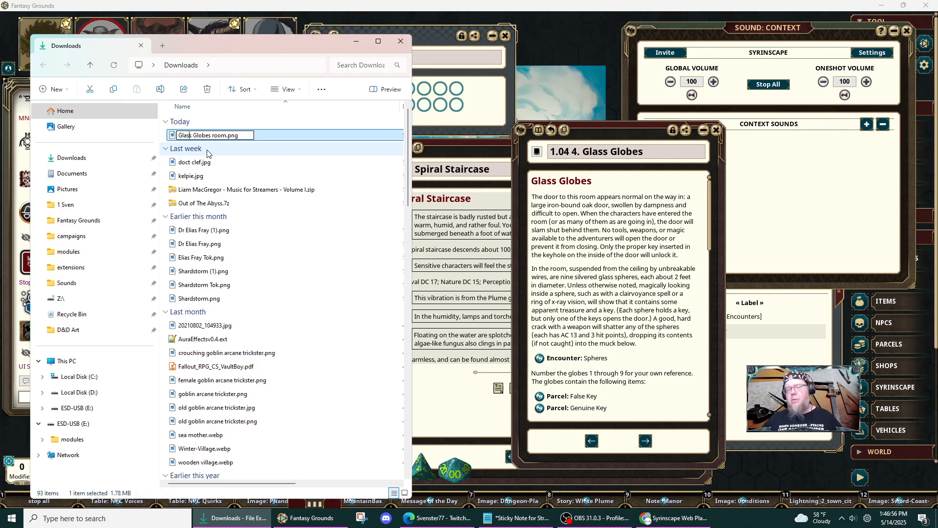
{"action": "key", "text": "Return"}
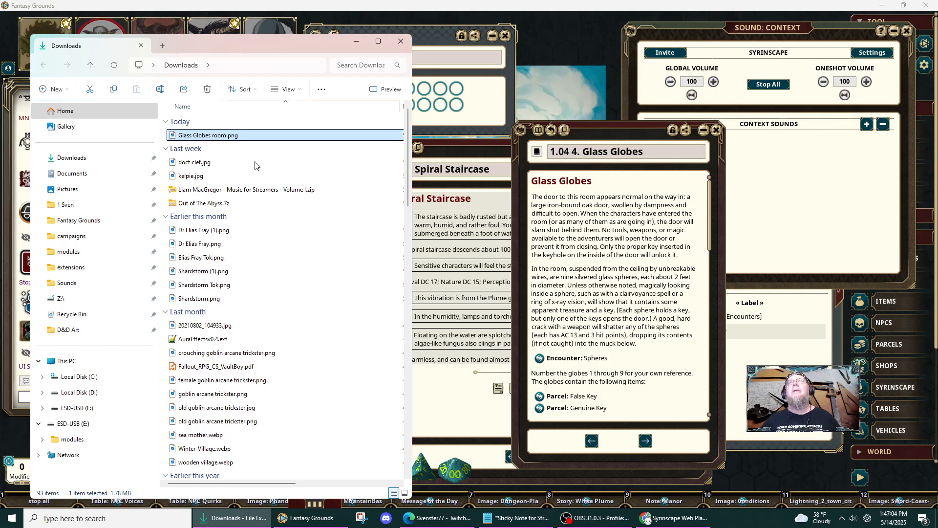
Go from the Fantasy Grounds data folder into campaigns and open the Late Night campaign's images folder.
{"action": "left_click", "coordinate": [76, 222]}
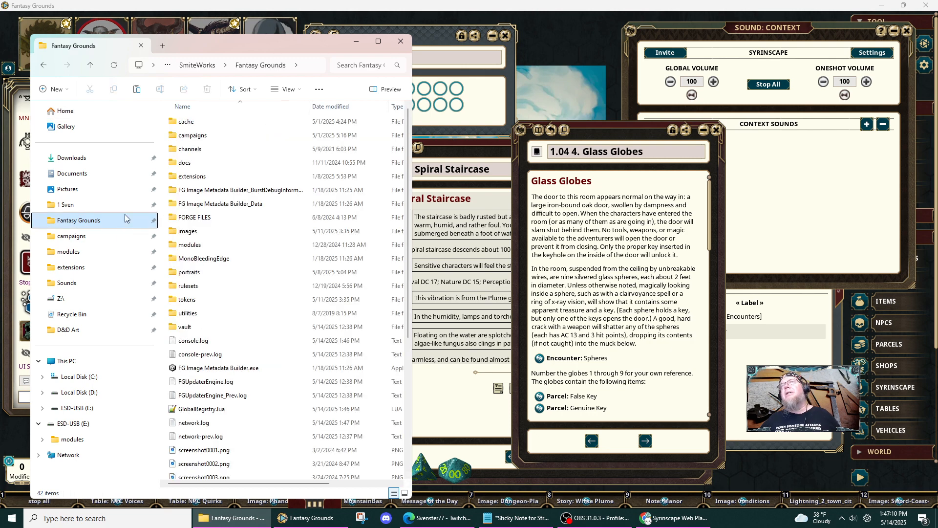
{"action": "left_click", "coordinate": [197, 136]}
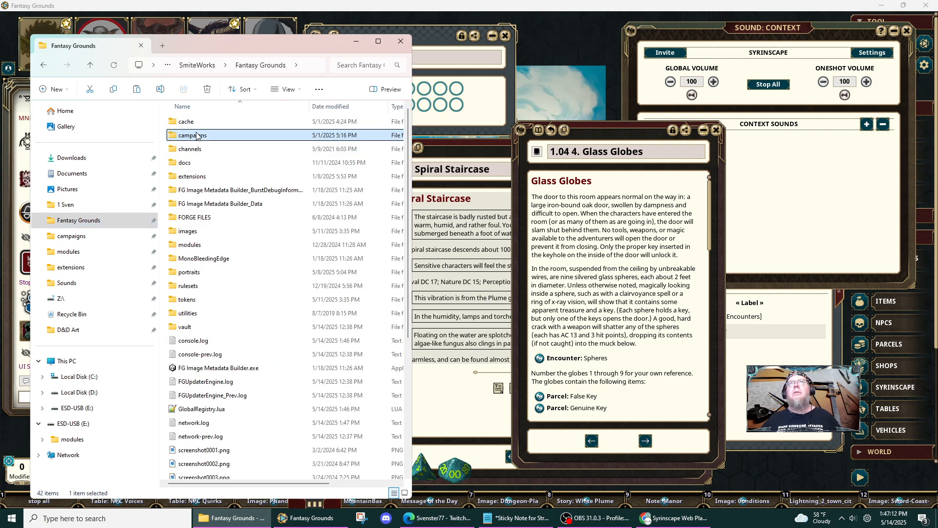
{"action": "double_click", "coordinate": [197, 136]}
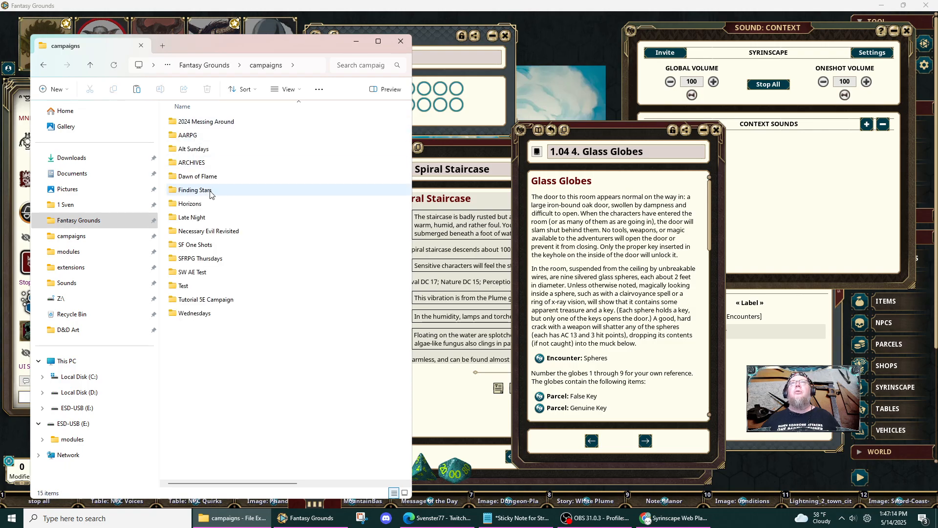
{"action": "mouse_move", "coordinate": [210, 194]}
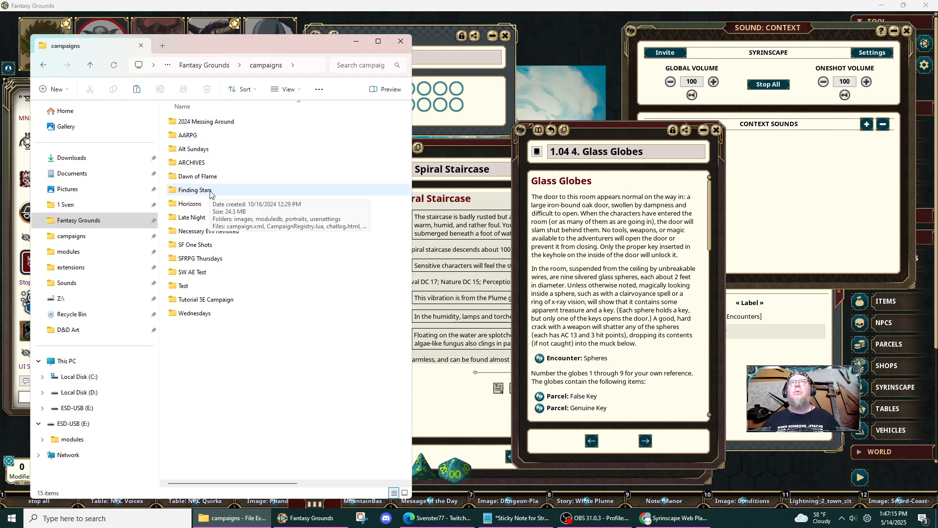
{"action": "double_click", "coordinate": [191, 217]}
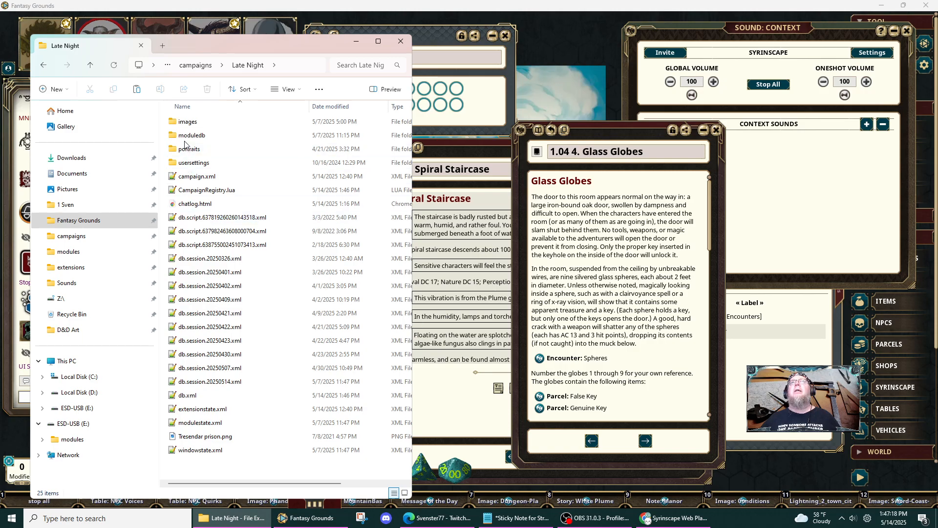
{"action": "double_click", "coordinate": [186, 121]}
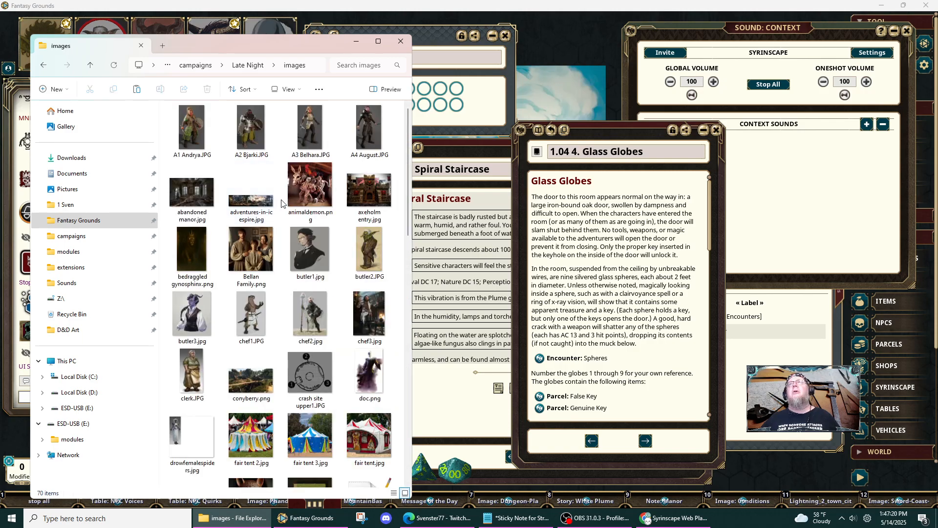
Paste the copied Glass Globes room.png into the Late Night images folder and close File Explorer.
{"action": "left_click", "coordinate": [302, 194]}
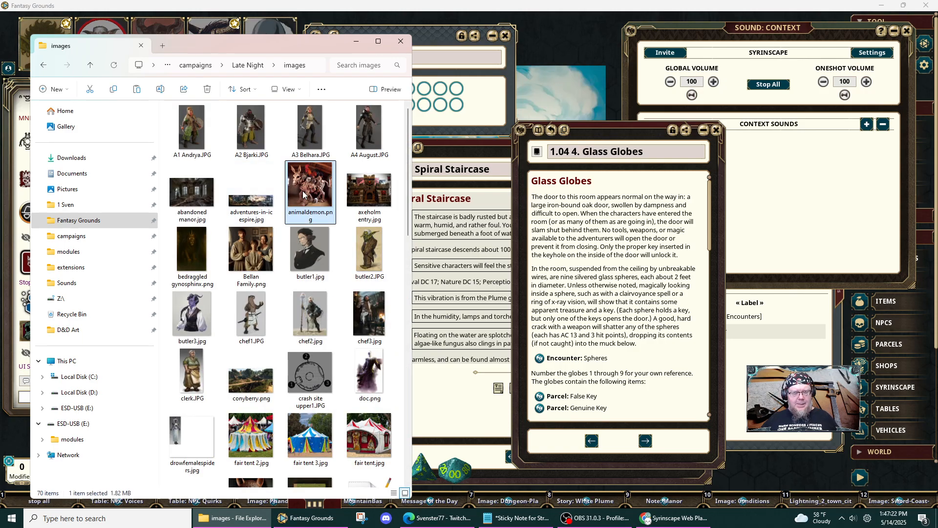
{"action": "key", "text": "ctrl+v"}
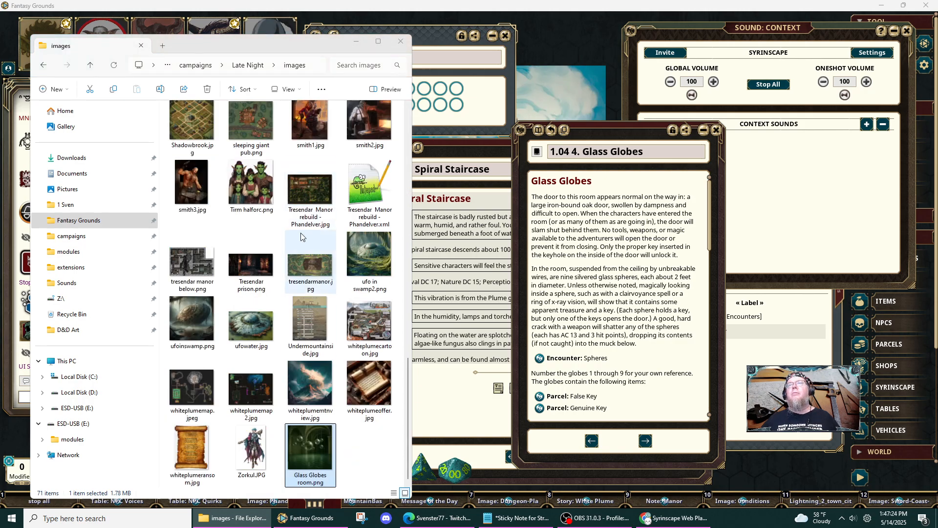
{"action": "left_click", "coordinate": [386, 439]}
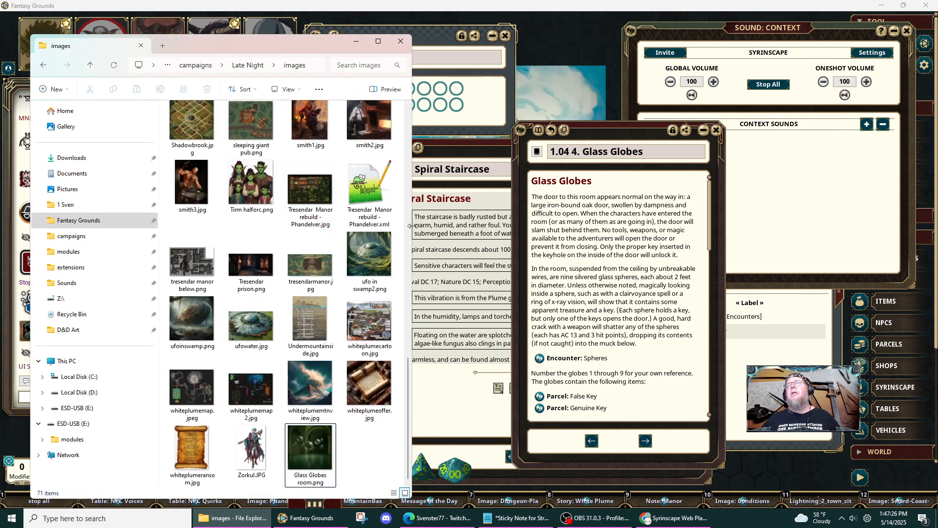
{"action": "left_click", "coordinate": [400, 45]}
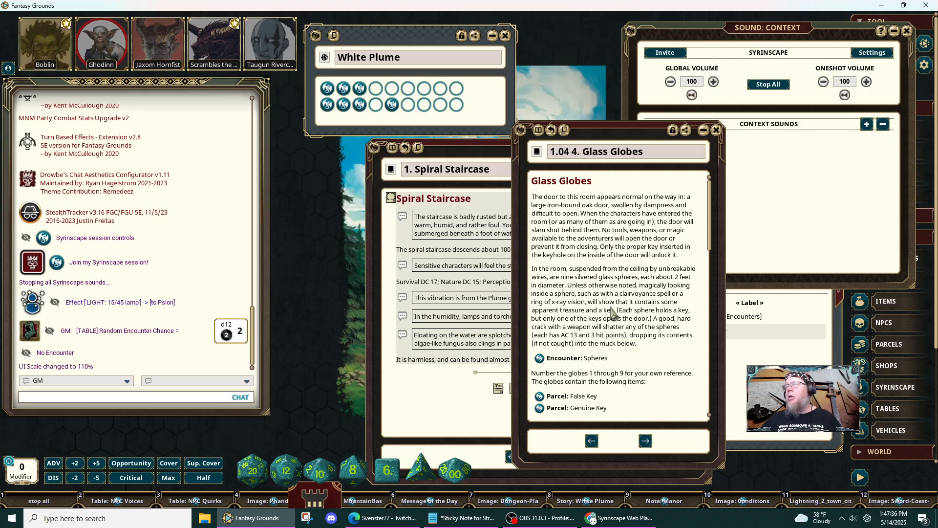
Move the Sound: Context window off the sidebar, minimize it, and open the Assets library.
{"action": "left_click_drag", "start_coordinate": [870, 157], "coordinate": [795, 155]}
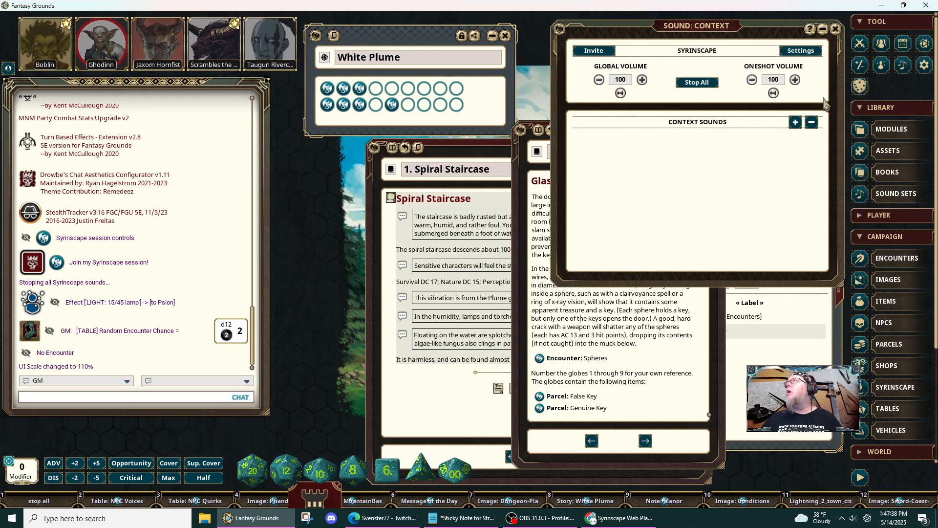
{"action": "left_click", "coordinate": [826, 29]}
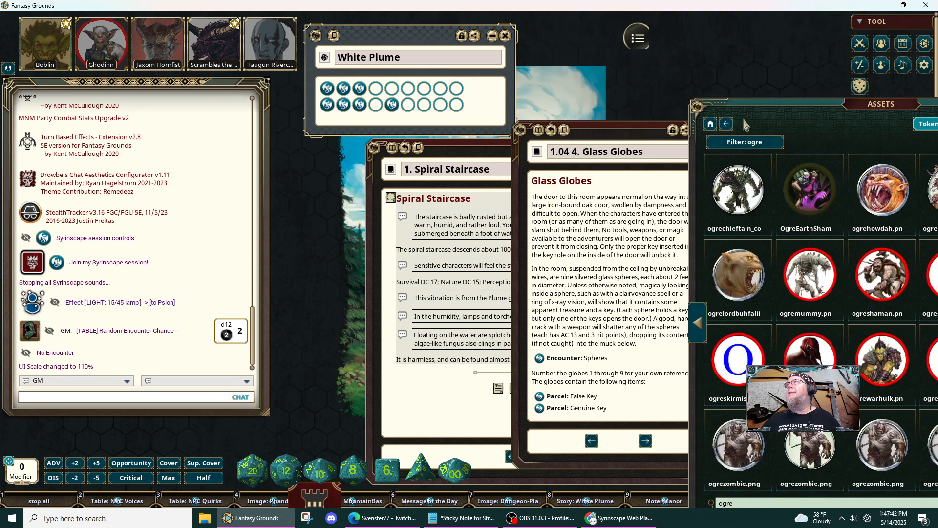
Move the Assets library into full view, refresh its folder assets, and filter all asset types for "glass glo".
{"action": "left_click_drag", "start_coordinate": [805, 104], "coordinate": [410, 22]}
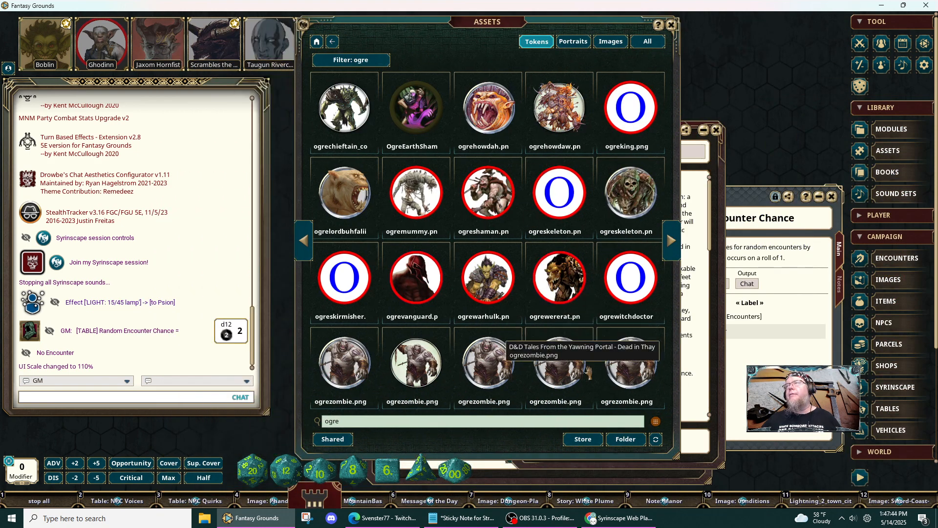
{"action": "left_click", "coordinate": [658, 439]}
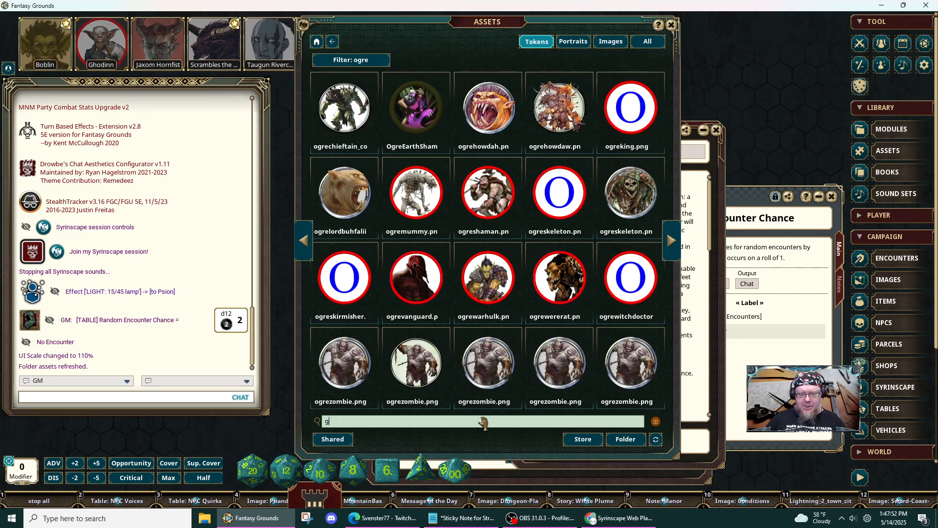
{"action": "key", "text": "Return"}
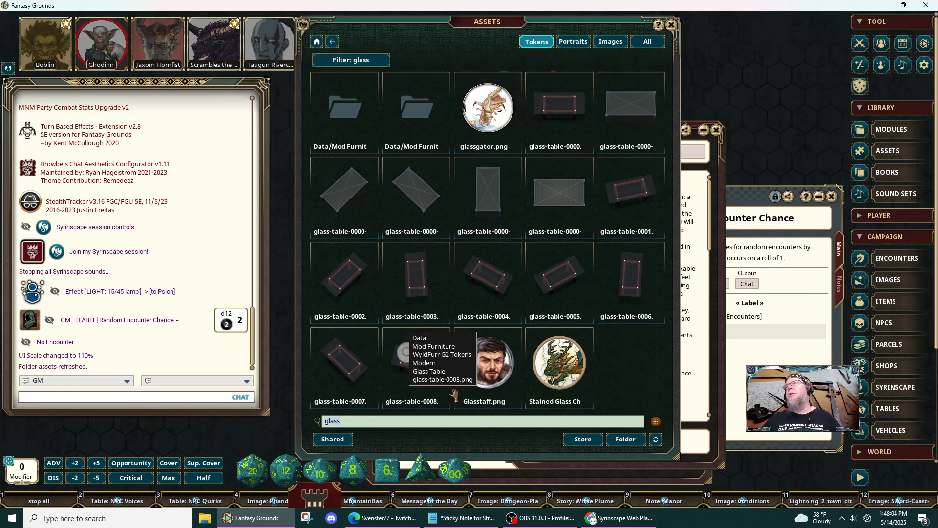
{"action": "left_click", "coordinate": [649, 43]}
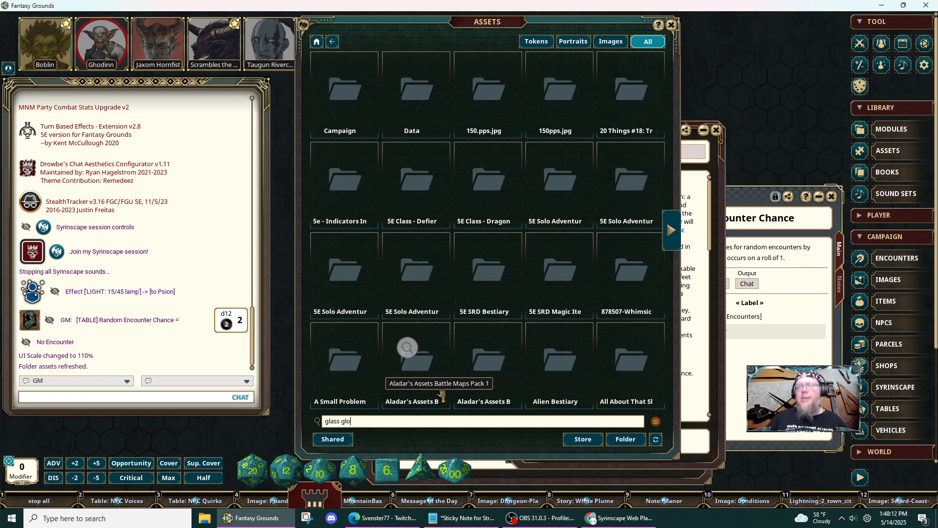
{"action": "key", "text": "Return"}
Create a map record from the Glass Globes room.png asset and close the Assets library.
{"action": "left_click", "coordinate": [342, 107]}
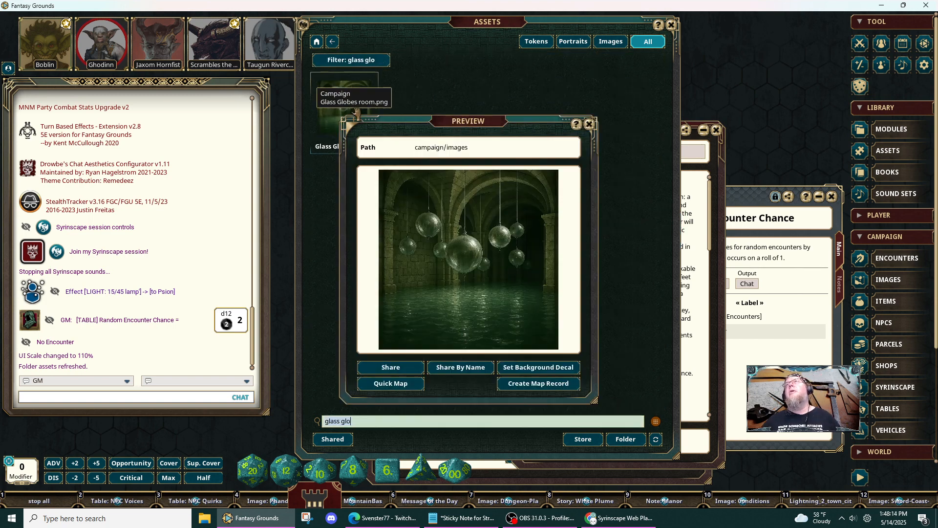
{"action": "left_click", "coordinate": [552, 386]}
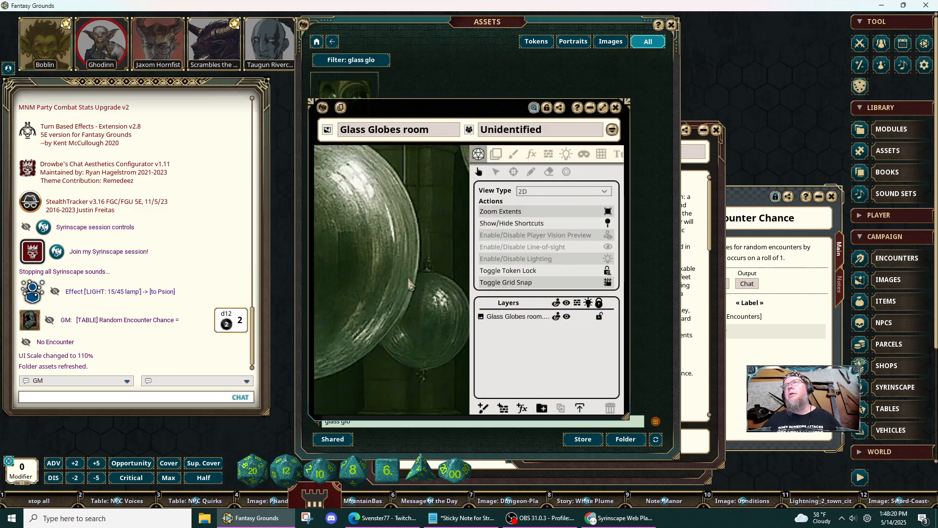
{"action": "scroll", "coordinate": [412, 276], "scroll_direction": "down", "scroll_amount": 9}
{"action": "scroll", "coordinate": [413, 277], "scroll_direction": "up", "scroll_amount": 2}
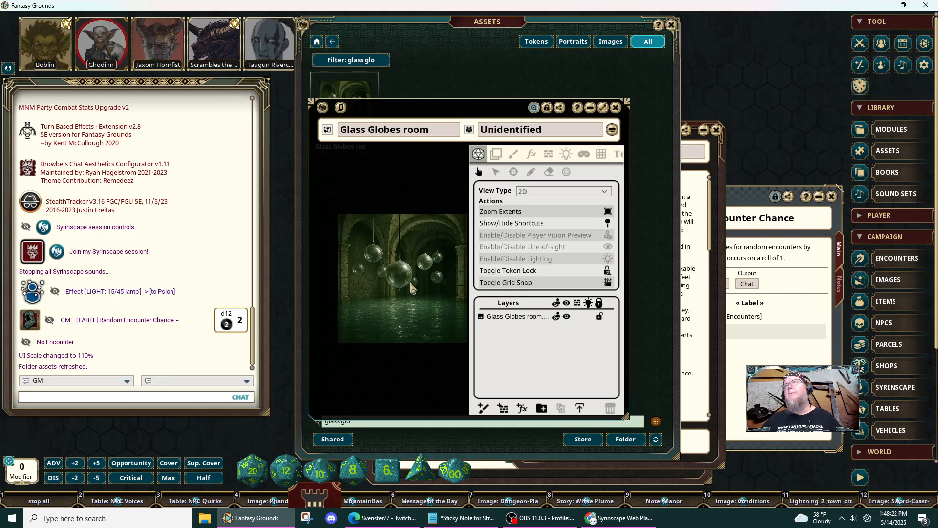
{"action": "left_click_drag", "start_coordinate": [414, 95], "coordinate": [202, 102]}
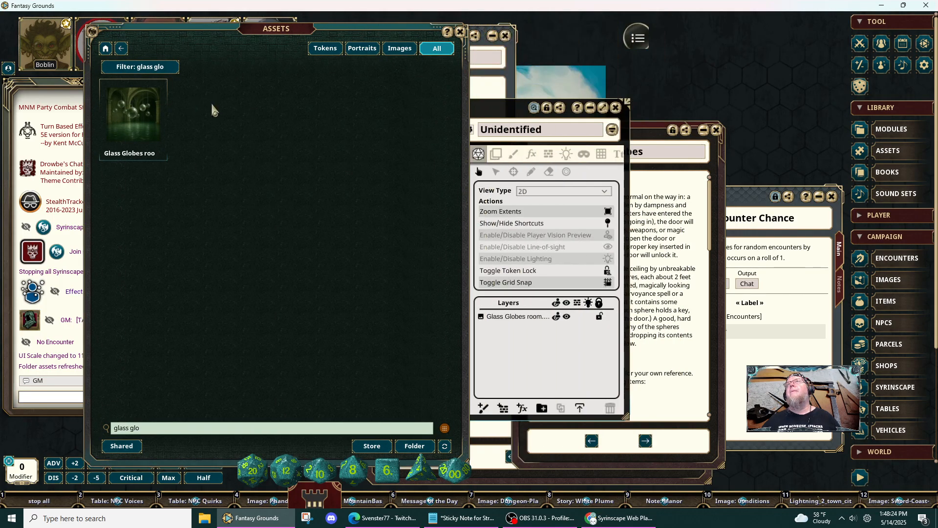
{"action": "left_click", "coordinate": [460, 31]}
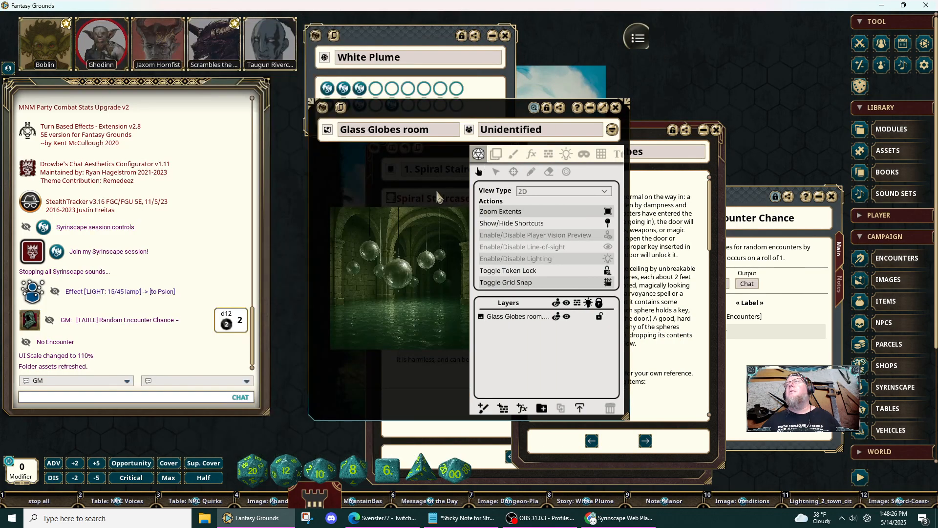
Lock the Glass Globes room image record, move its window clear of the story, and fill the window with the picture.
{"action": "scroll", "coordinate": [419, 272], "scroll_direction": "up", "scroll_amount": 1}
{"action": "left_click_drag", "start_coordinate": [430, 256], "coordinate": [477, 249]}
{"action": "left_click", "coordinate": [547, 108]}
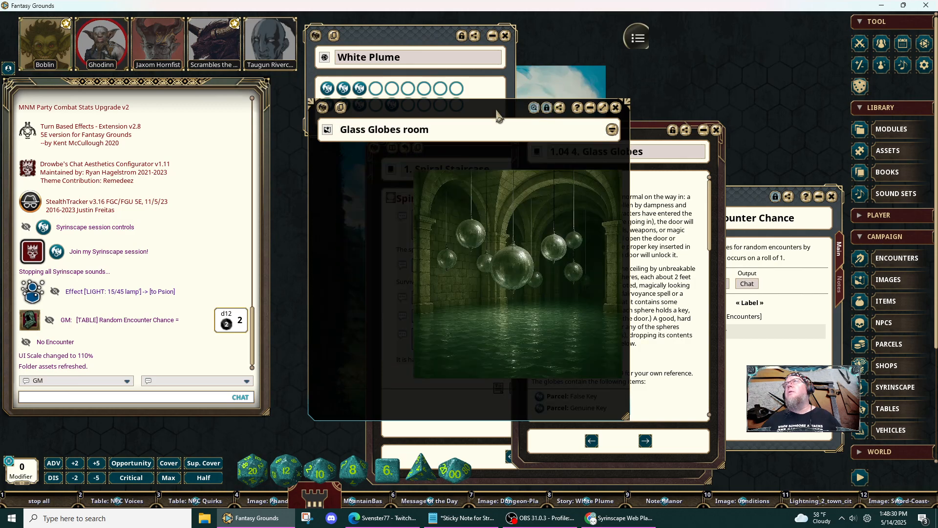
{"action": "left_click_drag", "start_coordinate": [498, 108], "coordinate": [302, 122]}
{"action": "left_click_drag", "start_coordinate": [322, 256], "coordinate": [269, 255]}
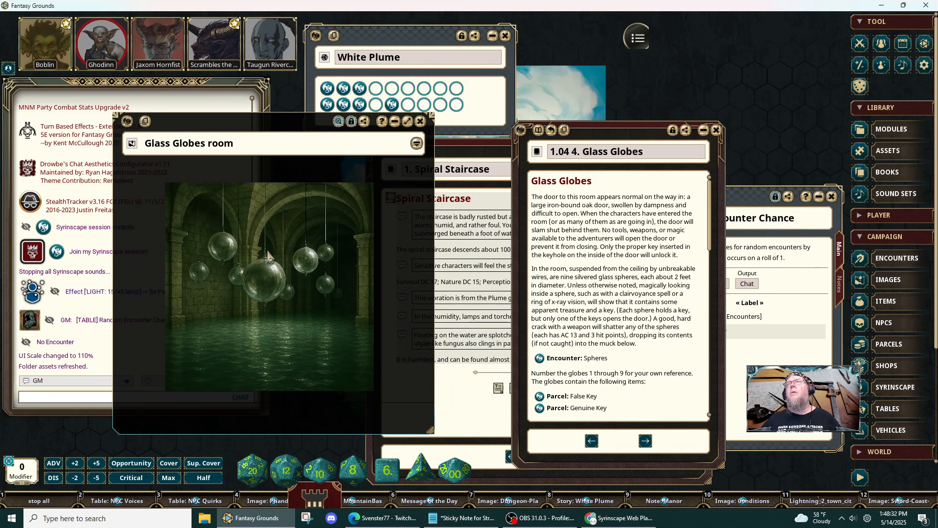
{"action": "scroll", "coordinate": [269, 255], "scroll_direction": "up", "scroll_amount": 4}
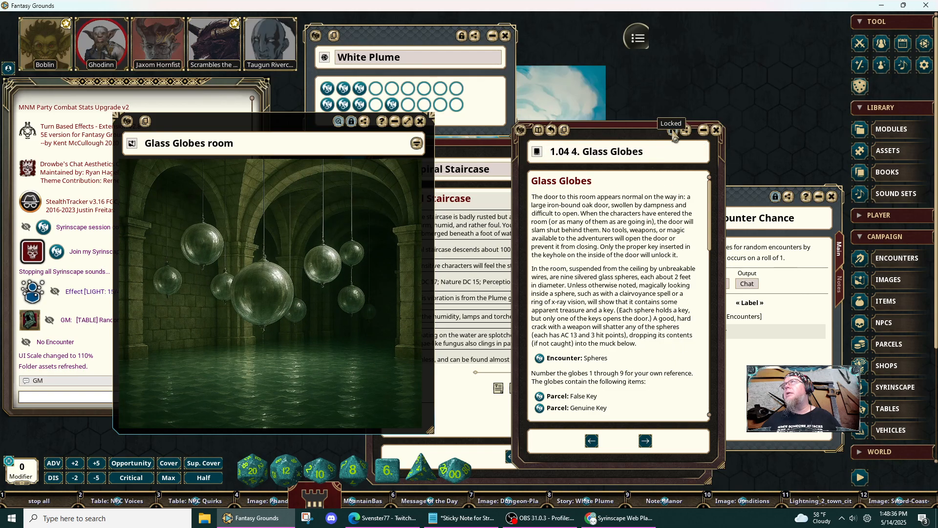
Add a line after the first paragraph of the Glass Globes story and insert a link to the Glass Globes room image there.
{"action": "scroll", "coordinate": [659, 303], "scroll_direction": "down", "scroll_amount": 2}
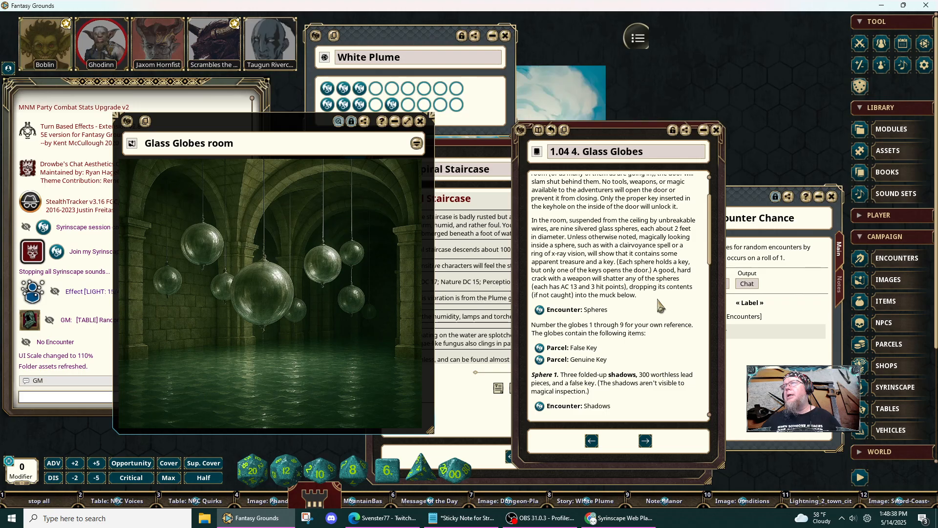
{"action": "scroll", "coordinate": [652, 281], "scroll_direction": "up", "scroll_amount": 2}
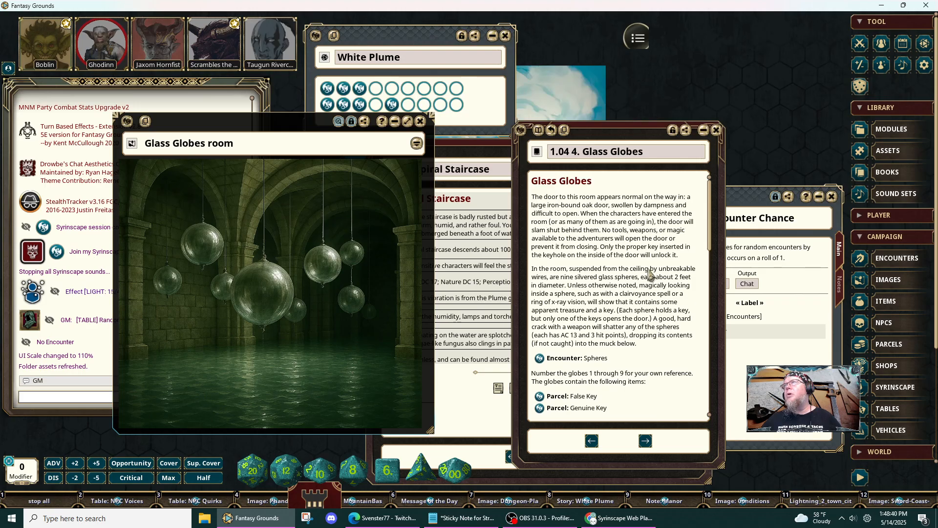
{"action": "left_click", "coordinate": [683, 254]}
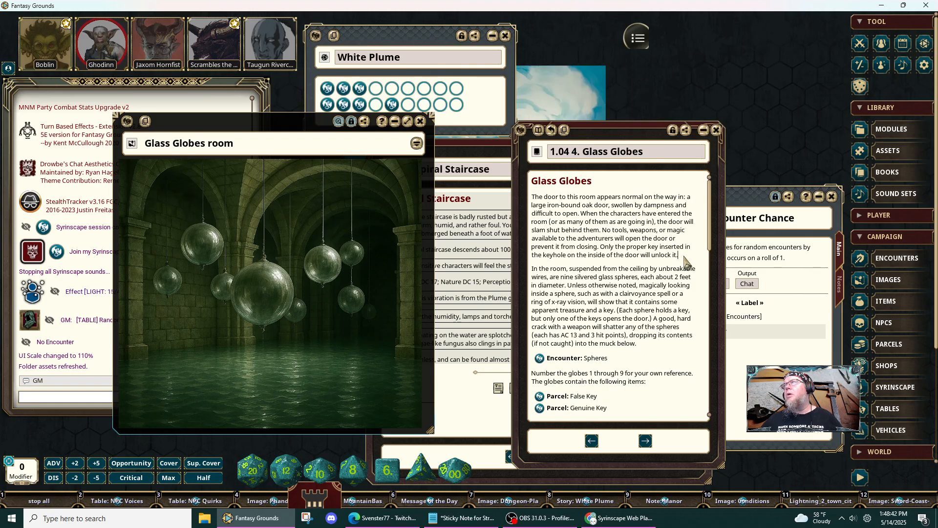
{"action": "key", "text": "Return"}
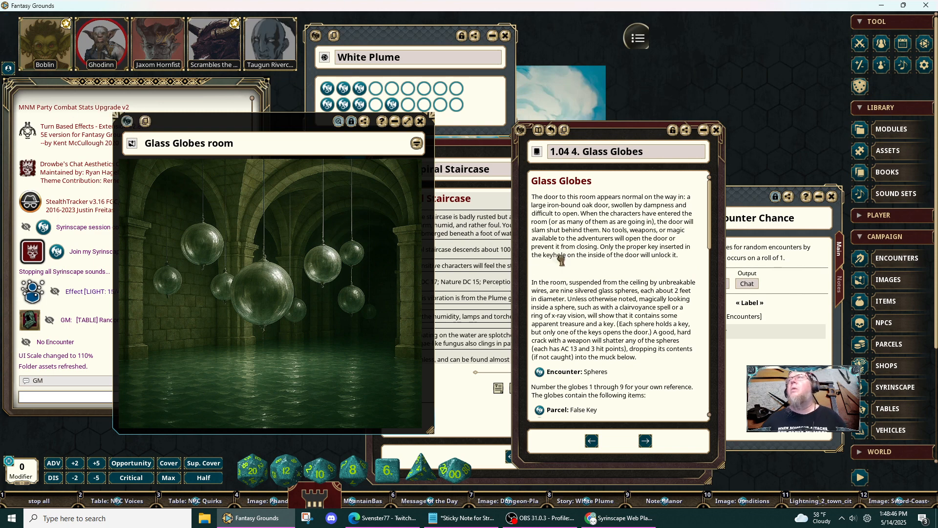
{"action": "left_click_drag", "start_coordinate": [568, 268], "coordinate": [568, 269]}
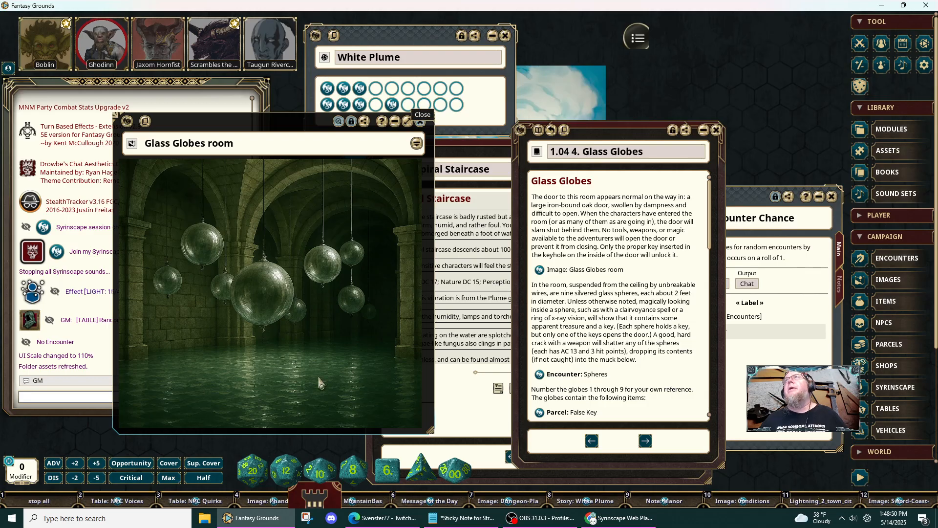
Close the Glass Globes room image window and exit the session back to the launcher.
{"action": "left_click", "coordinate": [421, 122]}
{"action": "right_click", "coordinate": [306, 359]}
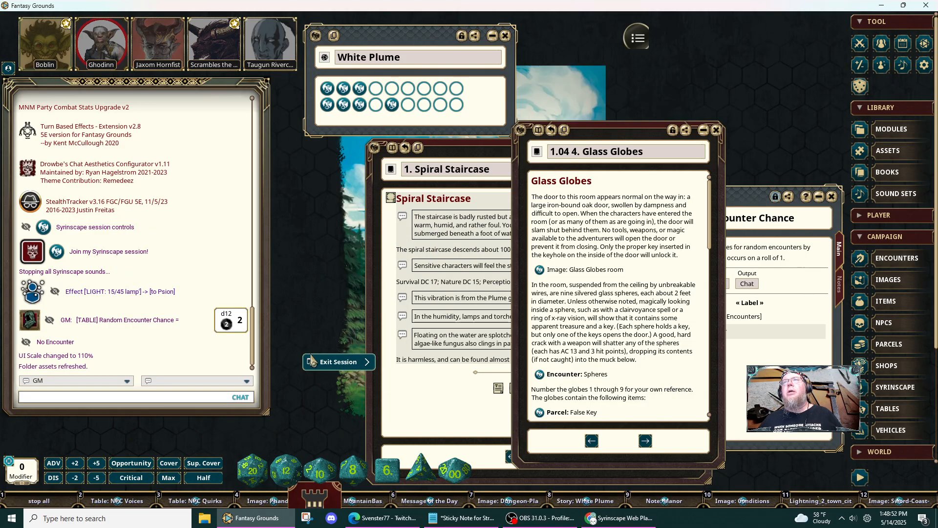
{"action": "mouse_move", "coordinate": [345, 365]}
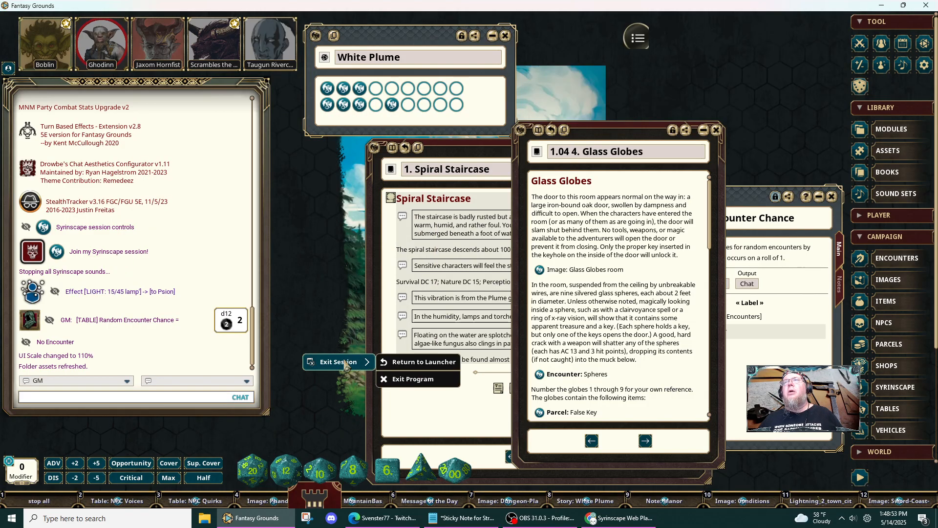
{"action": "left_click", "coordinate": [415, 364]}
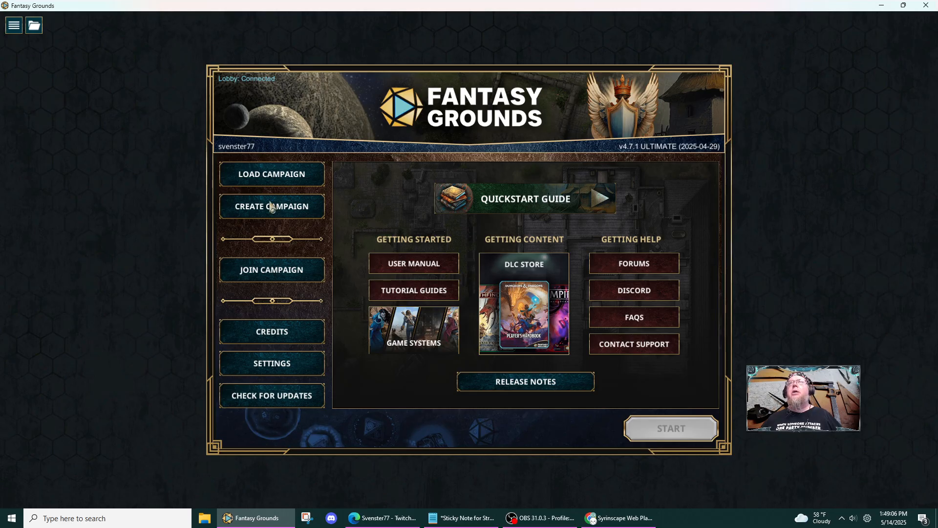
Load the AARPG campaign from the launcher in cloud server mode.
{"action": "left_click", "coordinate": [281, 176]}
{"action": "left_click", "coordinate": [371, 186]}
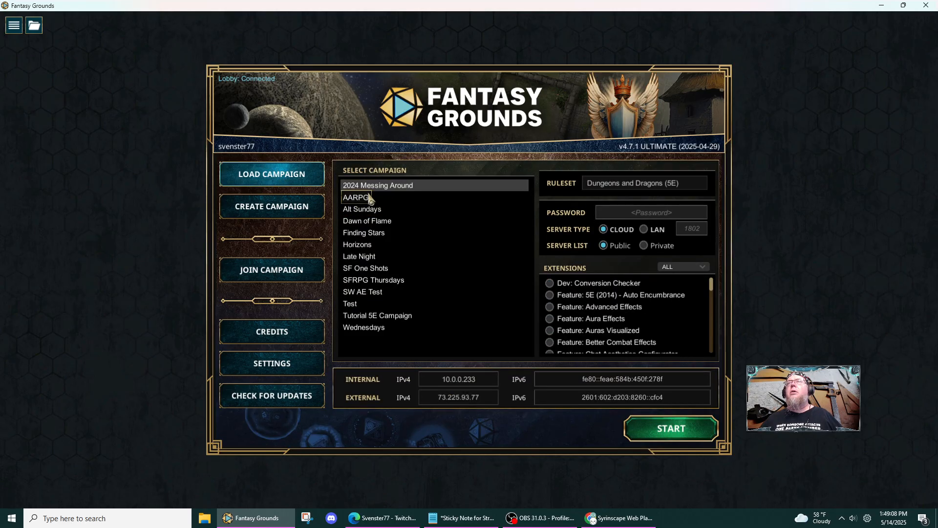
{"action": "left_click", "coordinate": [367, 198]}
{"action": "left_click", "coordinate": [669, 428]}
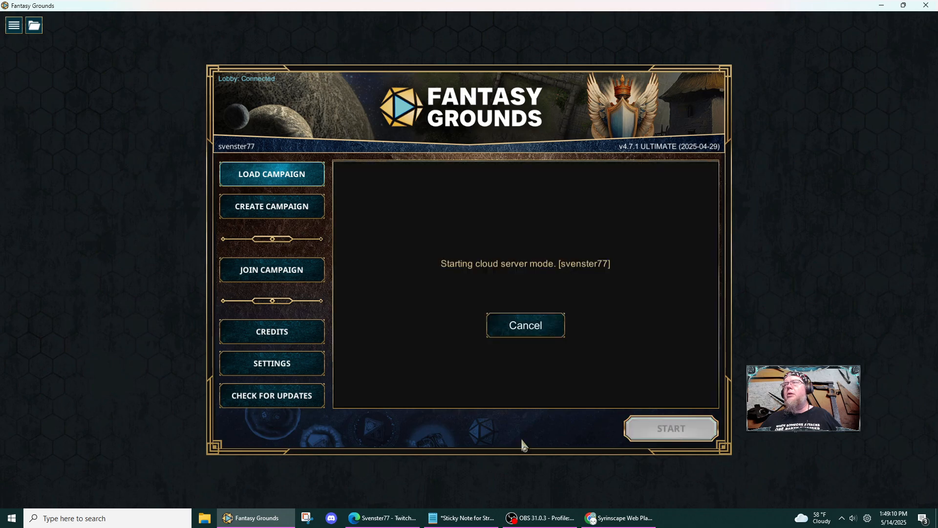